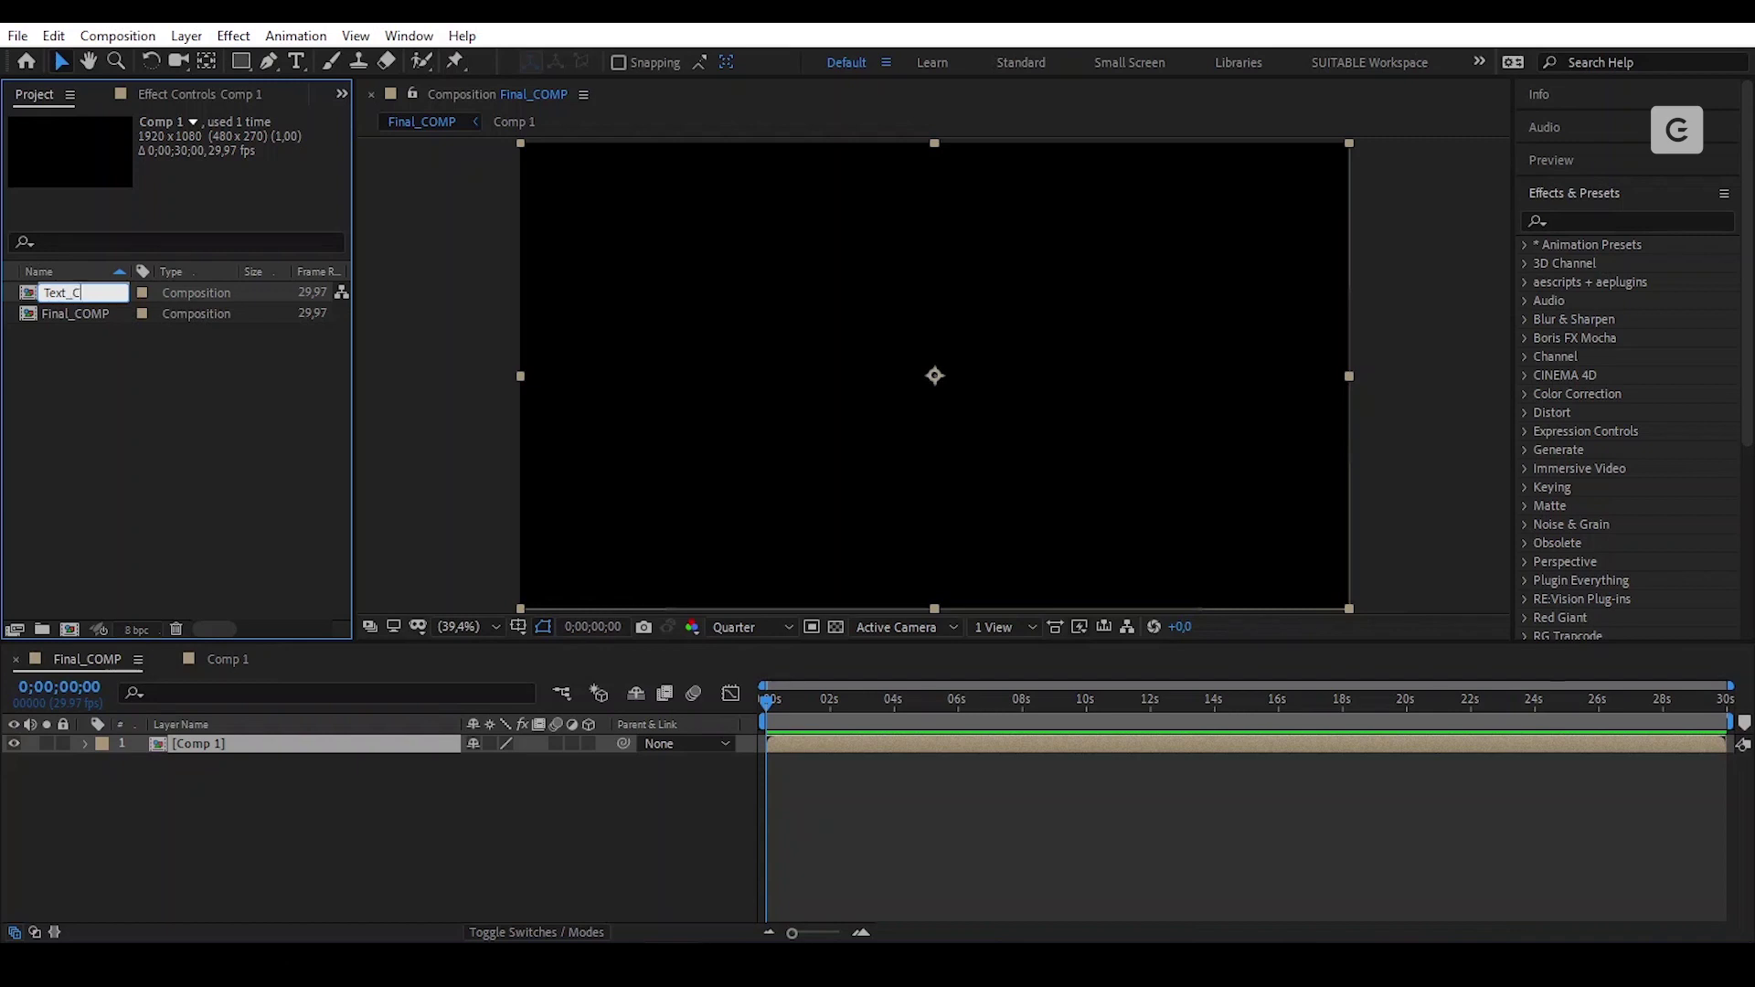
Step: Name the nested comp Text_Comp and lock its layer in Final_COMP
type("omp")
key("Return")
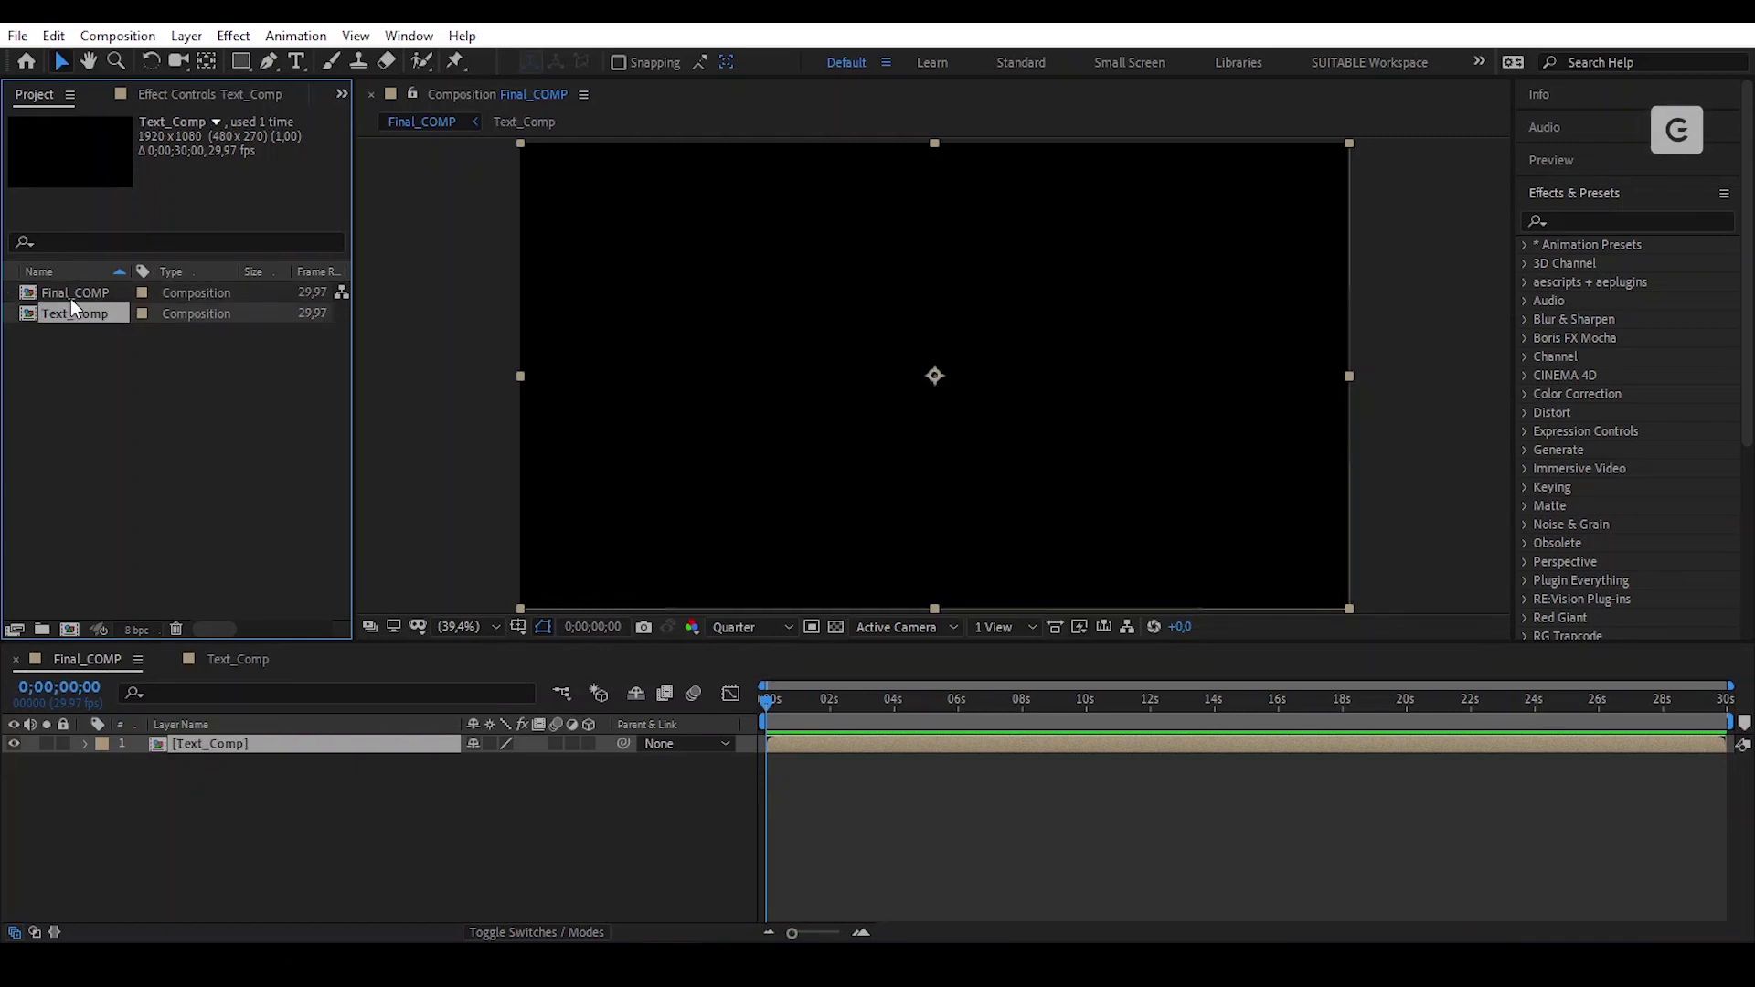
left_click(63, 743)
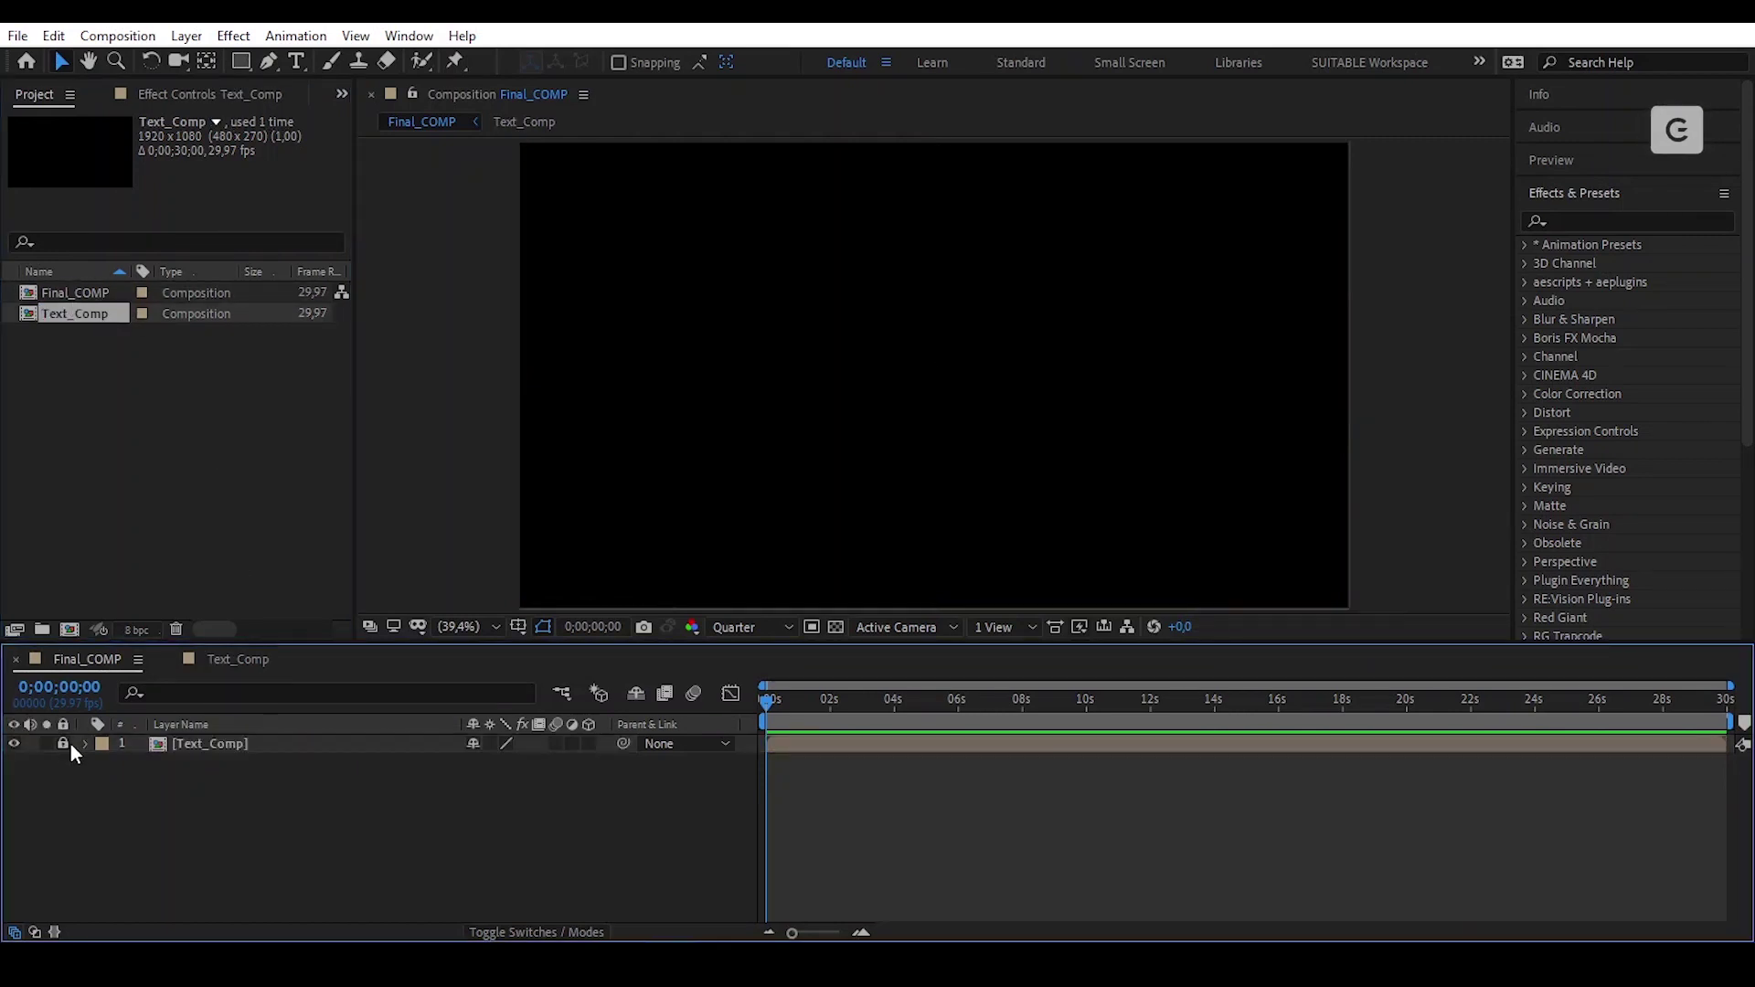
Step: Inside Text_Comp, add a text layer reading HELLO
left_click(243, 666)
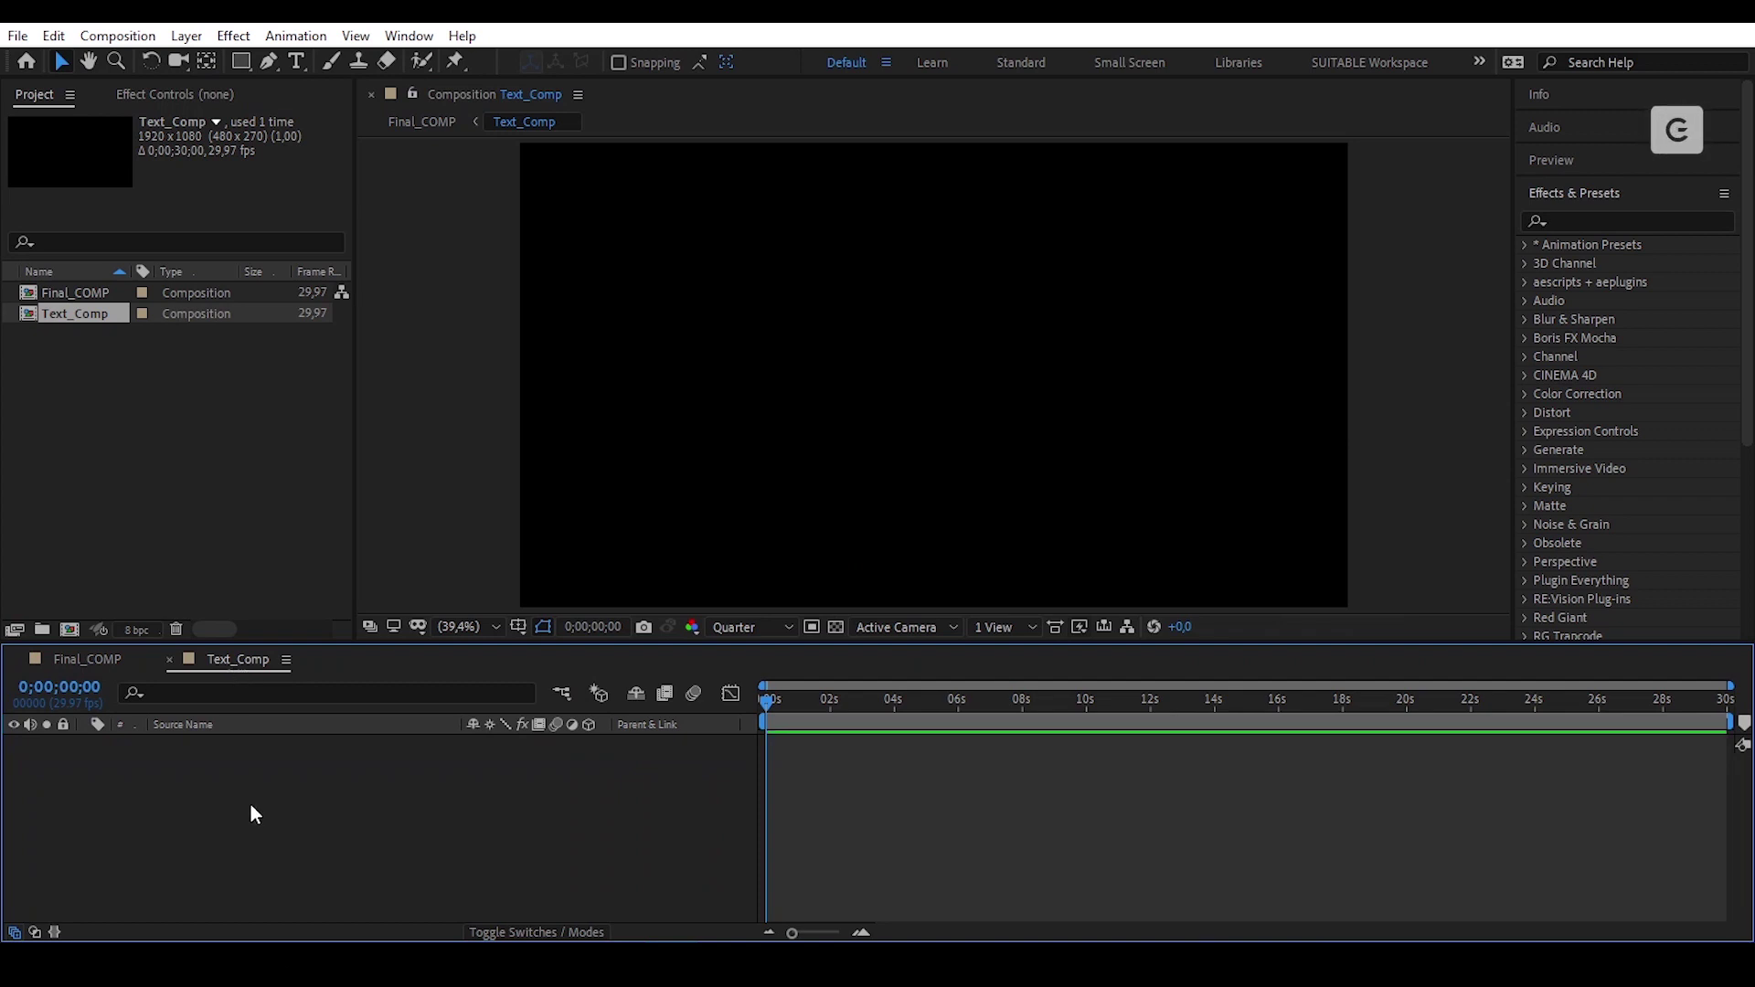
left_click(292, 65)
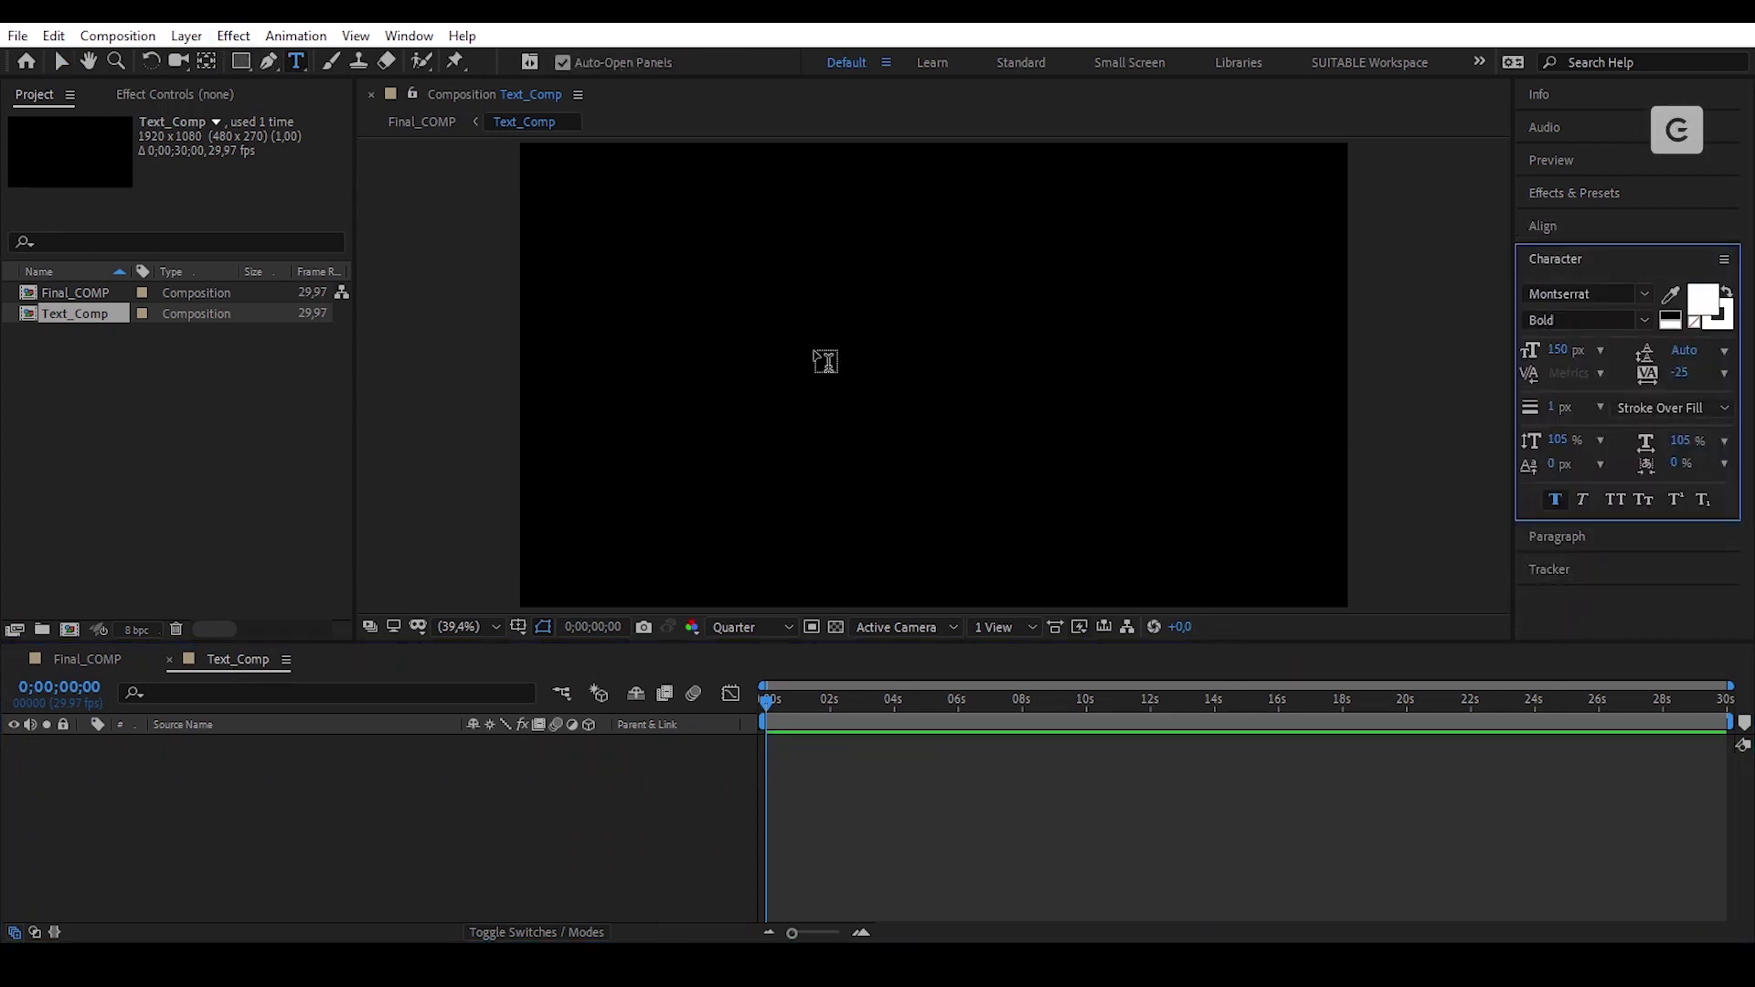
left_click(824, 361)
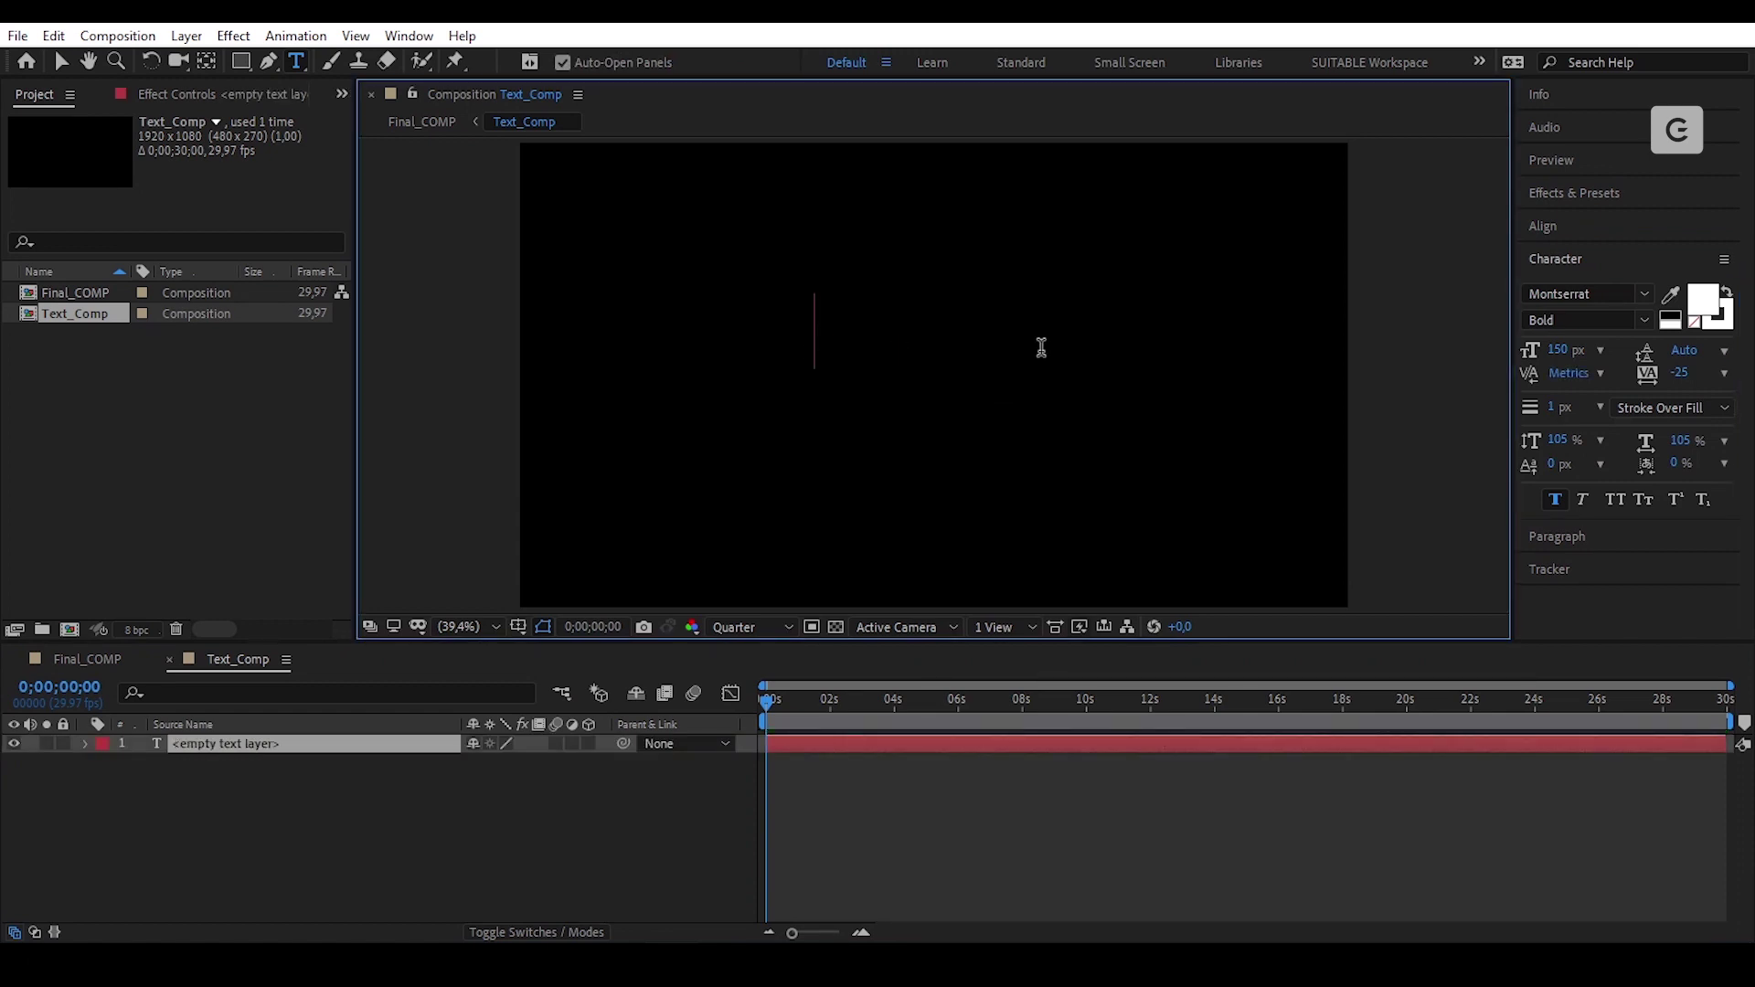
type("HELLO")
left_click(61, 61)
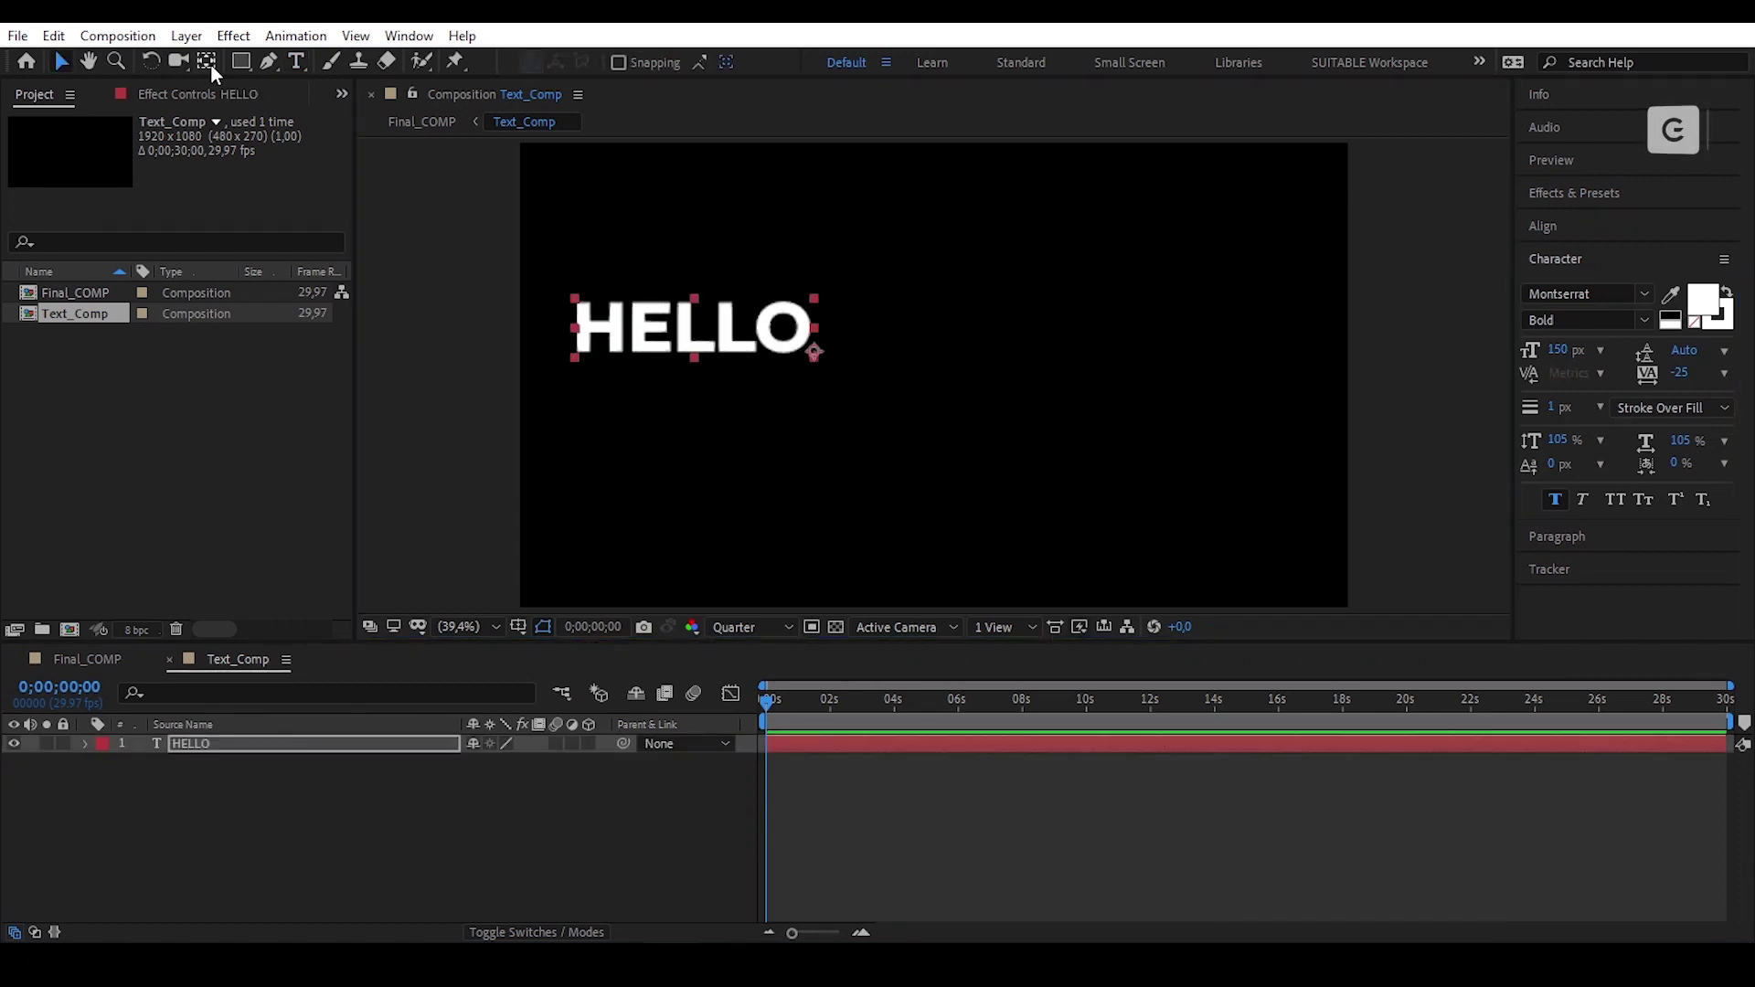
Step: Centre HELLO's anchor point and align it horizontally and vertically in the composition
left_click(210, 63)
key("ctrl+alt+Home")
key("Caps_Lock")
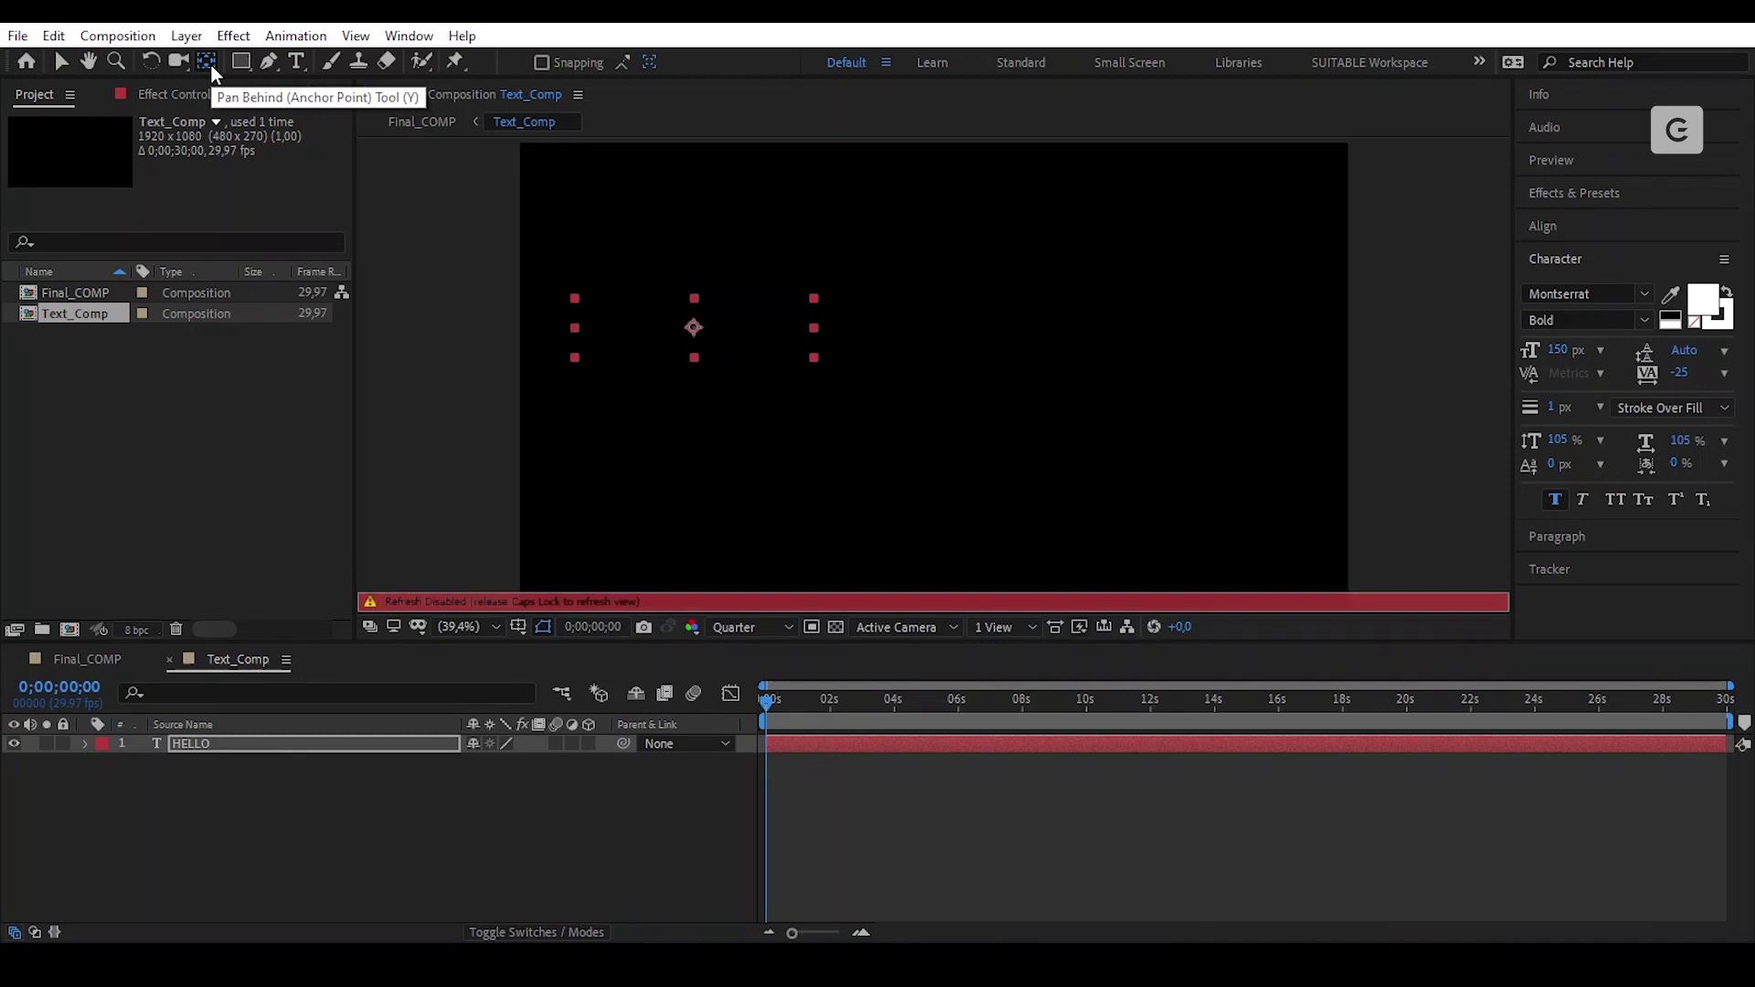
key("v")
key("Caps_Lock")
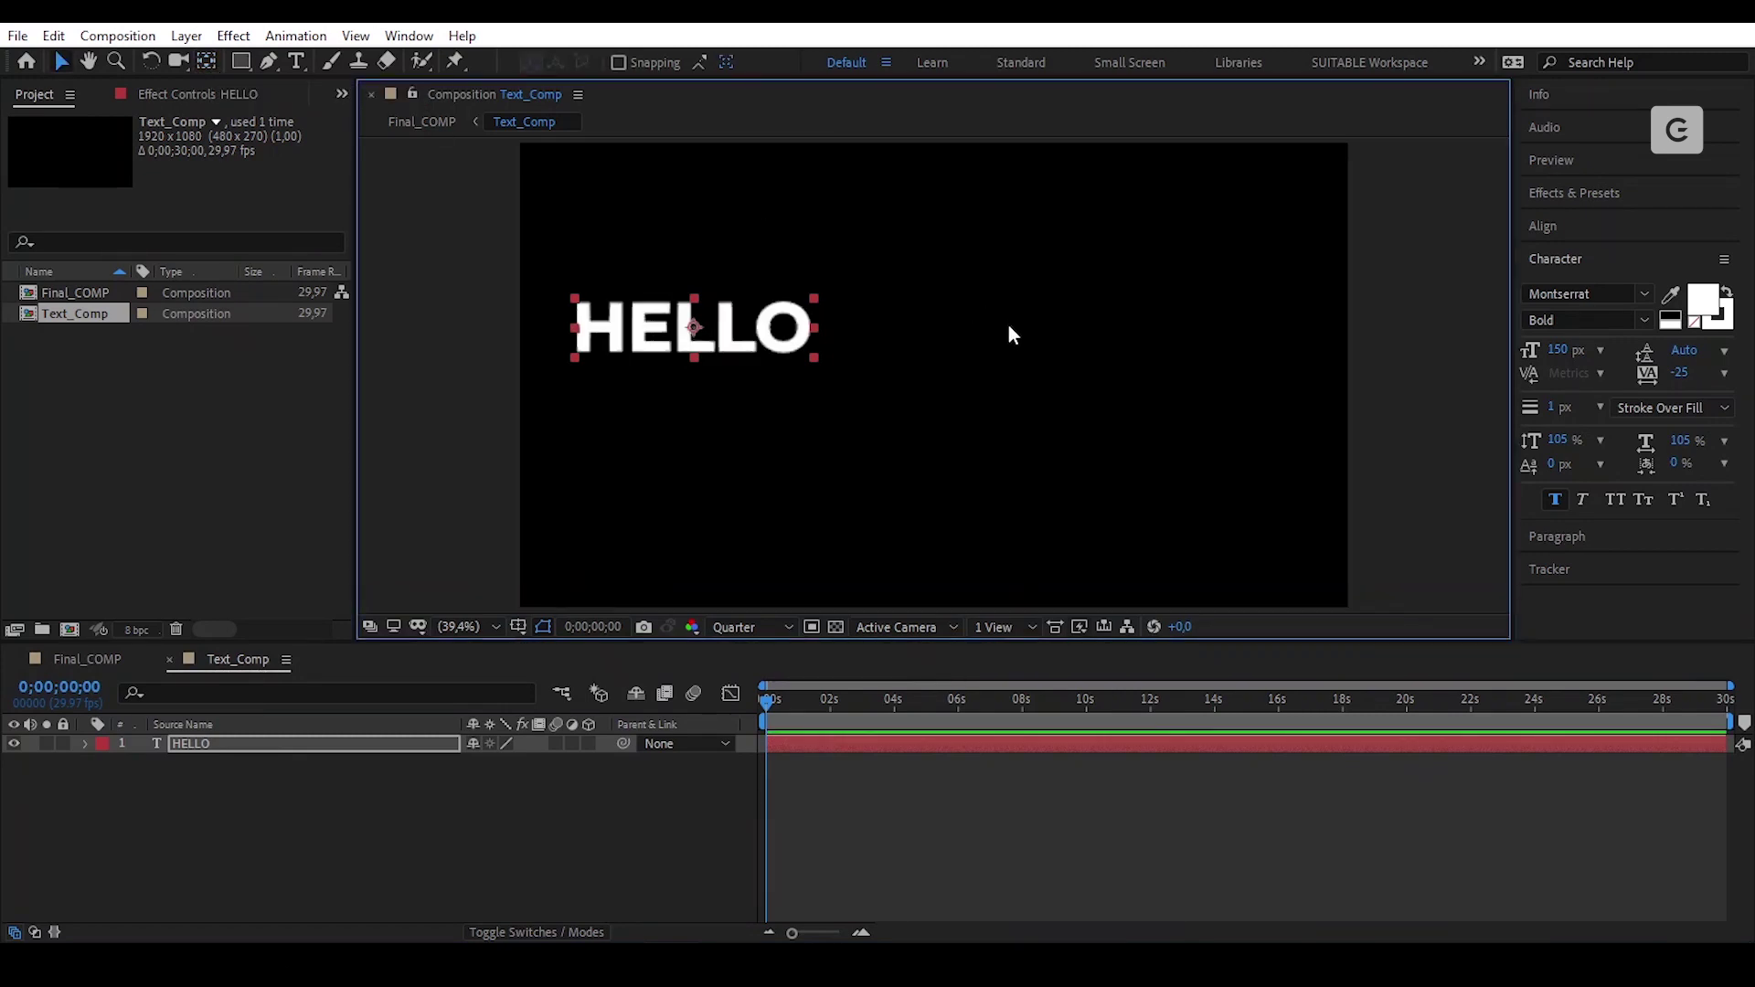
left_click(1659, 223)
left_click(1573, 282)
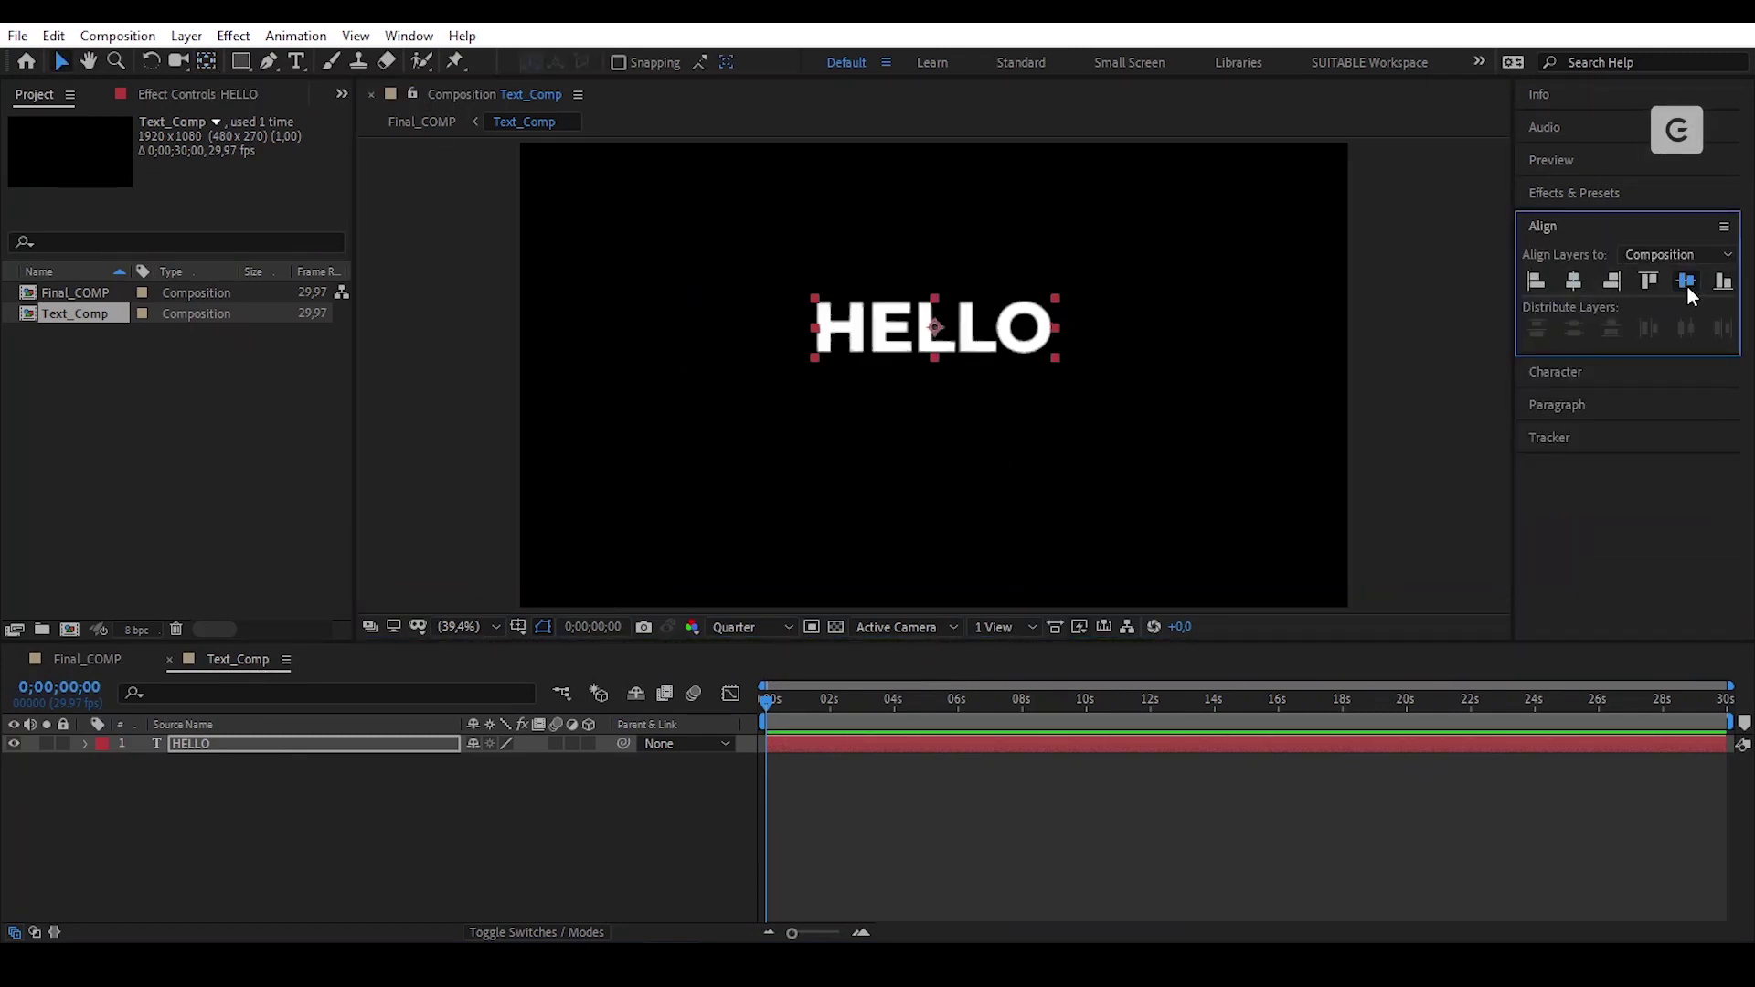
left_click(1686, 282)
left_click(1653, 227)
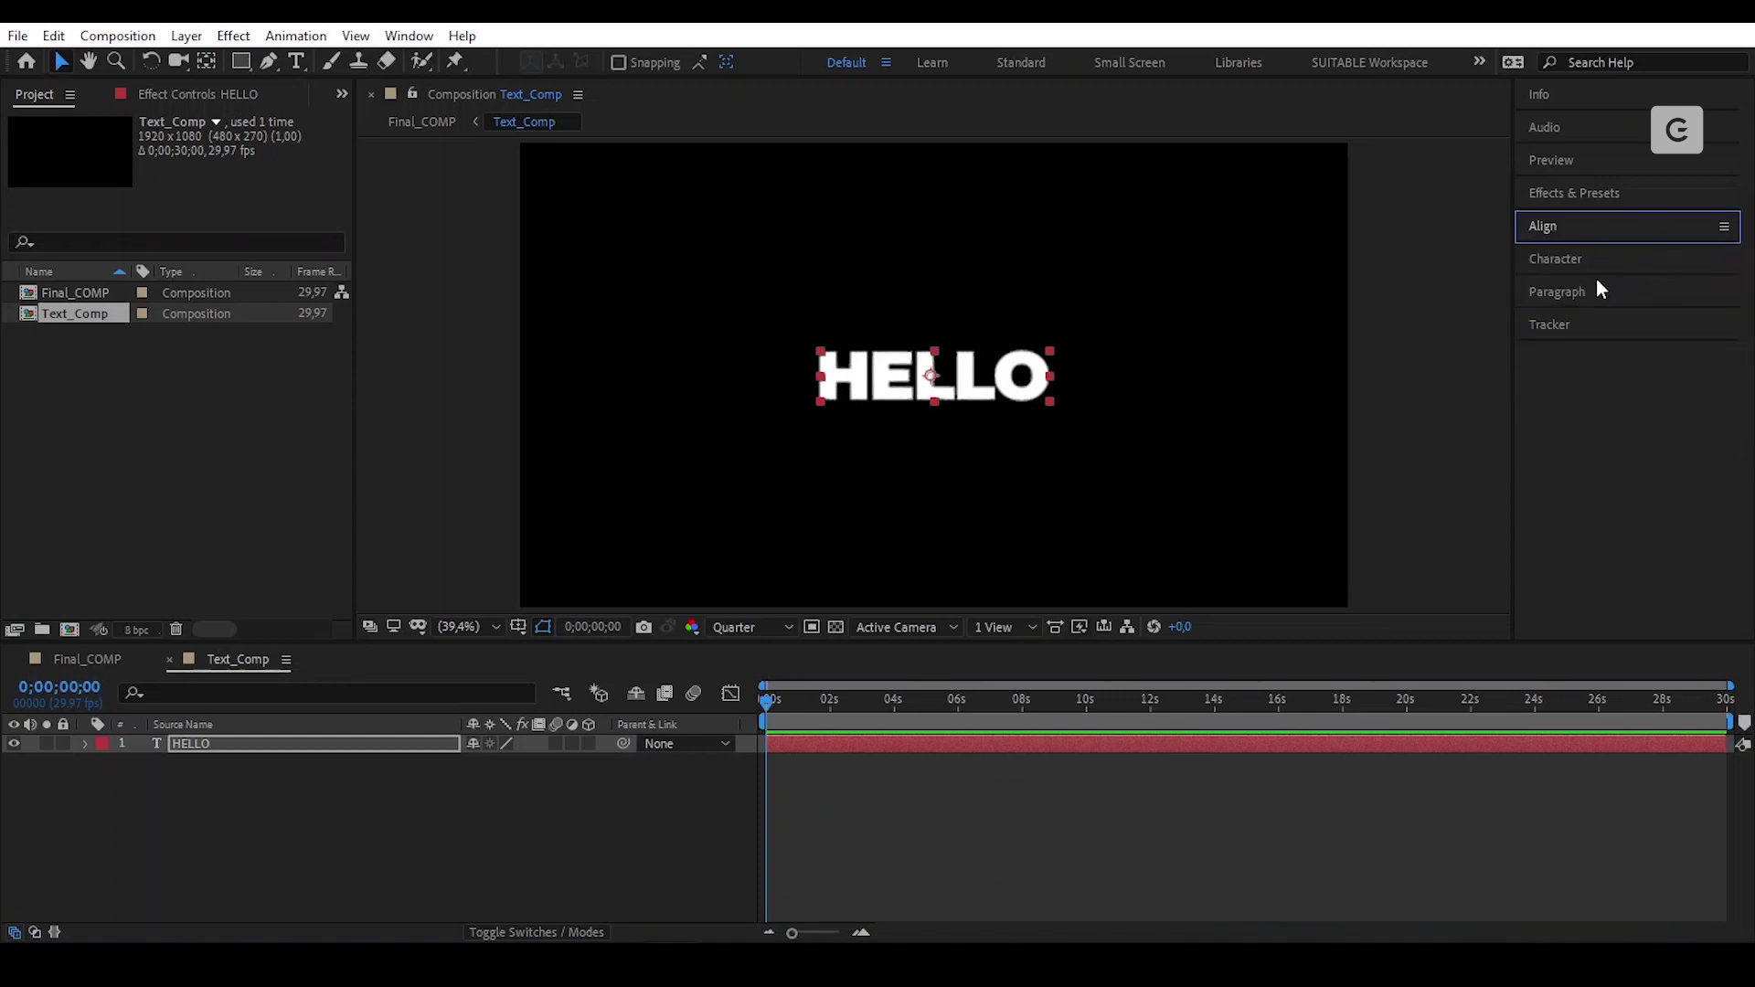
left_click(1586, 263)
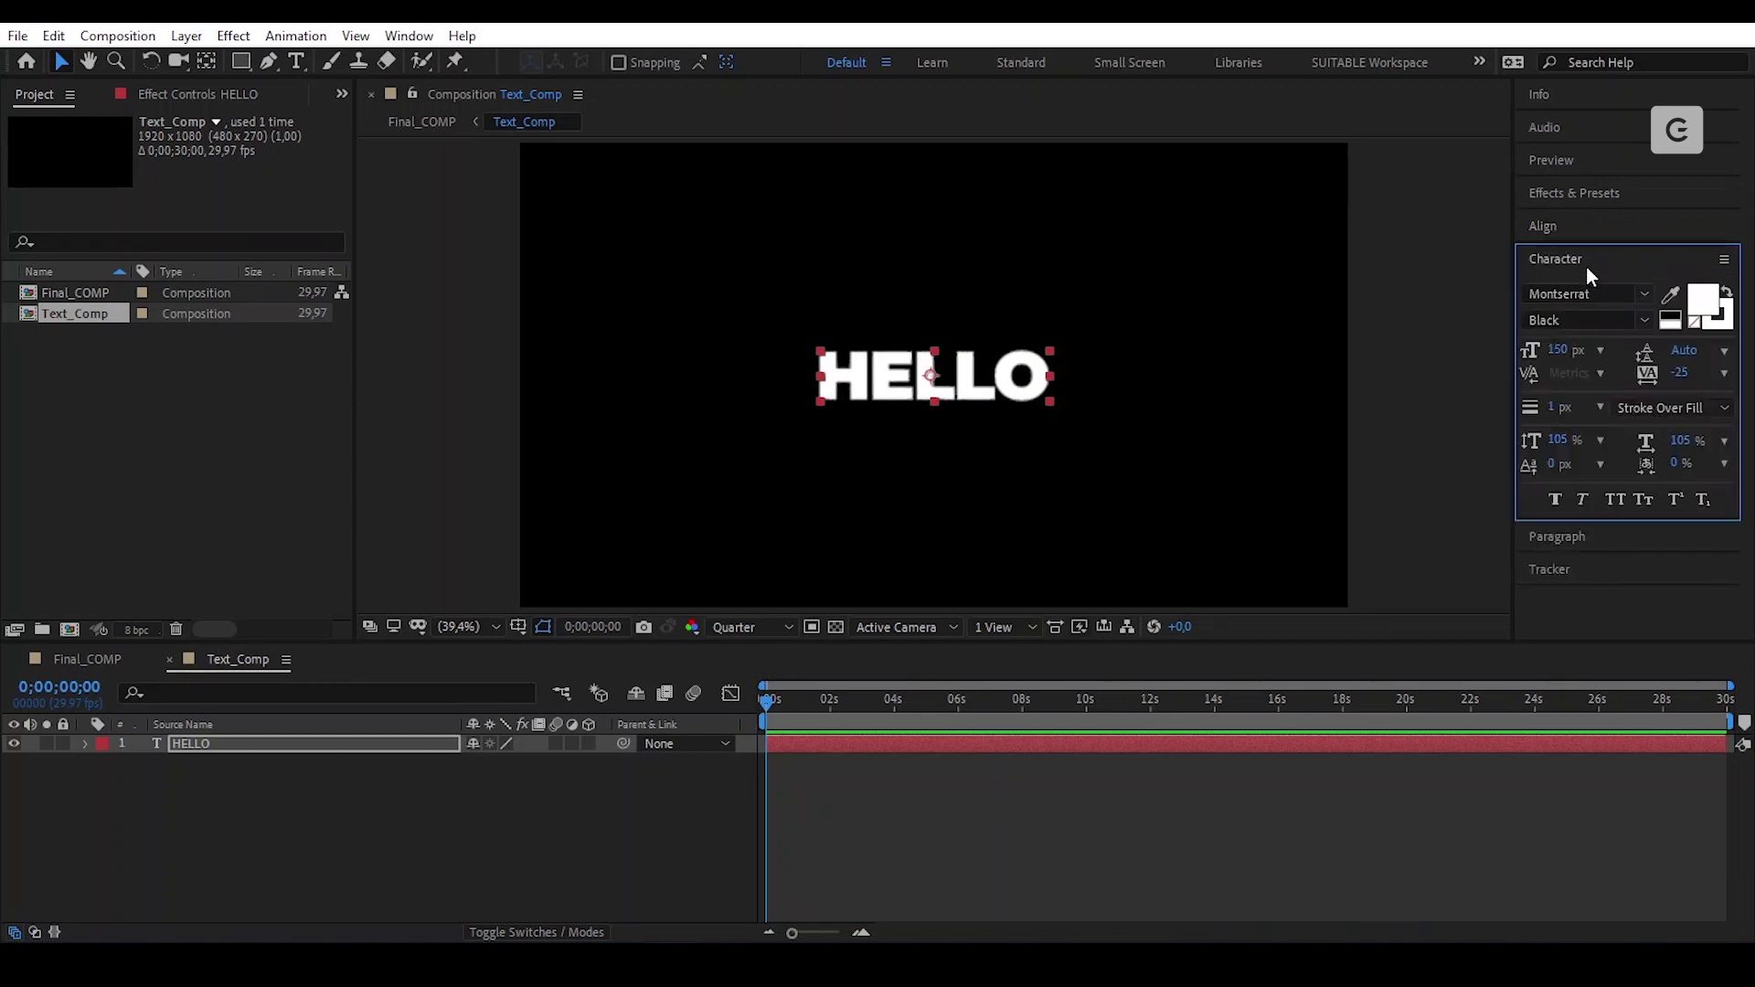
left_click(192, 38)
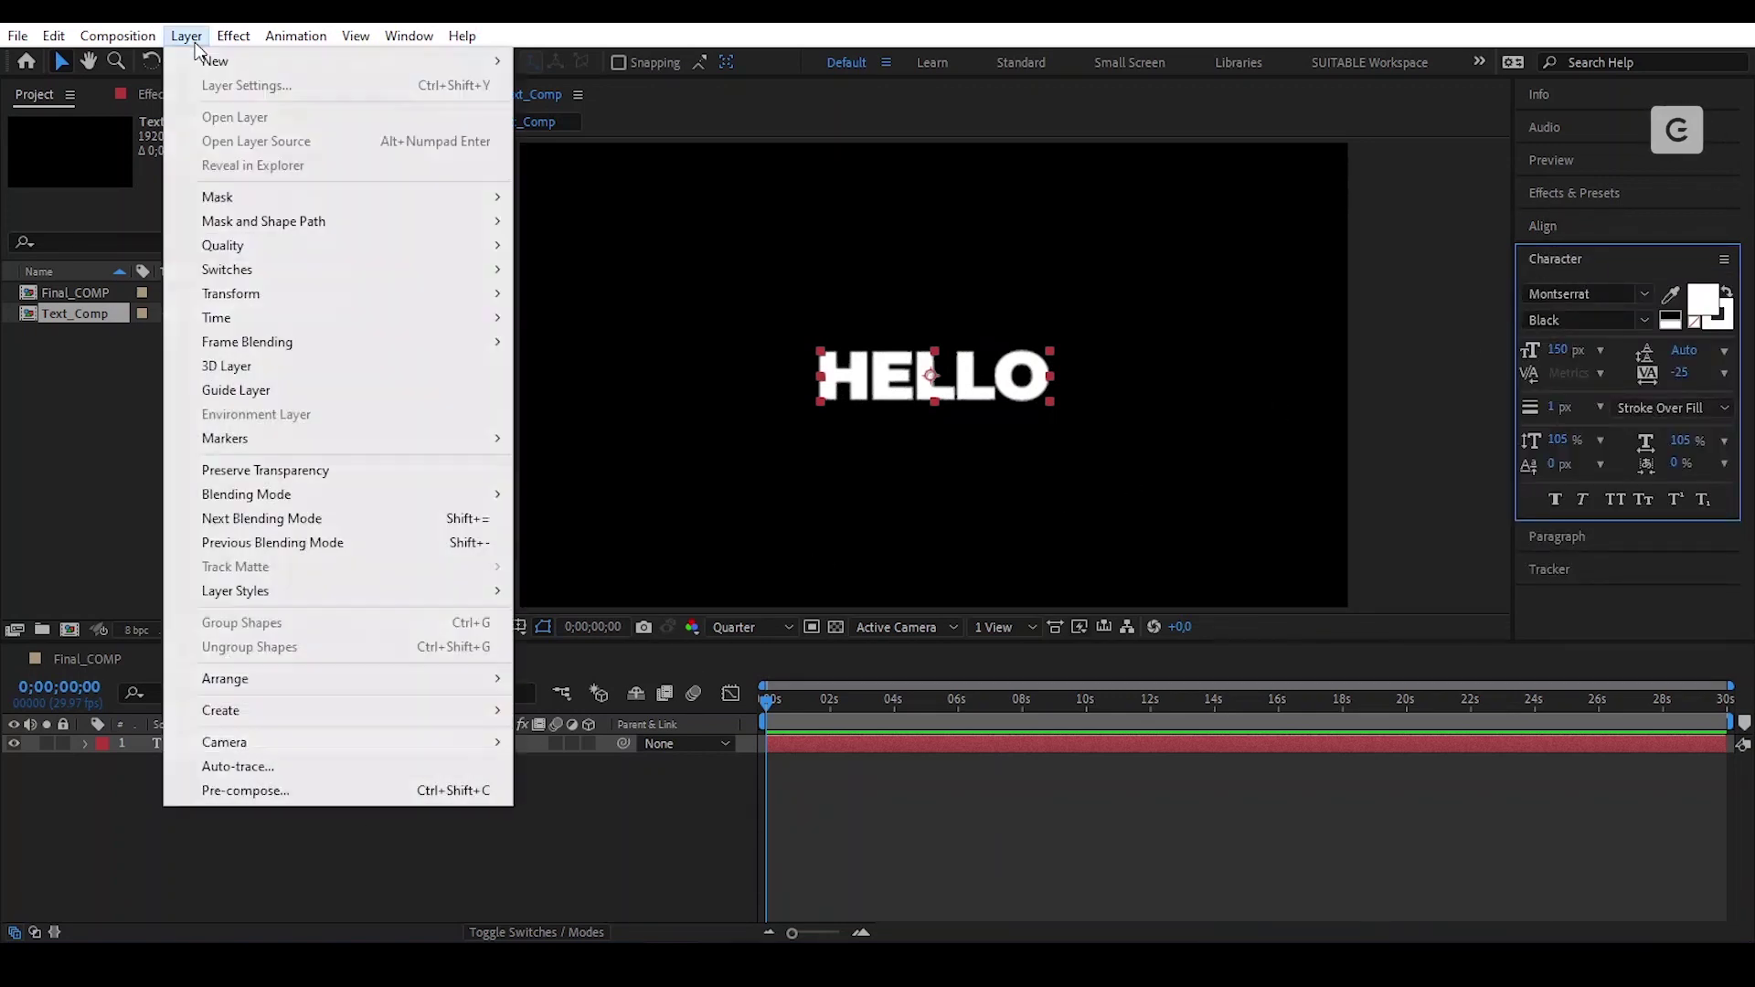
Step: Pre-compose the HELLO layer into a new comp named HELLO_Text
left_click(453, 788)
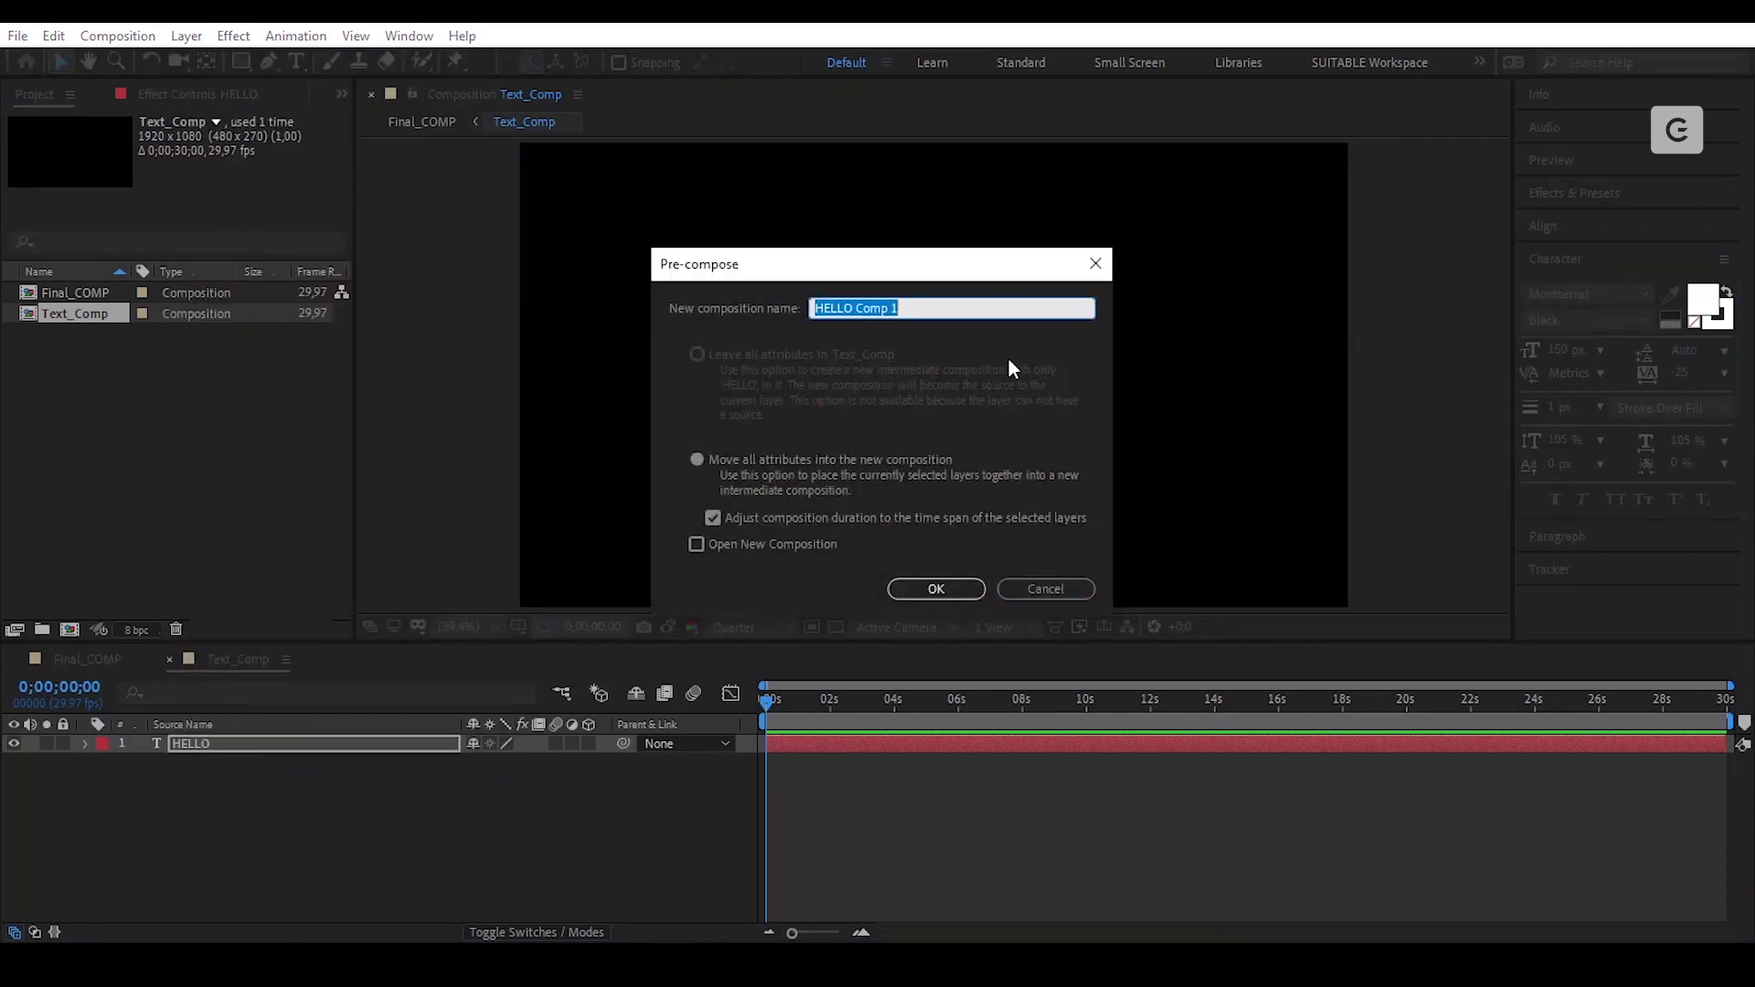
key("End")
key("shift+Left")
key("shift+Left")
key("shift+Left")
key("shift+Left")
key("shift+Left")
key("shift+Left")
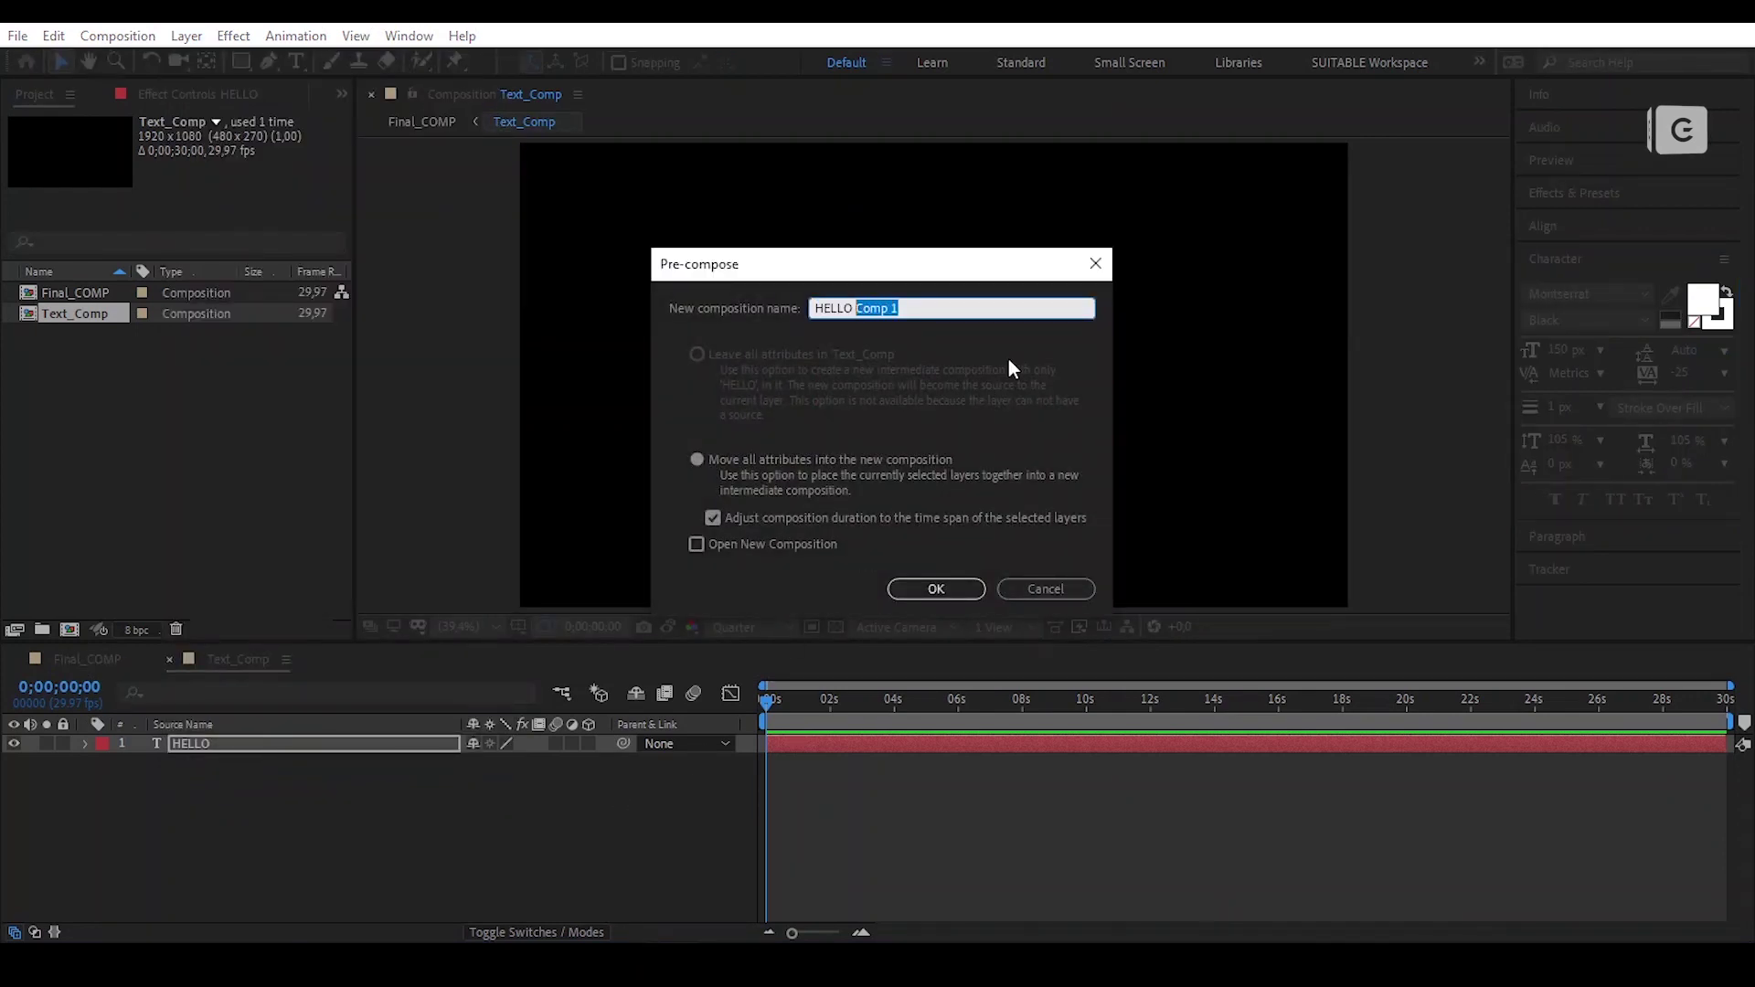
key("BackSpace")
key("BackSpace")
type("_Text")
key("Return")
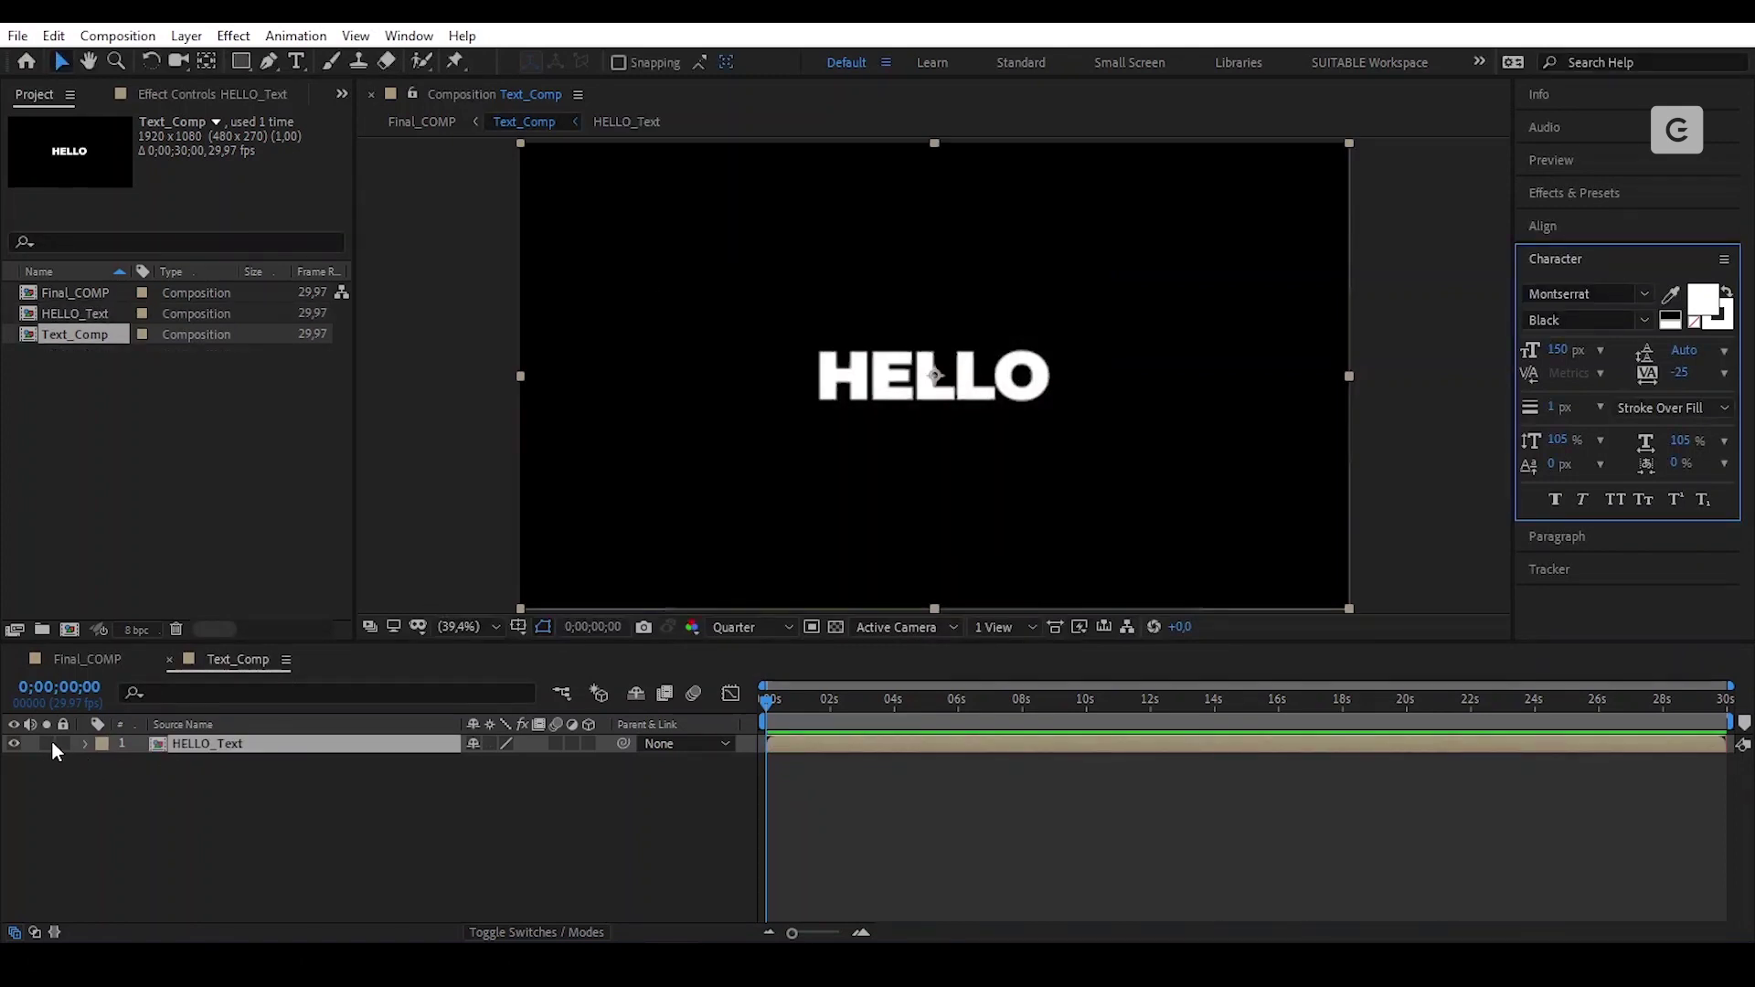
Step: Give HELLO_Text collapsed transformations and a red label, then open it and select HELLO
left_click(490, 745)
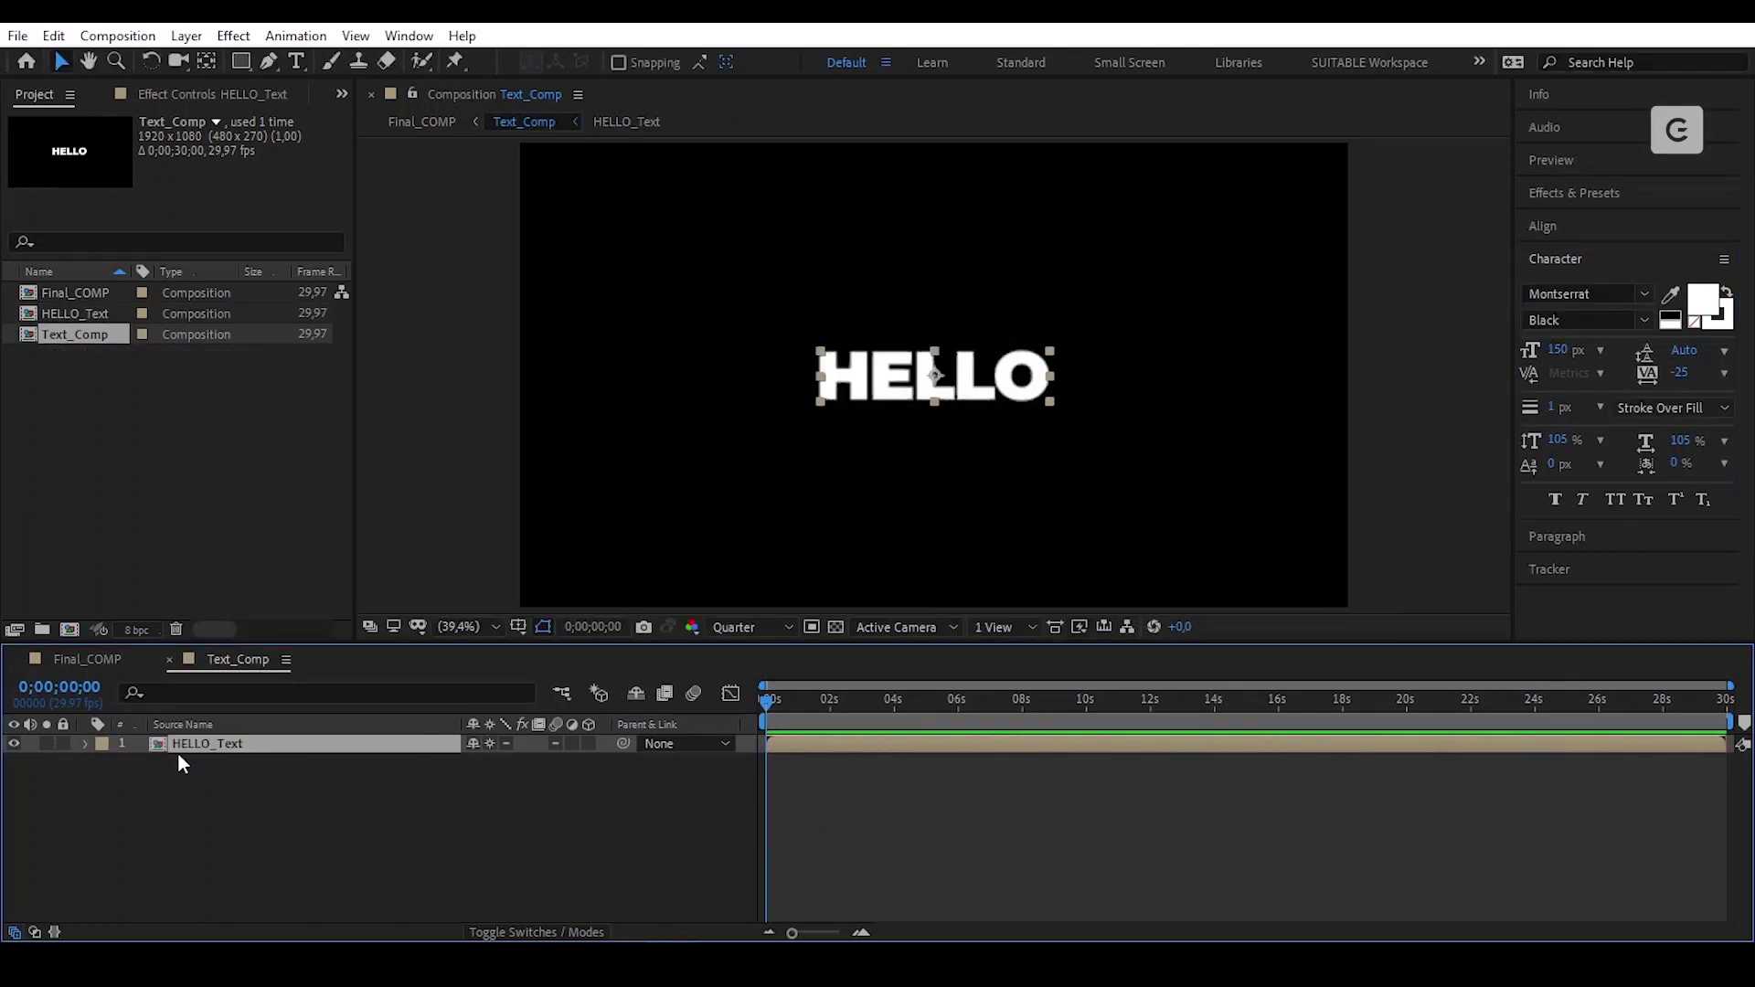
left_click(102, 745)
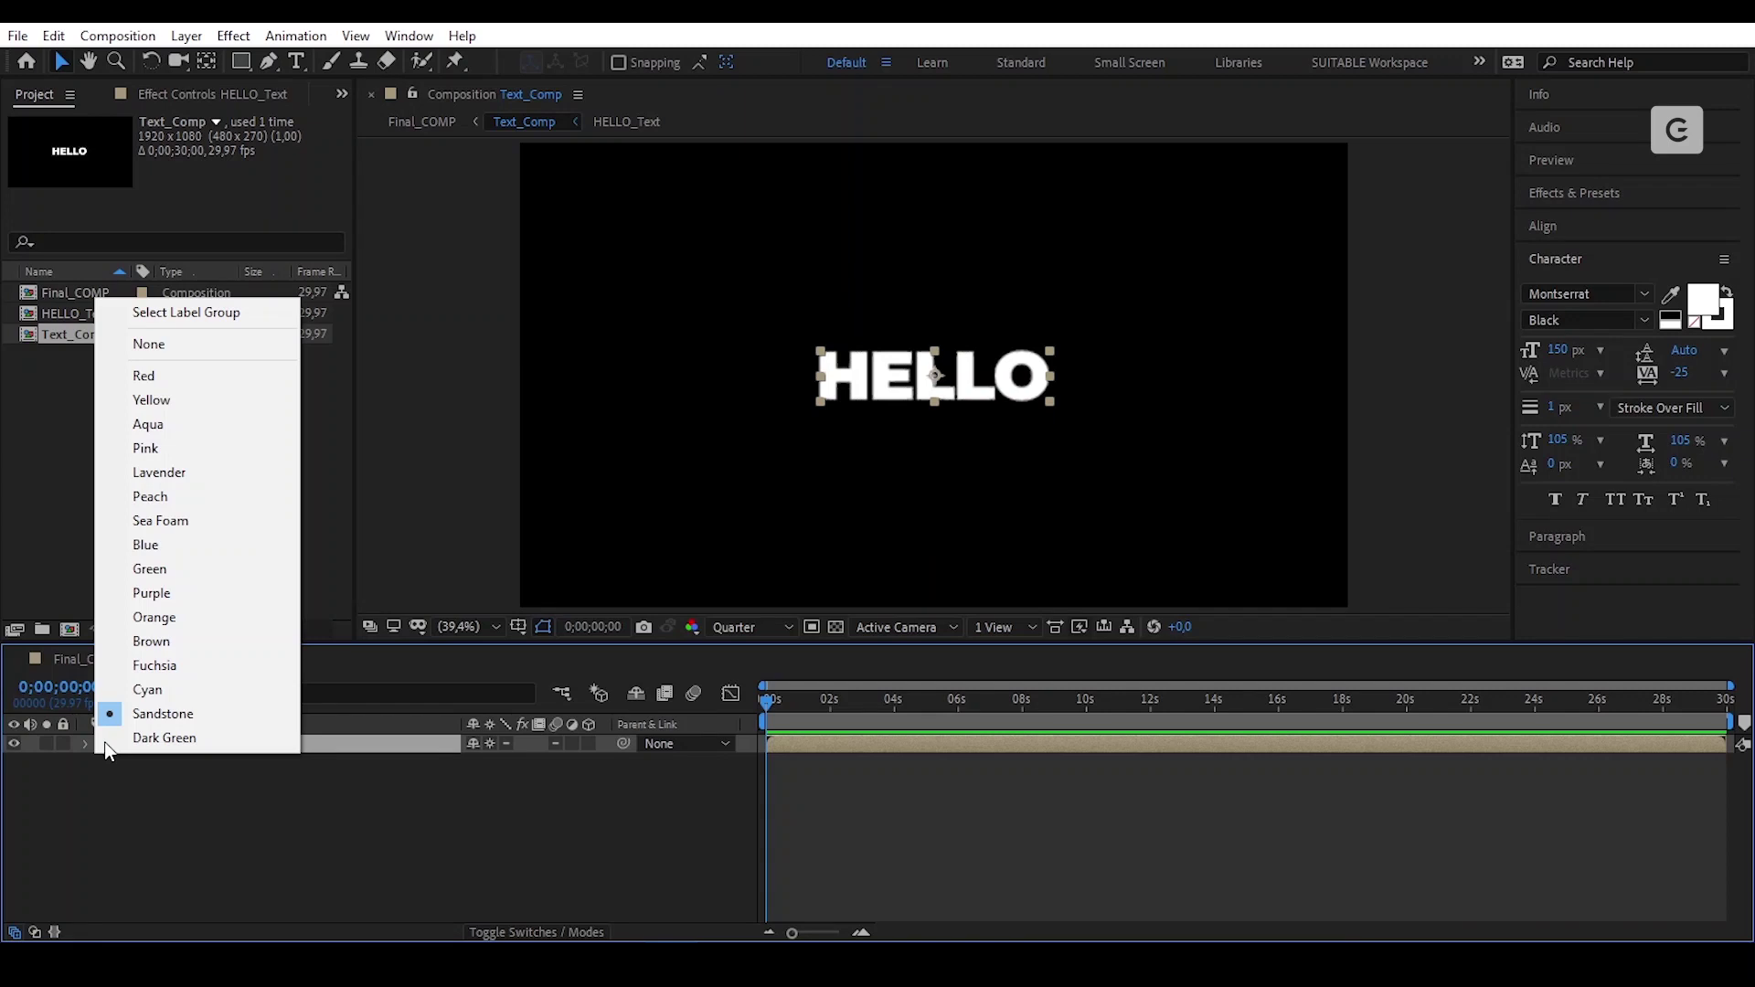
left_click(197, 375)
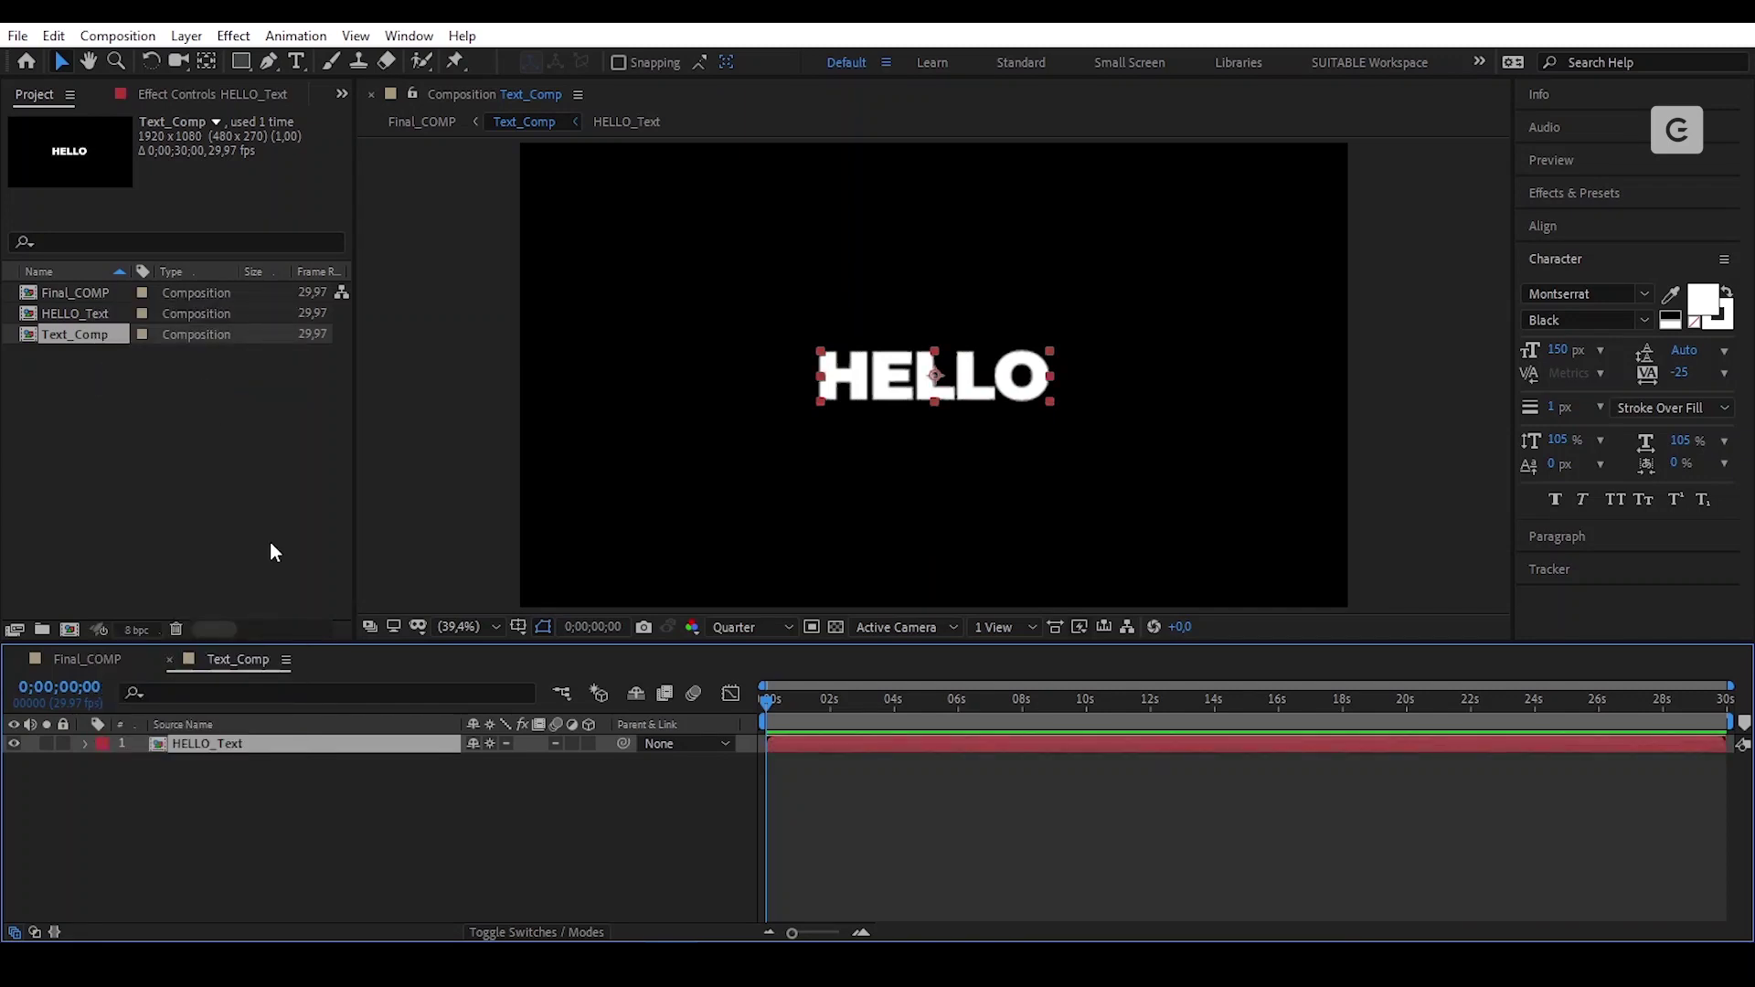
double_click(190, 743)
left_click(200, 742)
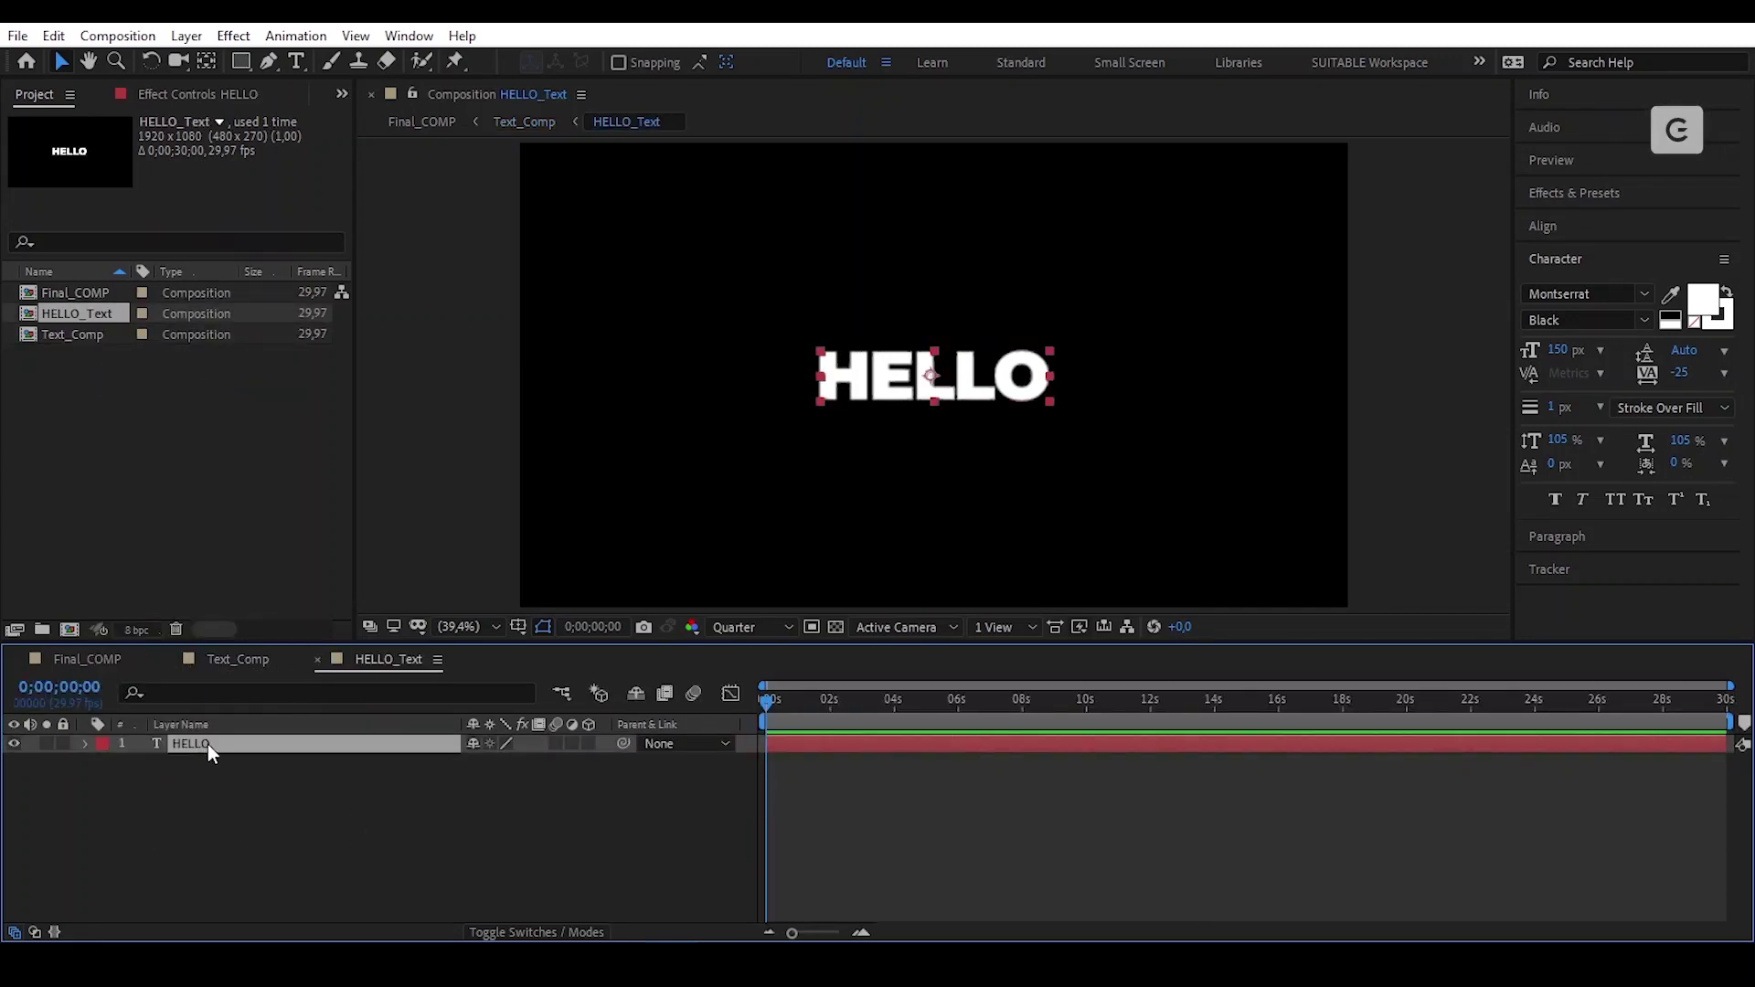
Step: Resize the HELLO_Text composition to 4500 x 450 px with the aspect ratio unlocked
left_click(117, 36)
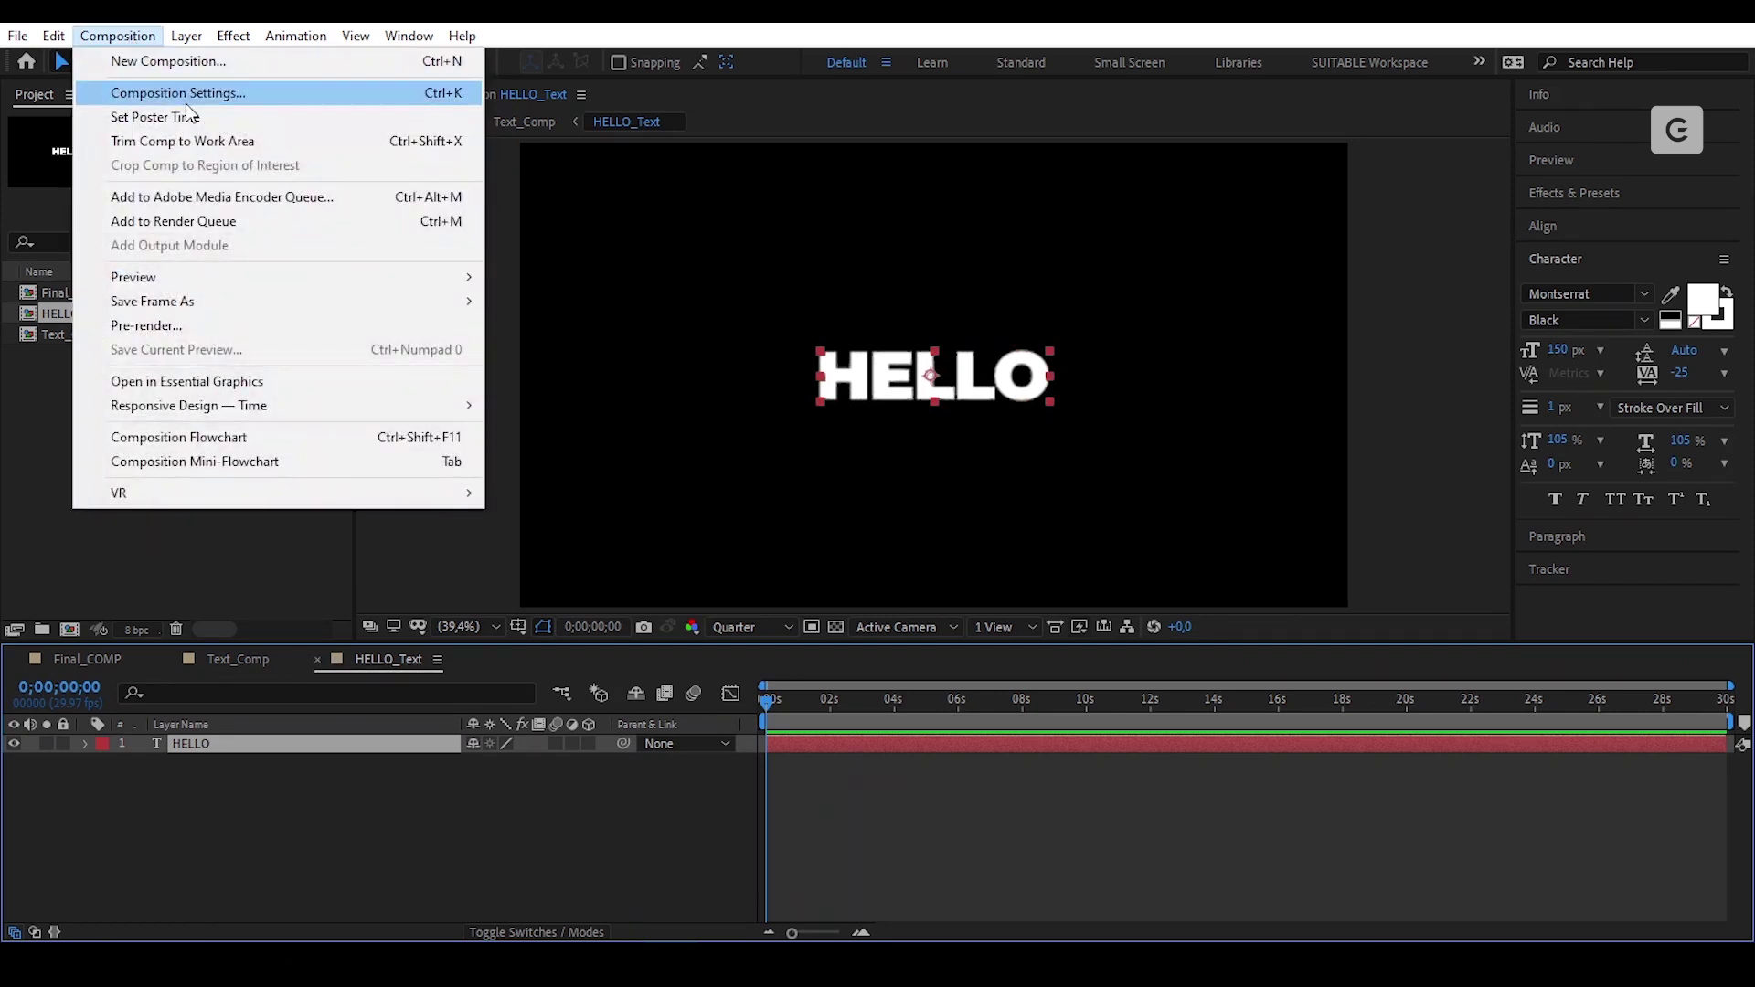
left_click(185, 102)
left_click(927, 379)
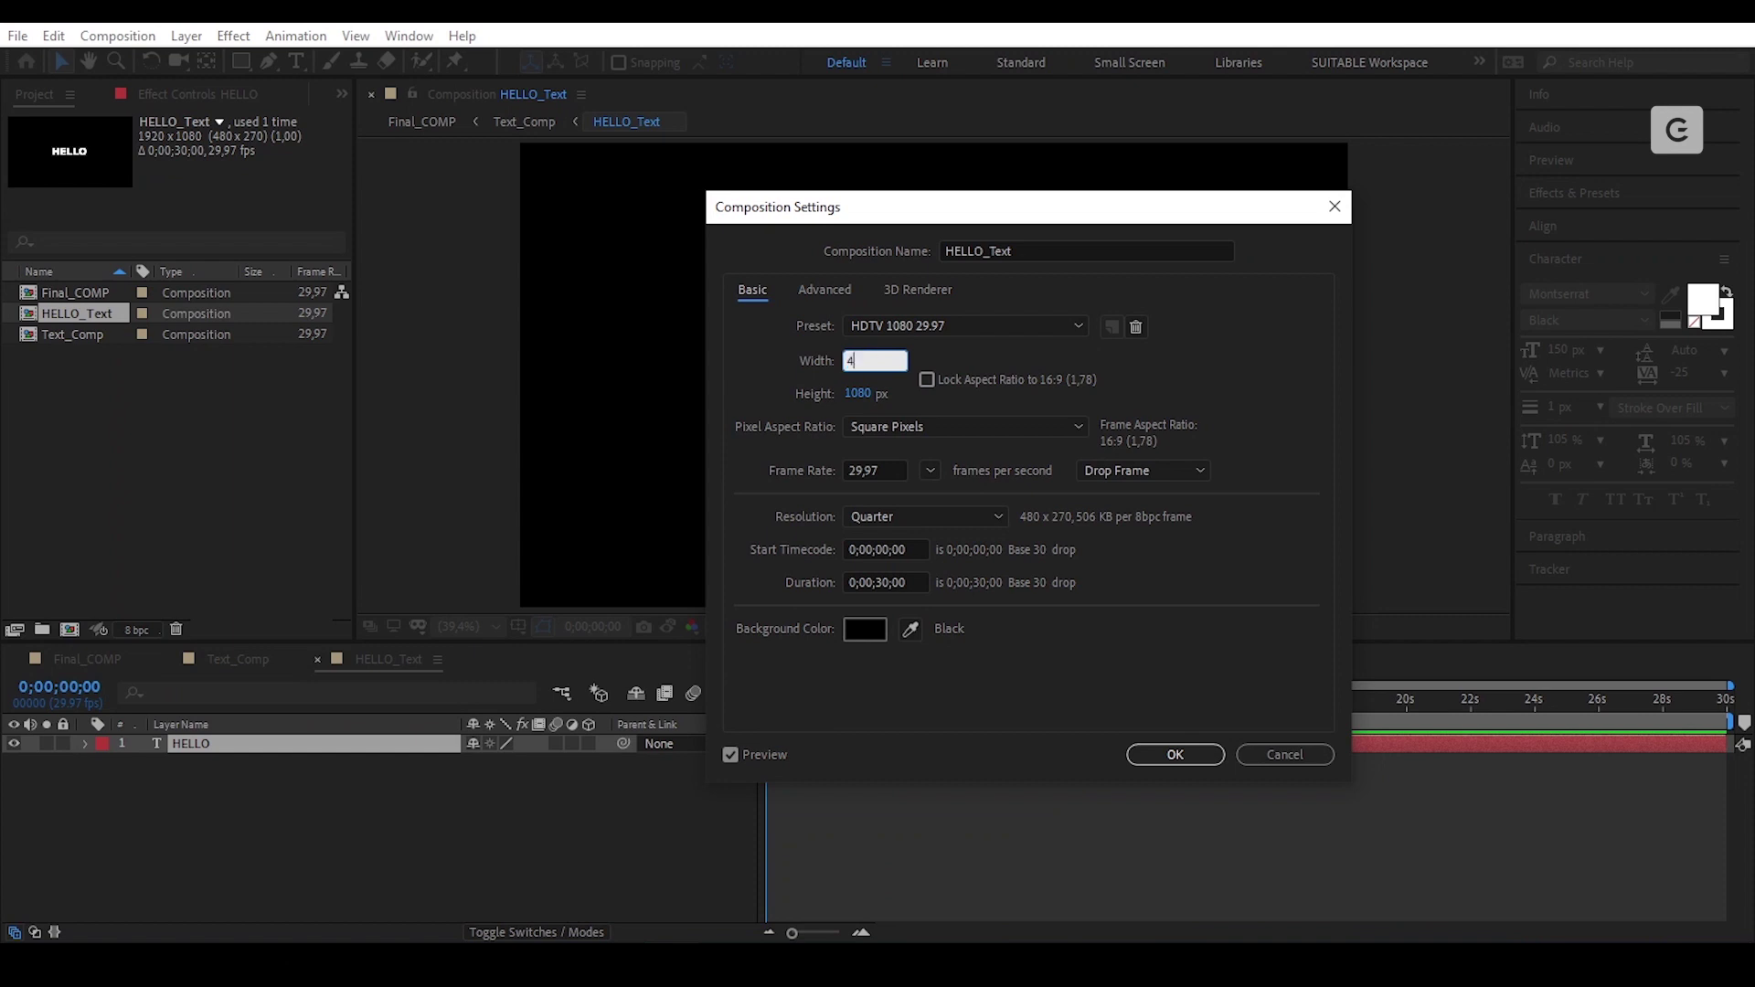
type("4500")
key("Tab")
type("450")
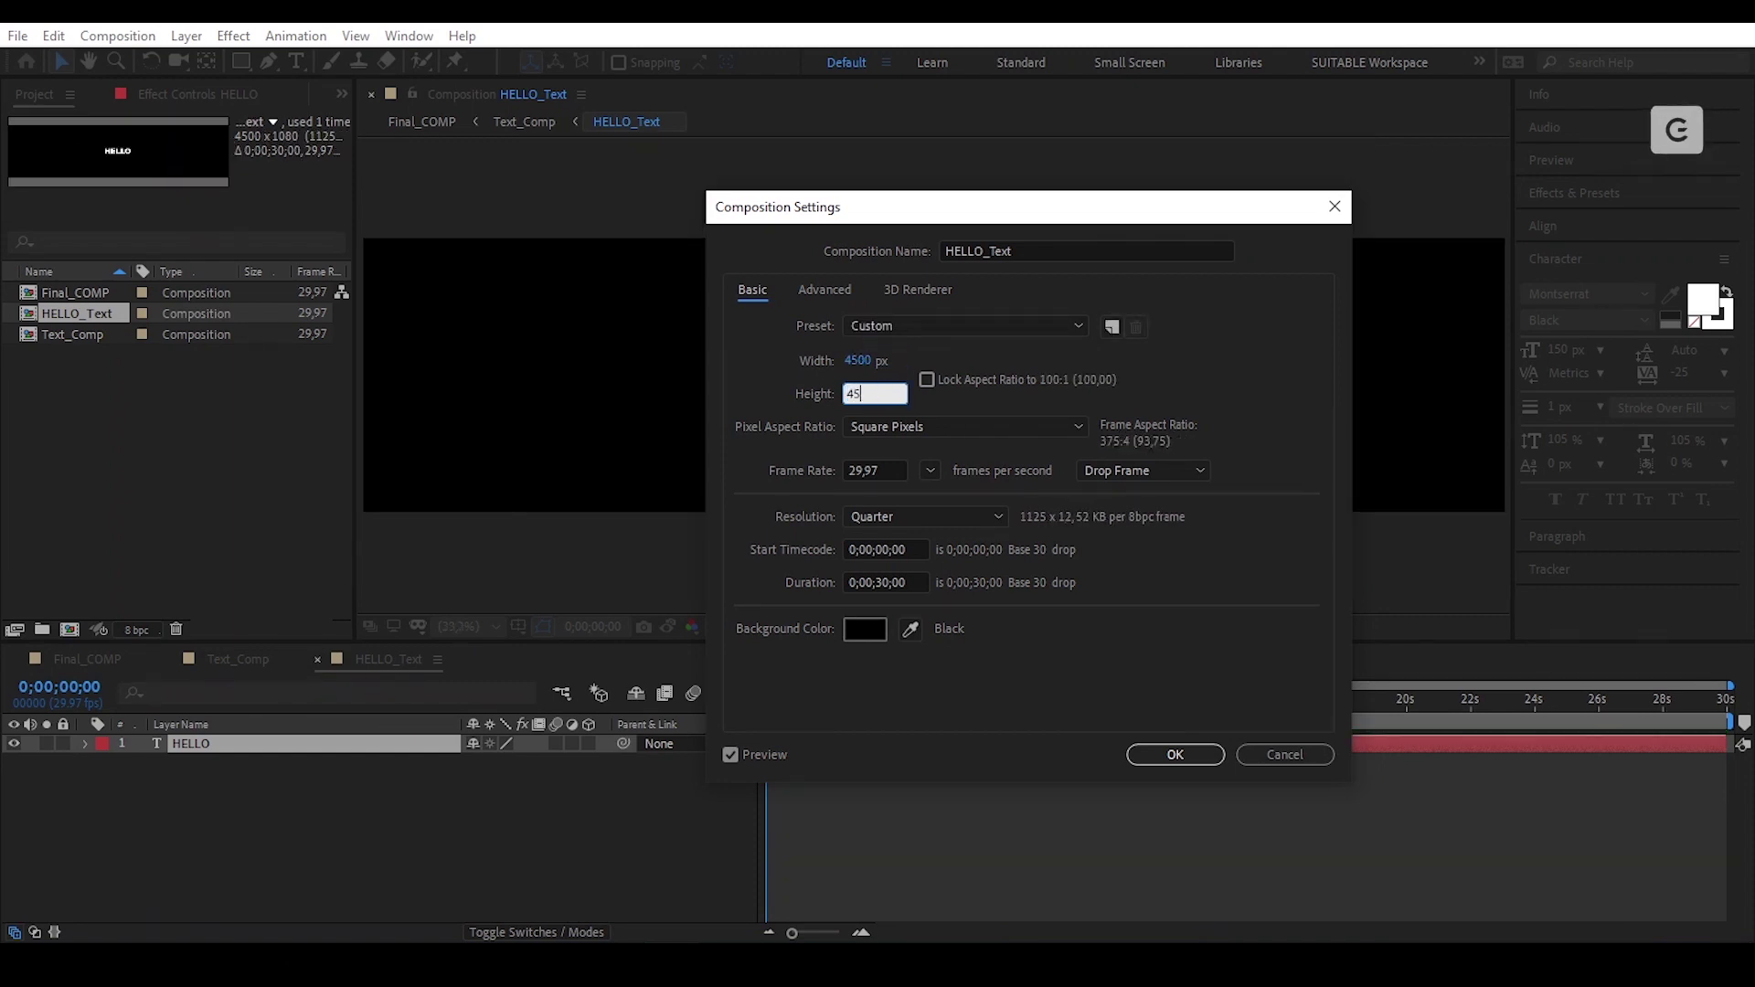
left_click(1143, 679)
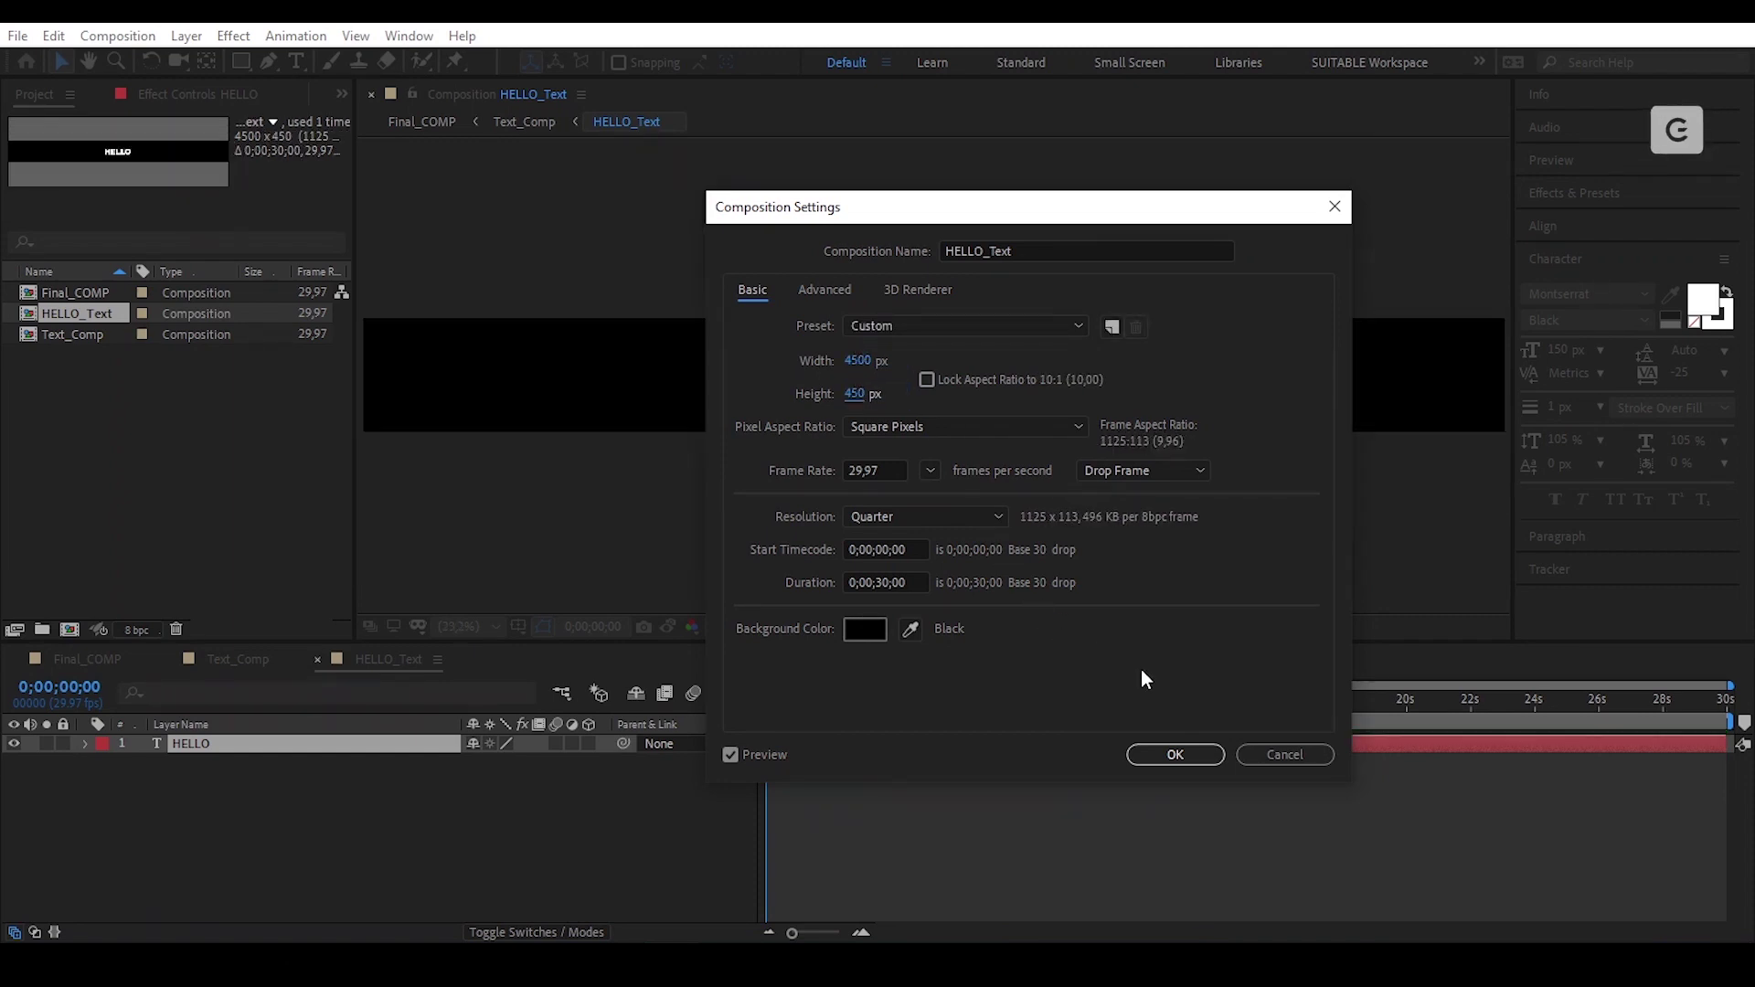
left_click(1191, 756)
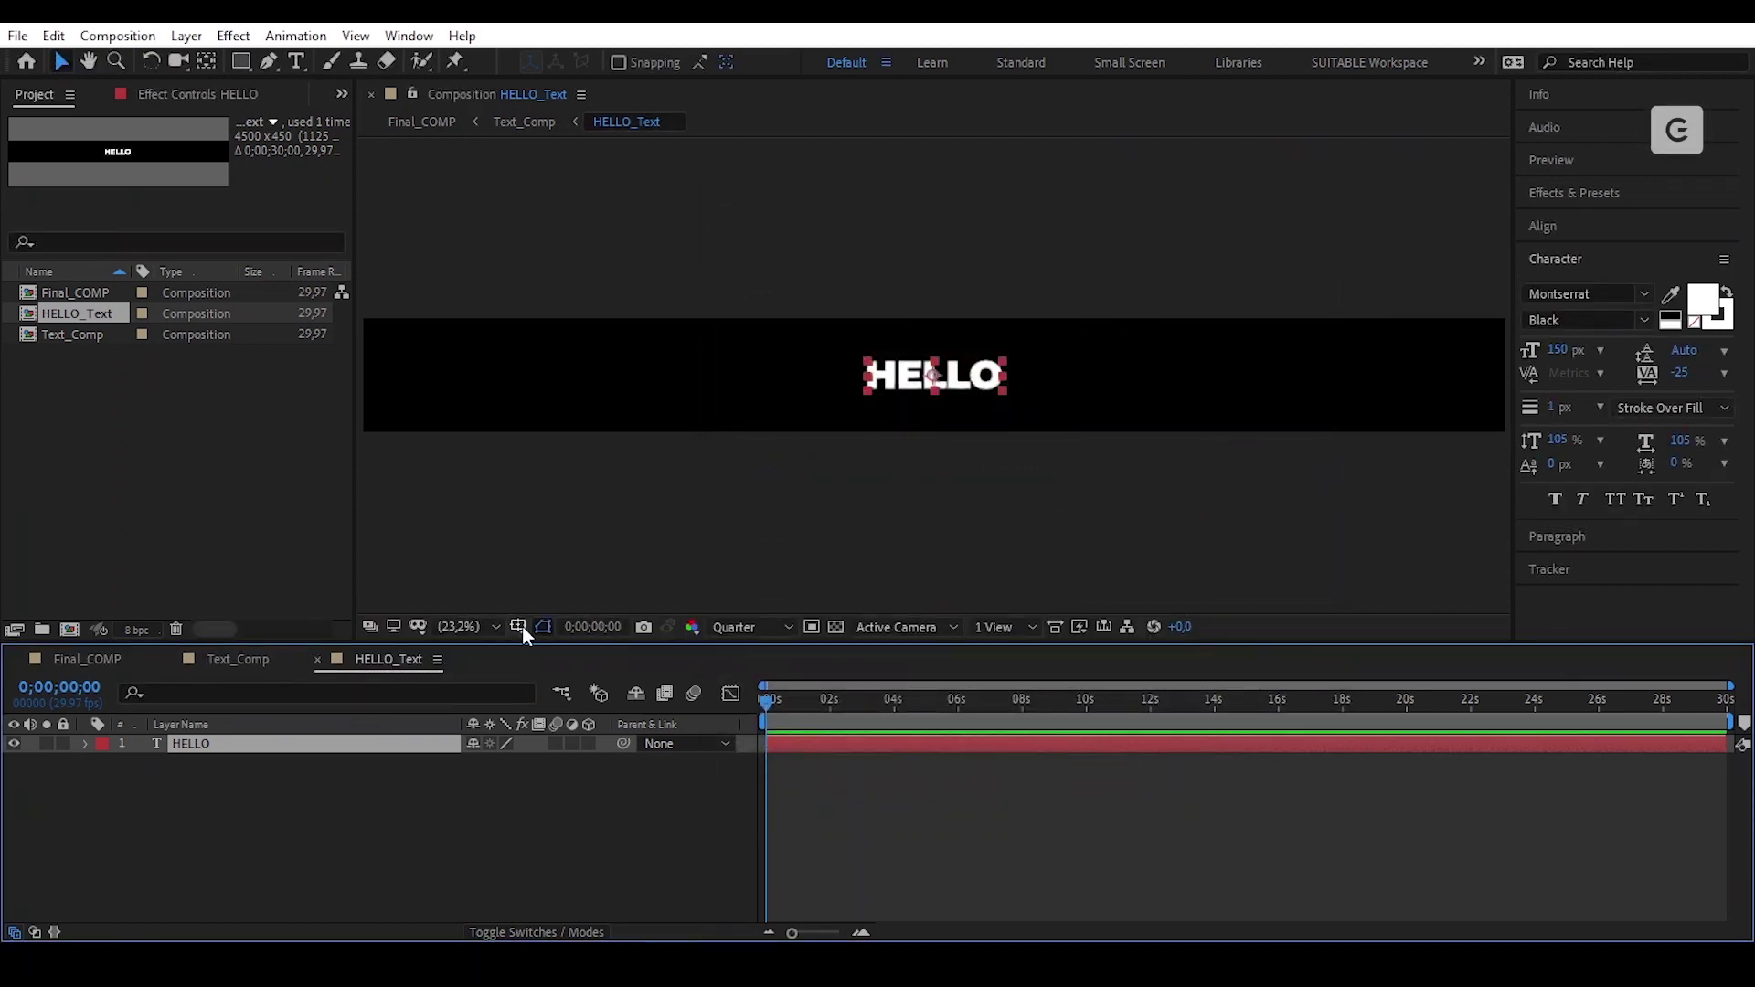
Step: Overlay a proportional grid and scale the HELLO layer to 250%
left_click(518, 627)
left_click(592, 673)
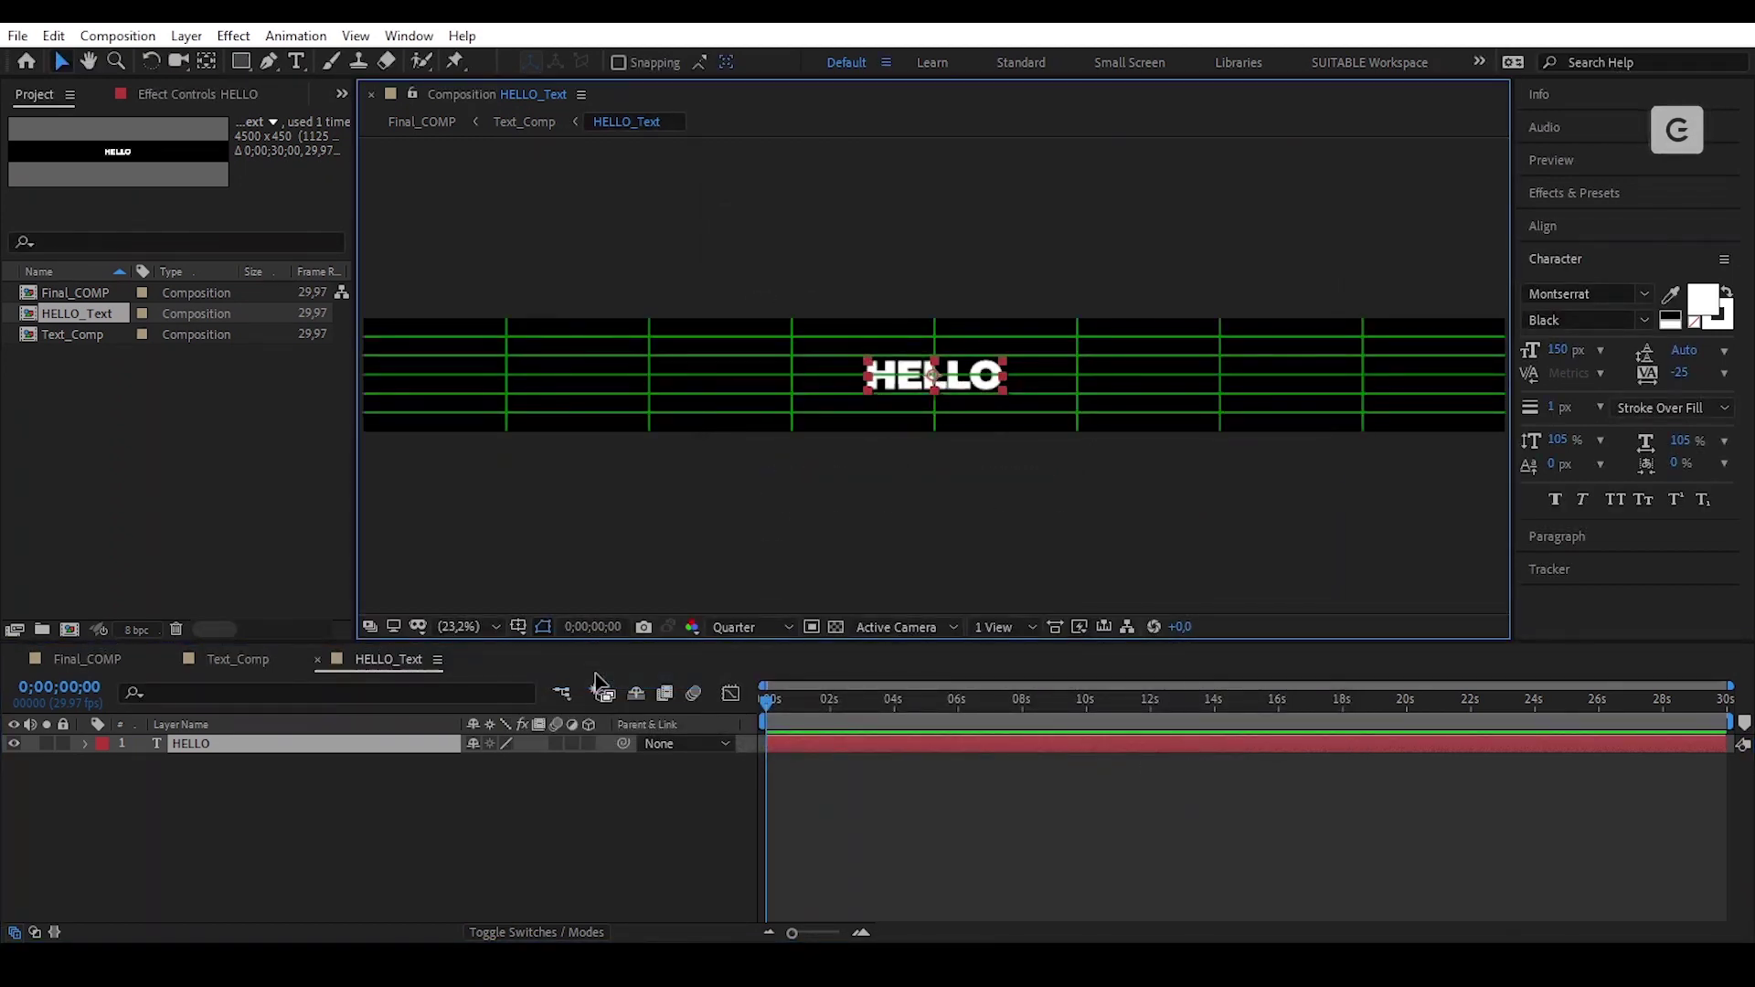
key("s")
left_click(501, 762)
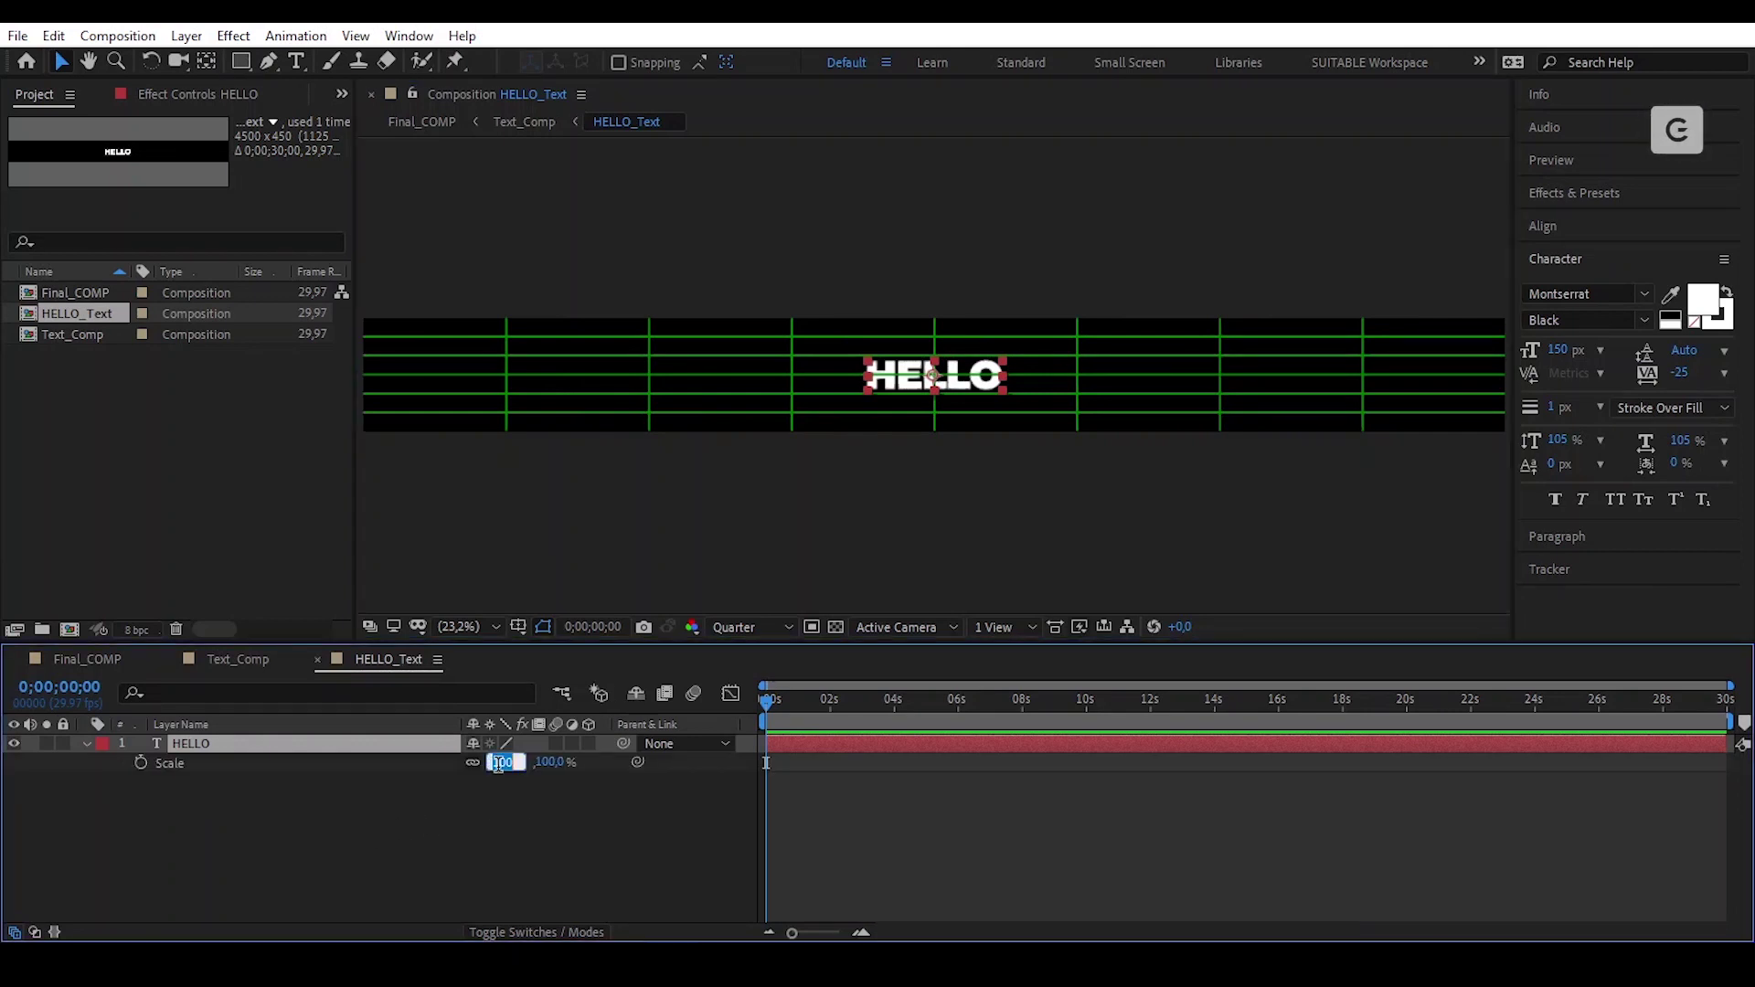
type("2")
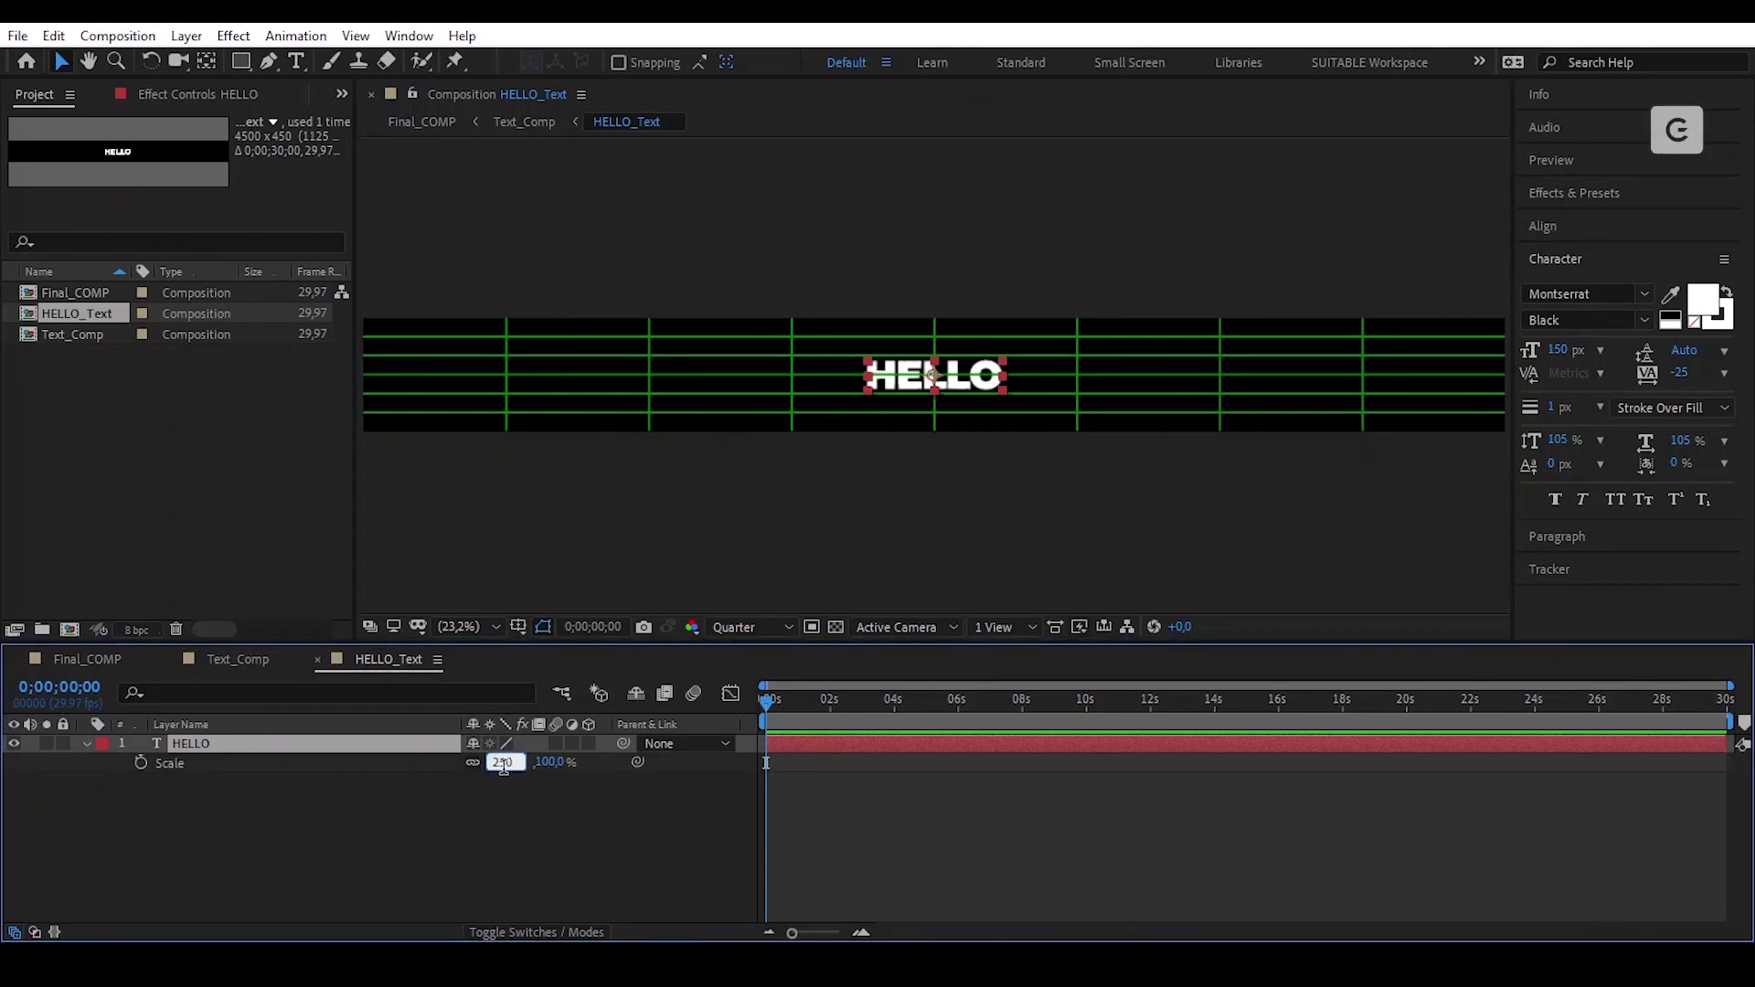
type("50")
key("Return")
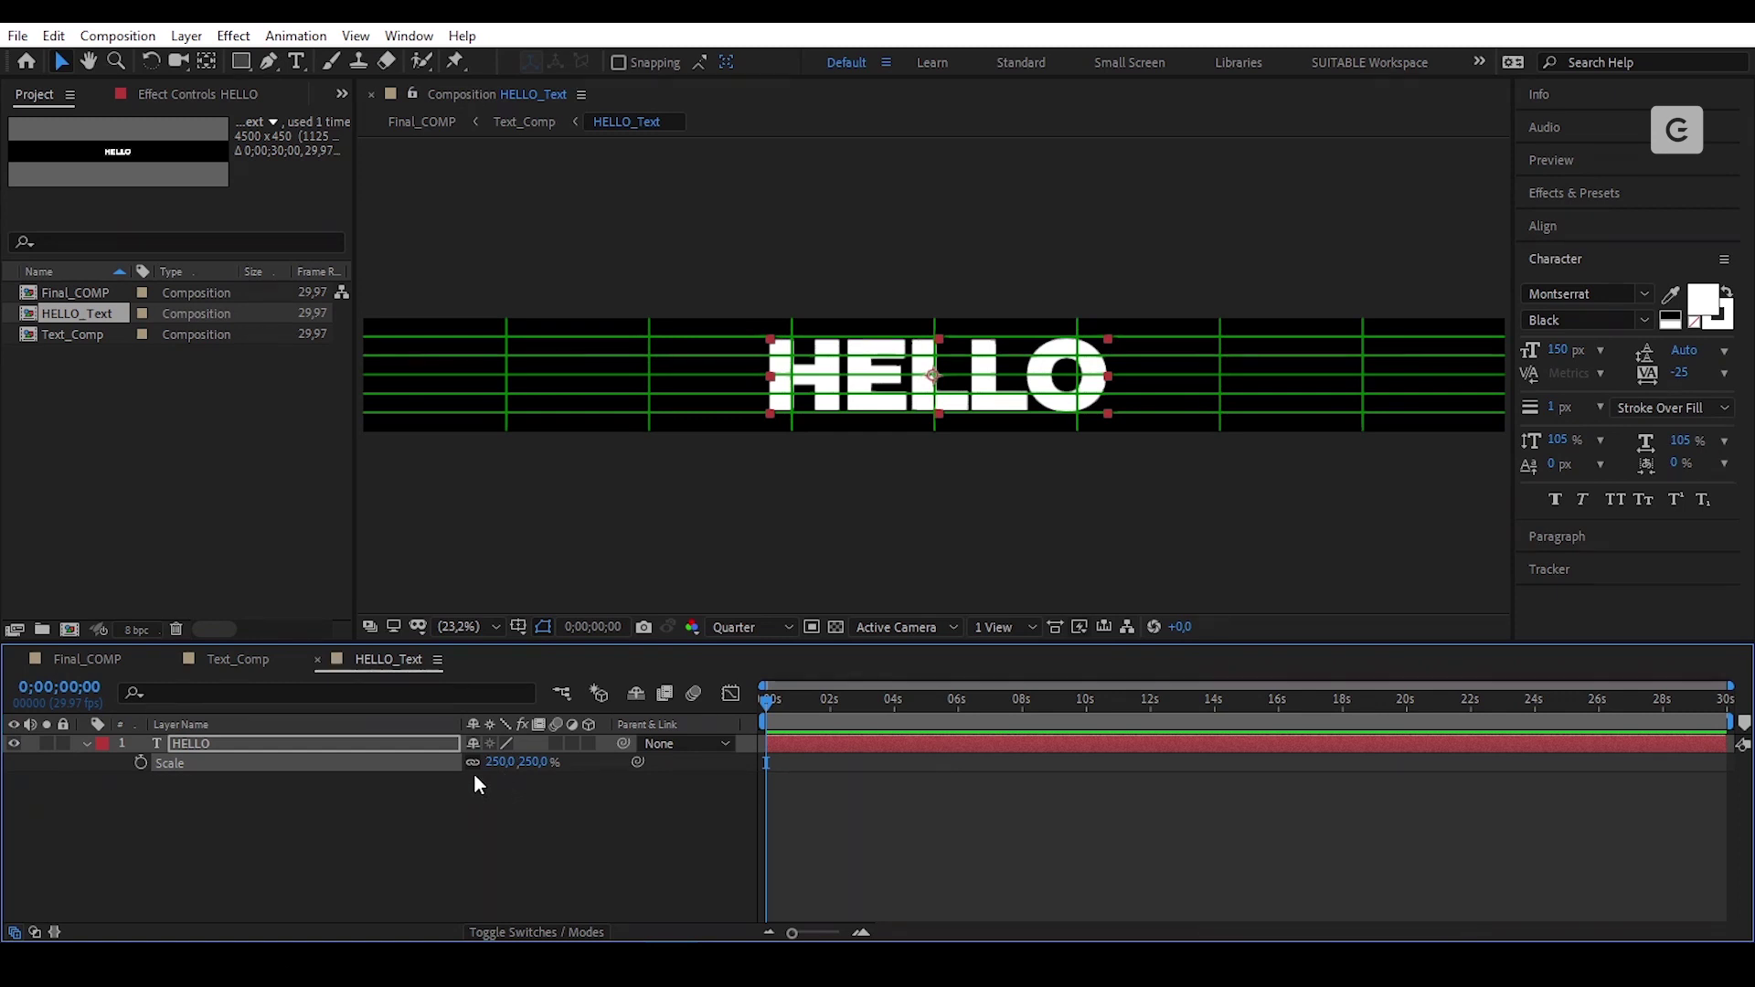
left_click(324, 824)
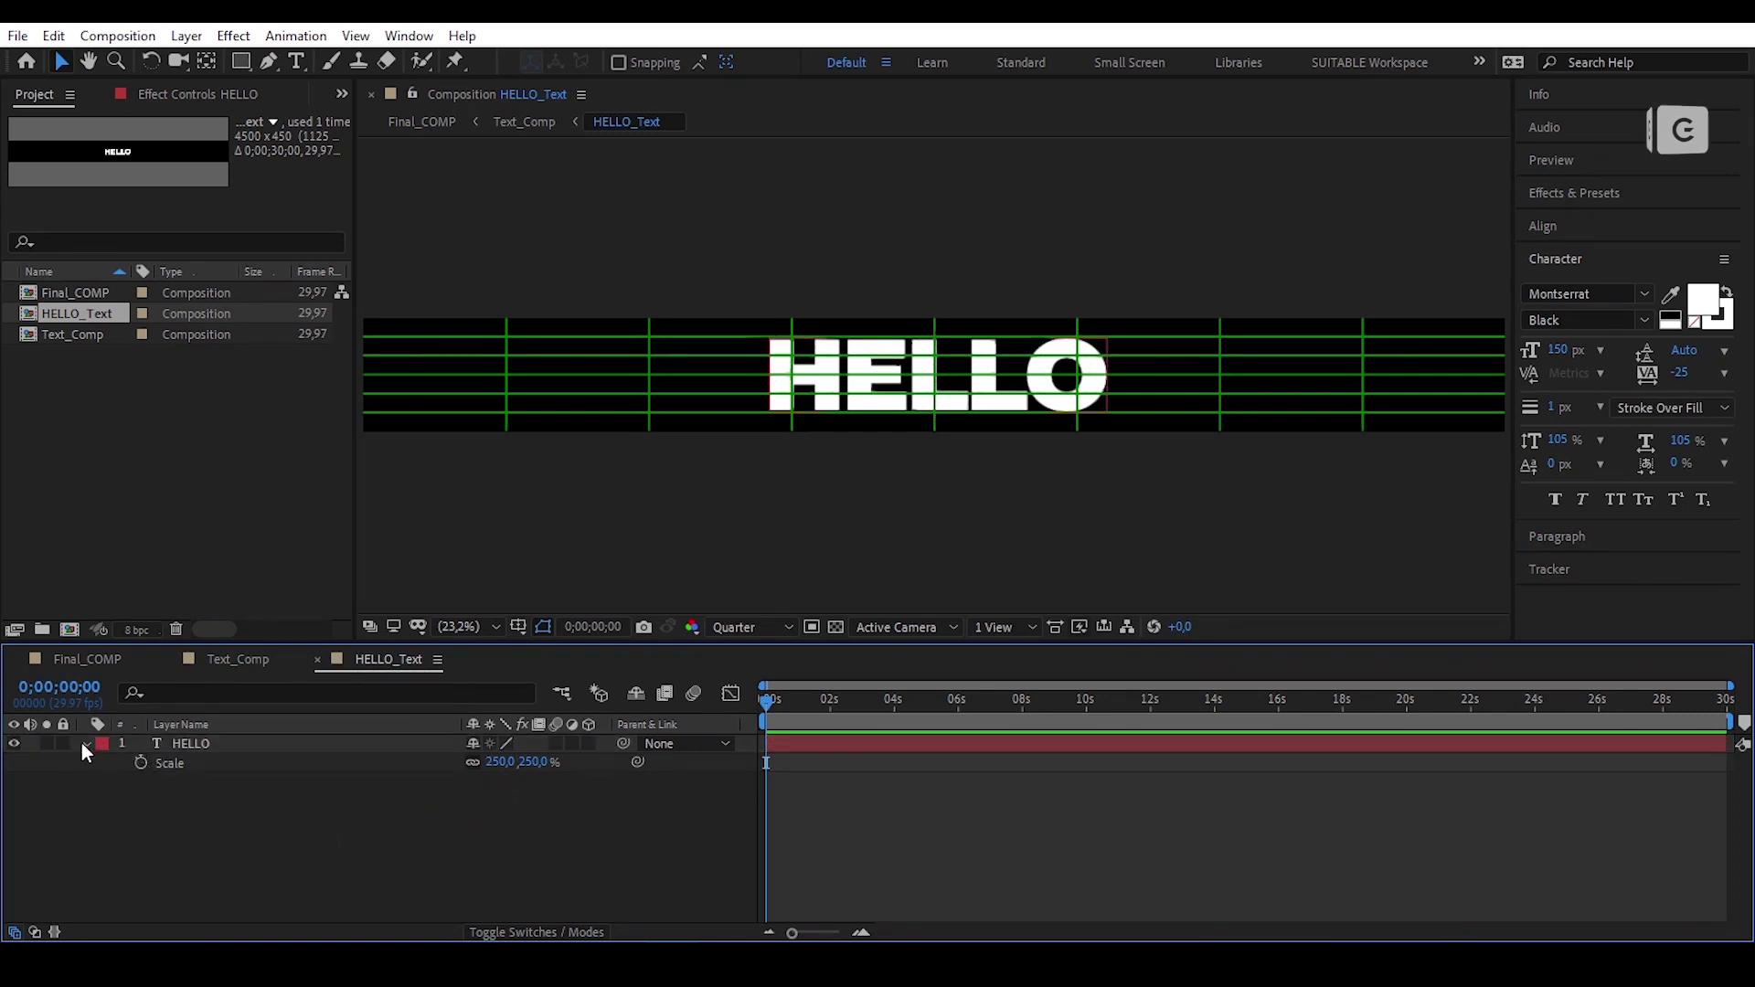
Step: Add Fill Opacity and Stroke Opacity animators to the HELLO text
left_click(84, 744)
left_click(84, 744)
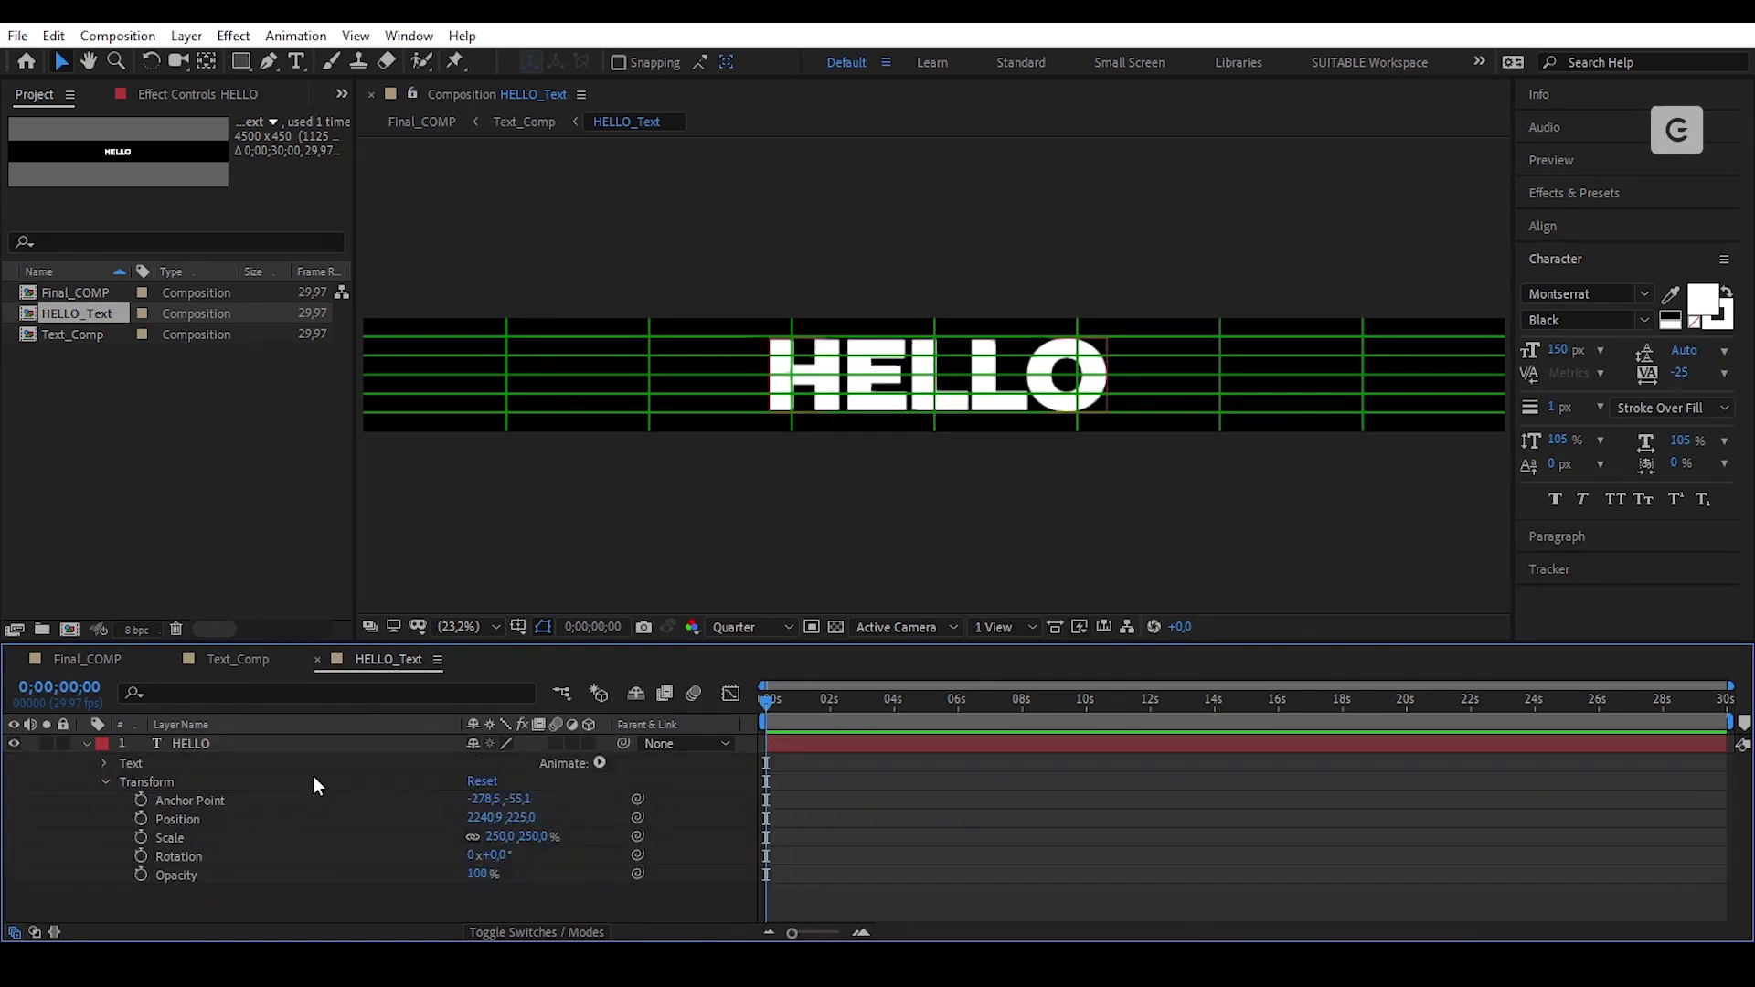
left_click(598, 762)
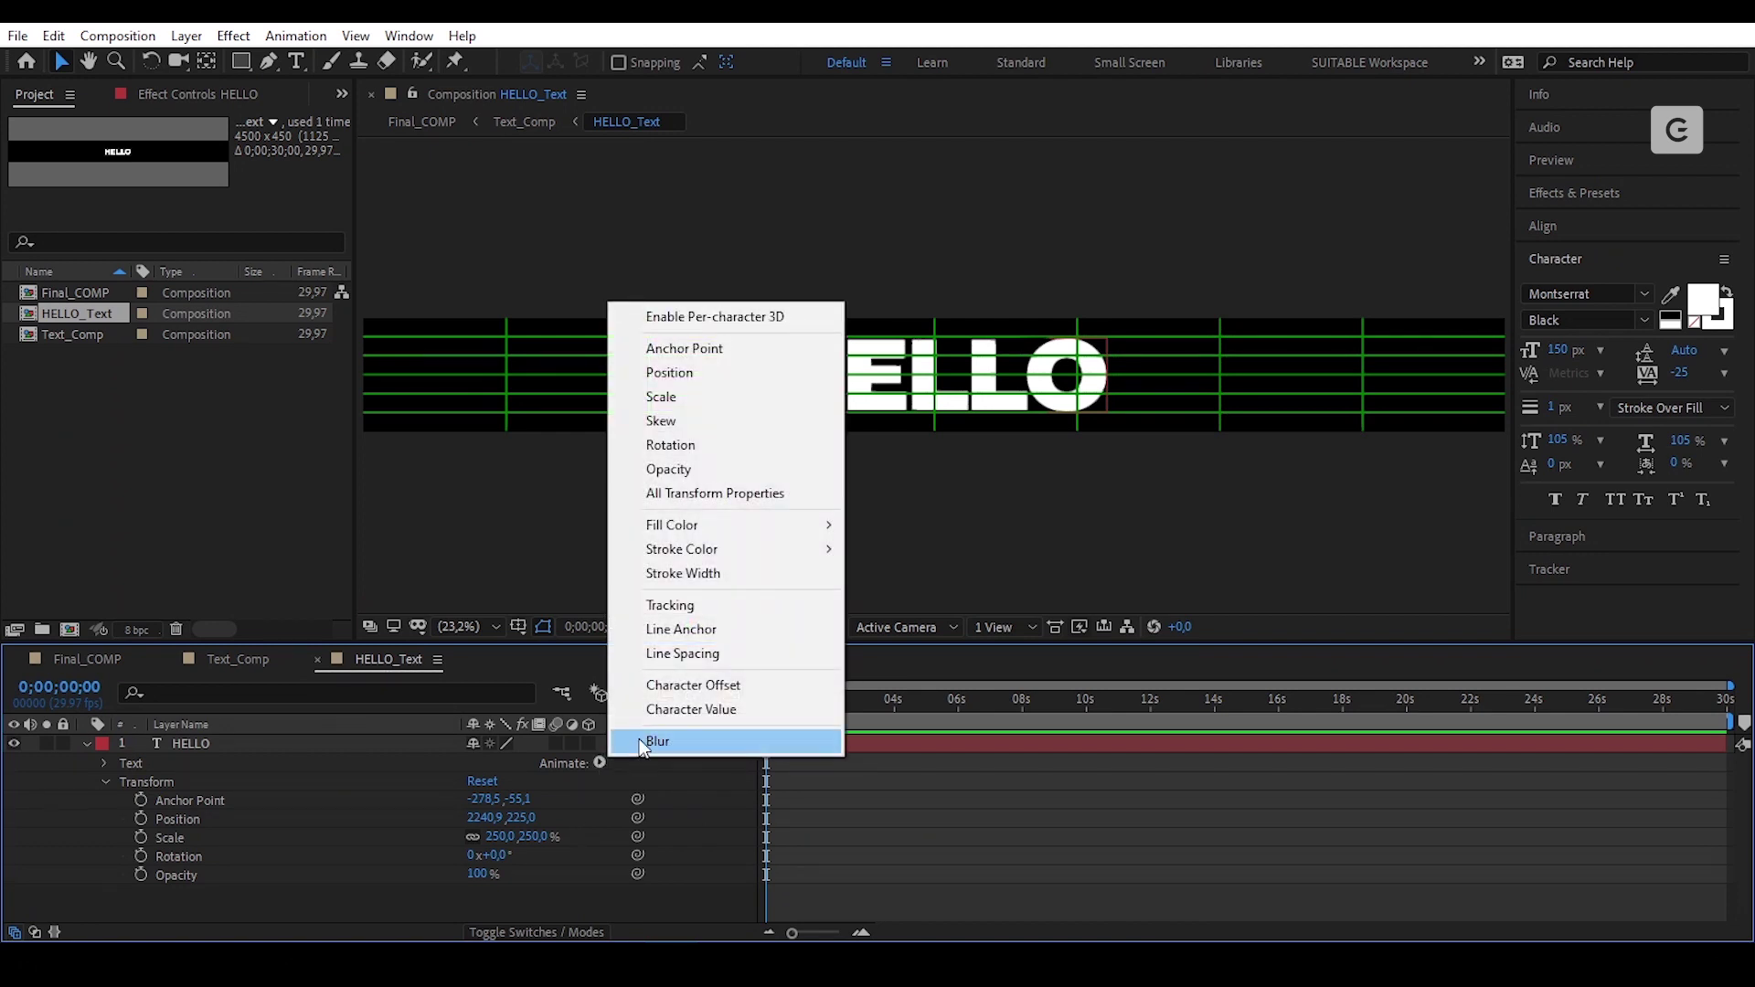
mouse_move(766, 523)
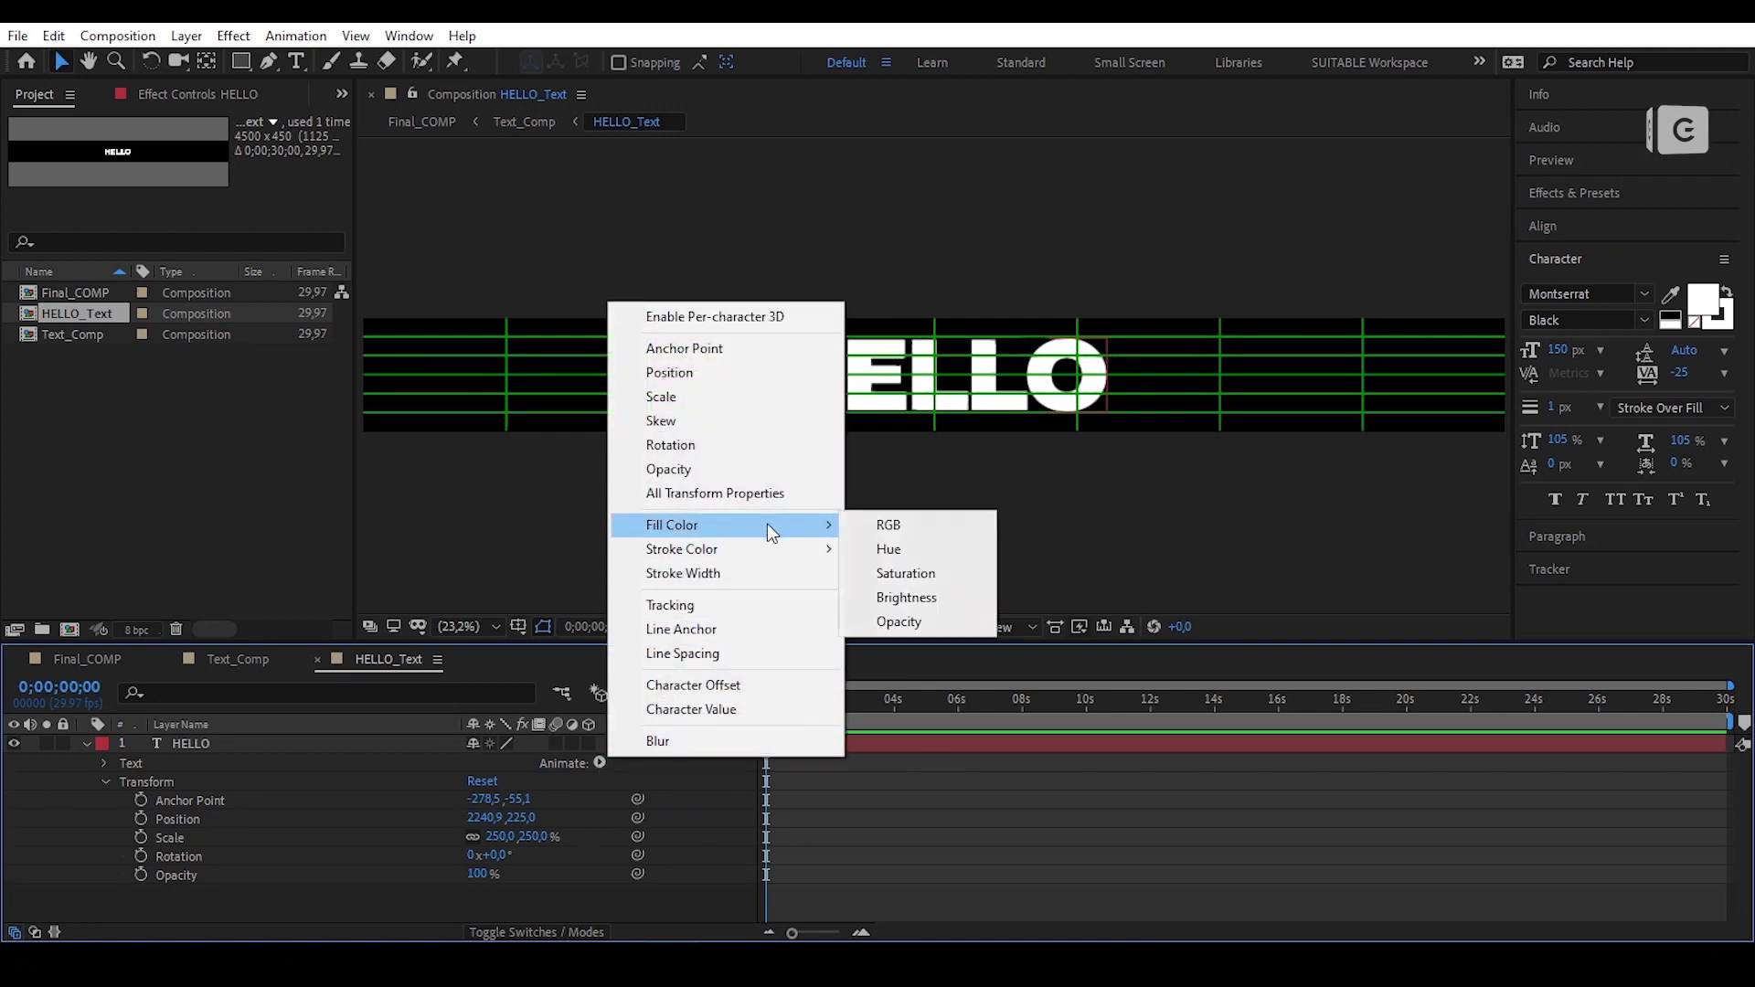
left_click(918, 628)
left_click(600, 762)
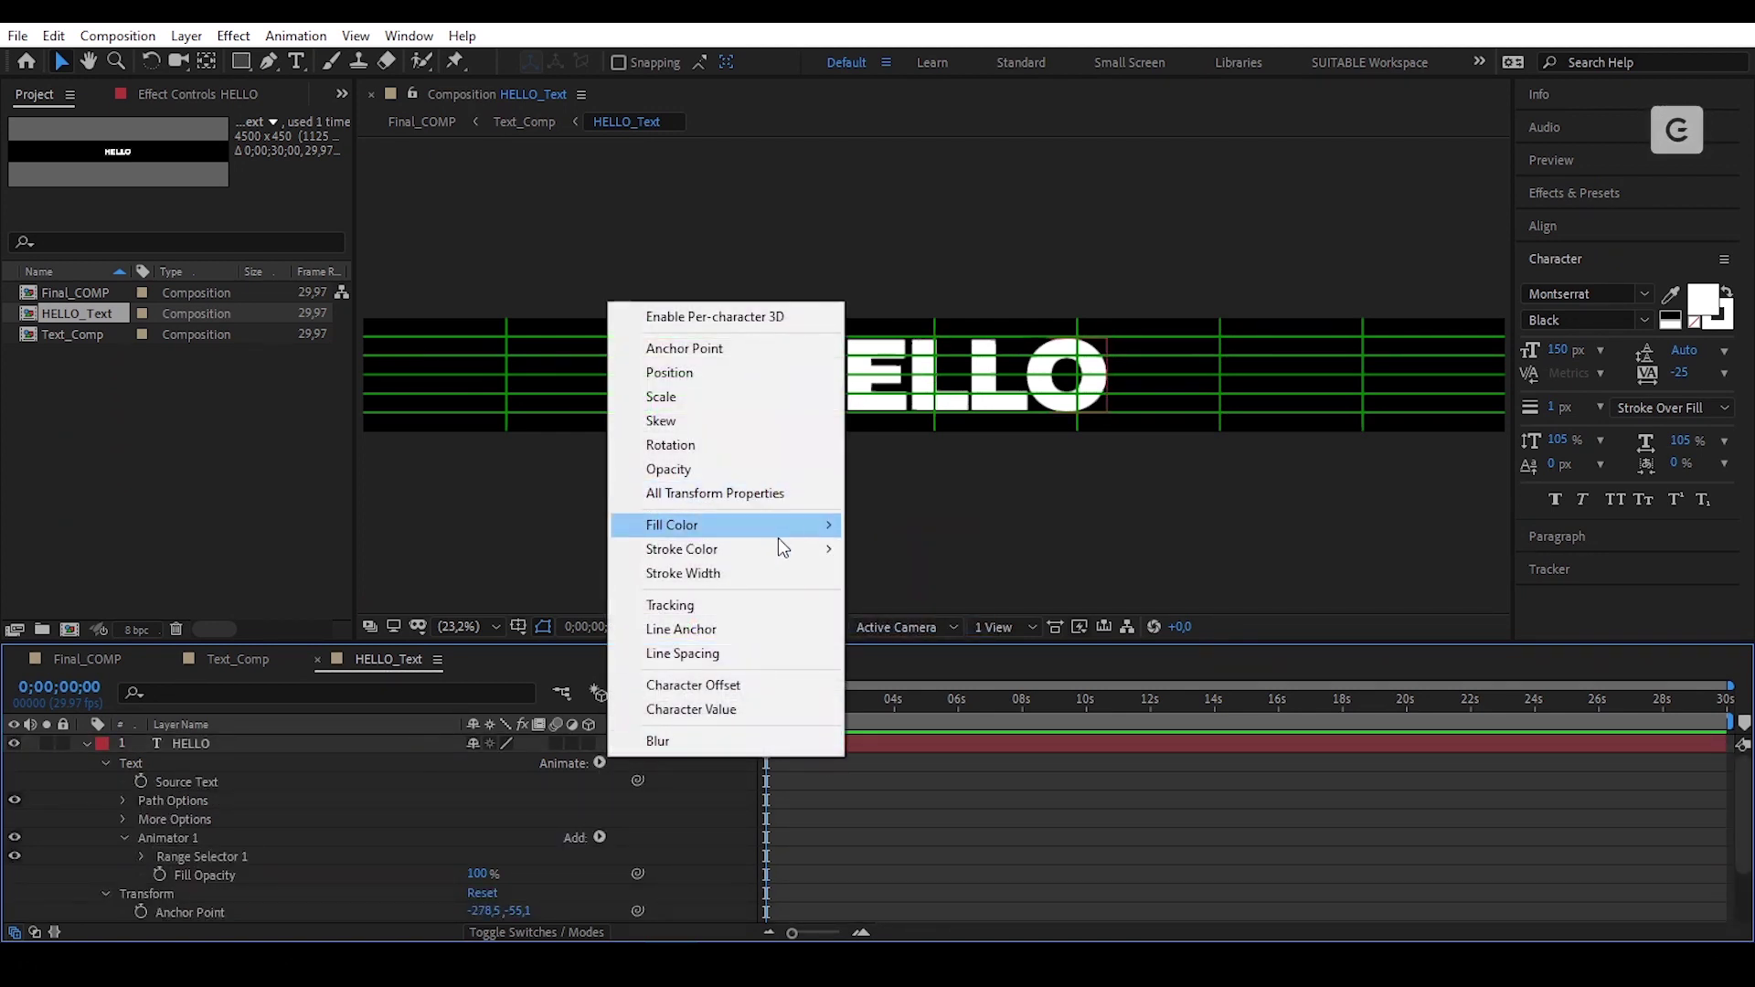
mouse_move(795, 550)
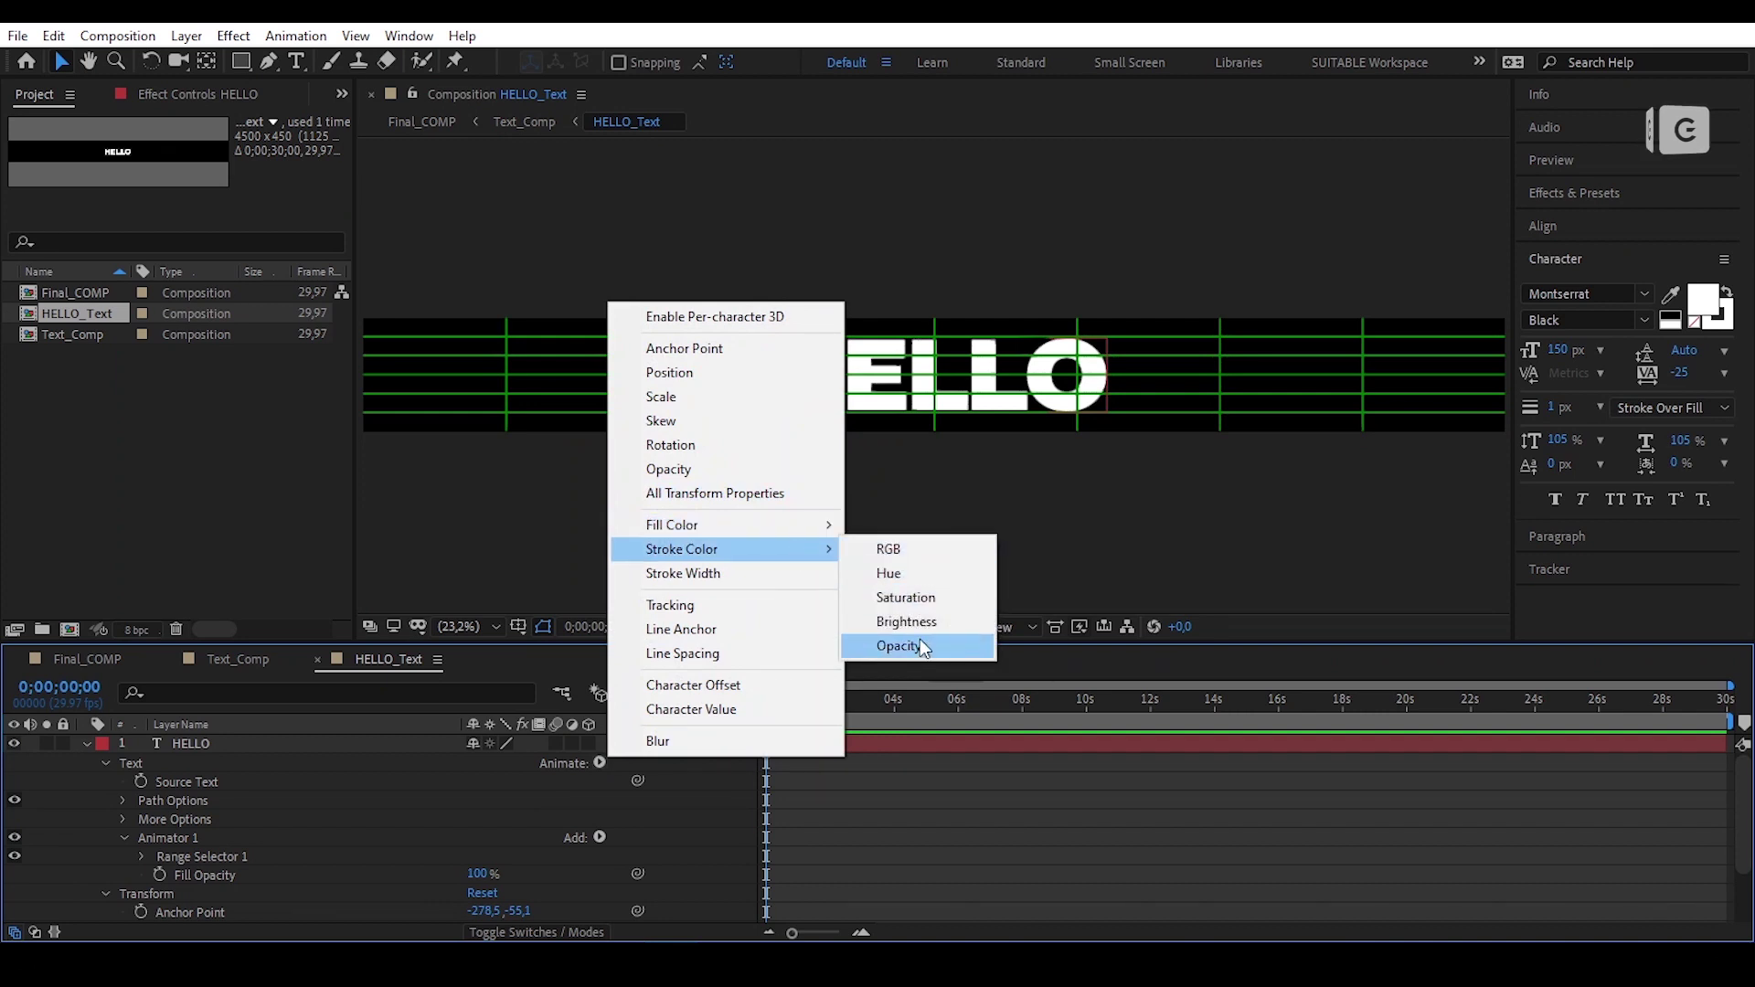
left_click(920, 646)
Step: Add a Stroke Width animator to HELLO
left_click(346, 800)
left_click(411, 819)
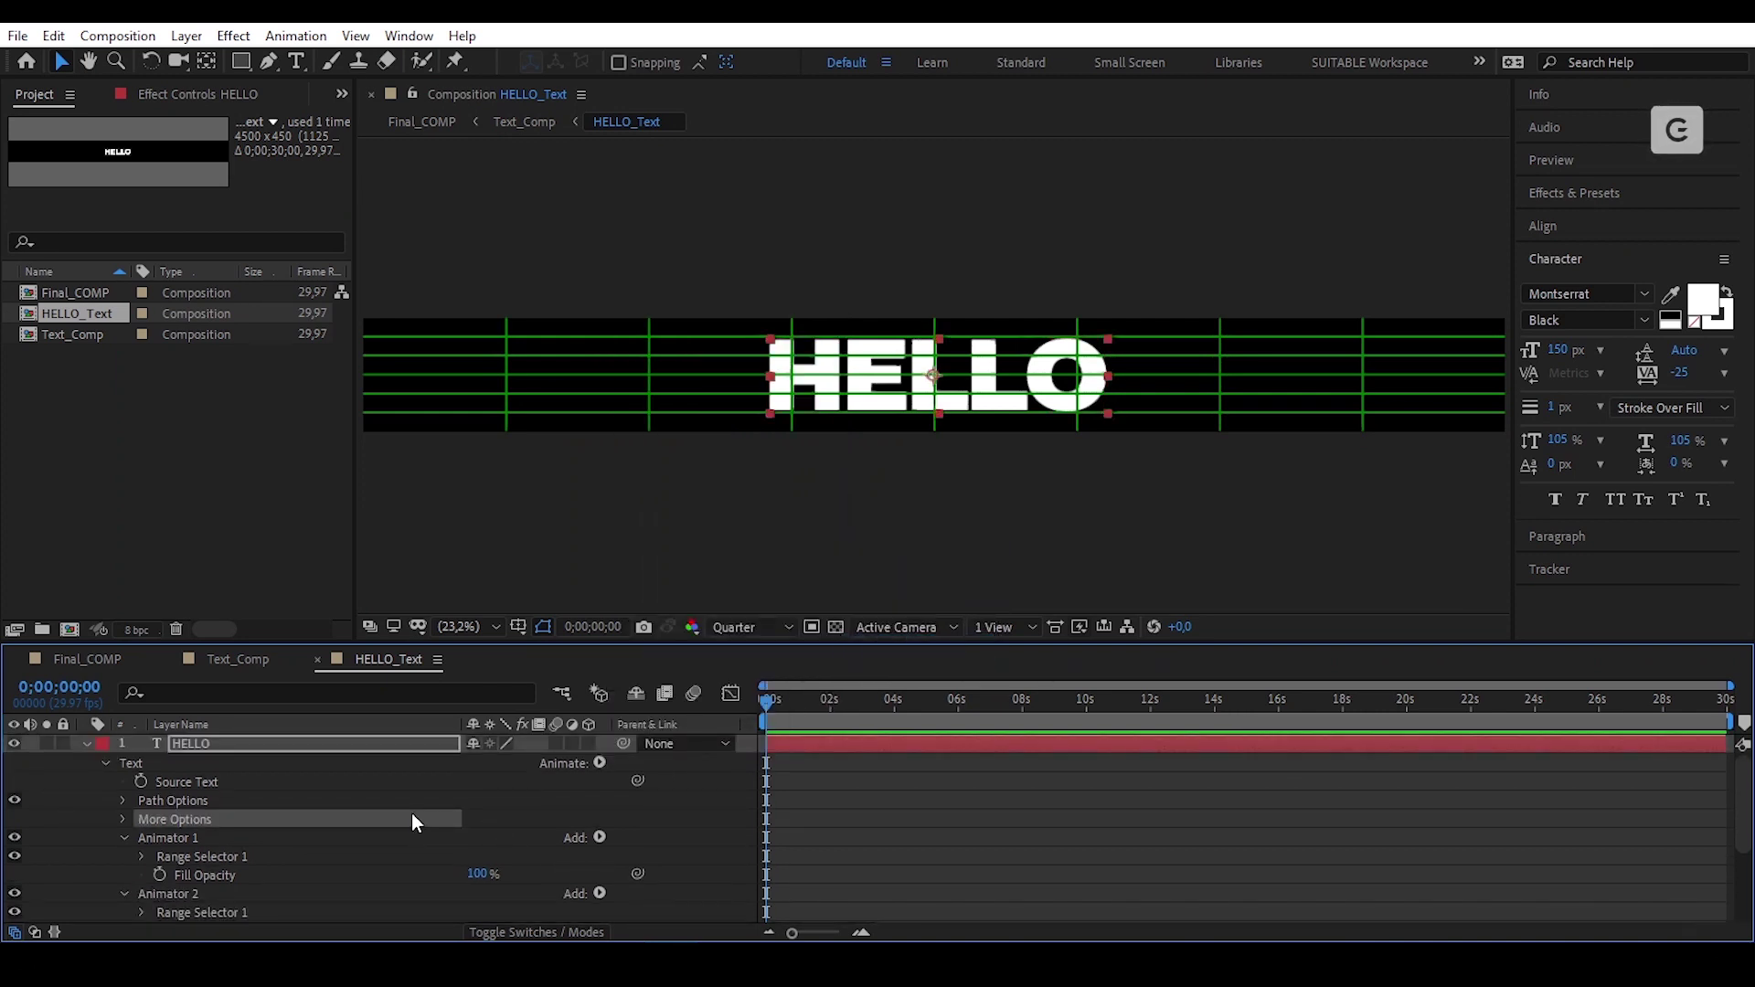
left_click(658, 777)
left_click(602, 764)
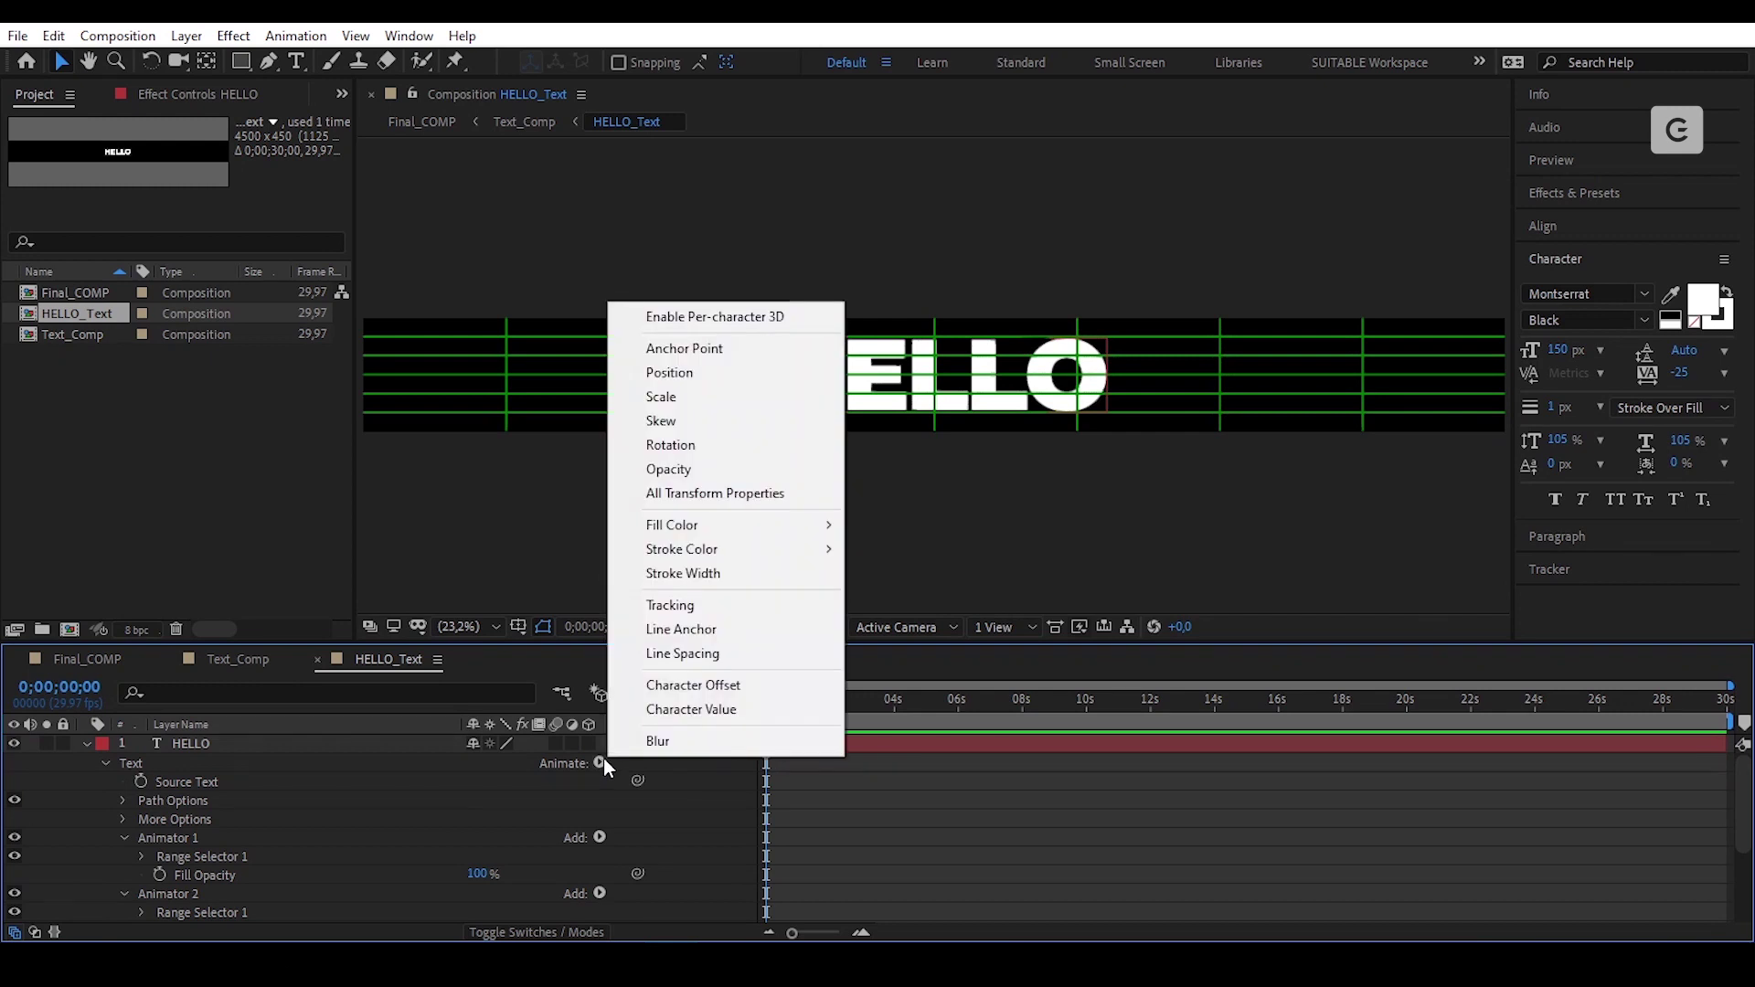
left_click(776, 574)
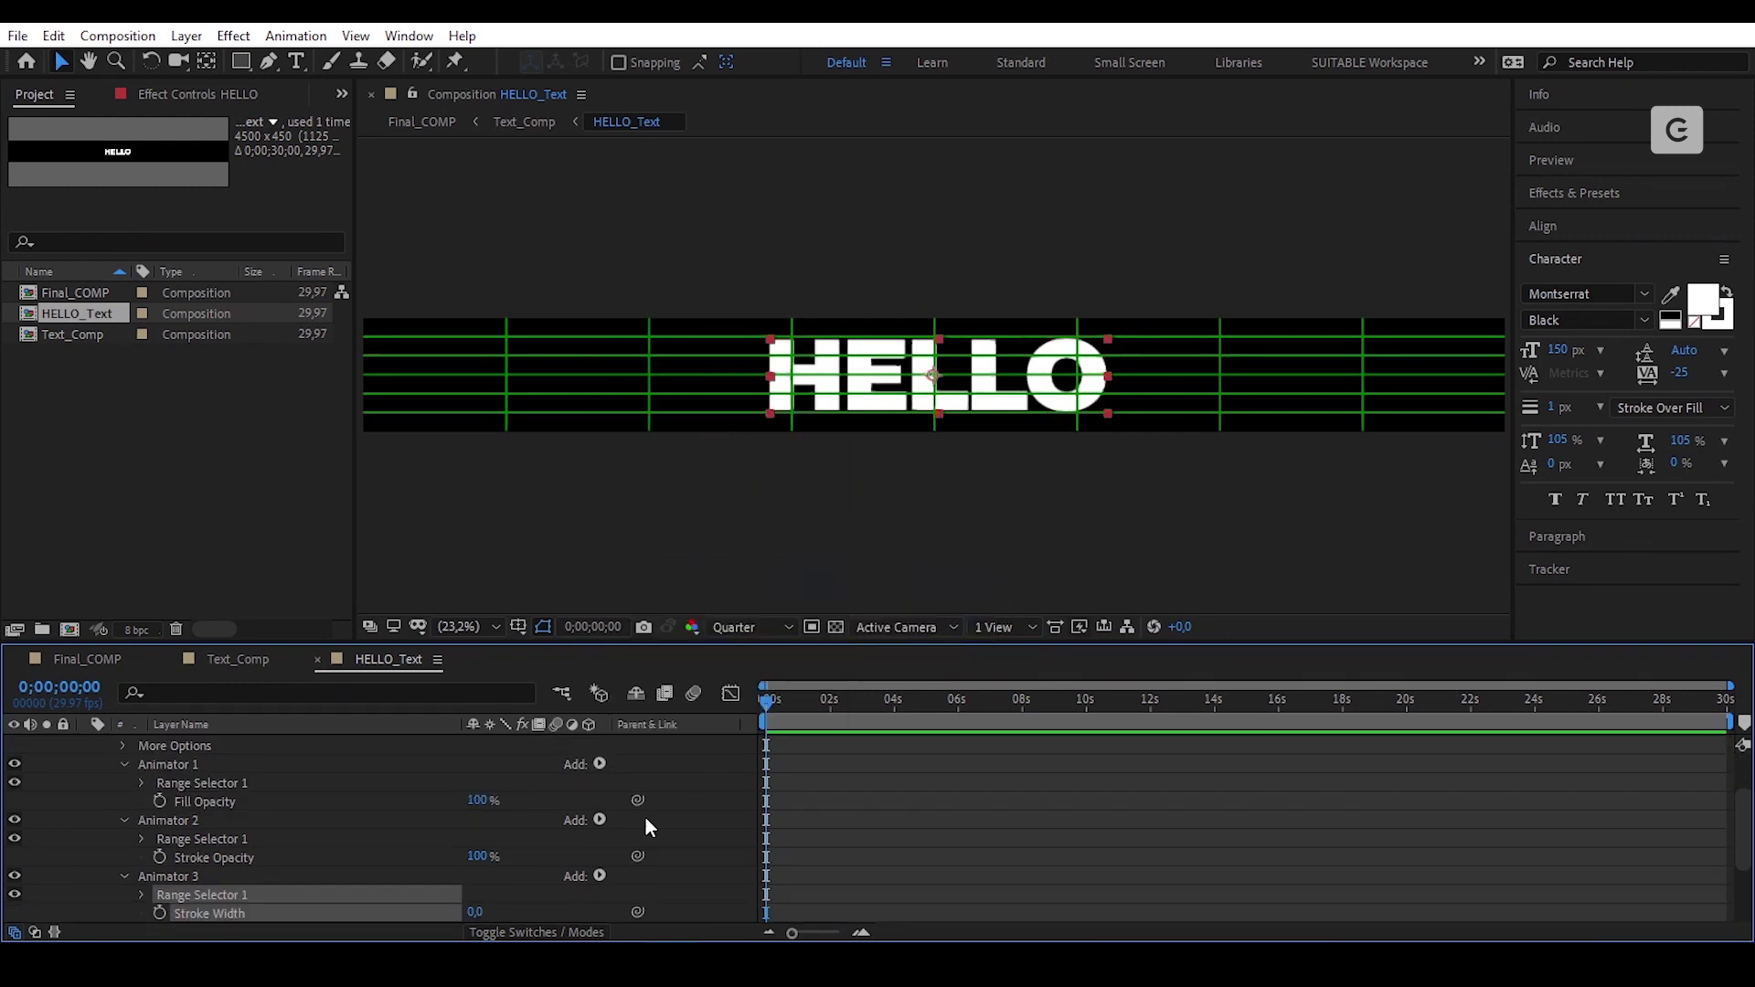
Step: Expand both animators' range selectors and set Fill Opacity to 0%
scroll(349, 849, "down", 2)
left_click(544, 855)
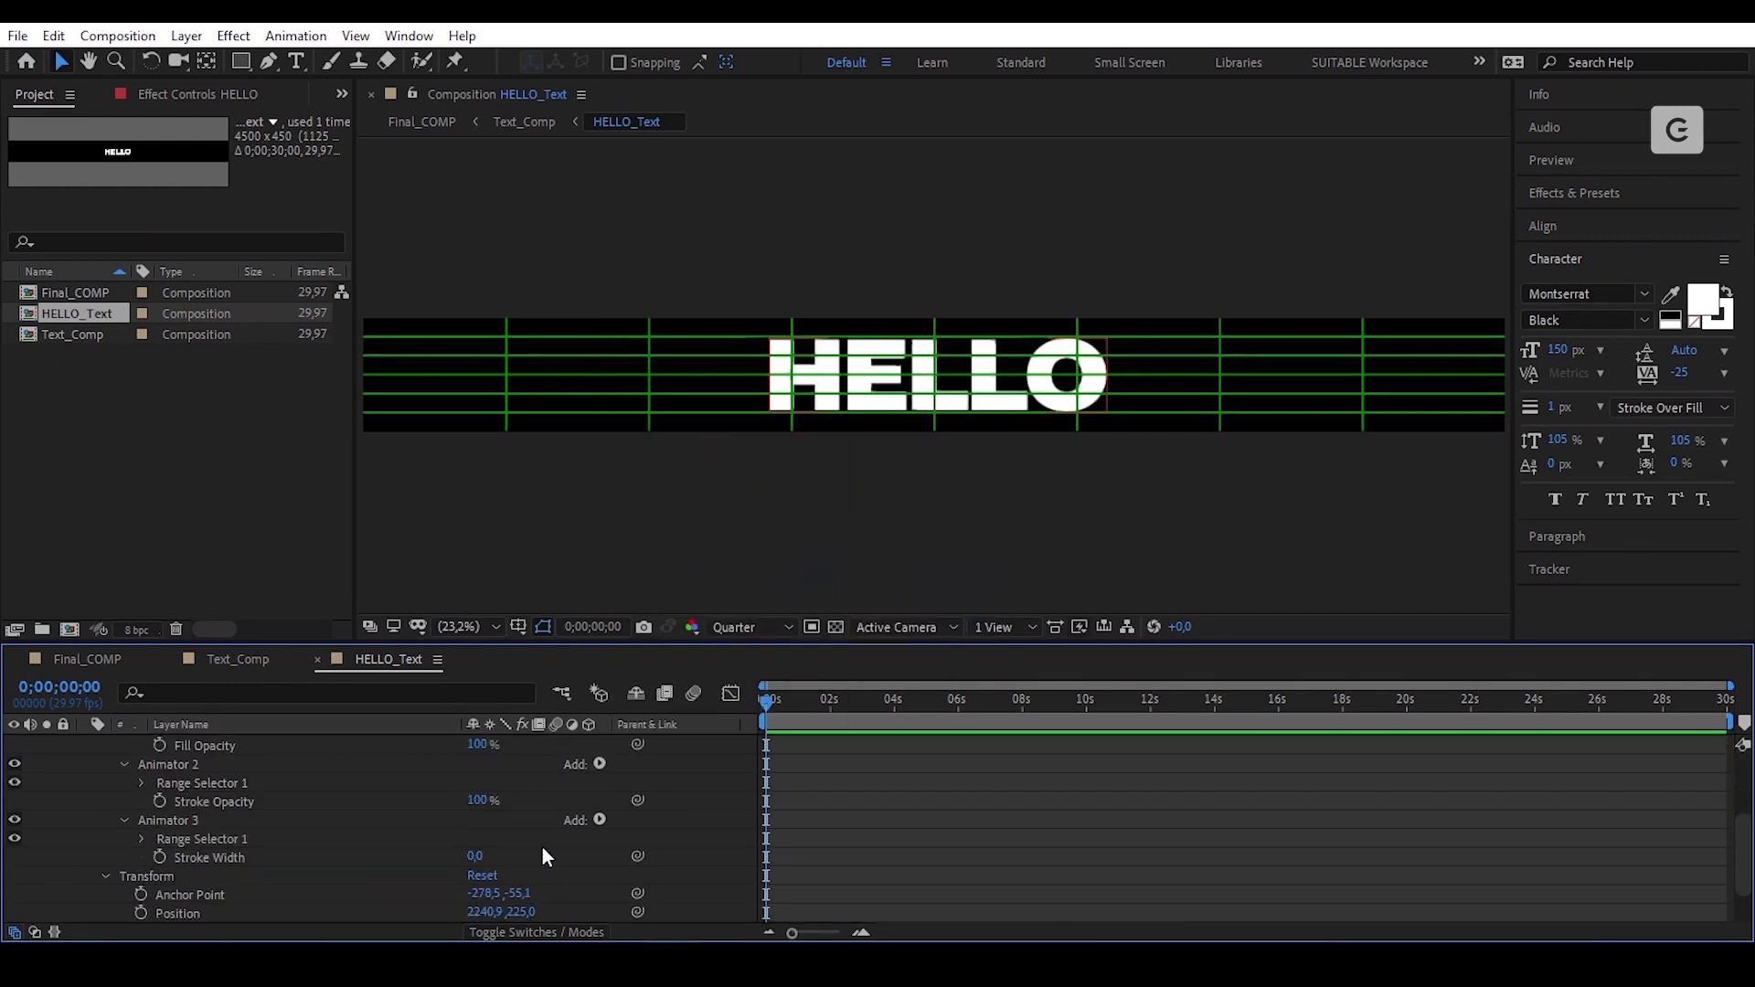
scroll(541, 846, "up", 4)
left_click(142, 839)
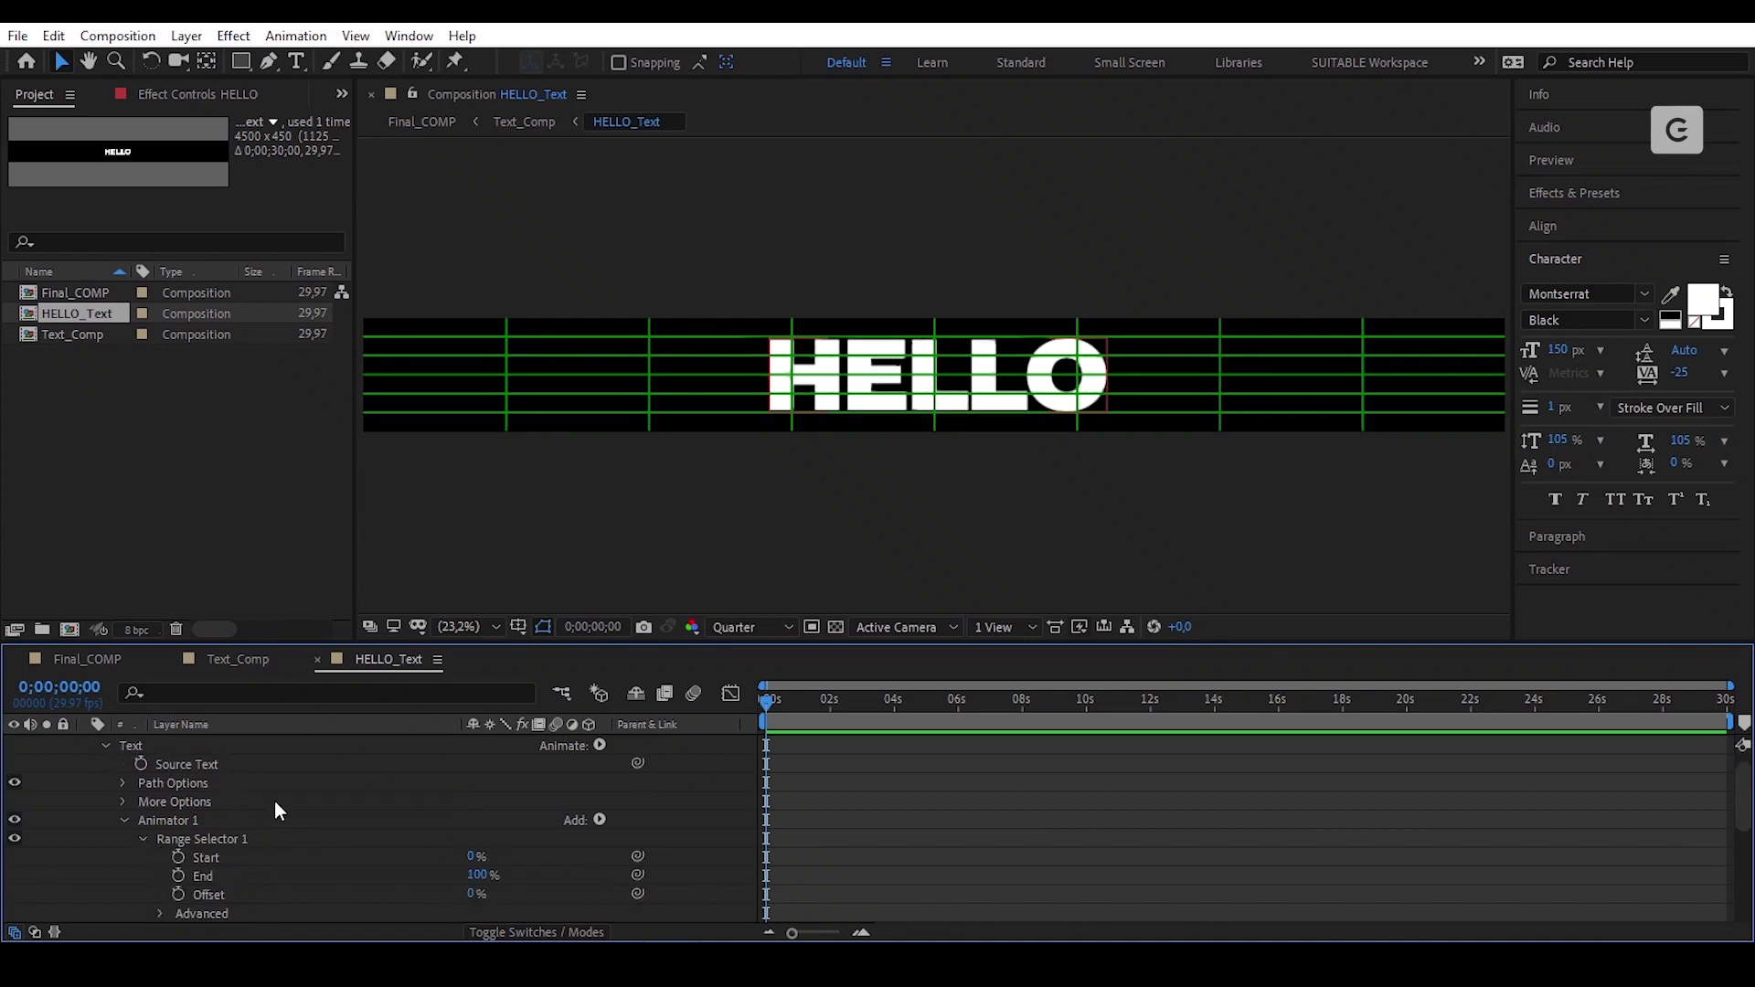
scroll(265, 803, "down", 6)
left_click(142, 801)
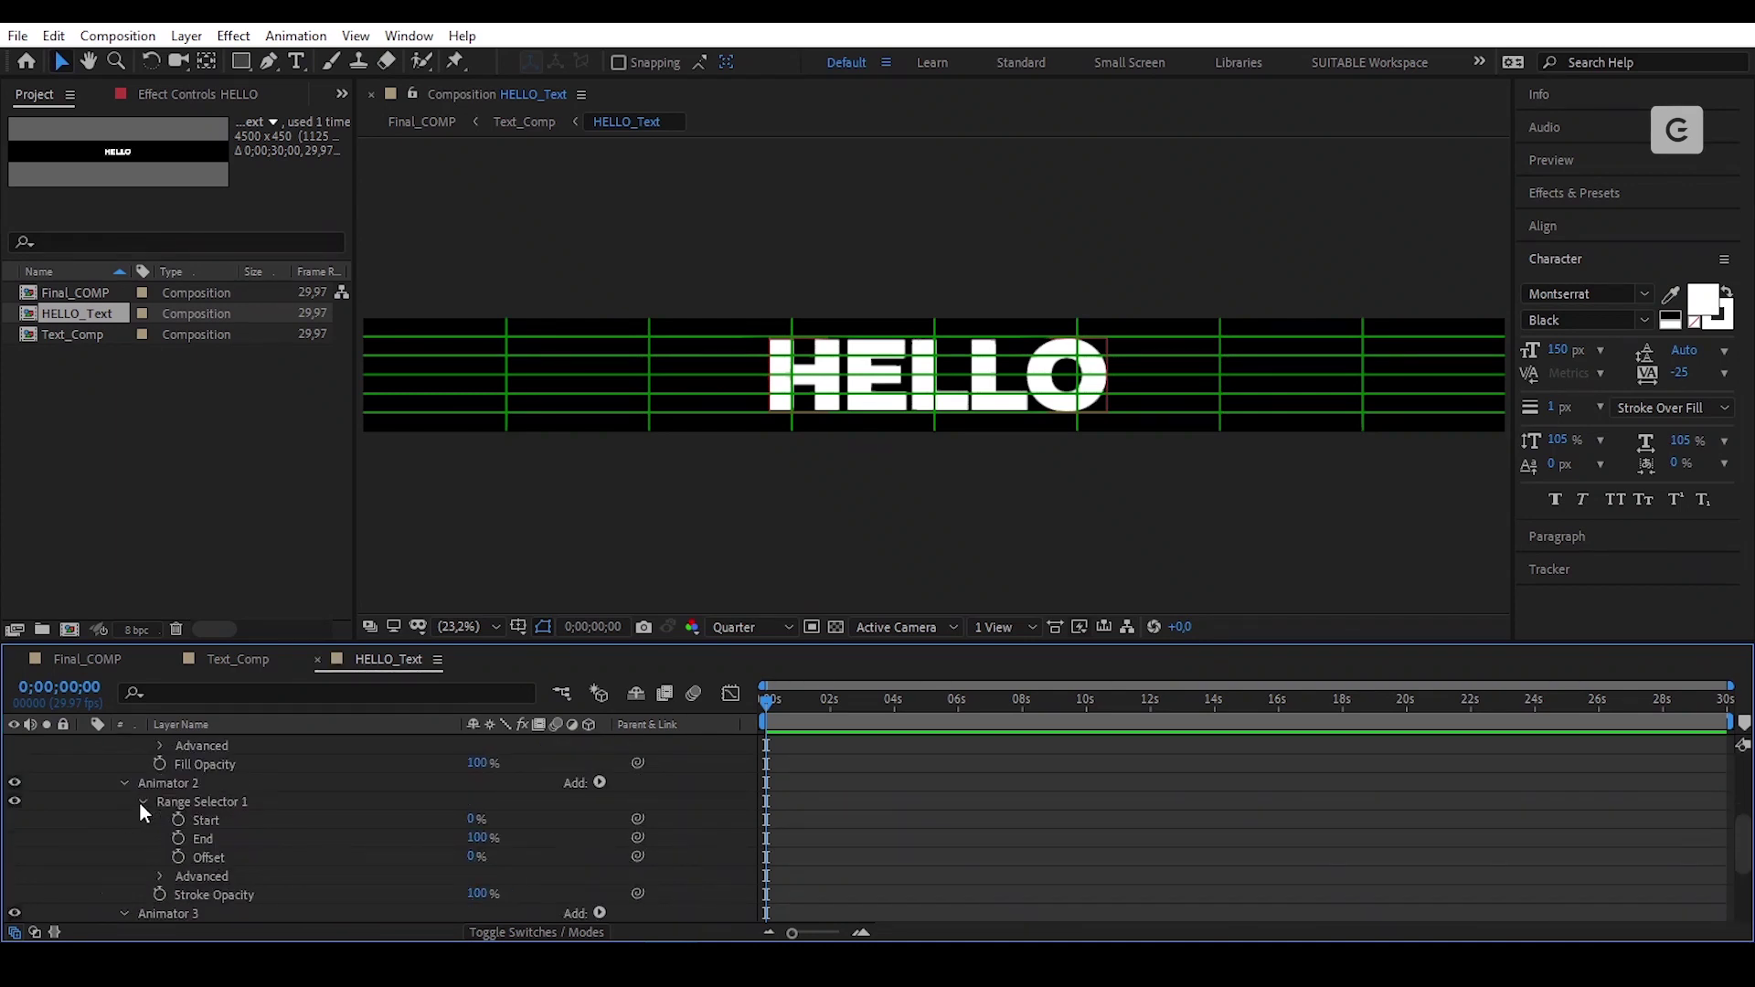
scroll(353, 830, "up", 4)
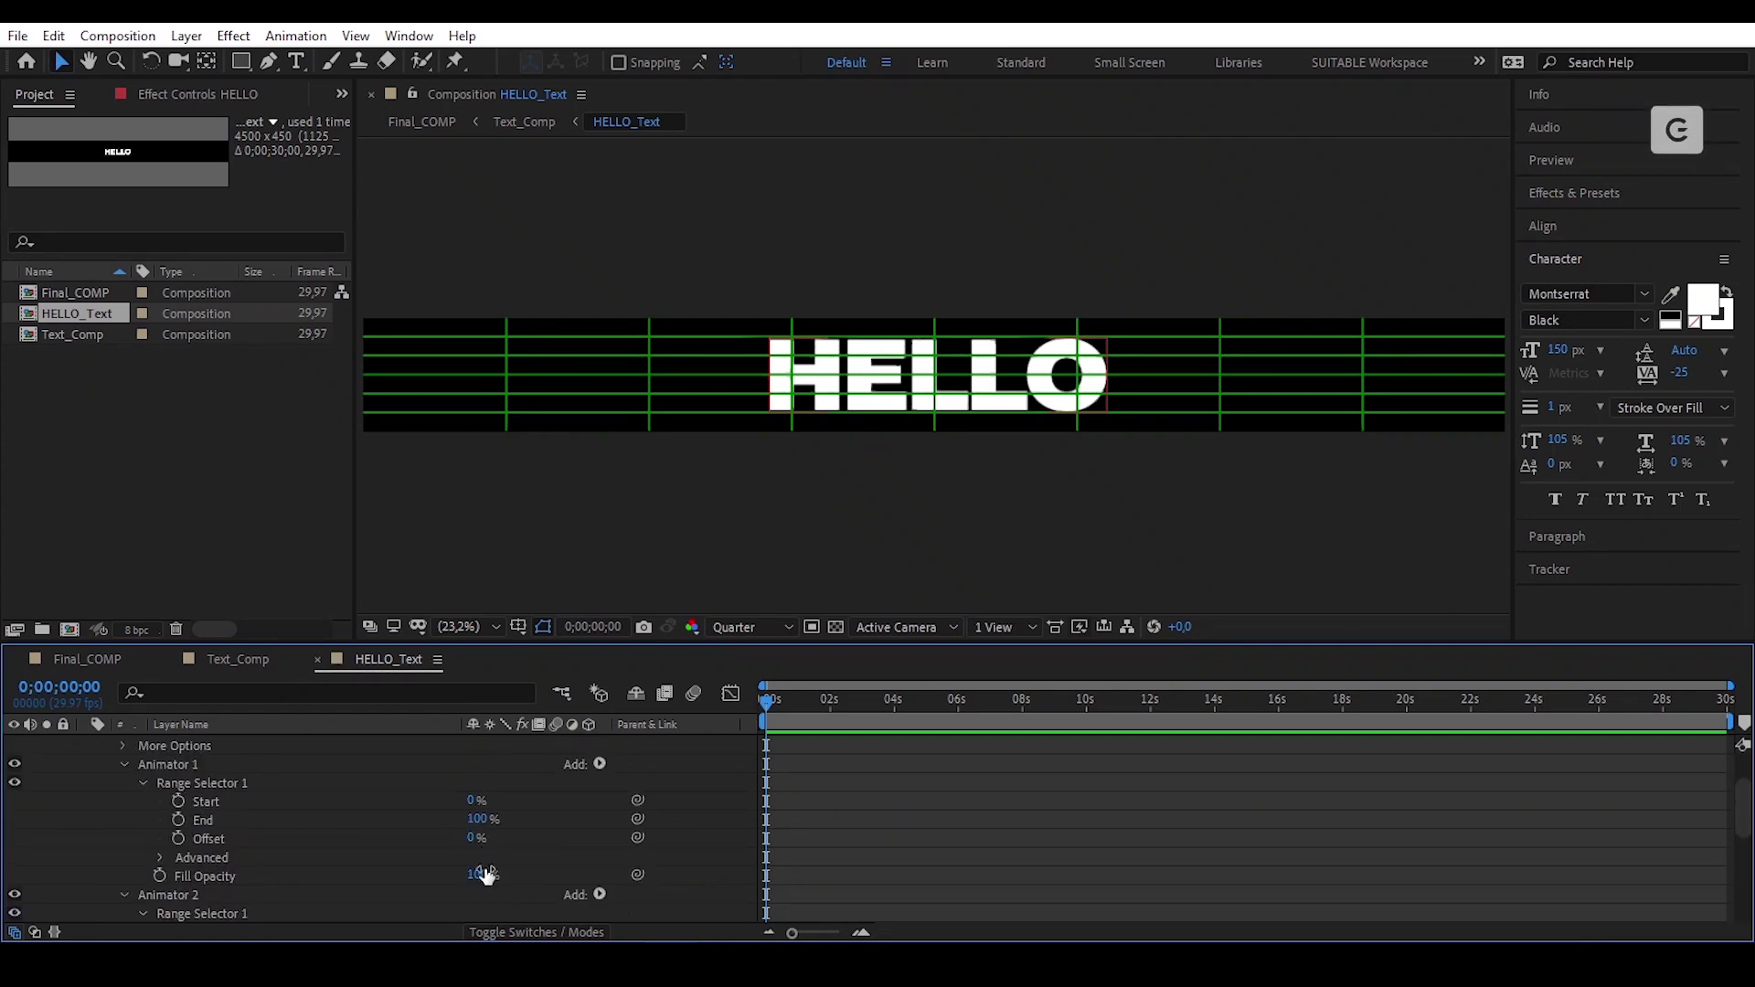
left_click_drag(480, 879, 341, 883)
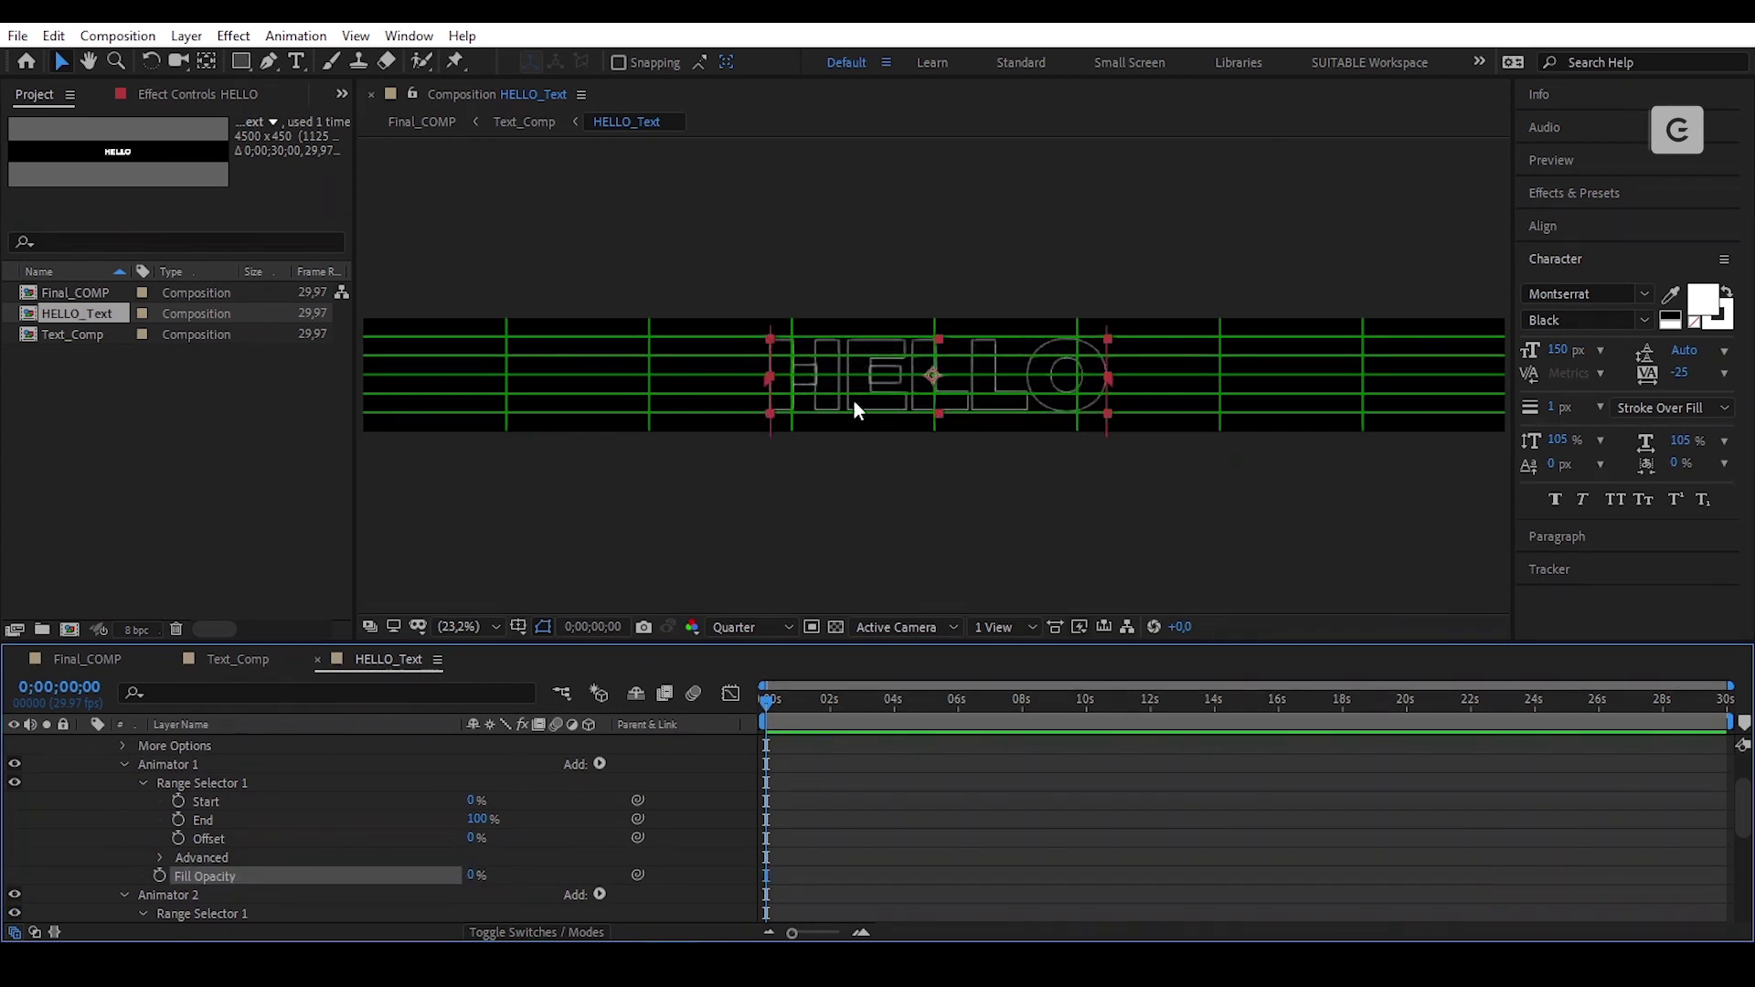
Step: Set Stroke Width to 2 so HELLO appears as outlined letters
scroll(351, 855, "down", 2)
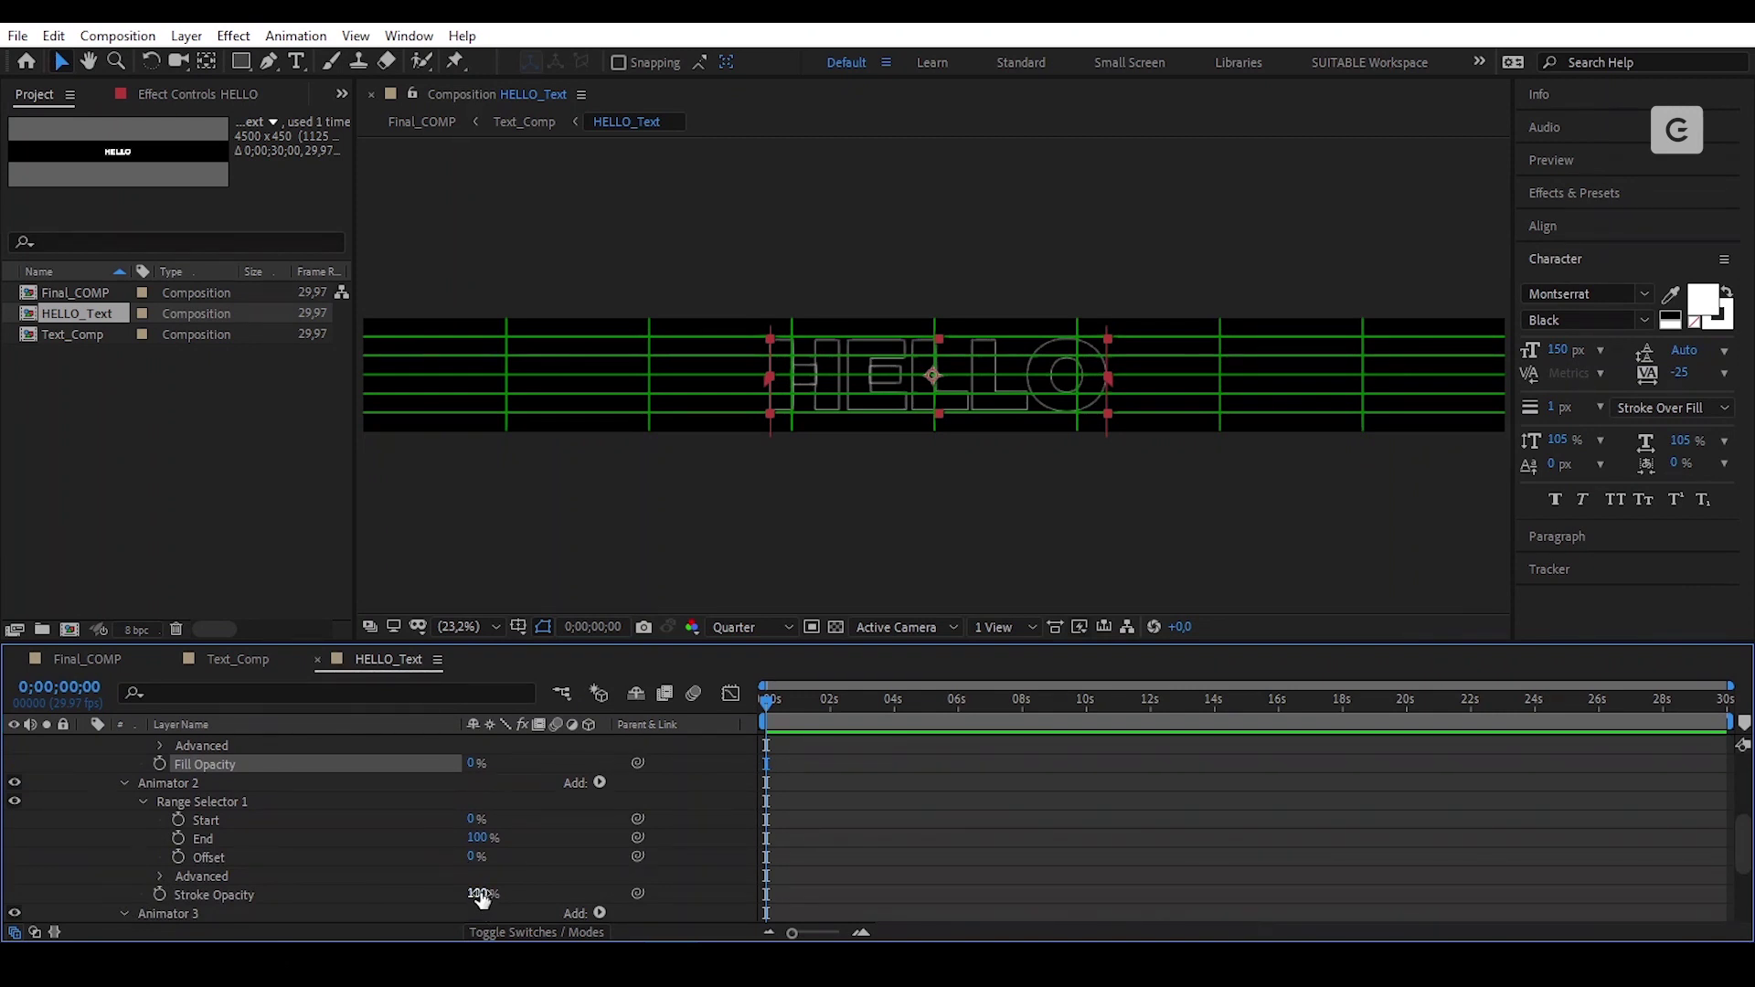
scroll(482, 897, "down", 2)
left_click(475, 837)
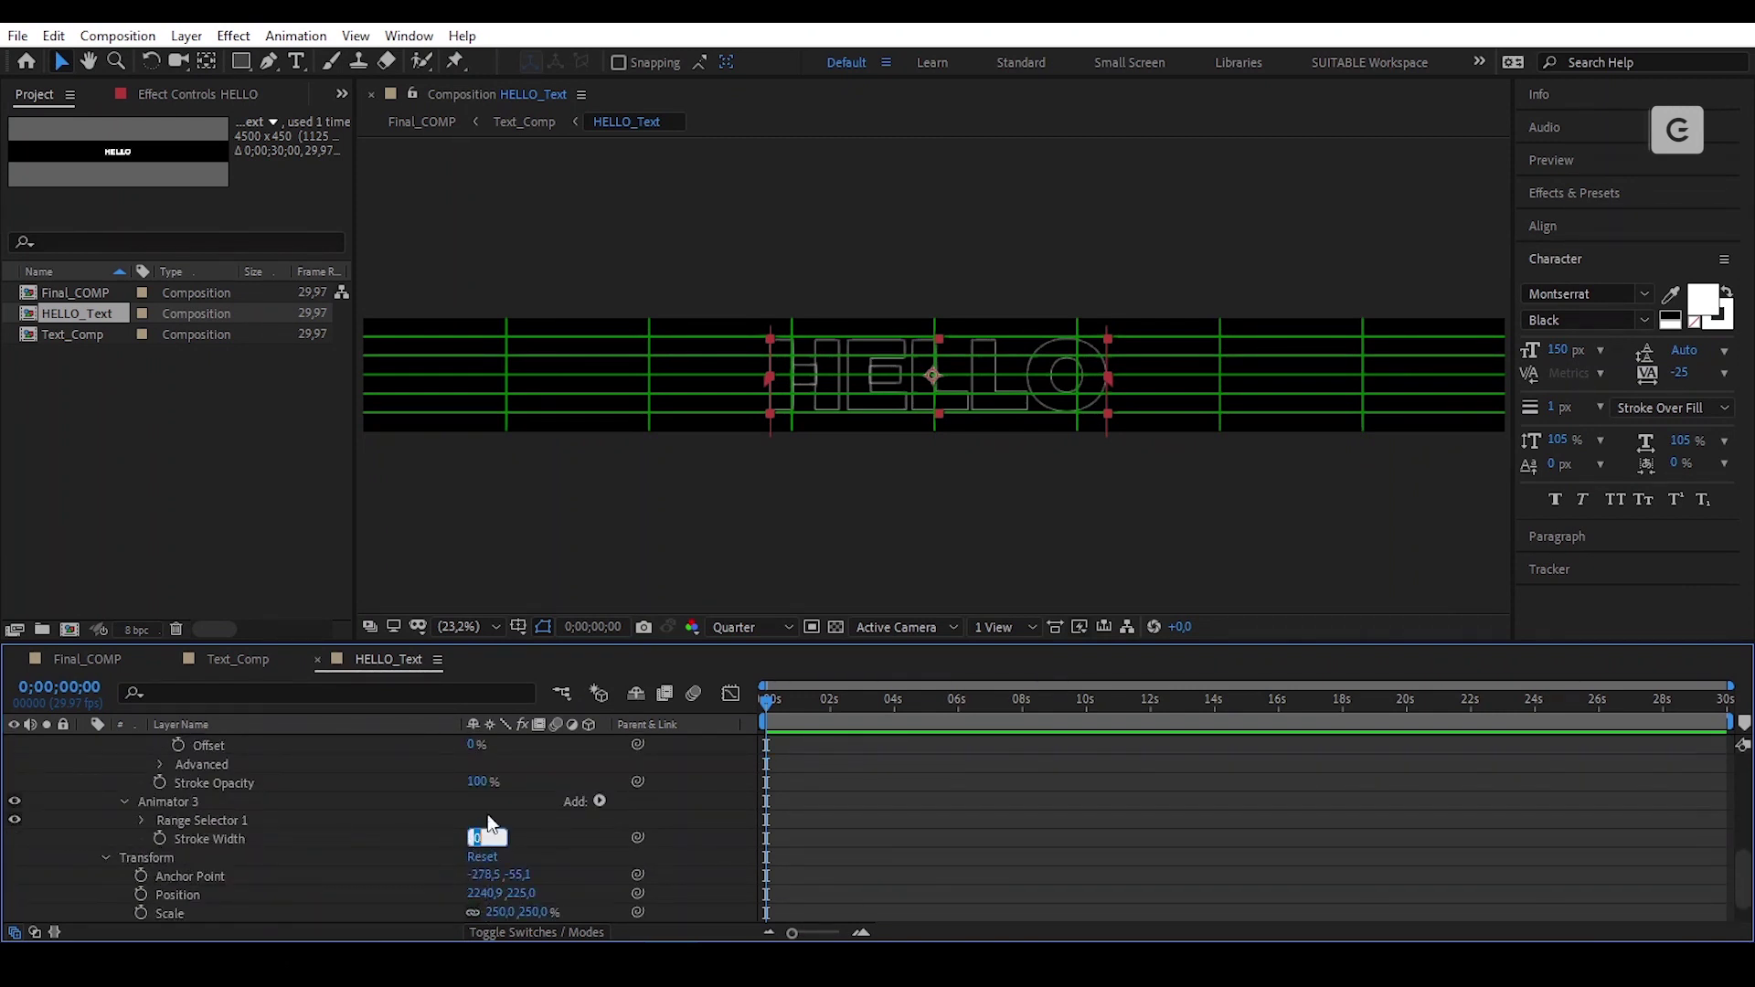
type("2")
key("Return")
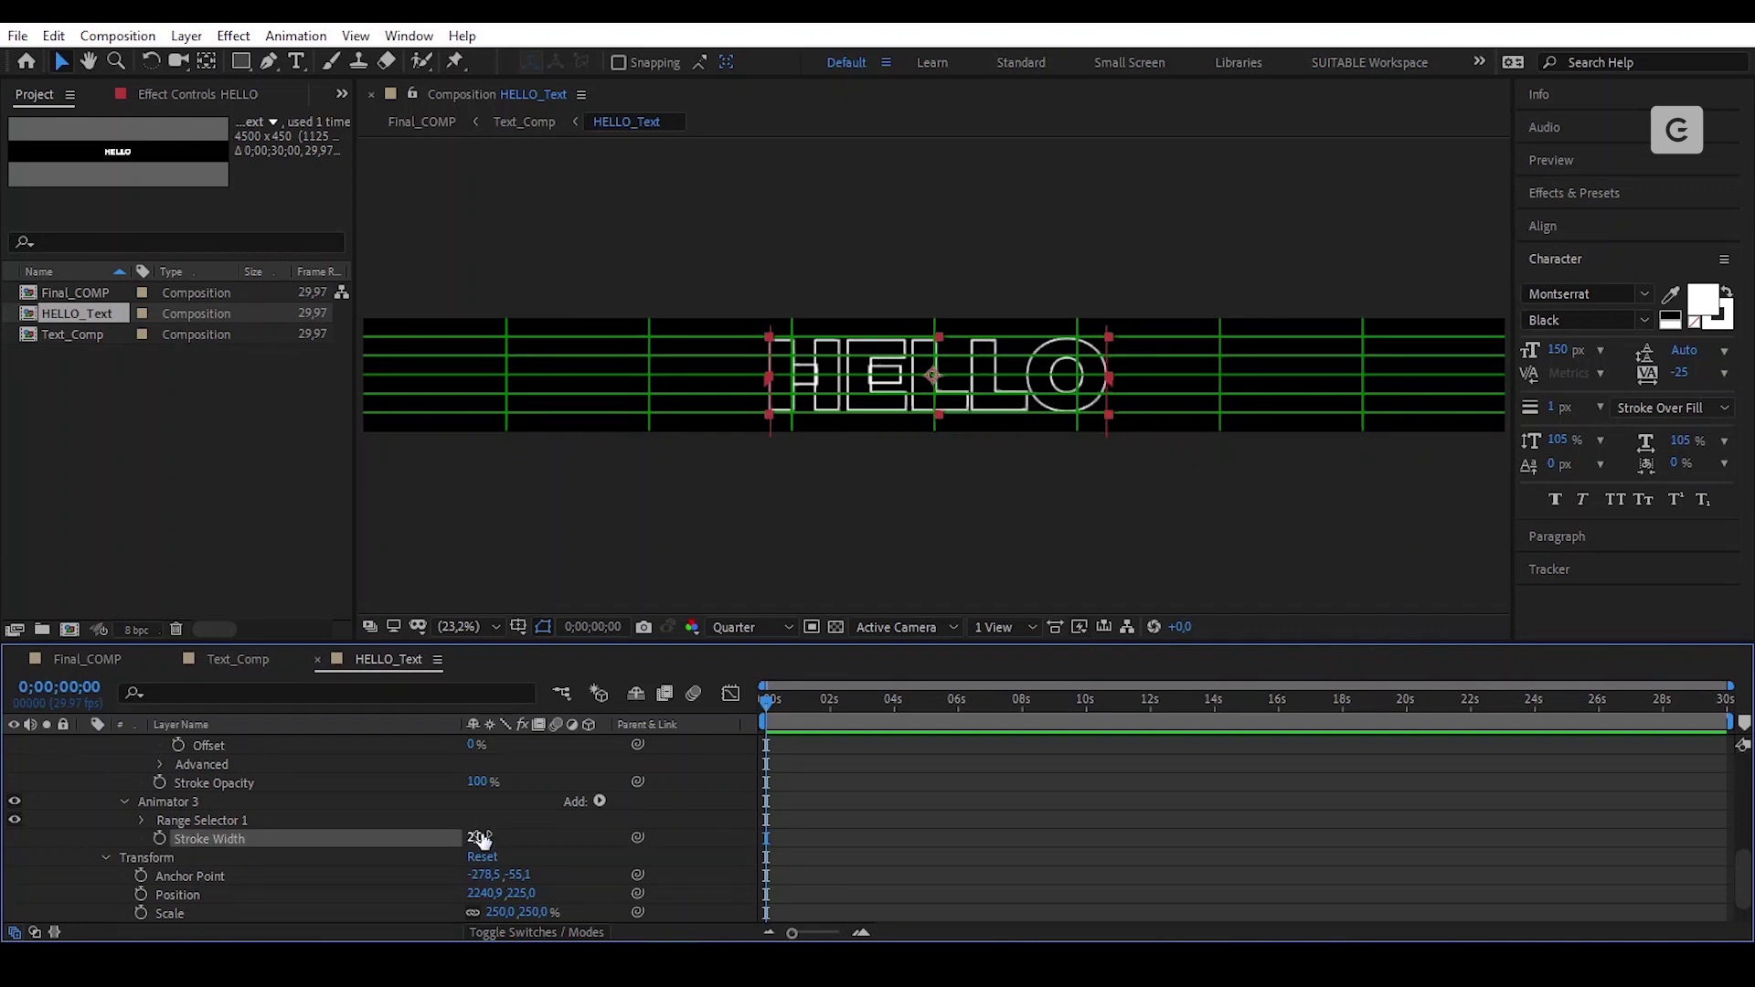
left_click(698, 786)
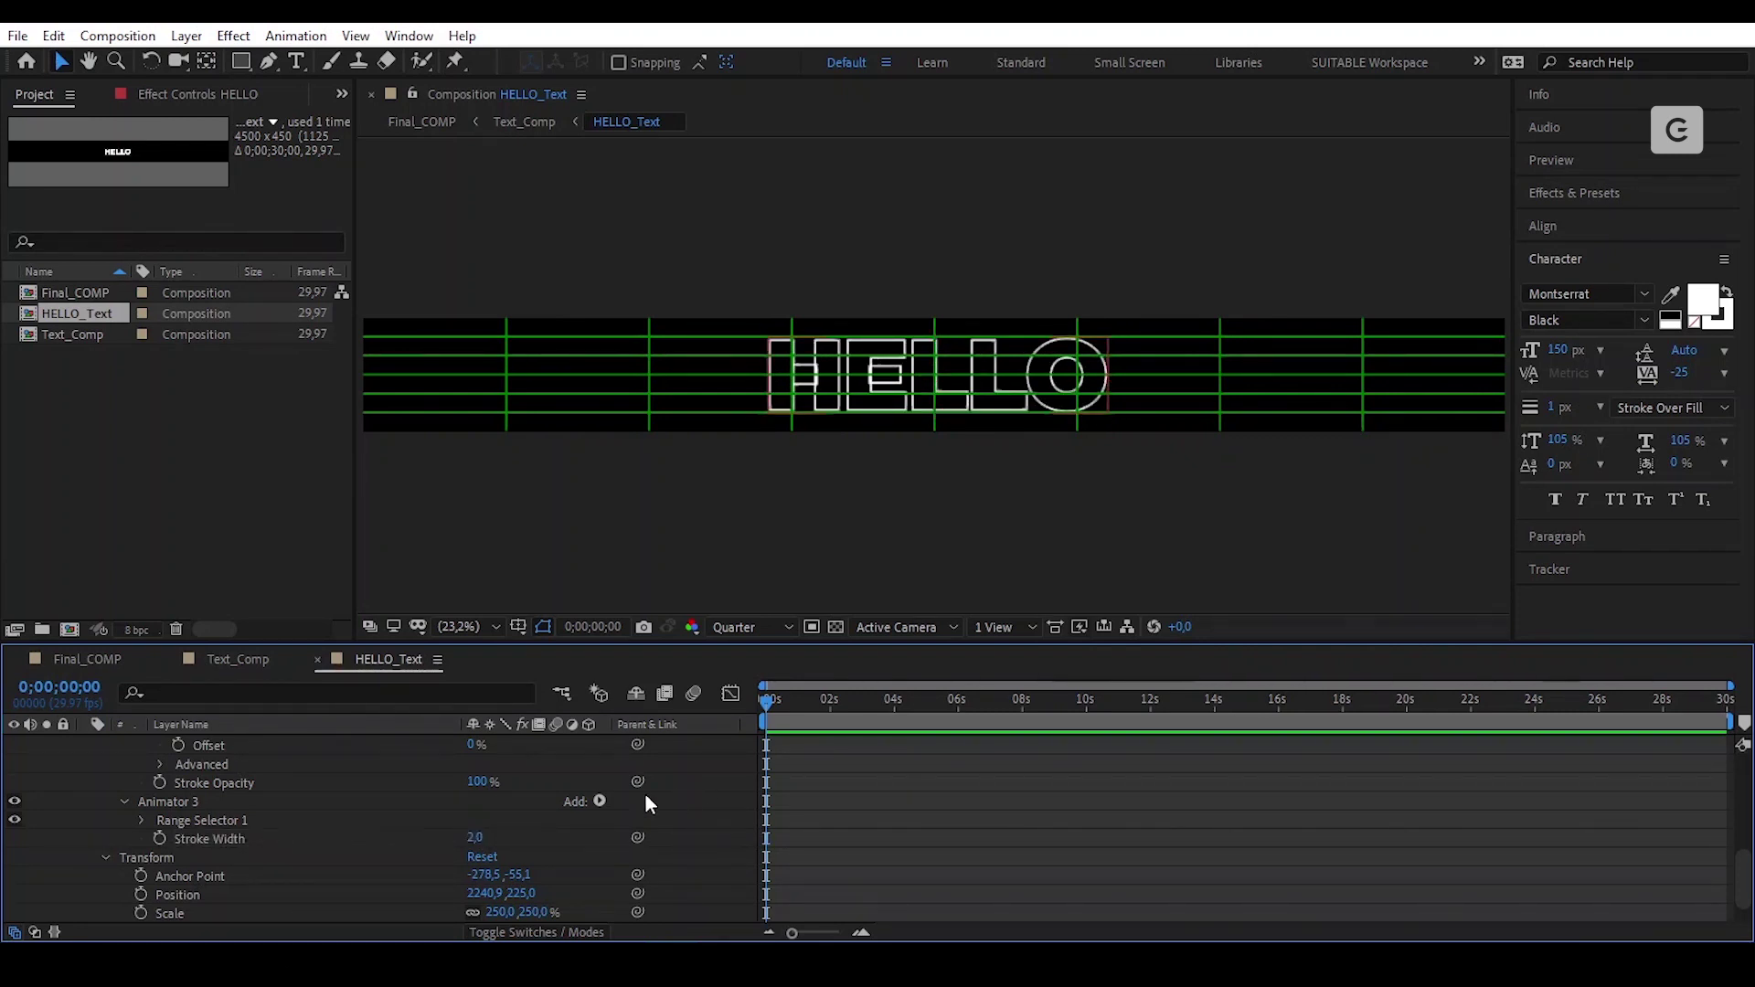
scroll(396, 814, "up", 3)
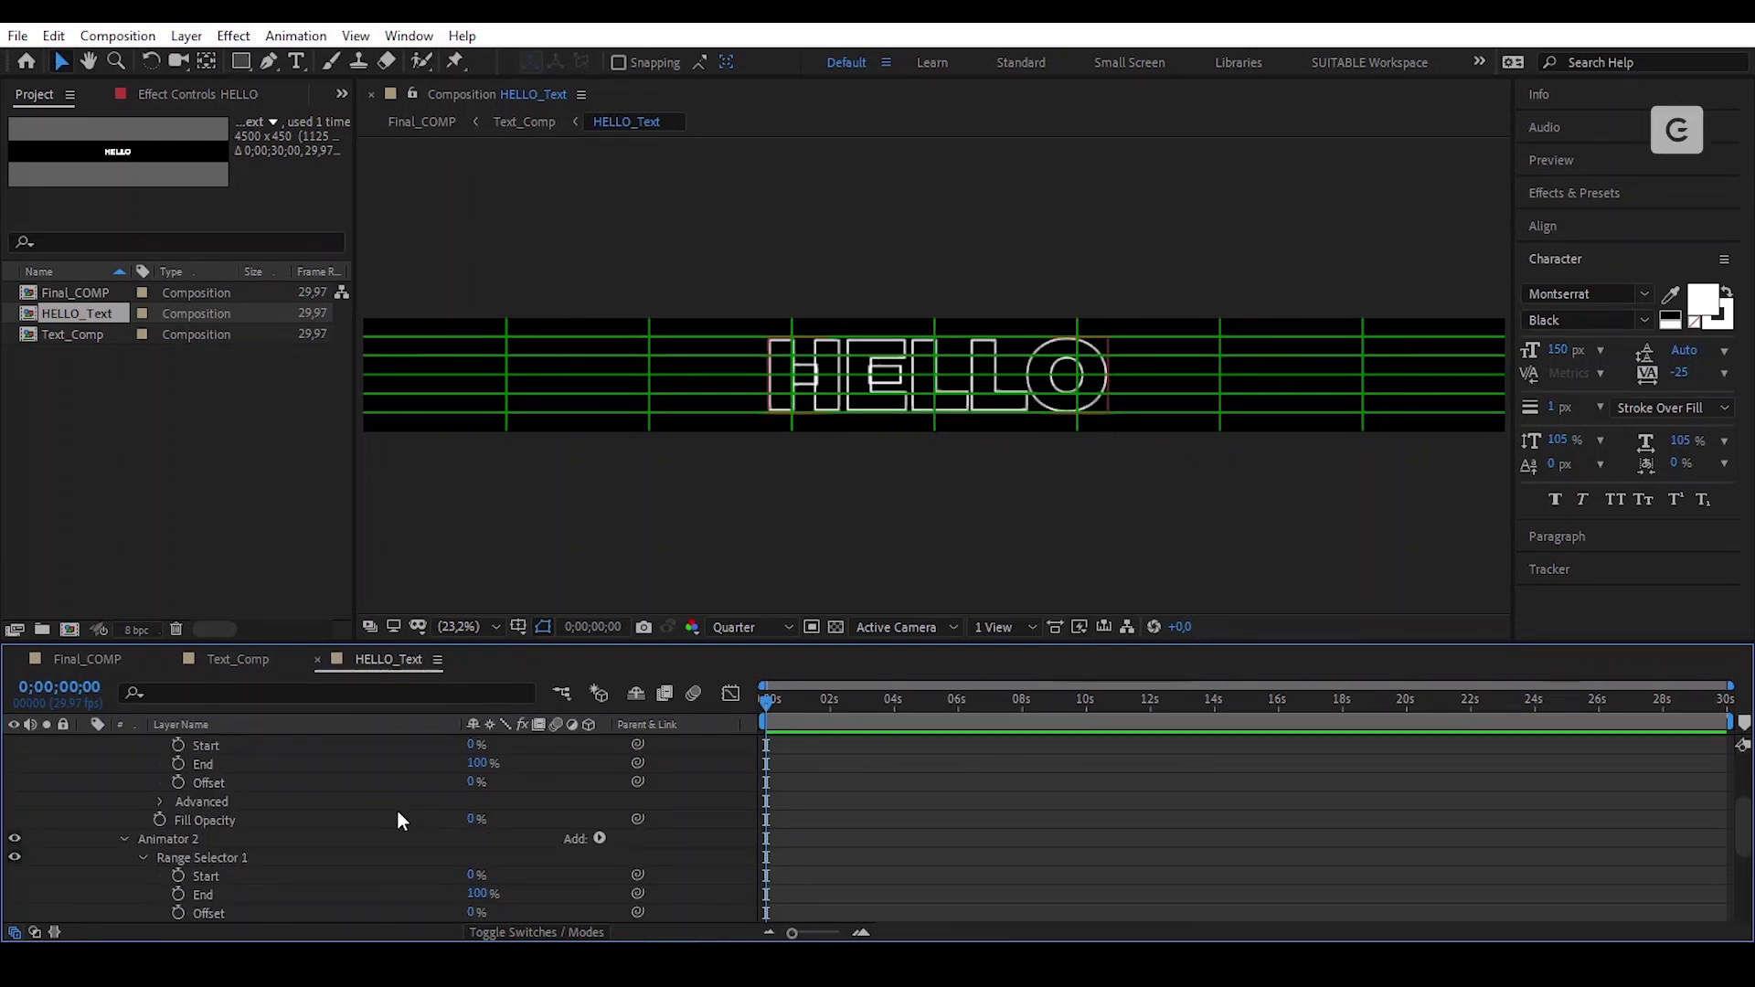
scroll(396, 808, "up", 2)
Step: Keyframe Start and End in both HELLO range selectors at frame 0, showing only keyframed properties
left_click(178, 857)
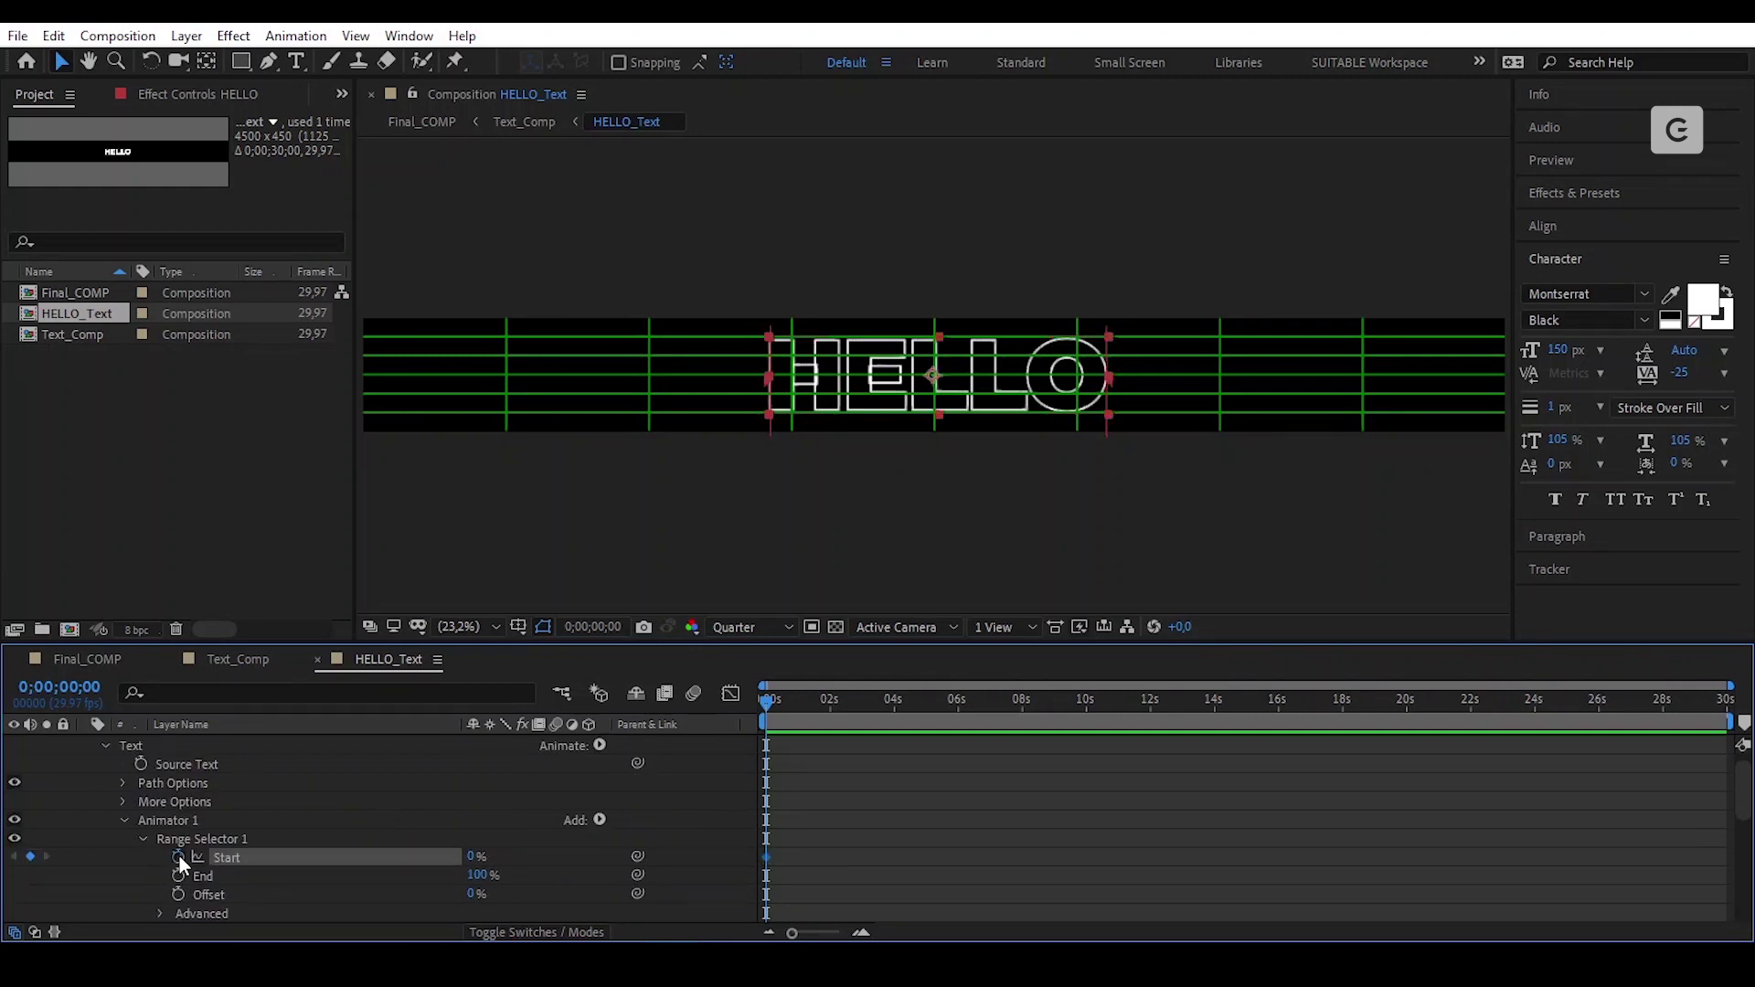
left_click(178, 875)
scroll(329, 845, "down", 1)
scroll(355, 835, "down", 2)
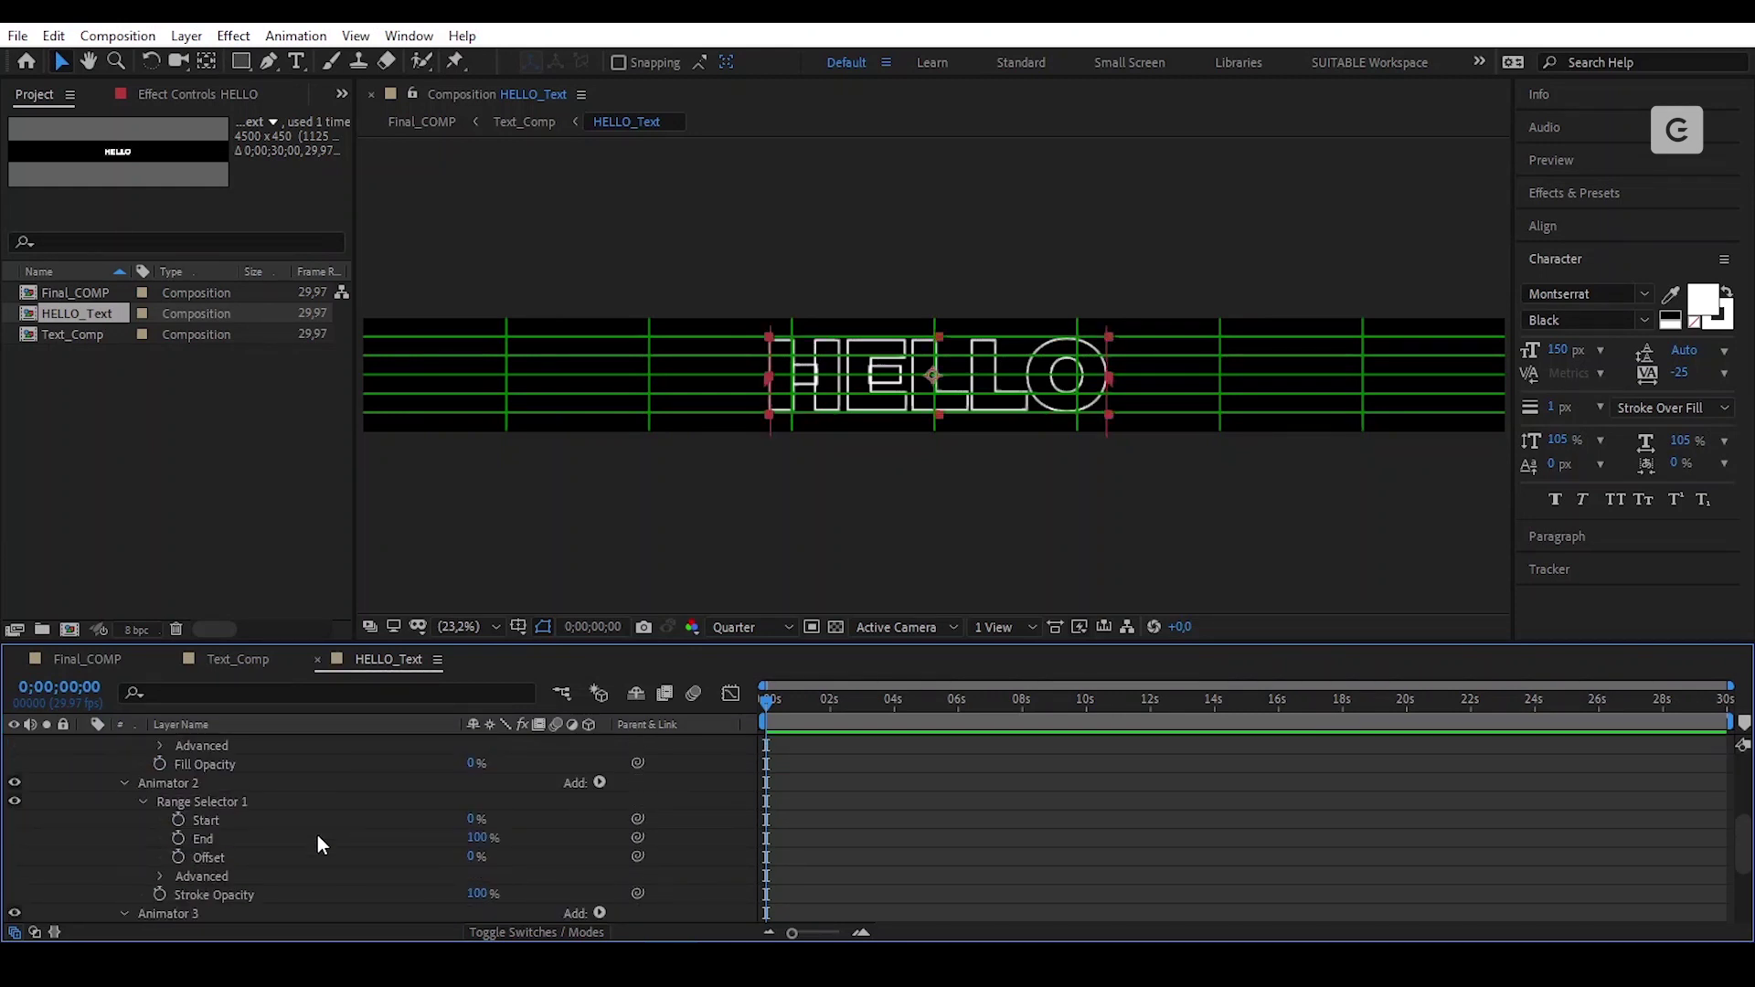
left_click(178, 820)
left_click(178, 838)
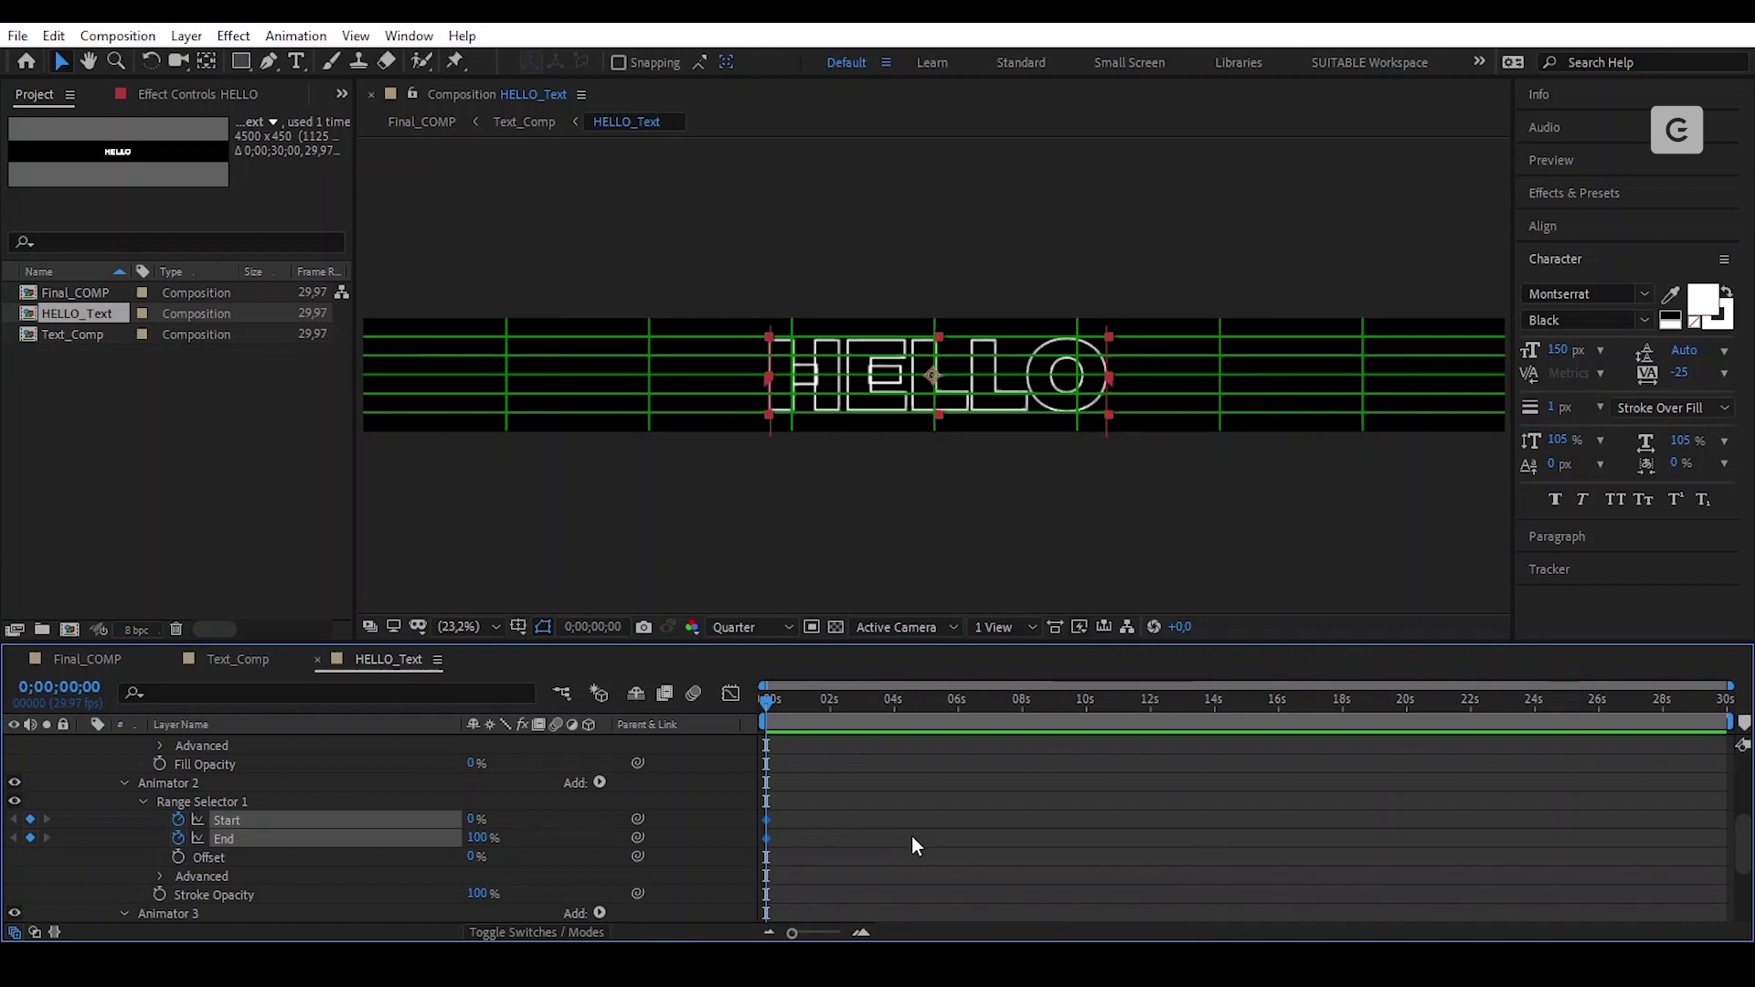
key("u")
Step: Add a Start keyframe at one second, then return the playhead to zero
left_click_drag(745, 868, 795, 772)
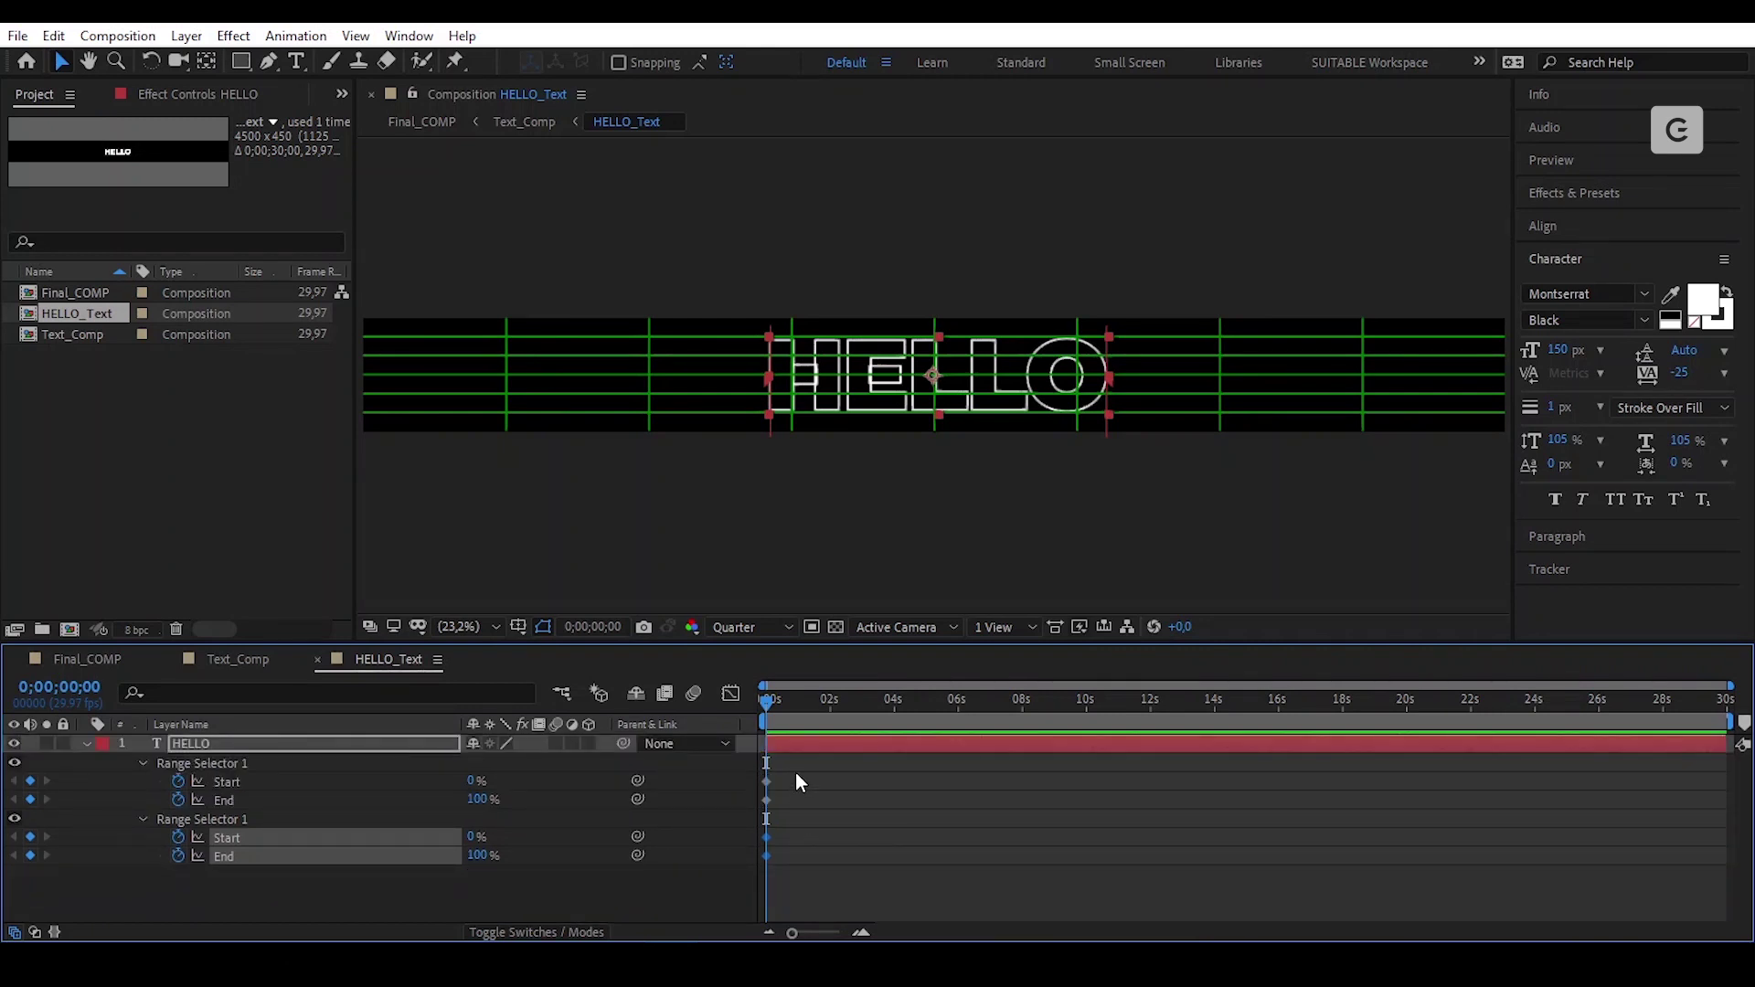
scroll(795, 771, "up", 3)
scroll(951, 847, "up", 1)
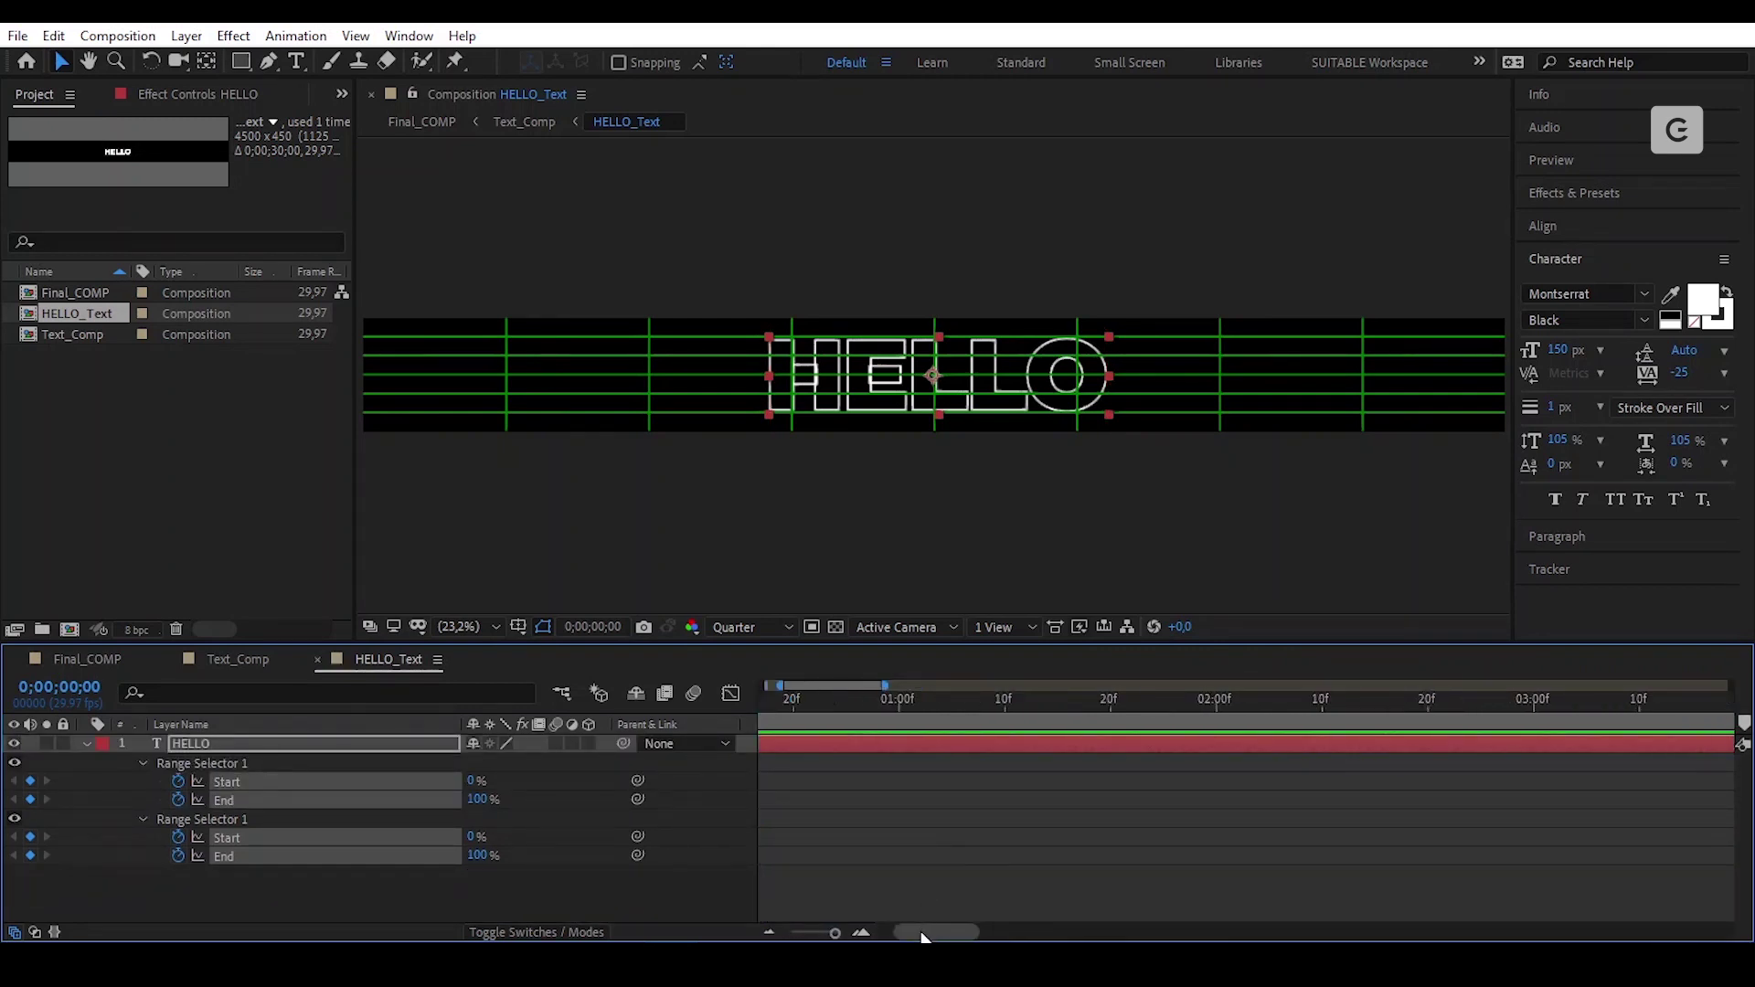
left_click_drag(923, 936, 878, 936)
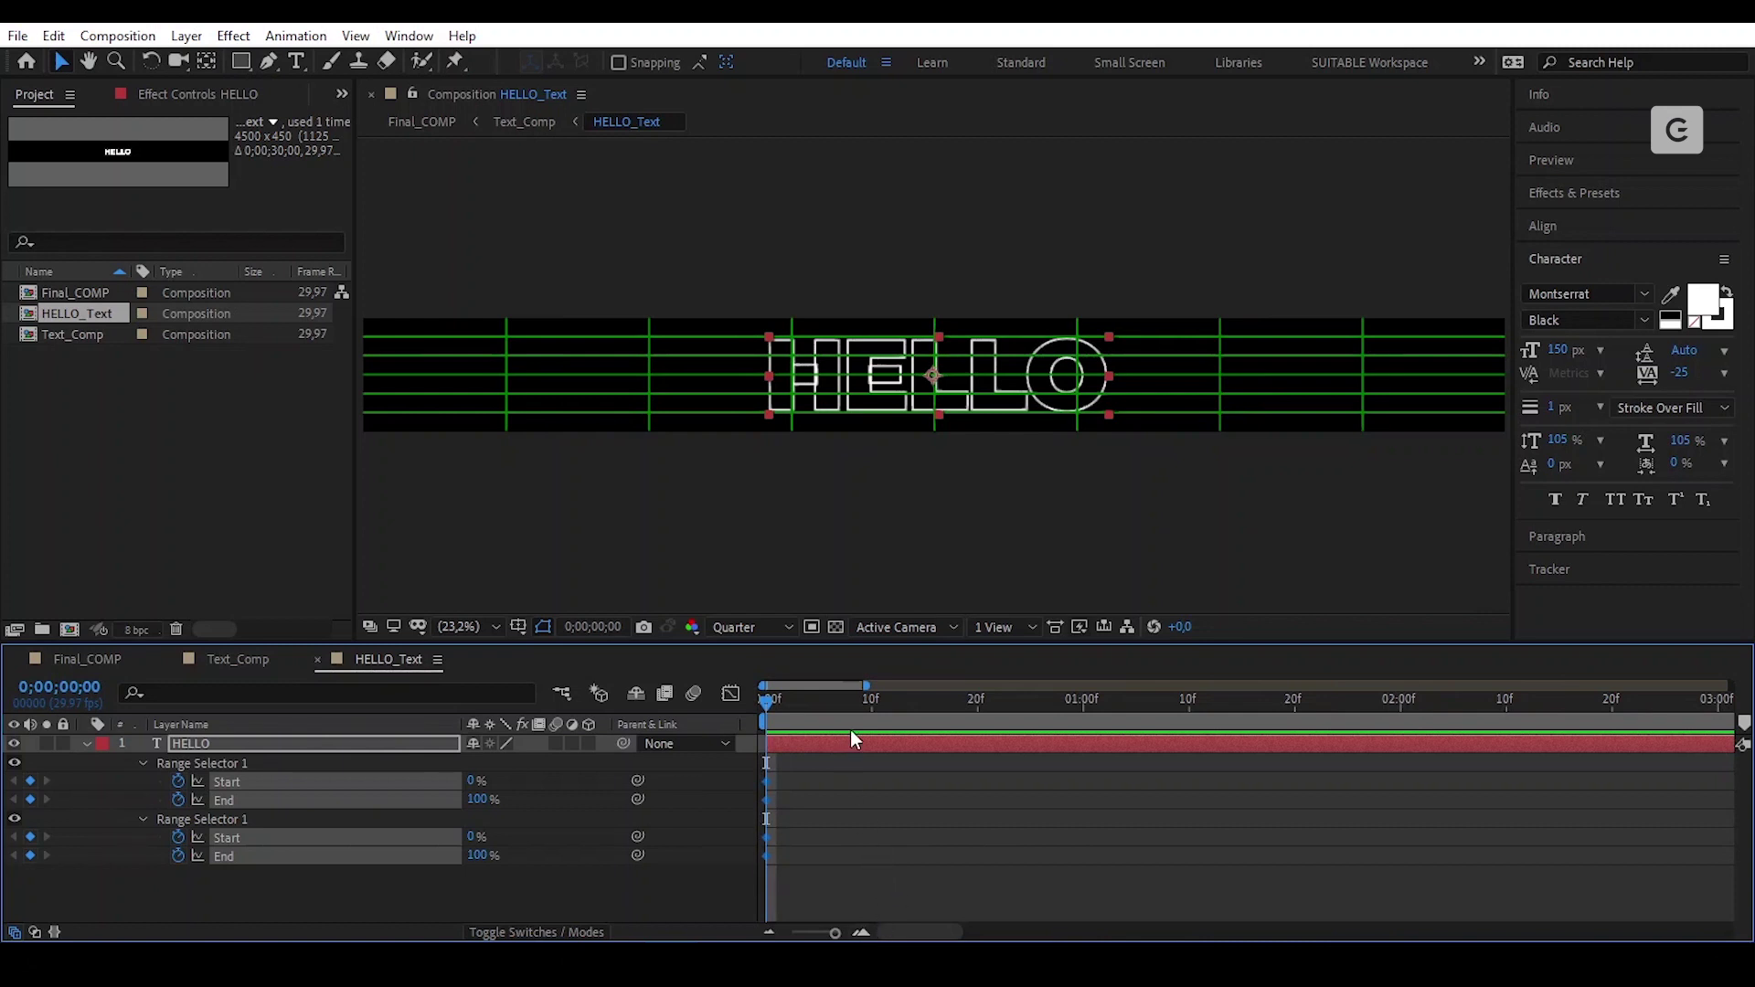
left_click(1083, 700)
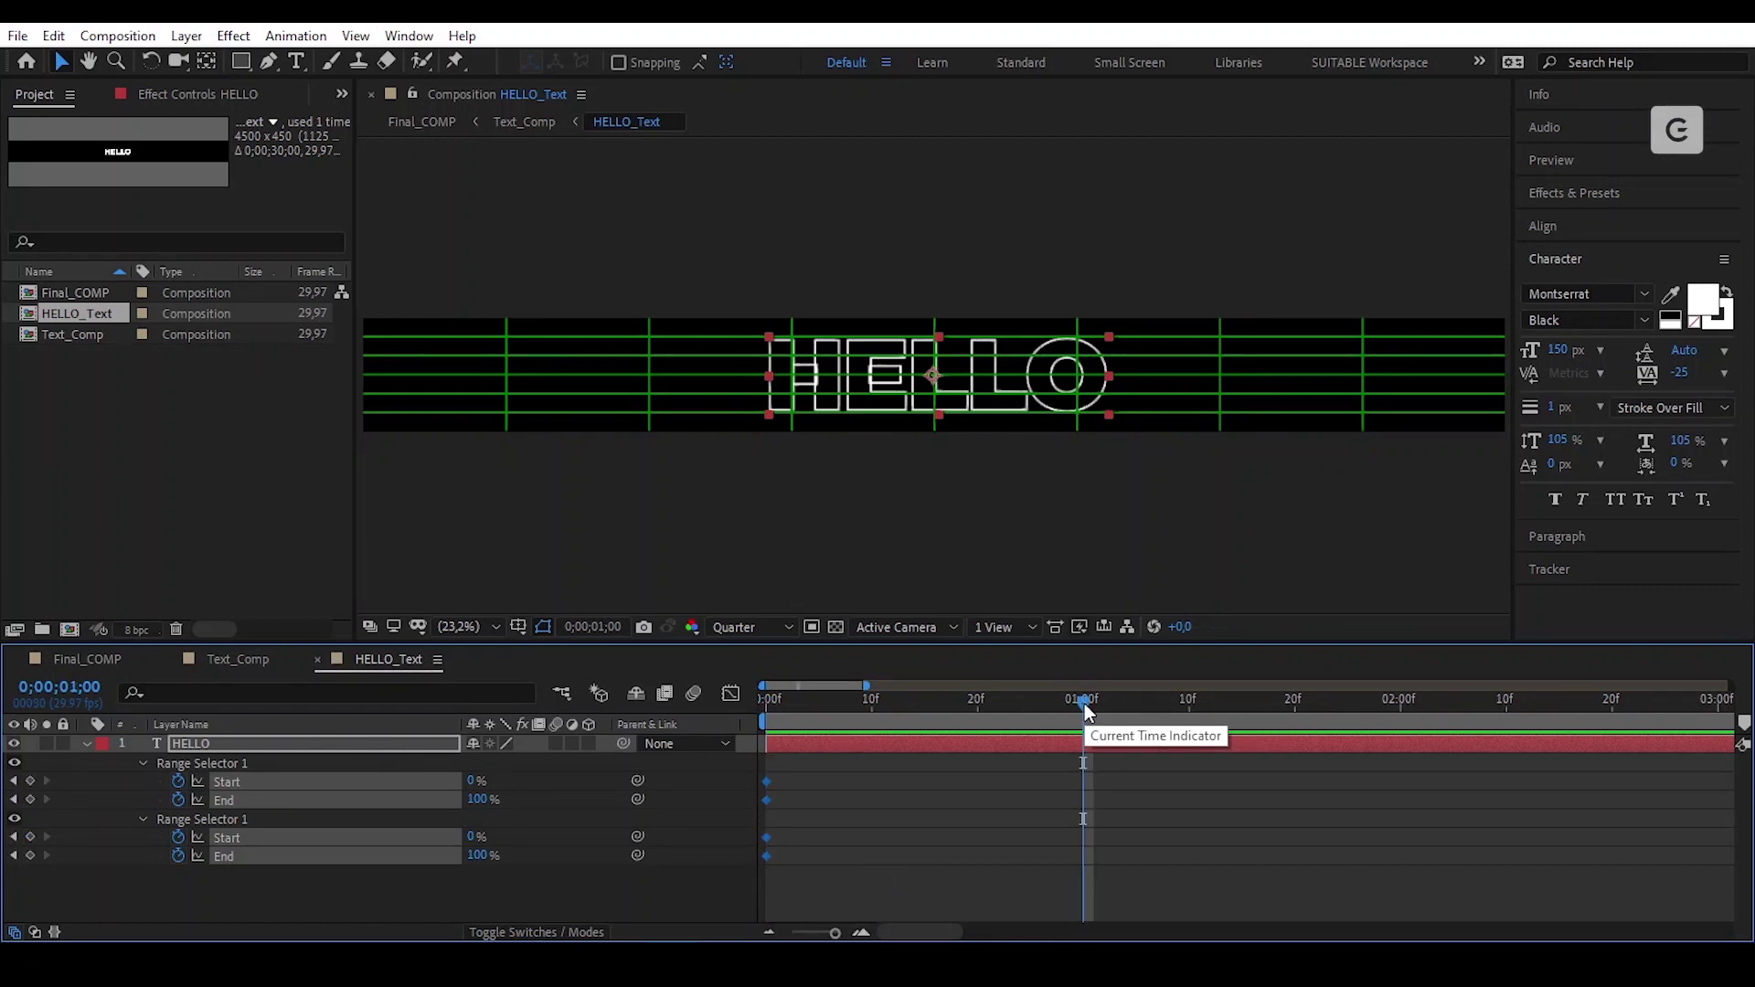
left_click(30, 781)
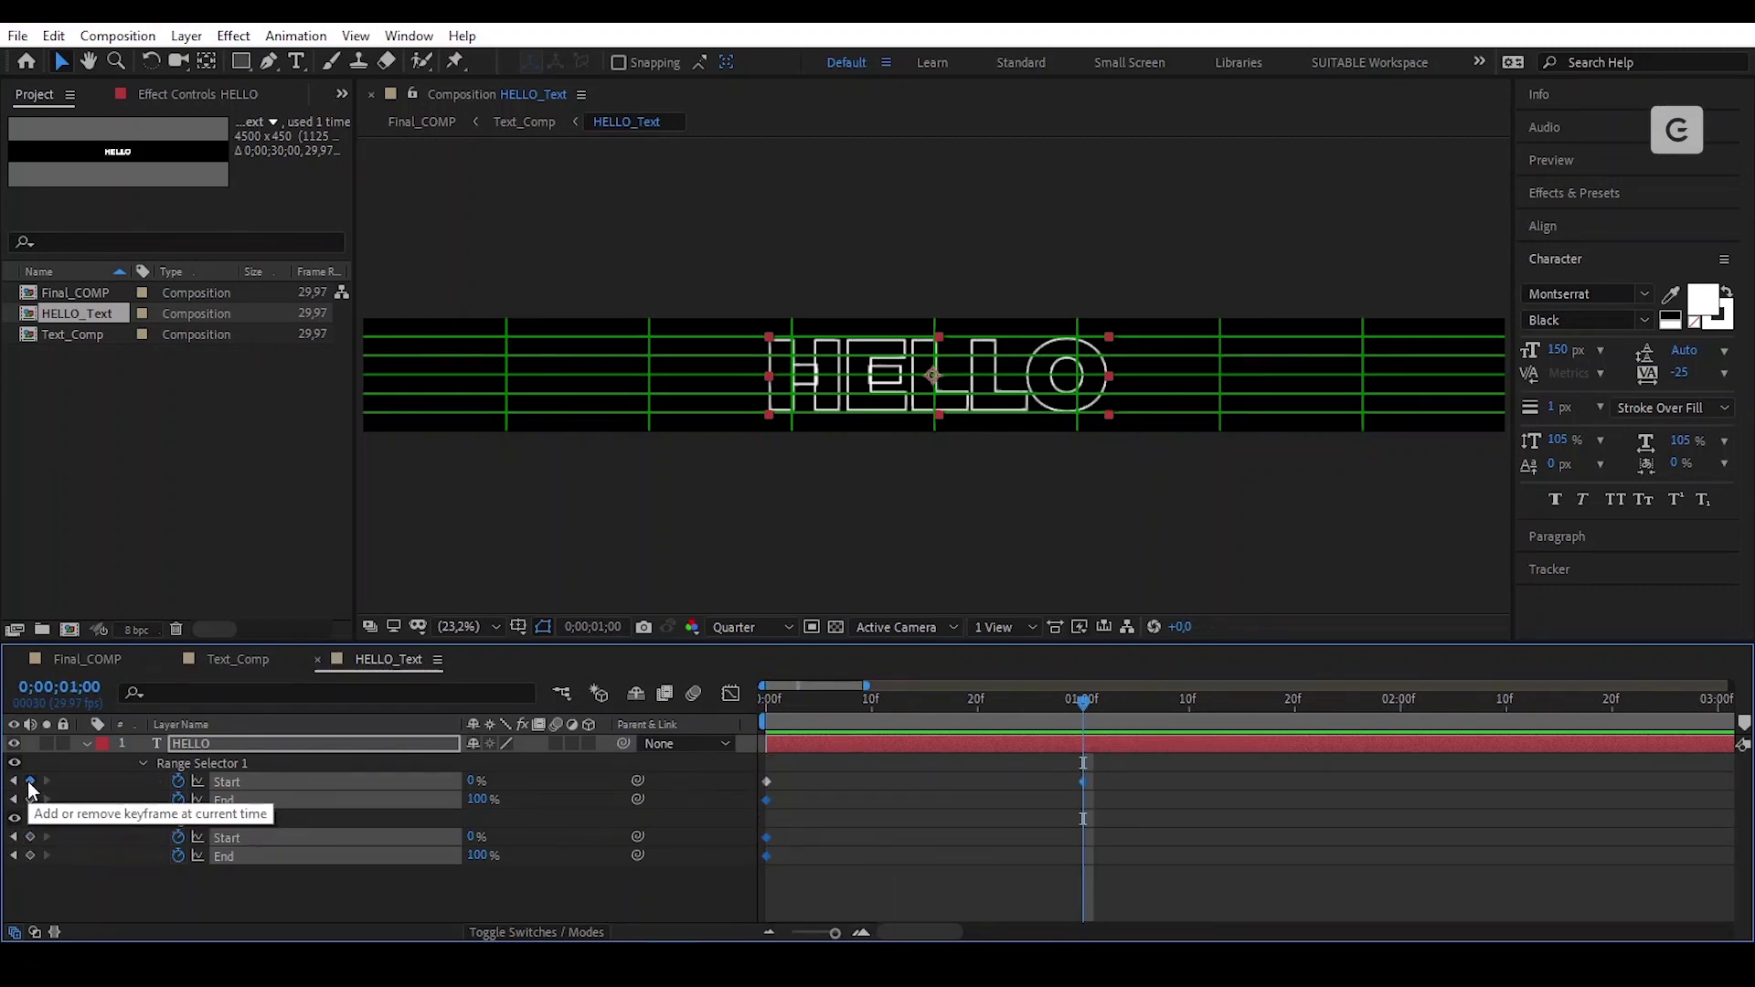
left_click(1221, 820)
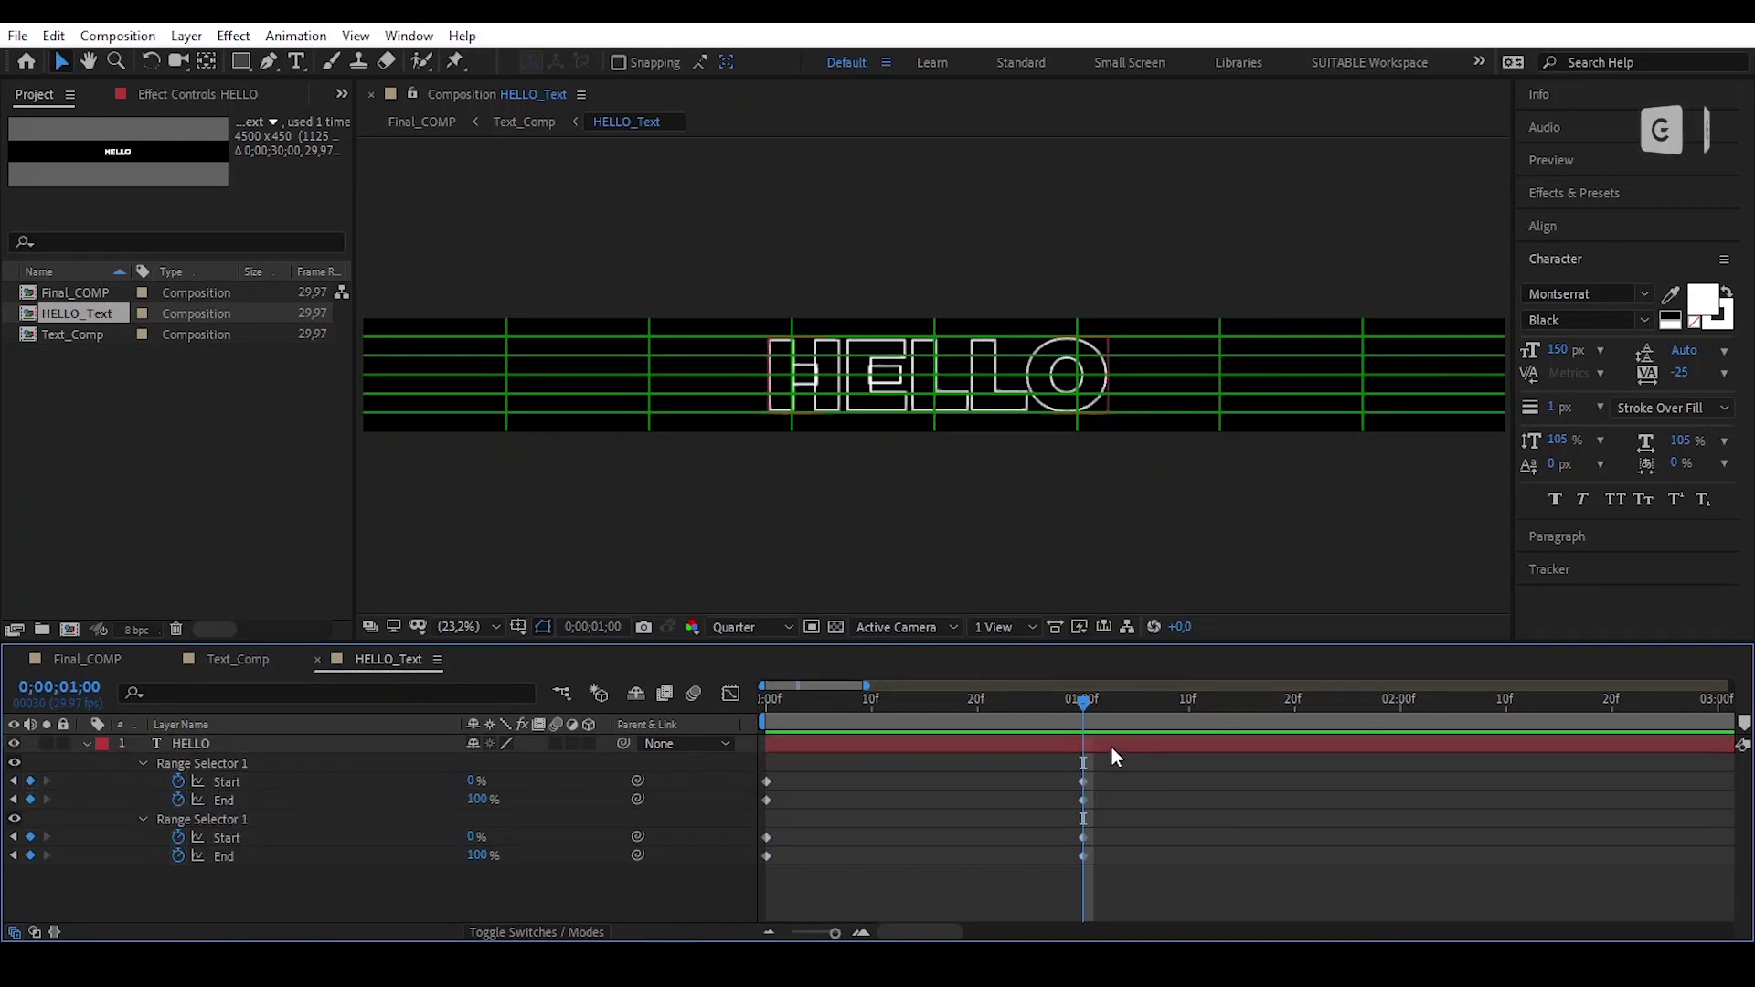
left_click_drag(1054, 709, 771, 764)
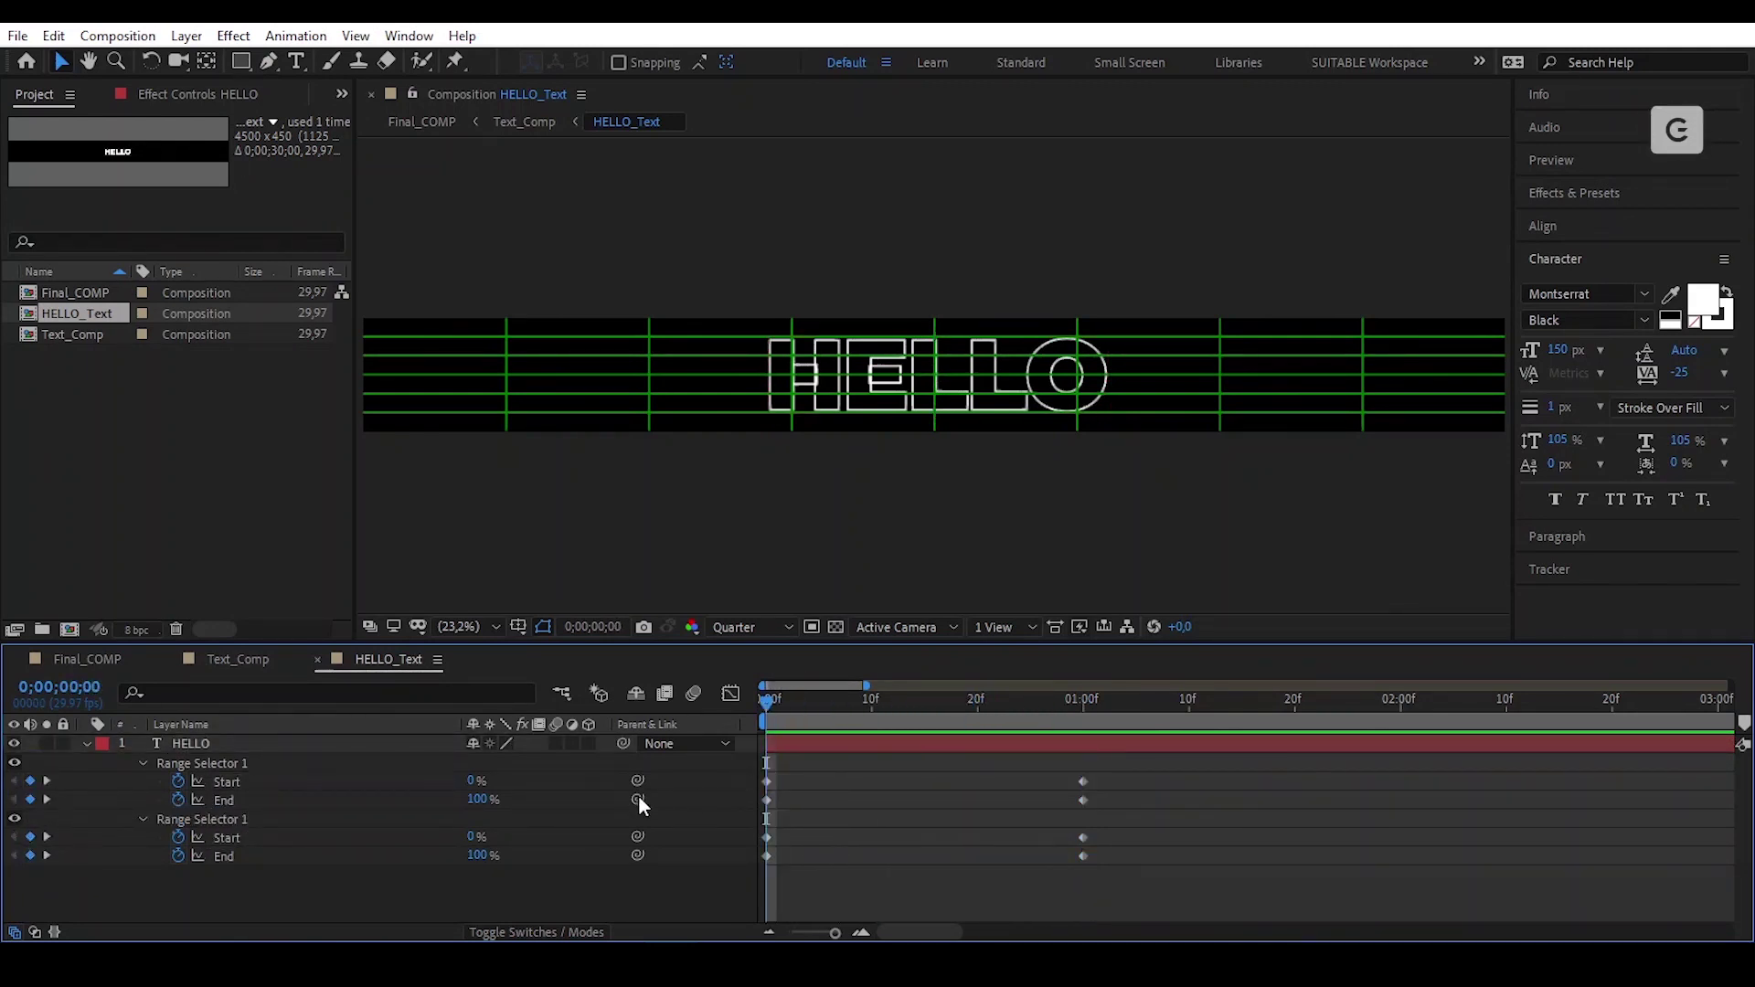
left_click(86, 743)
left_click(86, 743)
Step: Set Stroke Opacity to 0% and both animators' Start values to 100%
scroll(276, 806, "down", 3)
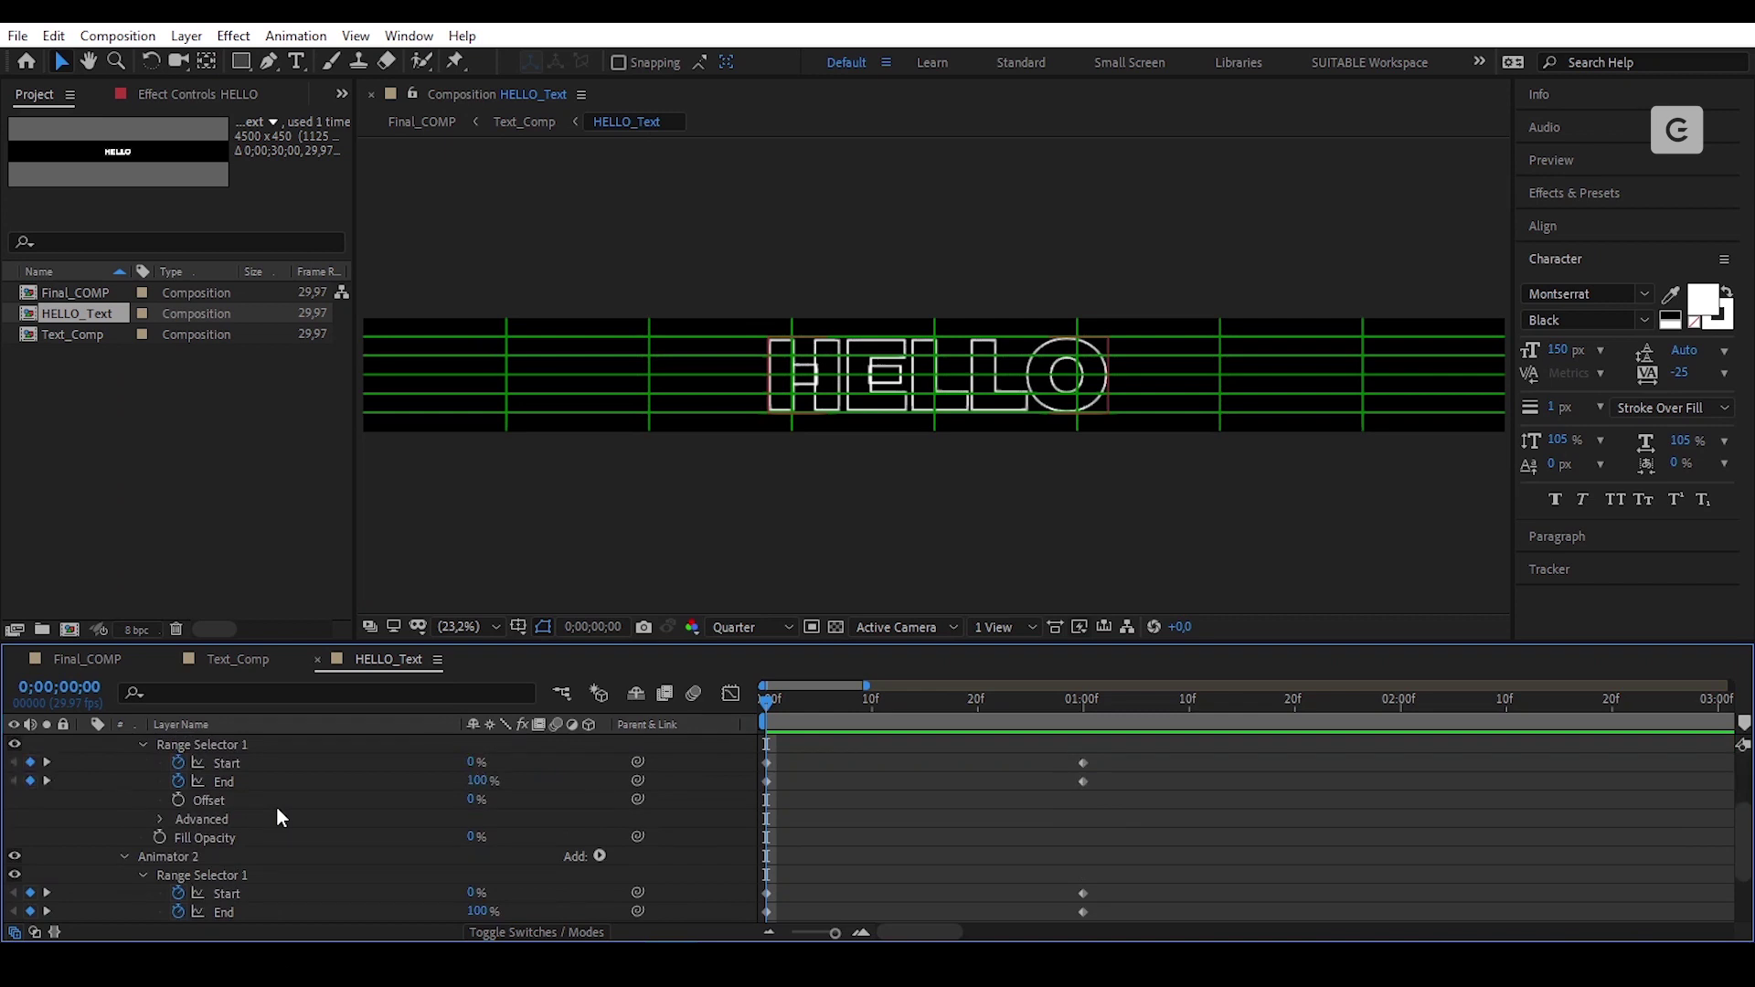
scroll(276, 806, "down", 3)
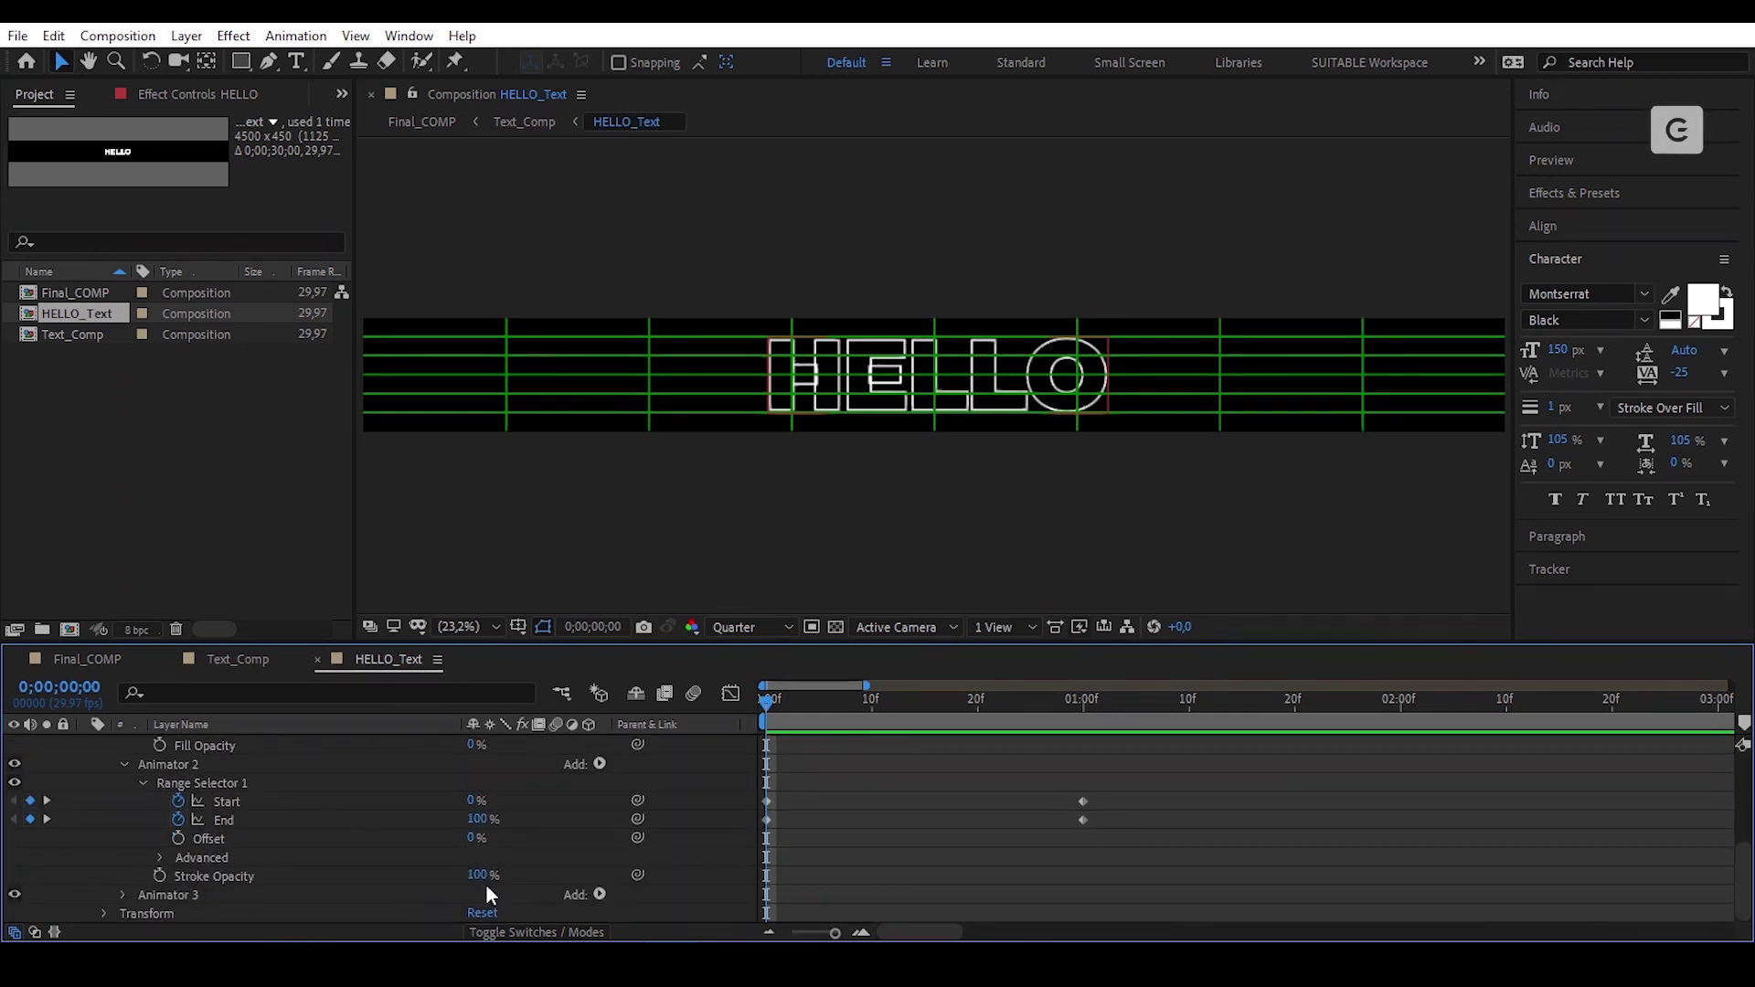
left_click_drag(476, 883, 328, 872)
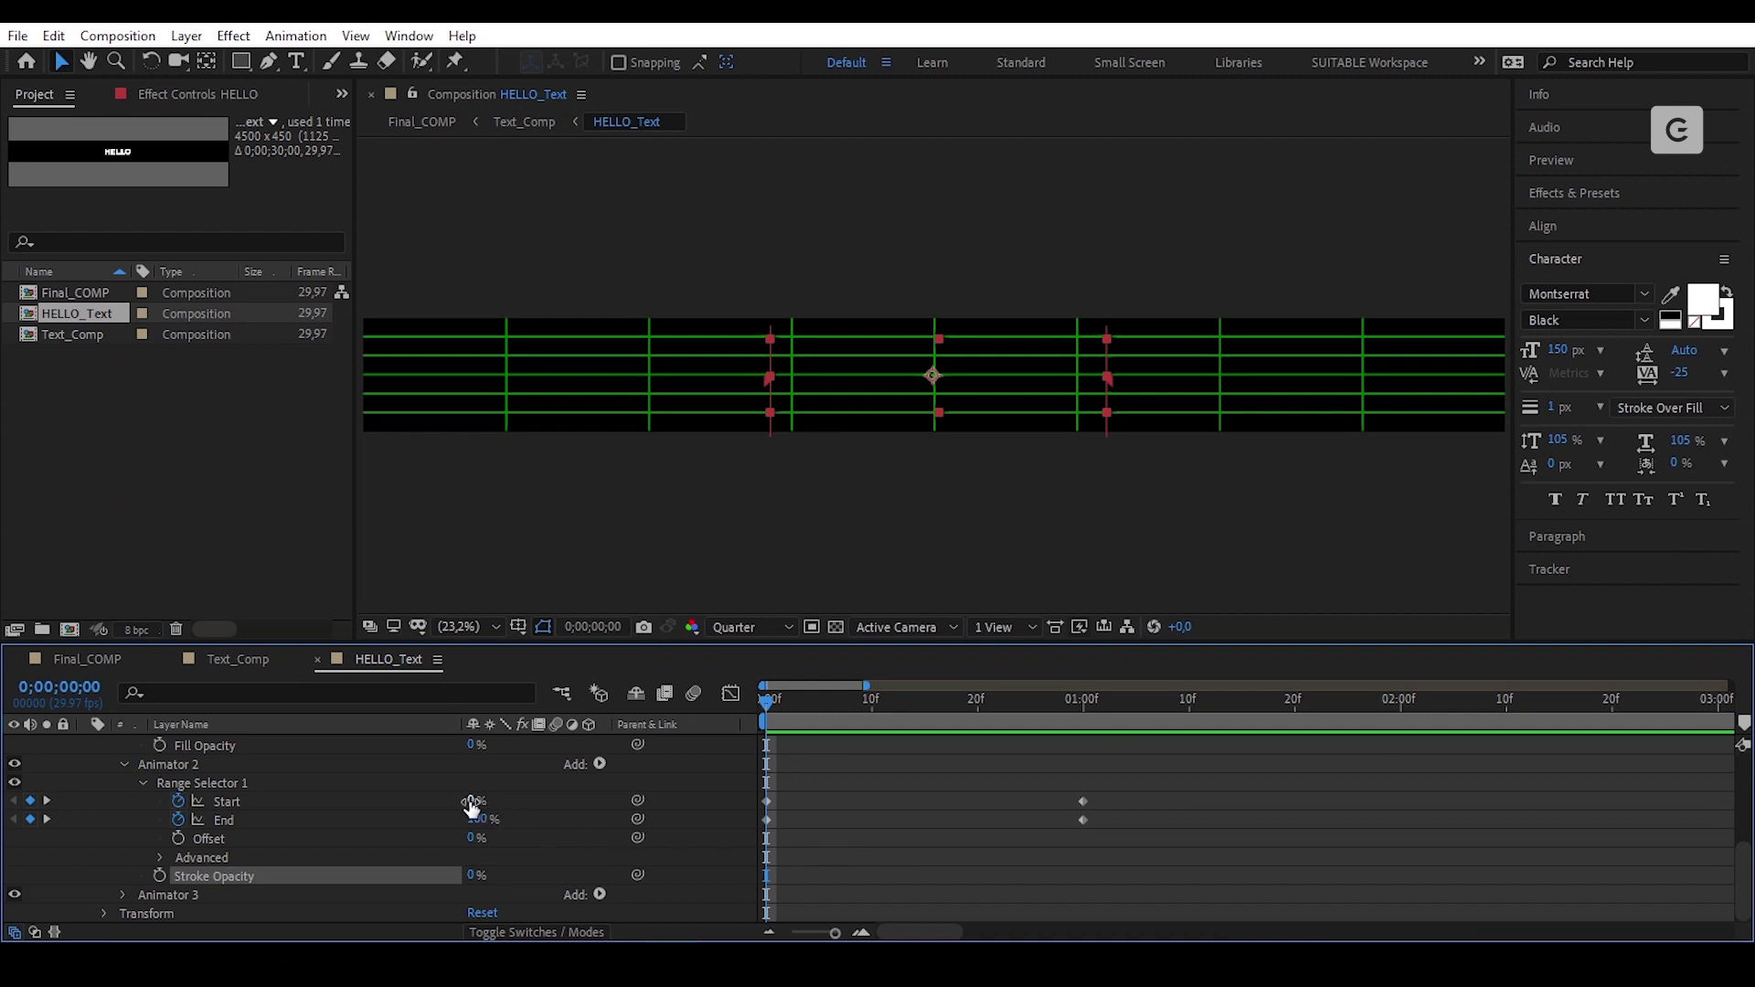
left_click_drag(474, 802, 601, 800)
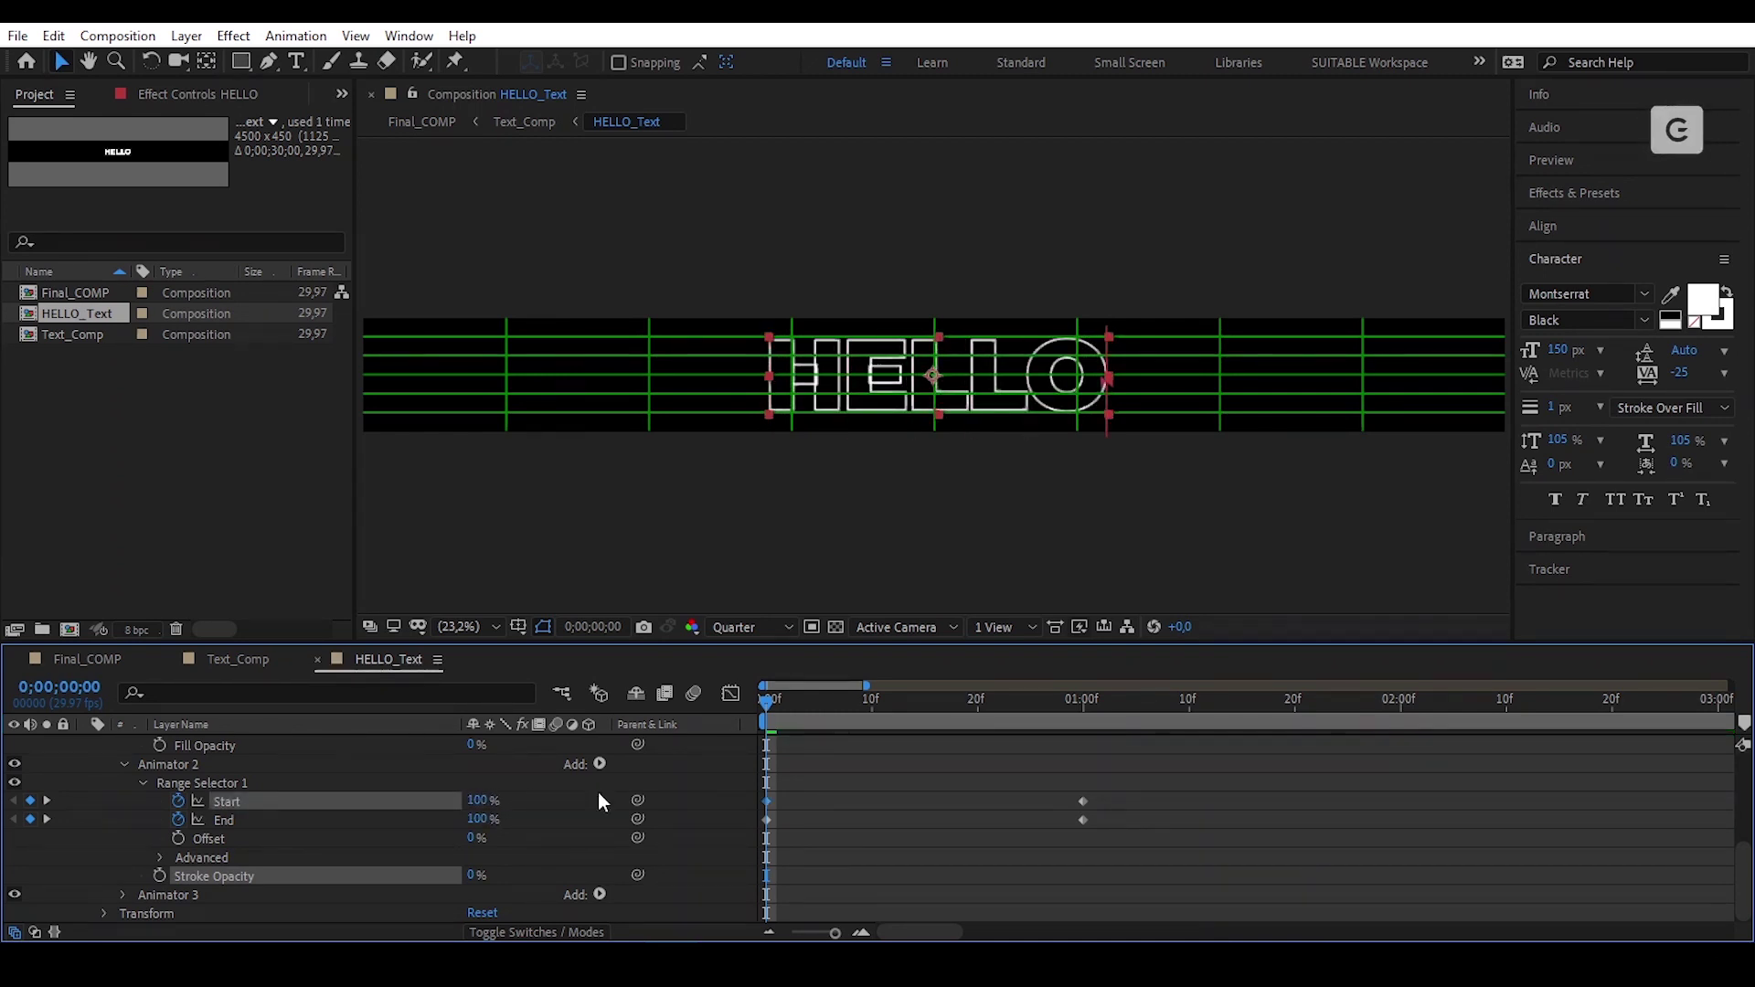
scroll(891, 824, "up", 3)
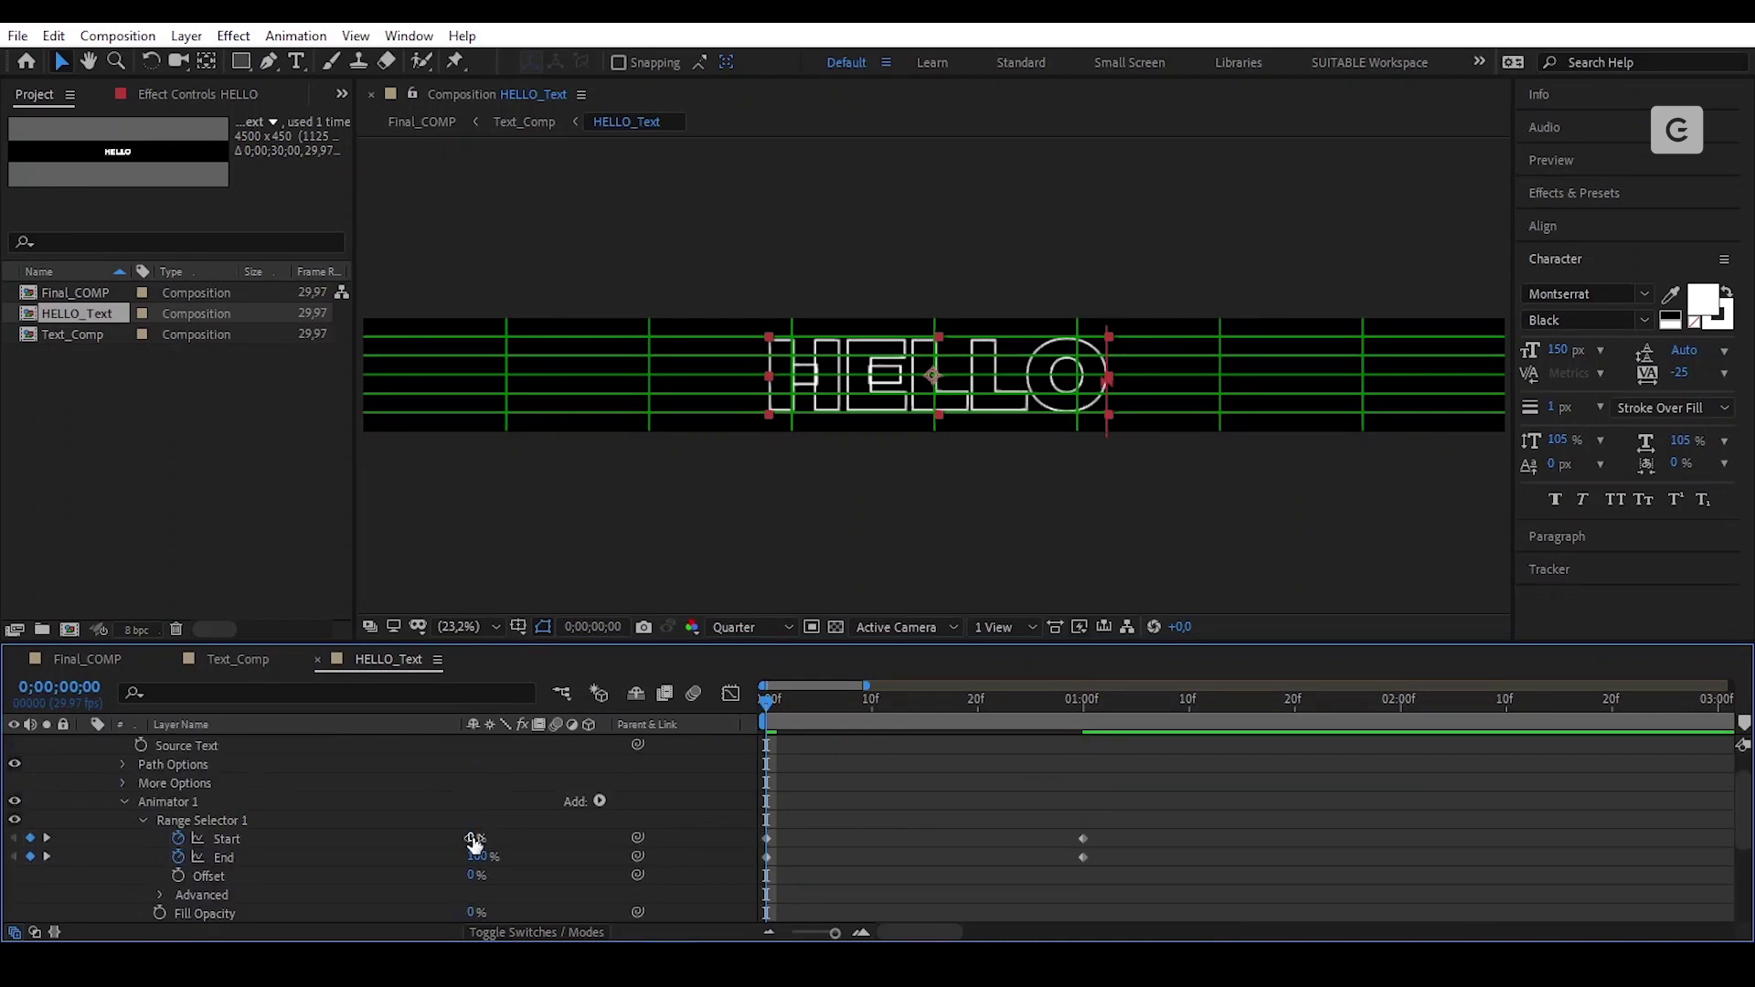
left_click_drag(474, 838, 621, 827)
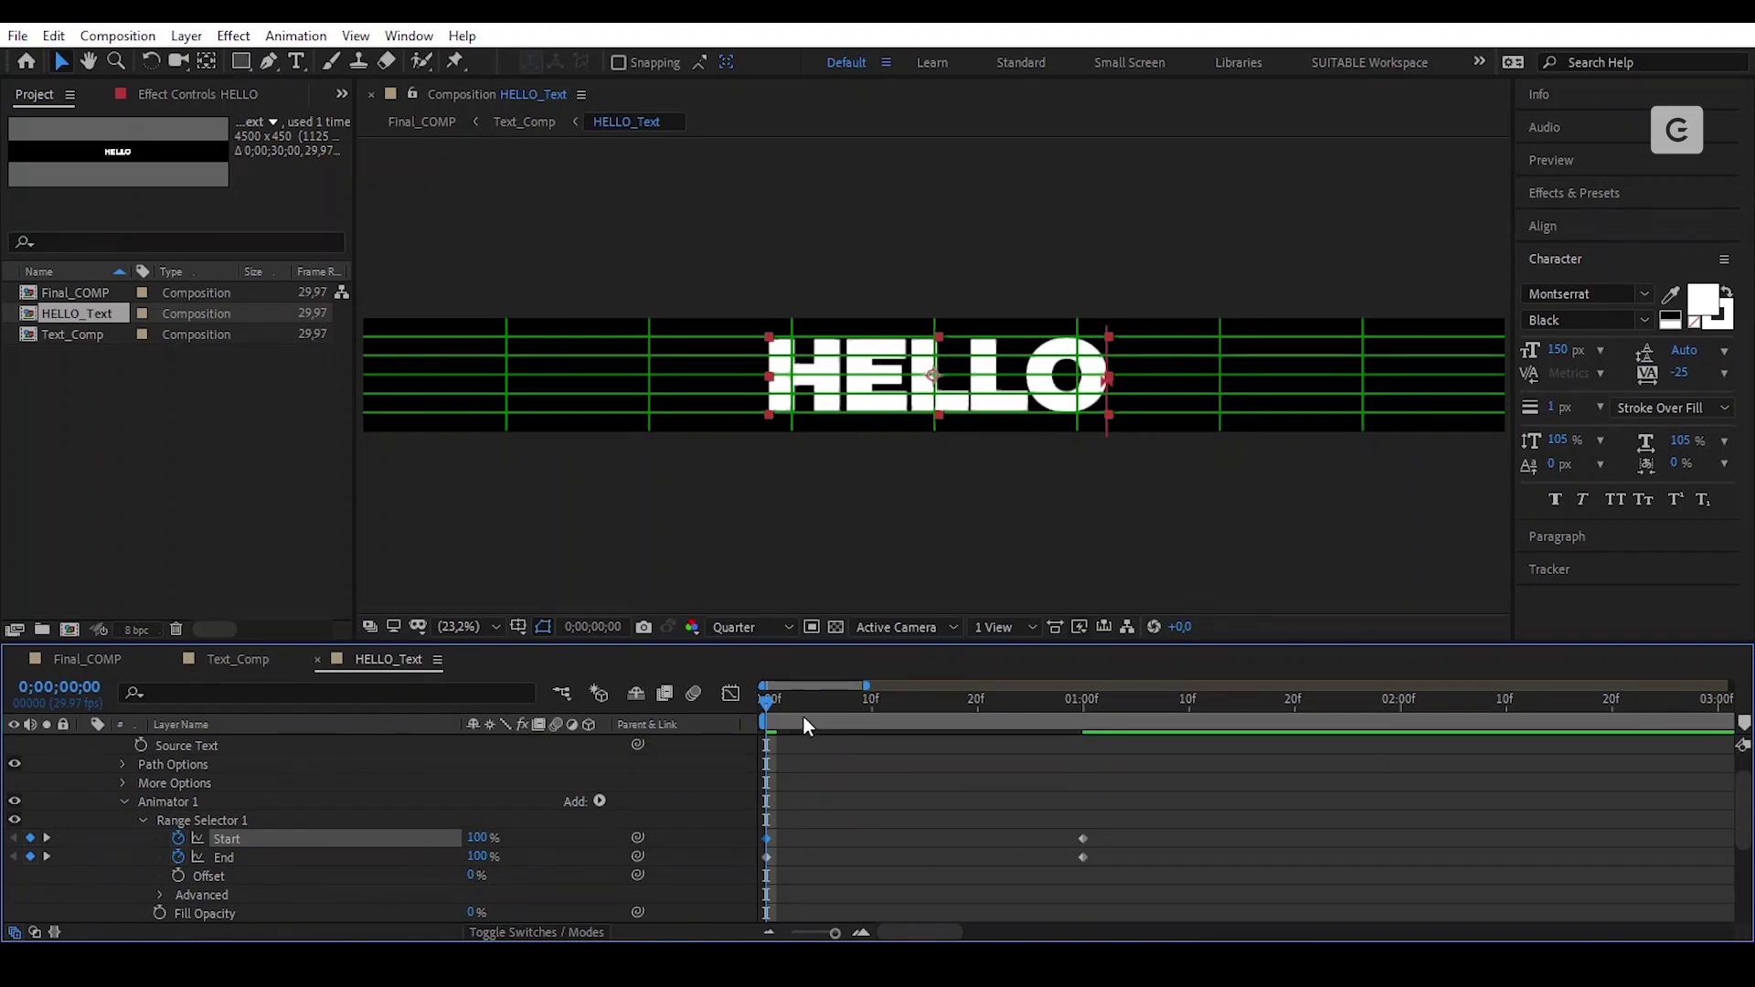
Step: Preview the wipe at one second and select Animator 2's Start keyframes
left_click_drag(770, 716, 743, 768)
left_click_drag(1098, 808, 1062, 845)
scroll(1009, 832, "down", 2)
scroll(1009, 834, "down", 4)
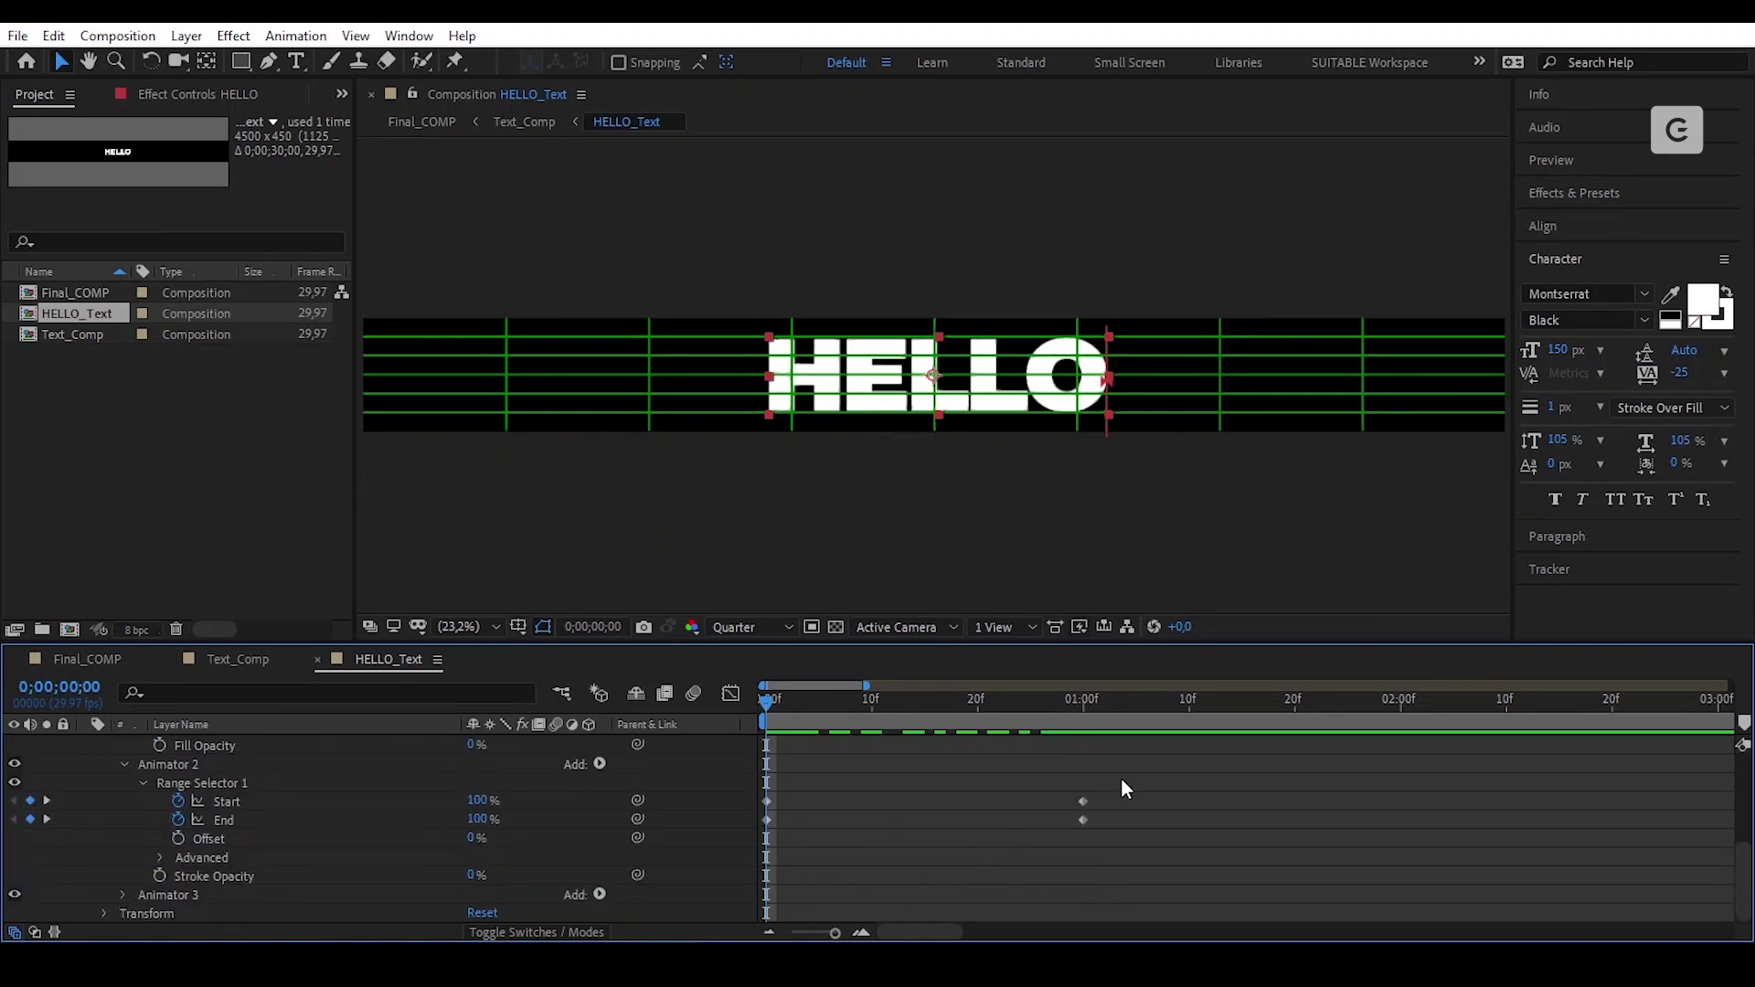
left_click_drag(1120, 776, 1051, 806)
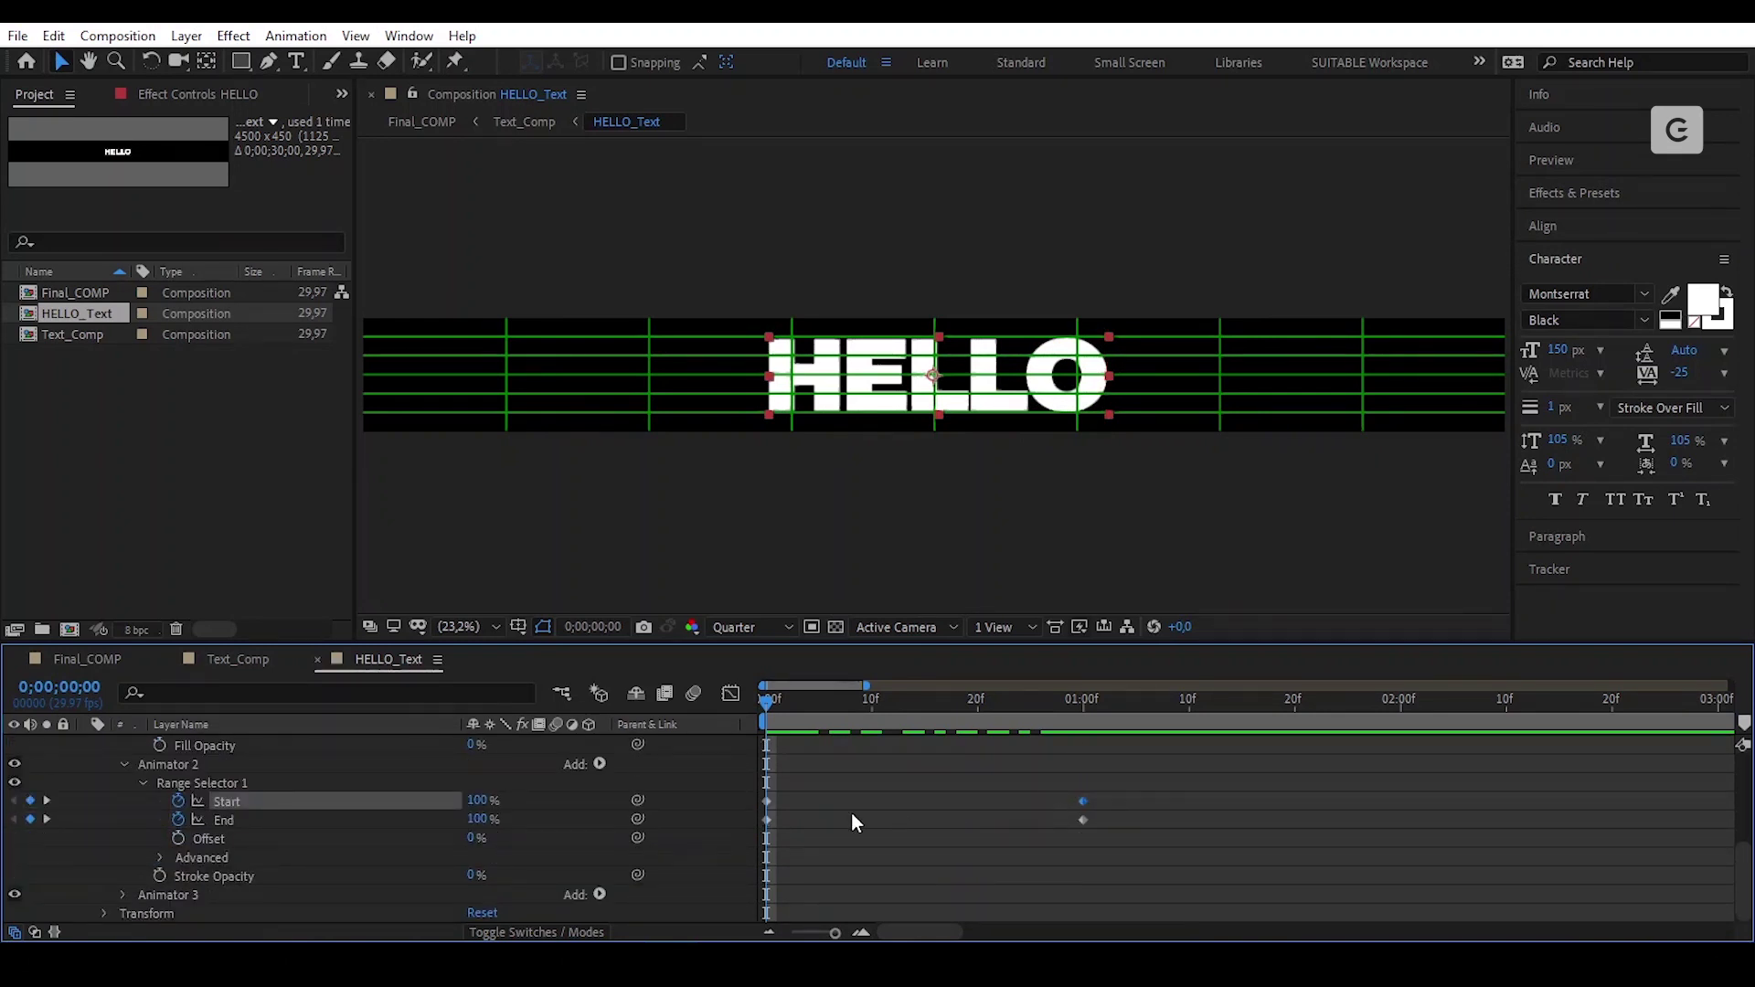
Step: Time-reverse Animator 2's Start keyframes so HELLO wipes on over the first second
right_click(766, 799)
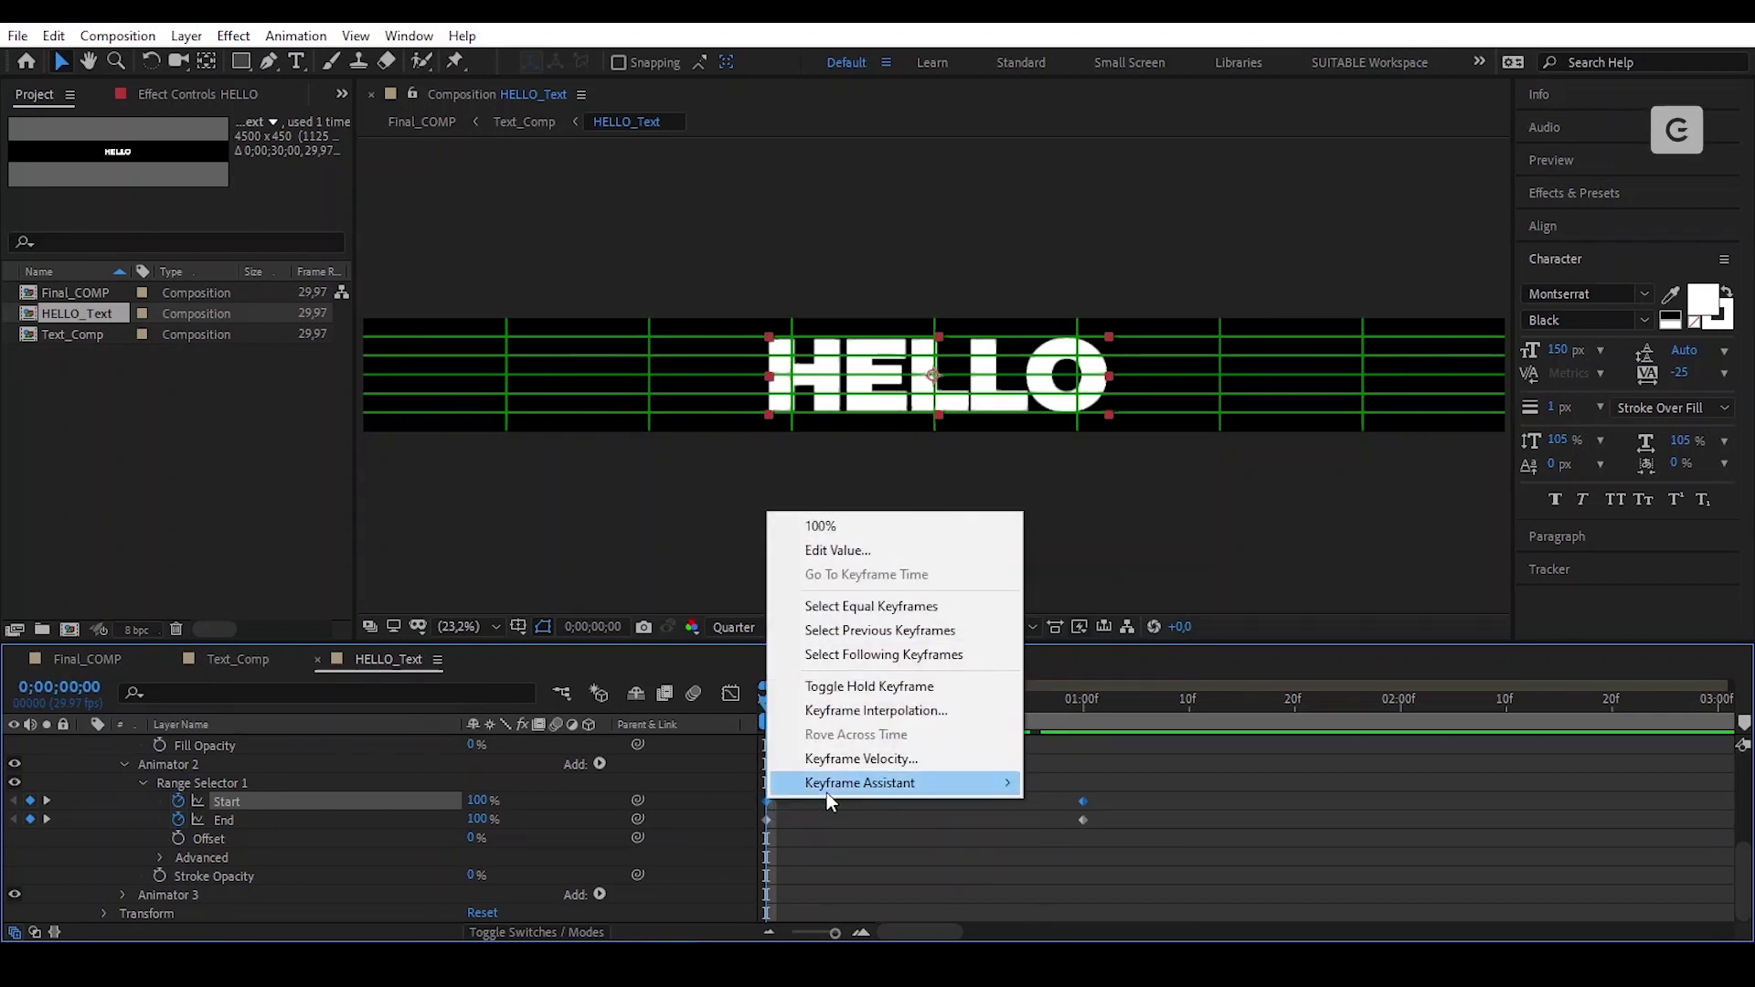
mouse_move(826, 786)
left_click(1086, 784)
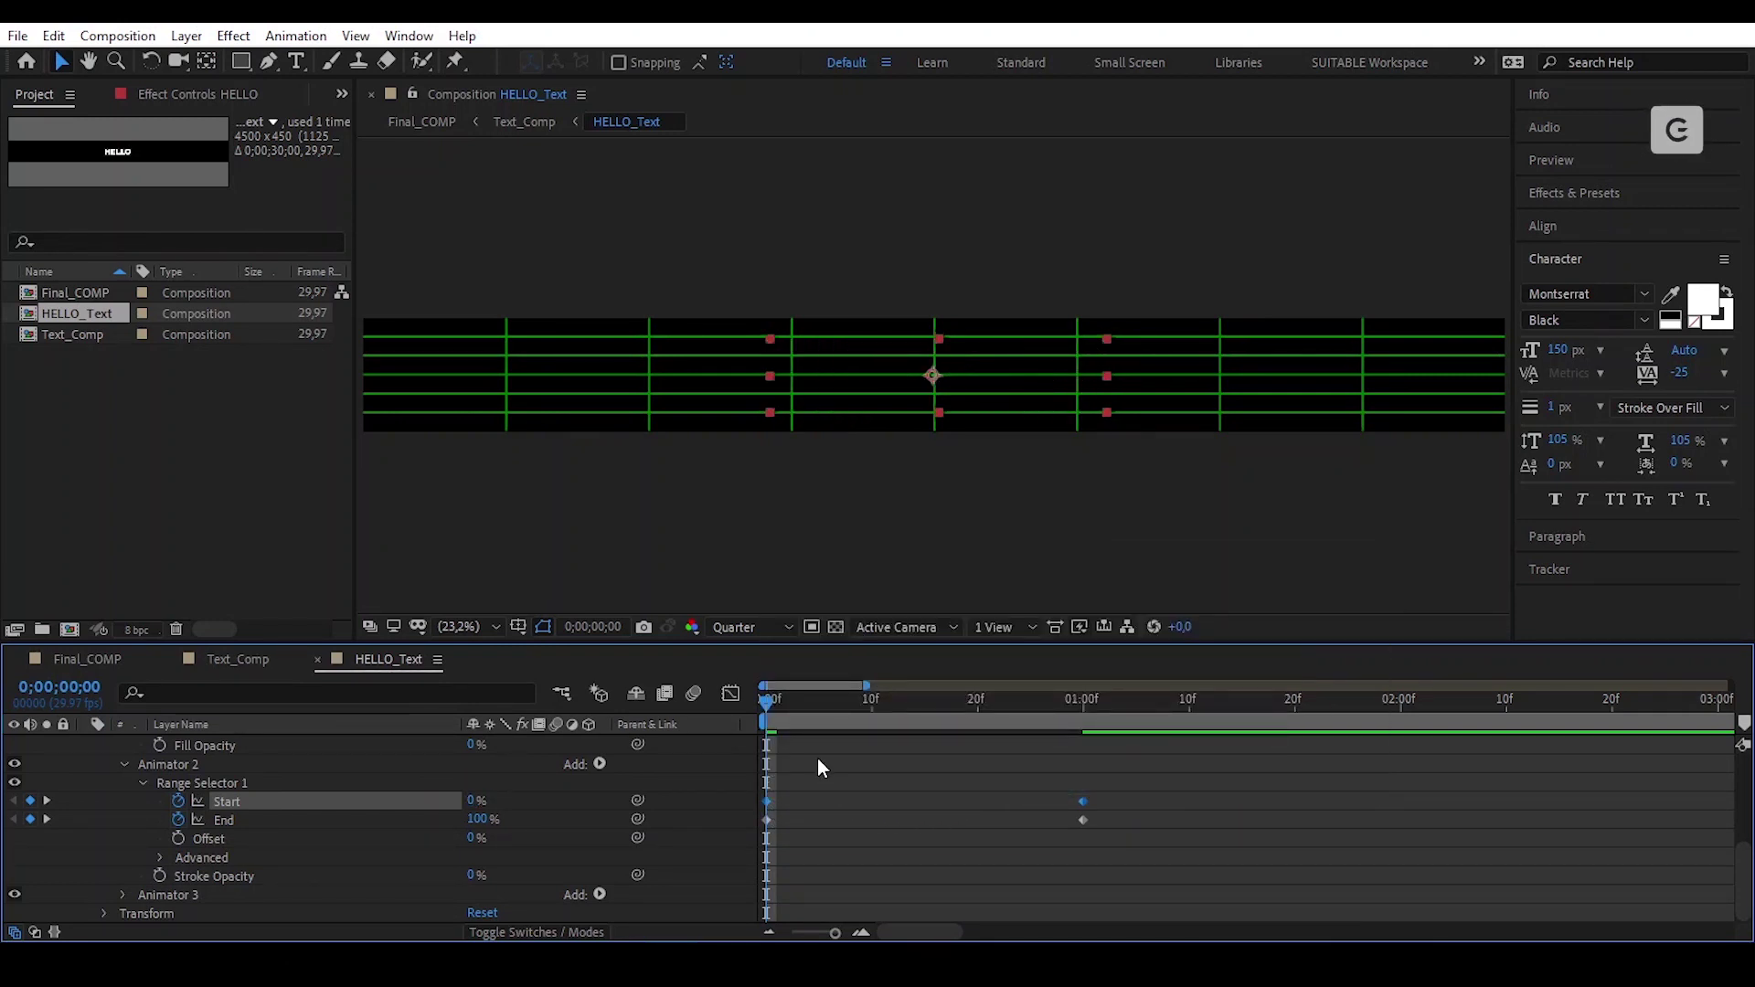
left_click_drag(776, 705, 753, 811)
Step: Apply Easy Ease to the Start keyframes and inspect their speed curve in the Graph Editor
right_click(1081, 802)
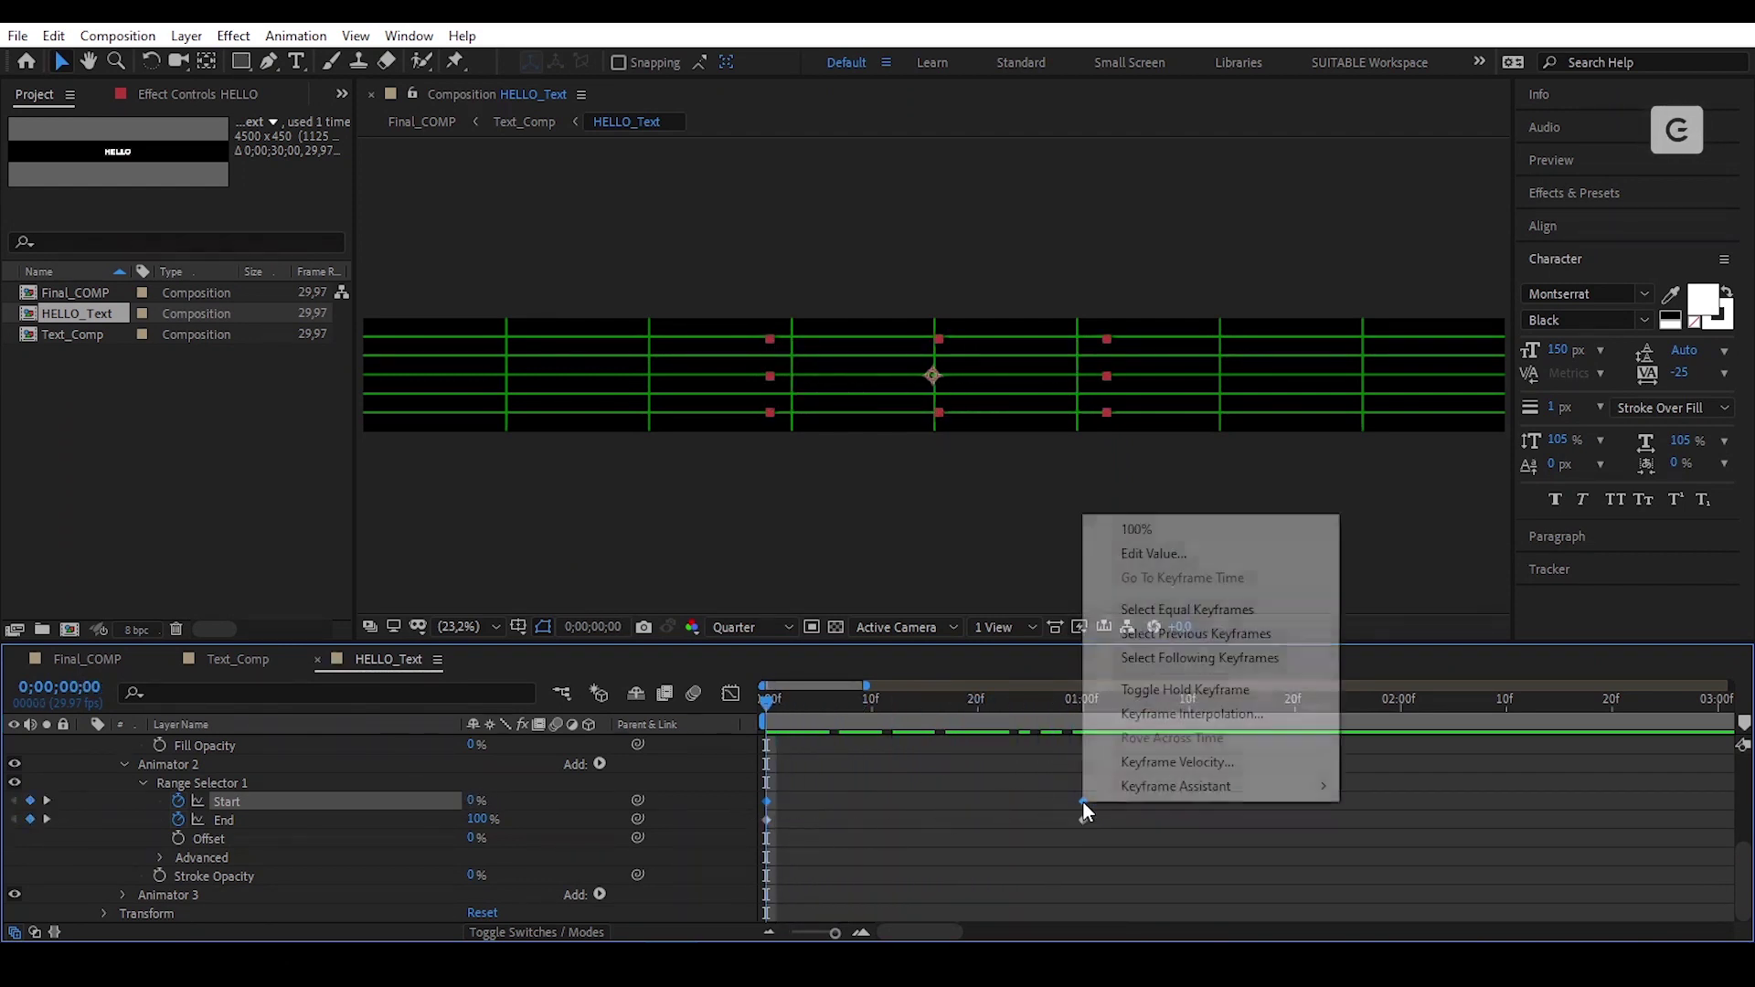
mouse_move(1245, 786)
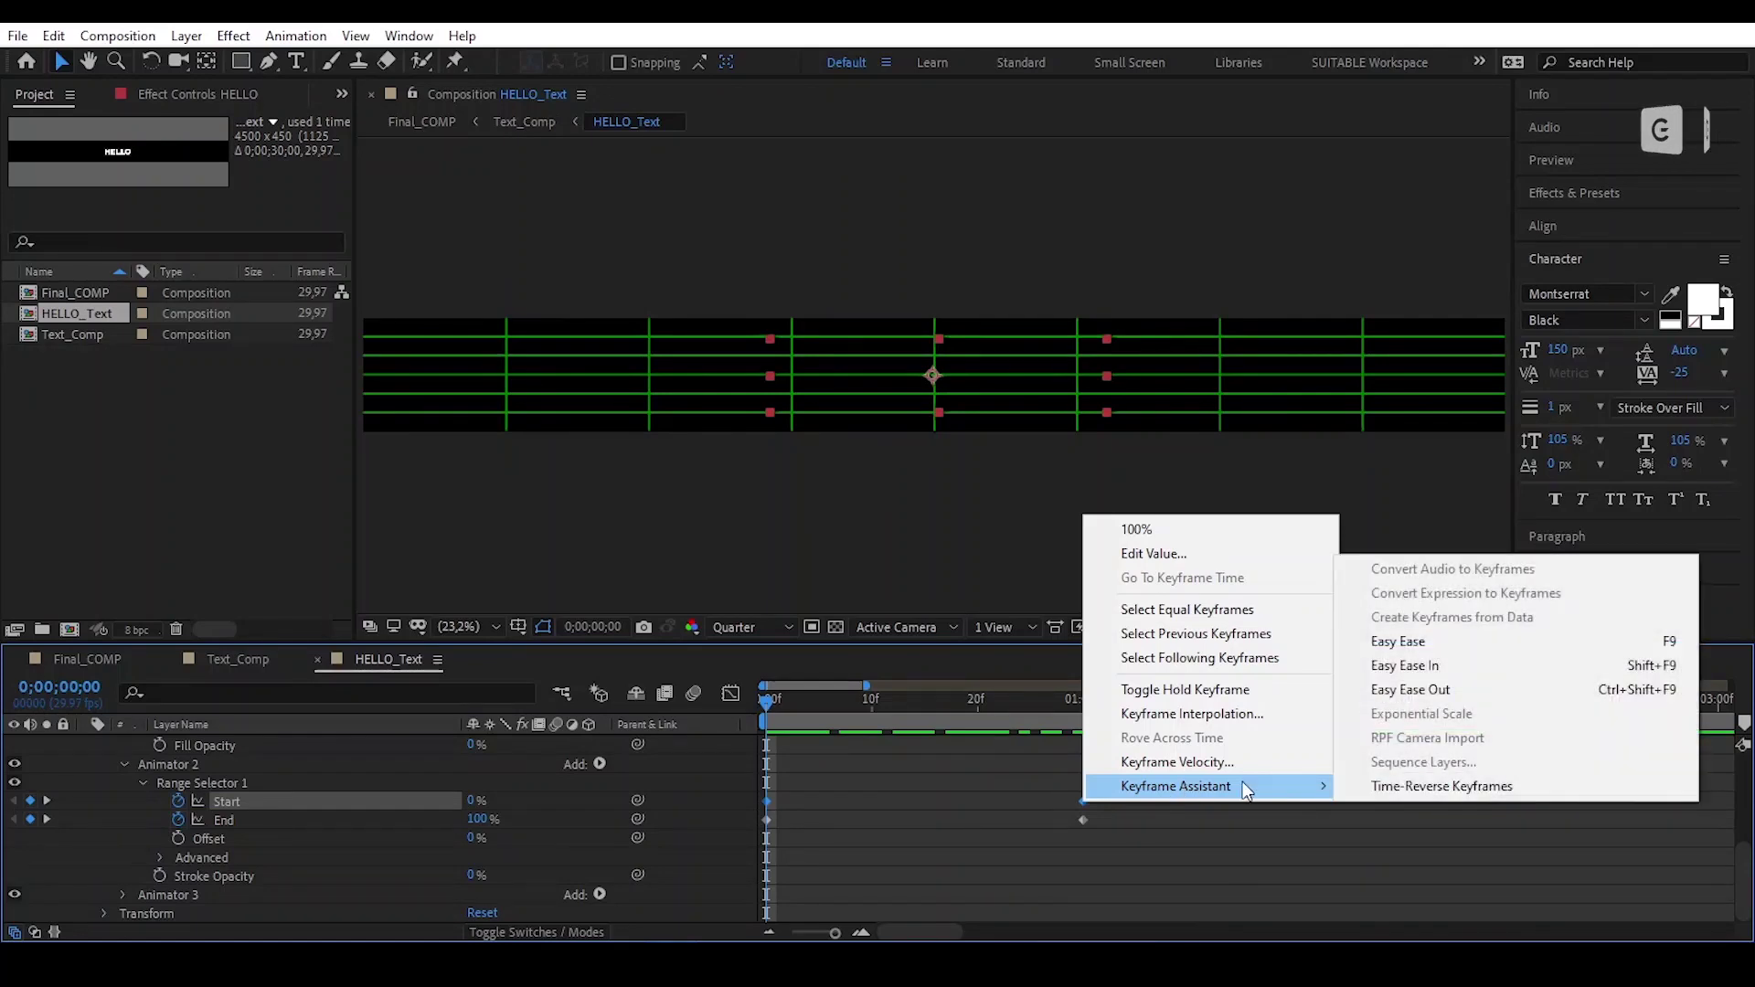
left_click(1442, 642)
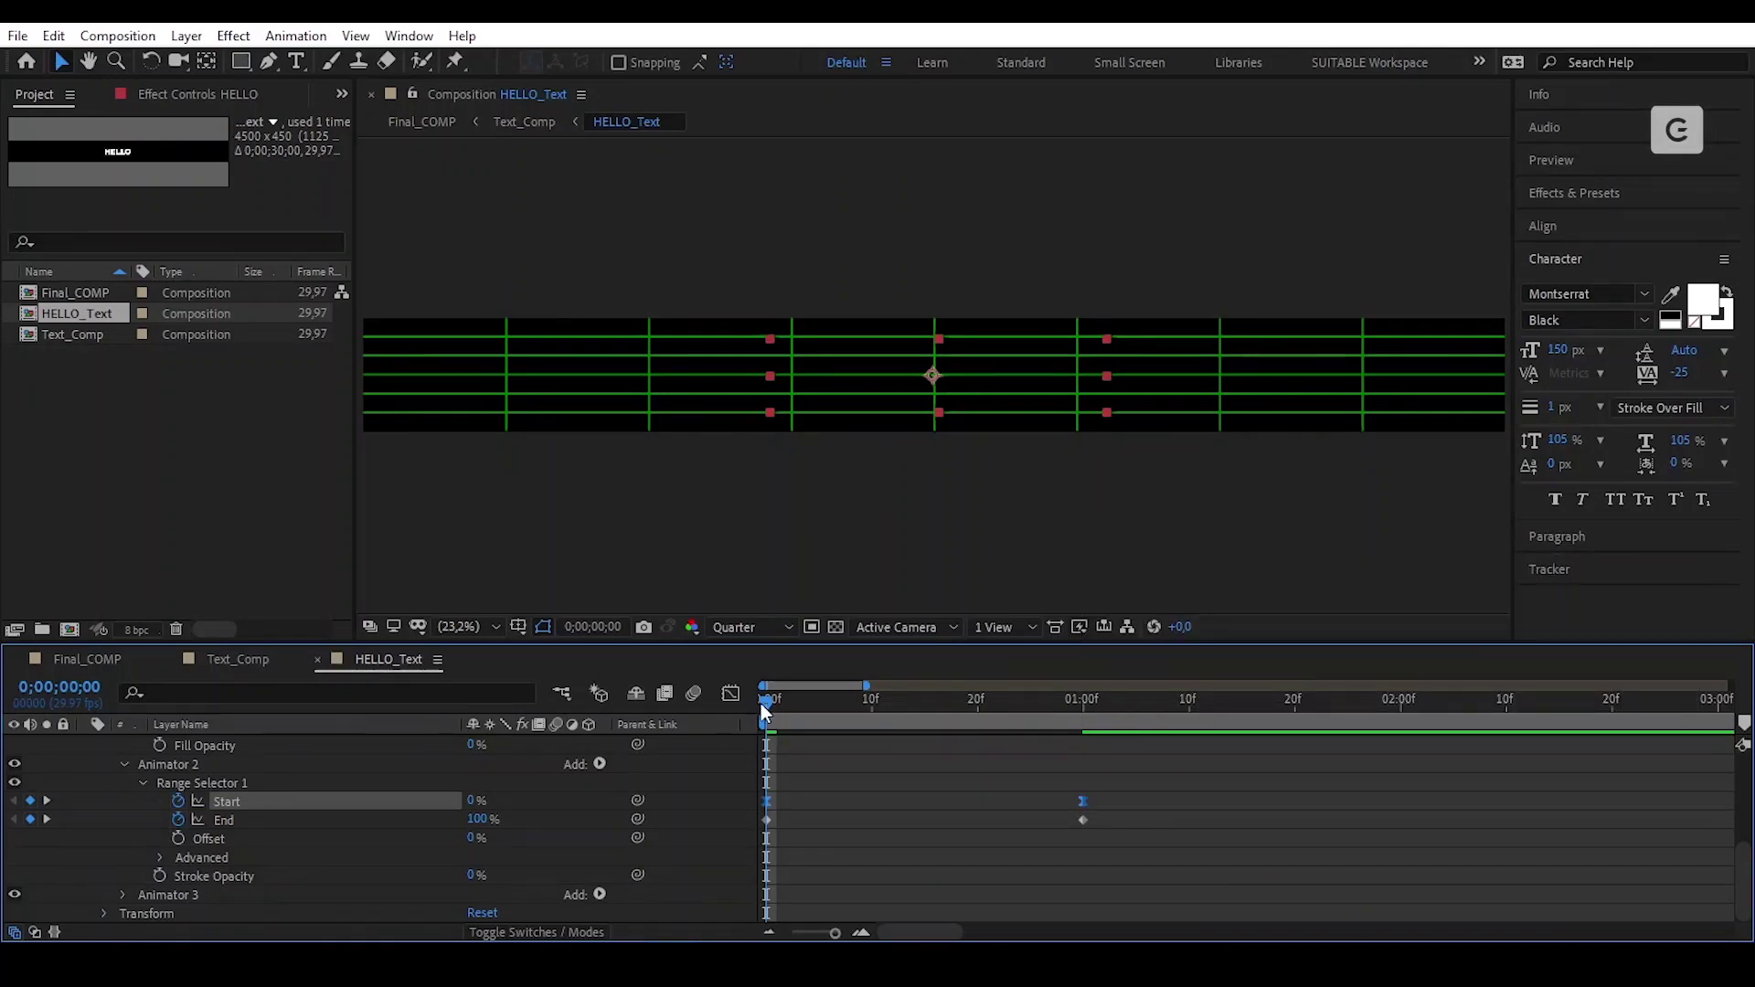
left_click(731, 694)
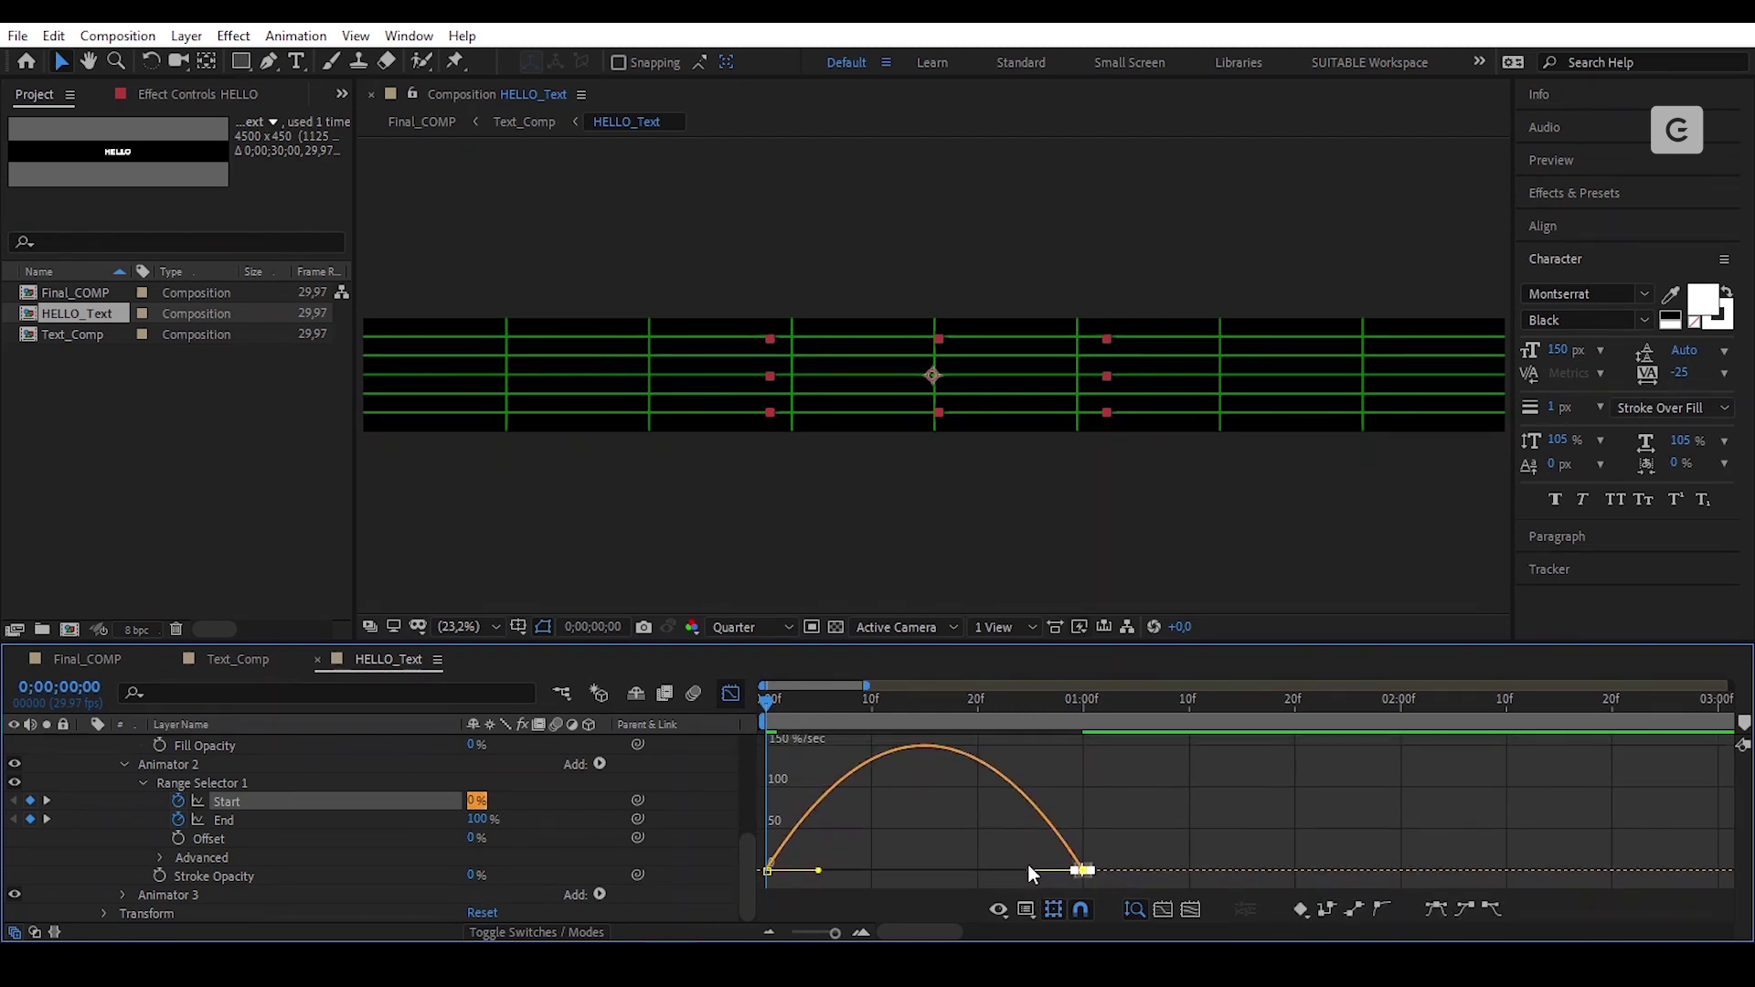
left_click_drag(1133, 797, 805, 797)
left_click(737, 699)
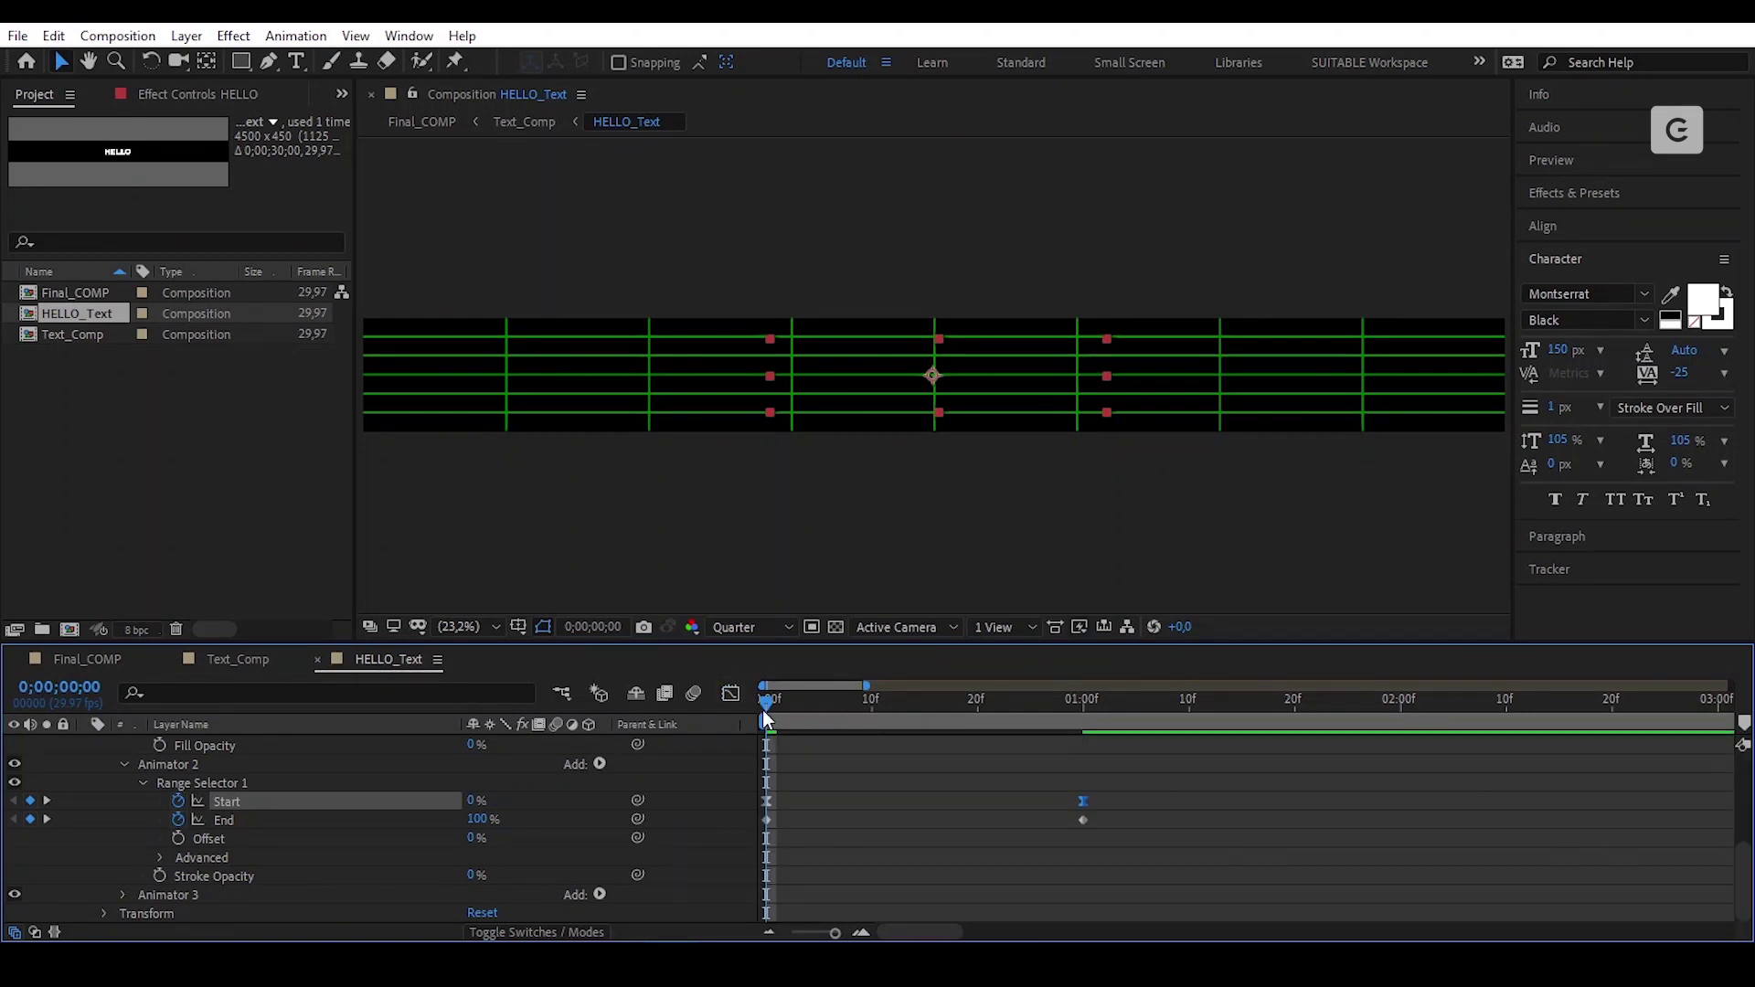
left_click(886, 801)
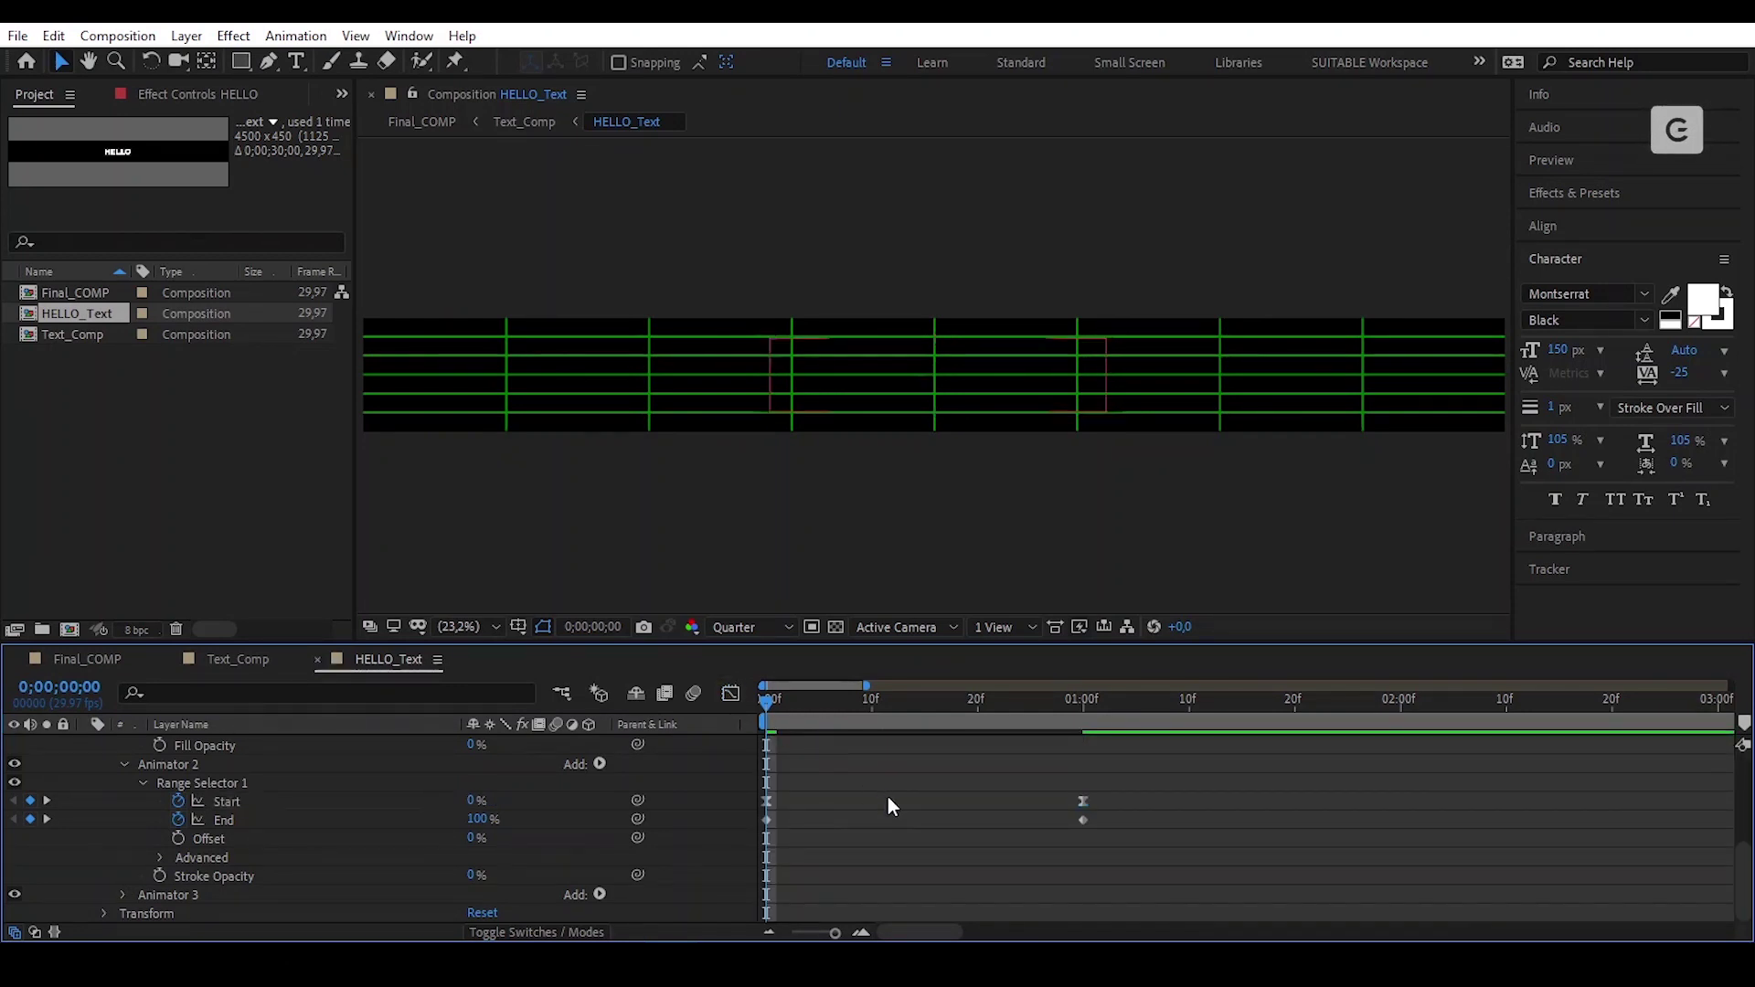
Step: Shift Animator 1's Start keyframes five frames later and scrub to preview the trailing fill
scroll(886, 801, "up", 5)
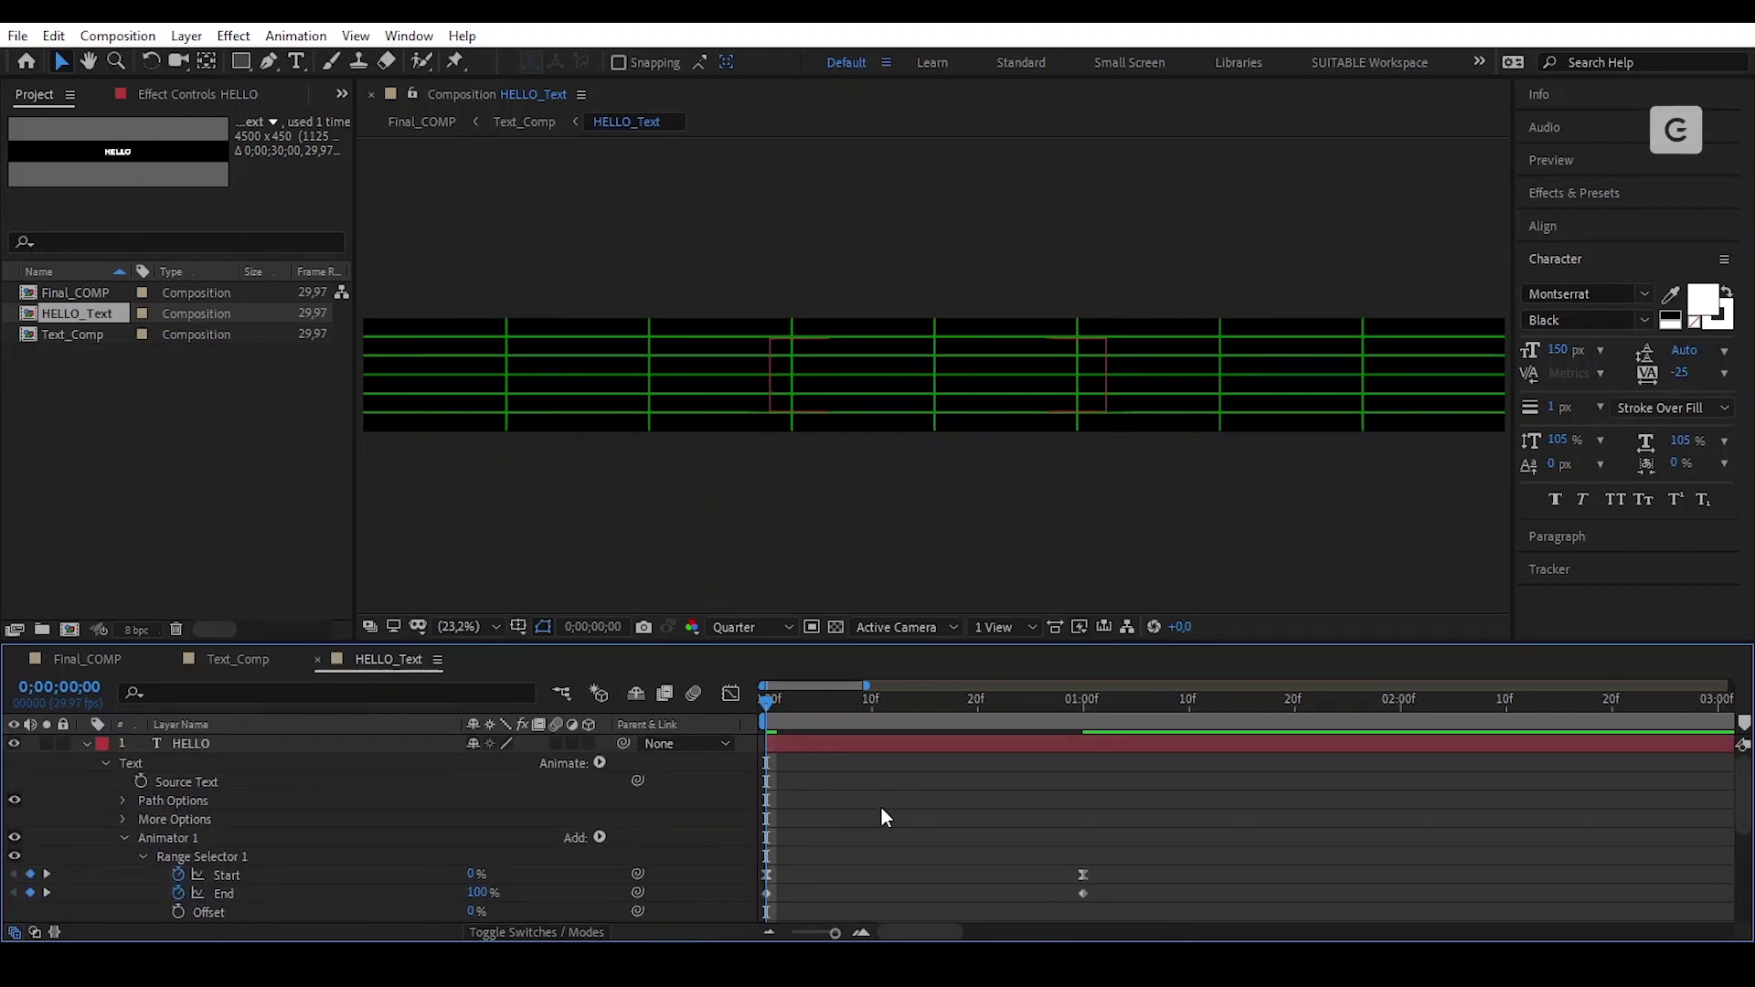
key("Page_Down")
key("Page_Down")
key("Page_Down")
key("Page_Down")
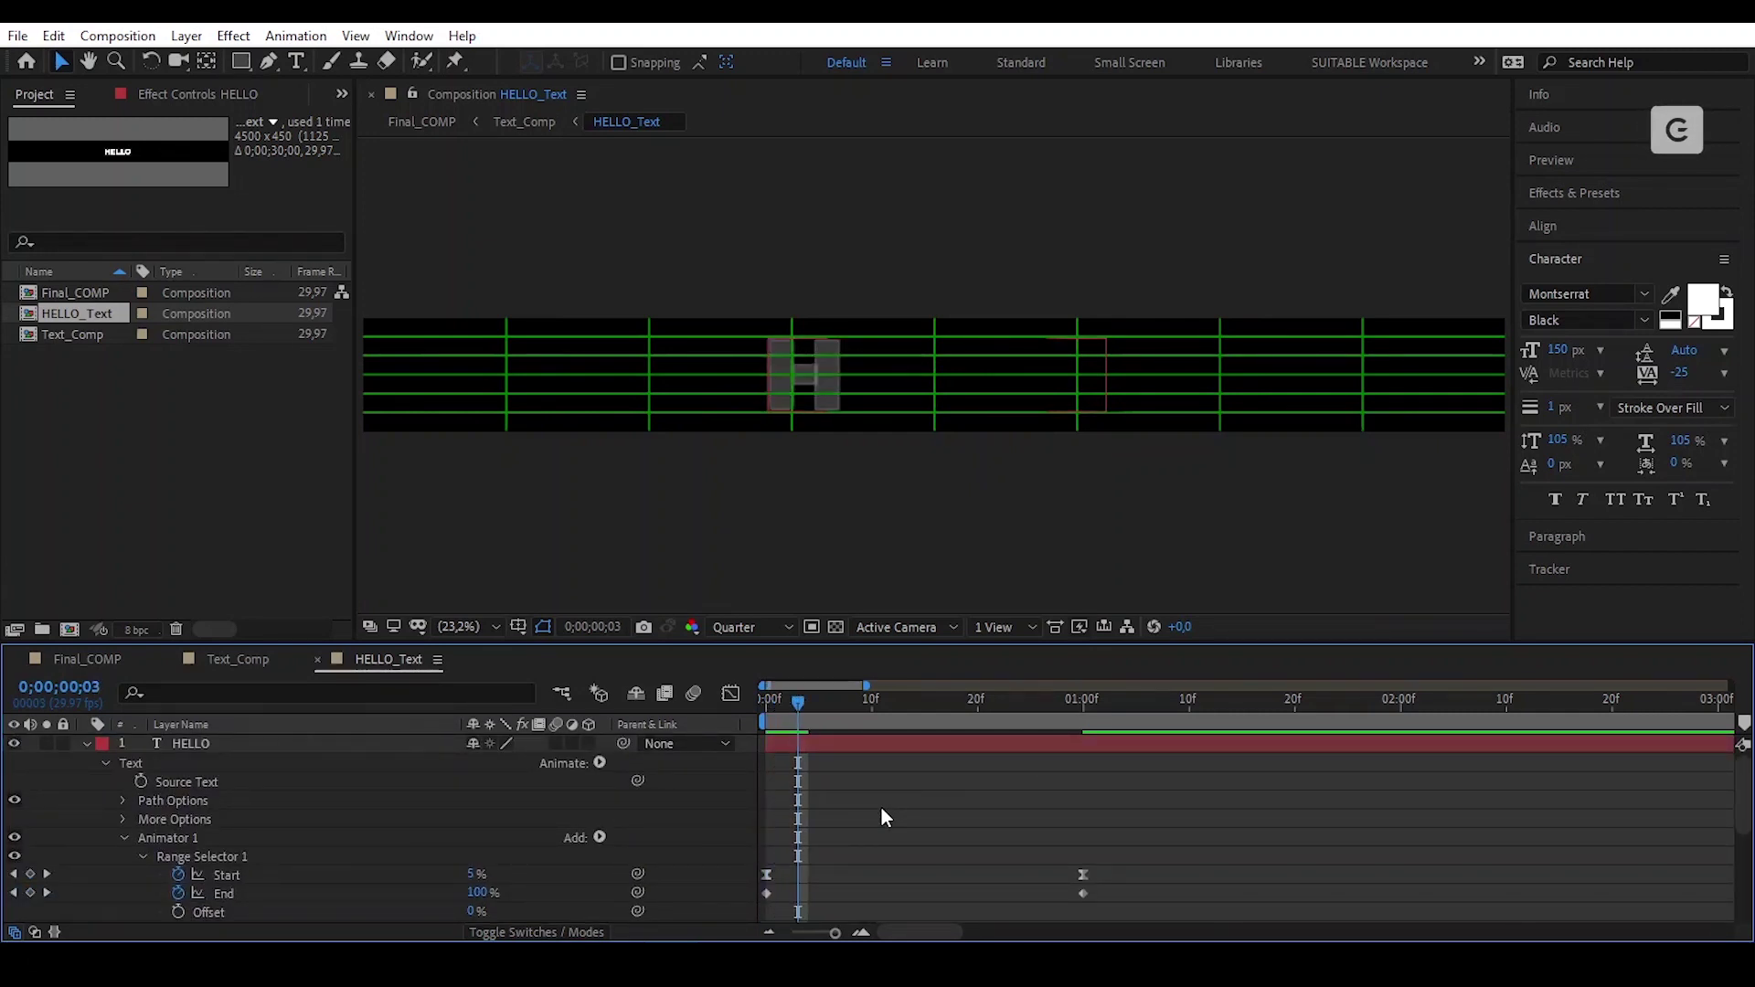
key("Page_Down")
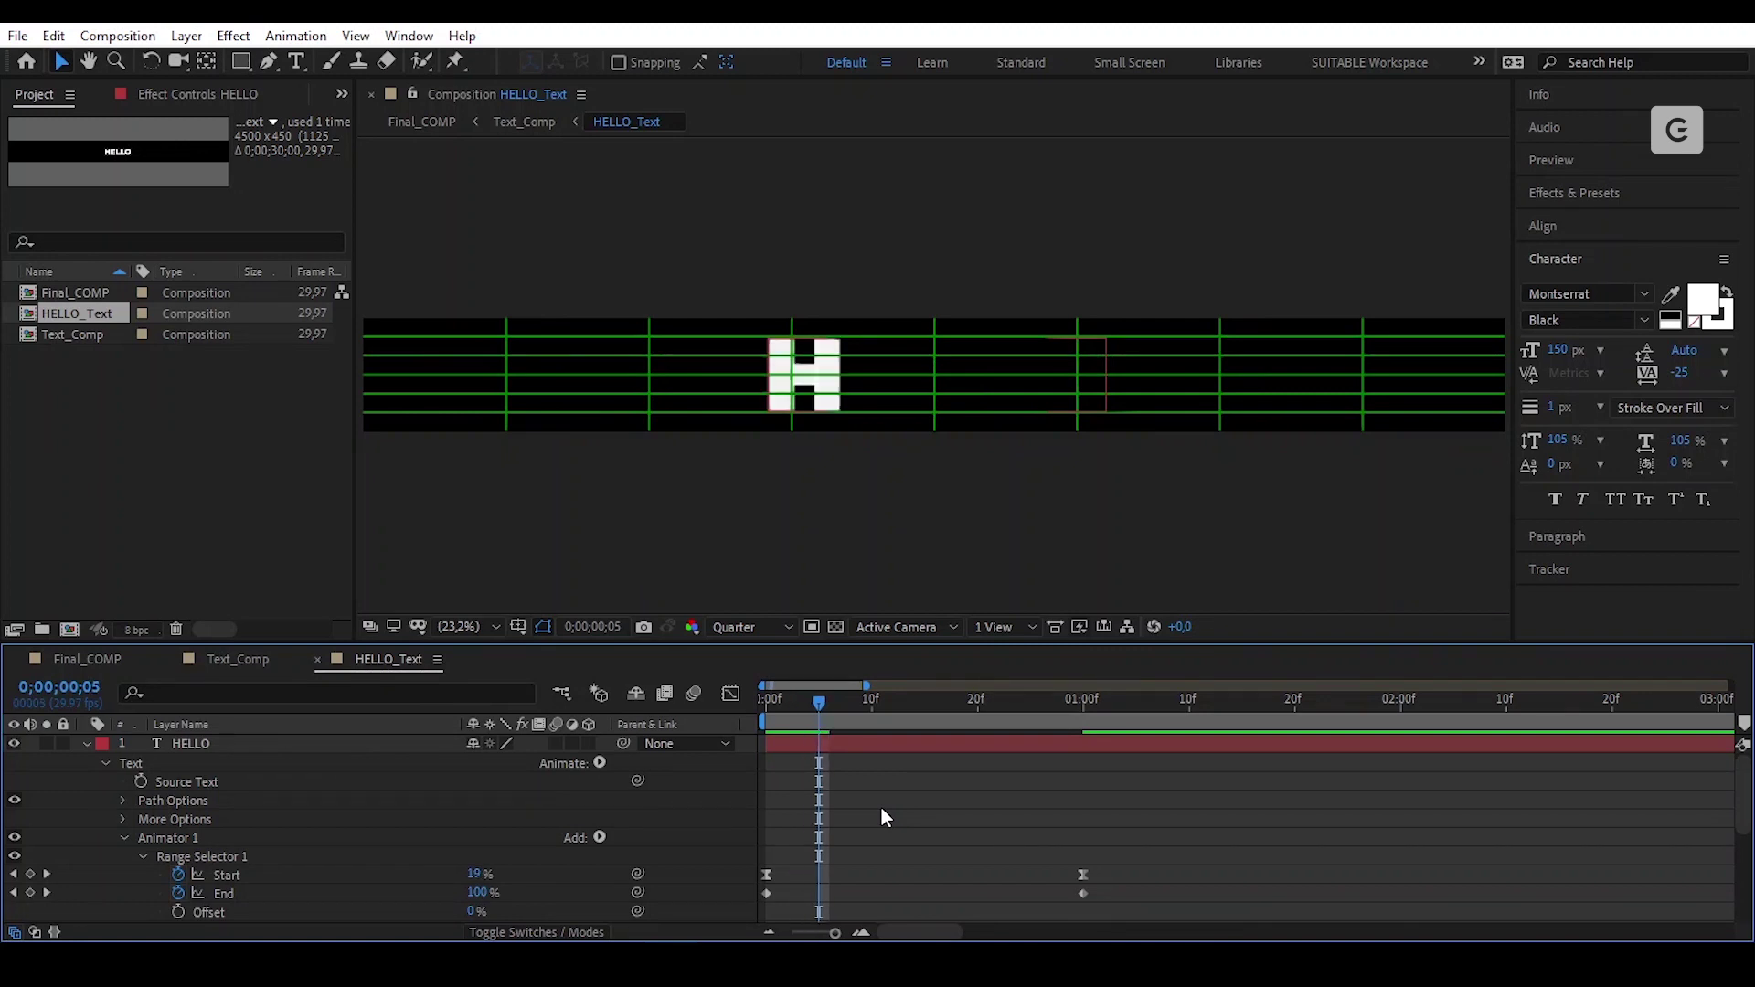
left_click_drag(1116, 853, 813, 877)
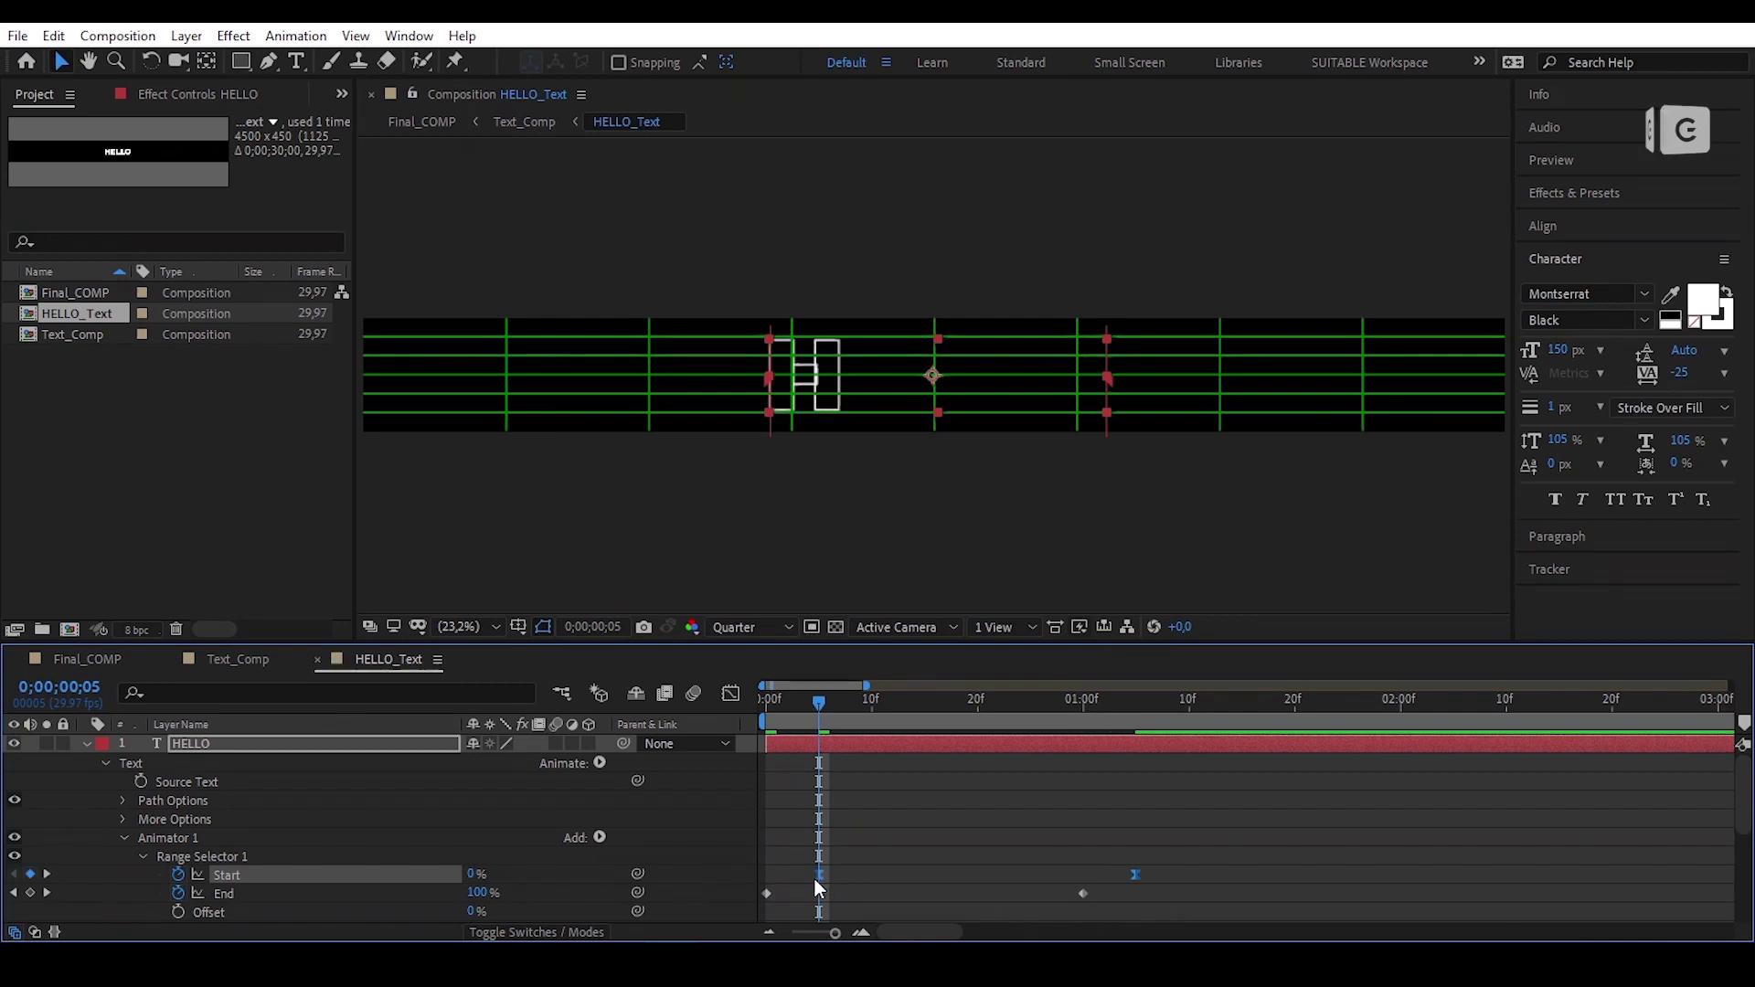
left_click(905, 861)
scroll(904, 860, "down", 3)
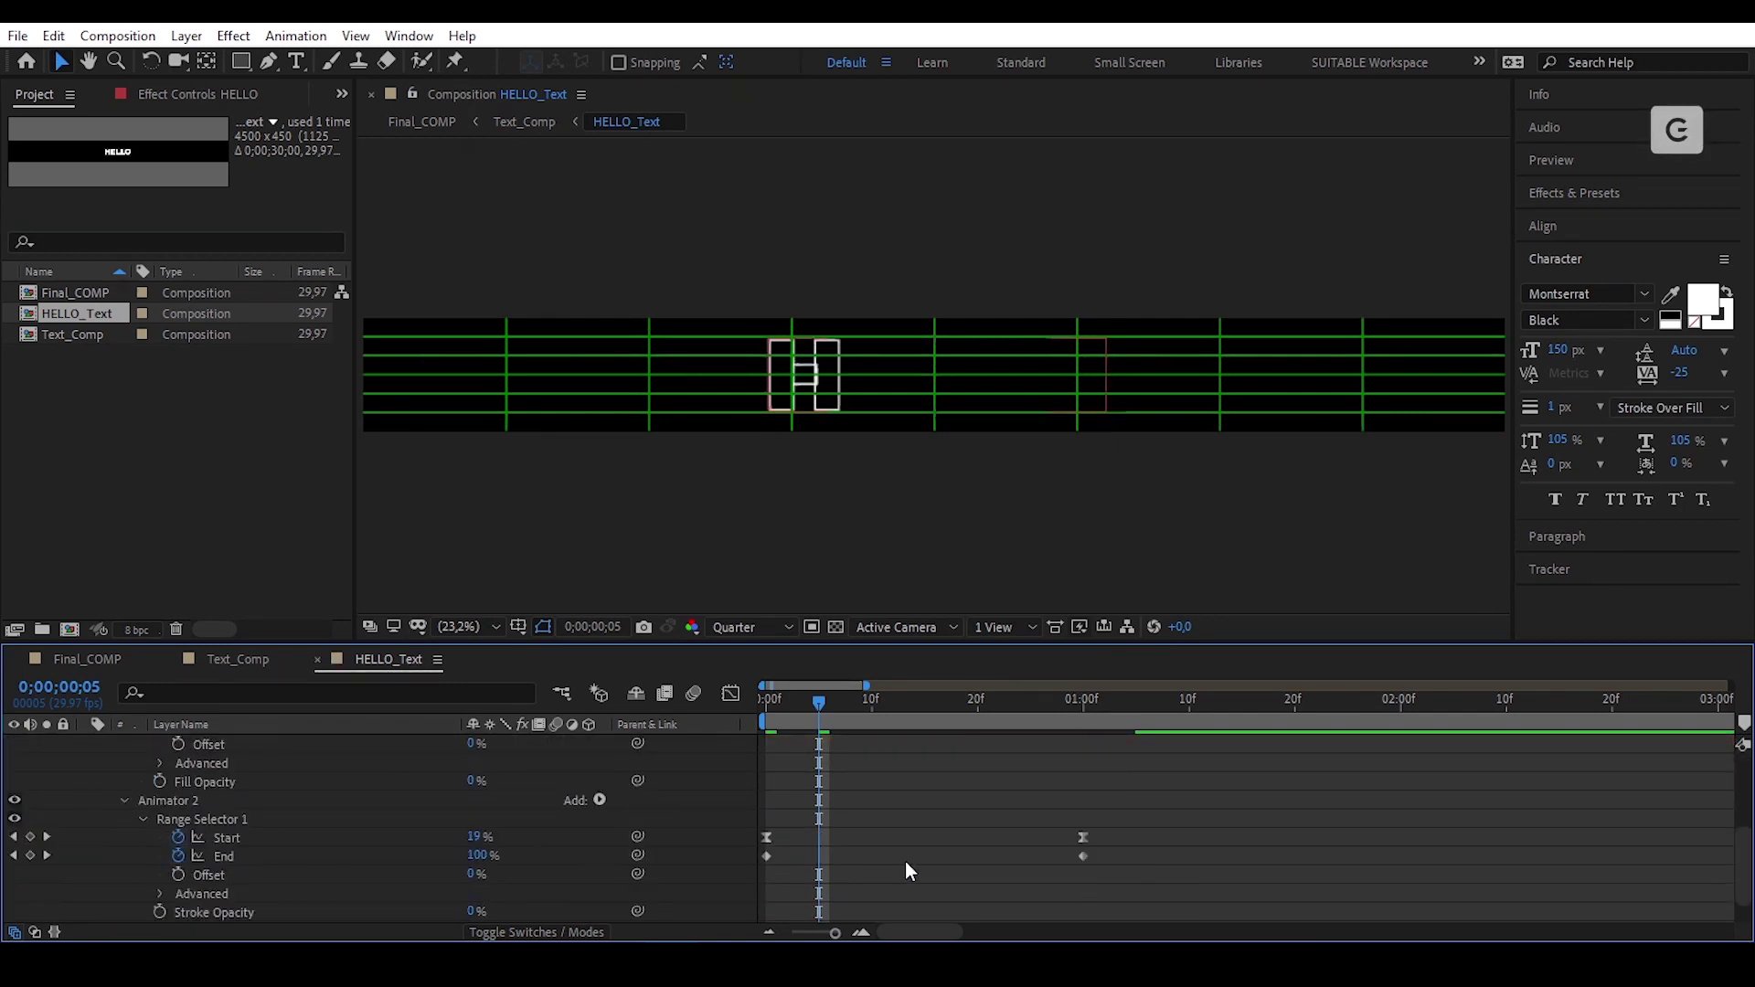
left_click_drag(804, 714, 771, 780)
left_click_drag(853, 779, 1086, 814)
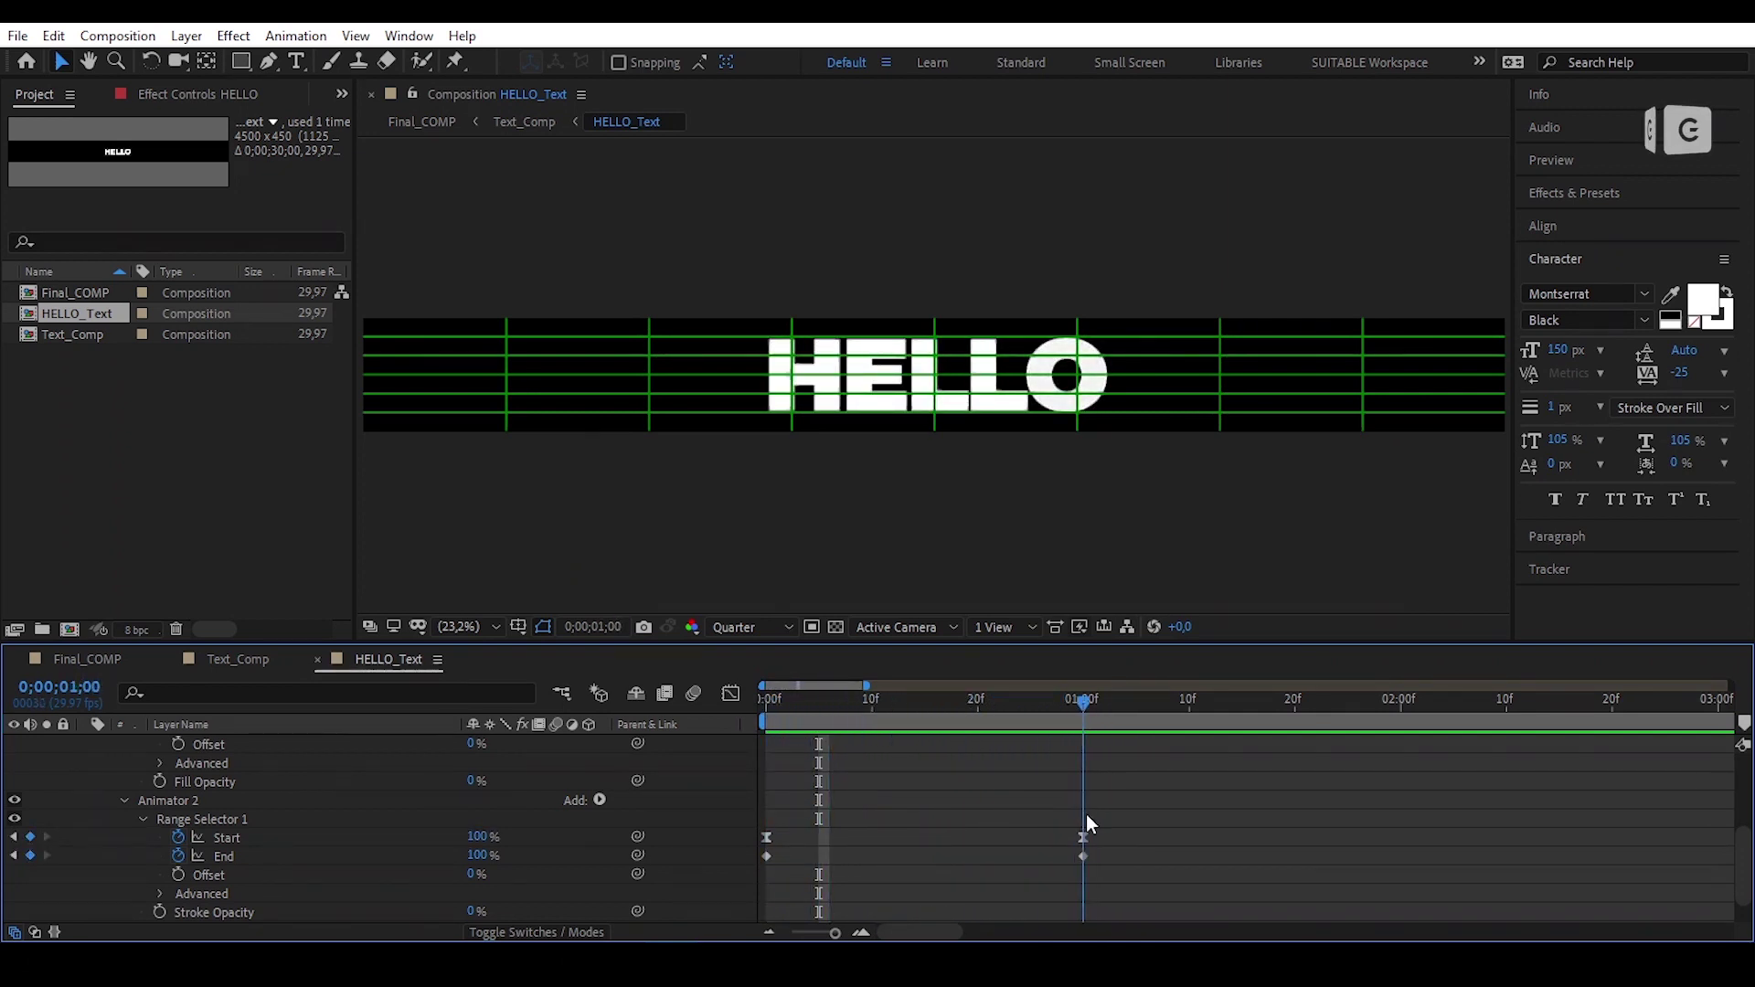
Step: Move both animators' End keyframe pairs so they begin at 0;00;01;15
scroll(1086, 814, "up", 3)
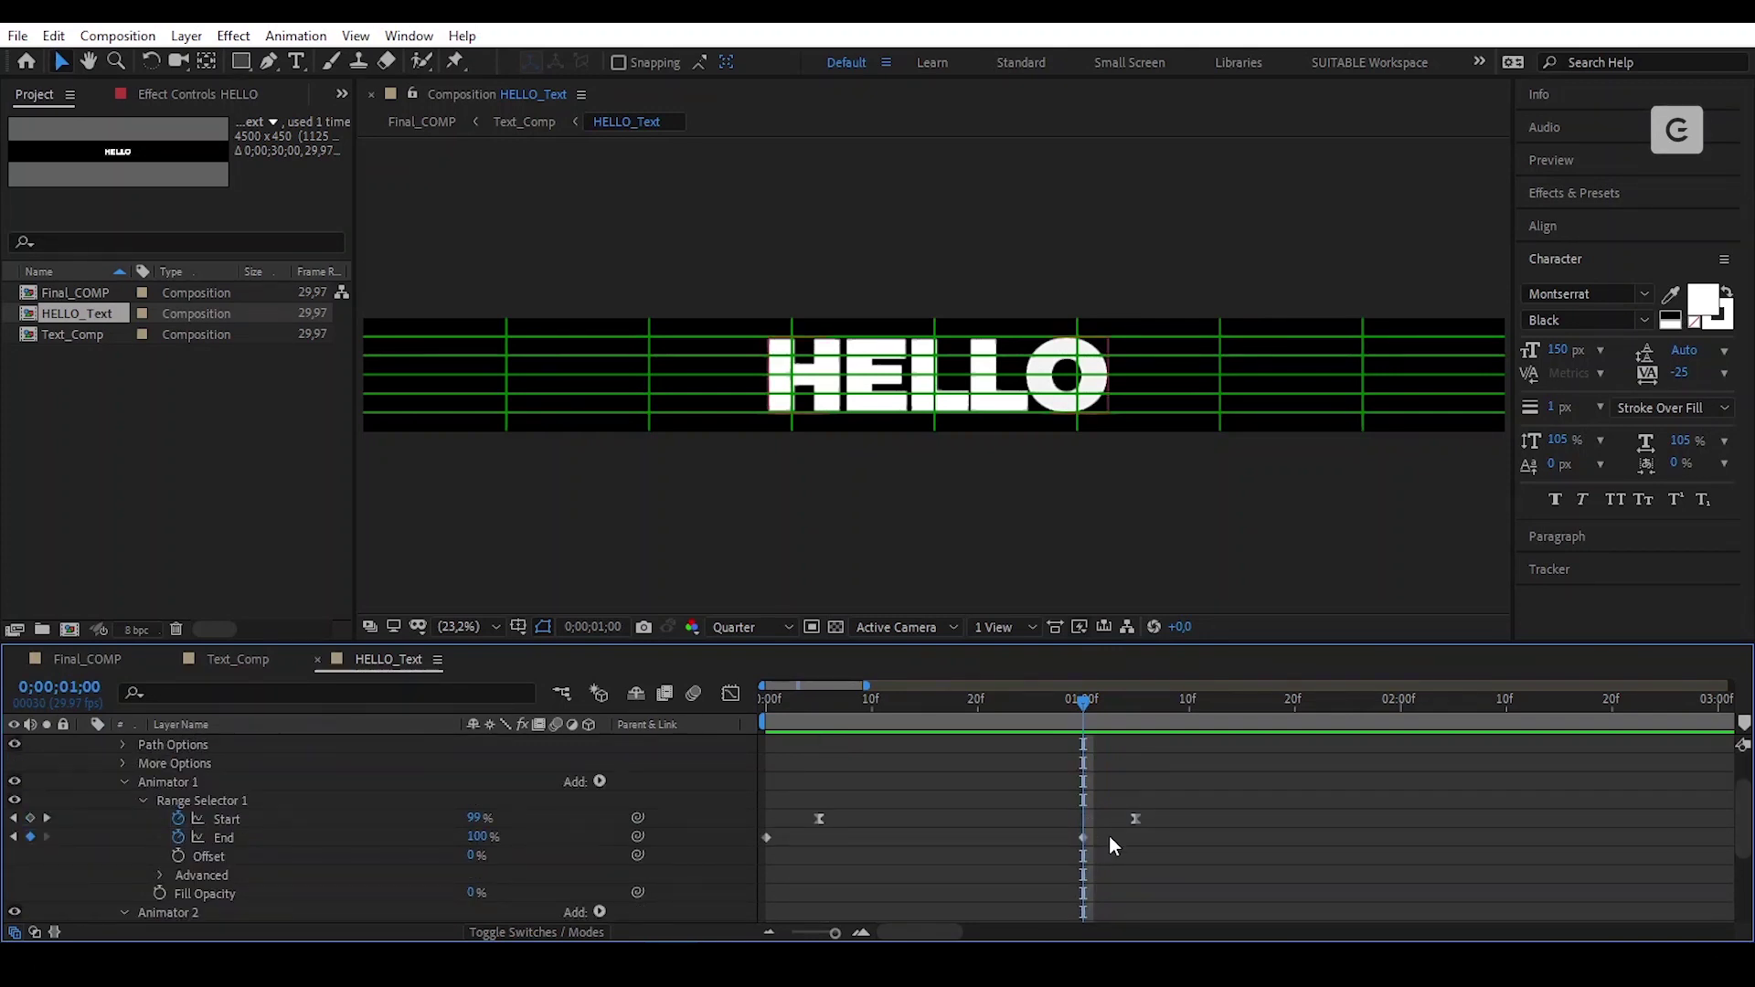
key("minus")
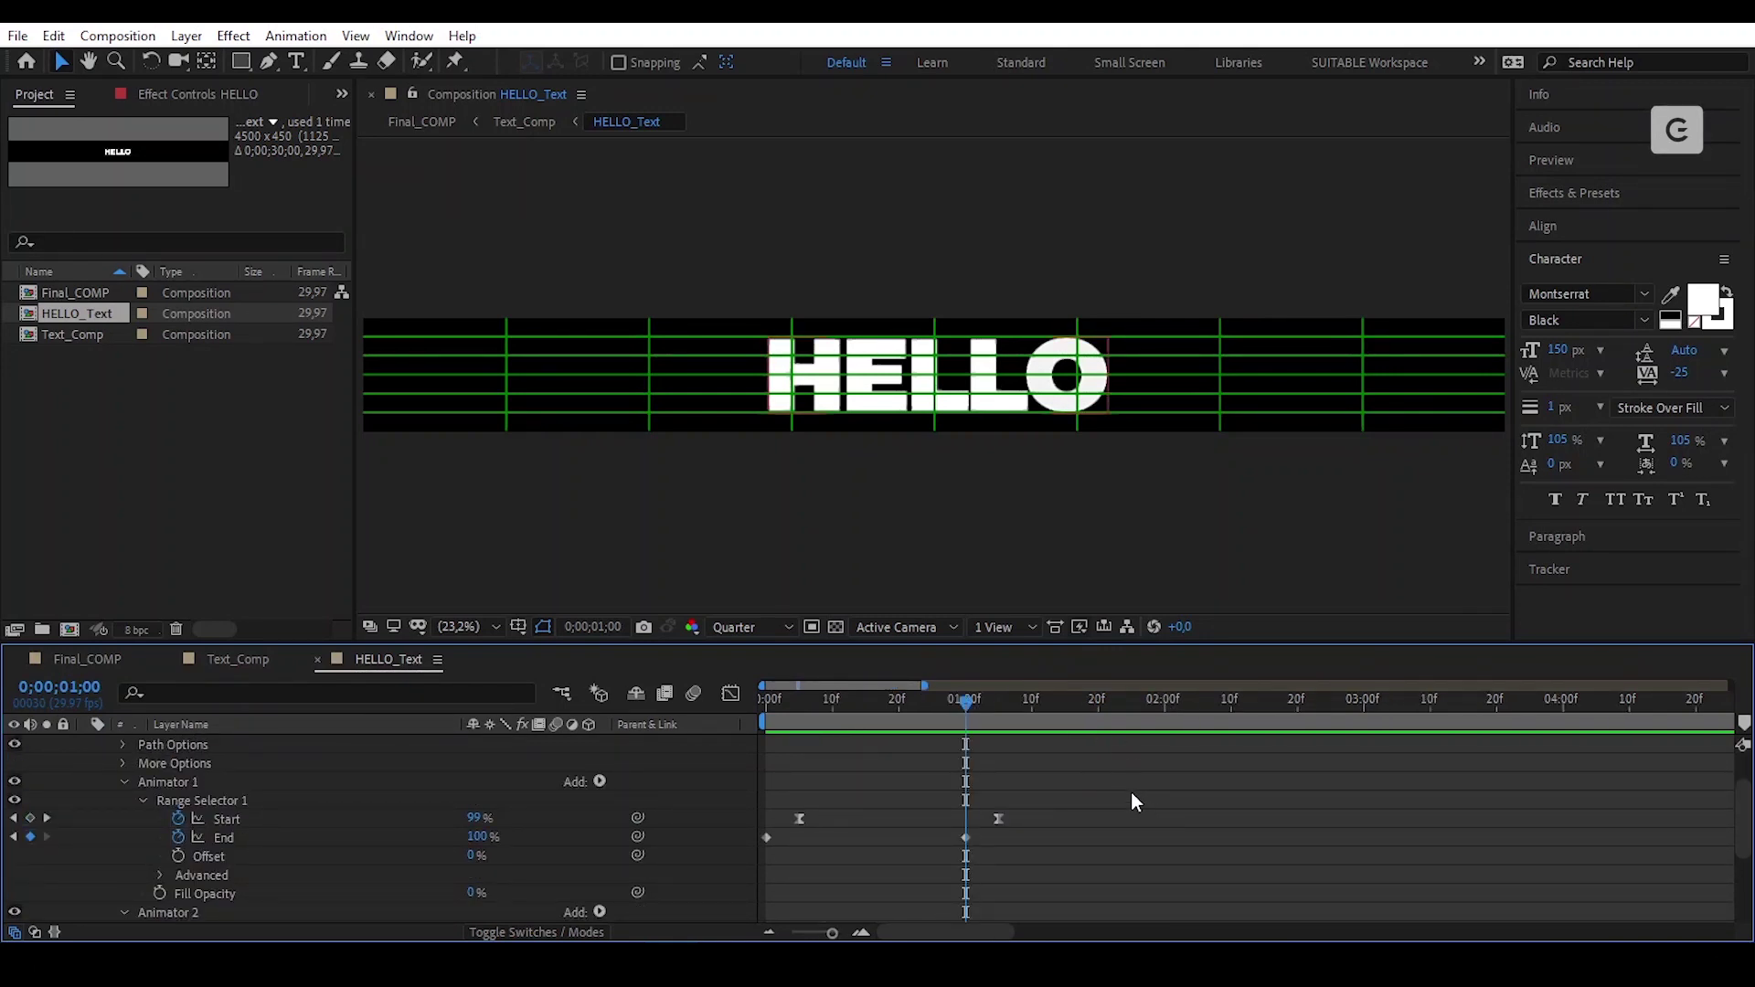
left_click_drag(967, 700, 1068, 740)
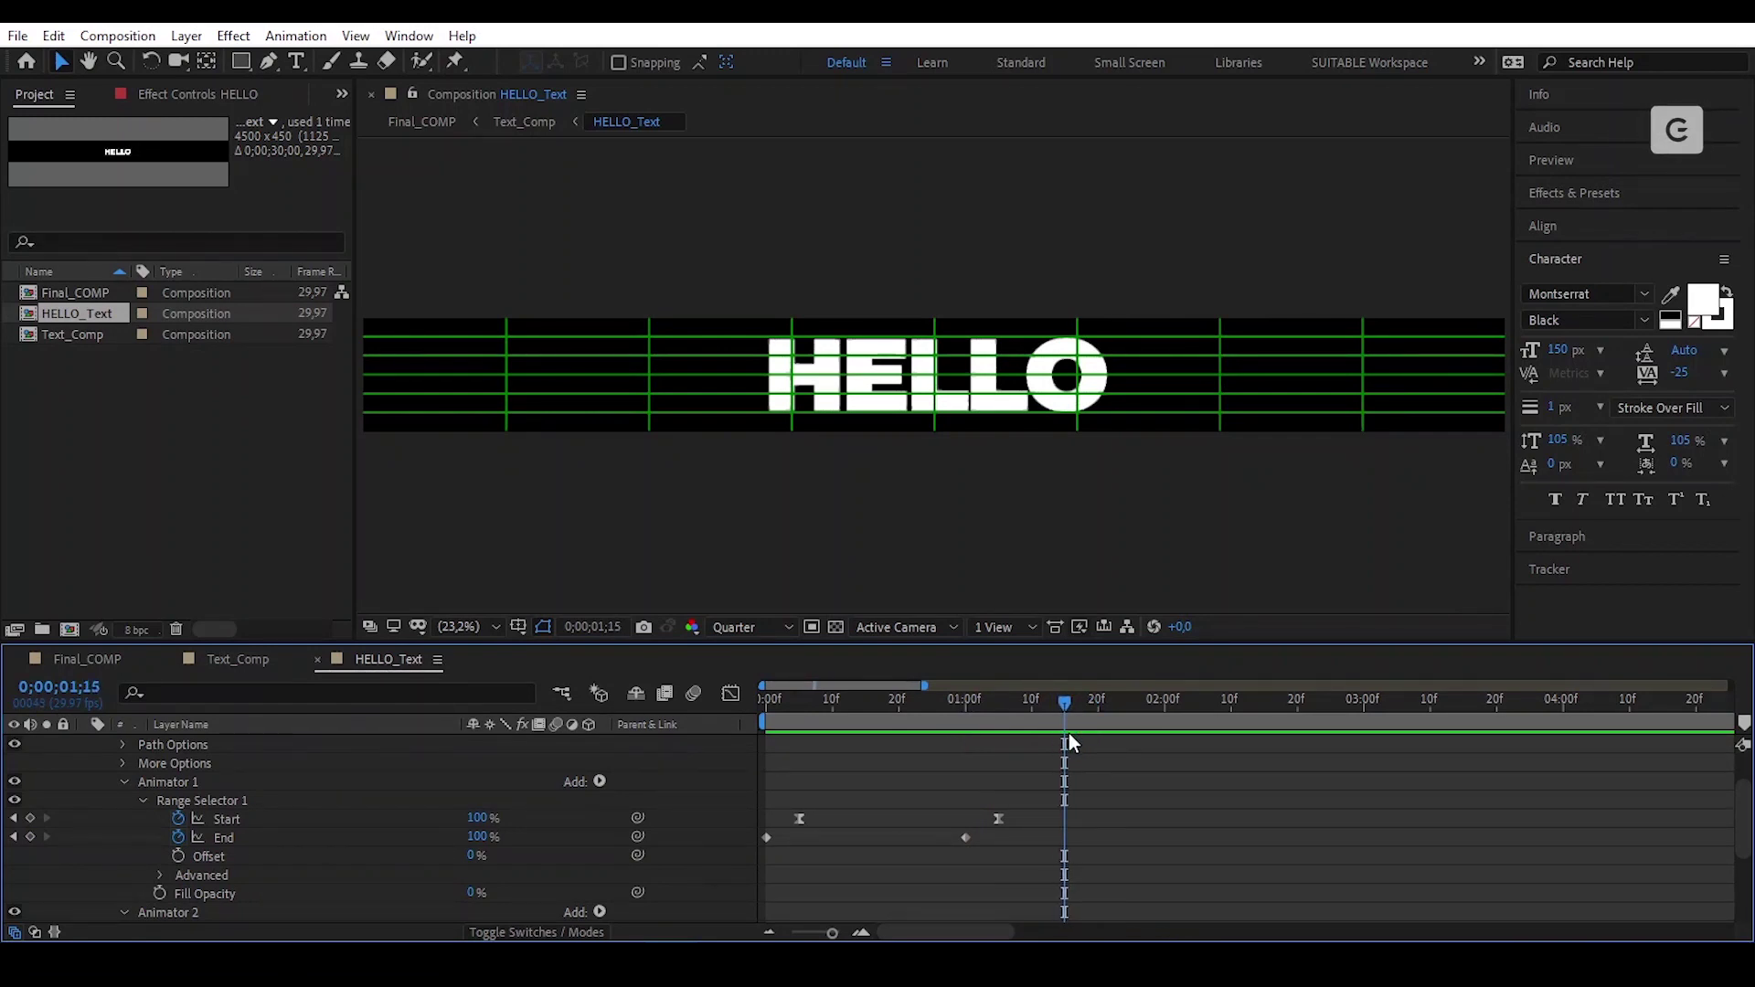
scroll(1057, 769, "down", 3)
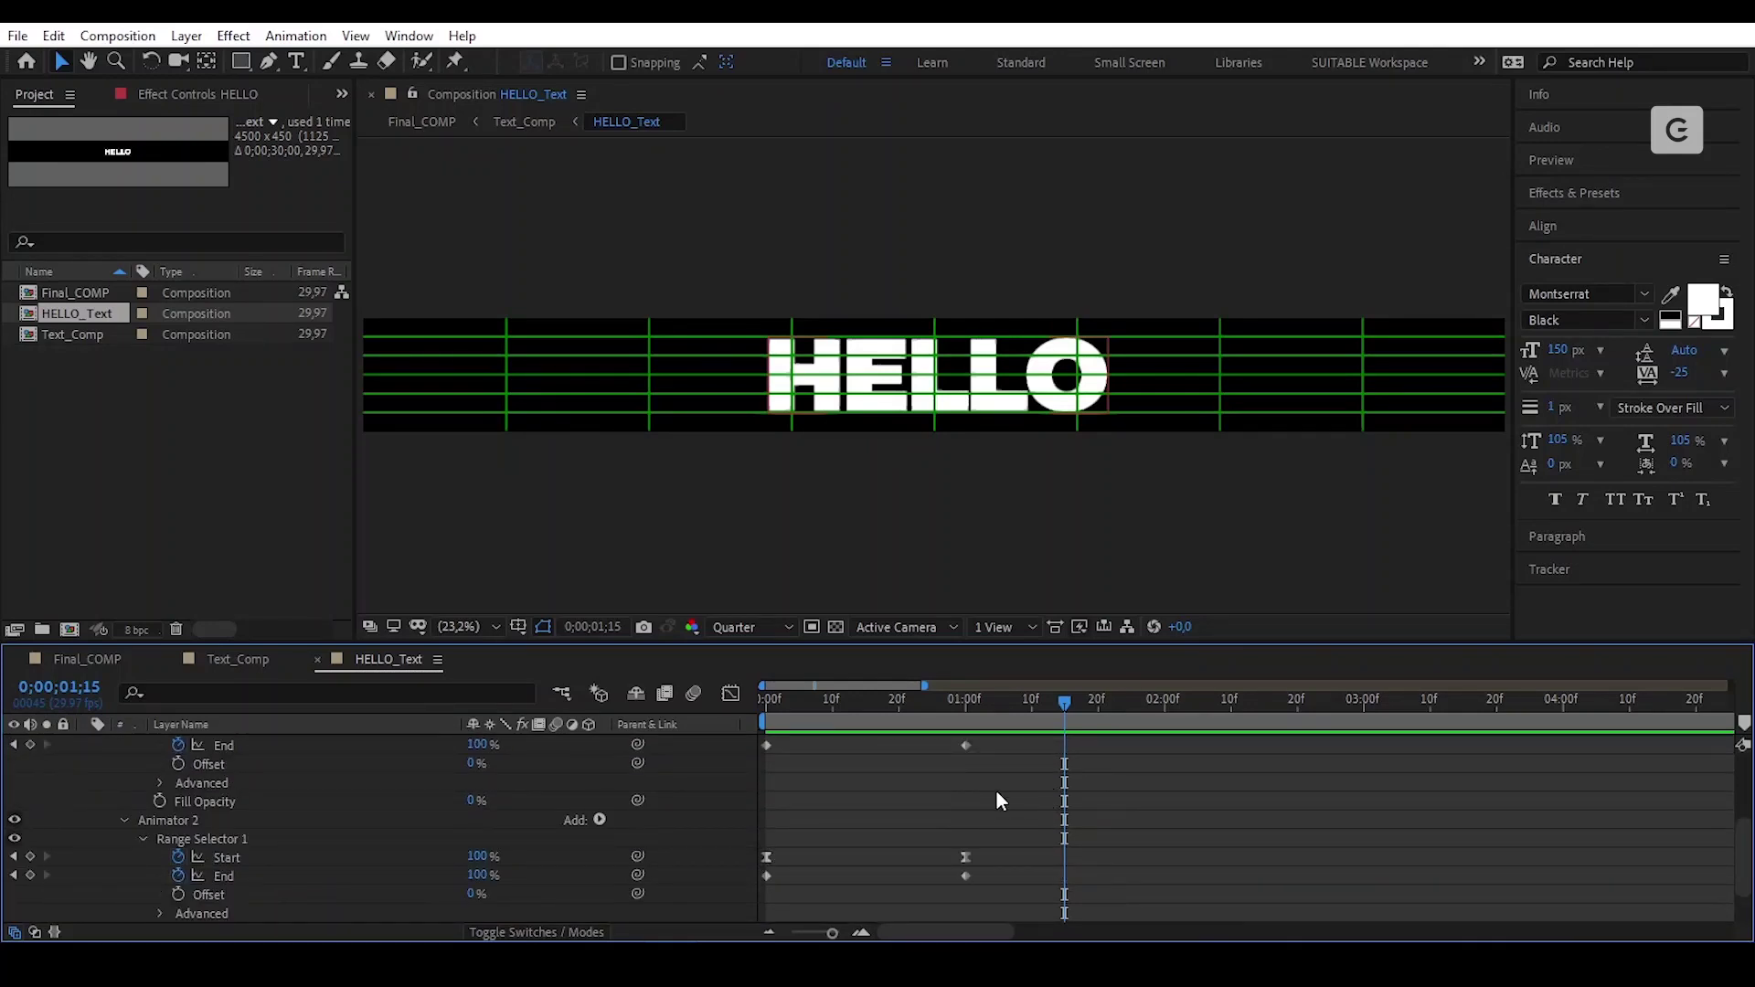
left_click_drag(985, 742, 739, 755)
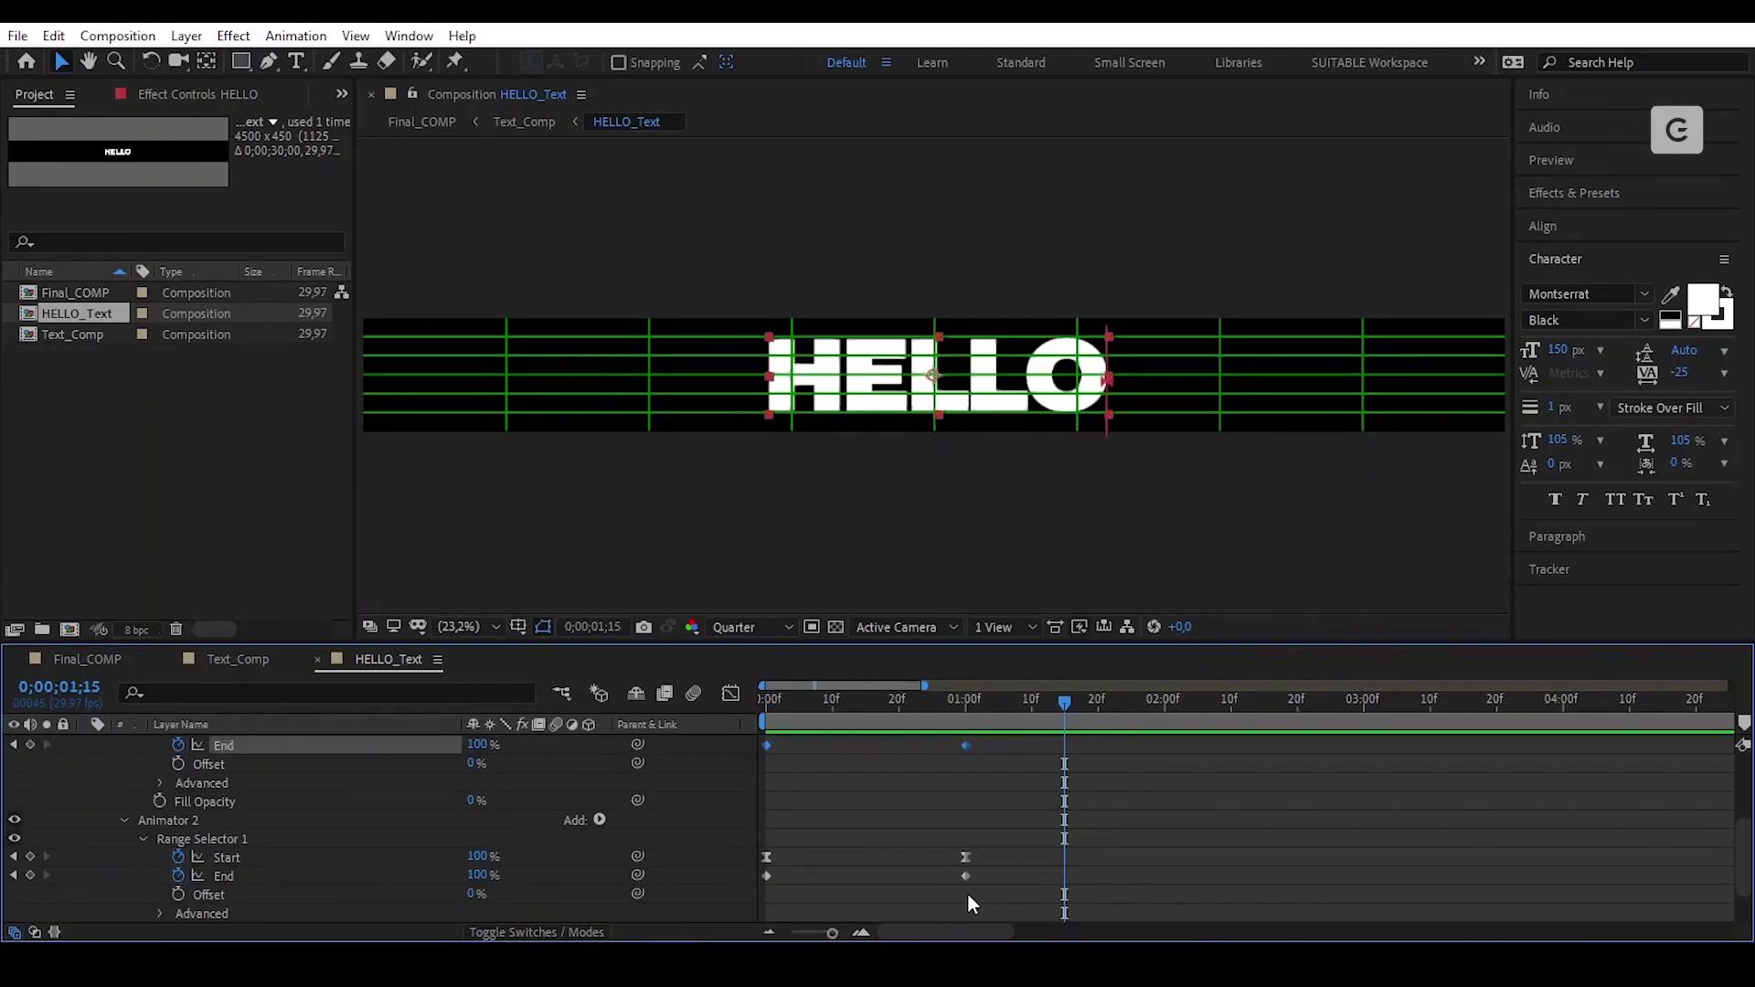
left_click_drag(974, 878, 1058, 912)
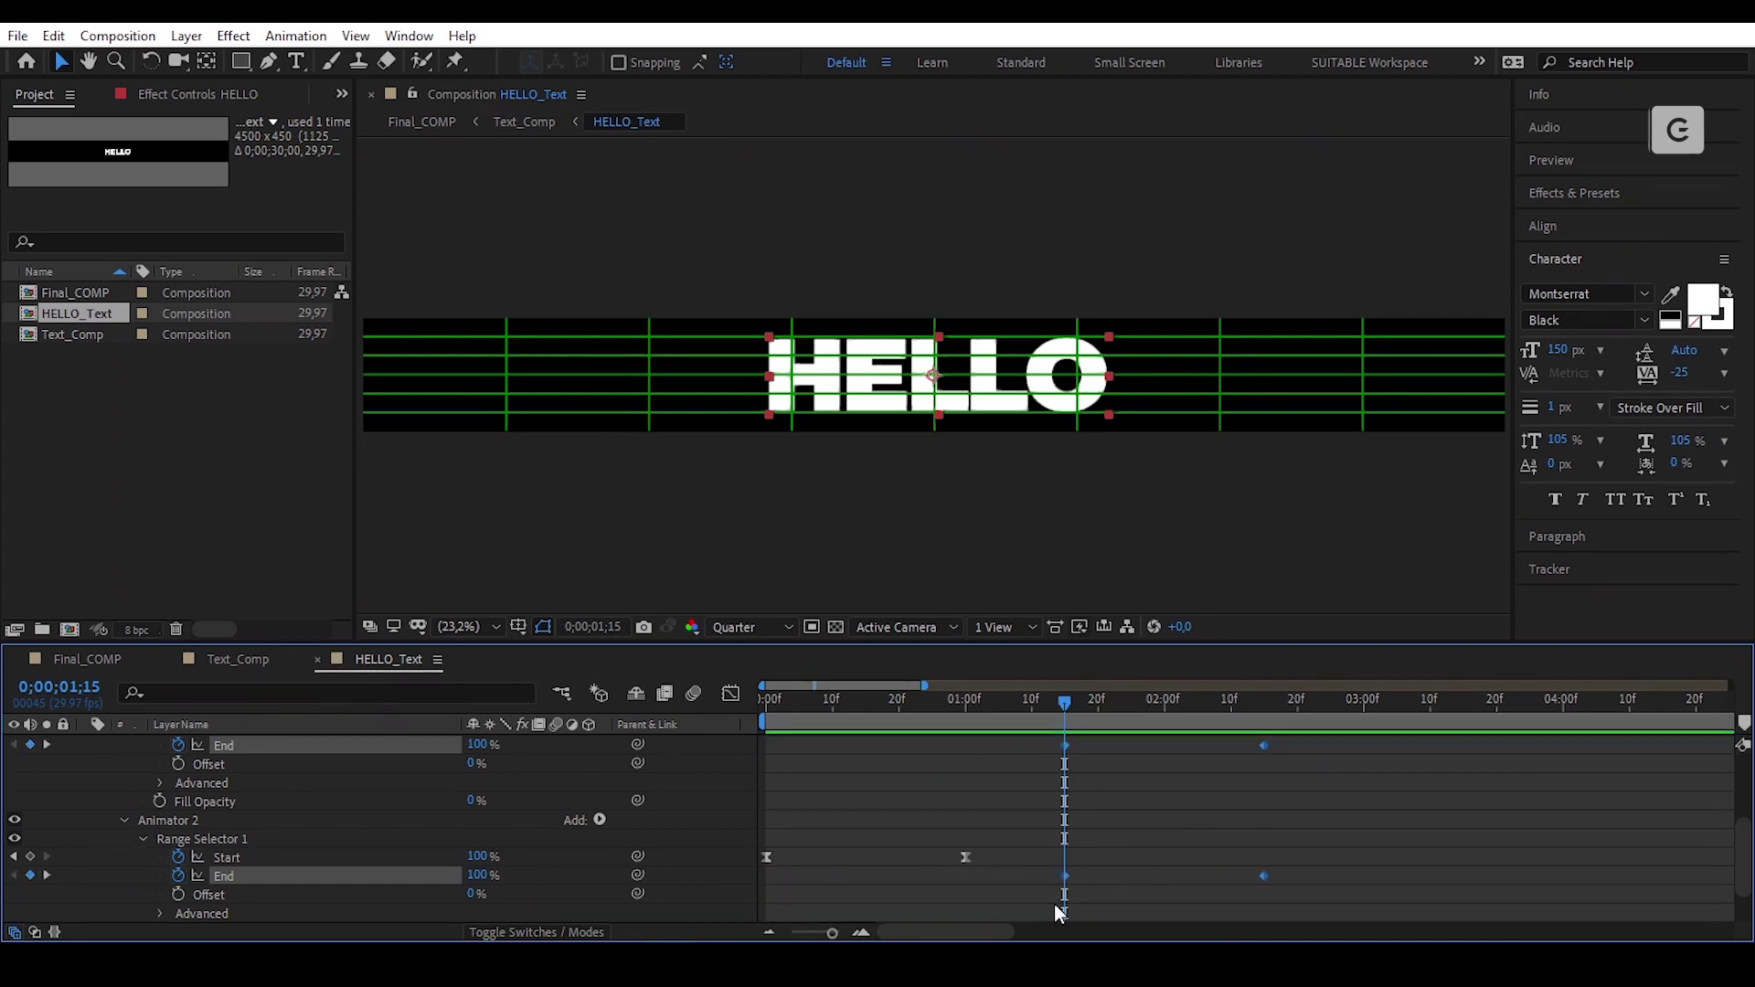
Step: Set Animator 1 and Animator 2 End values to 0% at 1;15, then select the End keyframes
left_click(1184, 834)
scroll(1057, 834, "up", 3)
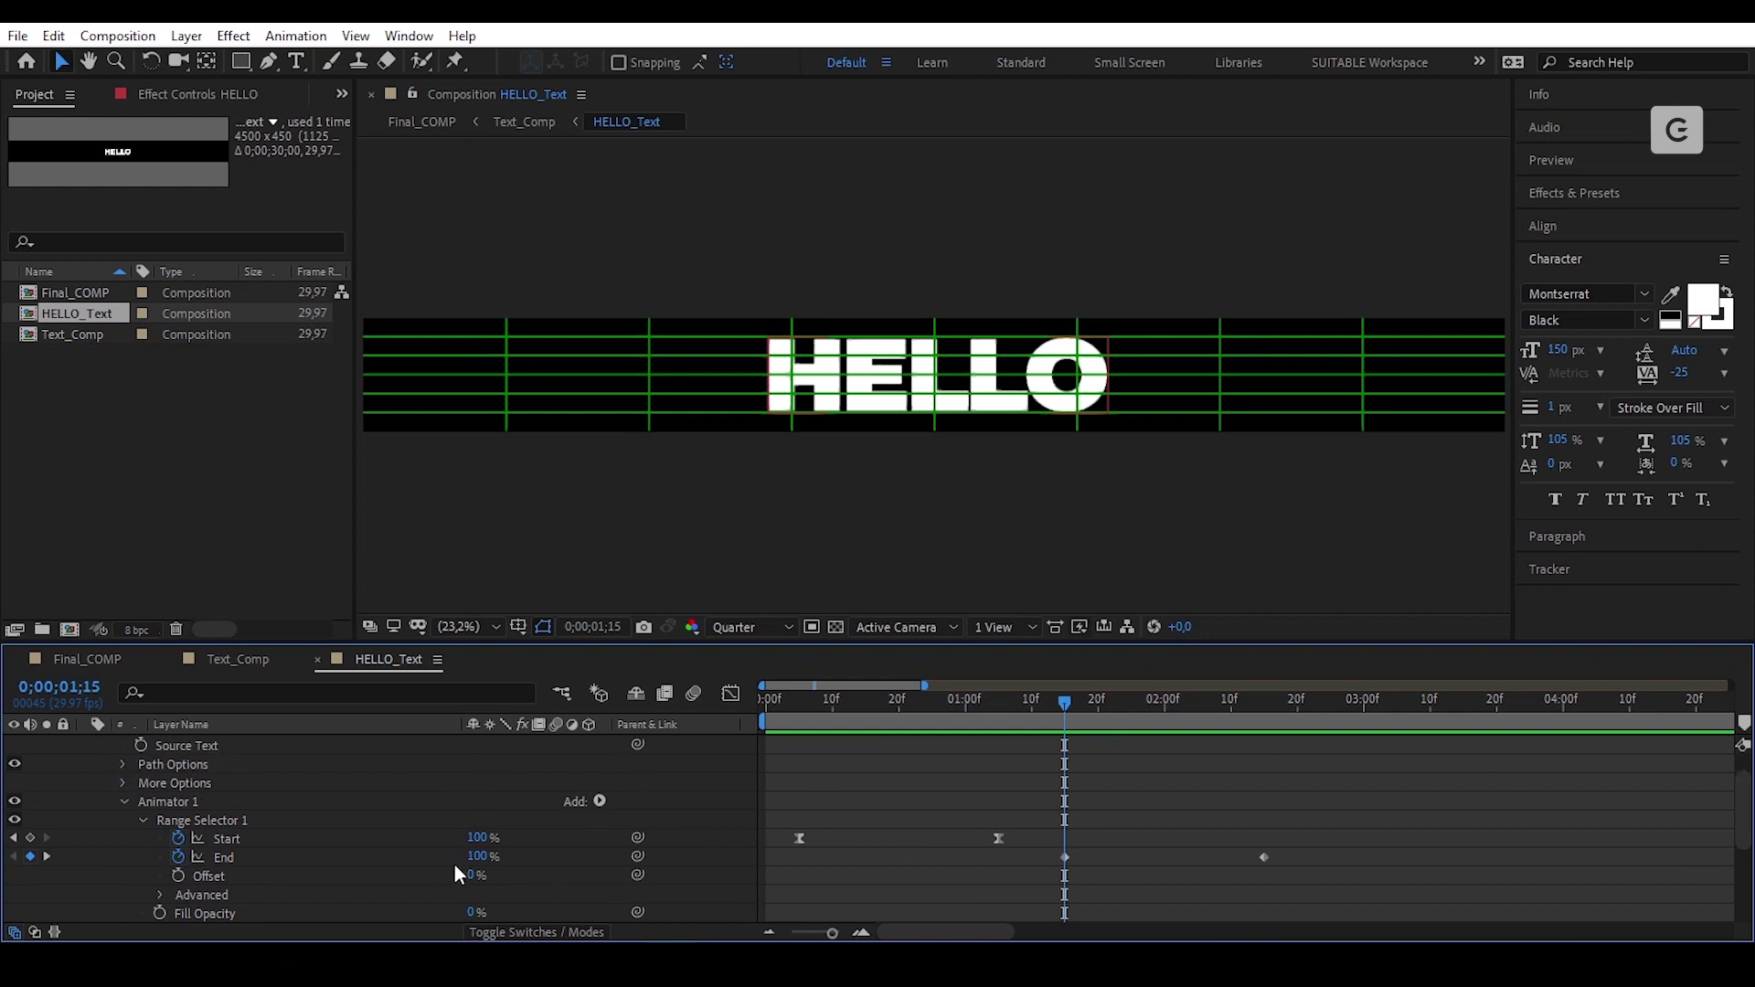
left_click_drag(478, 857, 651, 849)
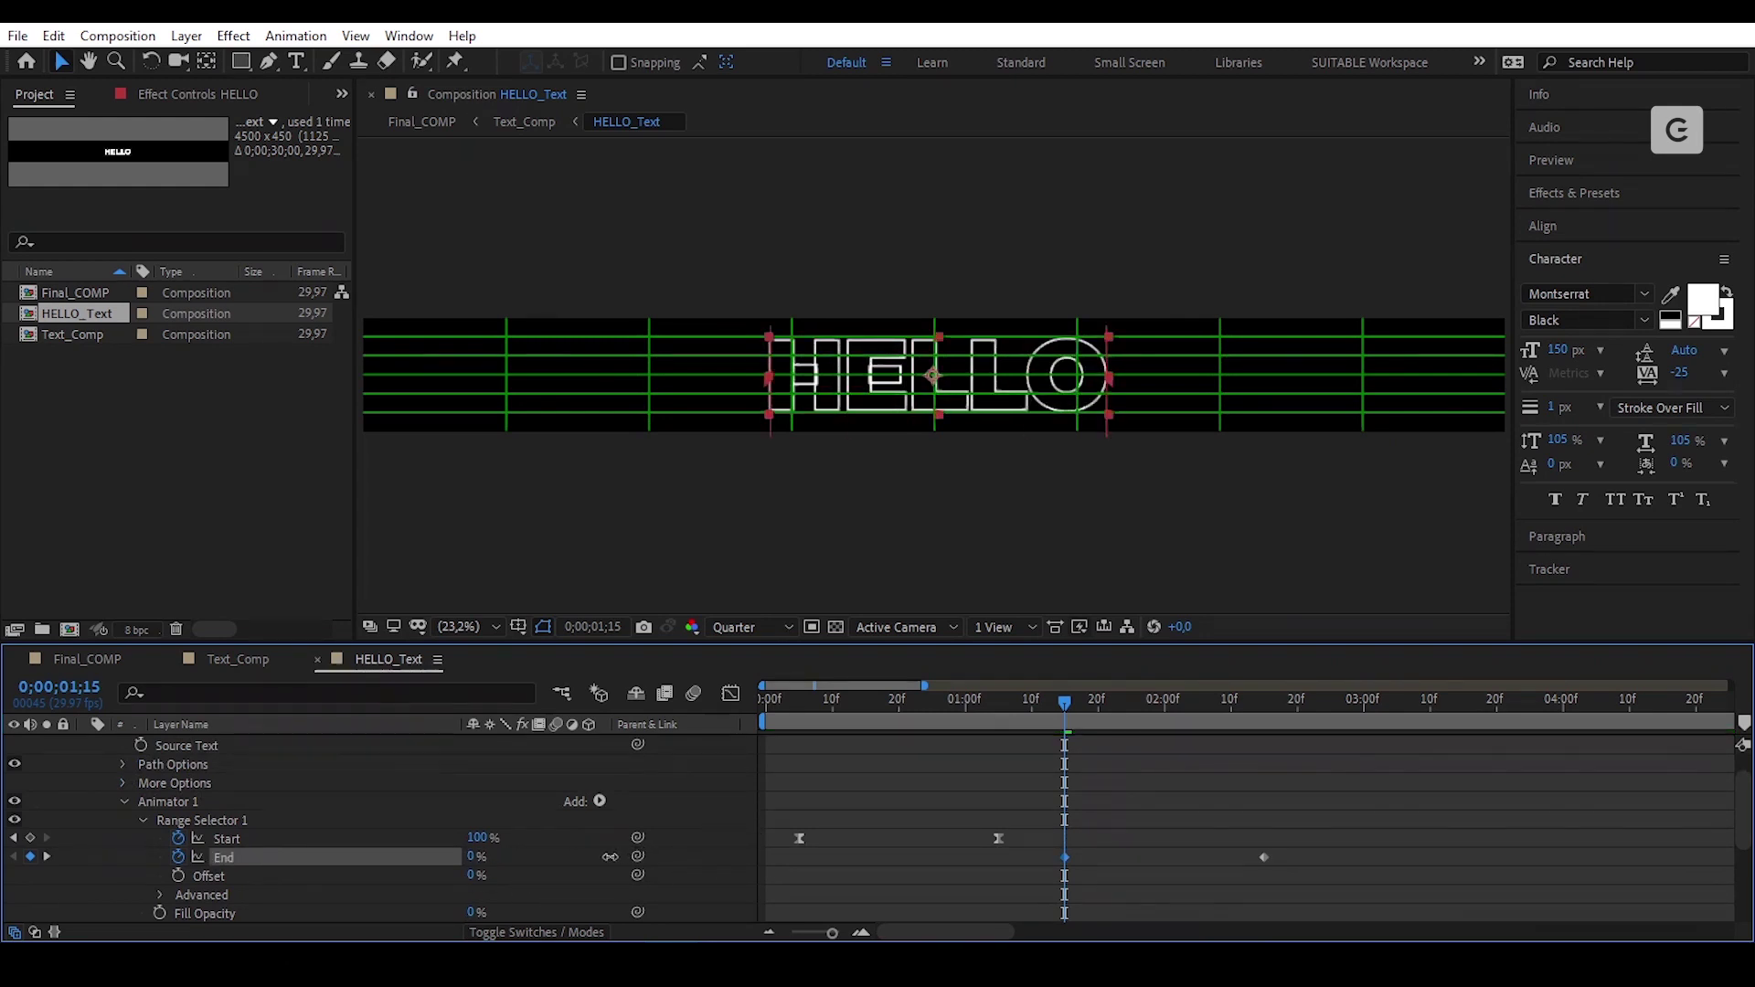
scroll(593, 857, "down", 5)
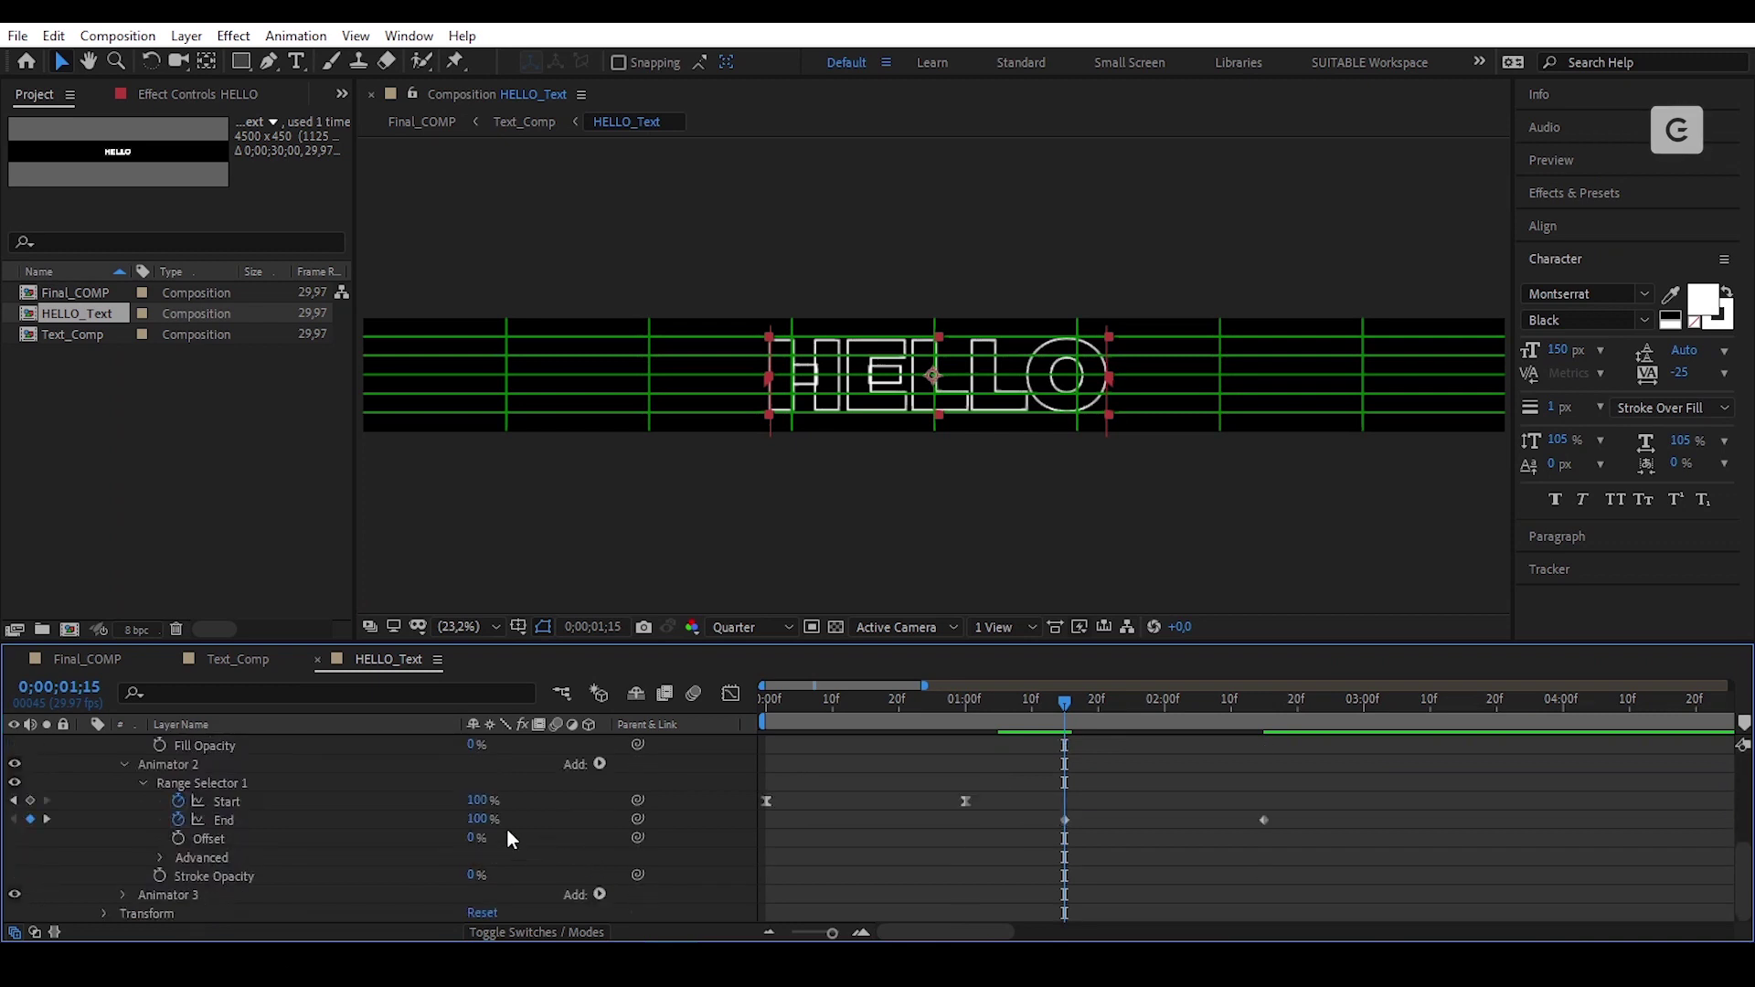
left_click_drag(475, 820, 384, 828)
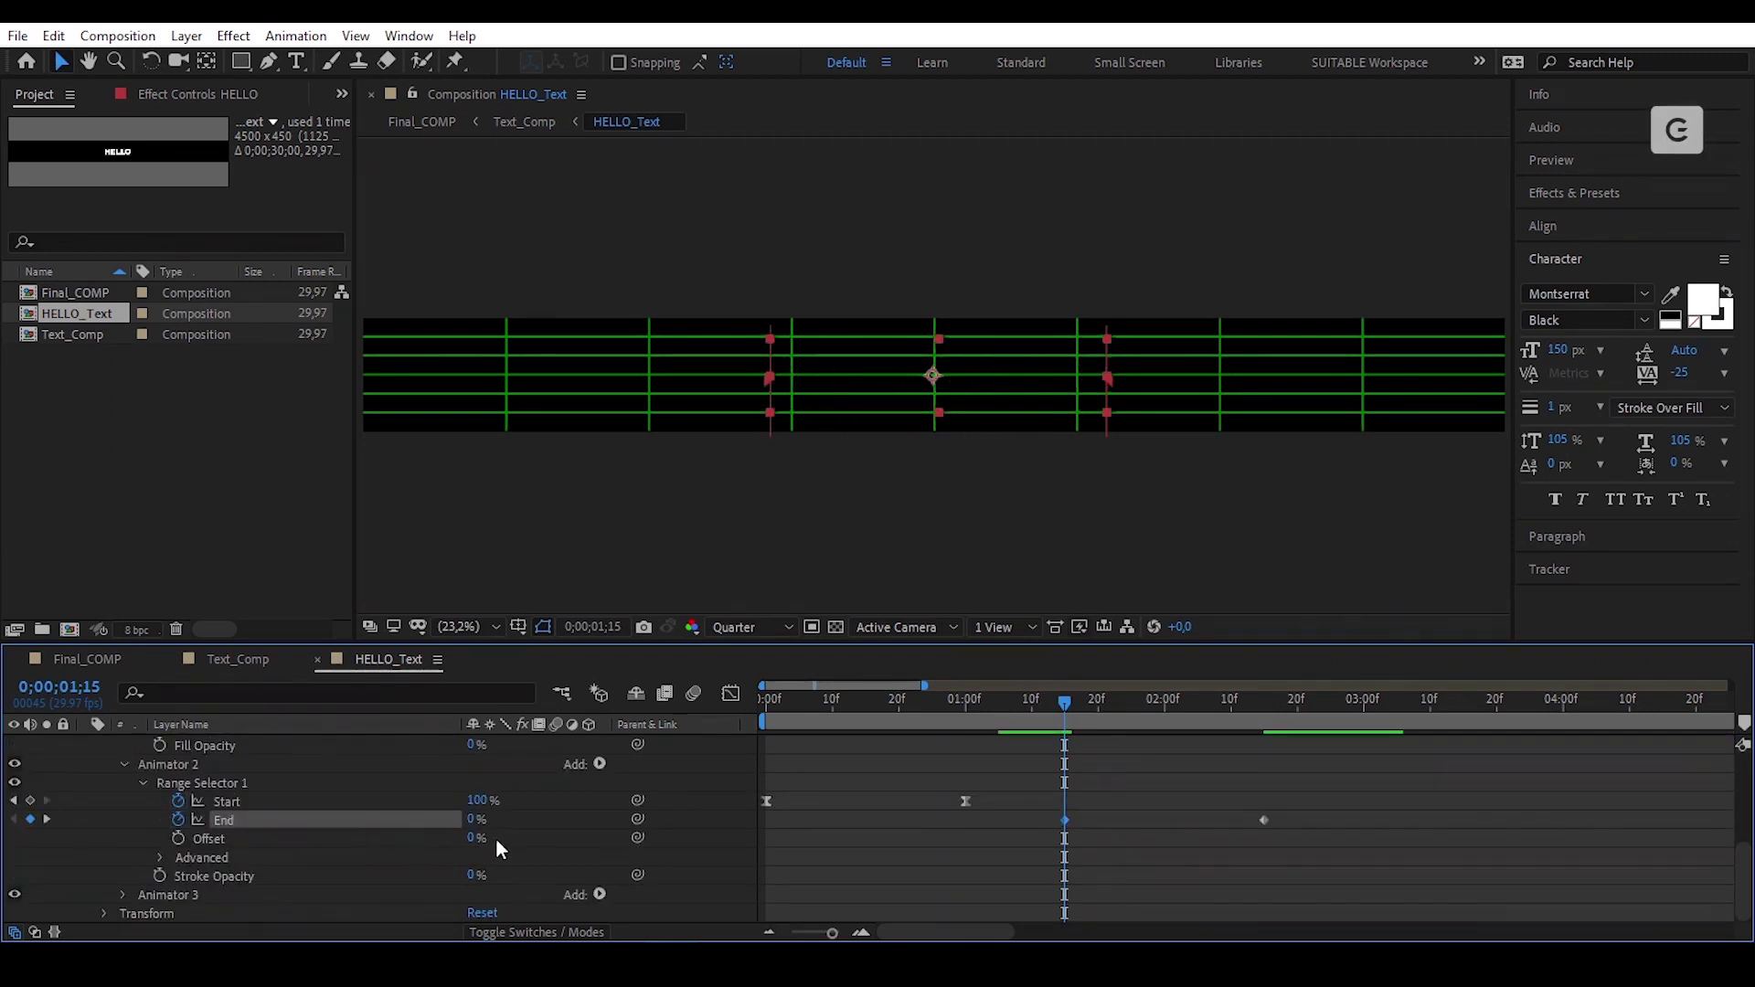
left_click_drag(1289, 800, 1026, 840)
scroll(1130, 861, "down", 1)
left_click_drag(1287, 776, 1051, 826)
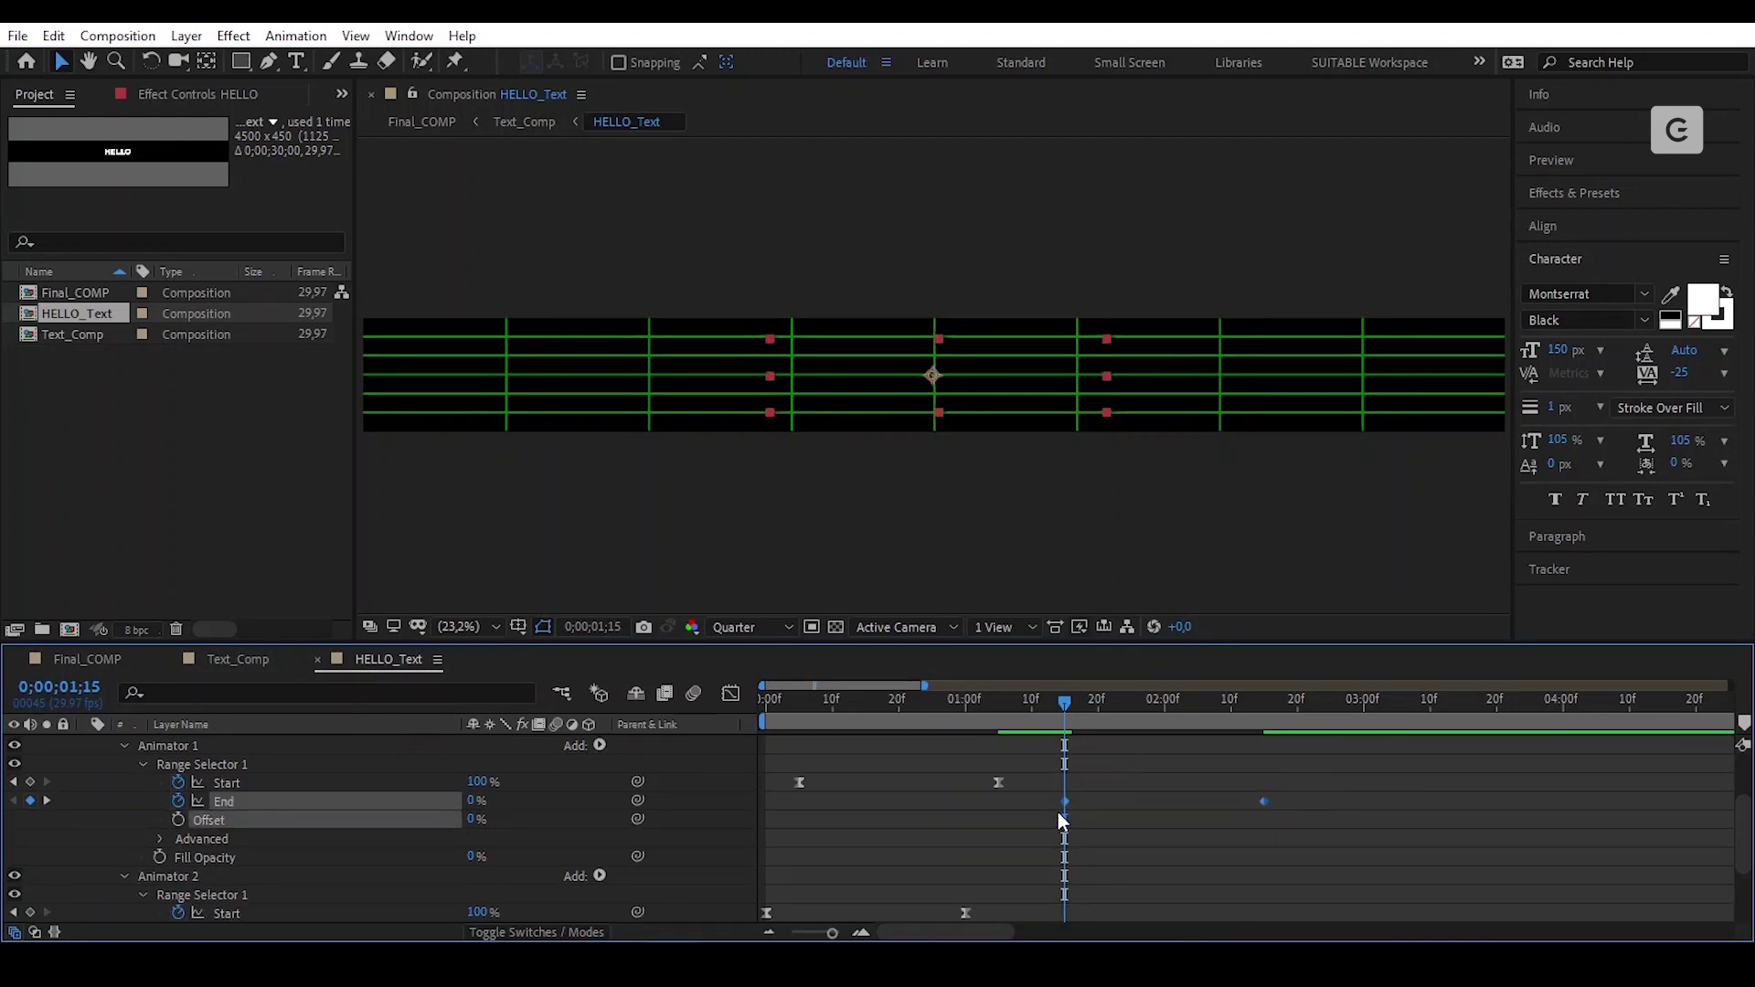
Step: Time-reverse the End keyframes of both animators
right_click(1064, 801)
mouse_move(1188, 786)
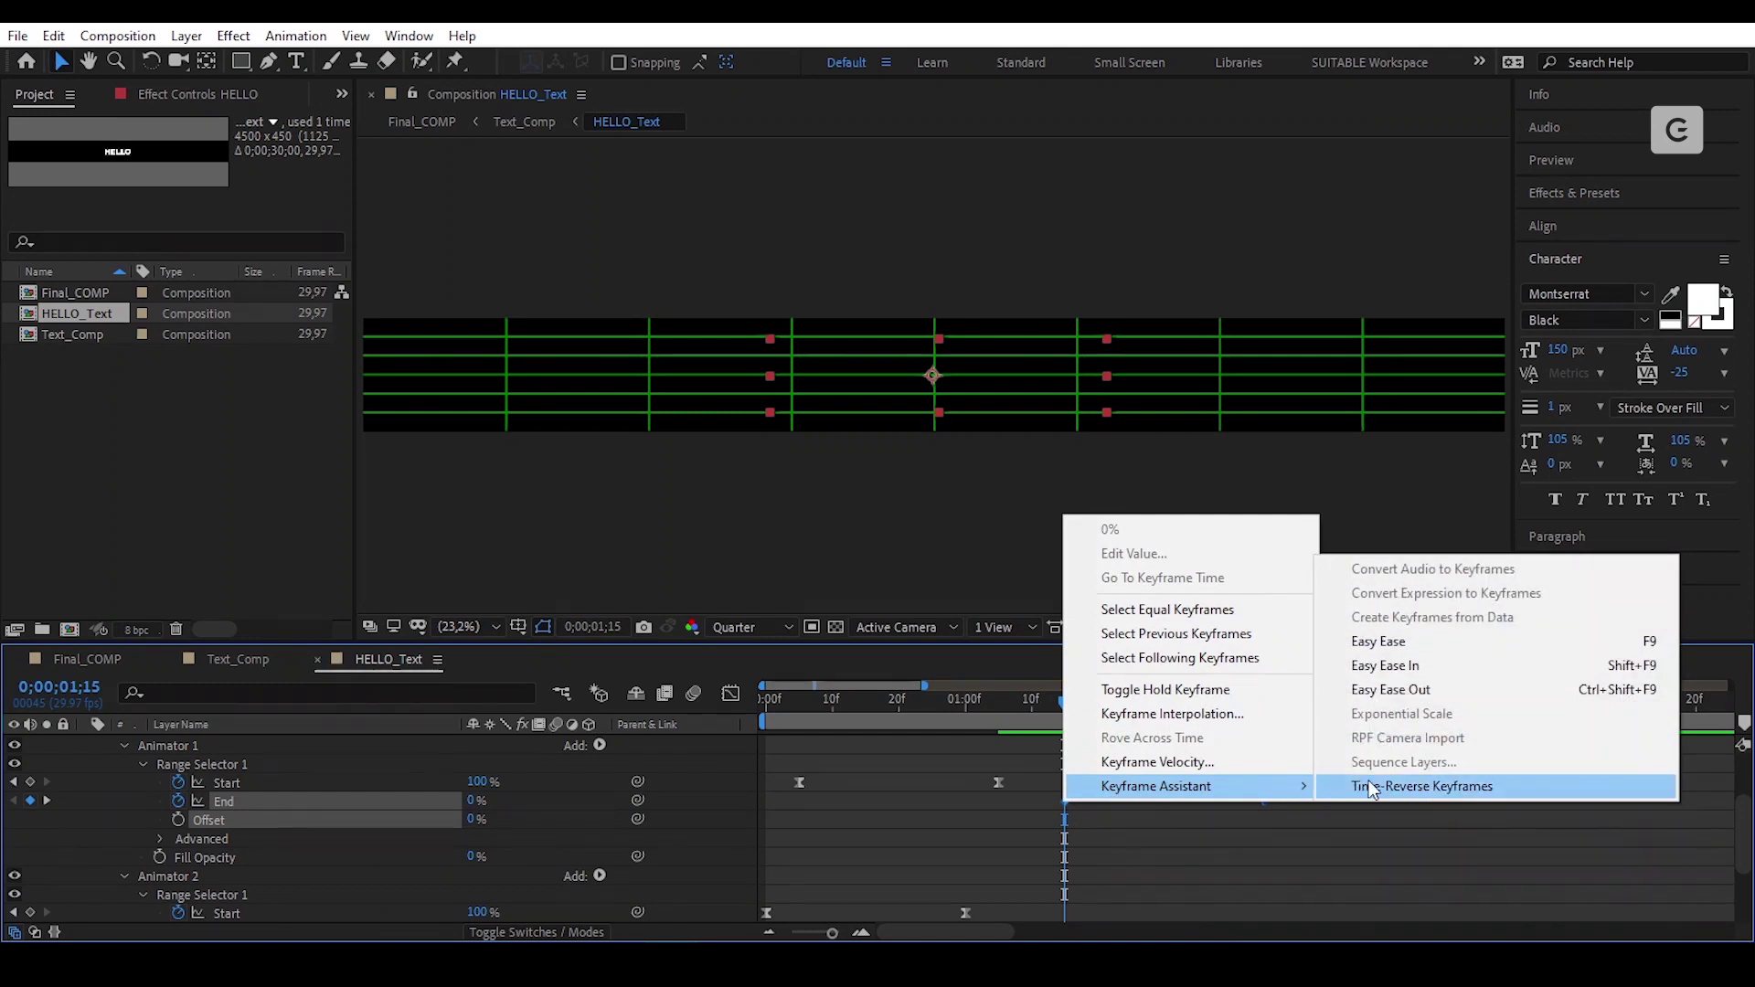
left_click(1380, 786)
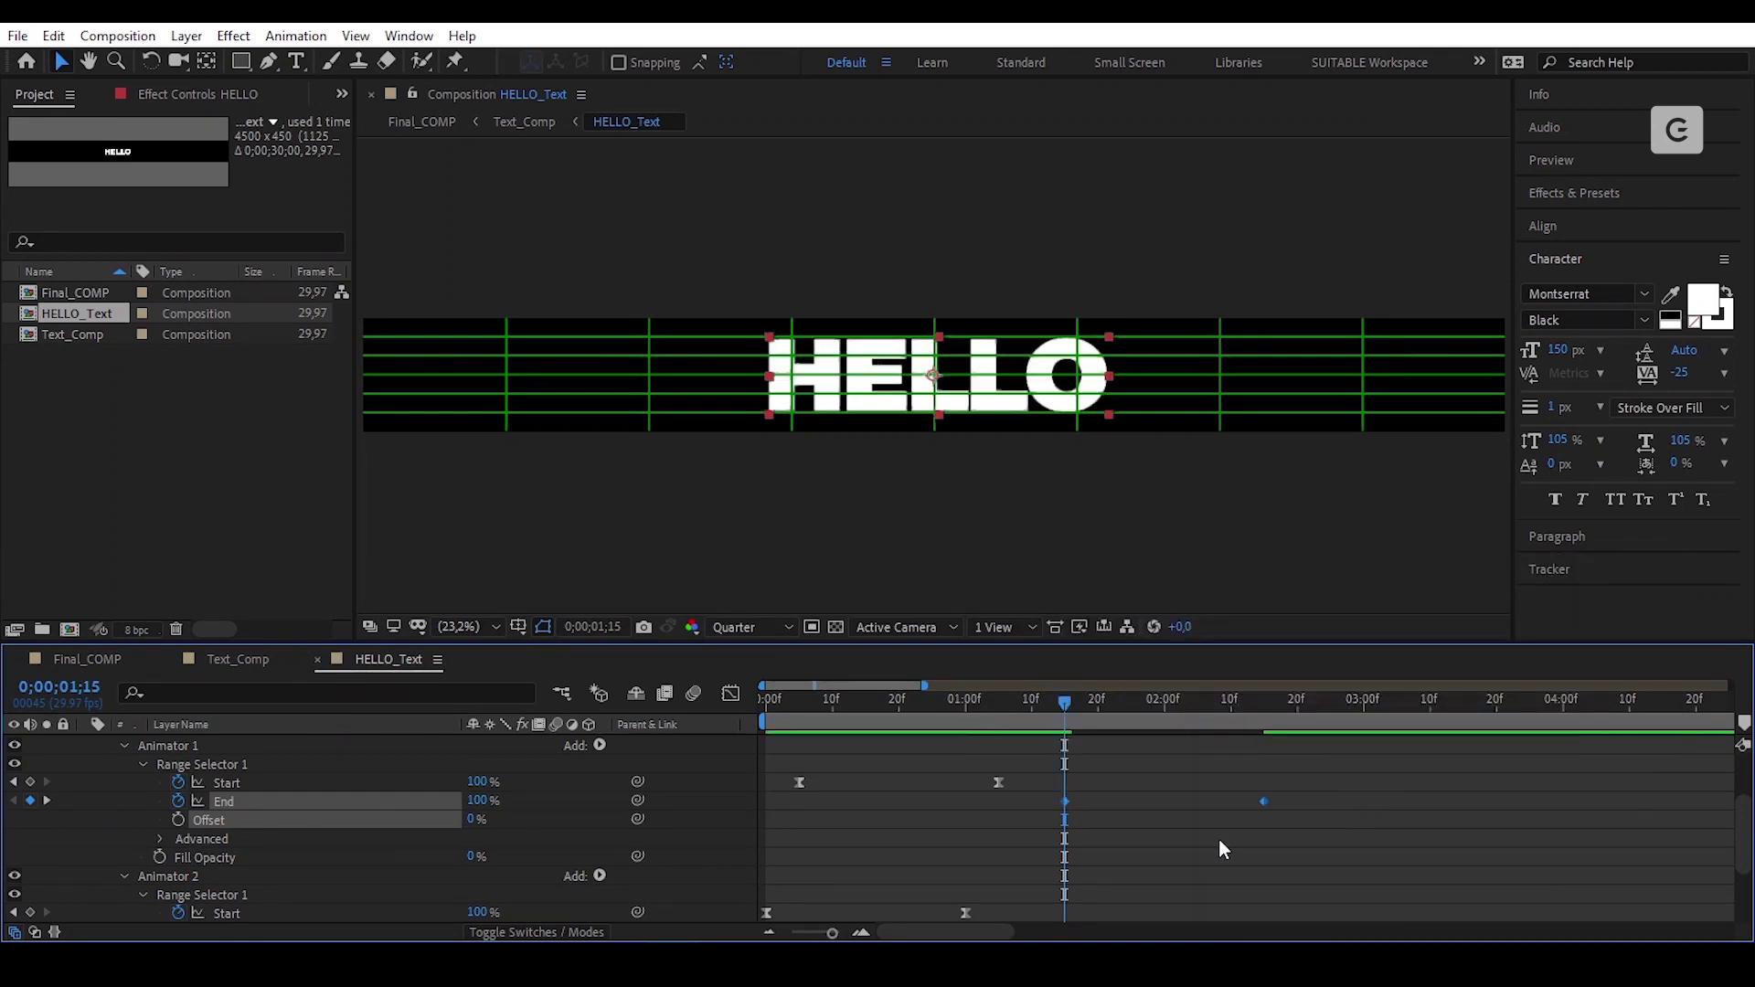
Step: Apply Easy Ease to the reversed End keyframes, then reselect an End keyframe
right_click(1265, 799)
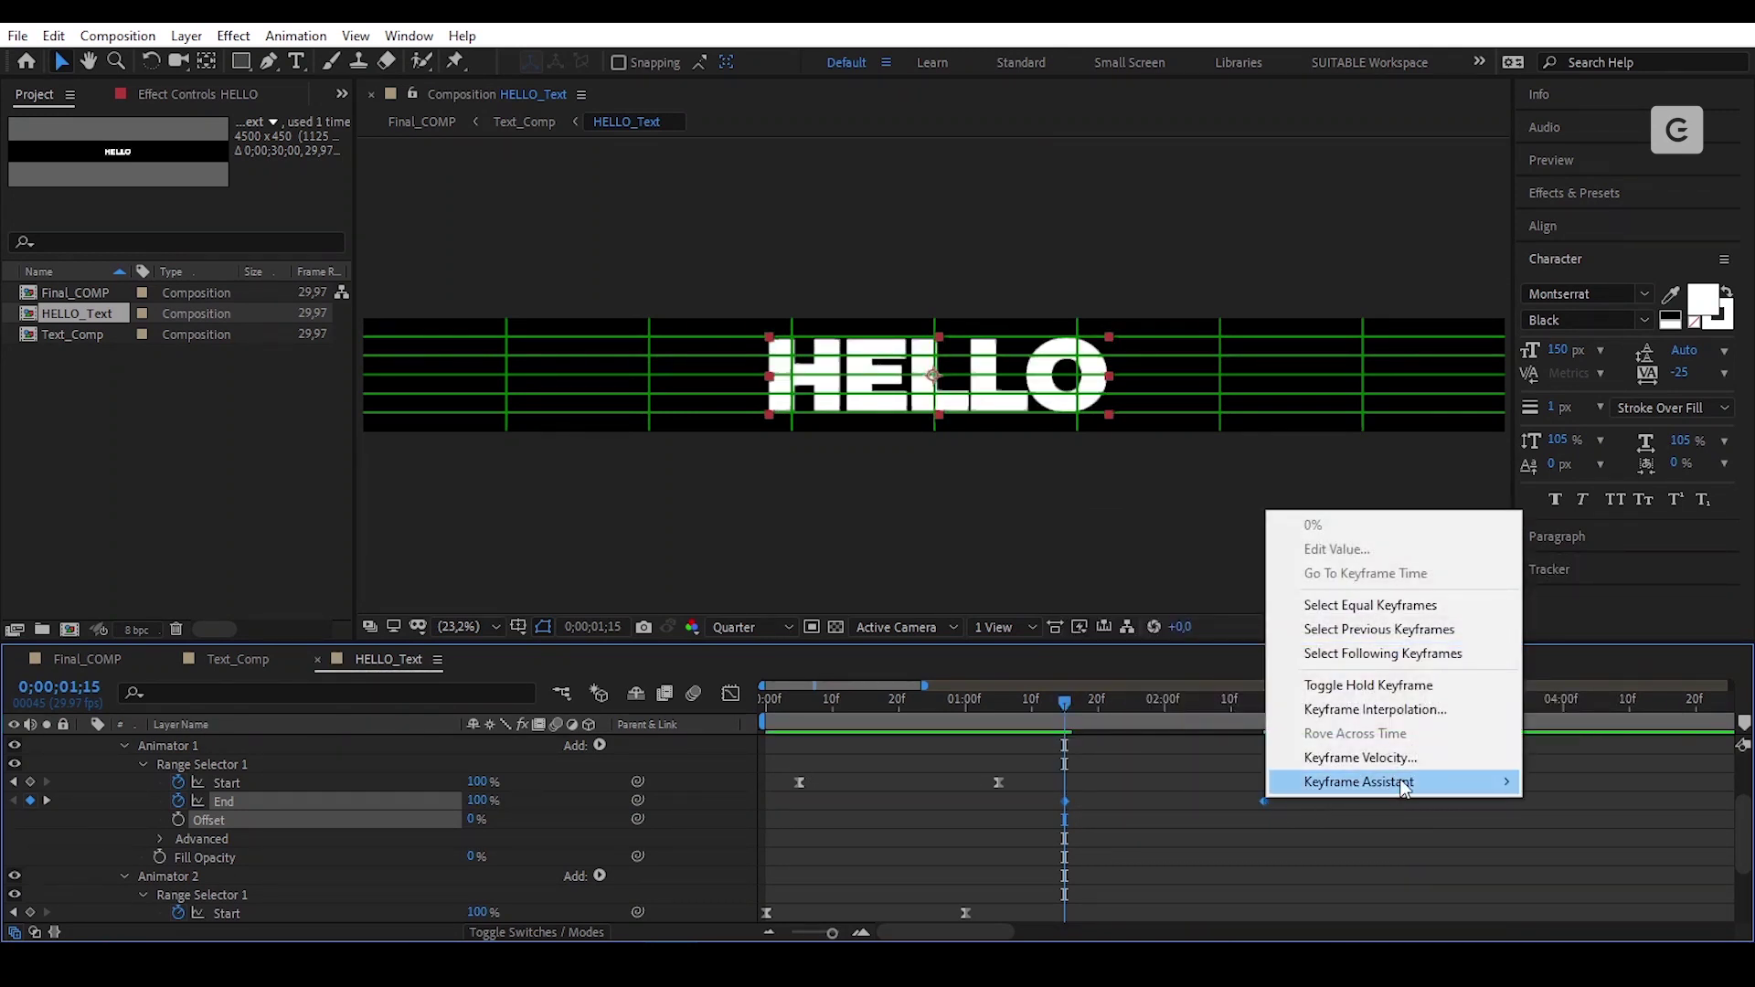
mouse_move(1404, 786)
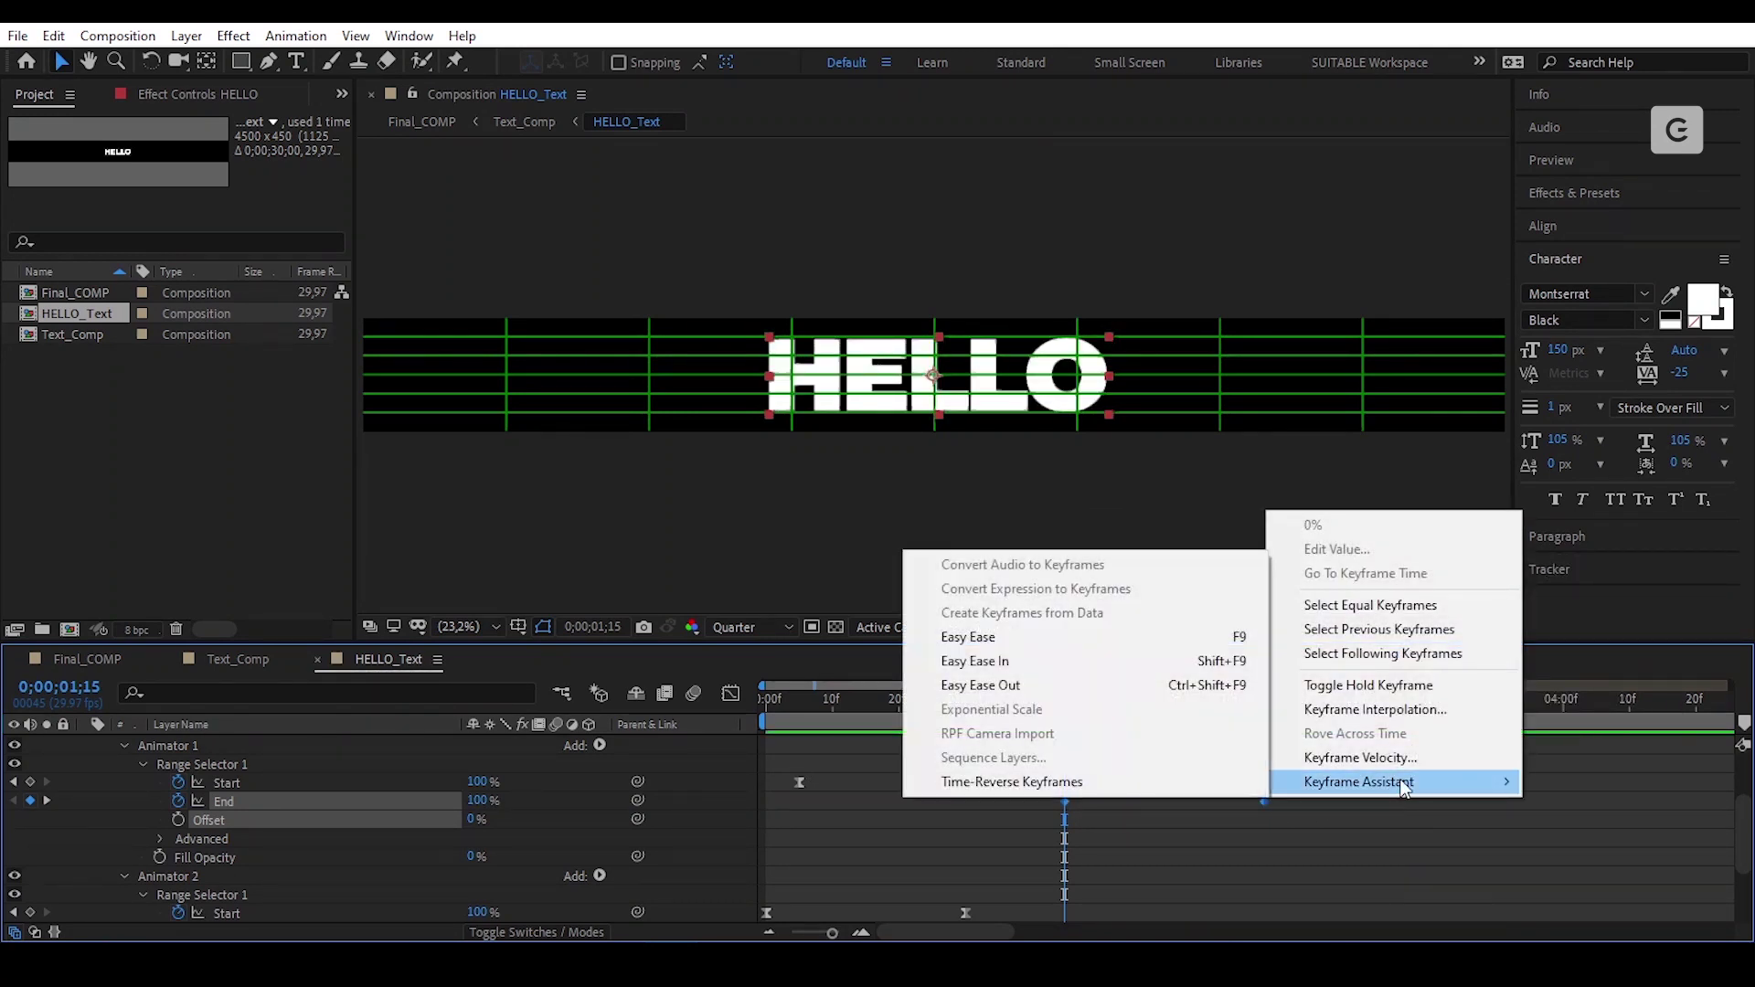
left_click(1092, 637)
left_click(1062, 815)
left_click_drag(1322, 768, 1088, 877)
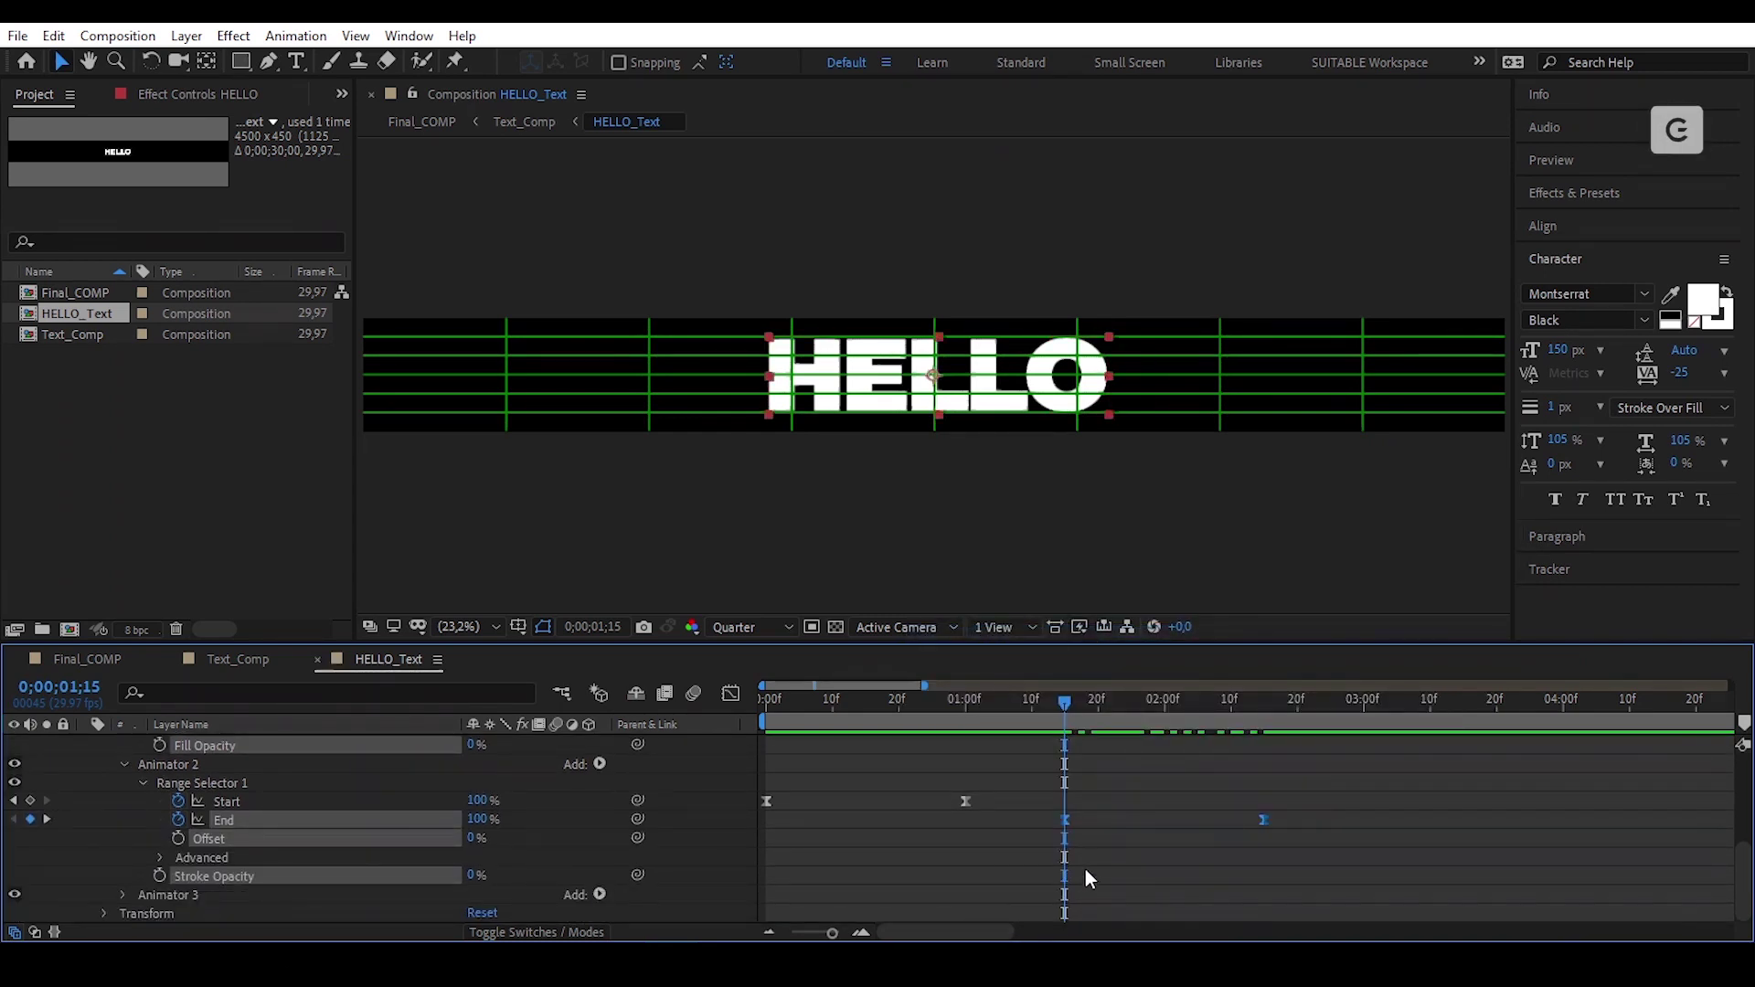
Step: Reshape Animator 2's End speed curve so the wipe starts slowly, then return to the keyframe view
left_click(731, 694)
left_click_drag(1035, 778, 1163, 749)
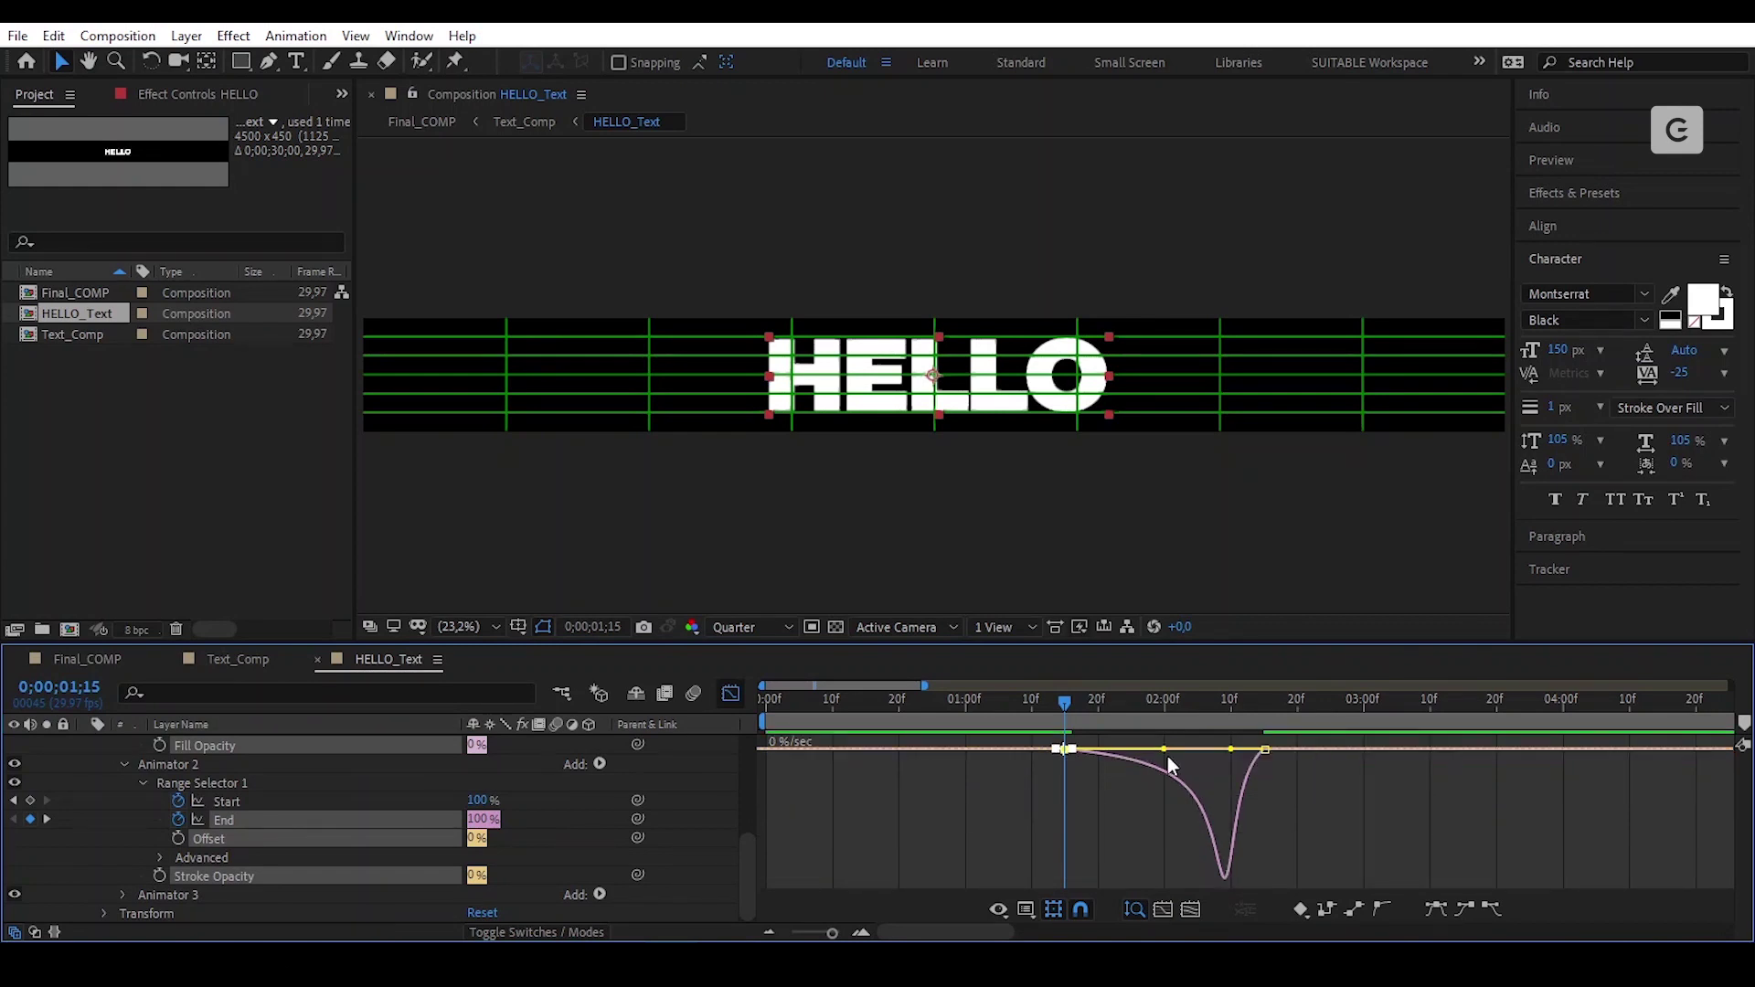
left_click(731, 693)
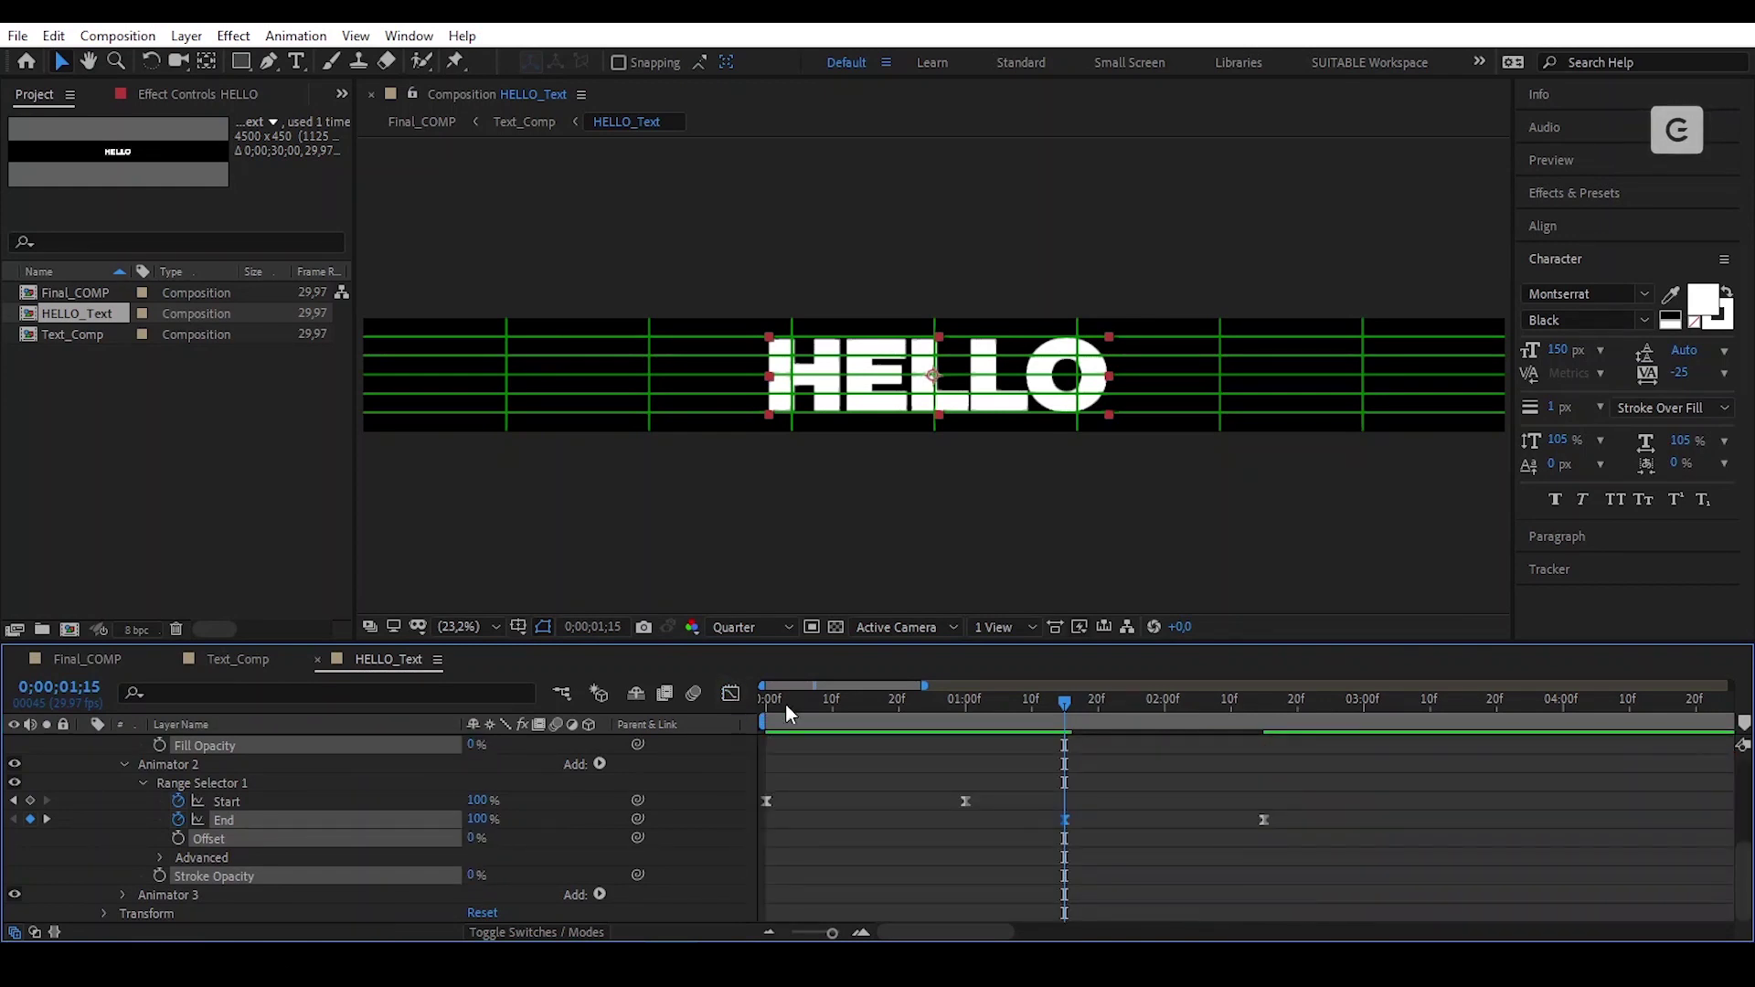
left_click(1153, 825)
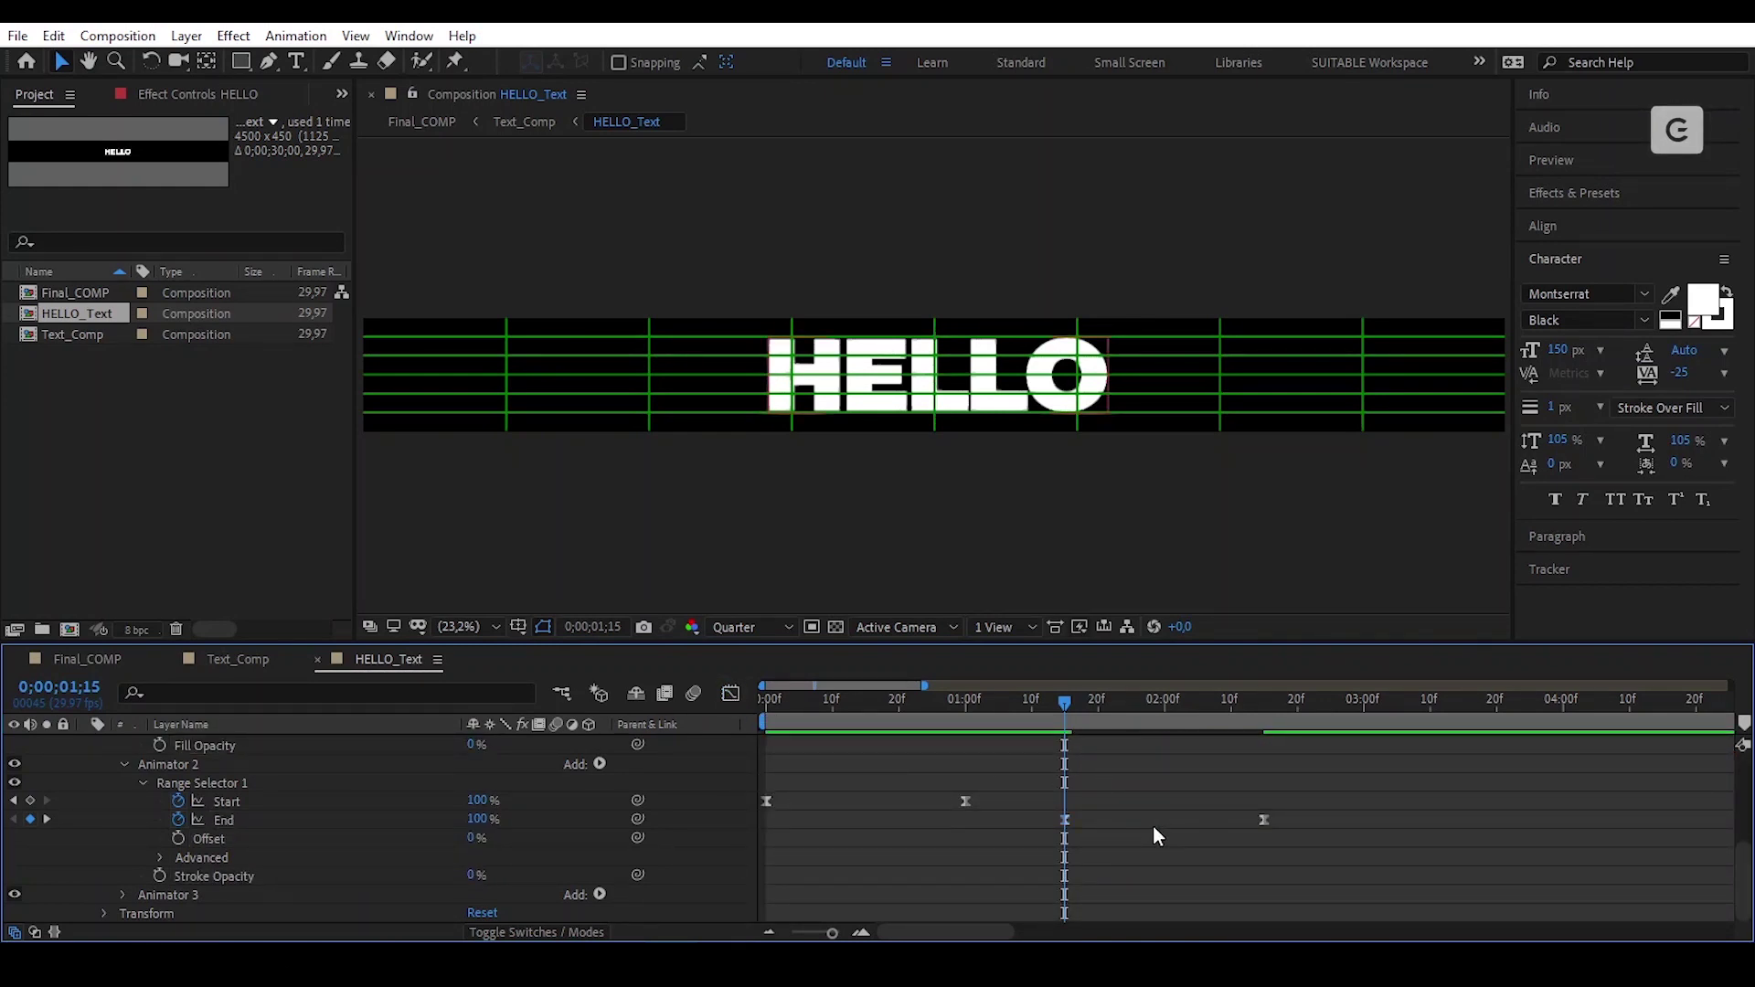
Step: Shift Animator 2's End keyframes five frames later, to 0;00;01;20
scroll(1137, 825, "up", 4)
left_click_drag(1071, 718, 1064, 847)
scroll(1100, 841, "down", 5)
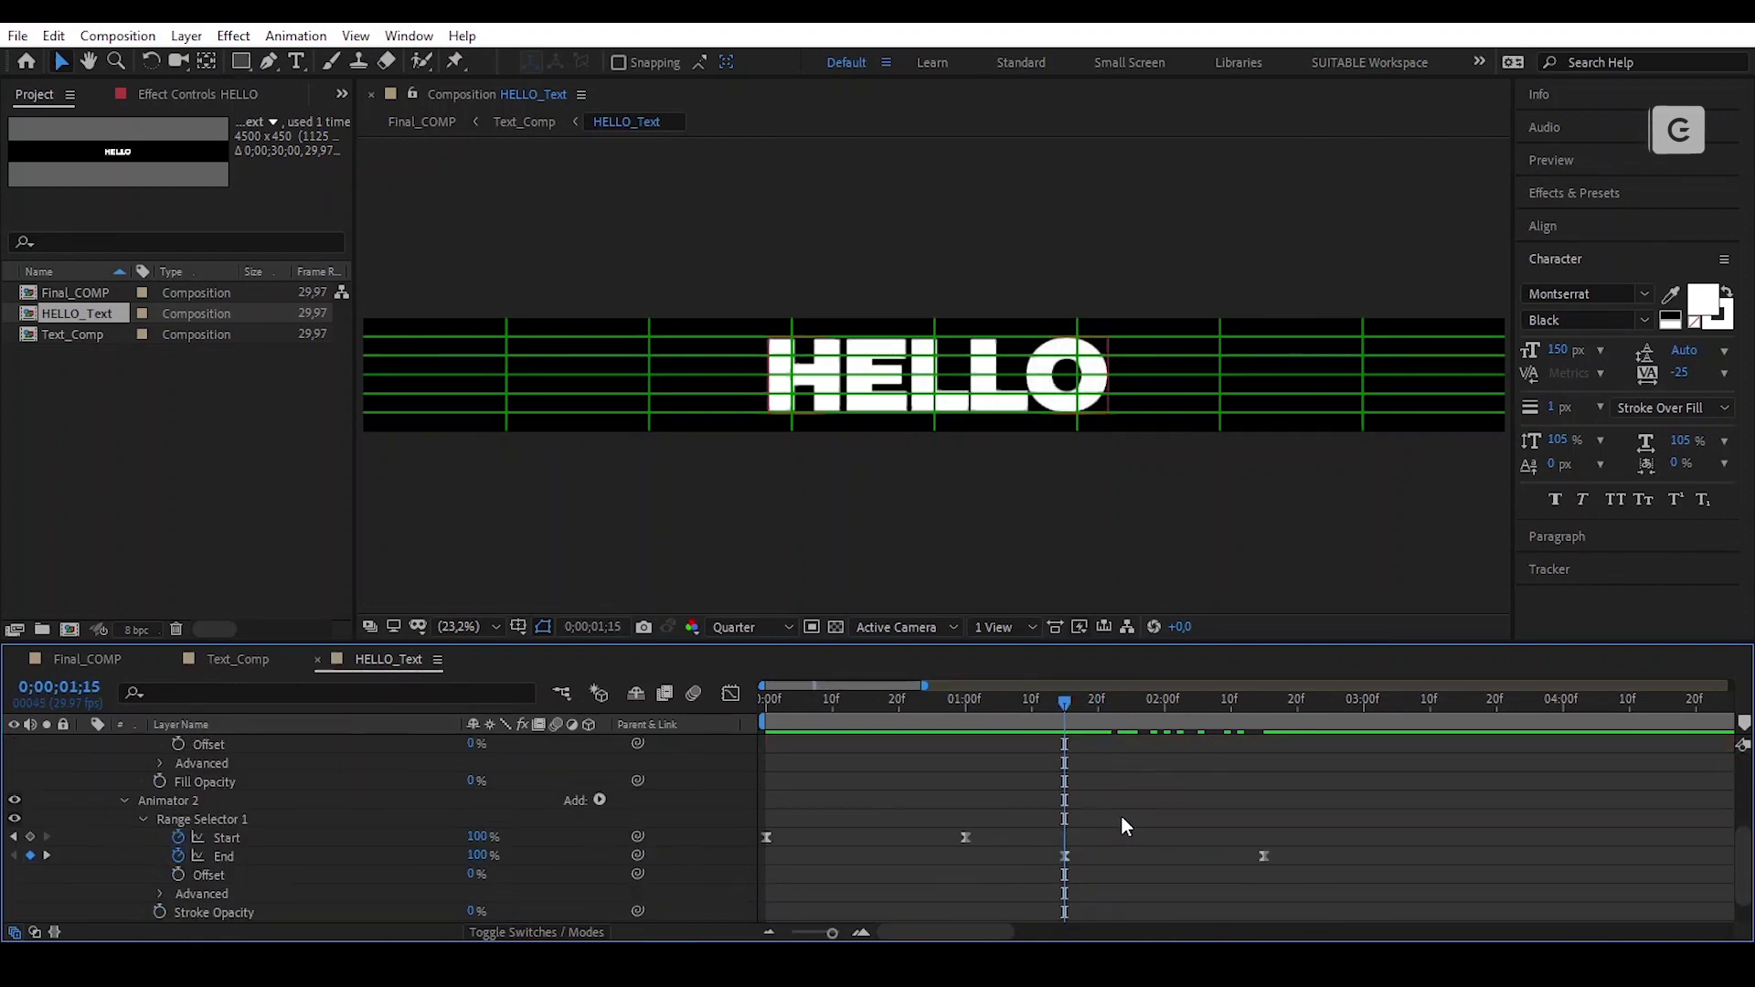
key("Page_Down")
key("Page_Down")
key("Page_Down")
key("Page_Down")
key("Page_Down")
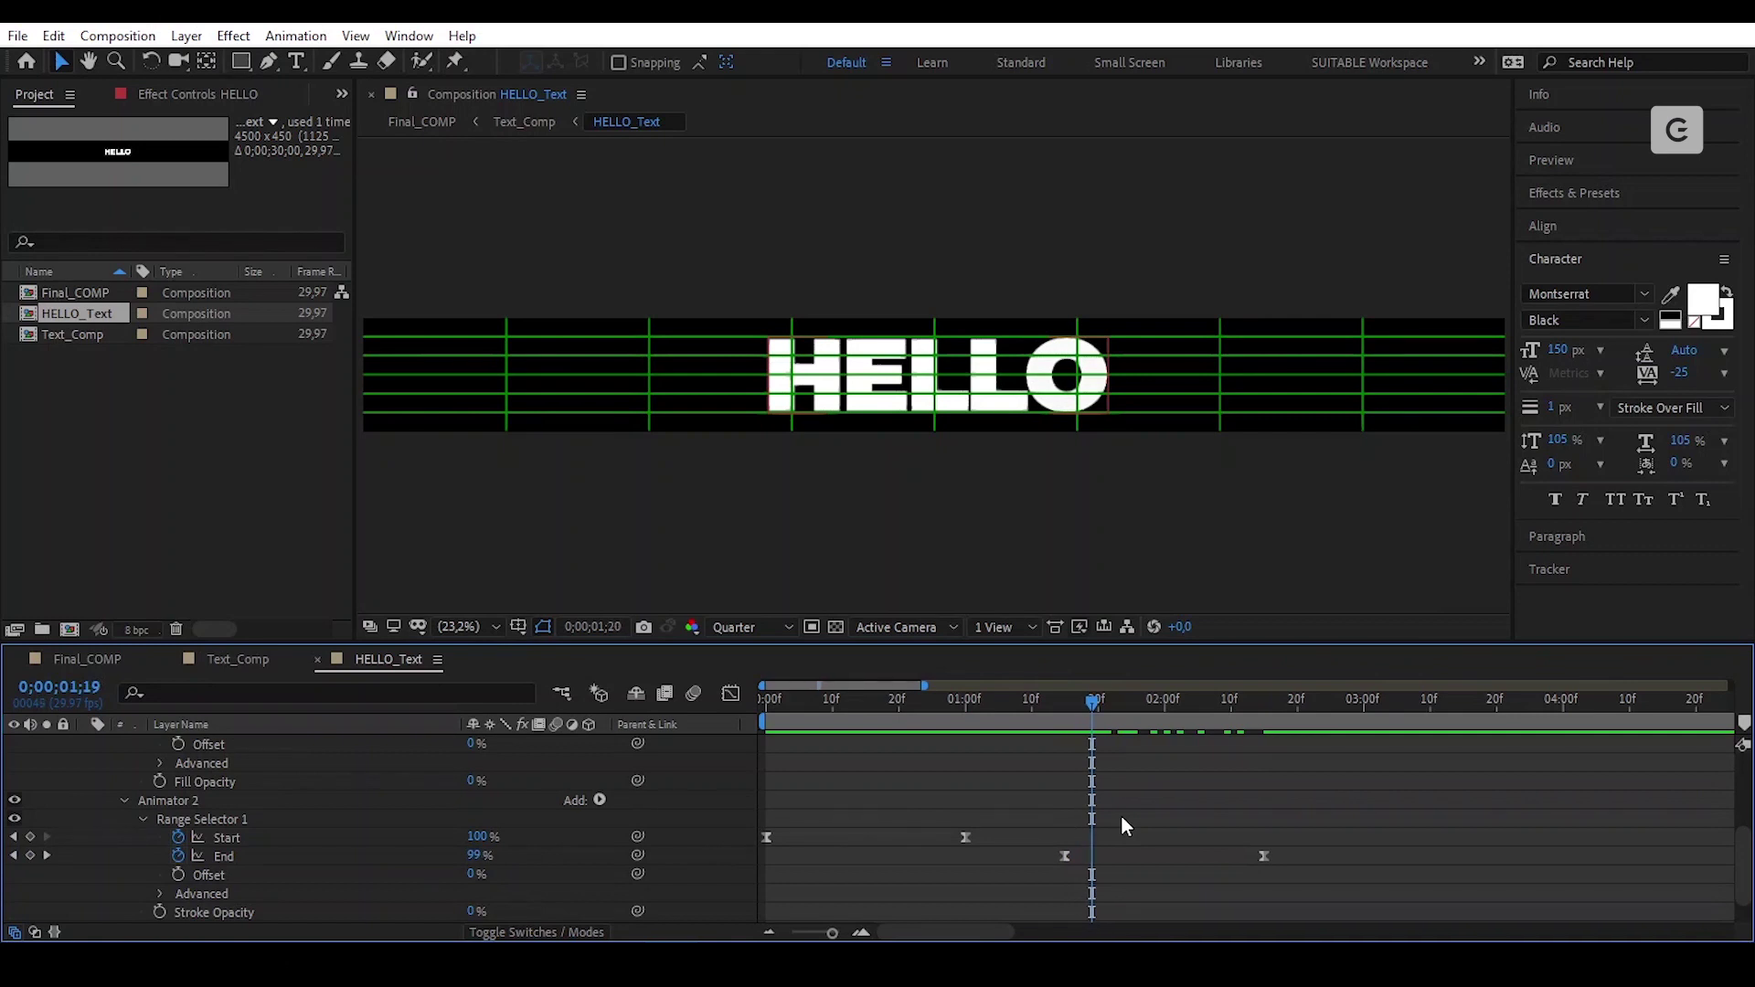
left_click_drag(1334, 814, 1098, 855)
left_click(1154, 842)
Step: Preview the HELLO animation from the first frame, then show only keyframed properties with U
scroll(1142, 842, "up", 3)
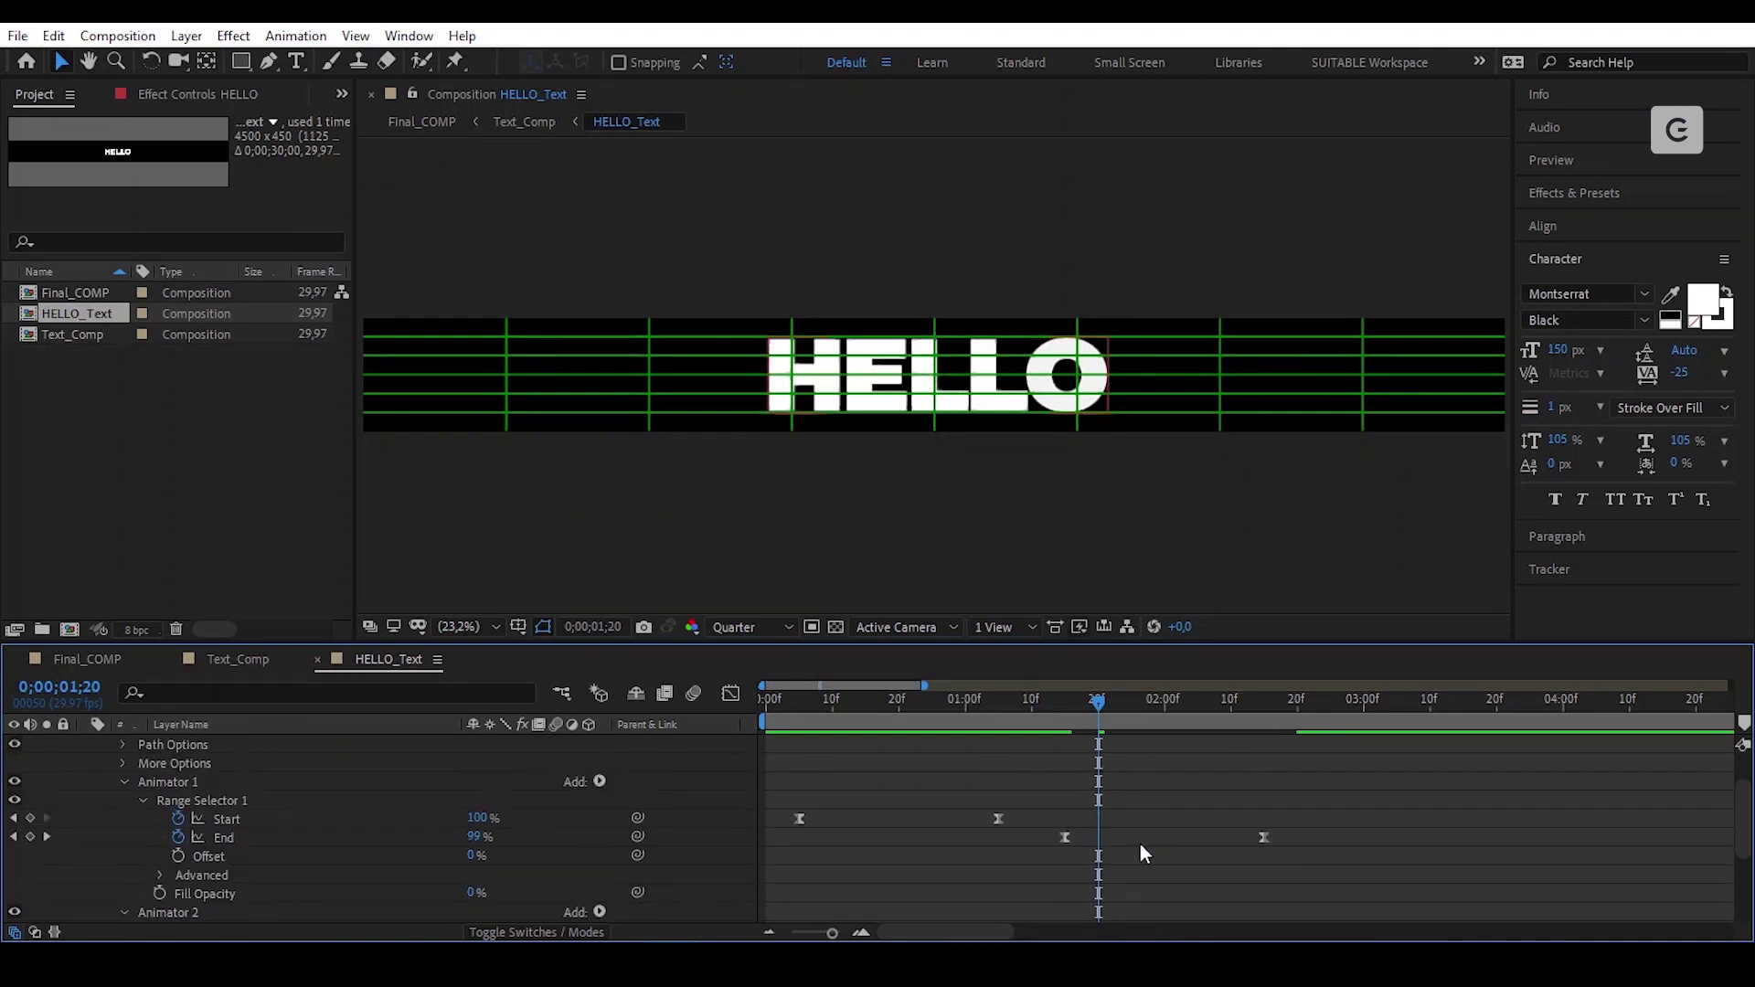
left_click_drag(1078, 700, 713, 764)
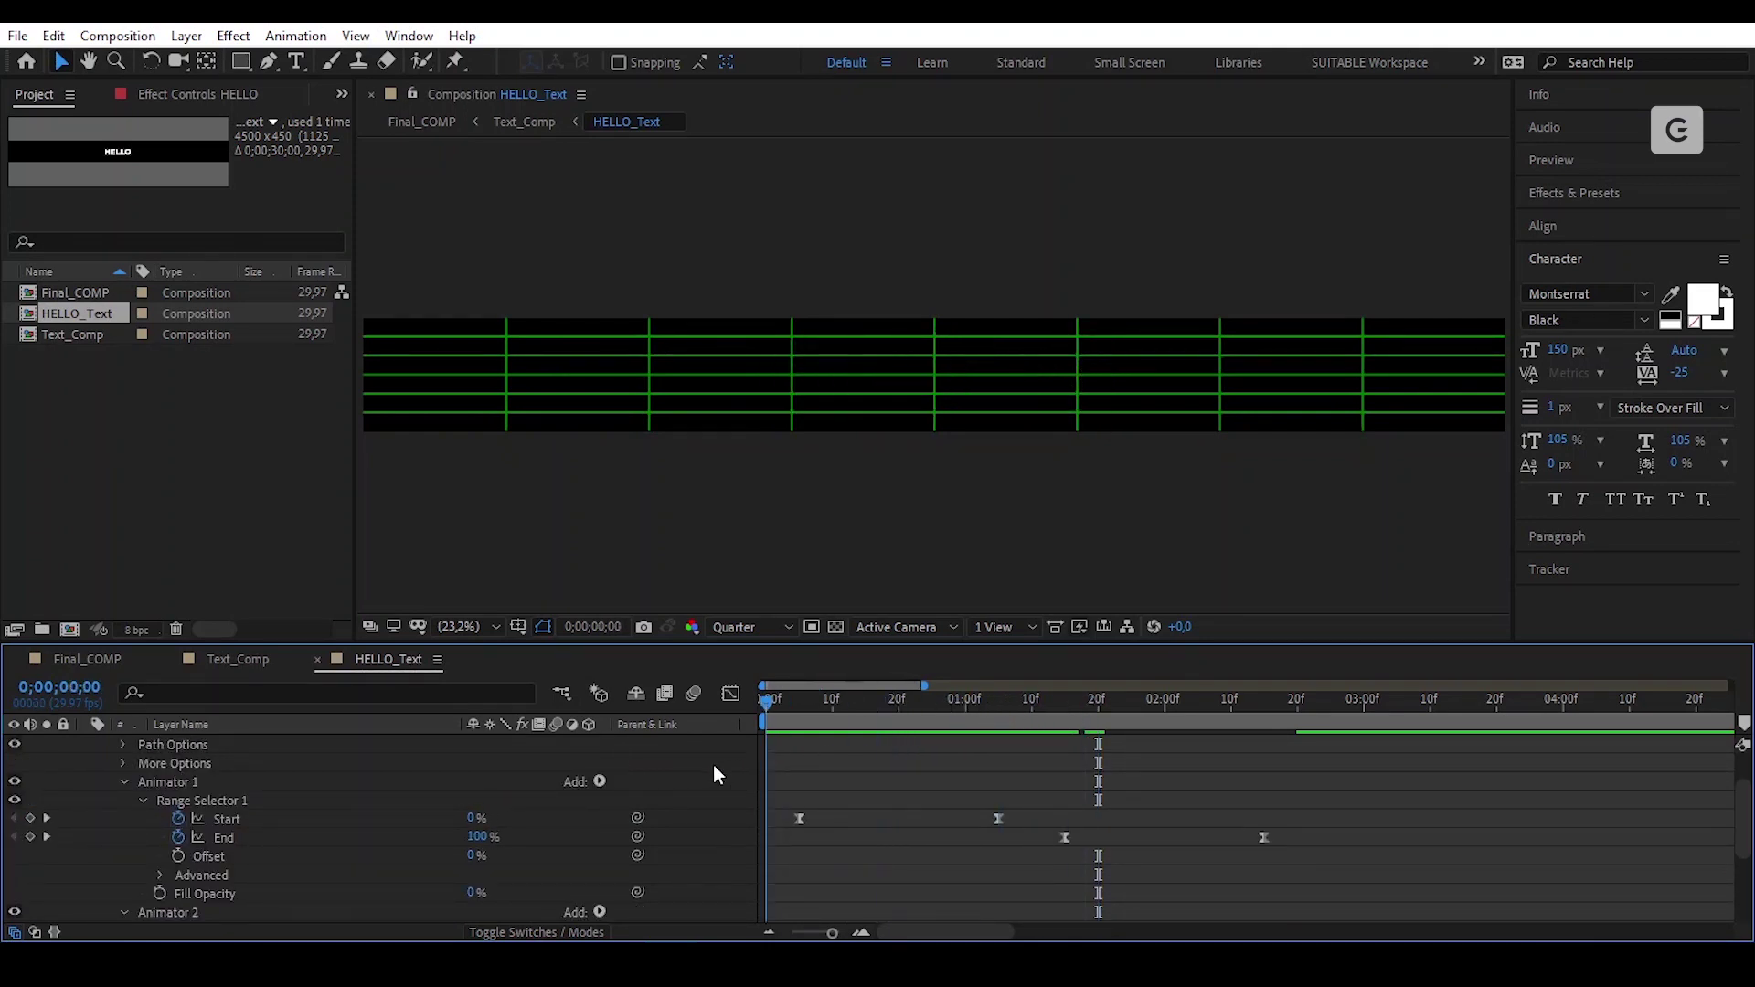
key("space")
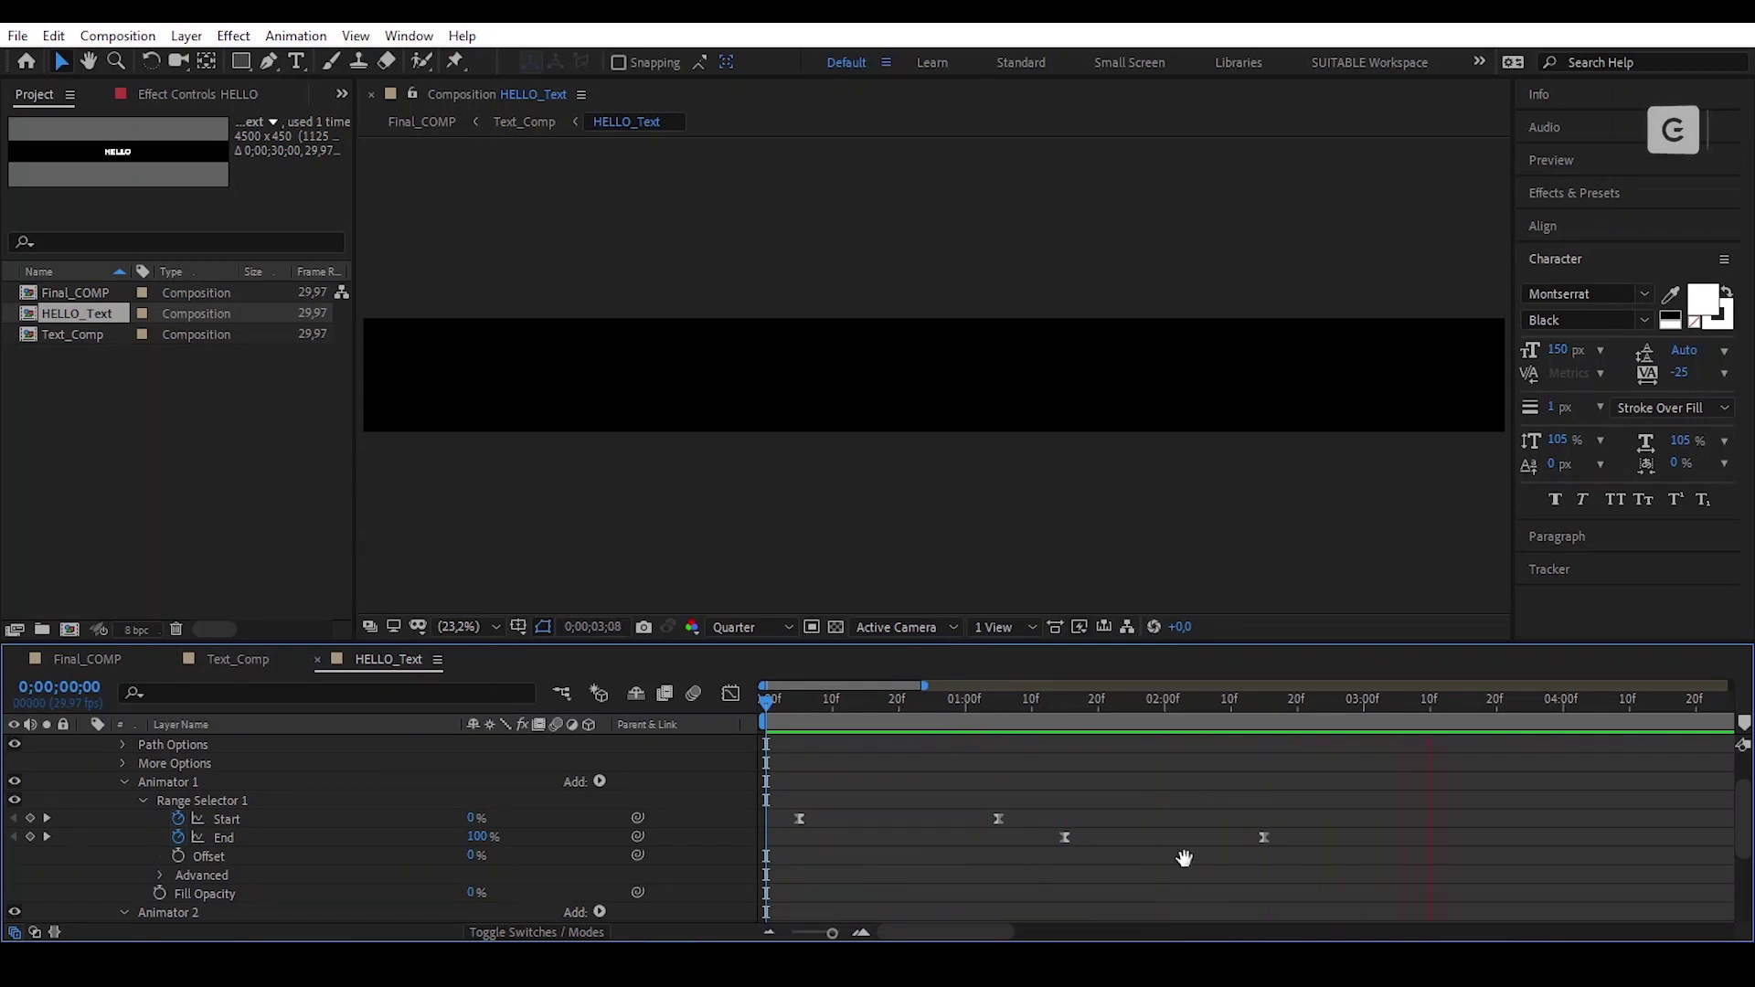
key("space")
left_click_drag(1450, 699, 825, 809)
key("Home")
scroll(924, 809, "up", 3)
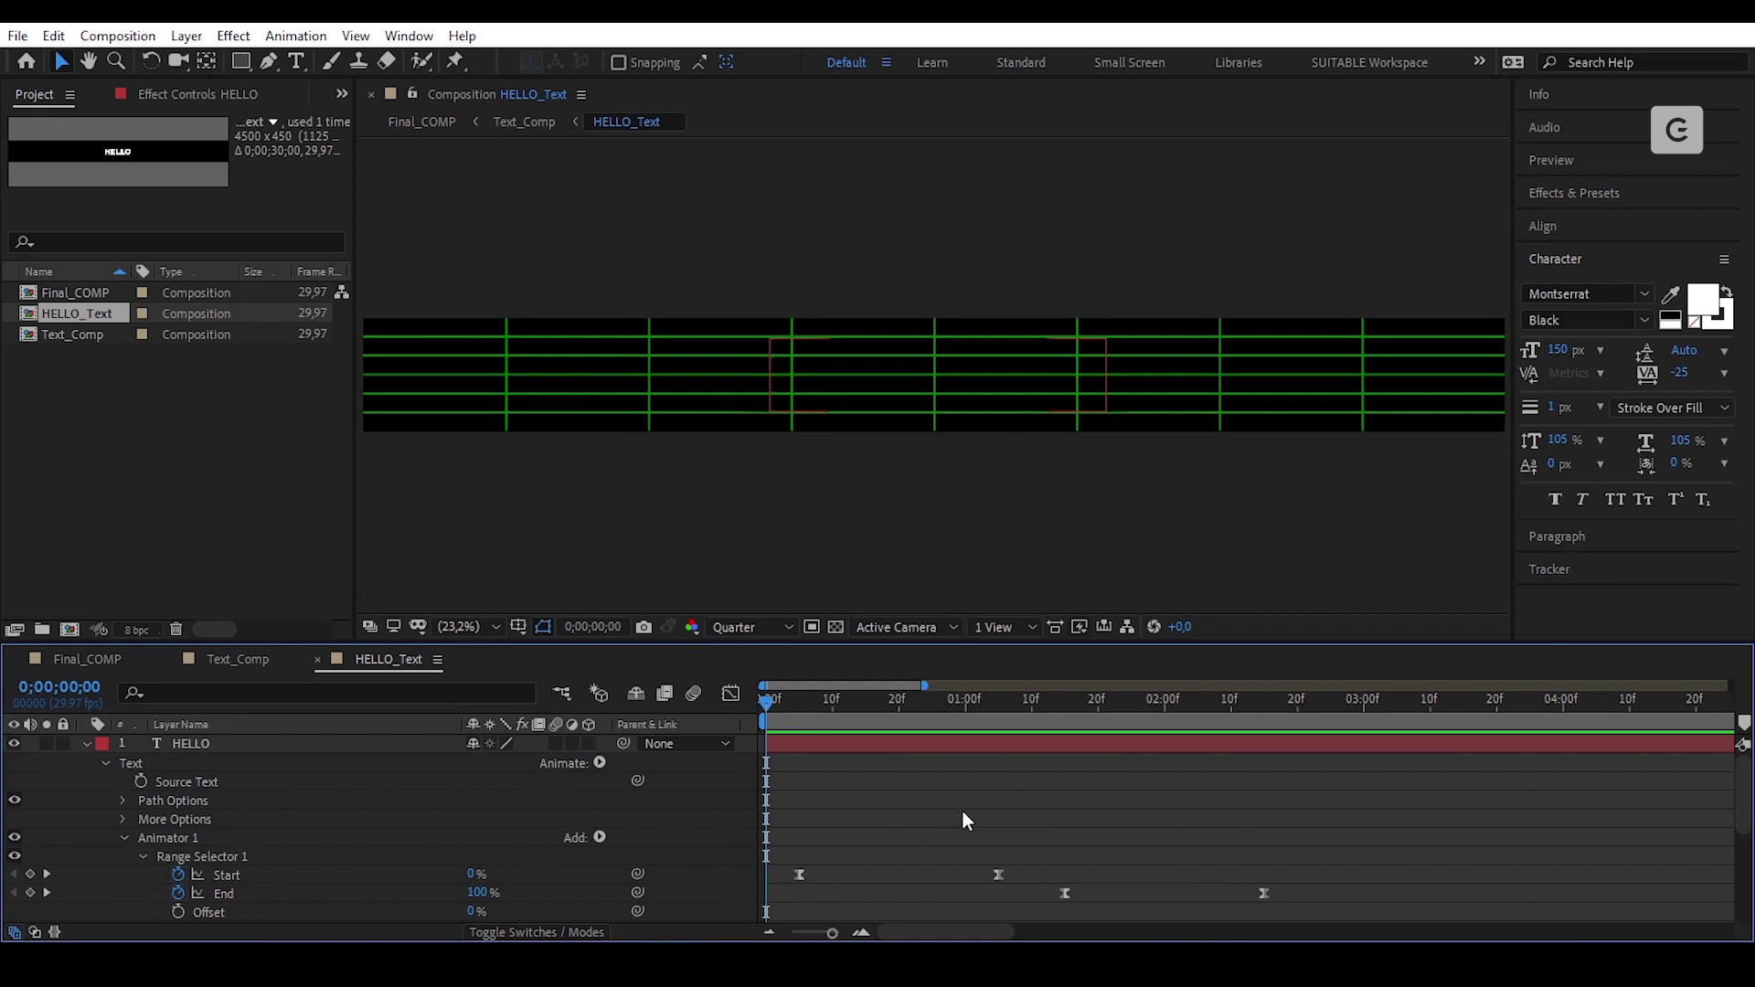
key("u")
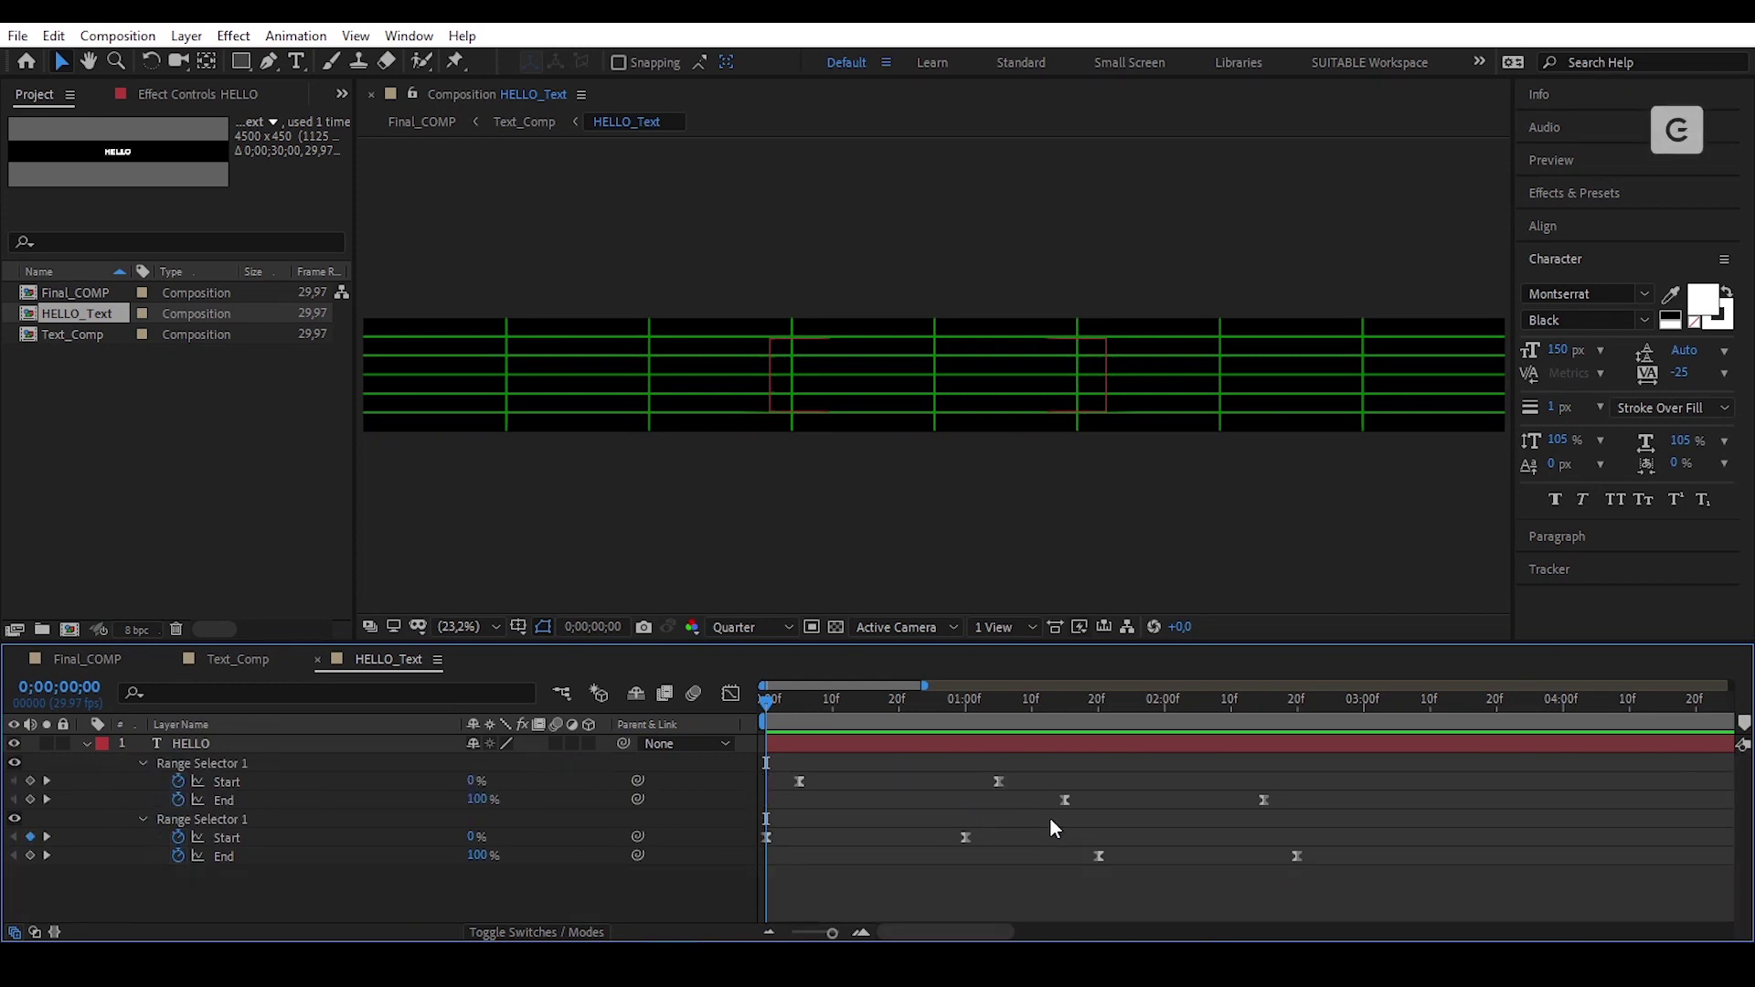
Step: In Text_Comp, set the HELLO_Text layer's Scale to 35%
left_click(236, 665)
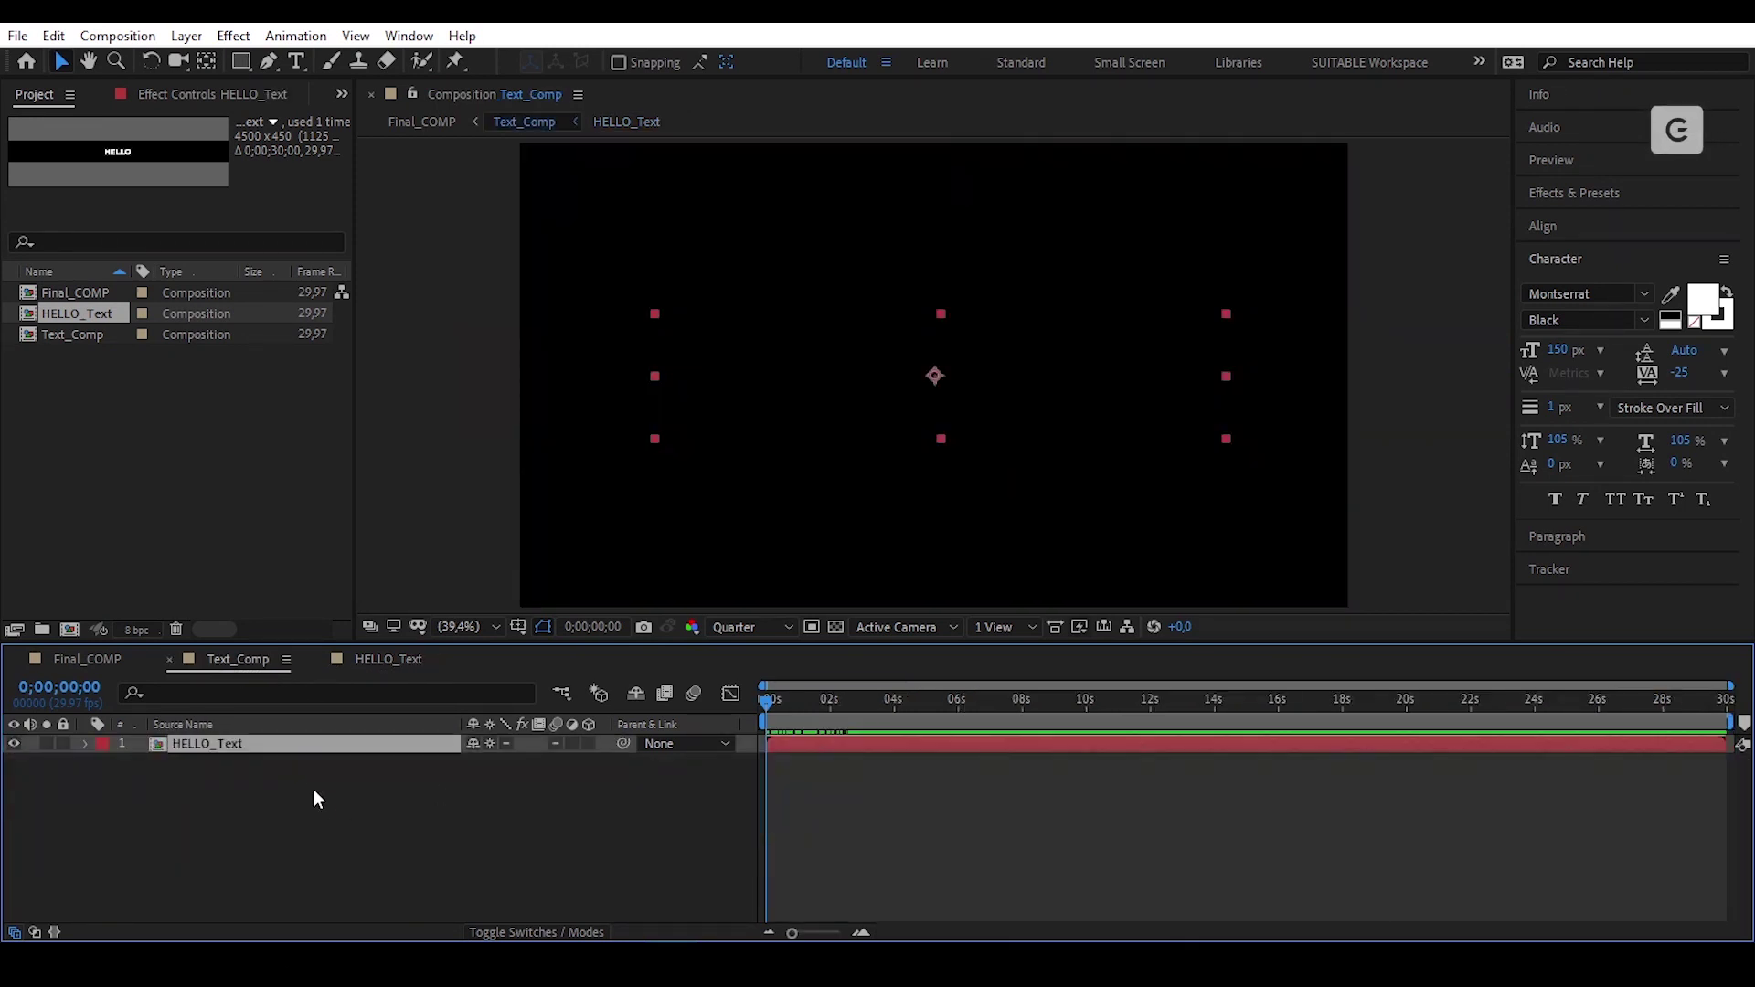
key("s")
left_click(498, 763)
type("35")
key("Return")
Step: Add a new Null Object layer above HELLO_Text
left_click(305, 835)
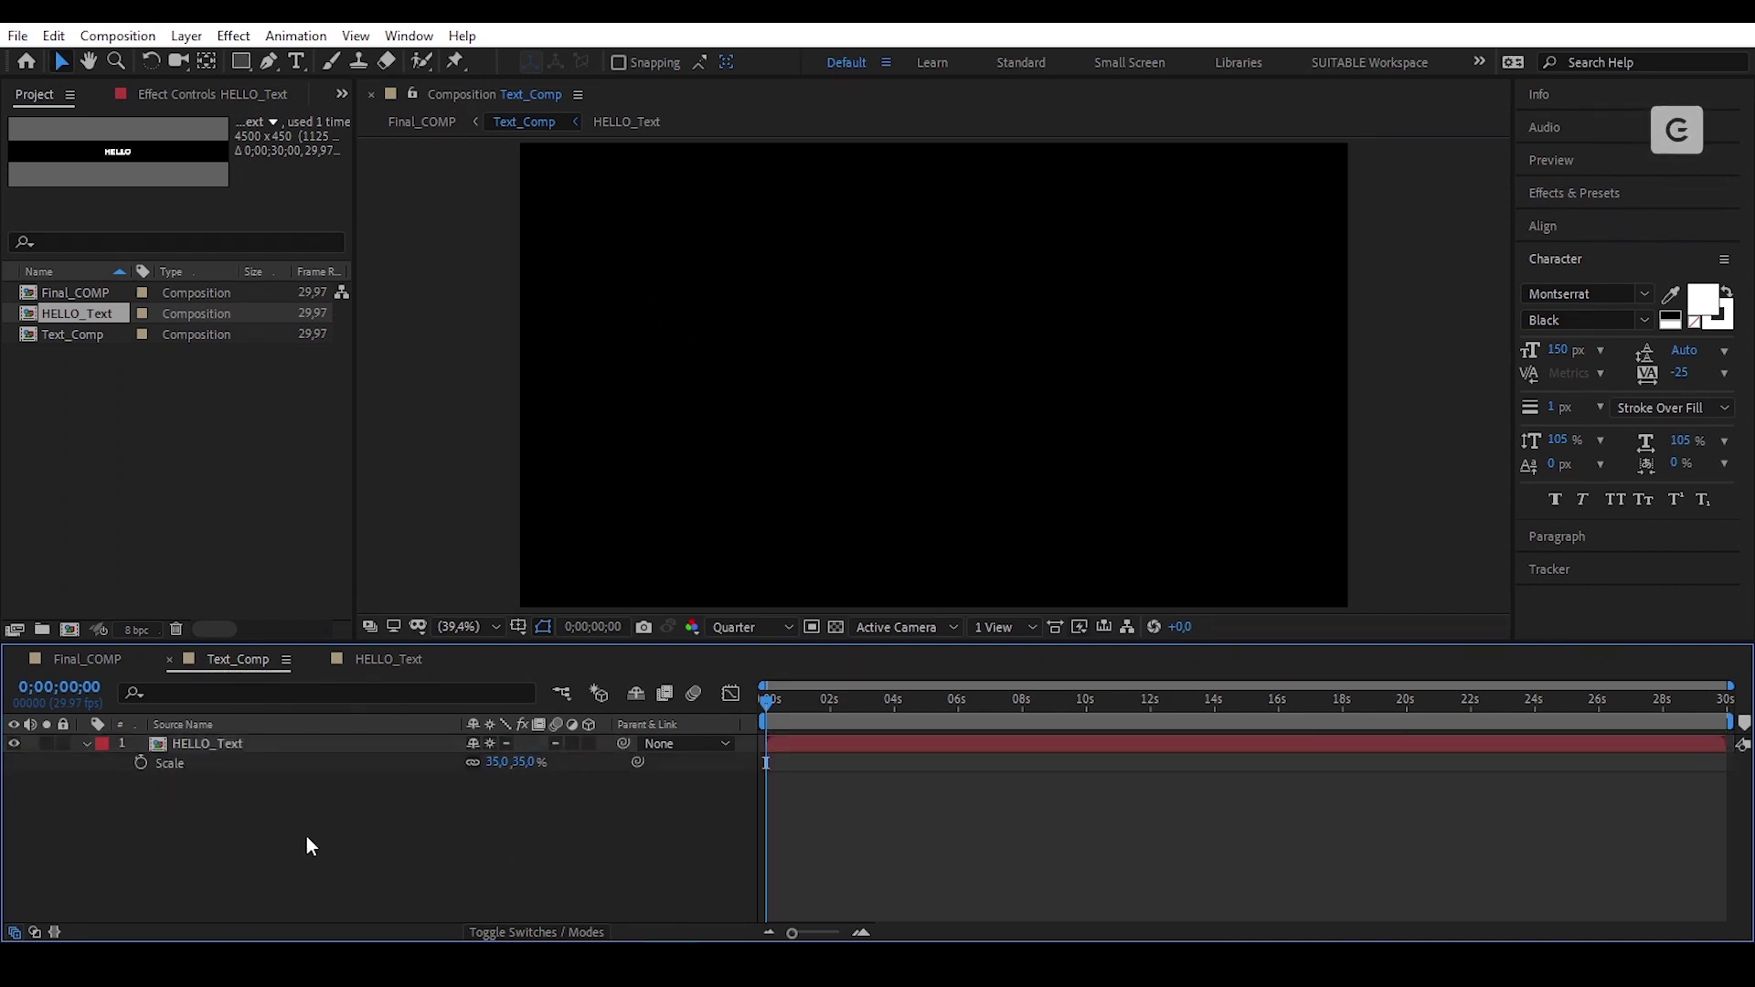
right_click(298, 832)
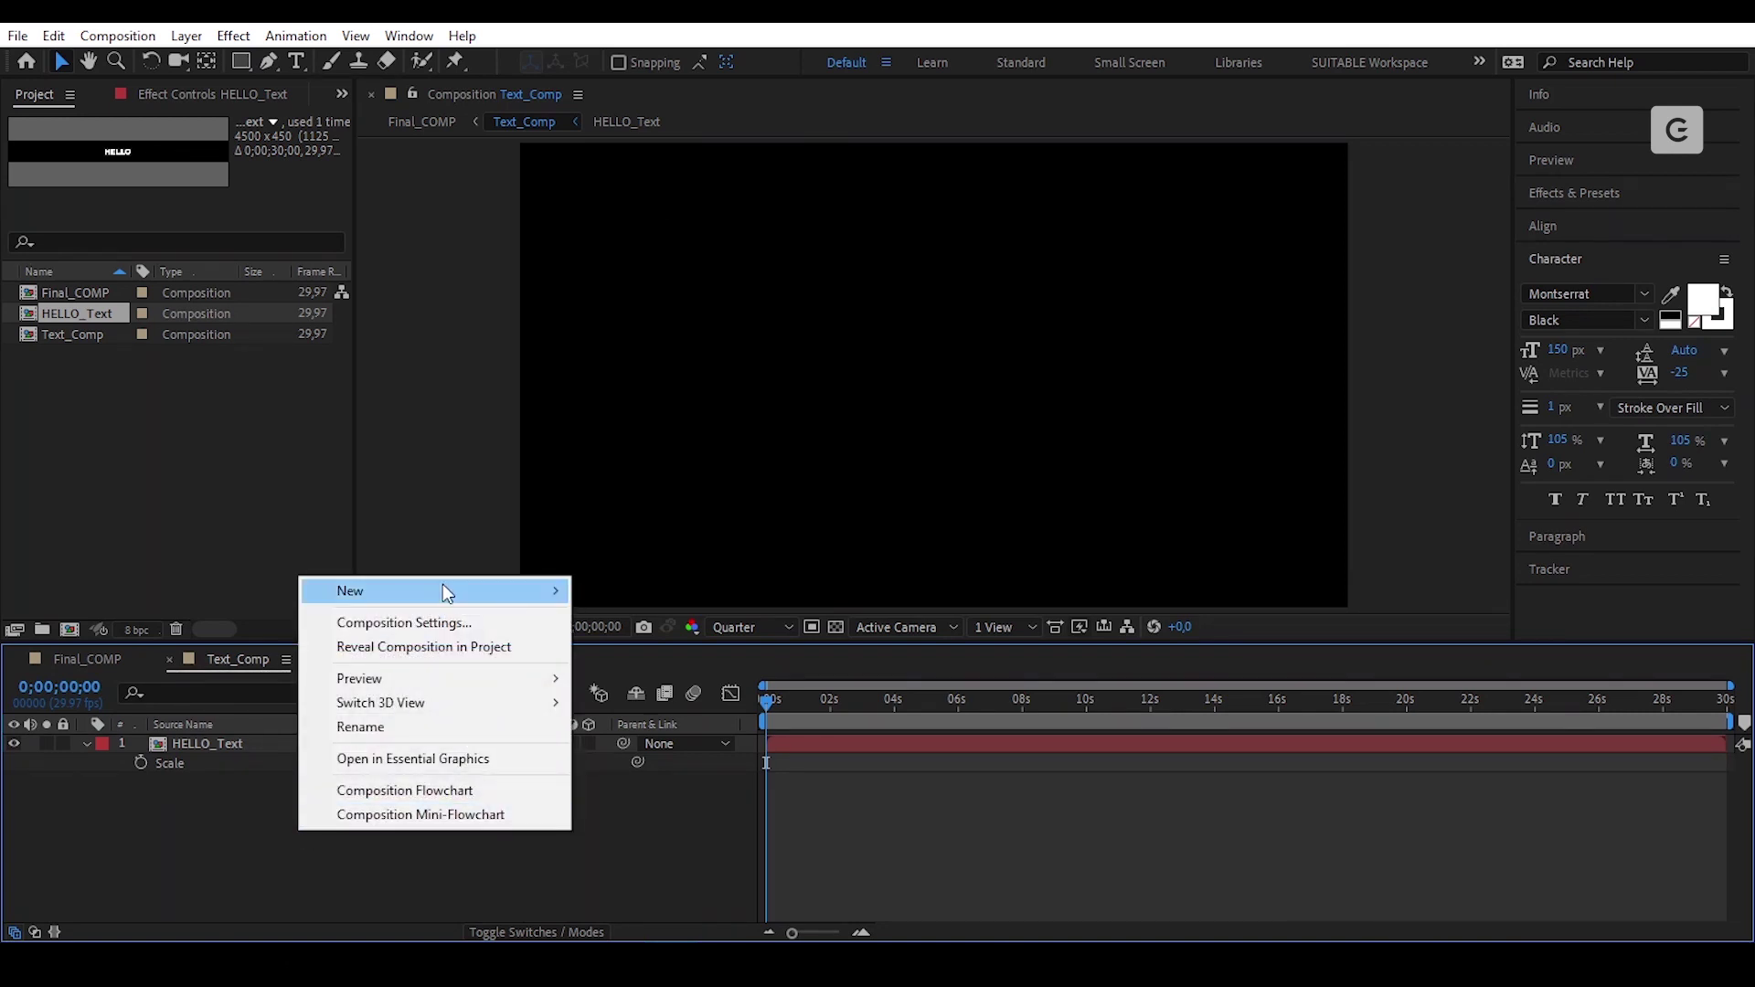
mouse_move(446, 590)
left_click(709, 718)
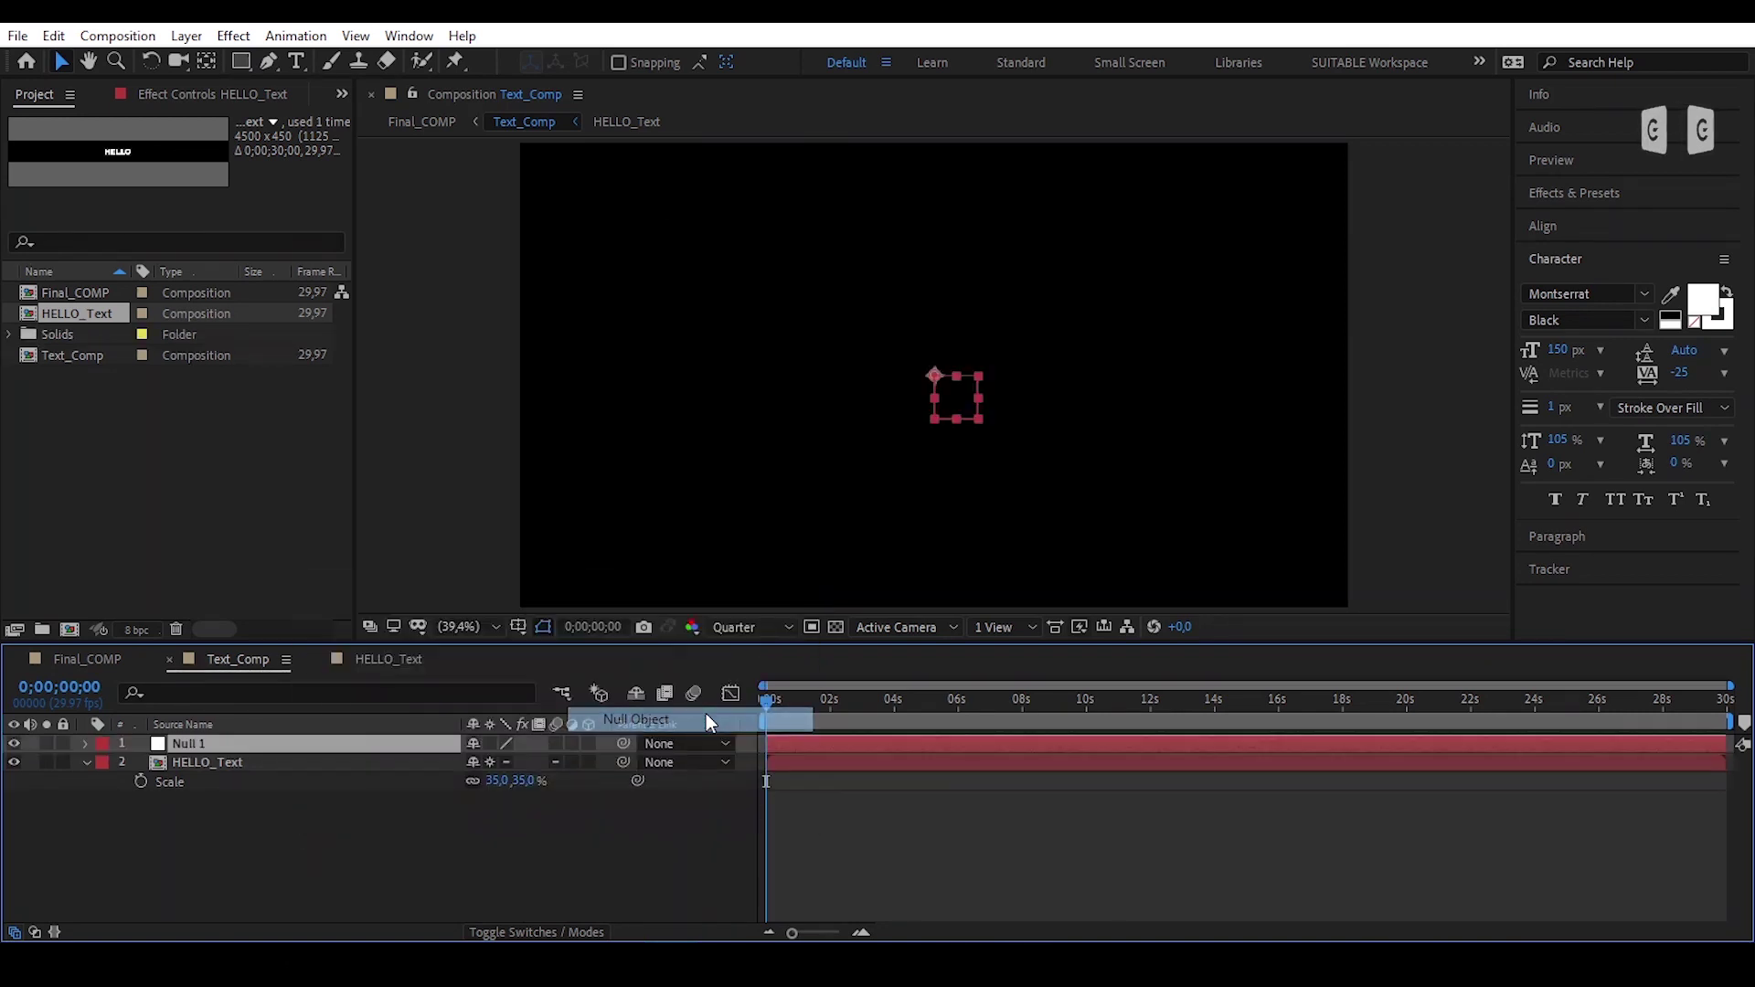
Step: Rename Null 1 to 'Position_HELLO', then select the HELLO_Text layer
key("Return")
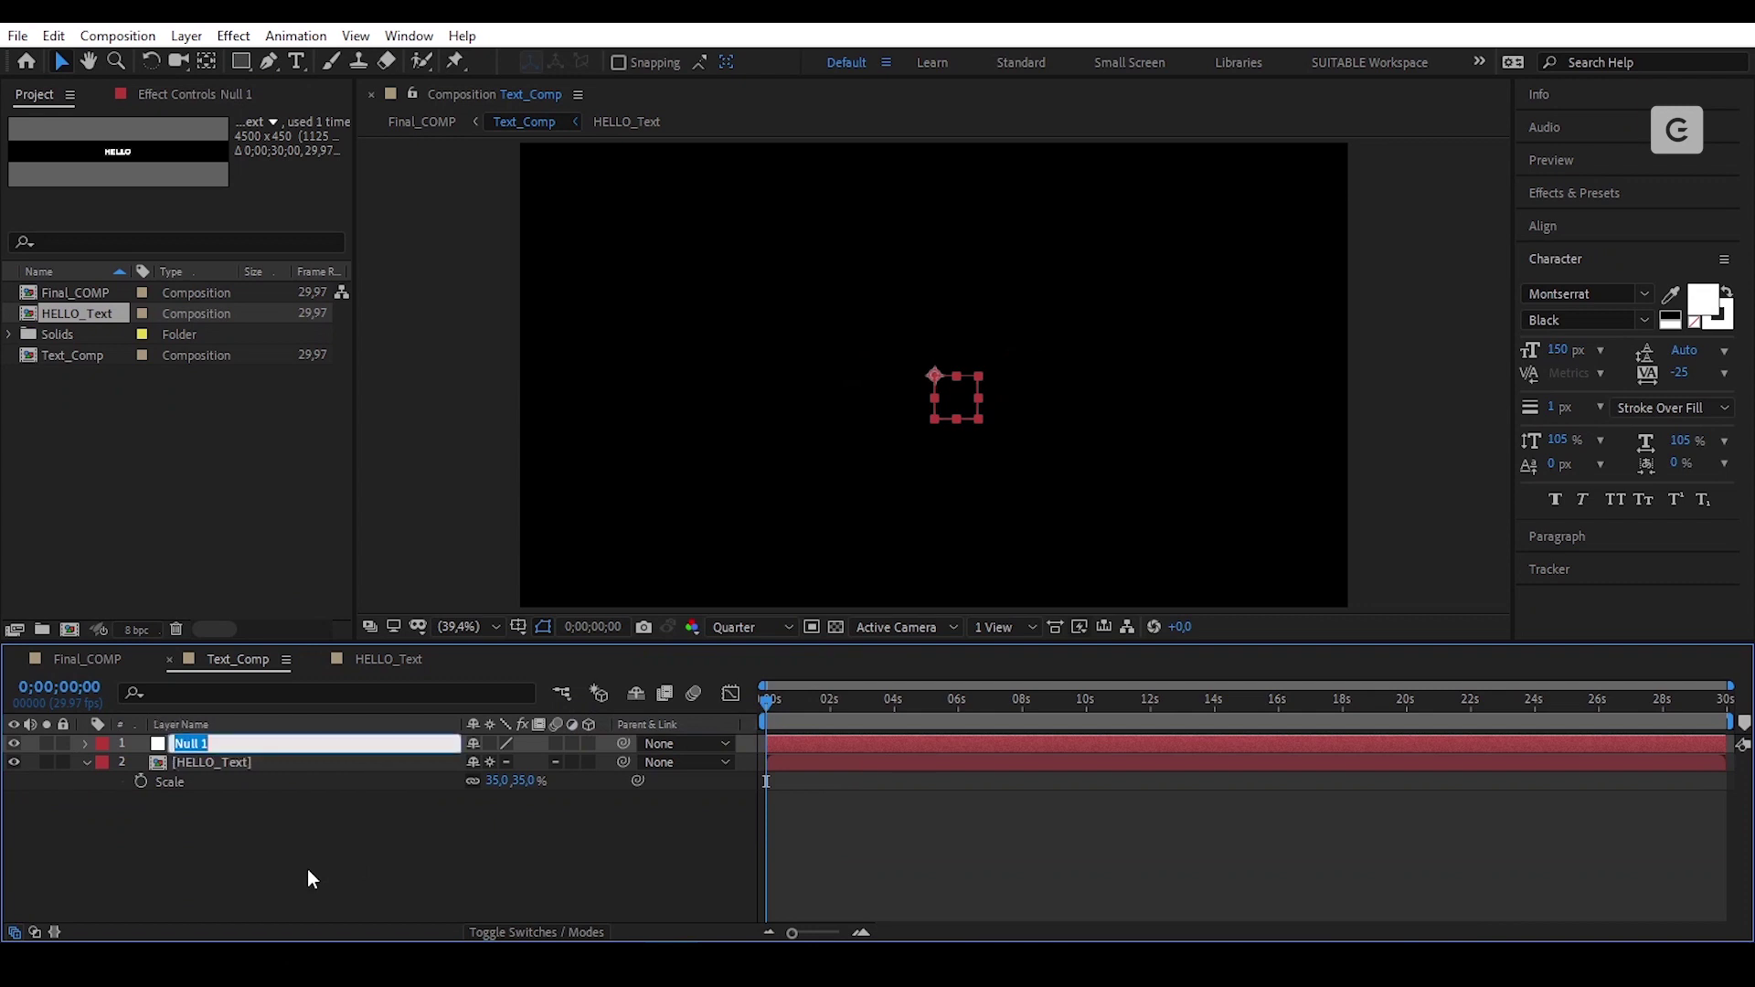
type("Position_HELLO")
key("Return")
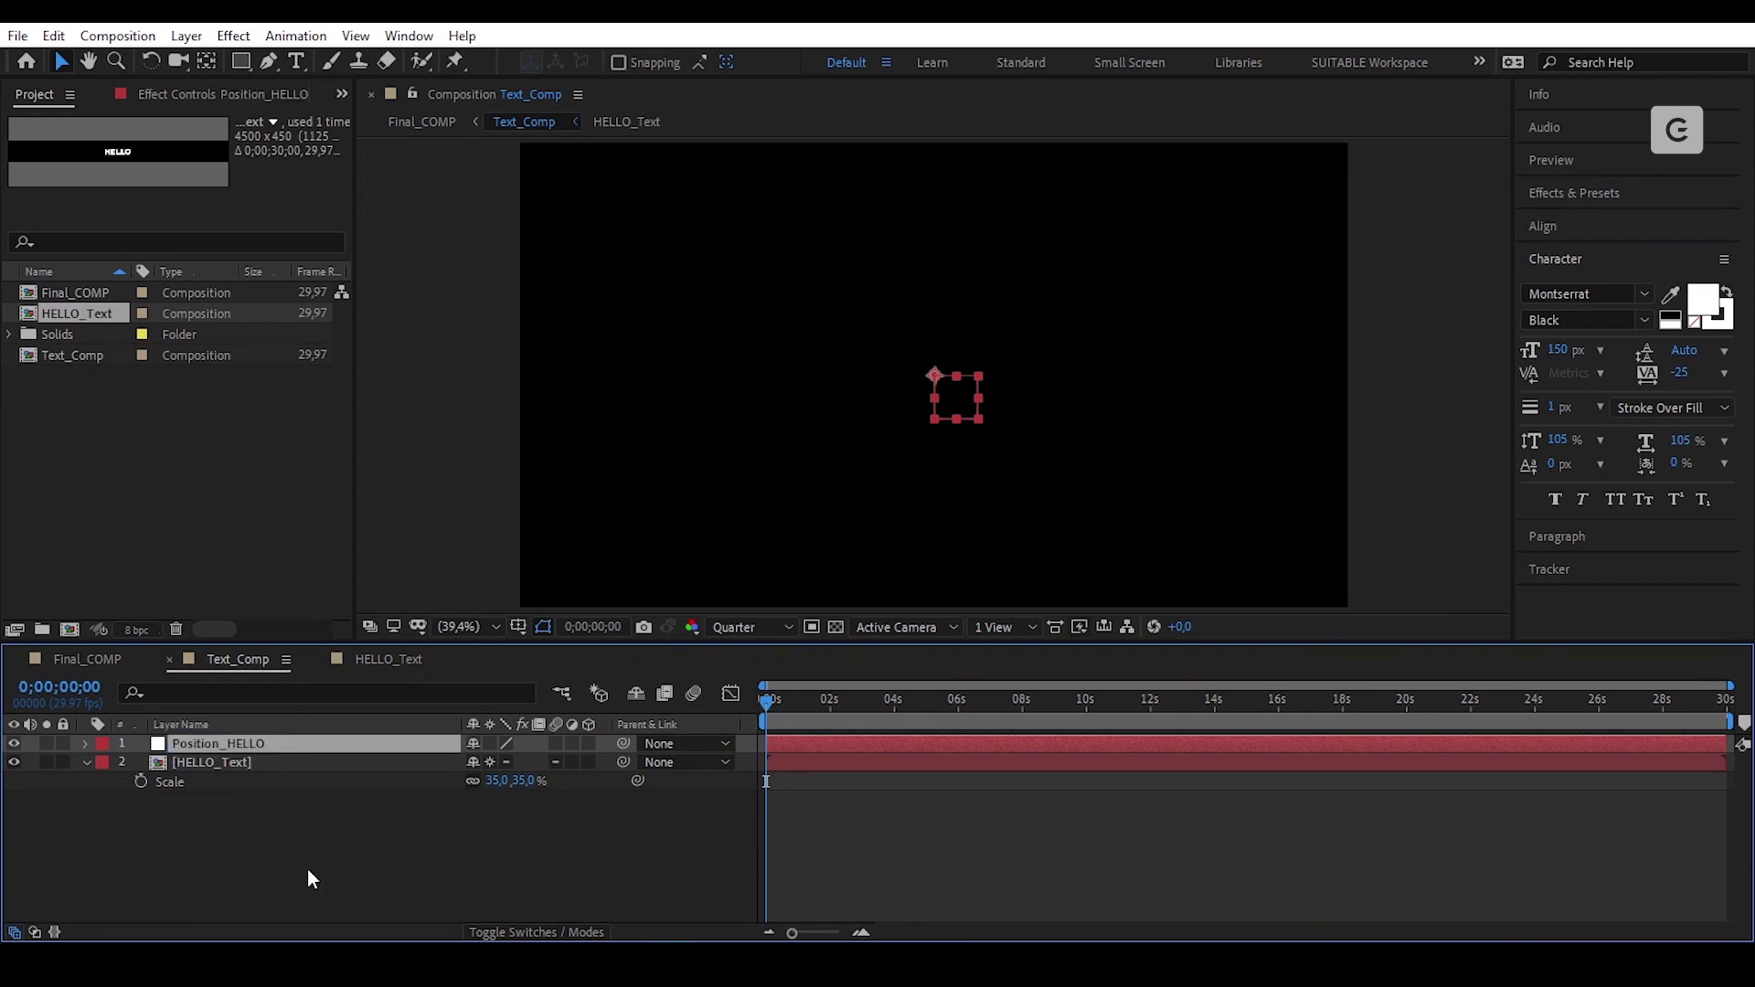
left_click(293, 871)
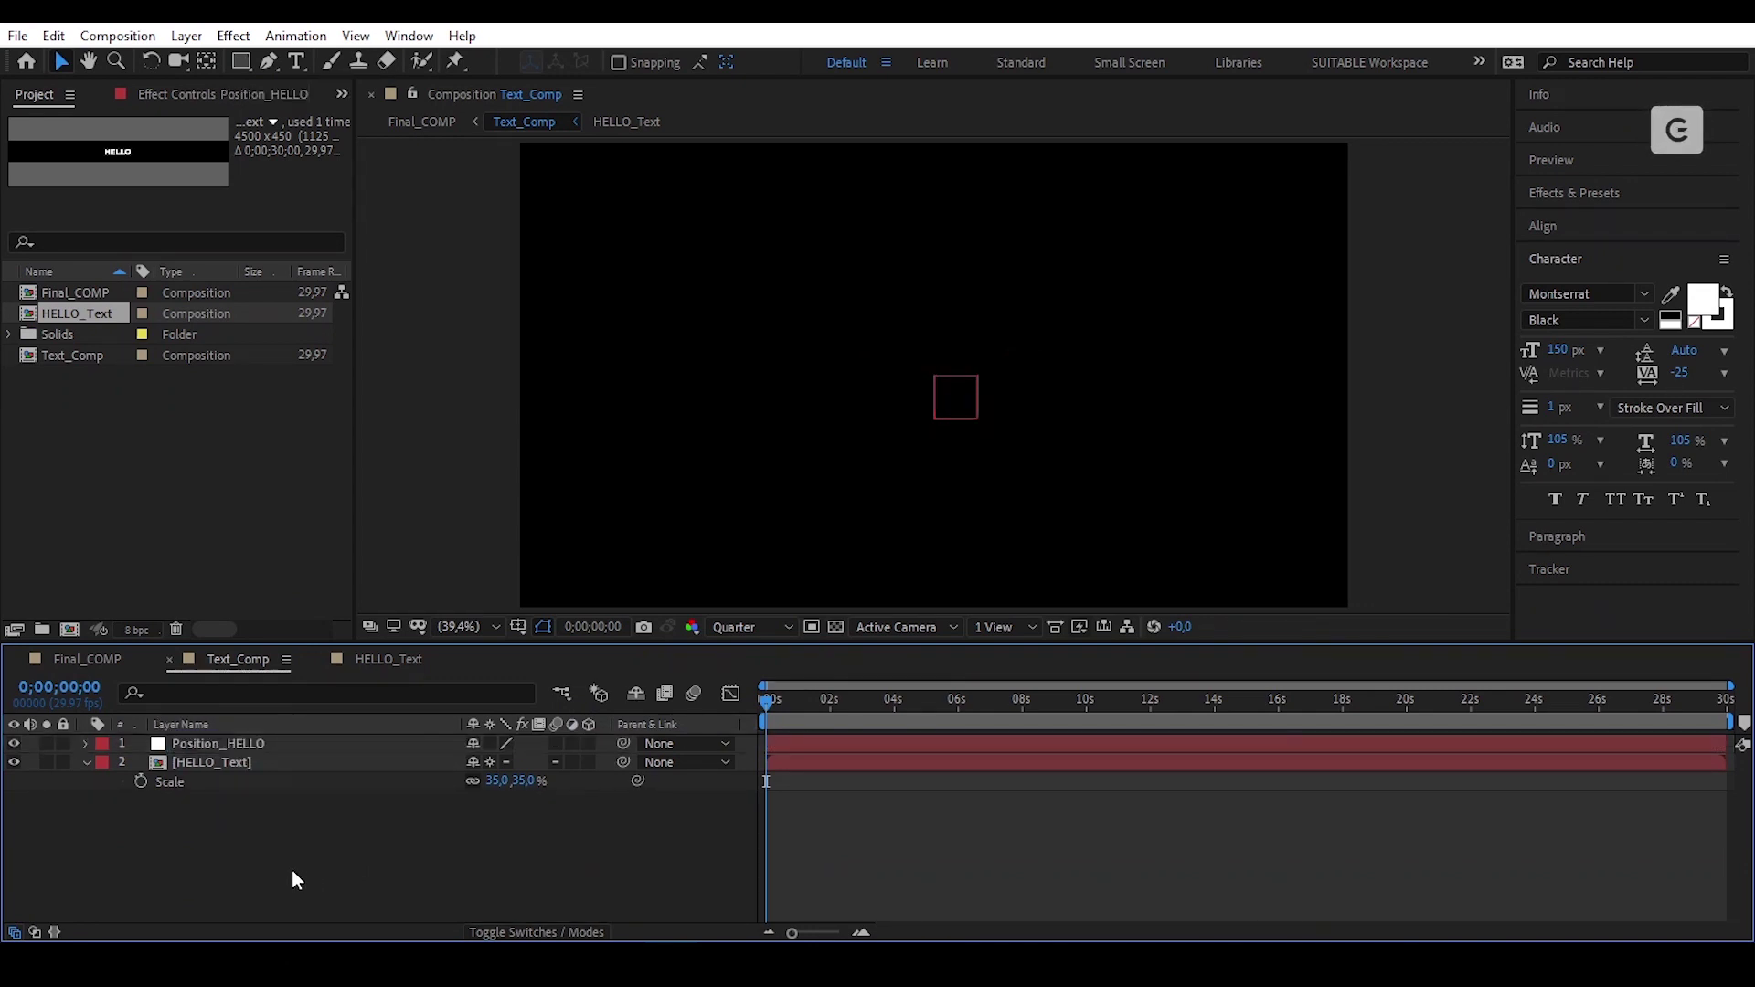
left_click(260, 764)
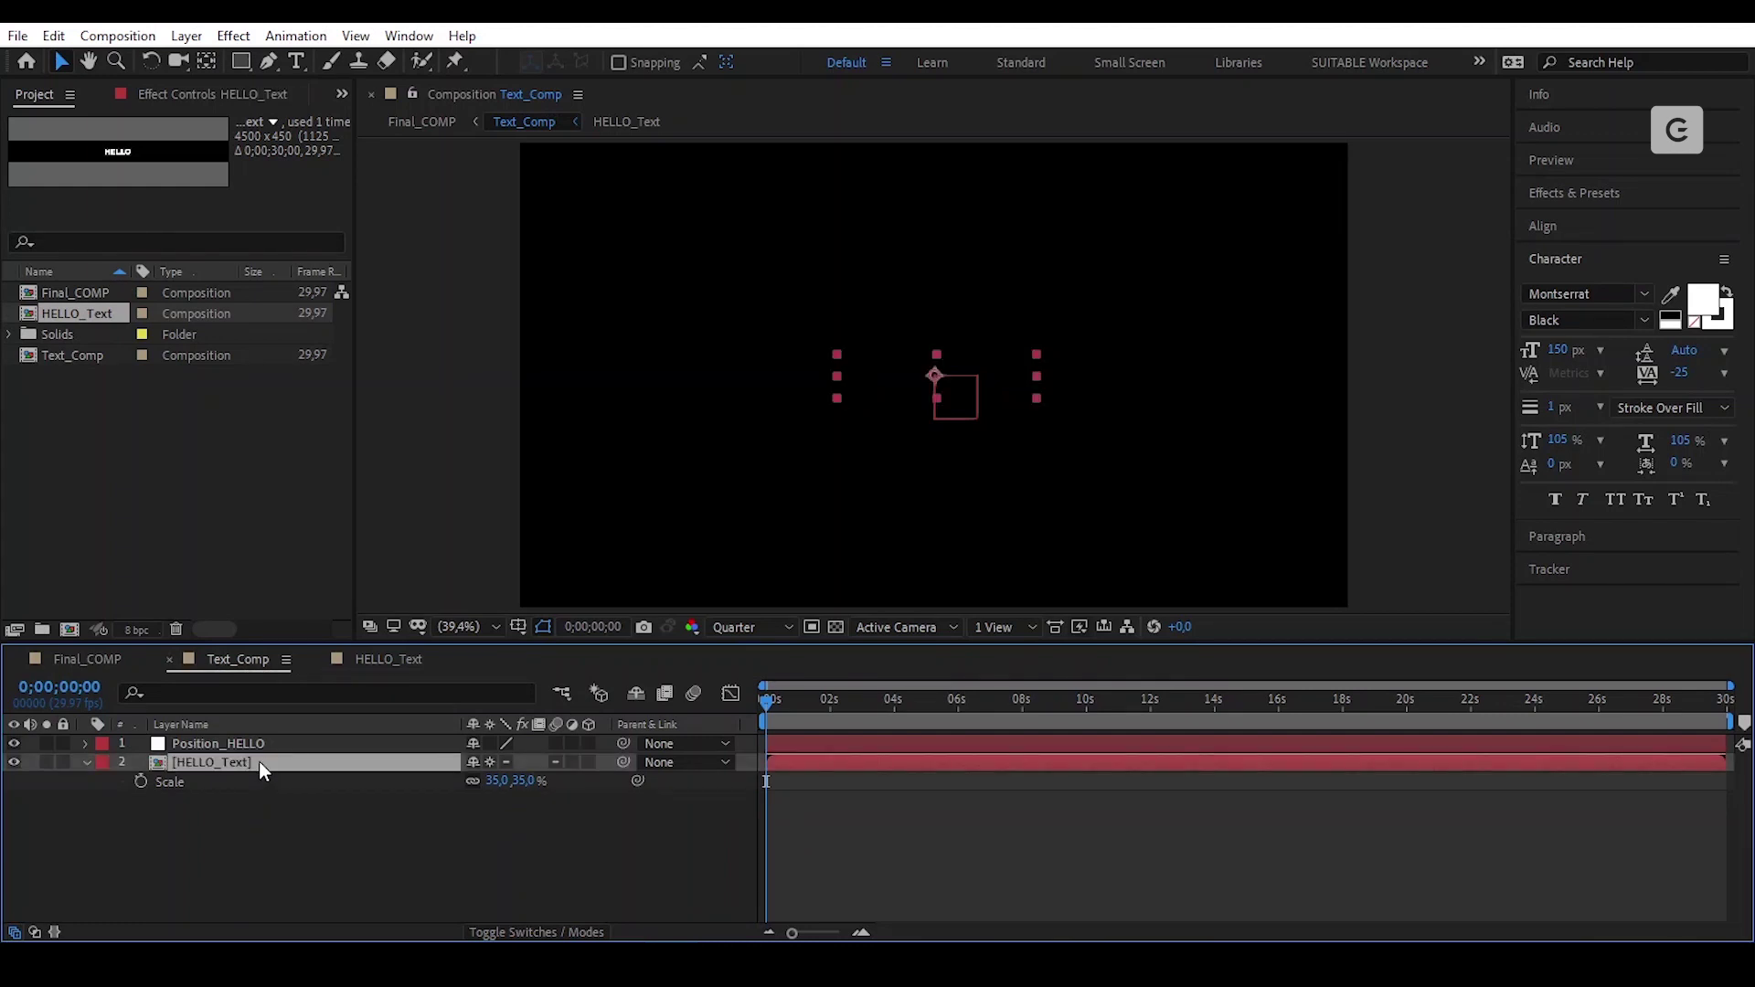
Step: Keyframe HELLO_Text's Position at frame 0 (960,540) and at 2;00 with X moved to 721
key("p")
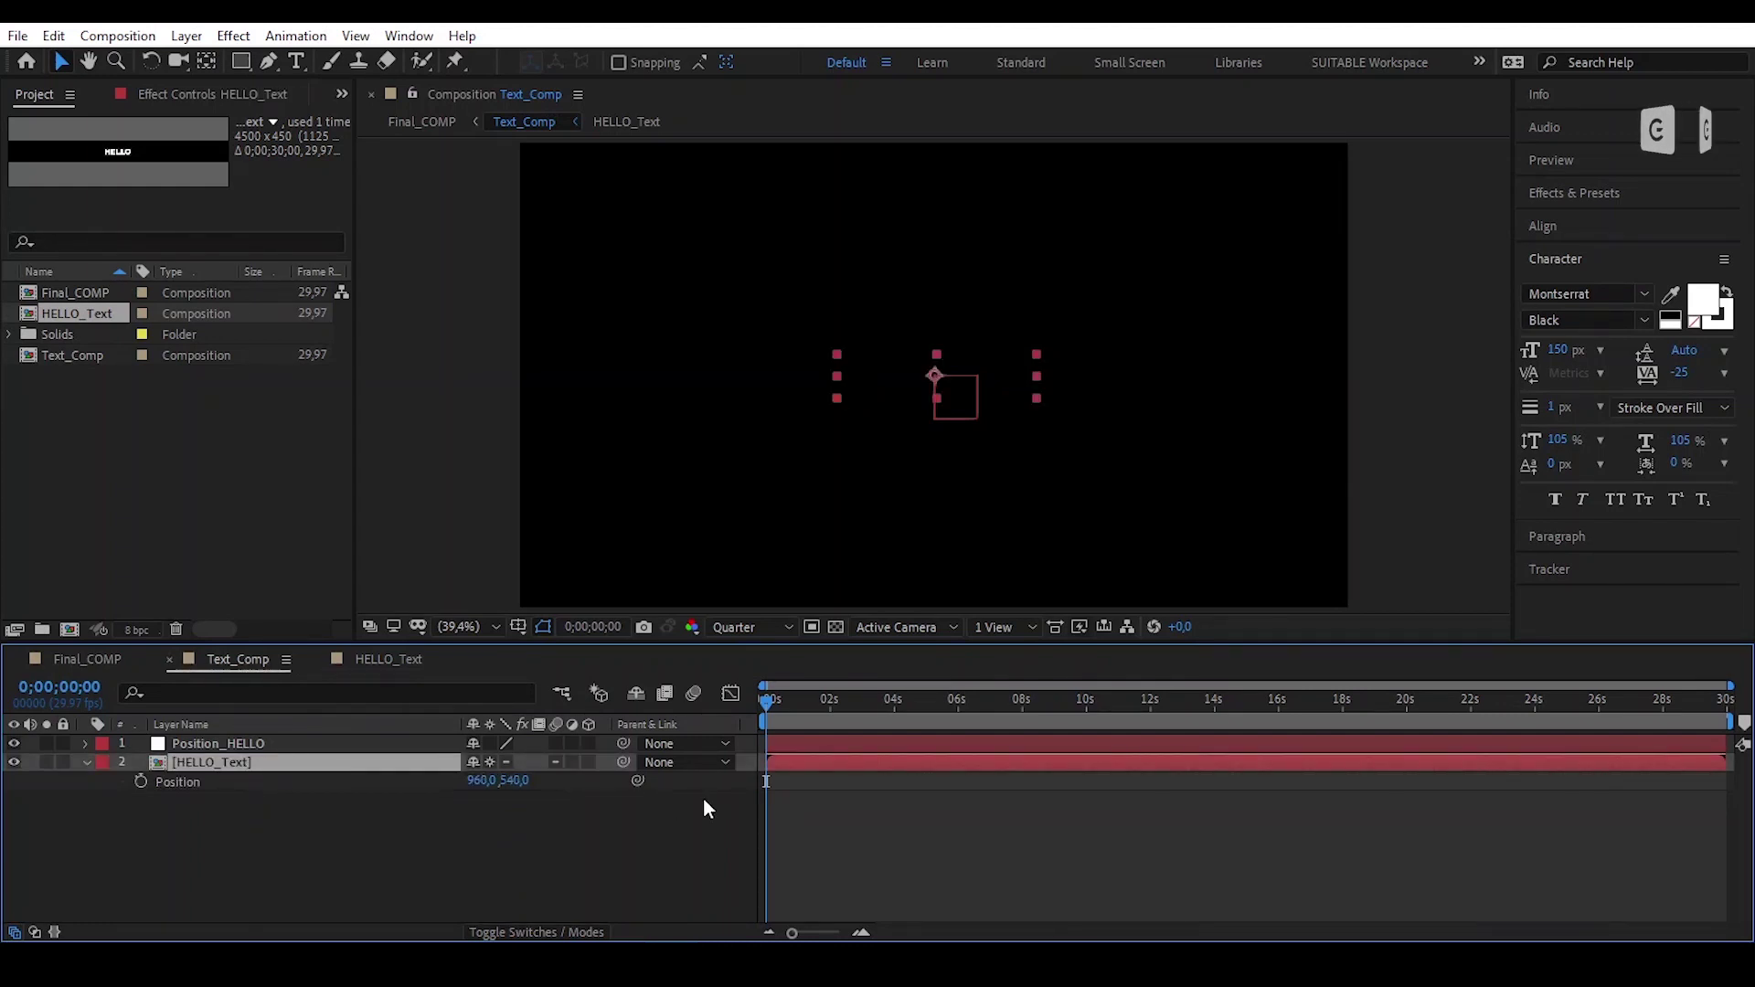
scroll(866, 793, "up", 5)
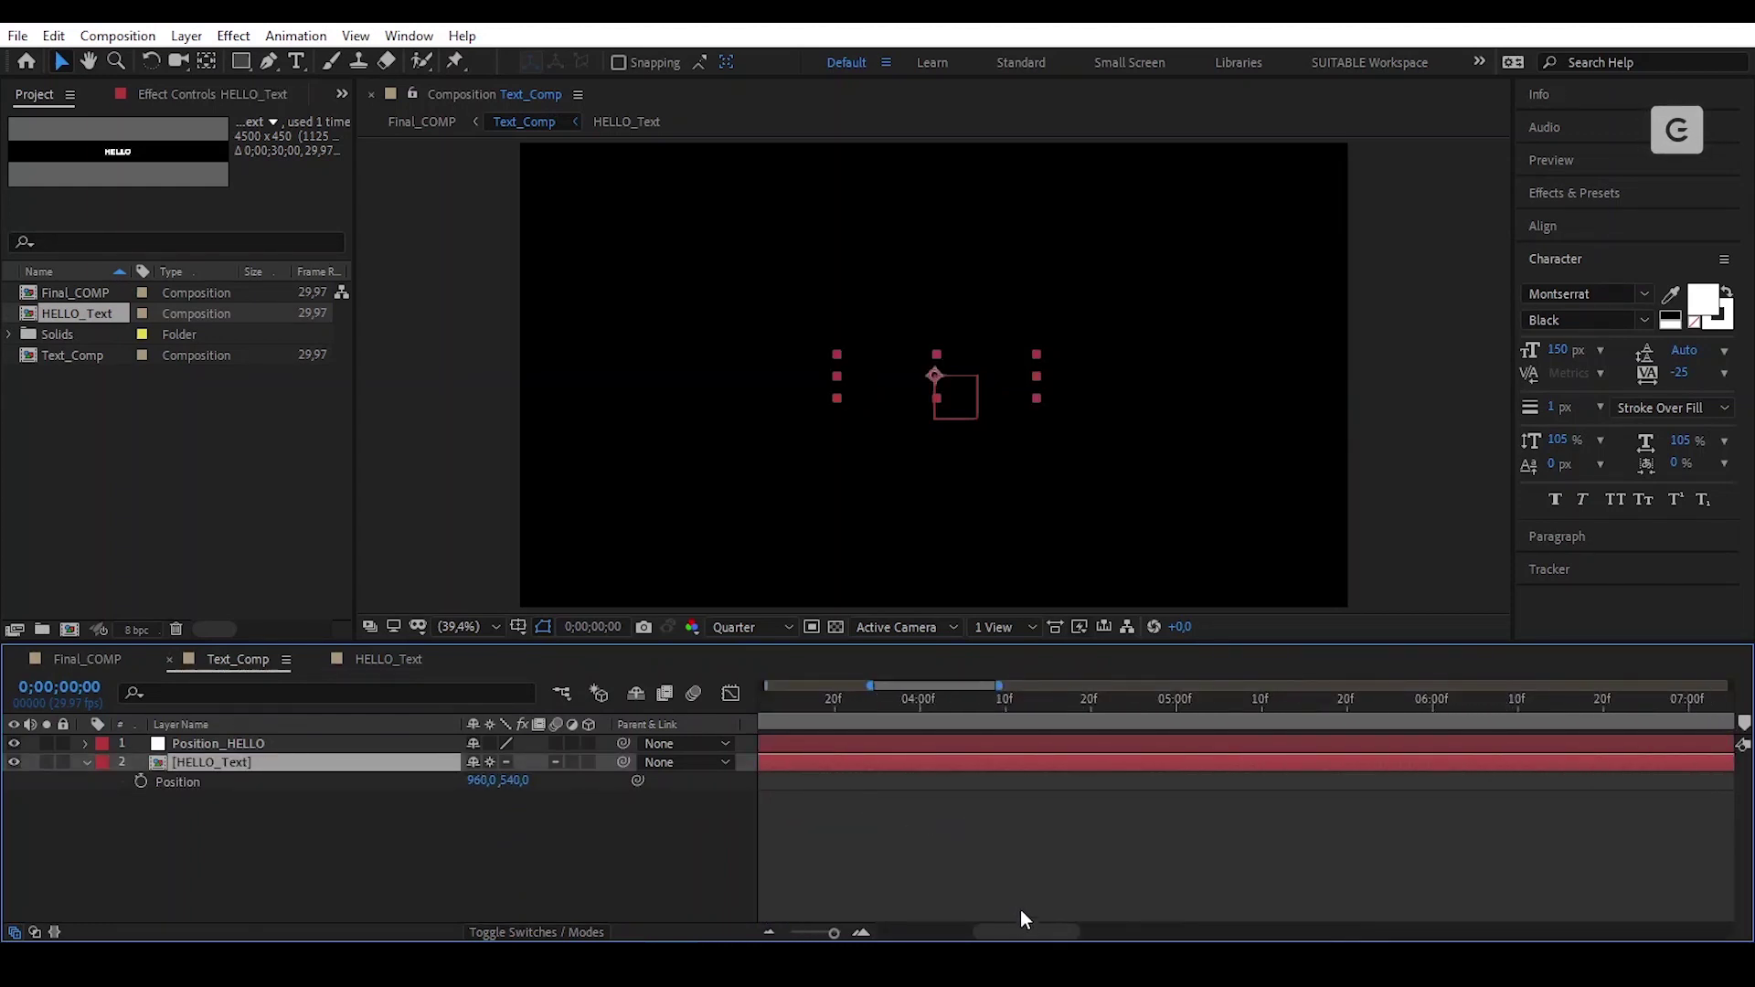
left_click_drag(1010, 934, 878, 931)
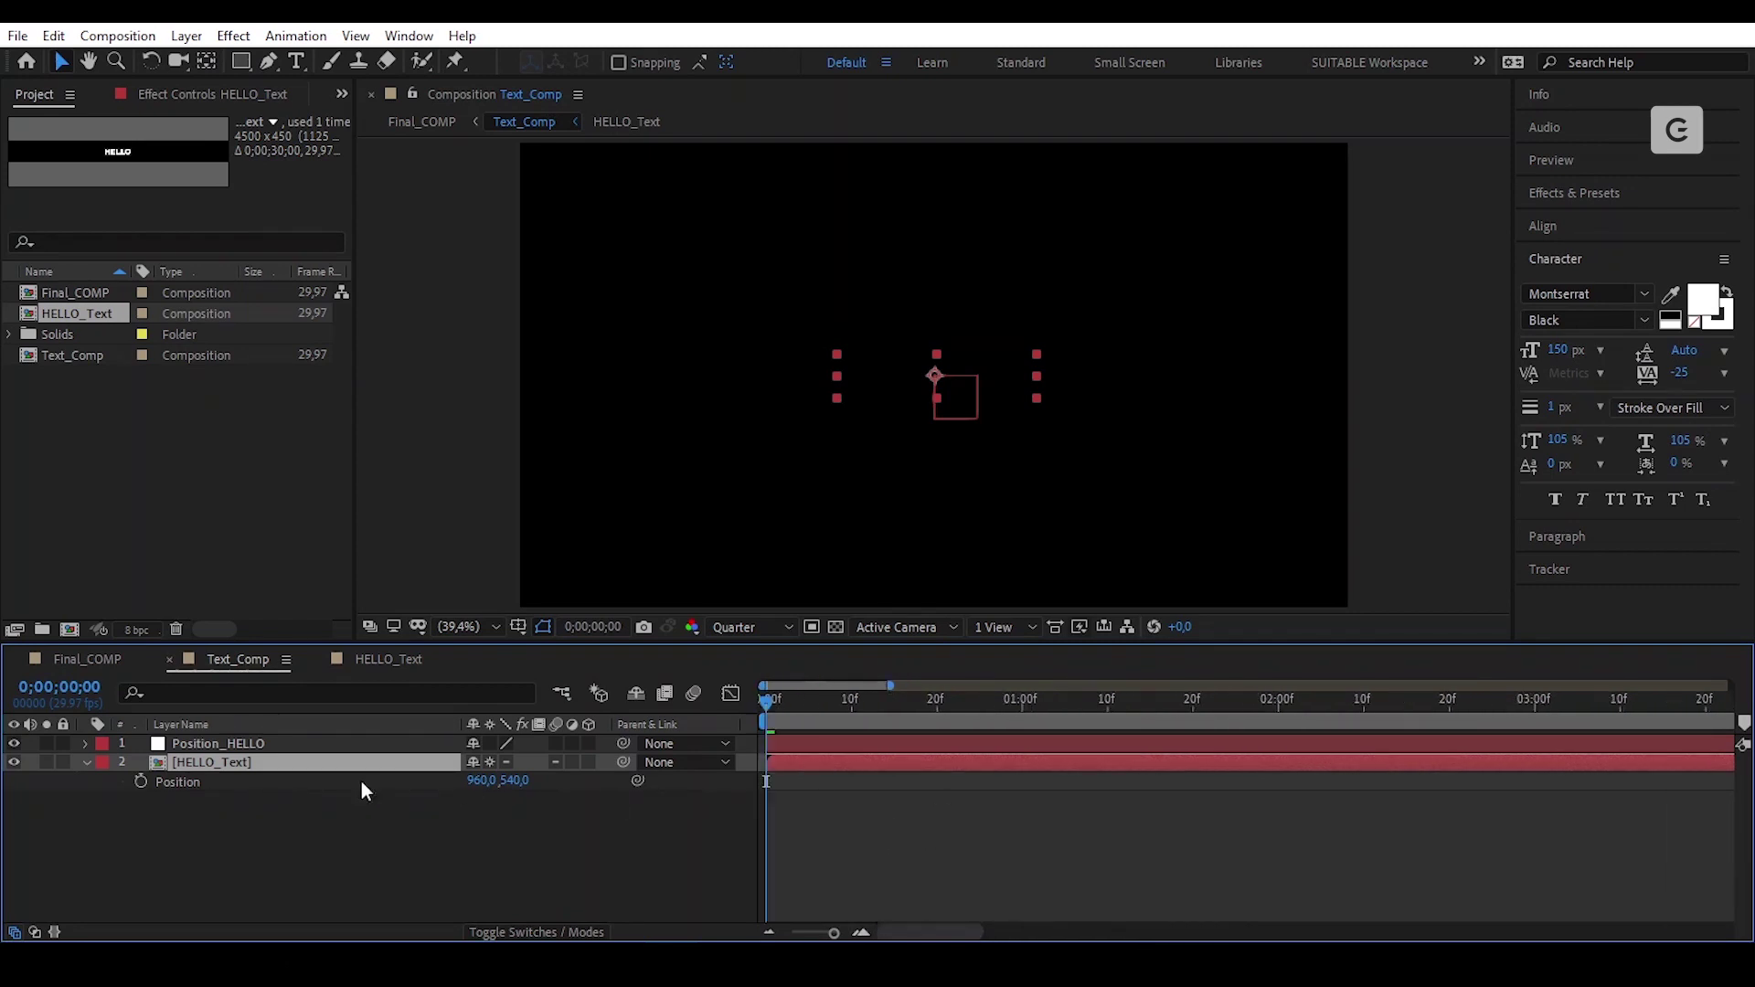
left_click(141, 783)
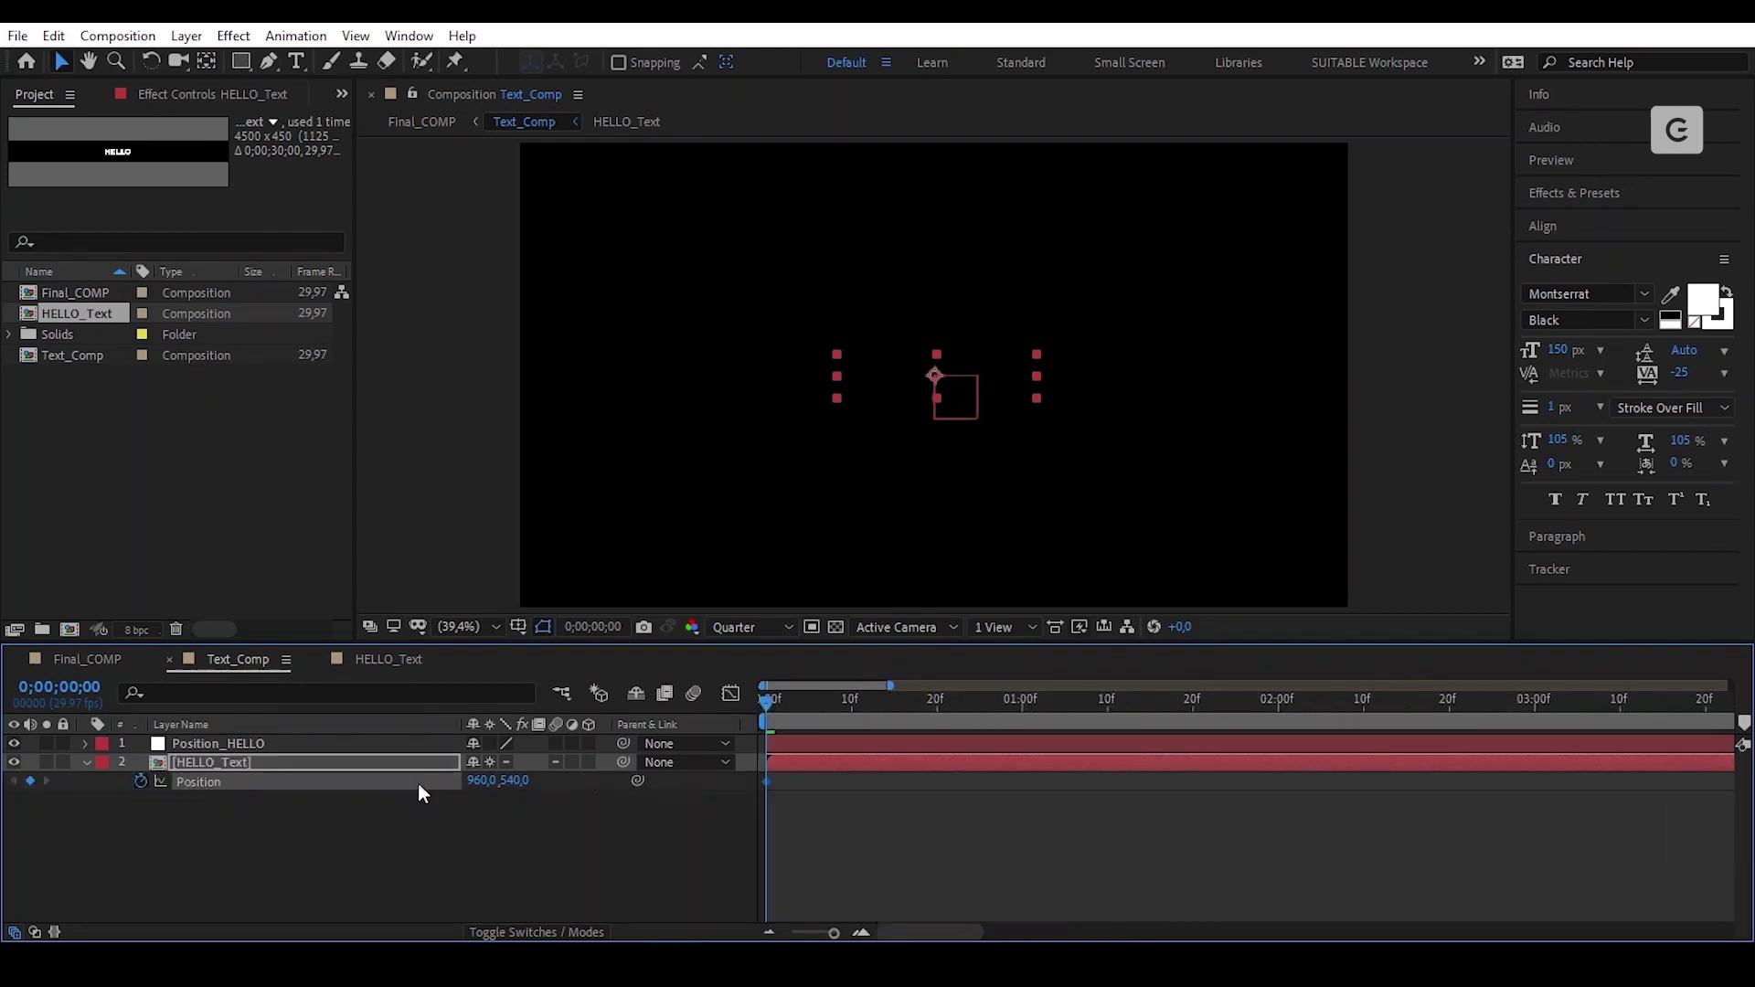
left_click(1279, 704)
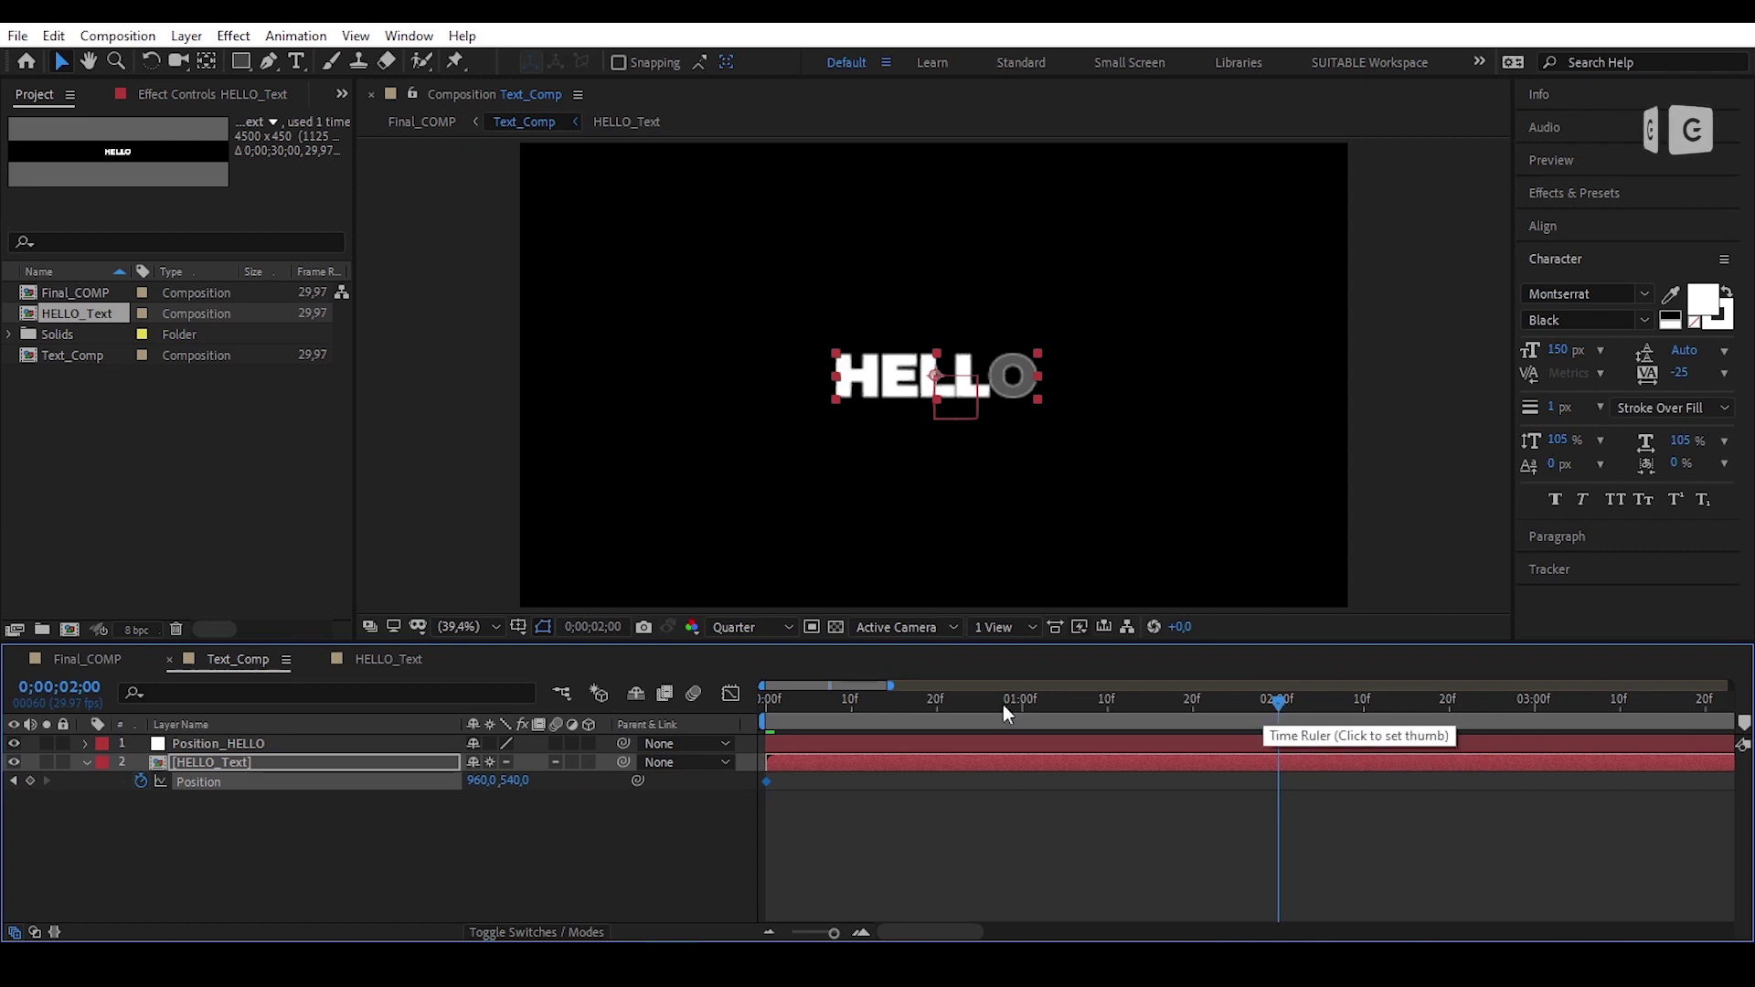
left_click(30, 781)
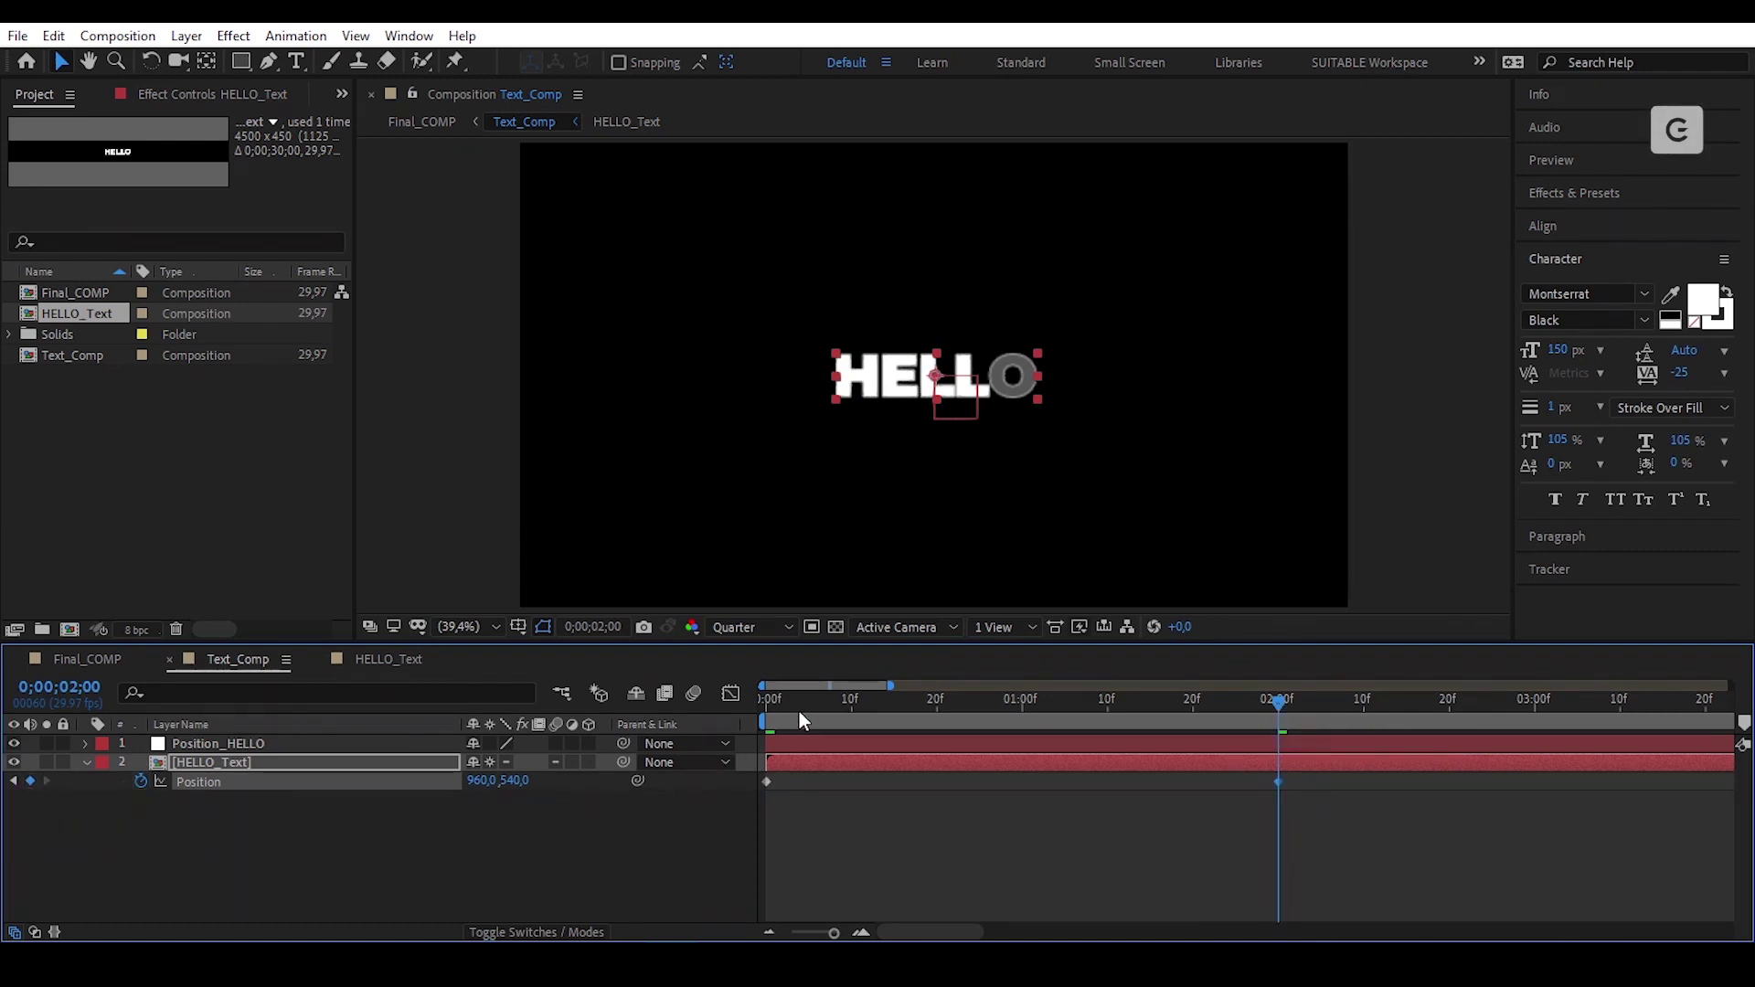
left_click_drag(480, 779, 230, 793)
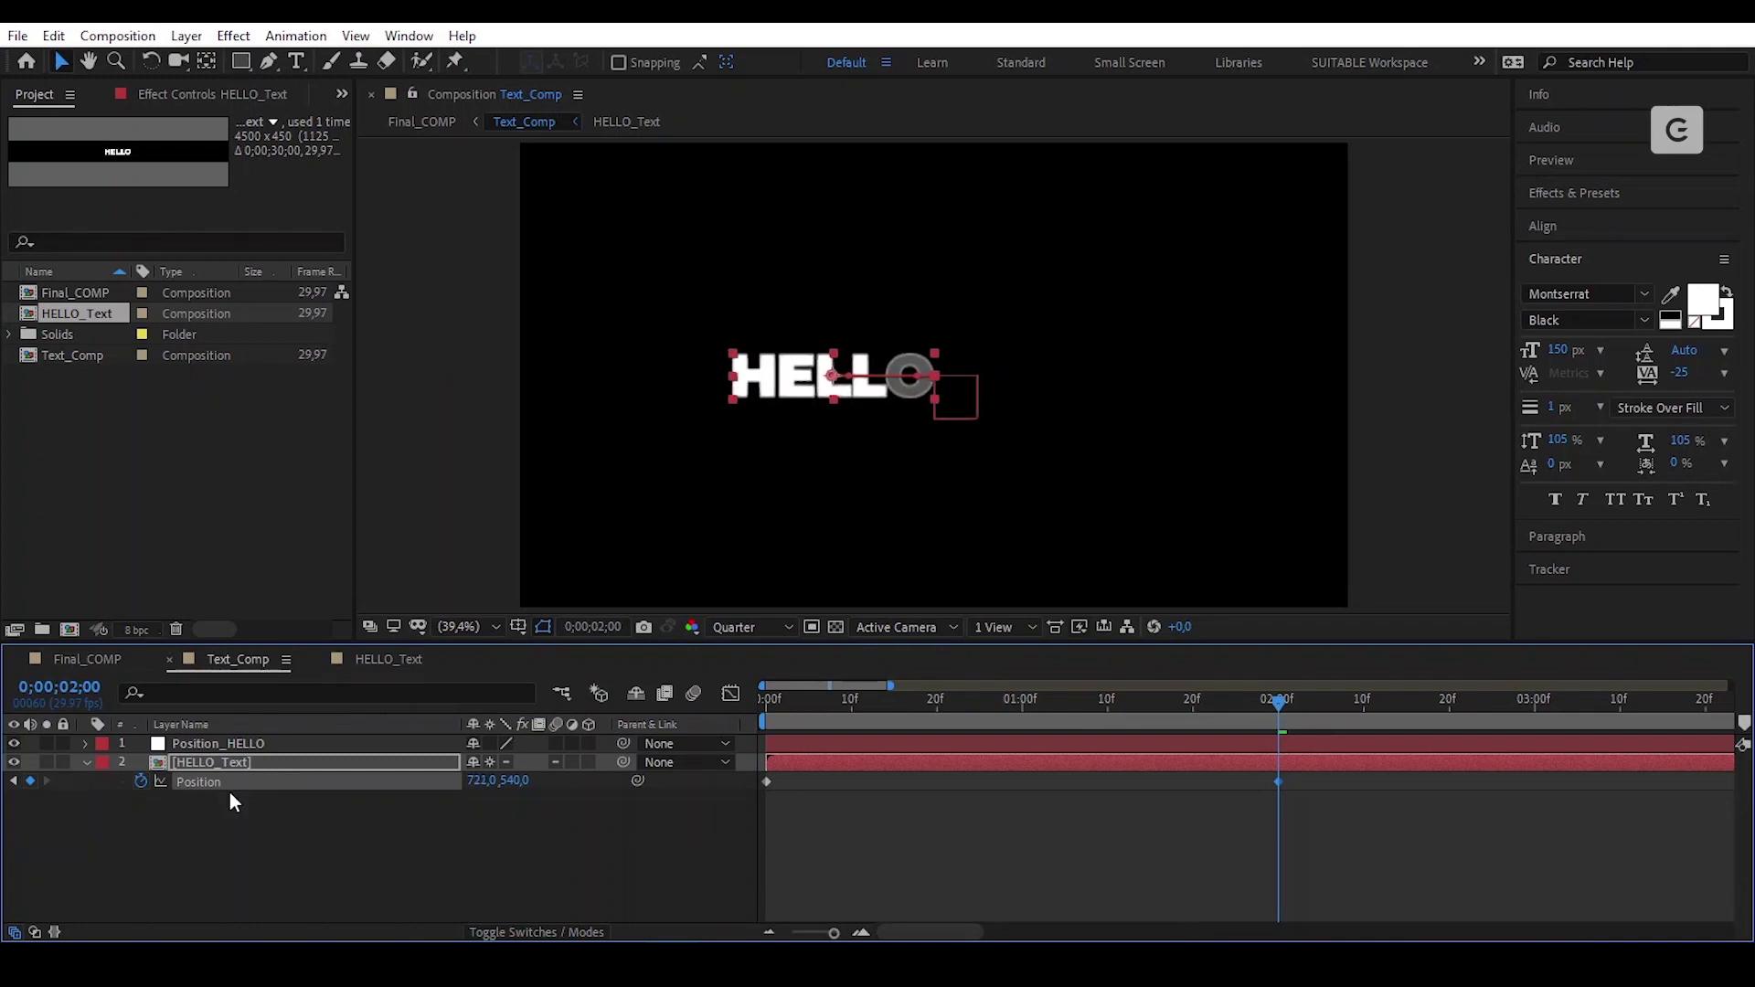
left_click_drag(1298, 711, 764, 807)
right_click(766, 786)
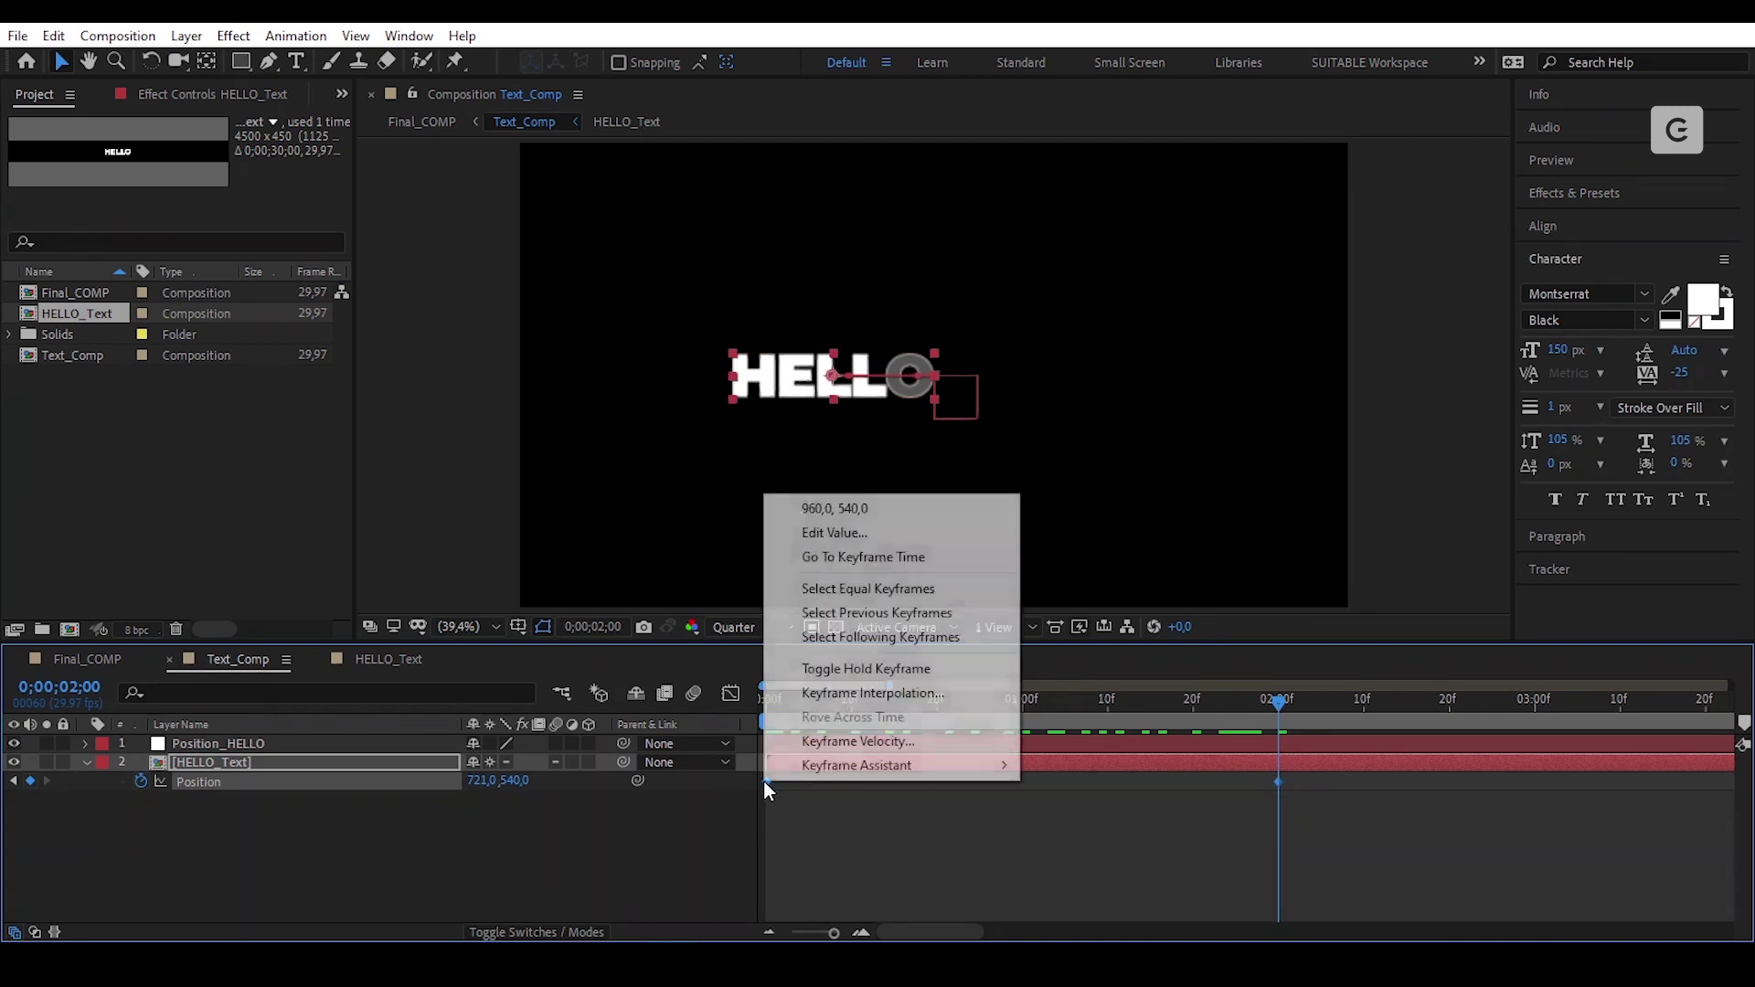
Step: Time-reverse HELLO_Text's Position keyframes so it slides from 721 to 960
mouse_move(877, 764)
left_click(1111, 762)
left_click(1096, 839)
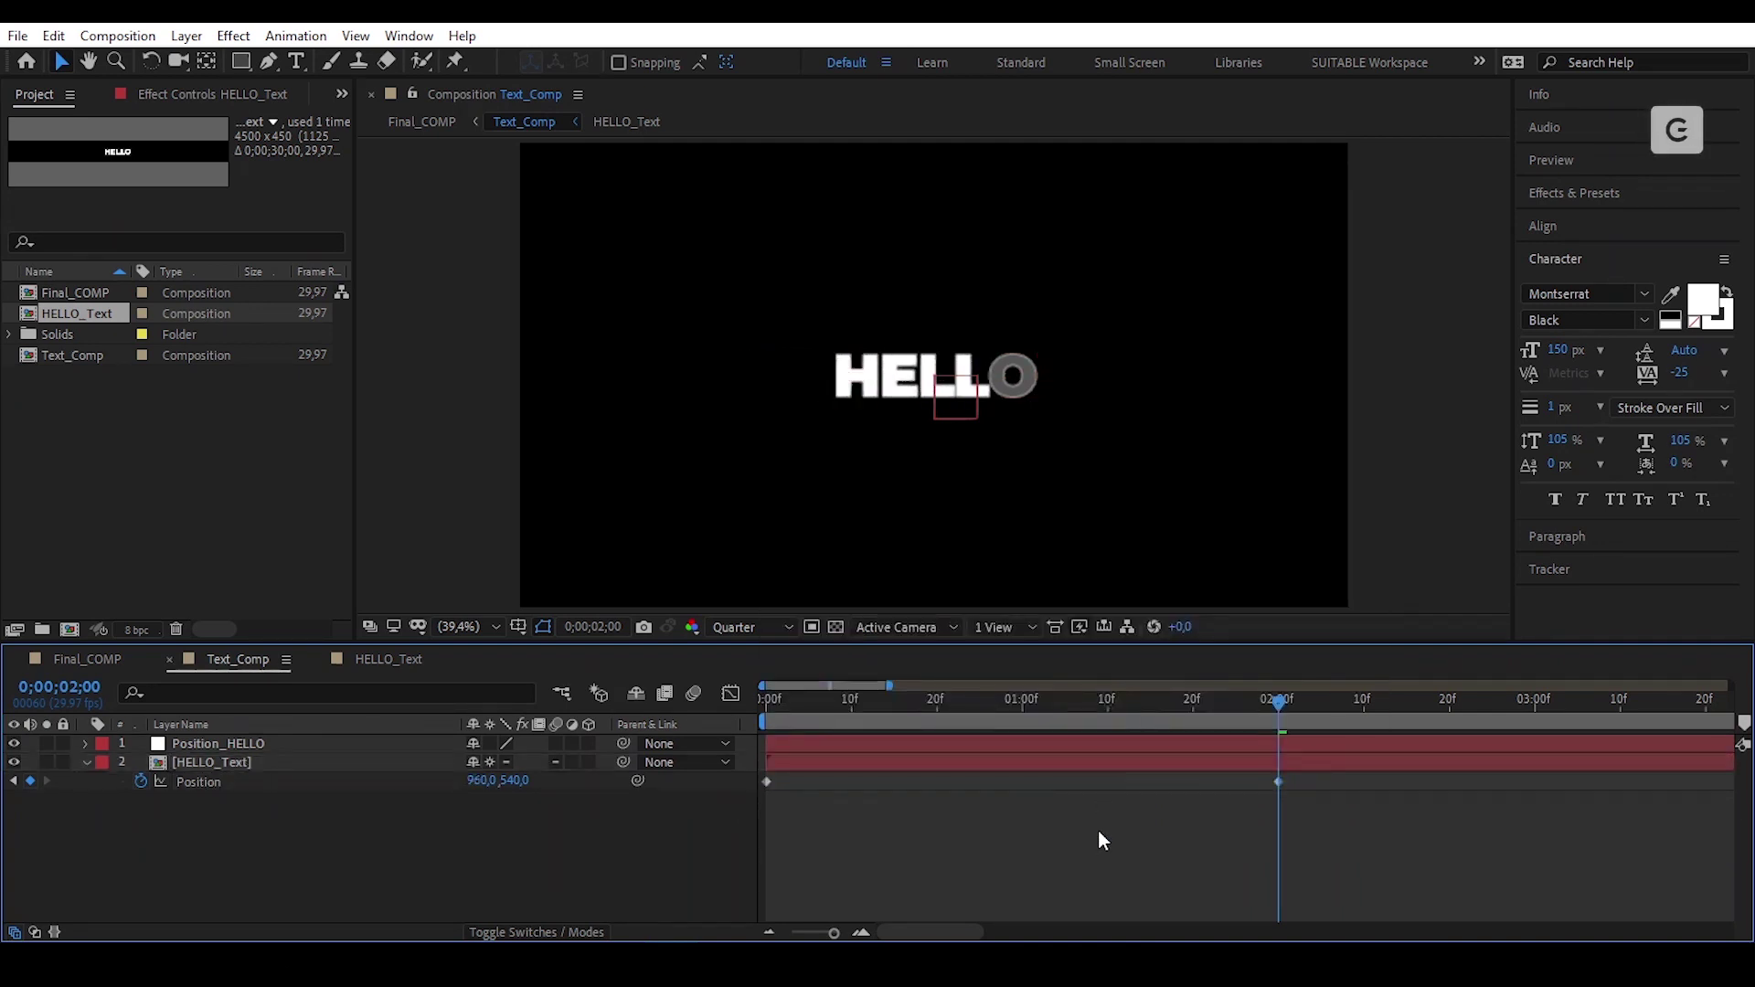
left_click_drag(770, 700, 1099, 782)
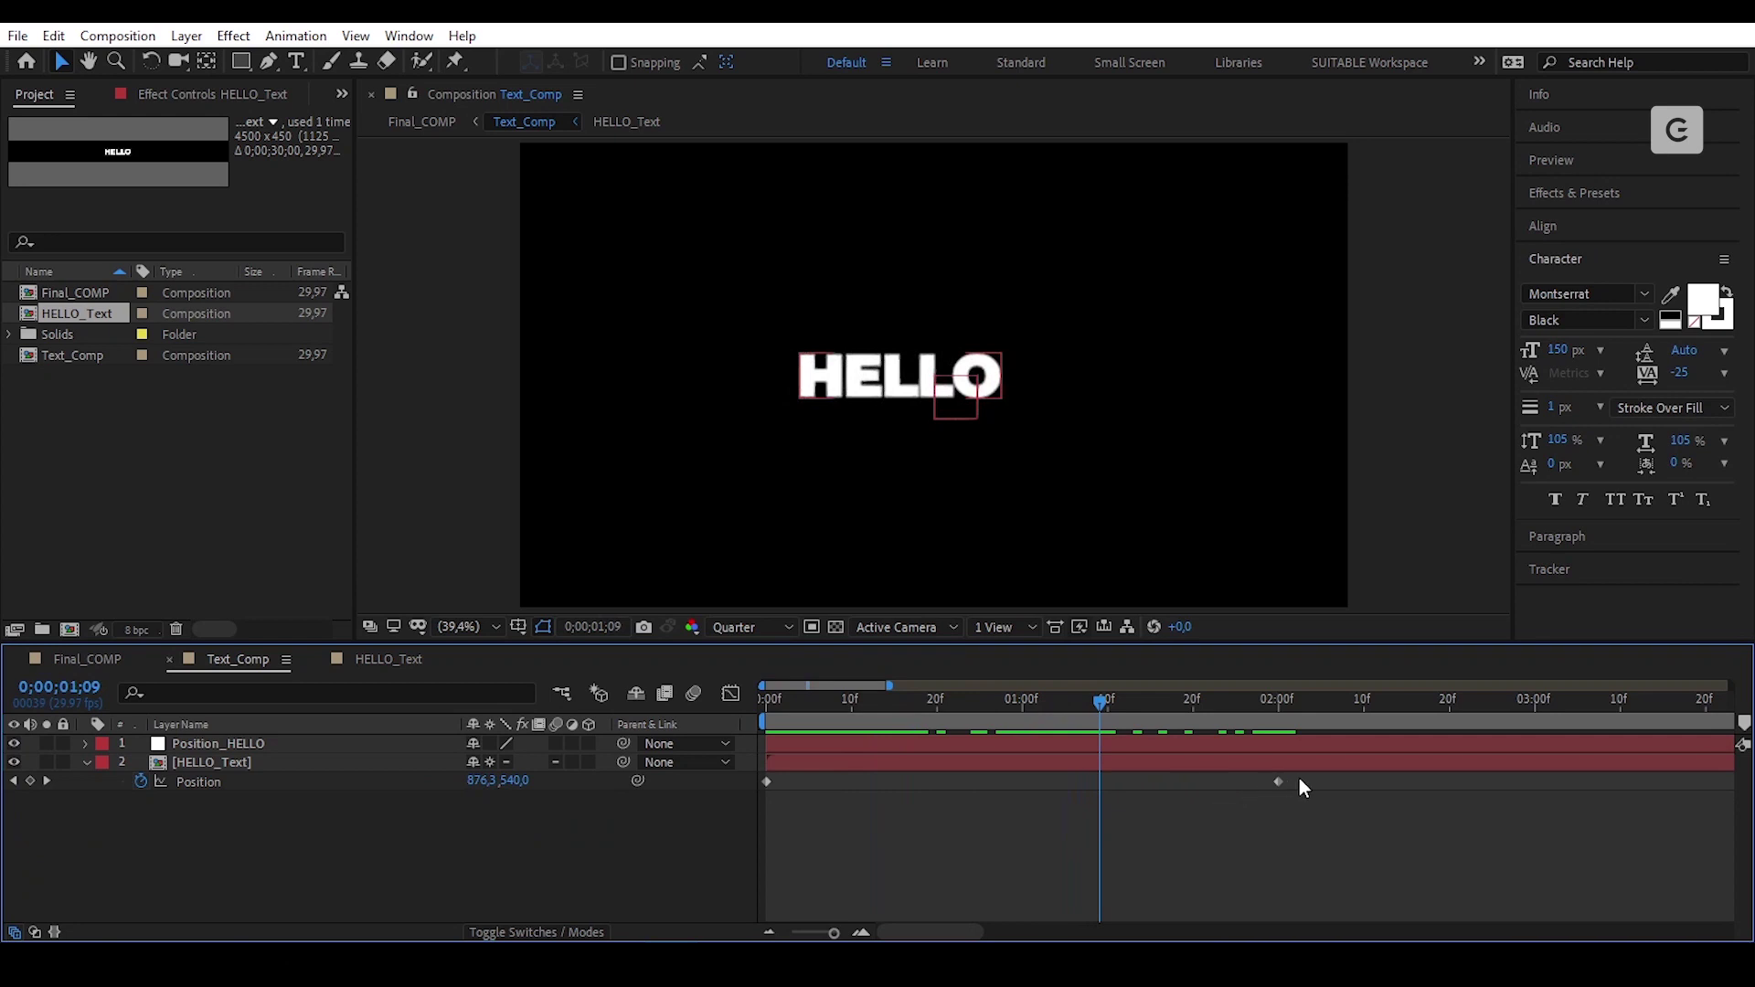
Step: Apply Easy Ease to both HELLO_Text Position keyframes
left_click_drag(1297, 774, 719, 791)
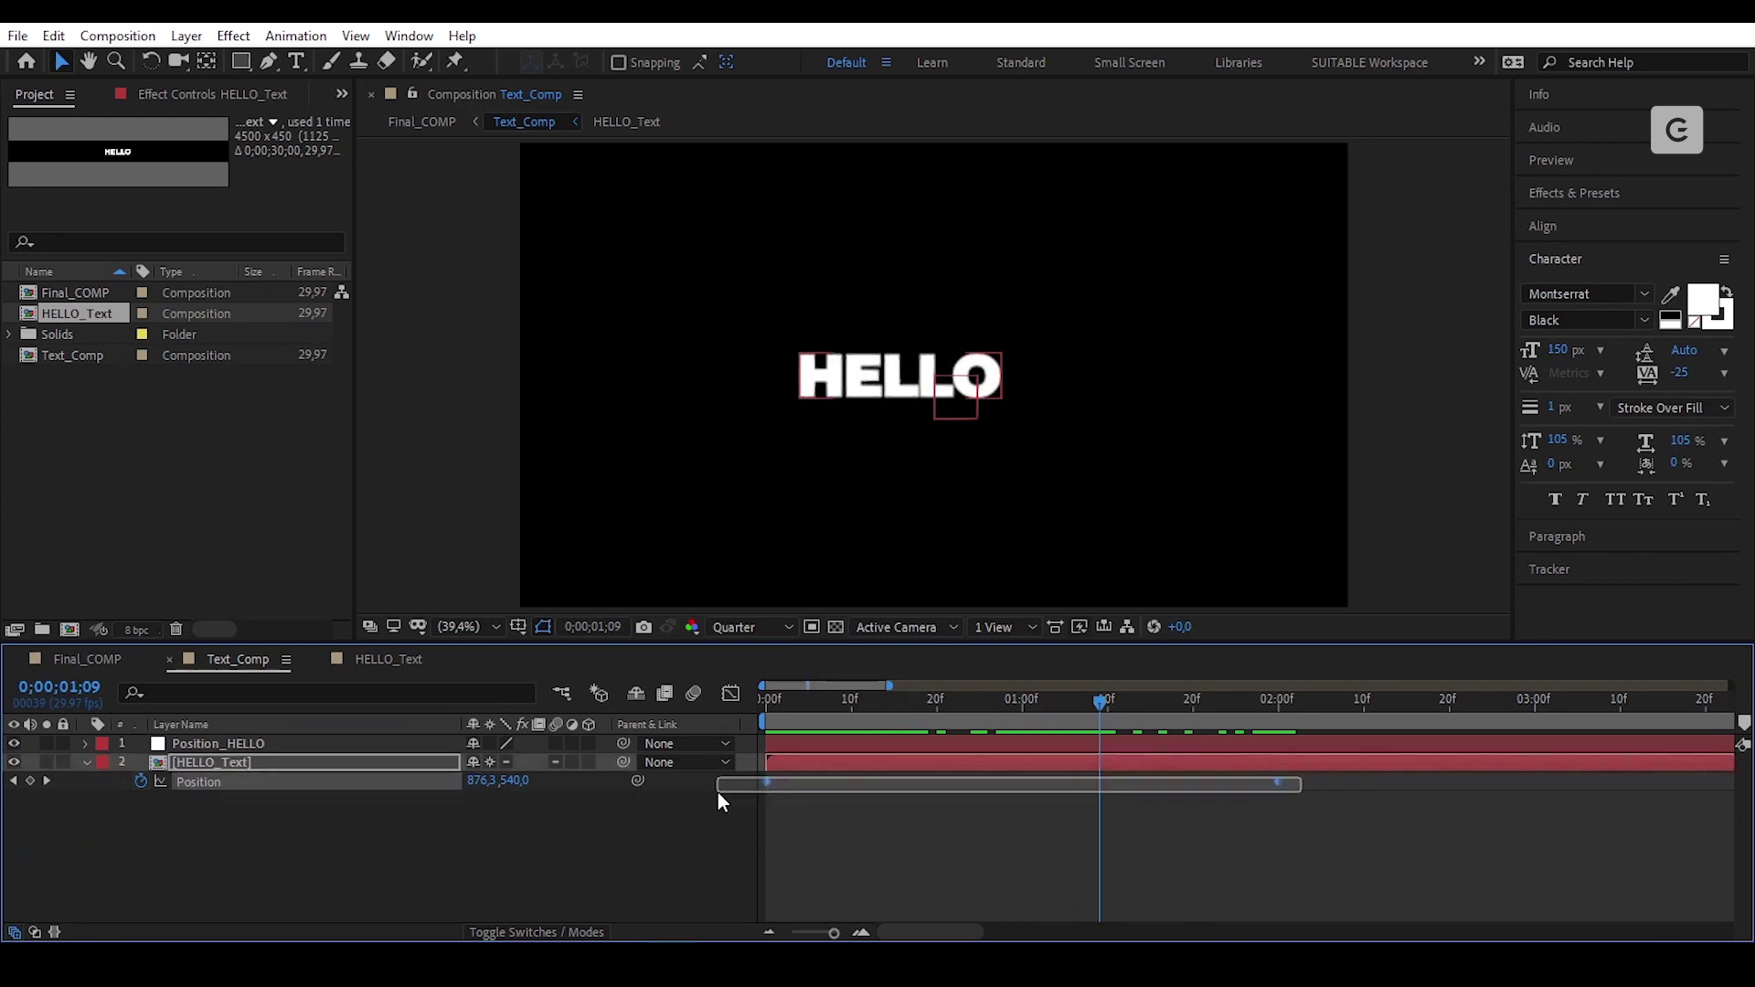
right_click(766, 782)
mouse_move(891, 764)
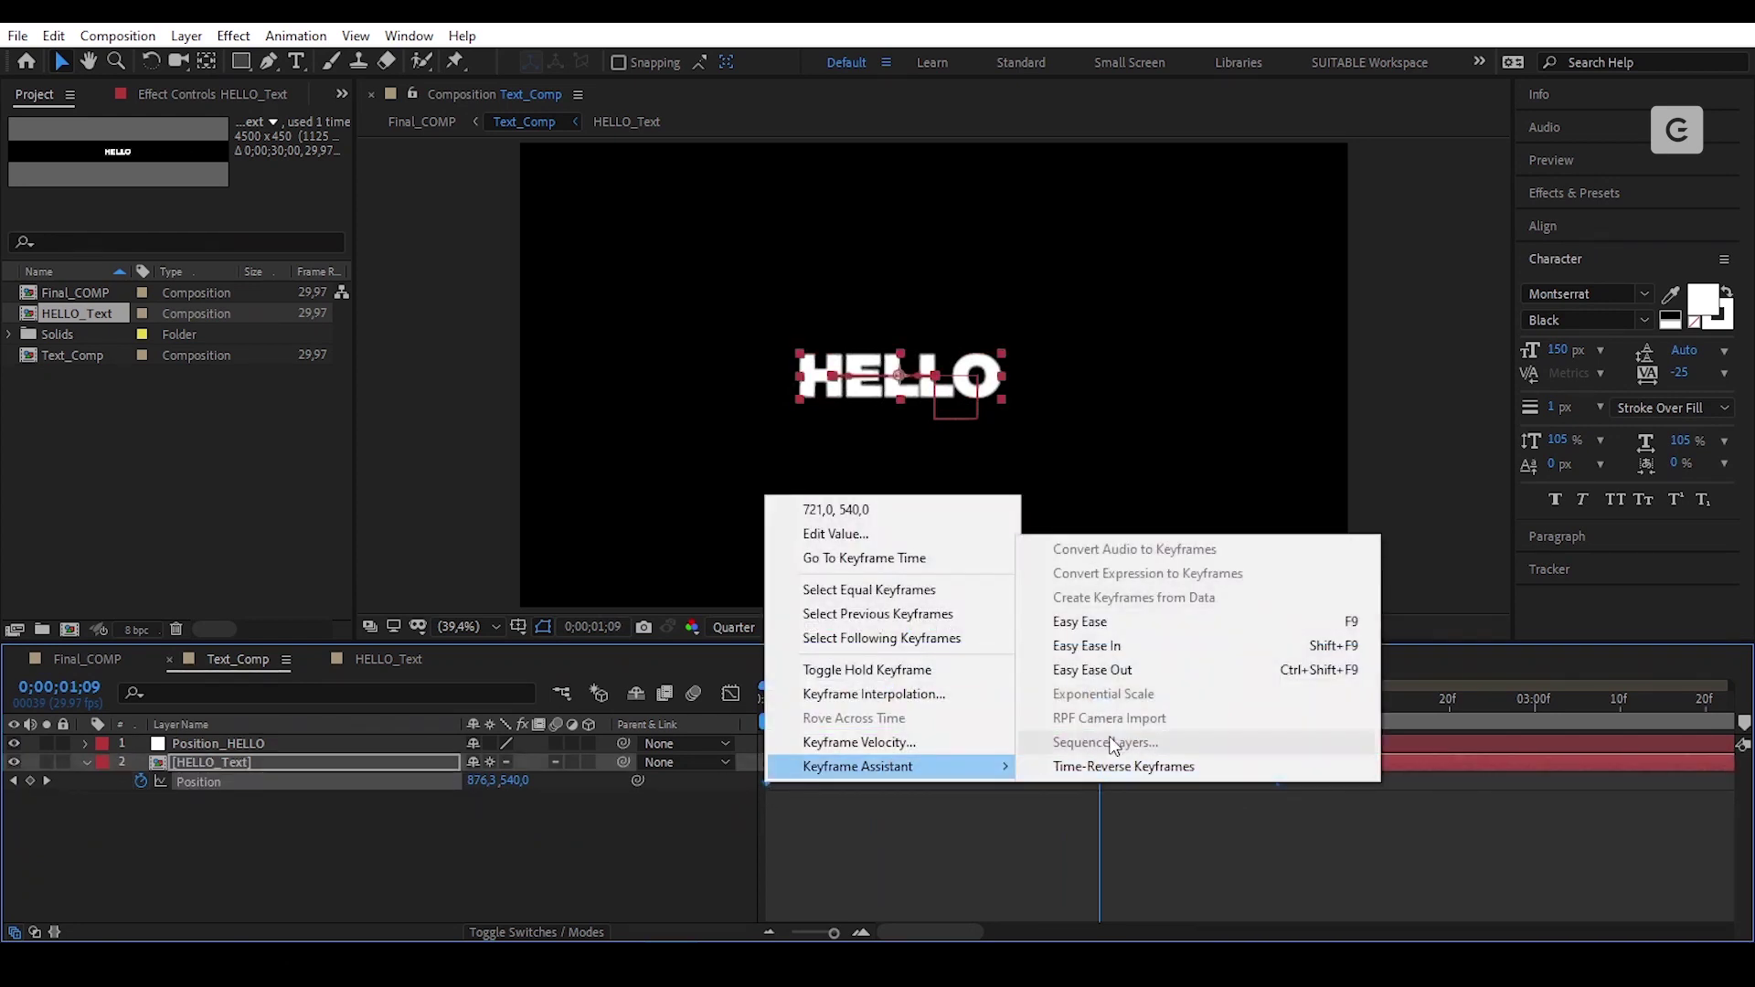
left_click(1156, 620)
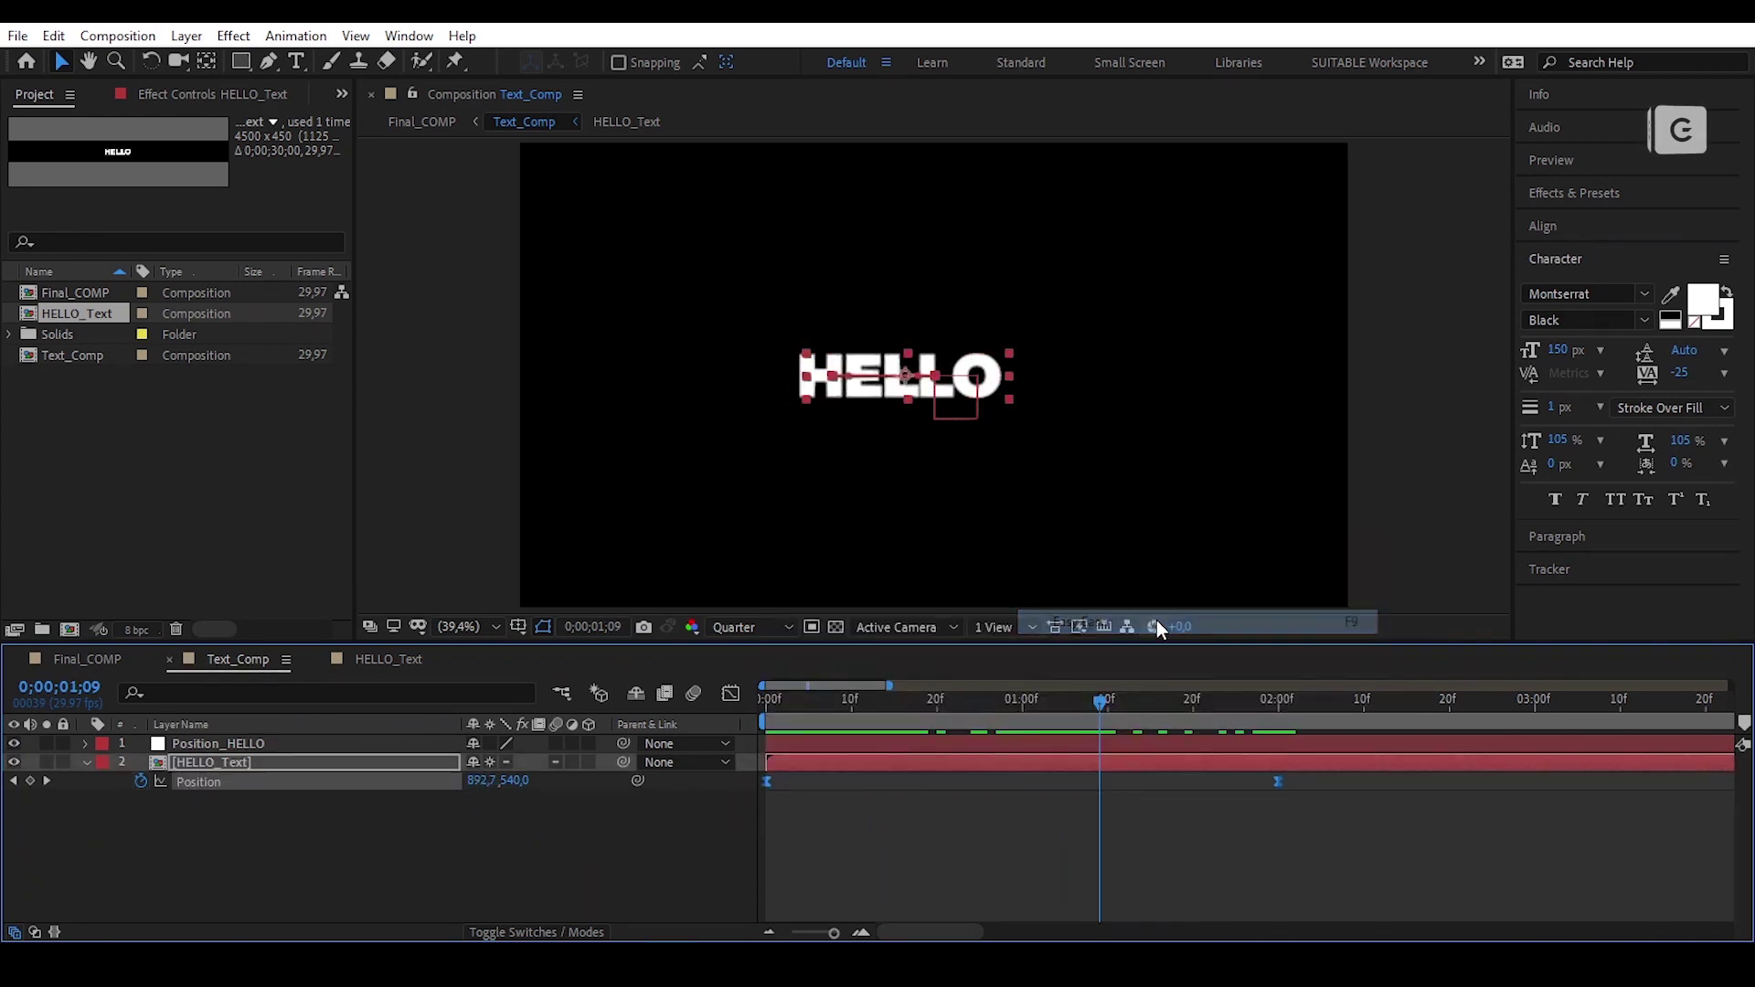
Step: Reshape the Position speed curve so HELLO slides in fast and settles slowly, then scrub back to the start
left_click(730, 692)
left_click_drag(1370, 851, 1022, 877)
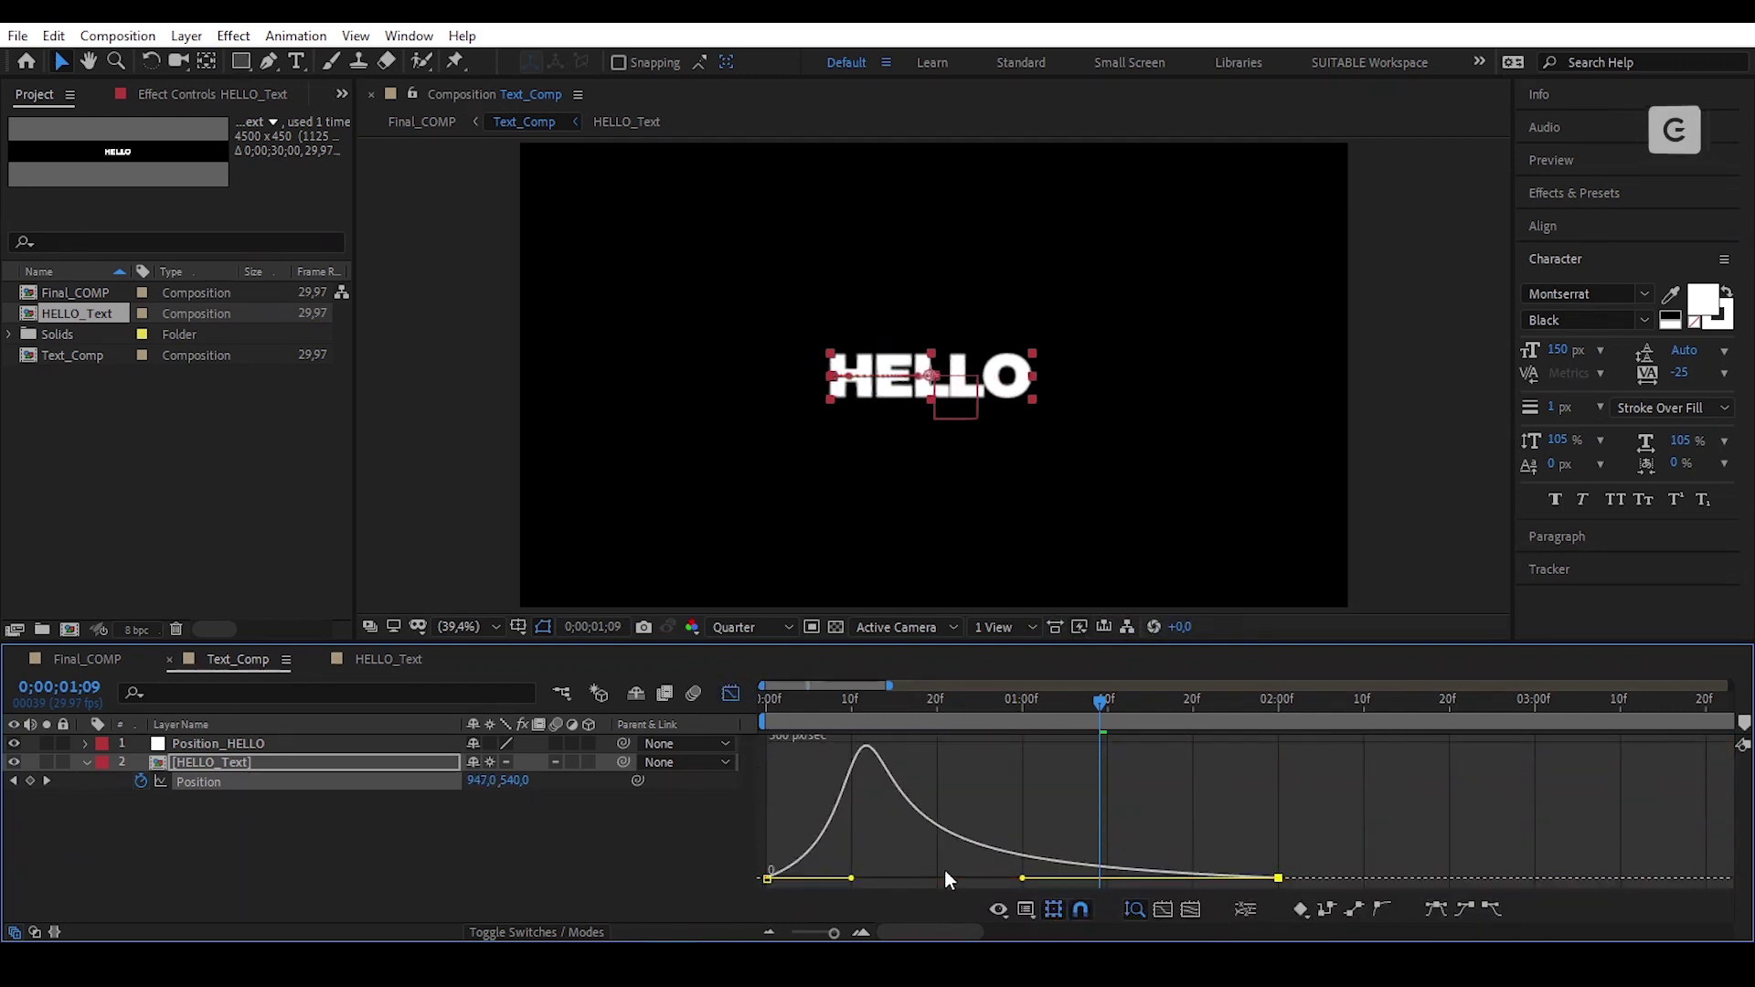
left_click(730, 691)
left_click(1053, 819)
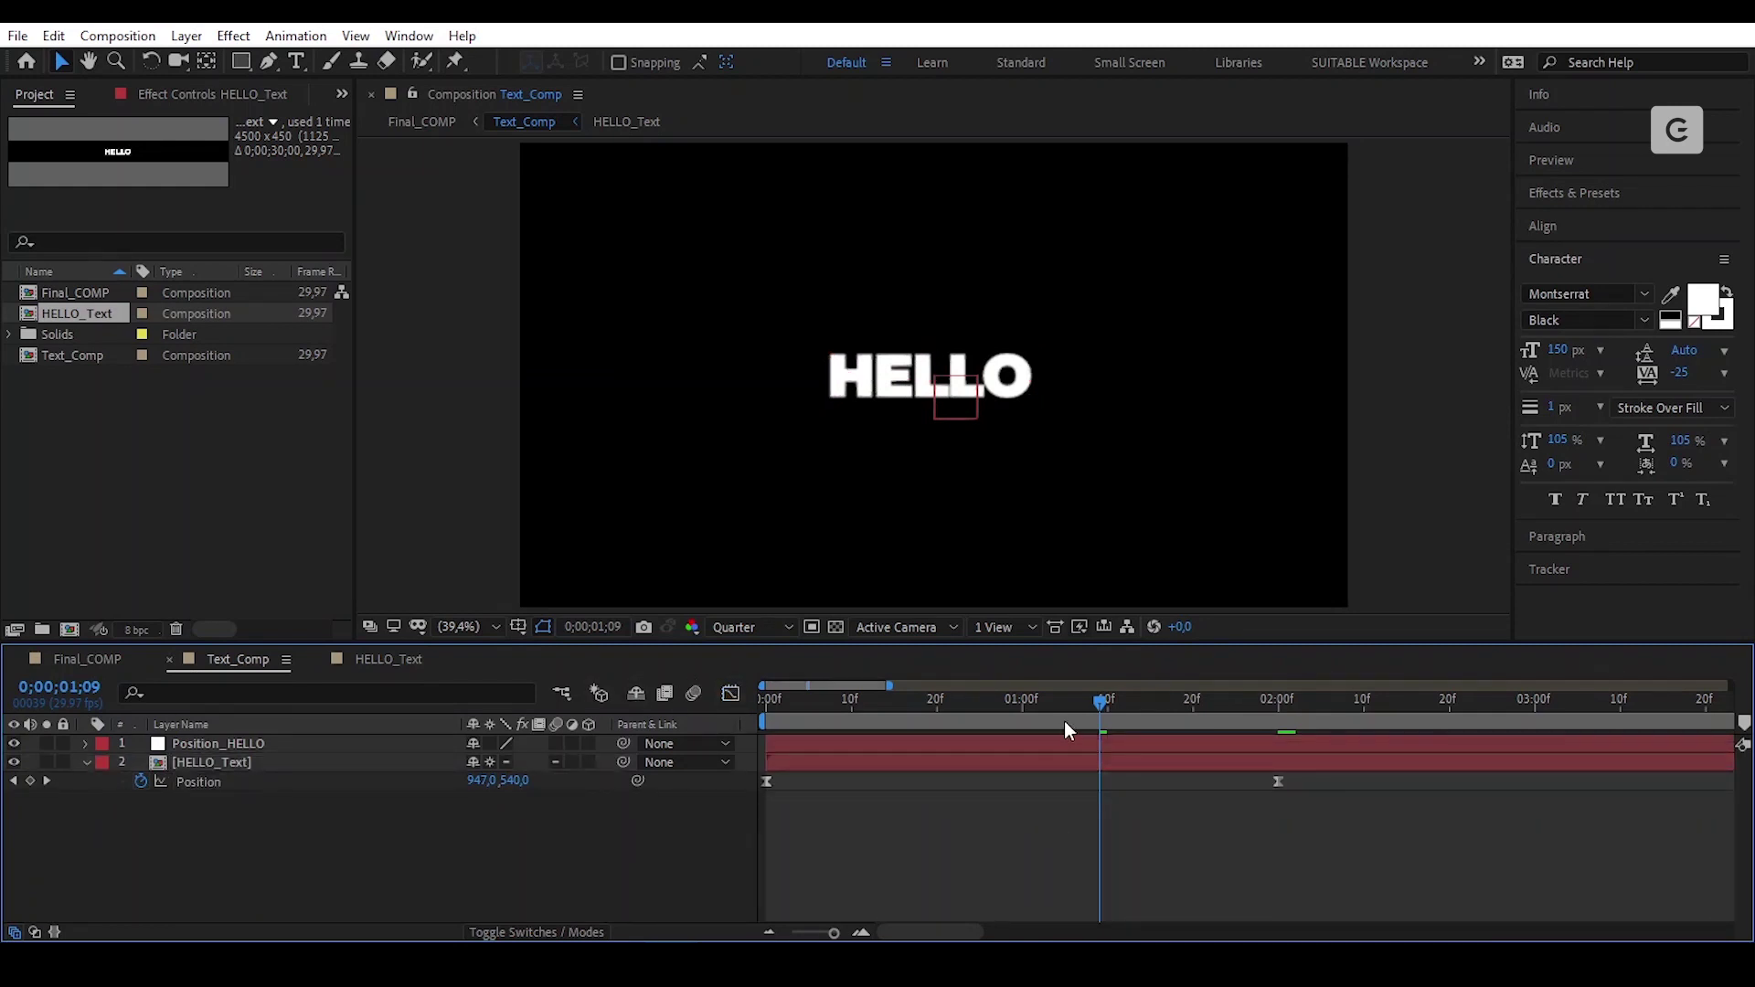
left_click_drag(1063, 704, 1274, 821)
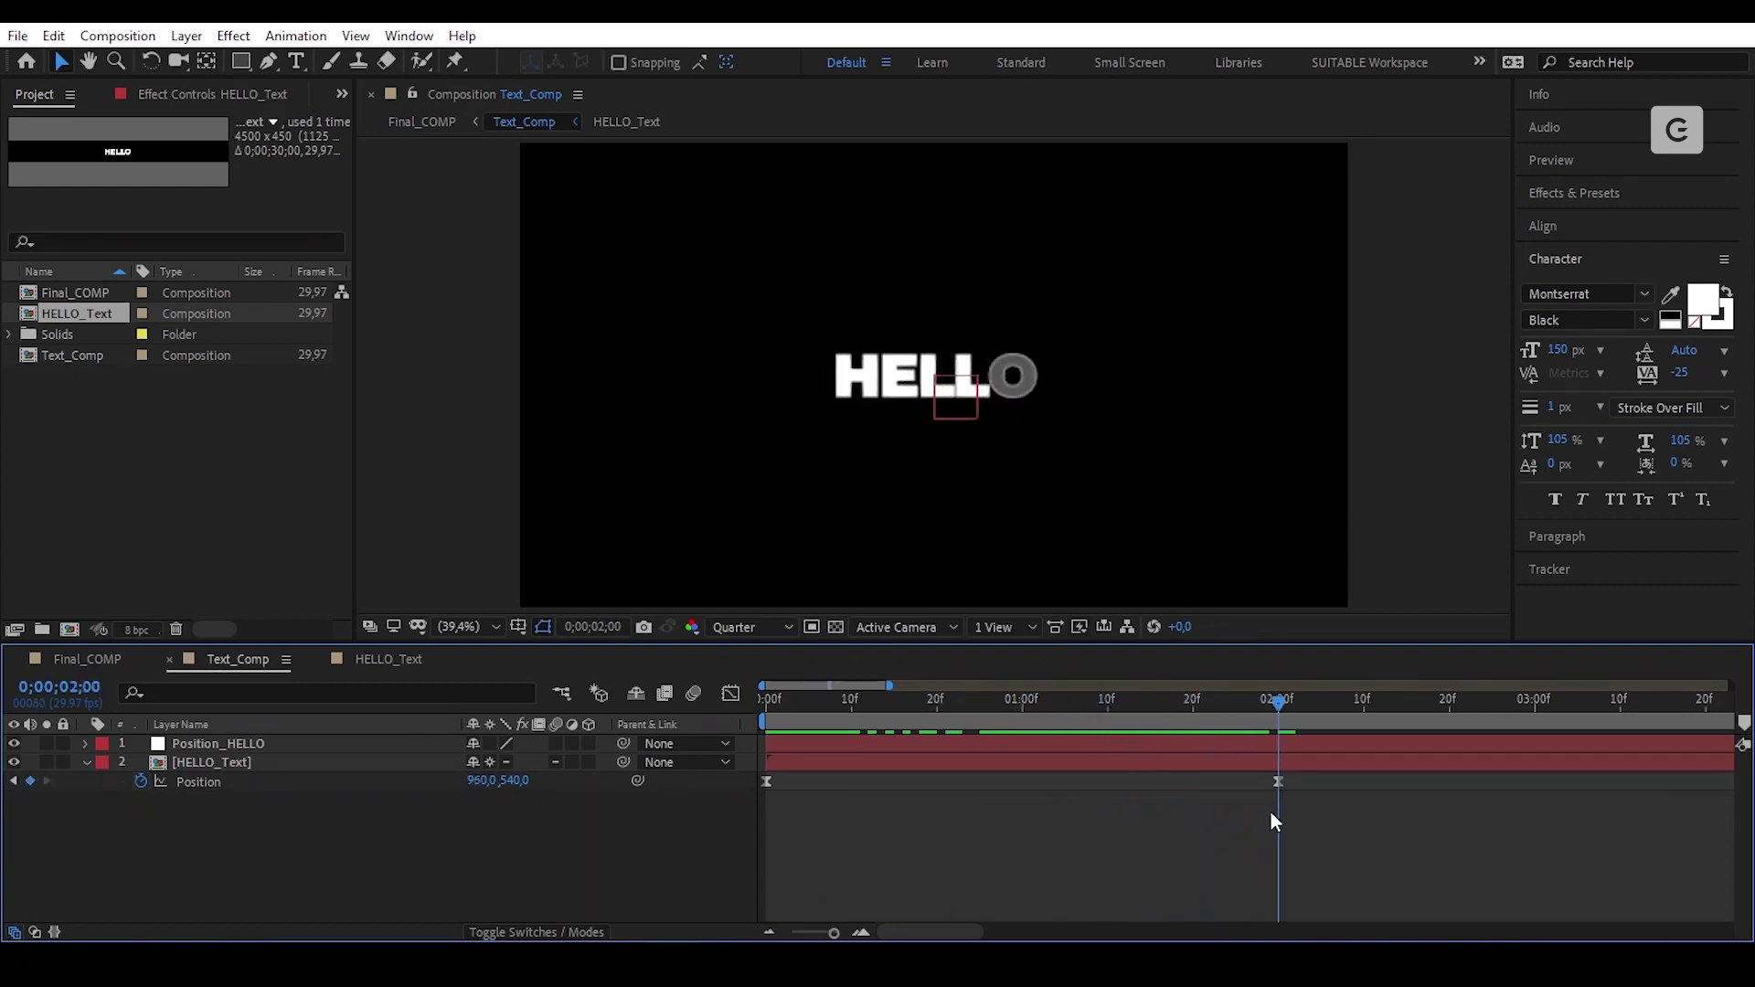
Step: Add a Position keyframe to Position_HELLO at 0;00;01;00 holding 960,540
left_click(1077, 746)
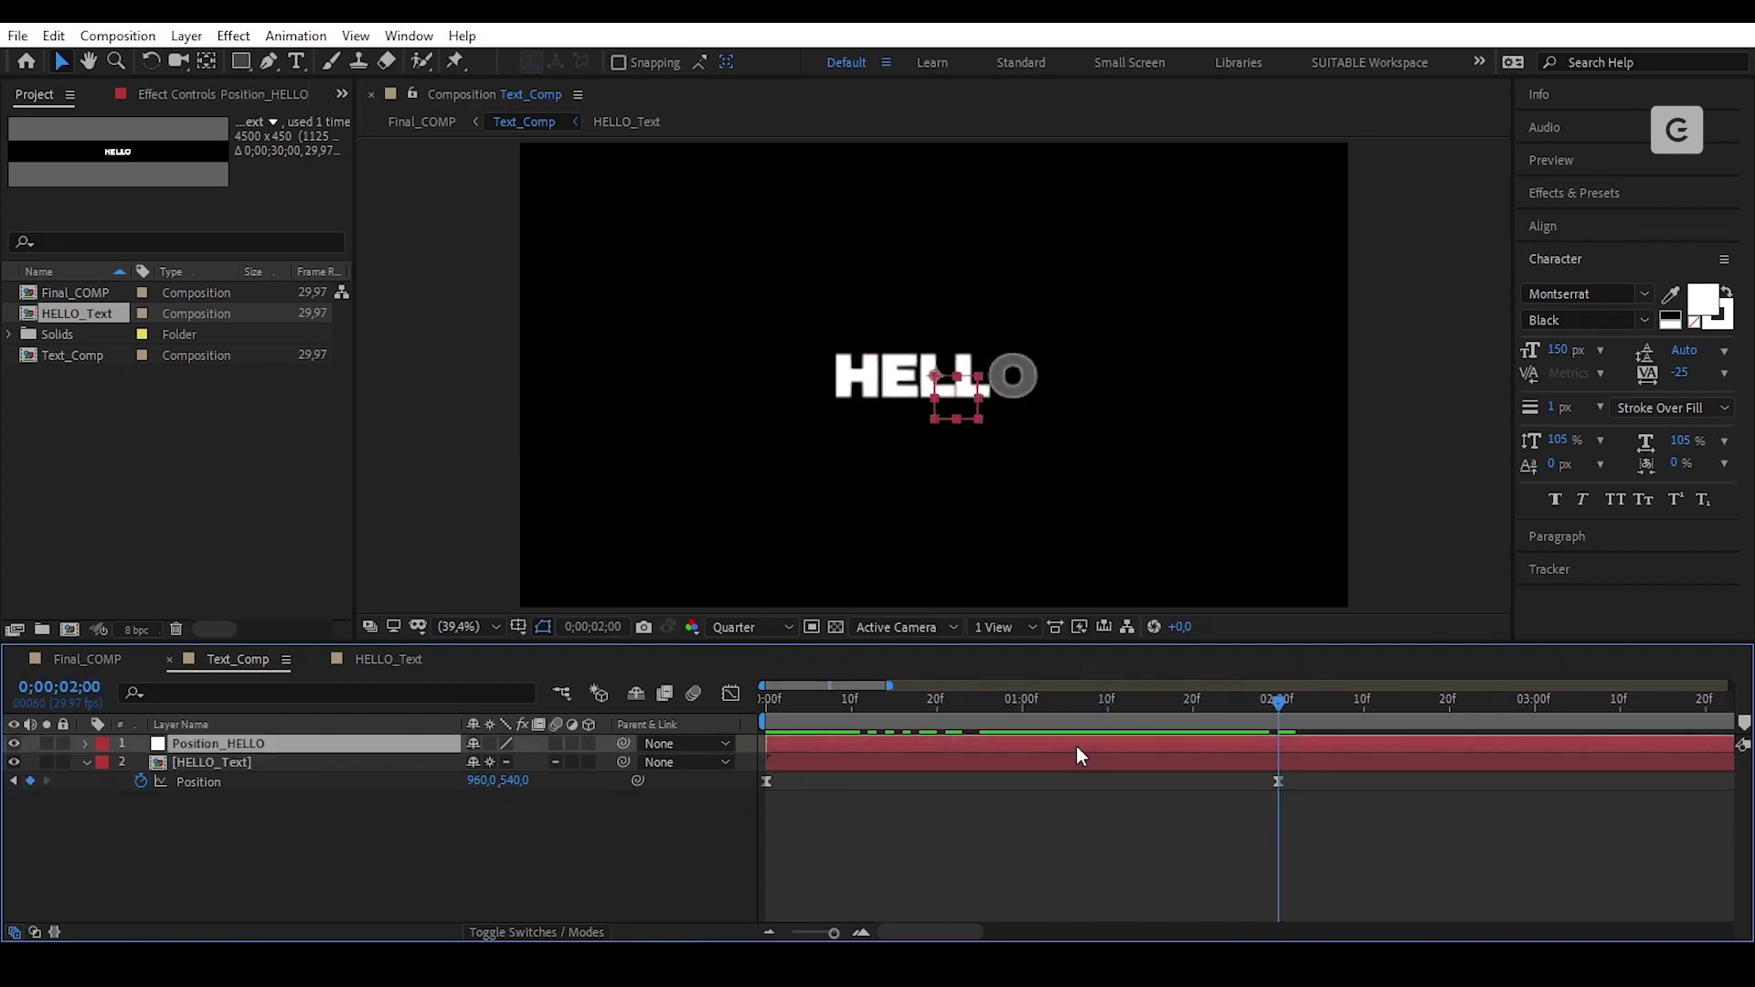
key("p")
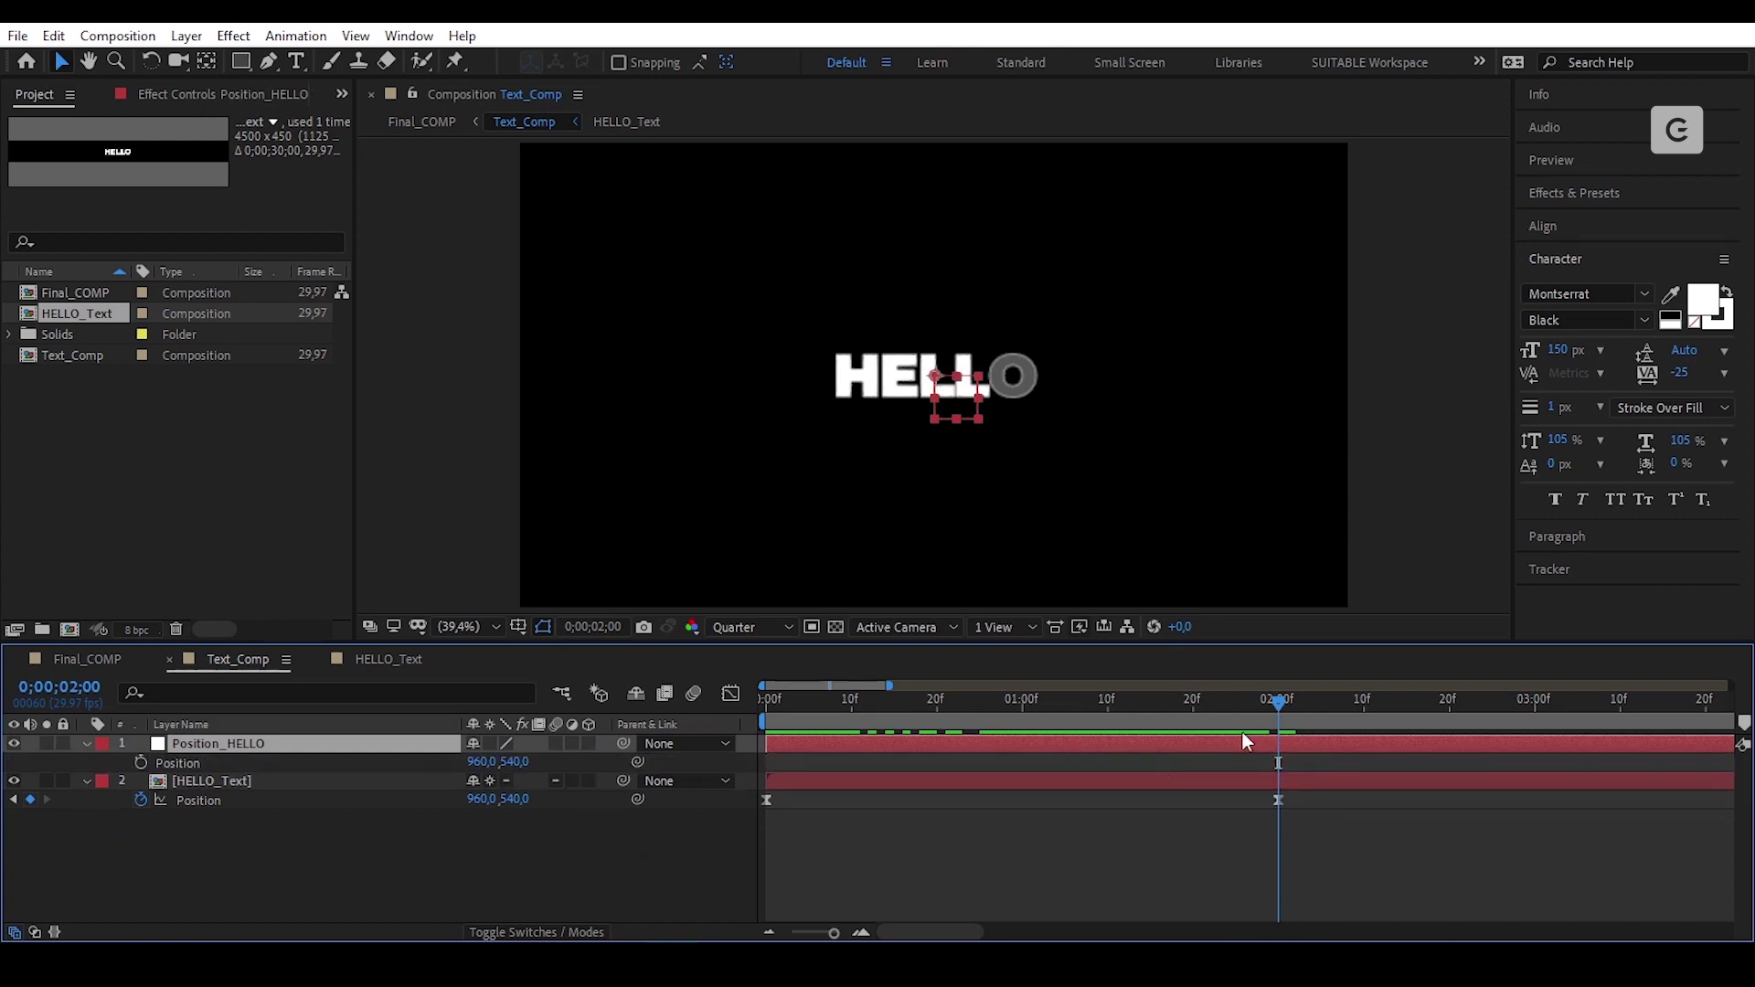
left_click_drag(1279, 705, 1025, 763)
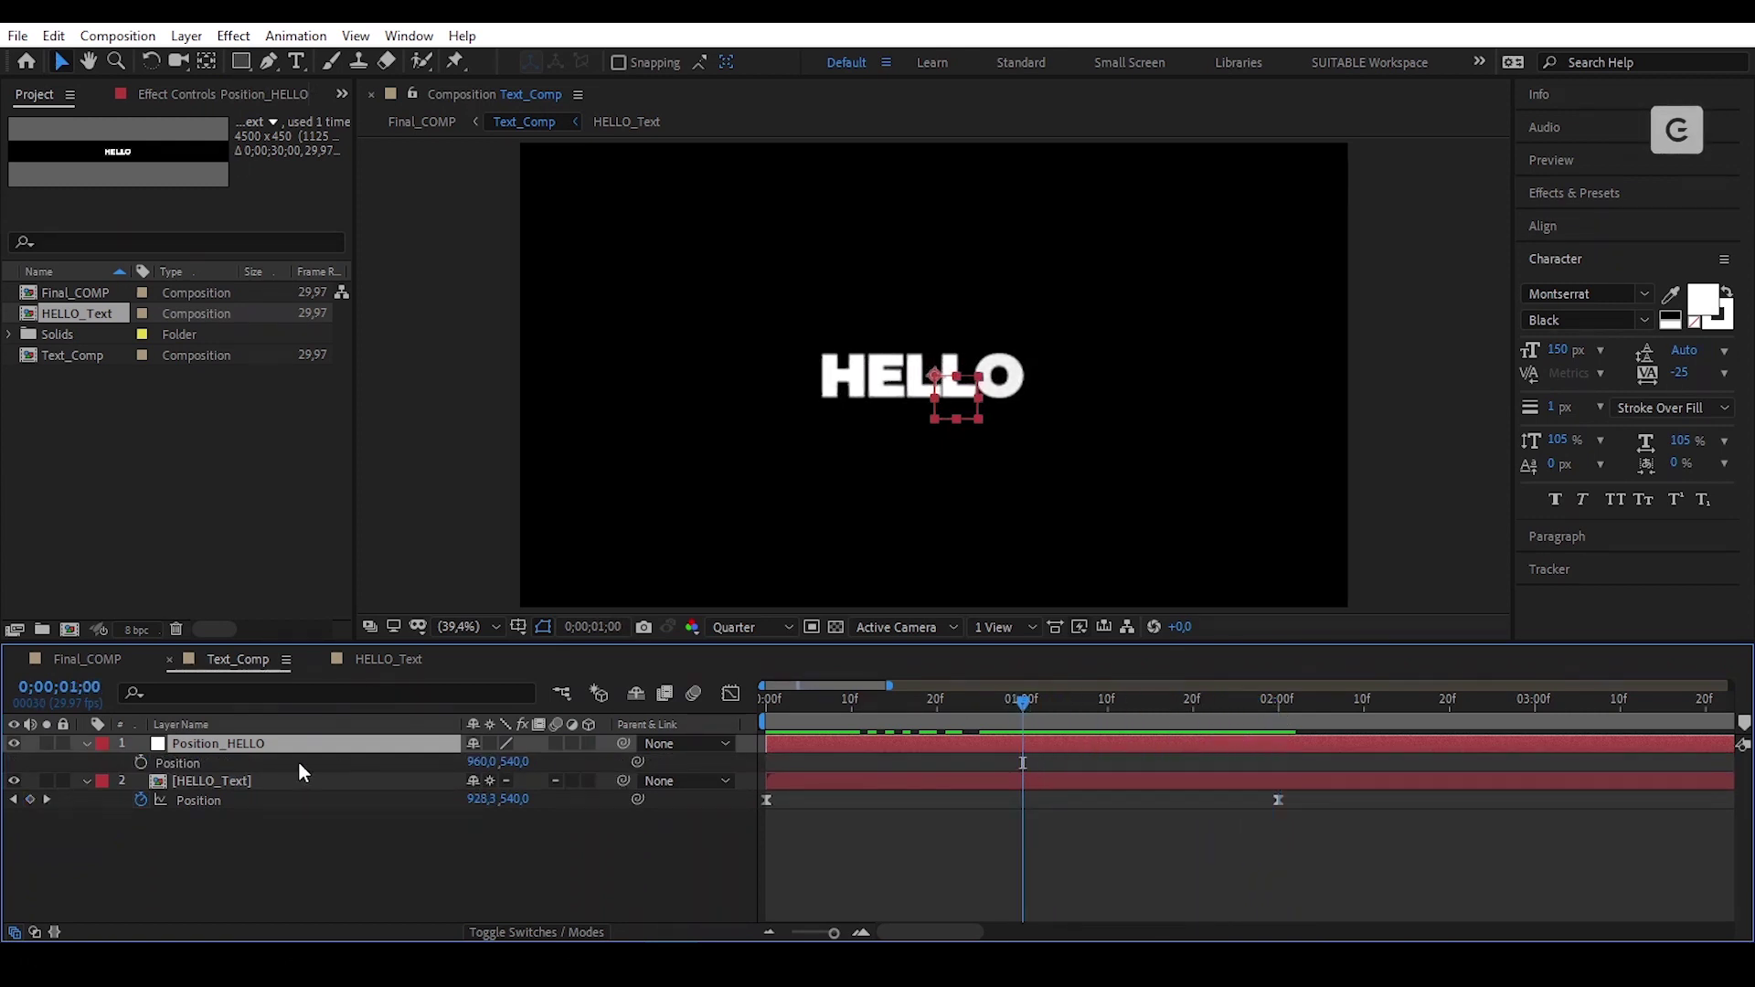
left_click(143, 761)
left_click(1277, 700)
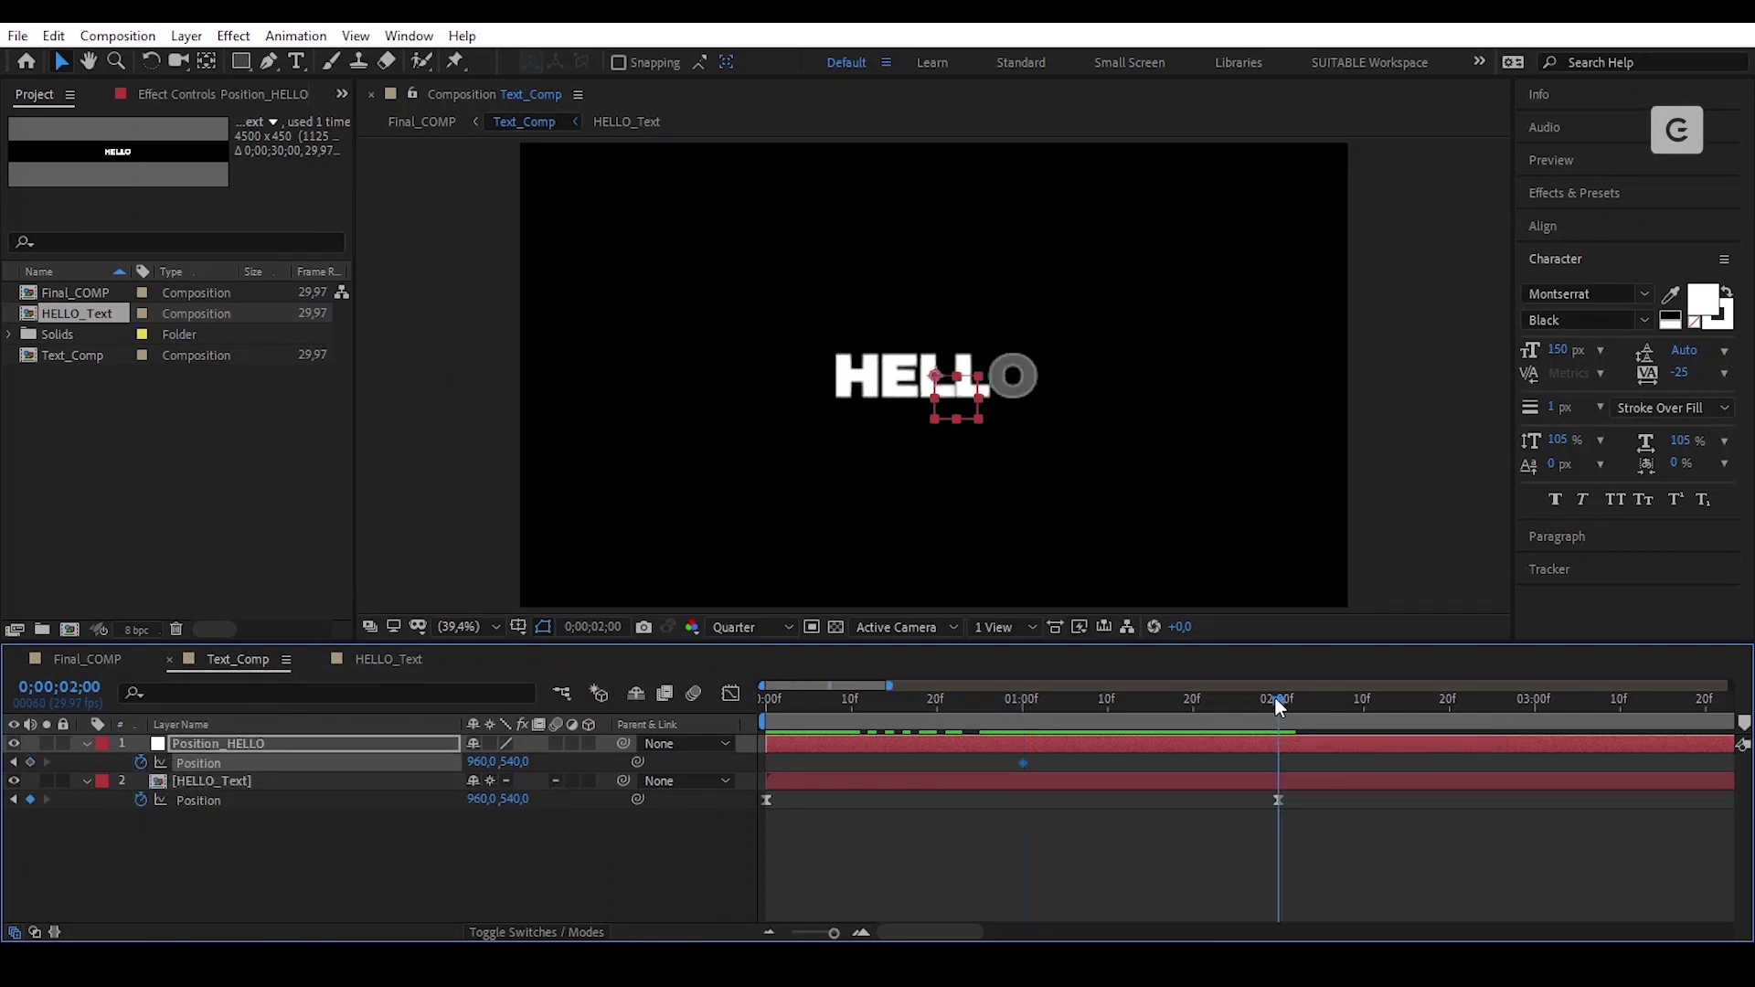
Step: Add a second Position_HELLO keyframe at 2;00, then shift both keyframes ten frames later, to 1;10 and 2;10
left_click(30, 762)
left_click_drag(1188, 709, 1023, 760)
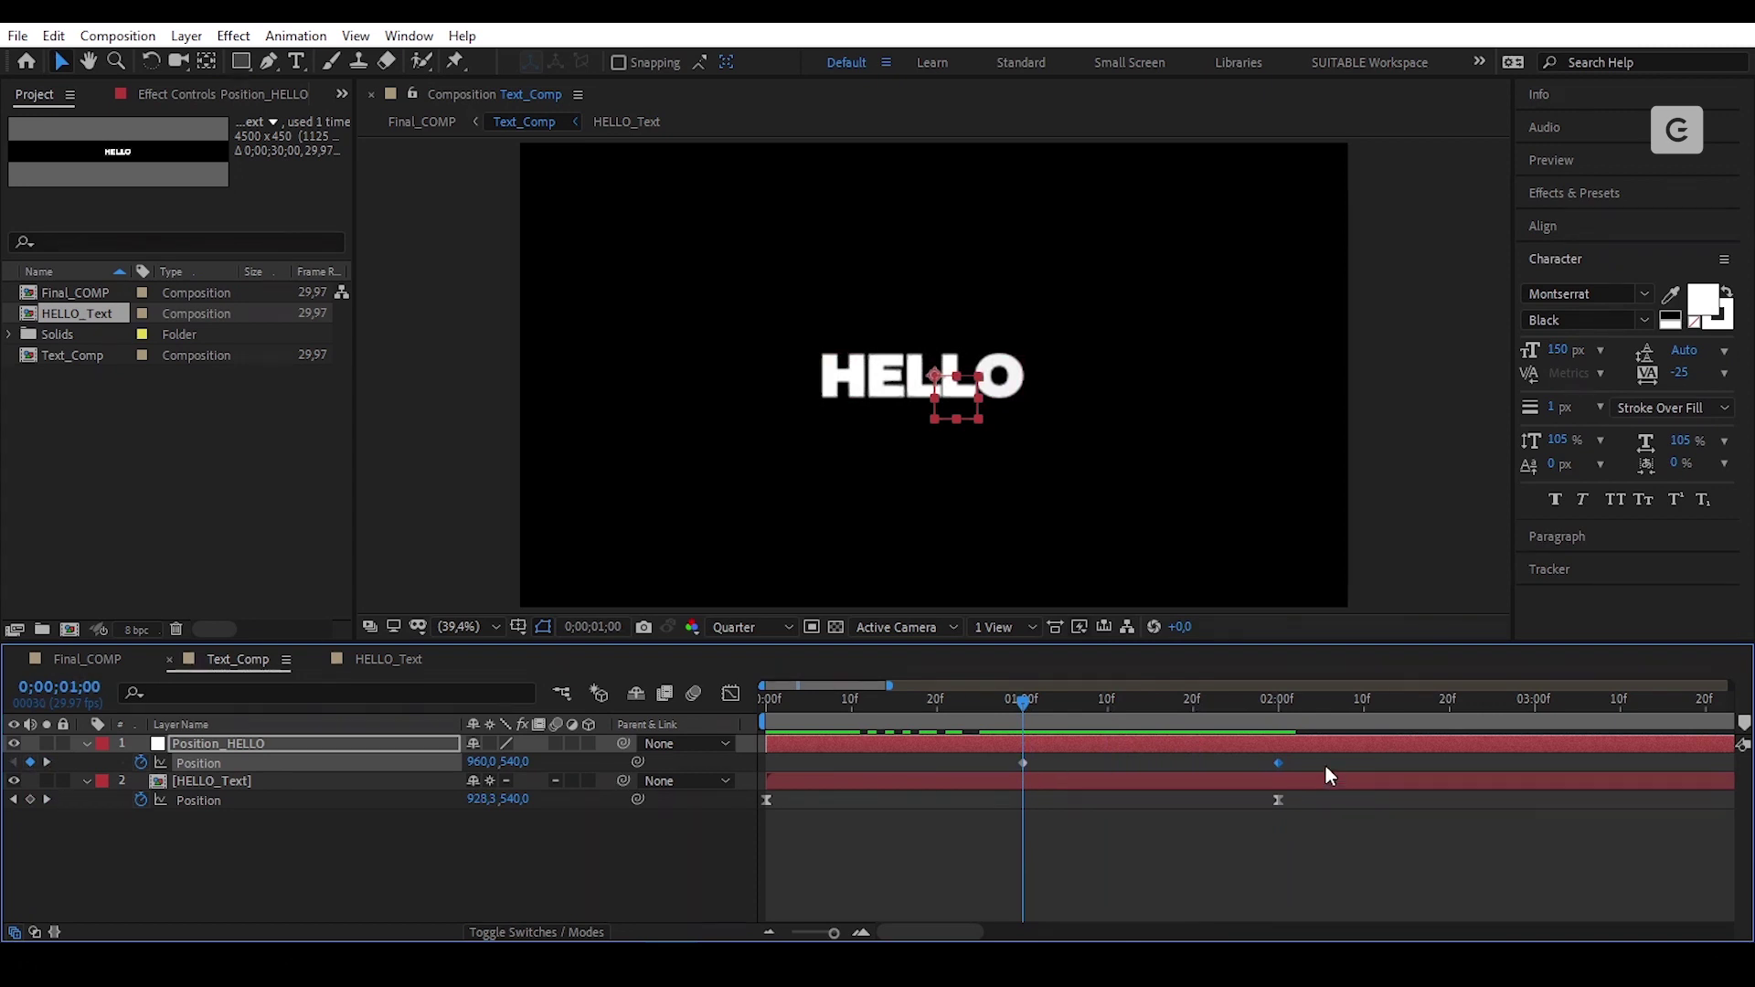
left_click_drag(1323, 760, 1107, 770)
left_click(1121, 808)
Step: Set Position_HELLO's X position to 1049 at the 1;10 keyframe
left_click_drag(1039, 690, 1213, 740)
left_click_drag(1296, 762, 1113, 795)
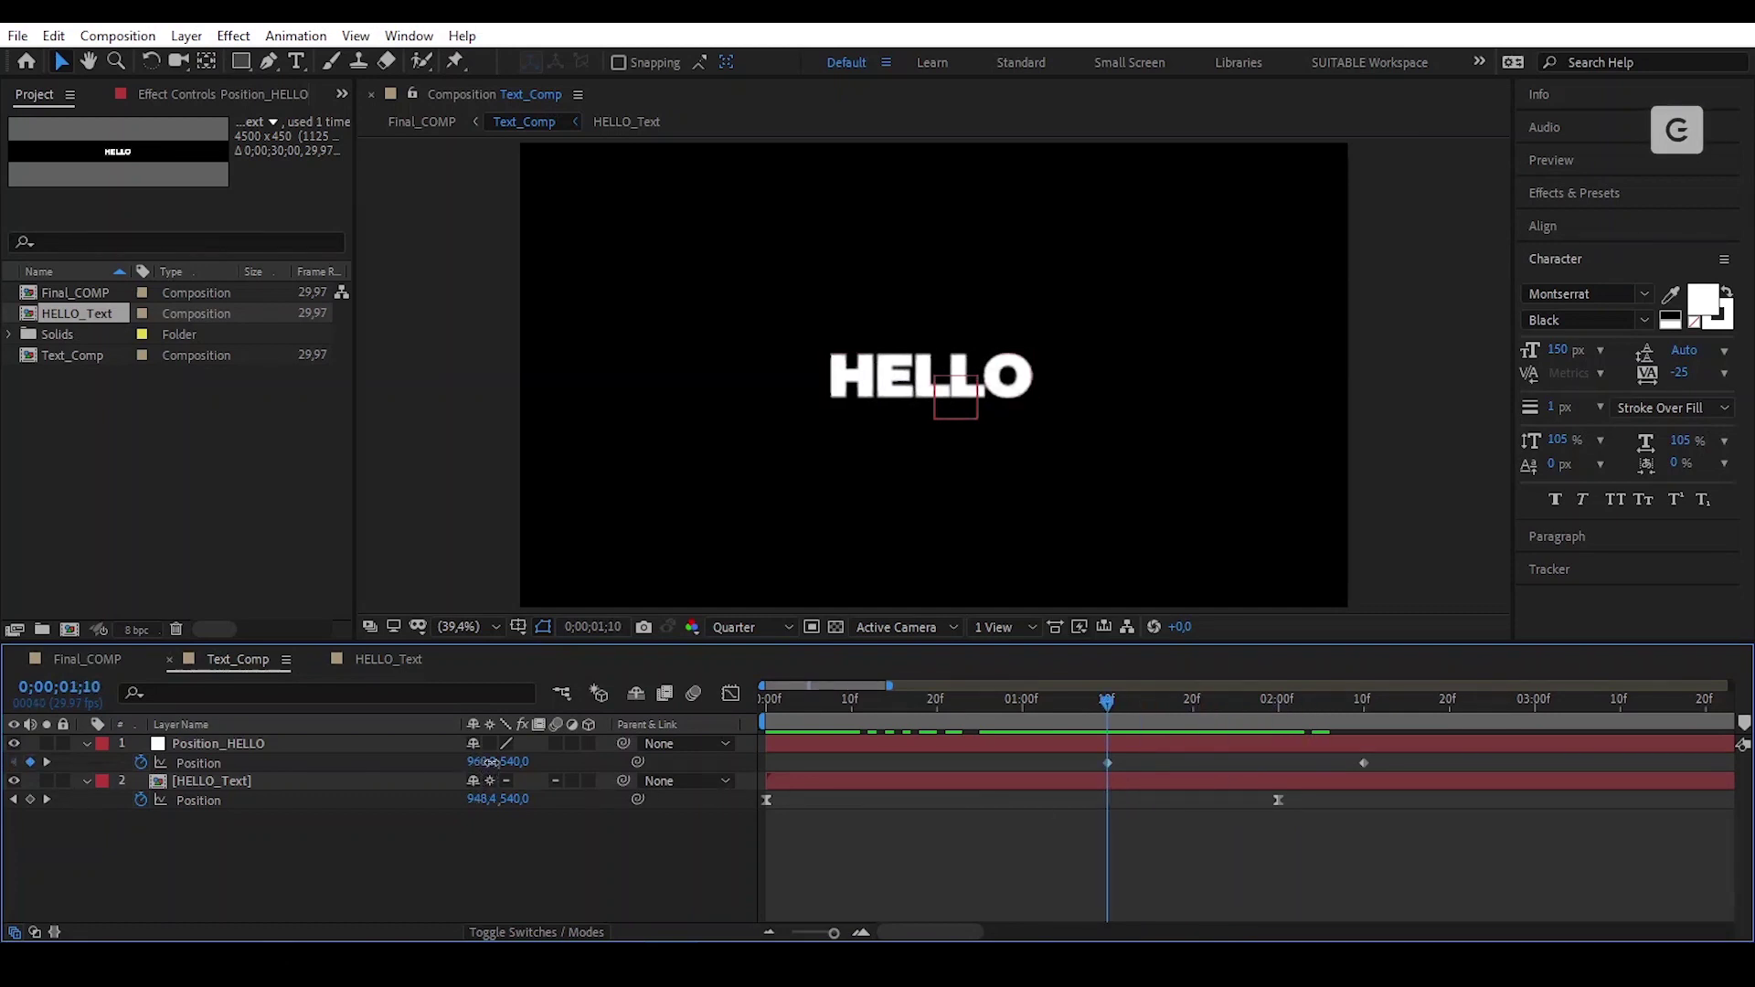
left_click_drag(491, 762, 593, 778)
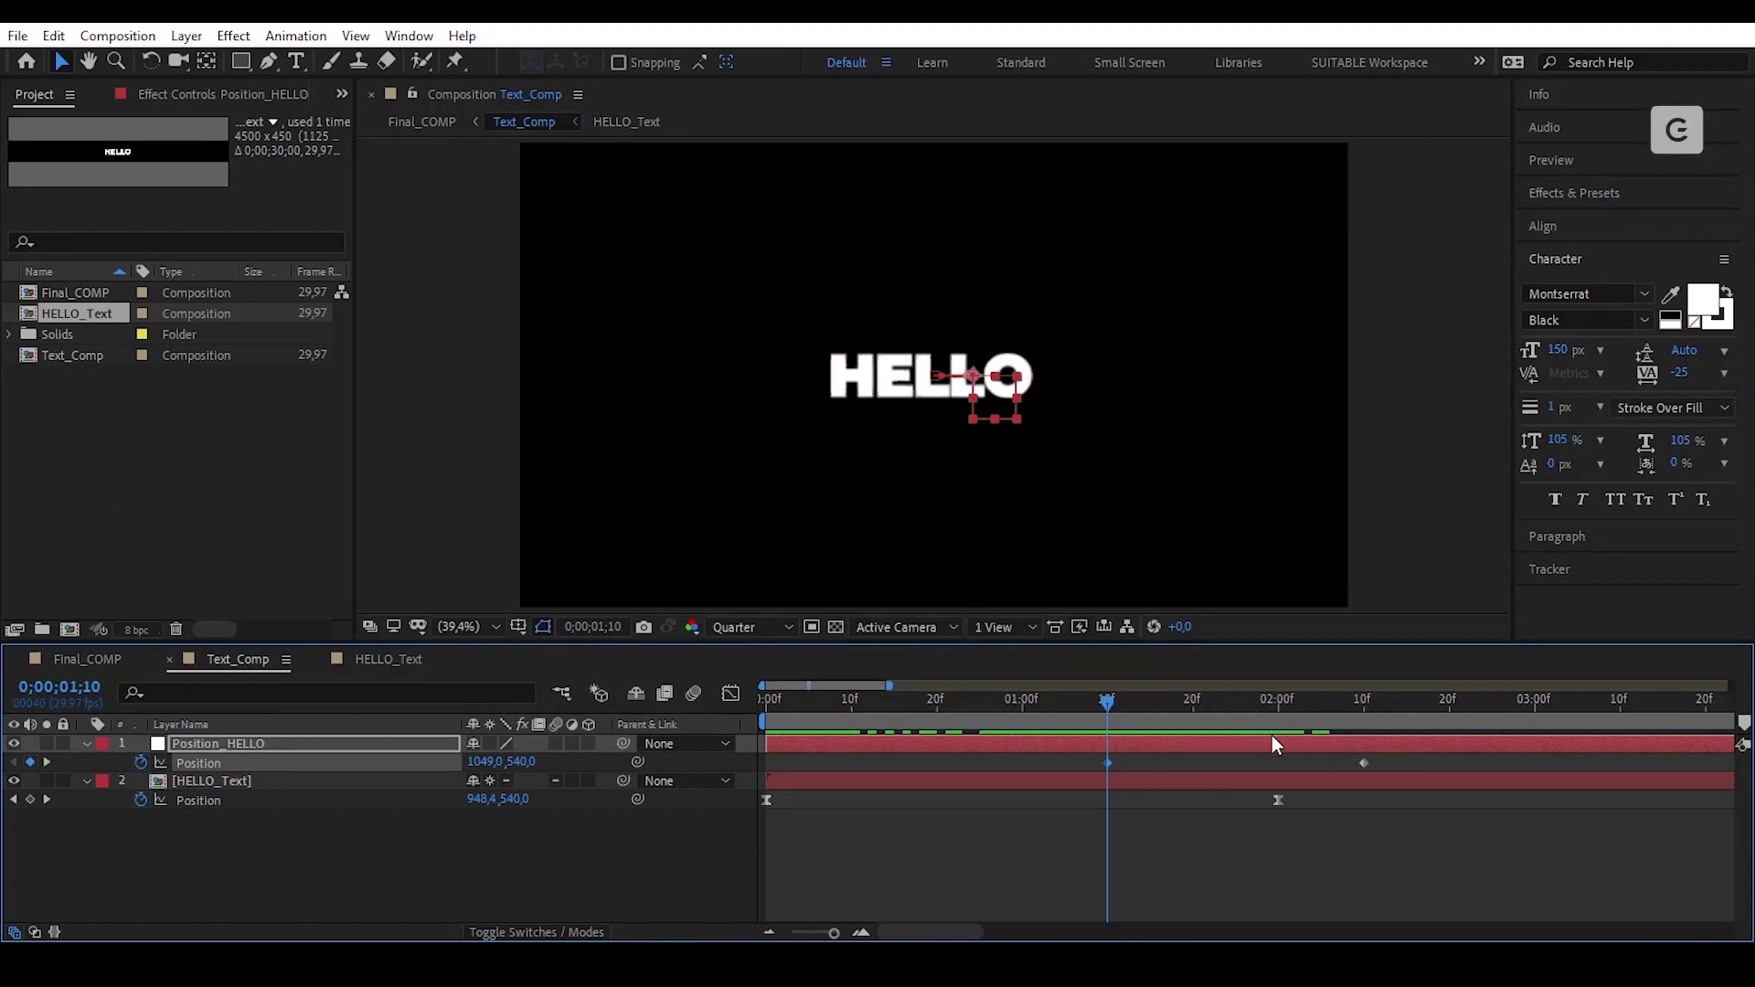
left_click_drag(1383, 760, 1093, 773)
Step: Apply Easy Ease to the null's Position keyframe and parent HELLO_Text to Position_HELLO
right_click(1106, 761)
mouse_move(1221, 745)
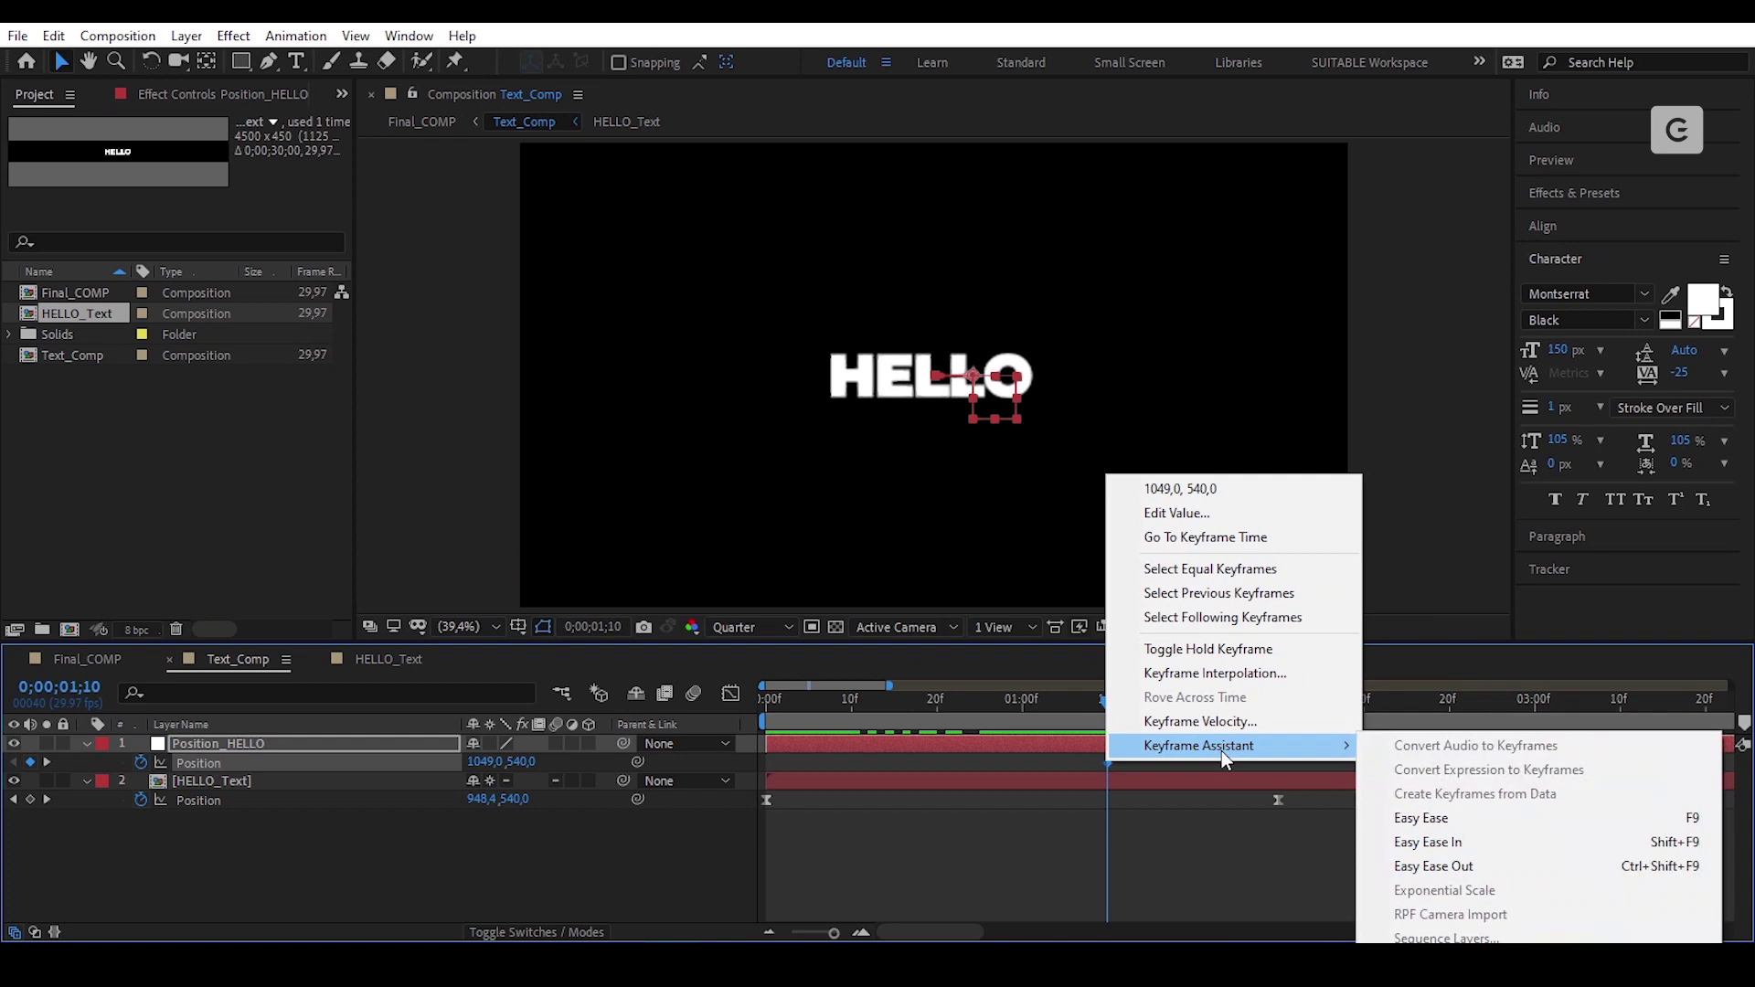
left_click(1478, 840)
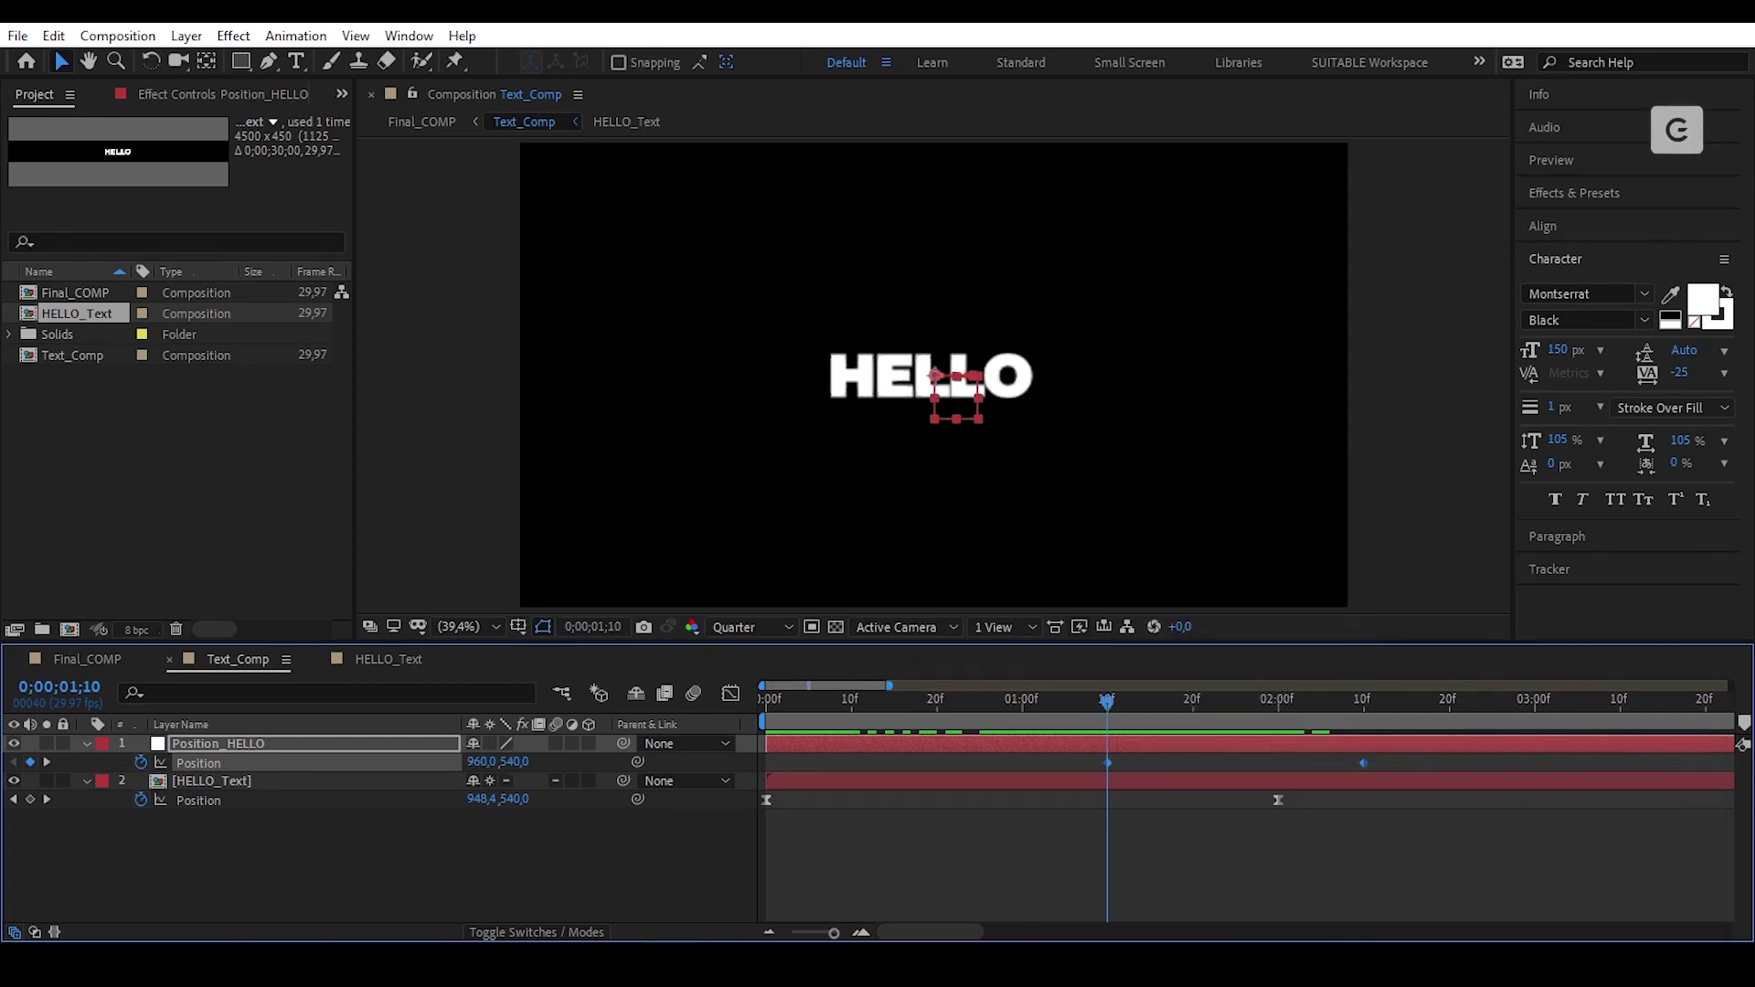
left_click(1150, 850)
left_click_drag(1088, 709, 360, 737)
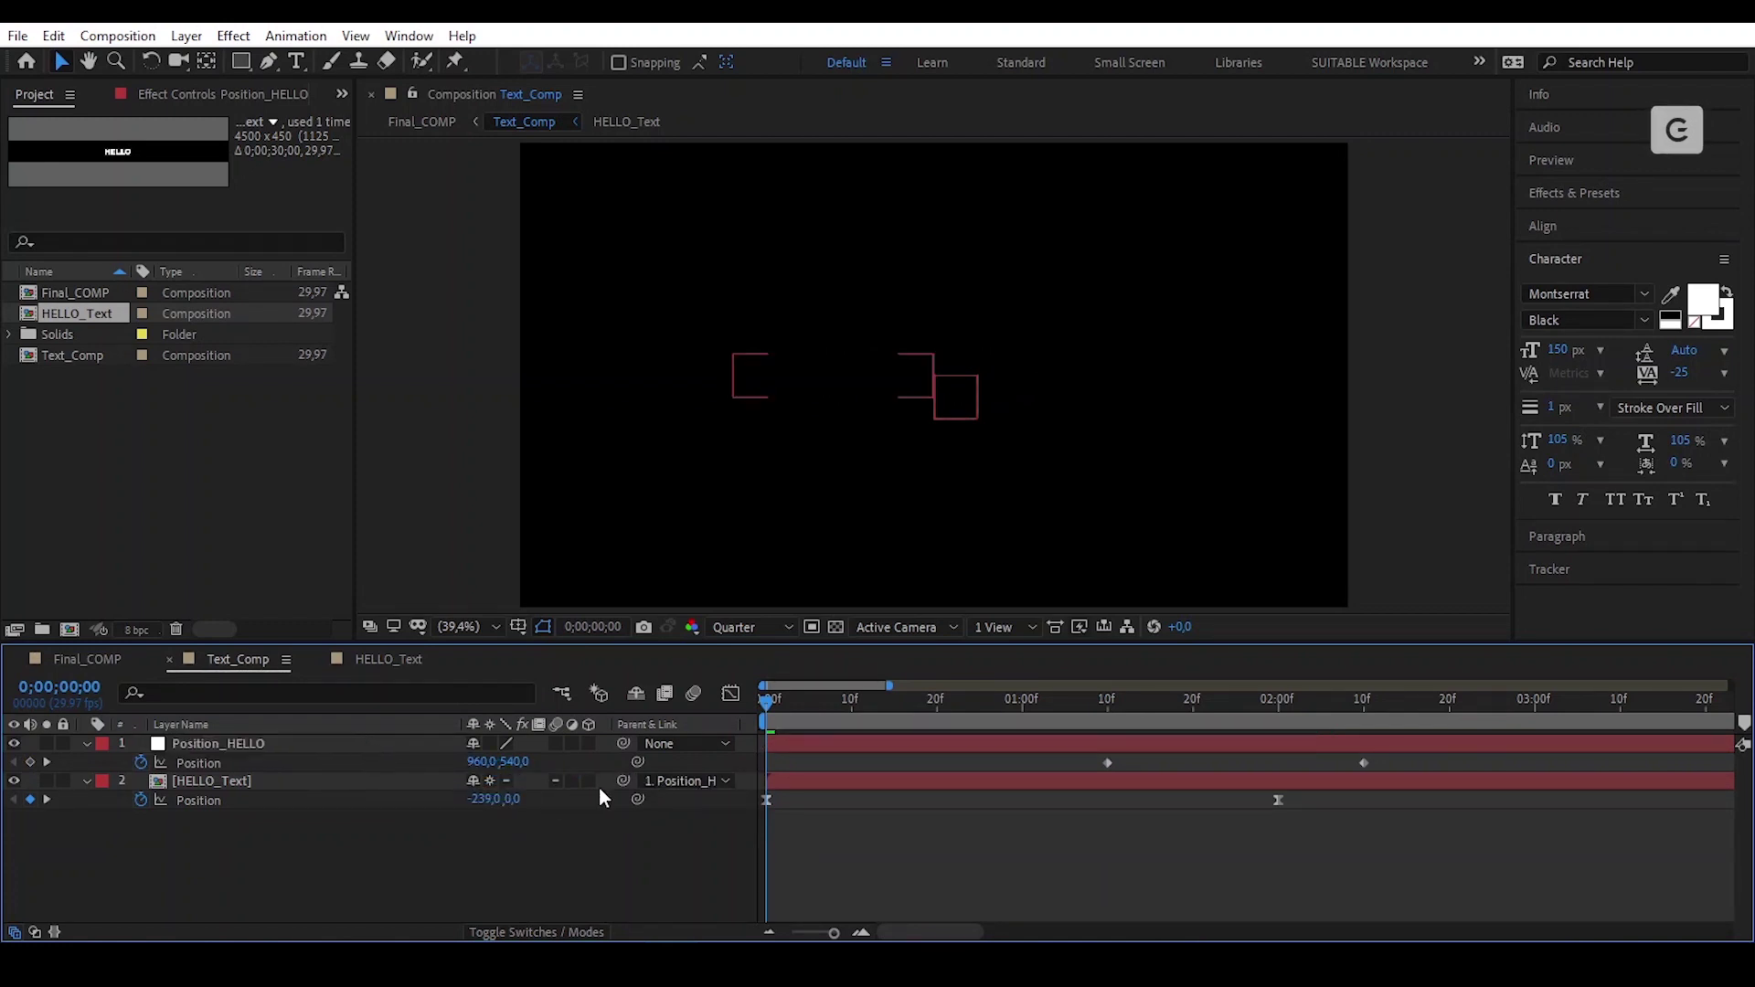
Step: Easy Ease both Position_HELLO keyframes and lengthen the first keyframe's ease in the speed graph
key("space")
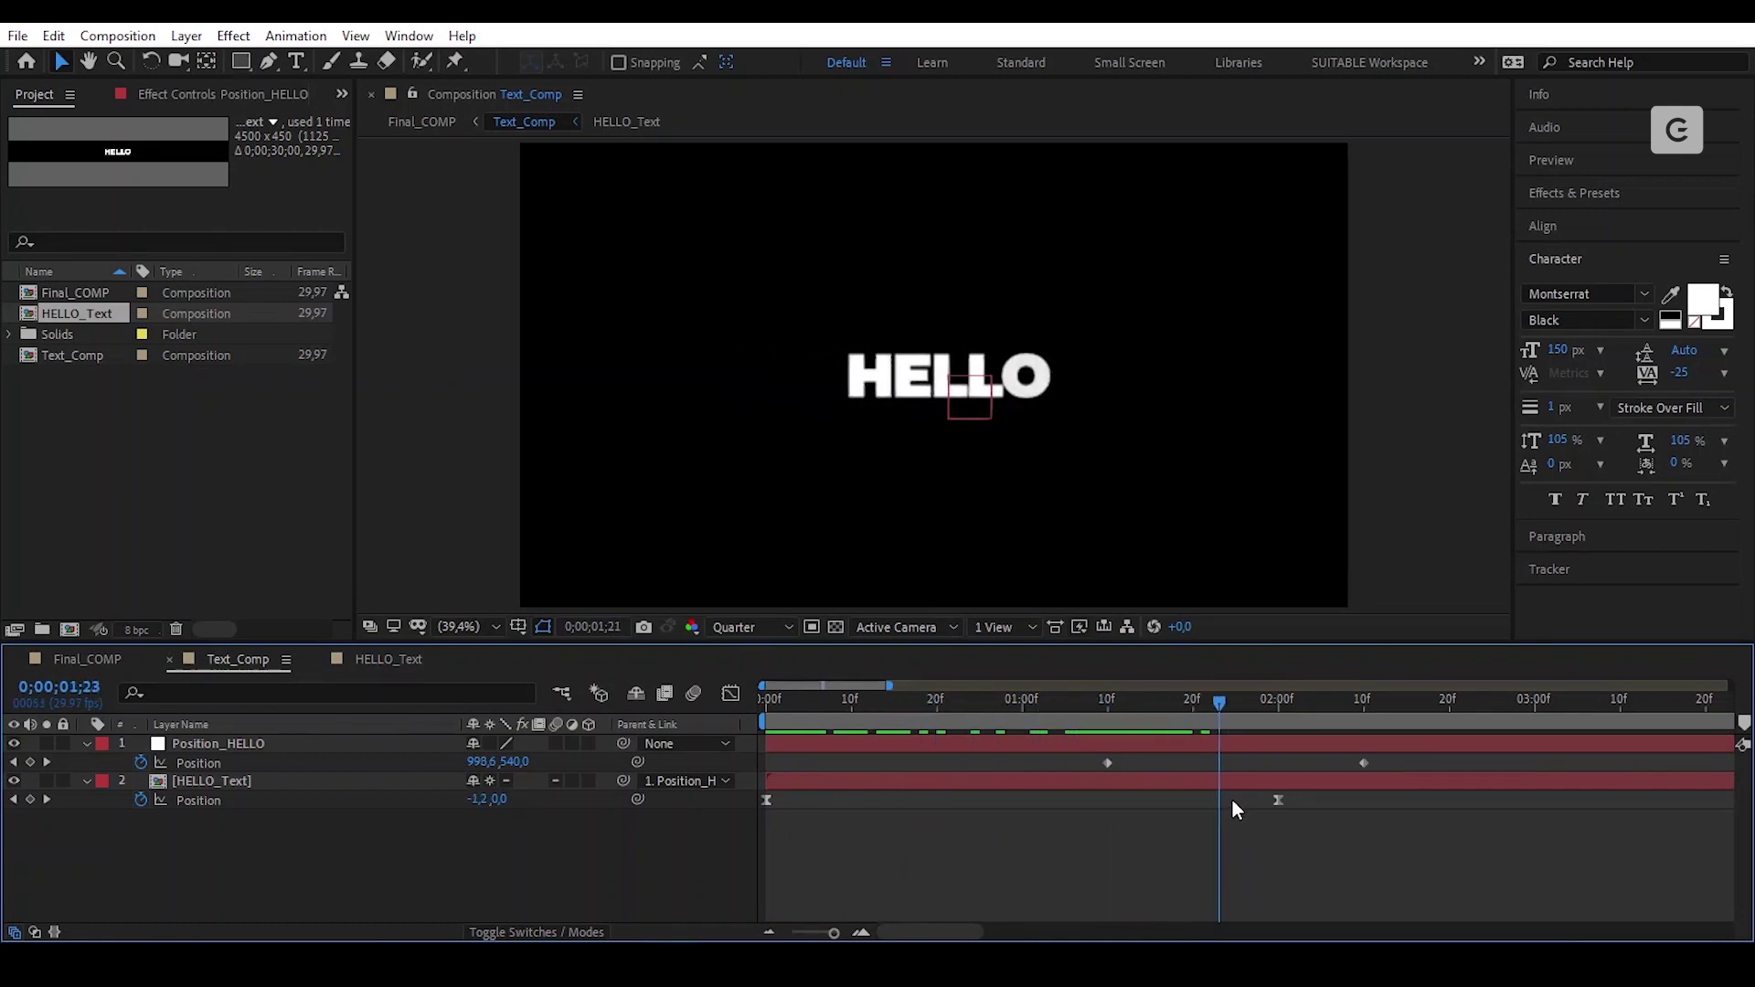
key("space")
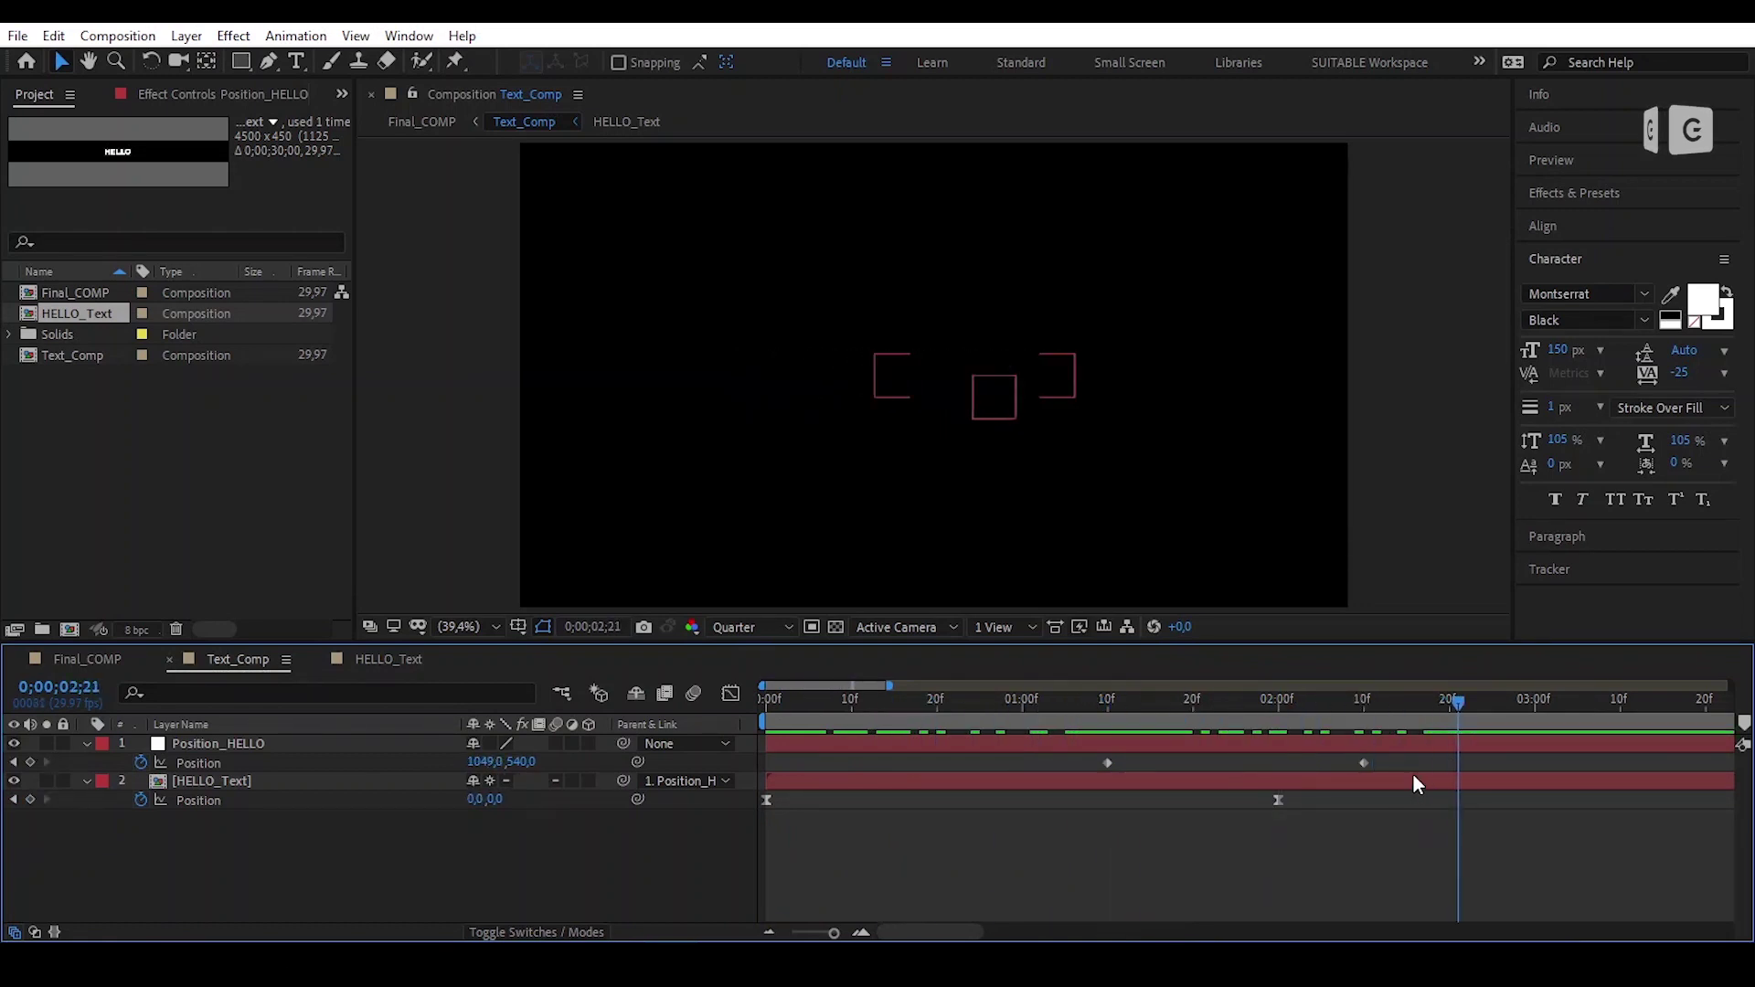
left_click_drag(1382, 754, 1099, 773)
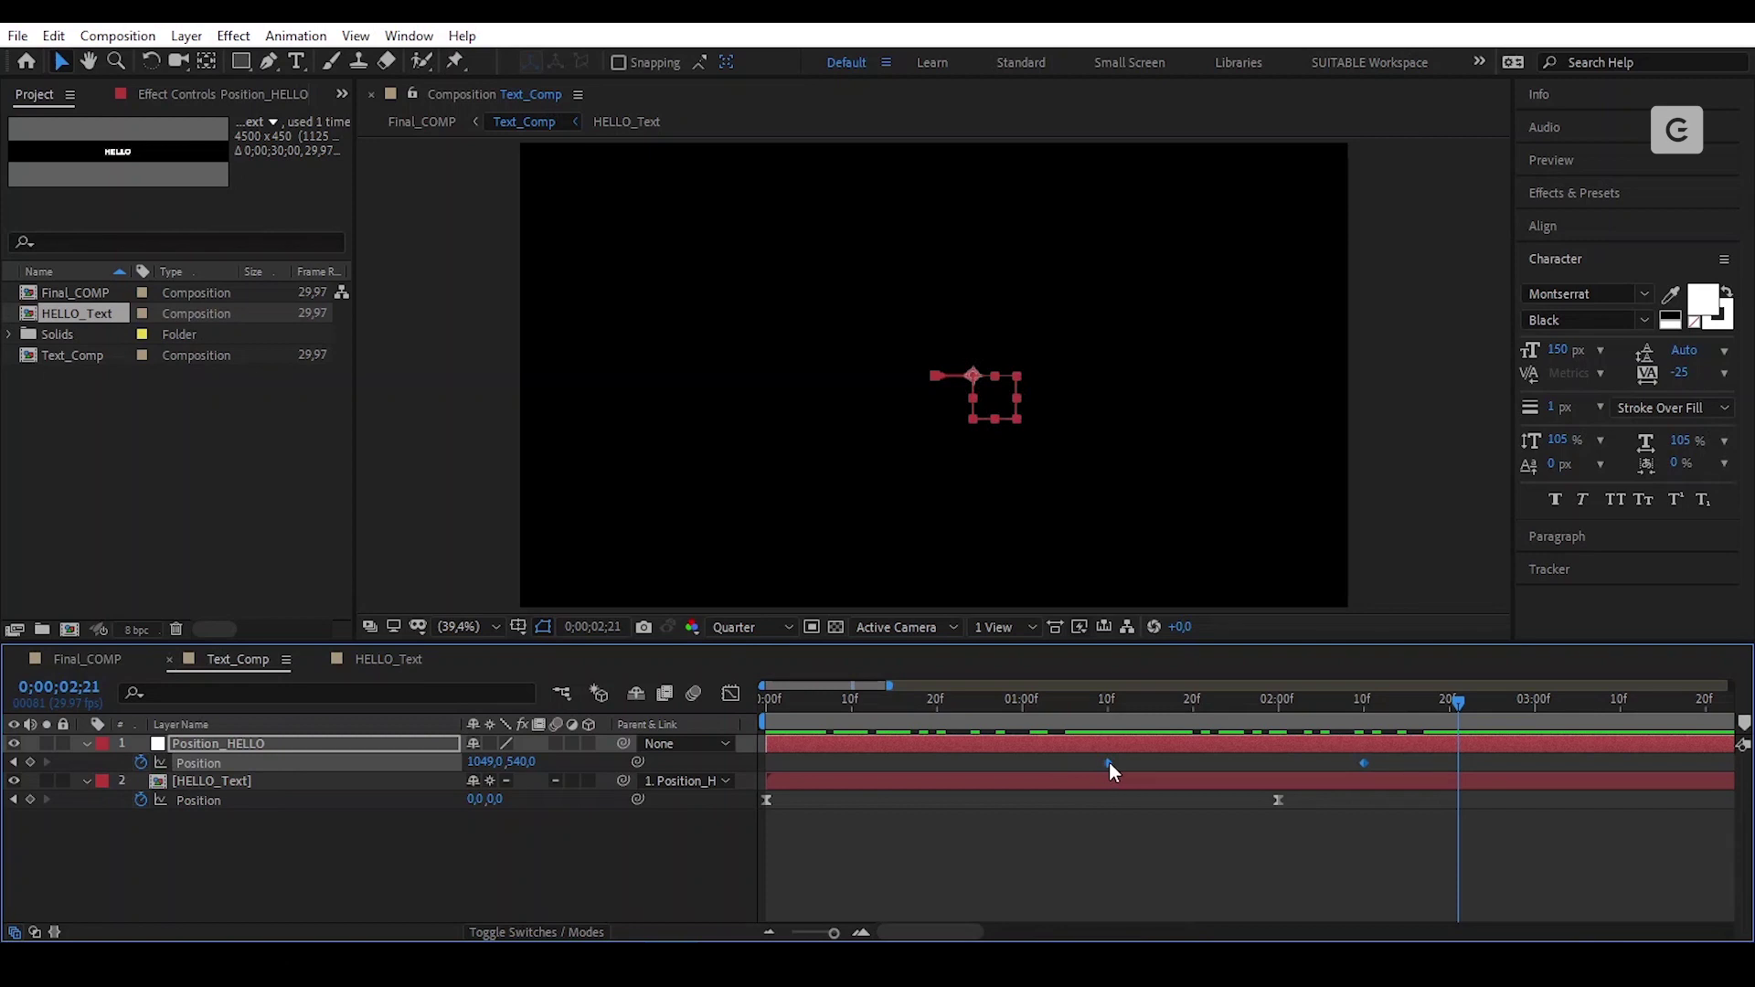
right_click(1109, 763)
mouse_move(1280, 747)
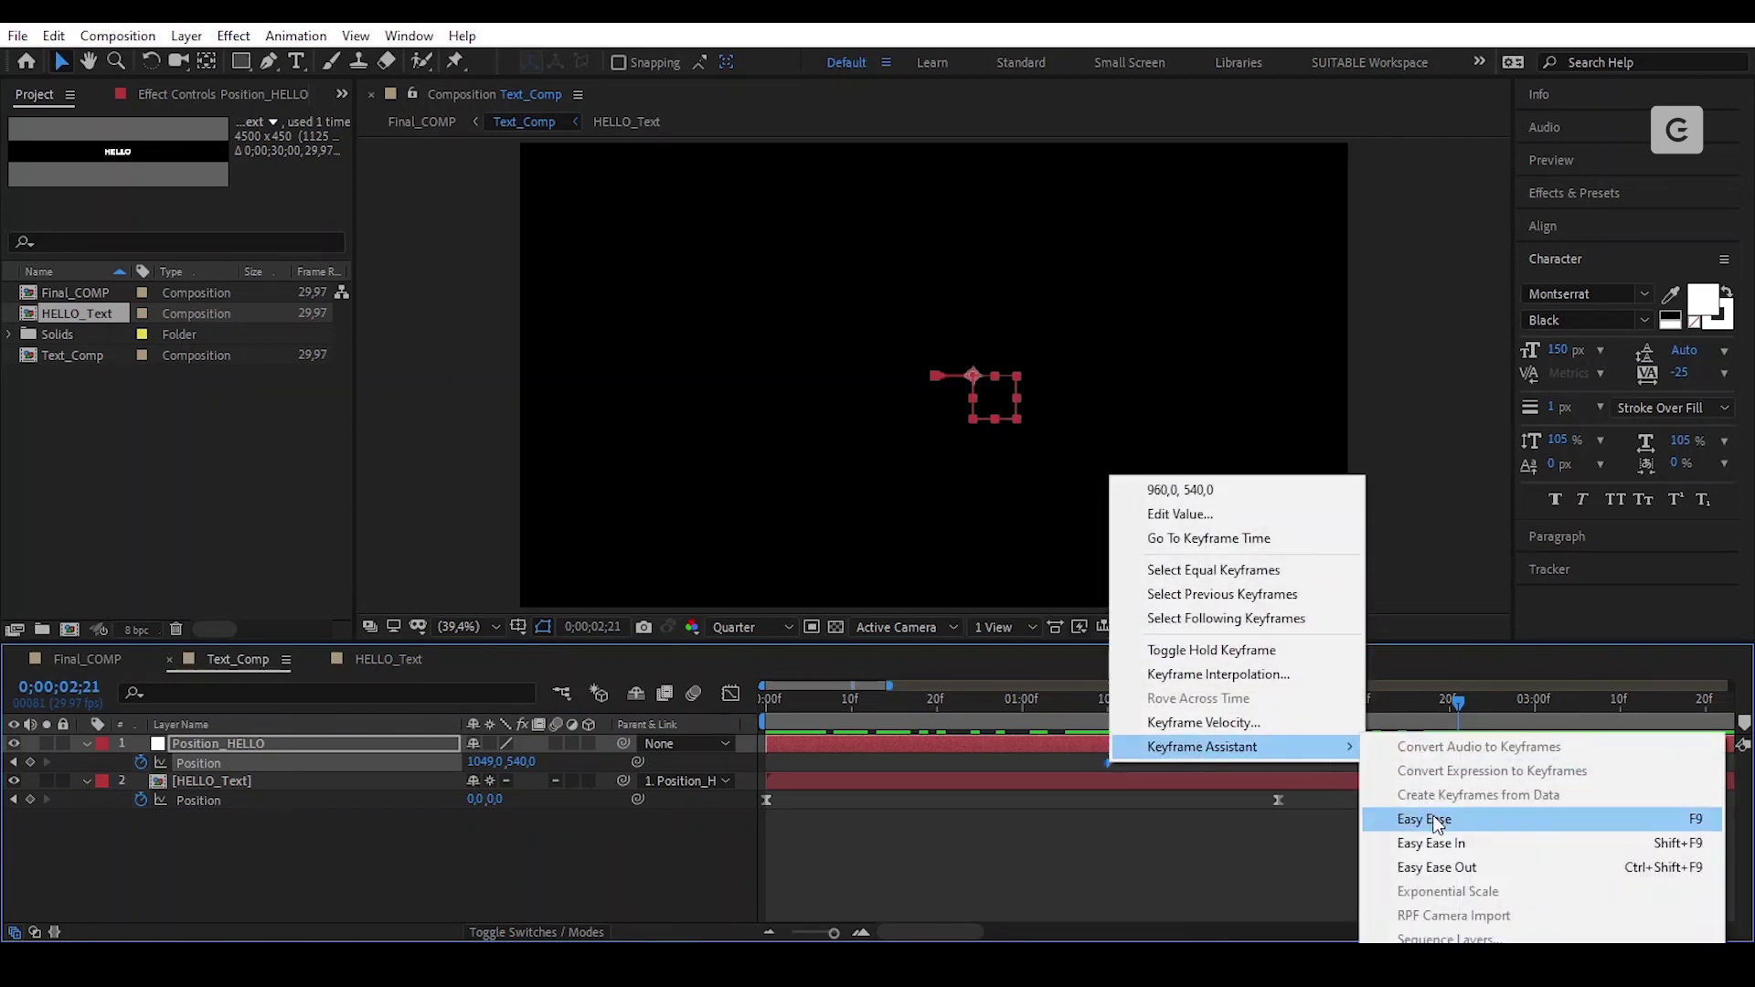
left_click(1437, 822)
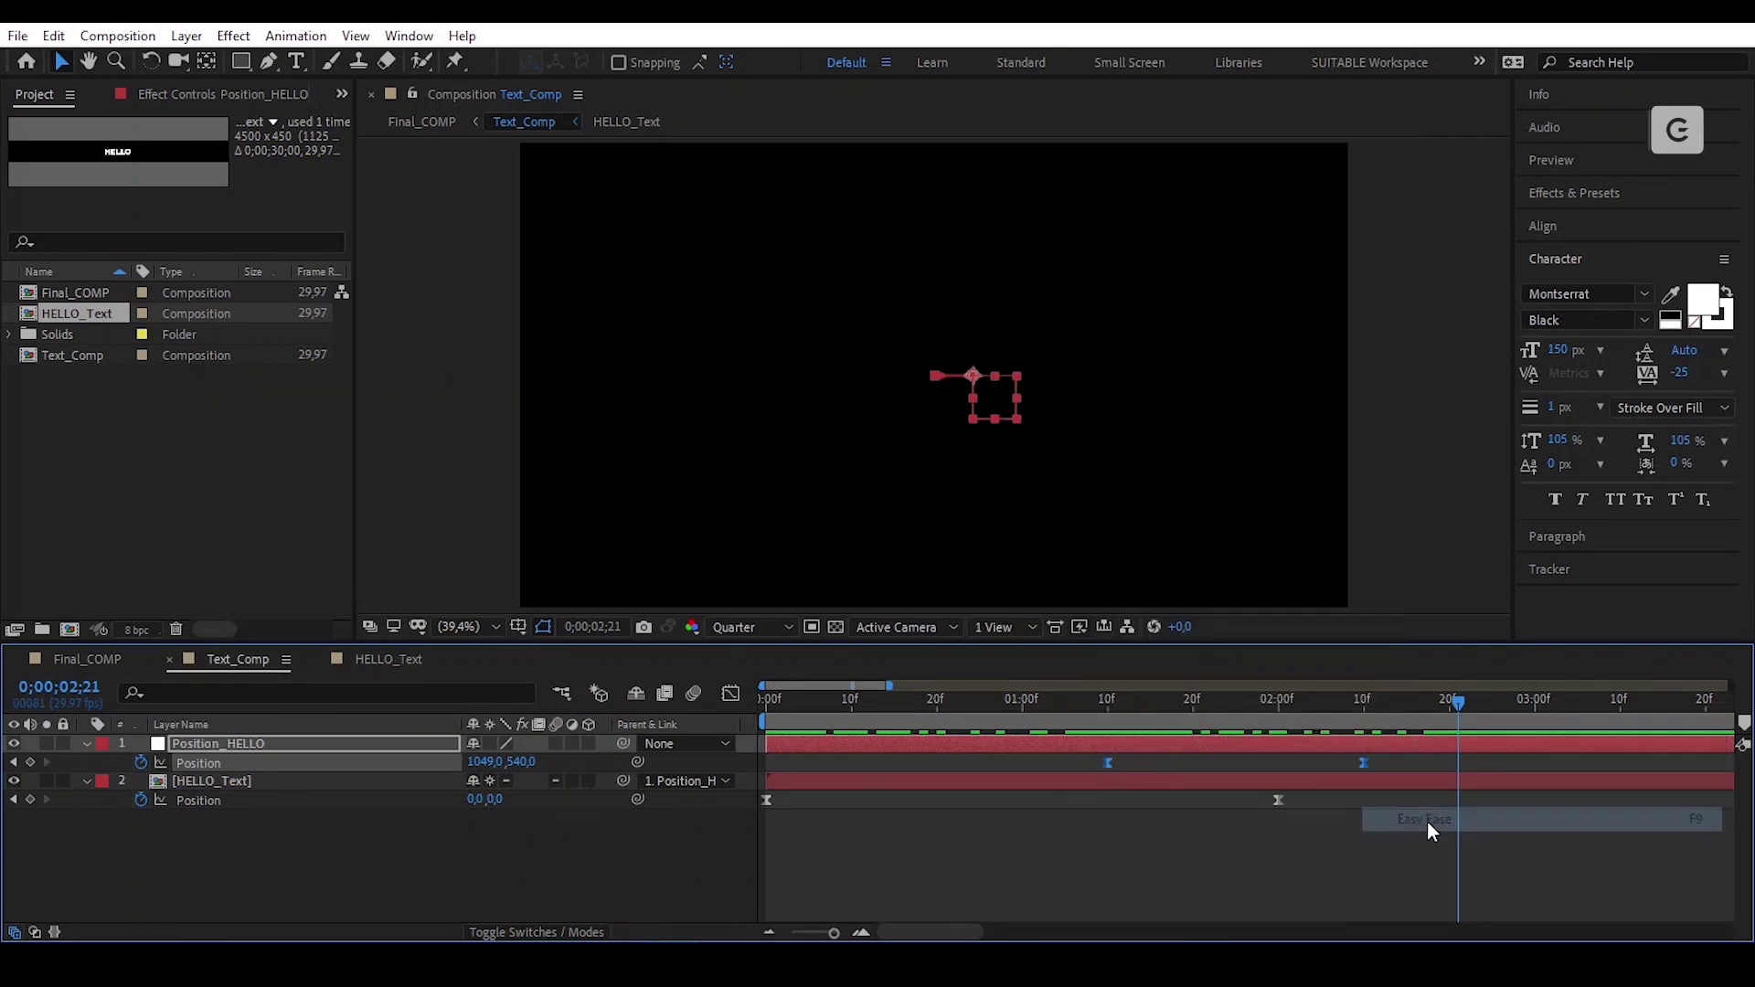
left_click(730, 693)
left_click_drag(1075, 861, 1235, 879)
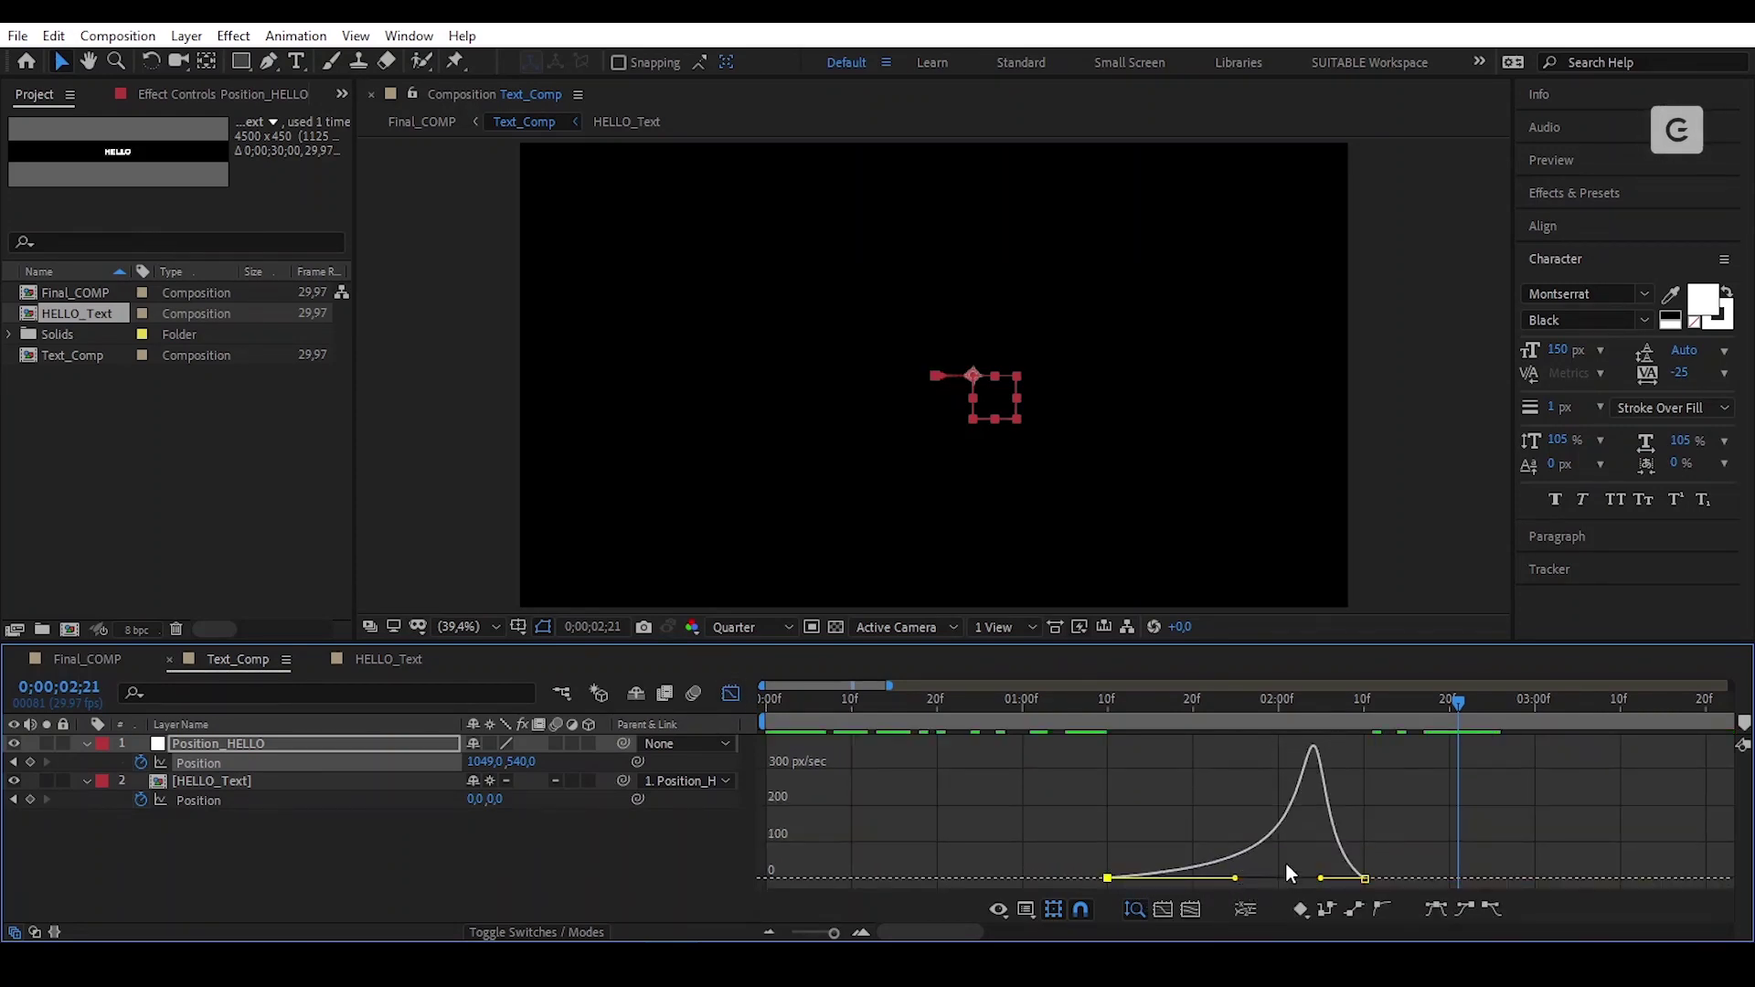
Step: Leave the Graph Editor and scrub from 0;00 to 1;06 to watch HELLO slide in
left_click(730, 693)
left_click_drag(1283, 702, 772, 799)
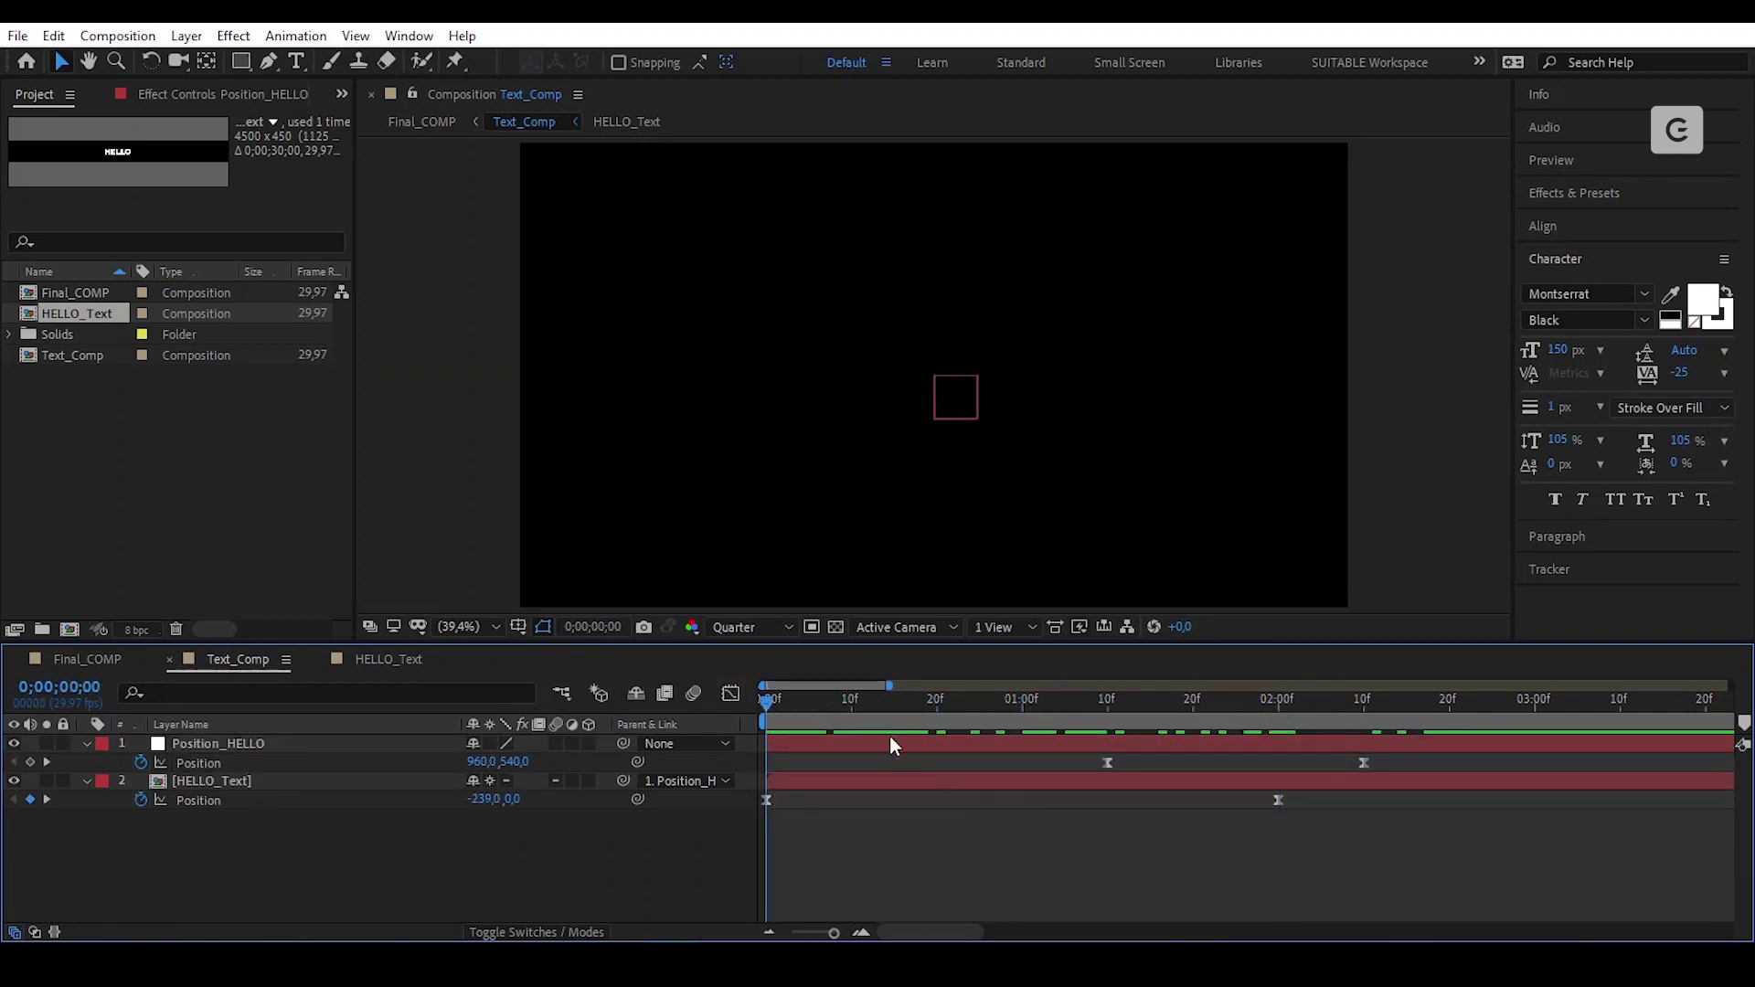
left_click_drag(771, 711, 1021, 808)
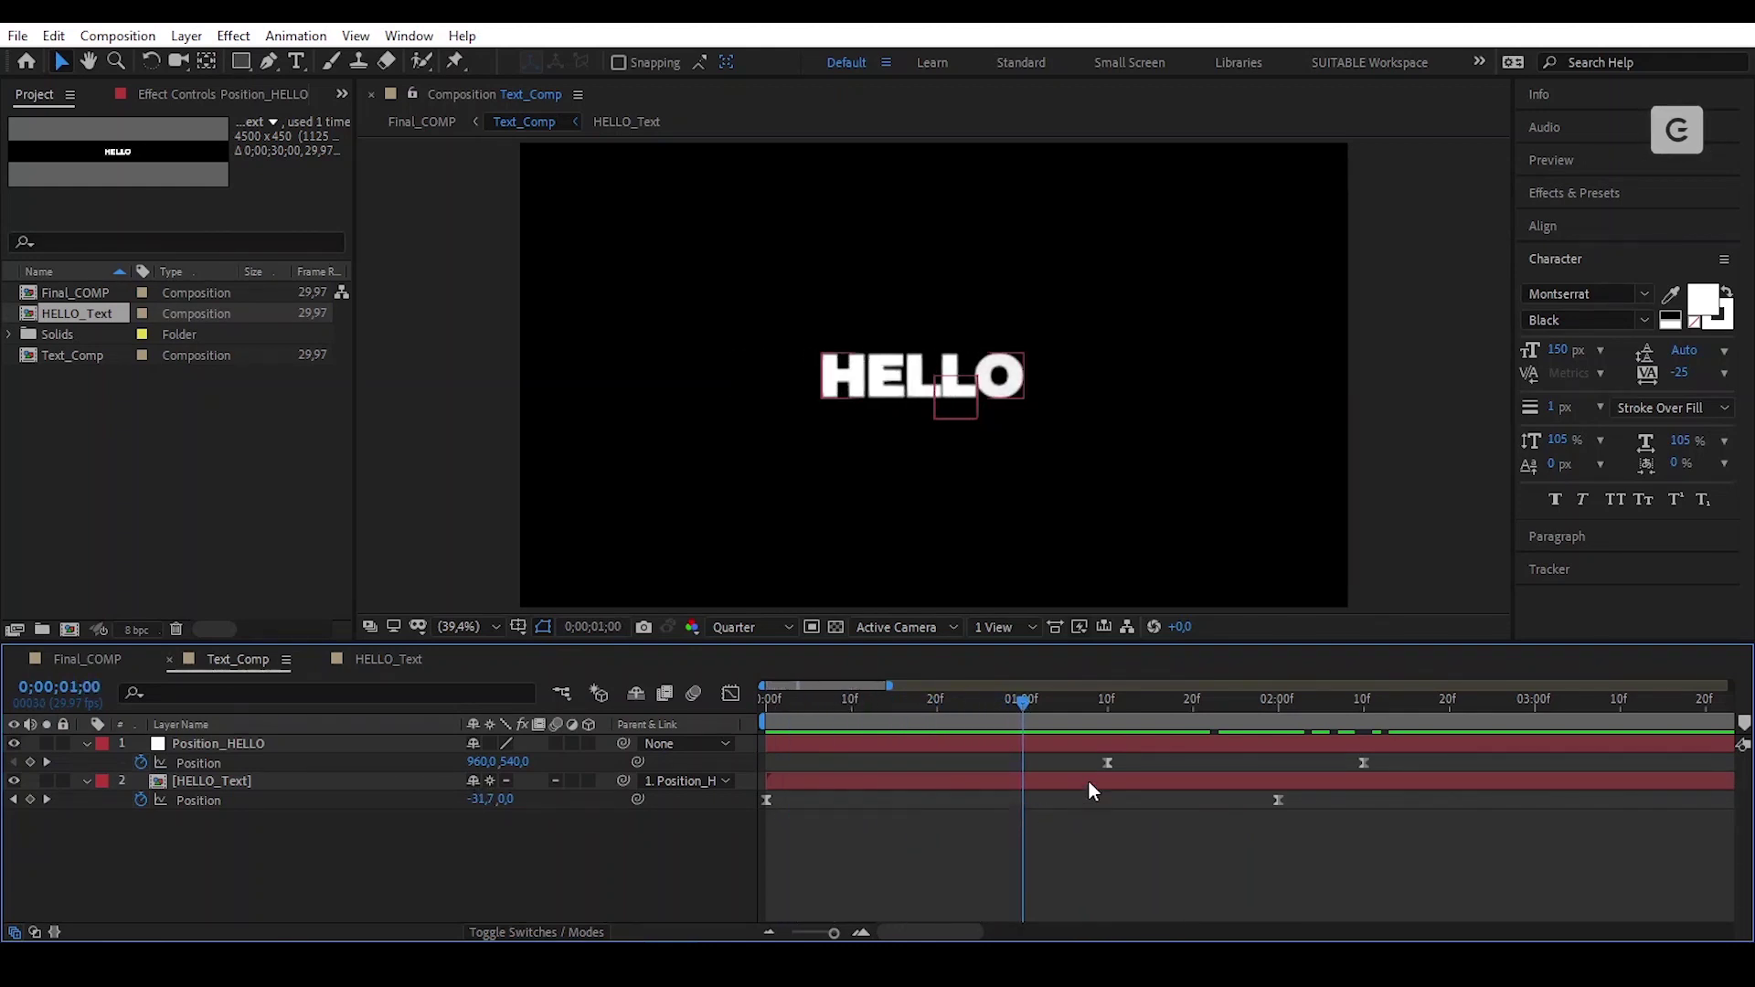
Step: Move Position_HELLO's first Position keyframe onto 1 second and scrub through the drift
left_click(1105, 764)
left_click_drag(1096, 762, 1022, 763)
left_click(1051, 829)
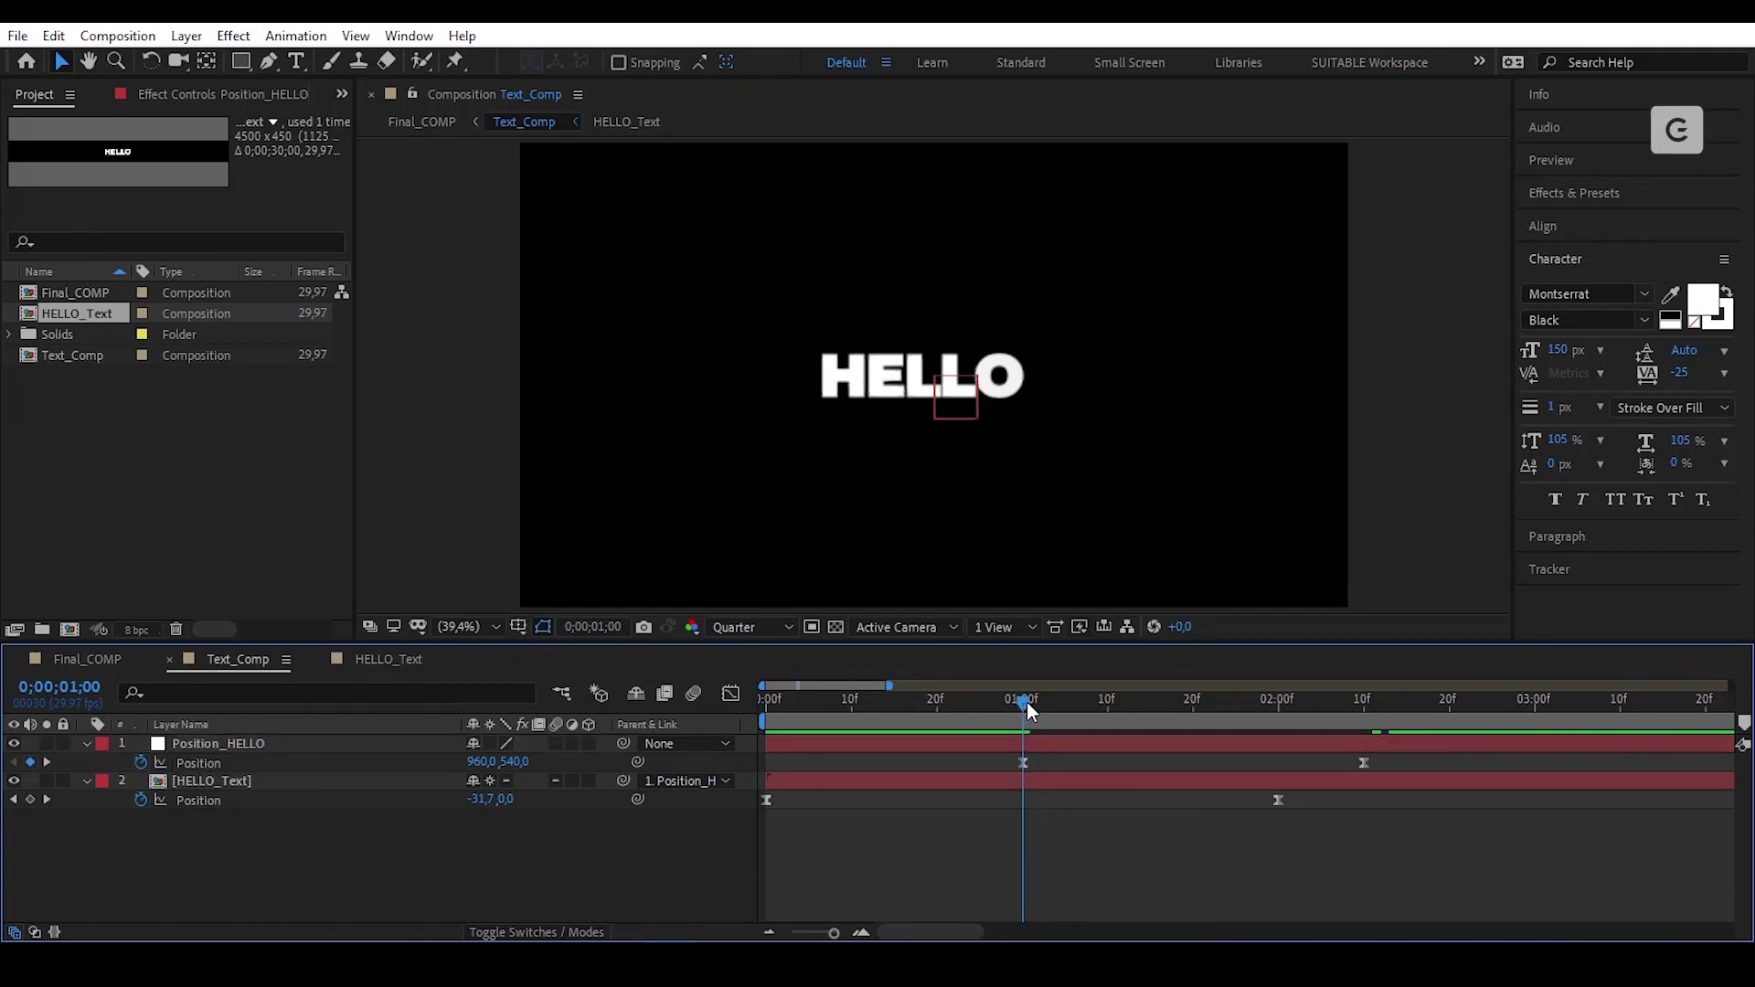
left_click_drag(1027, 702, 1054, 706)
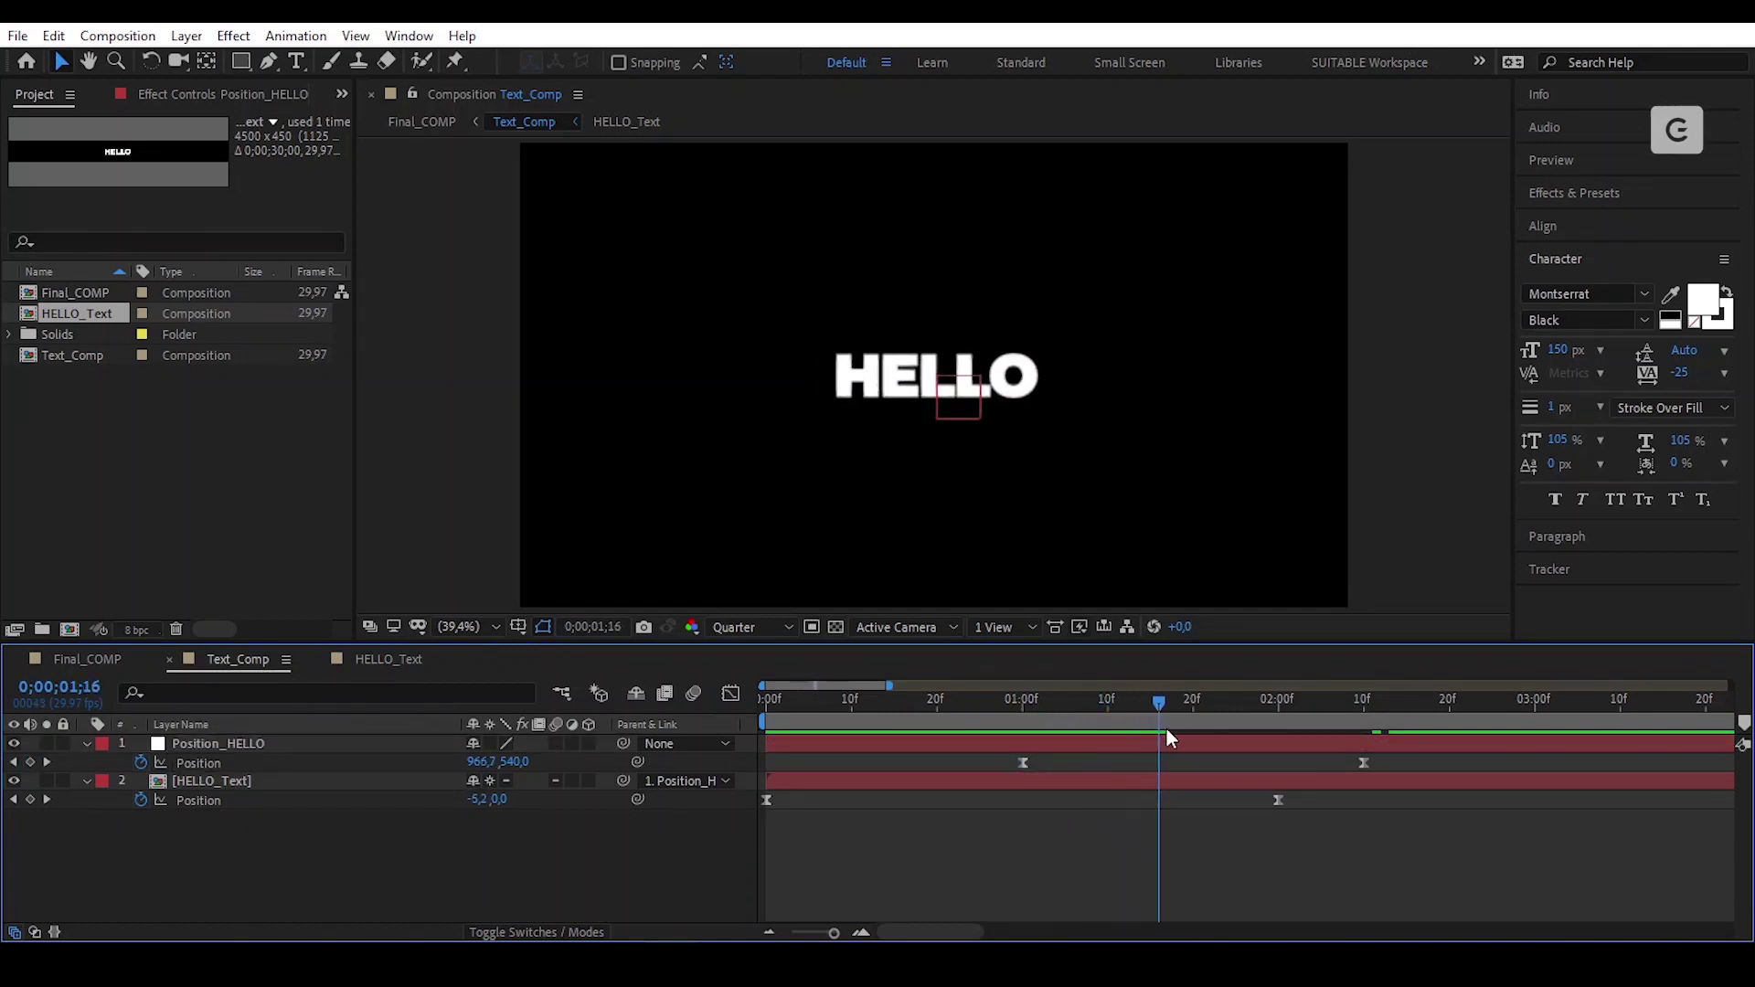
left_click_drag(1167, 734, 1368, 761)
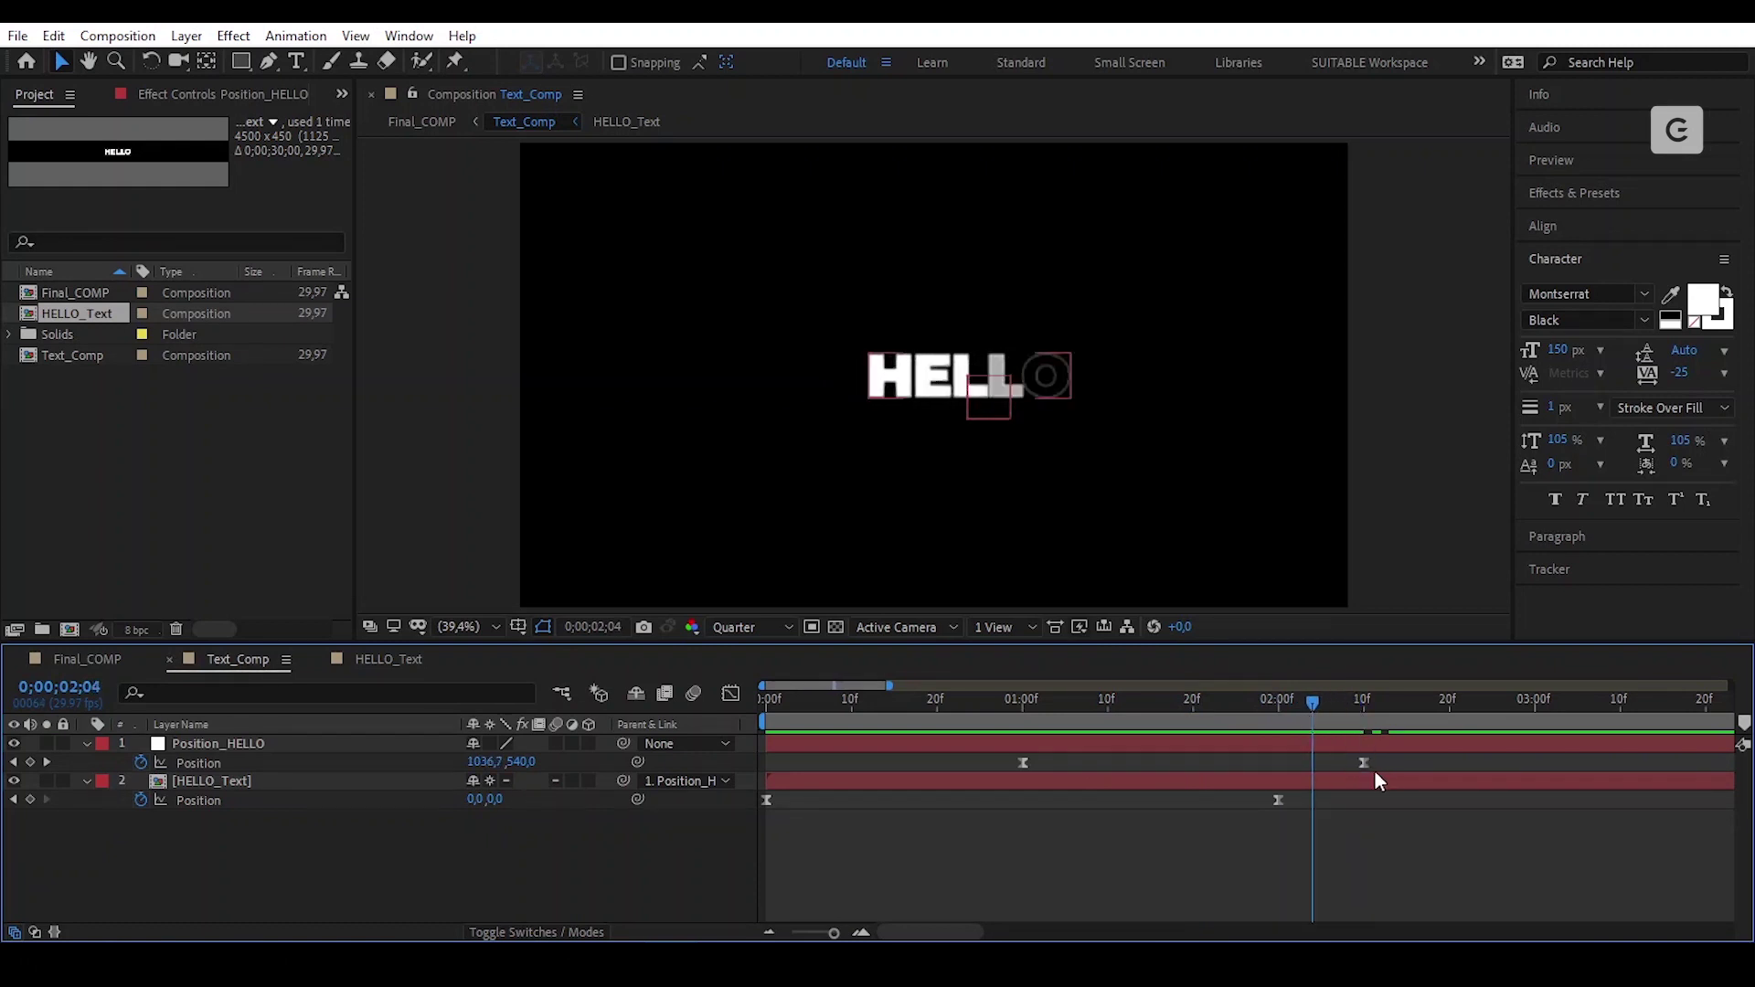
Step: Move the second Position keyframe to 3 seconds and preview the animation
left_click_drag(1362, 759, 1533, 808)
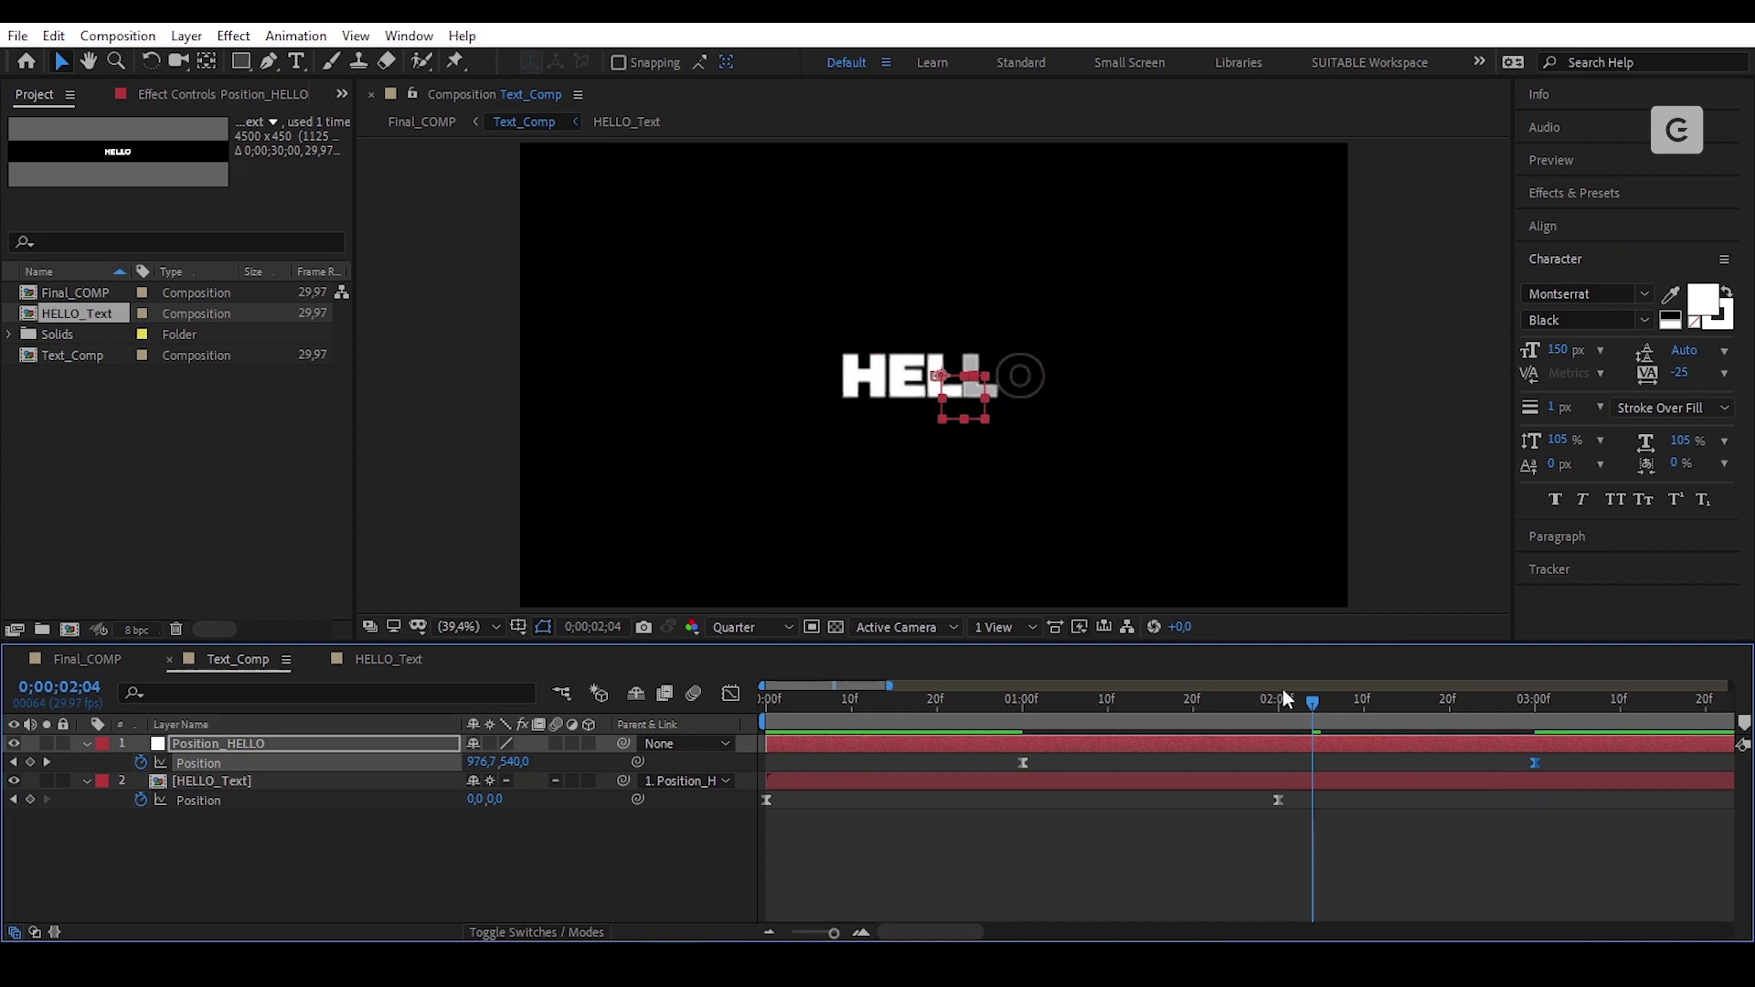
left_click_drag(1192, 732, 712, 795)
key("space")
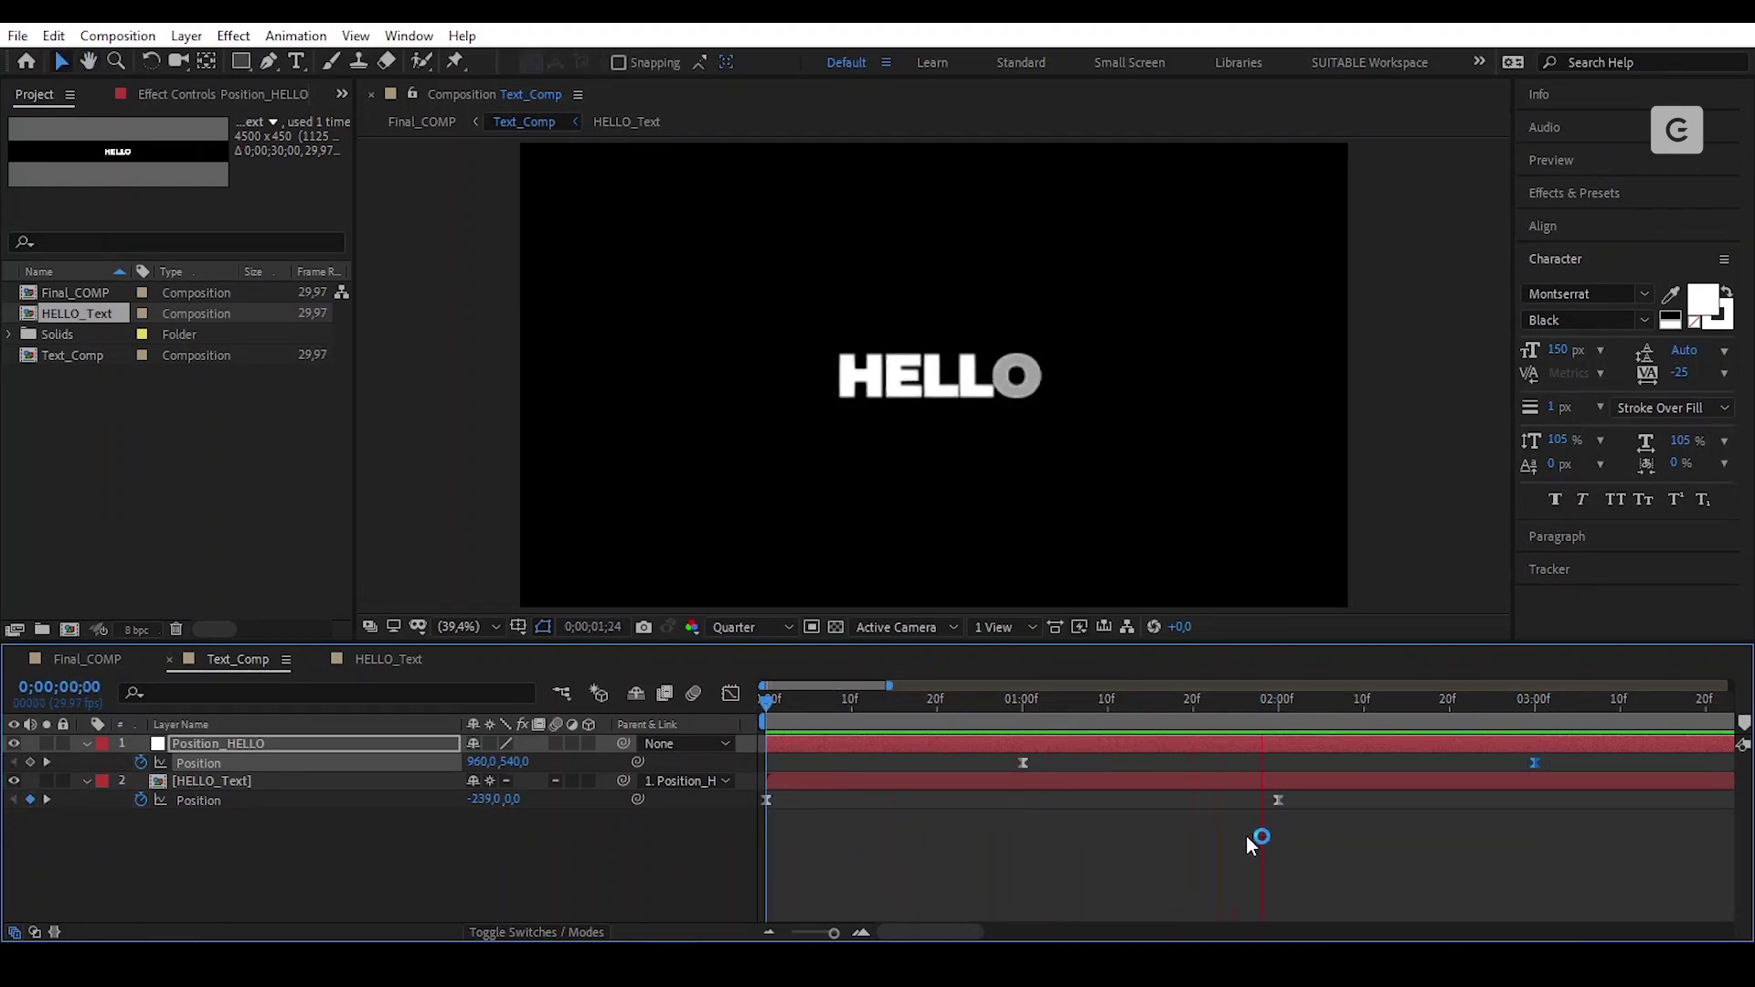
Step: Zoom the timeline to five seconds and shift both Position_HELLO keyframes about ten frames earlier
key("space")
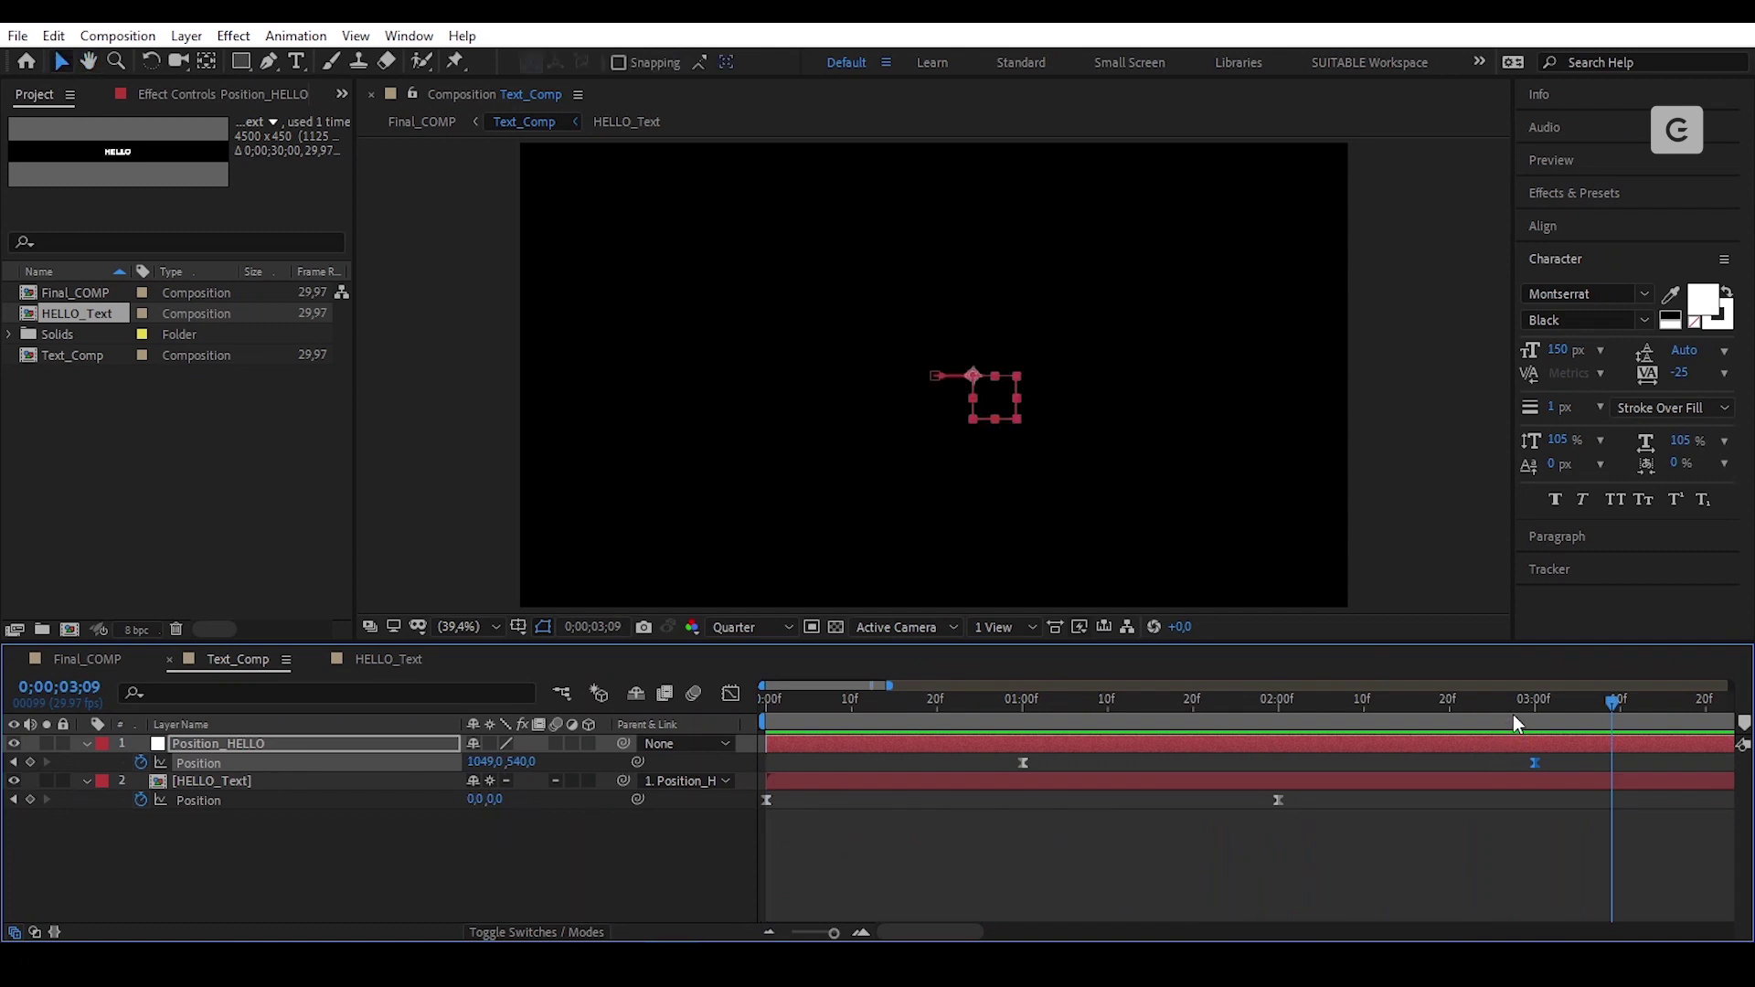
key("minus")
left_click(1327, 718)
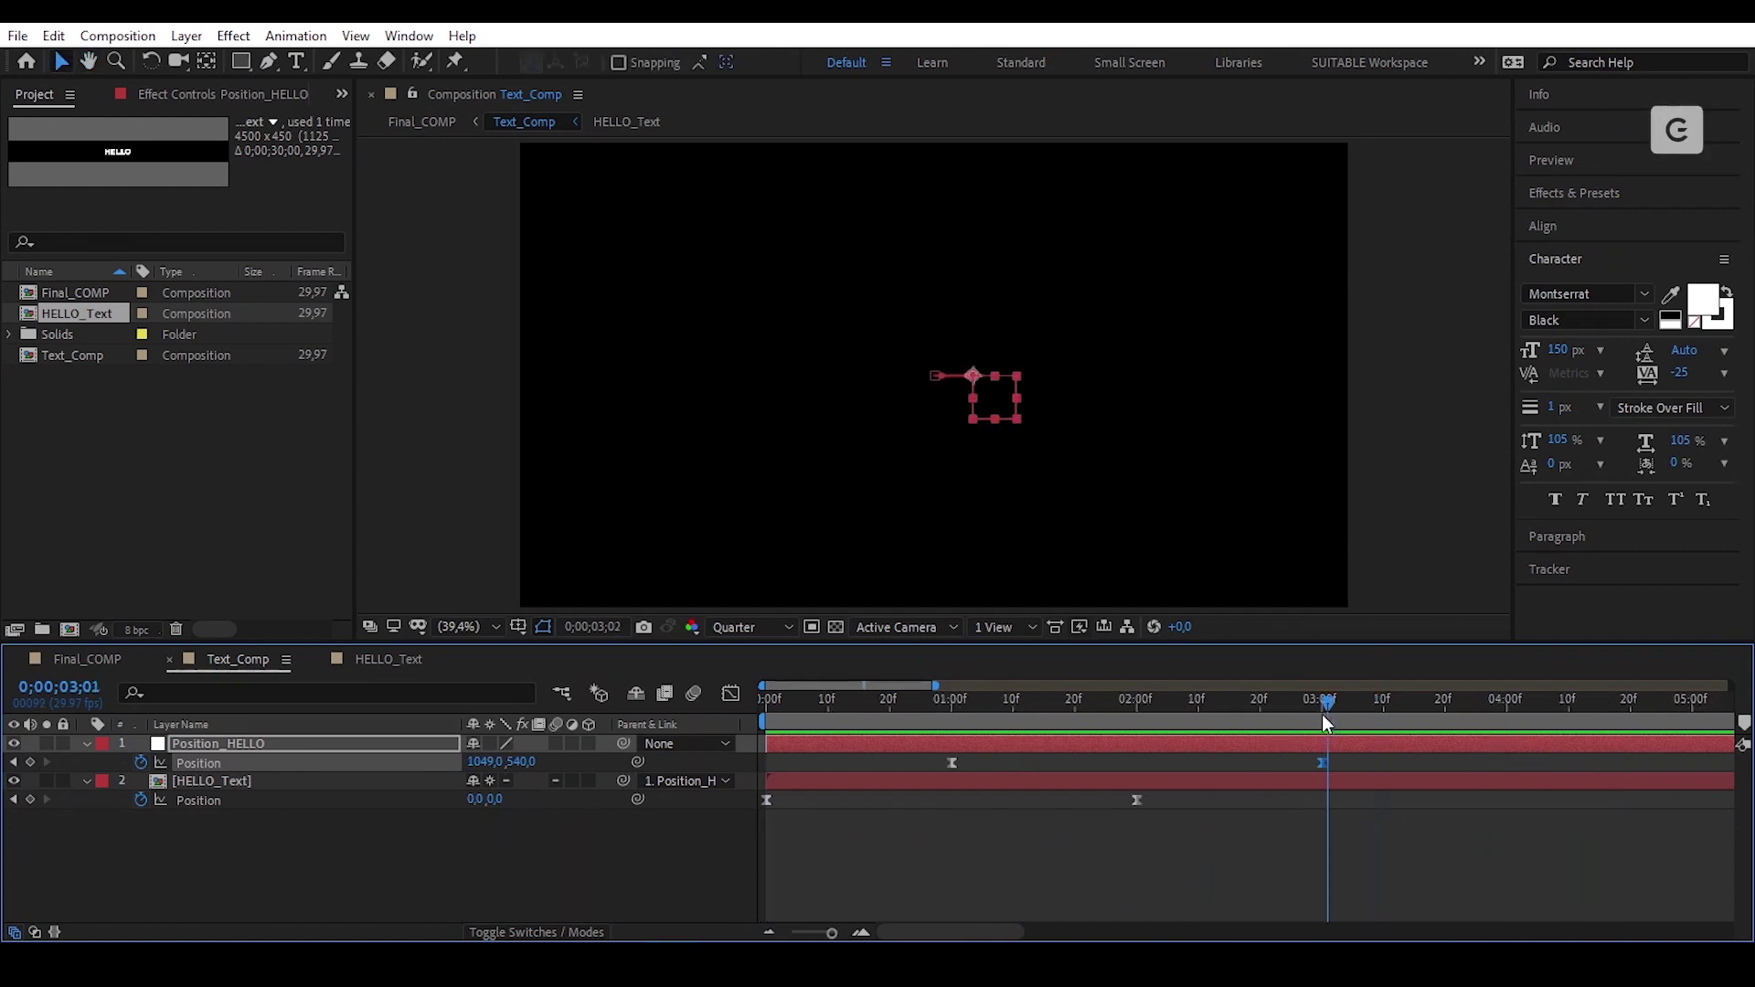
left_click_drag(1199, 732, 1236, 828)
left_click_drag(1347, 766, 890, 764)
left_click_drag(1216, 709, 665, 815)
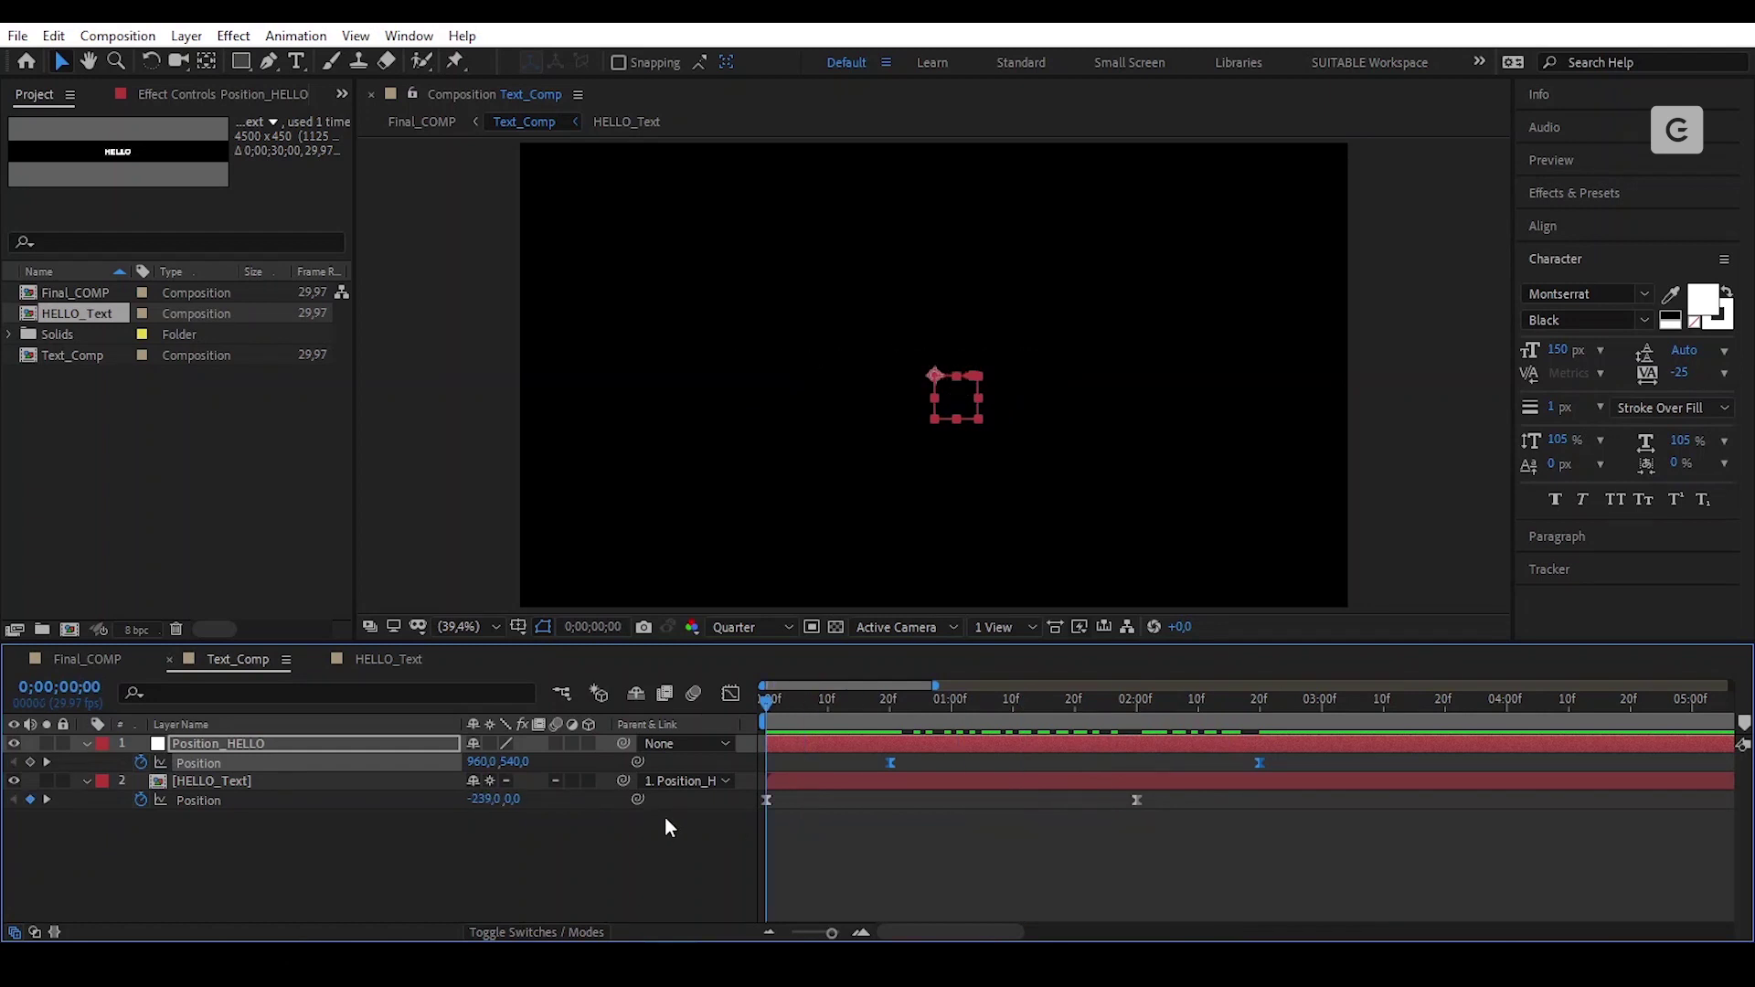
key("space")
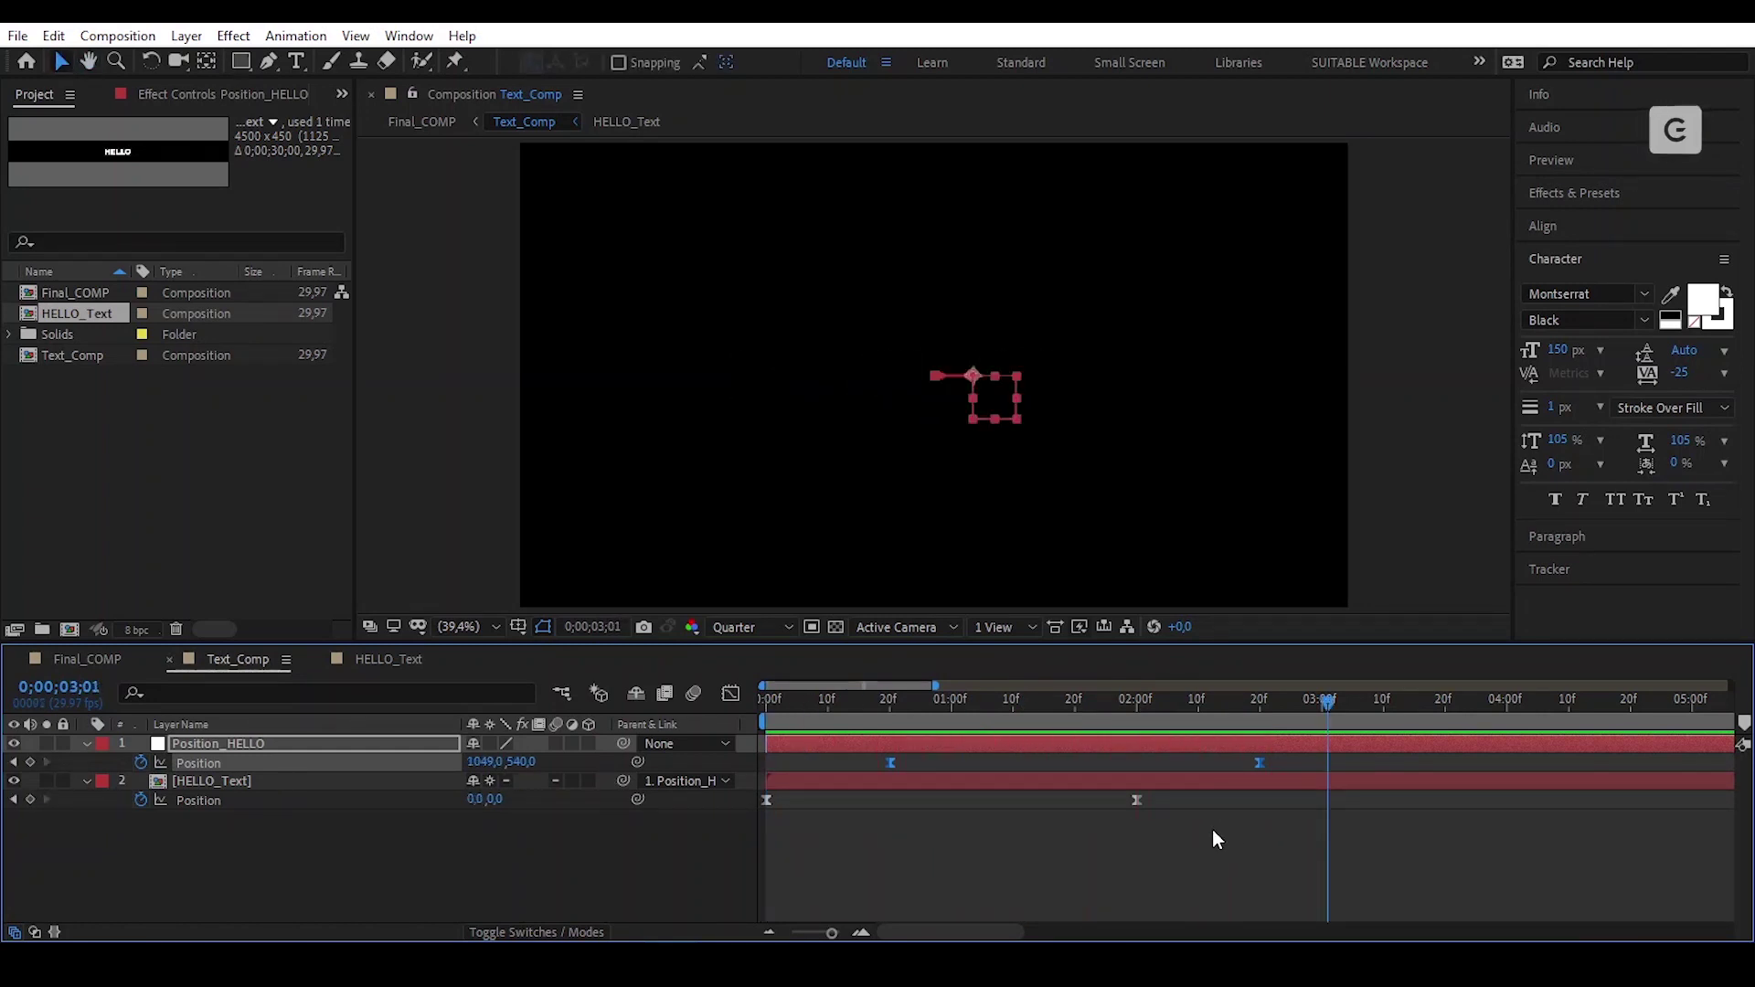
Step: Set Position_HELLO's Position at 2;20 to 1107,540, then return to the timeline start
left_click(1215, 838)
left_click_drag(1259, 718, 729, 786)
left_click_drag(1271, 709, 1259, 713)
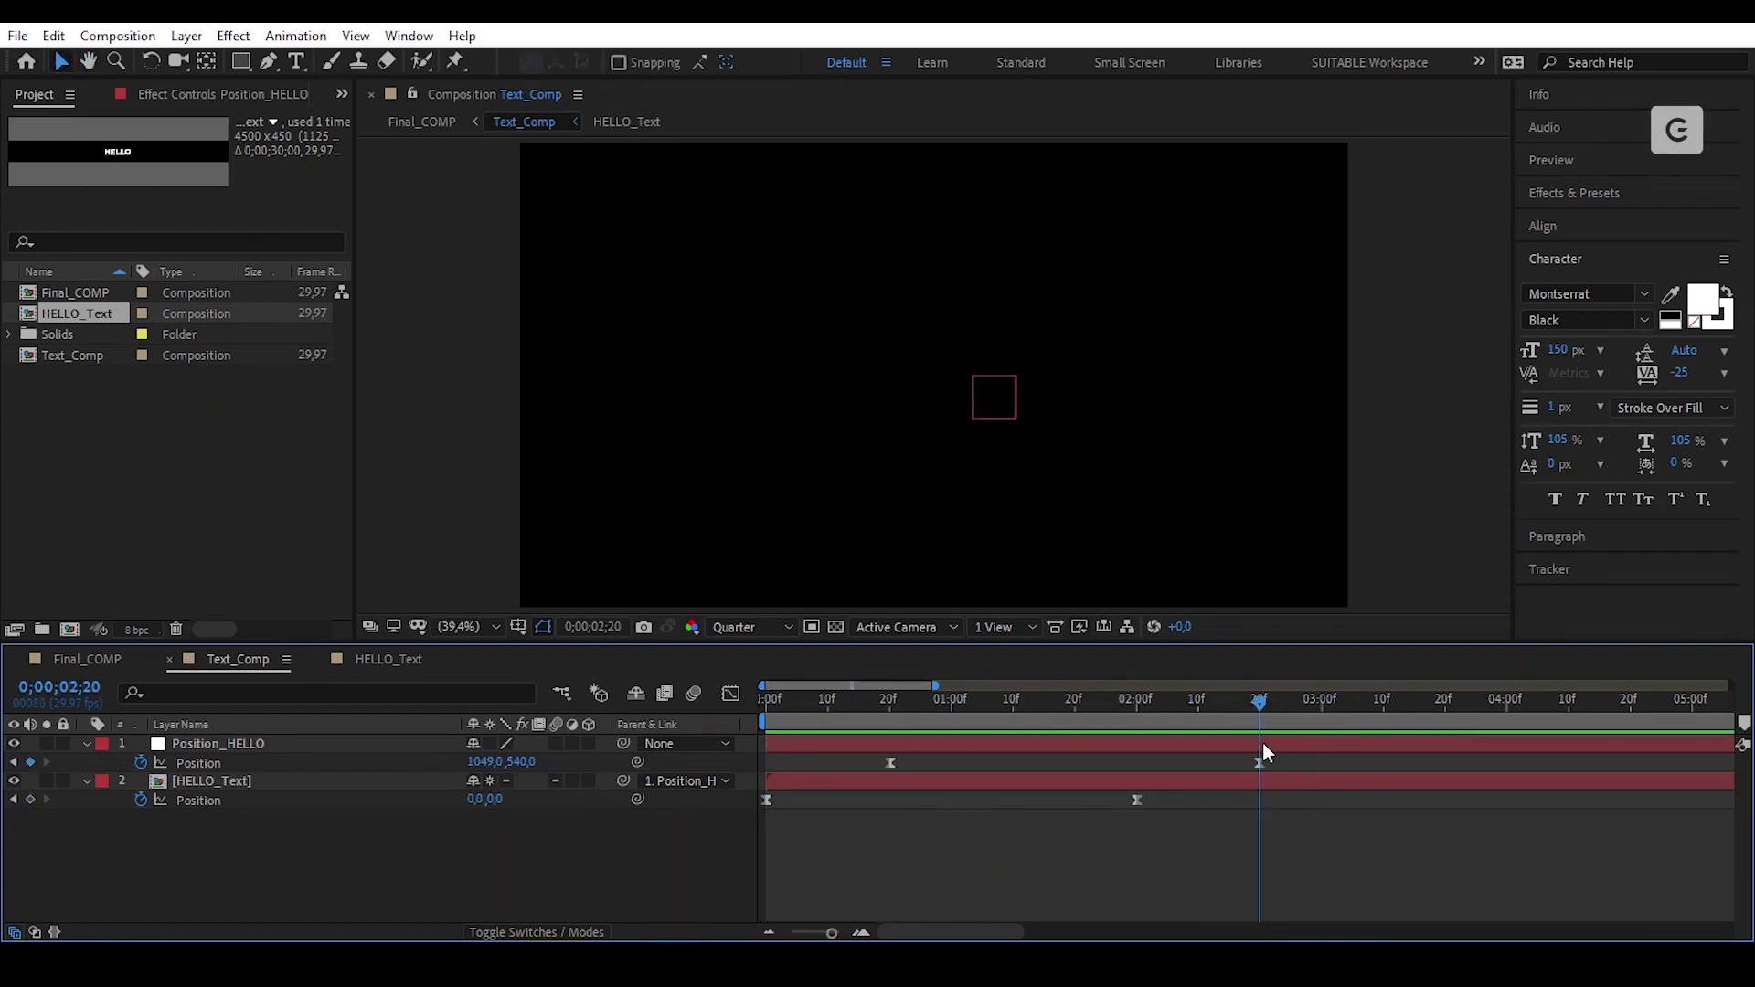
left_click(1263, 745)
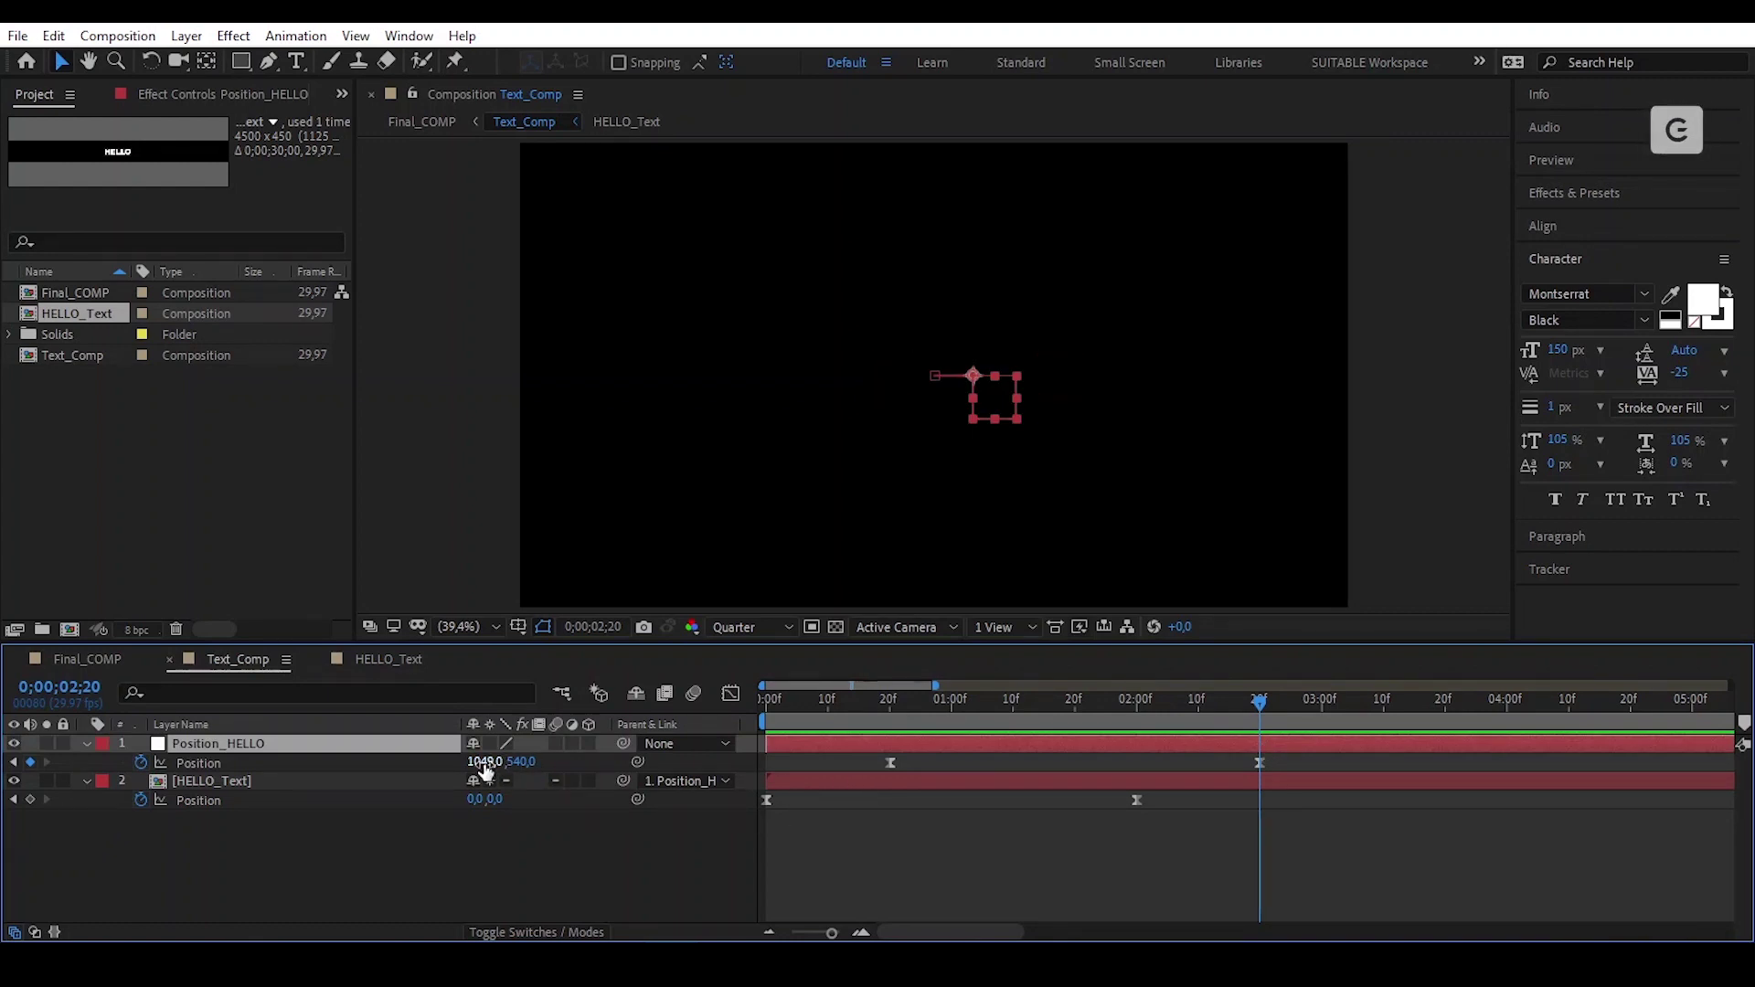
left_click_drag(485, 763, 551, 769)
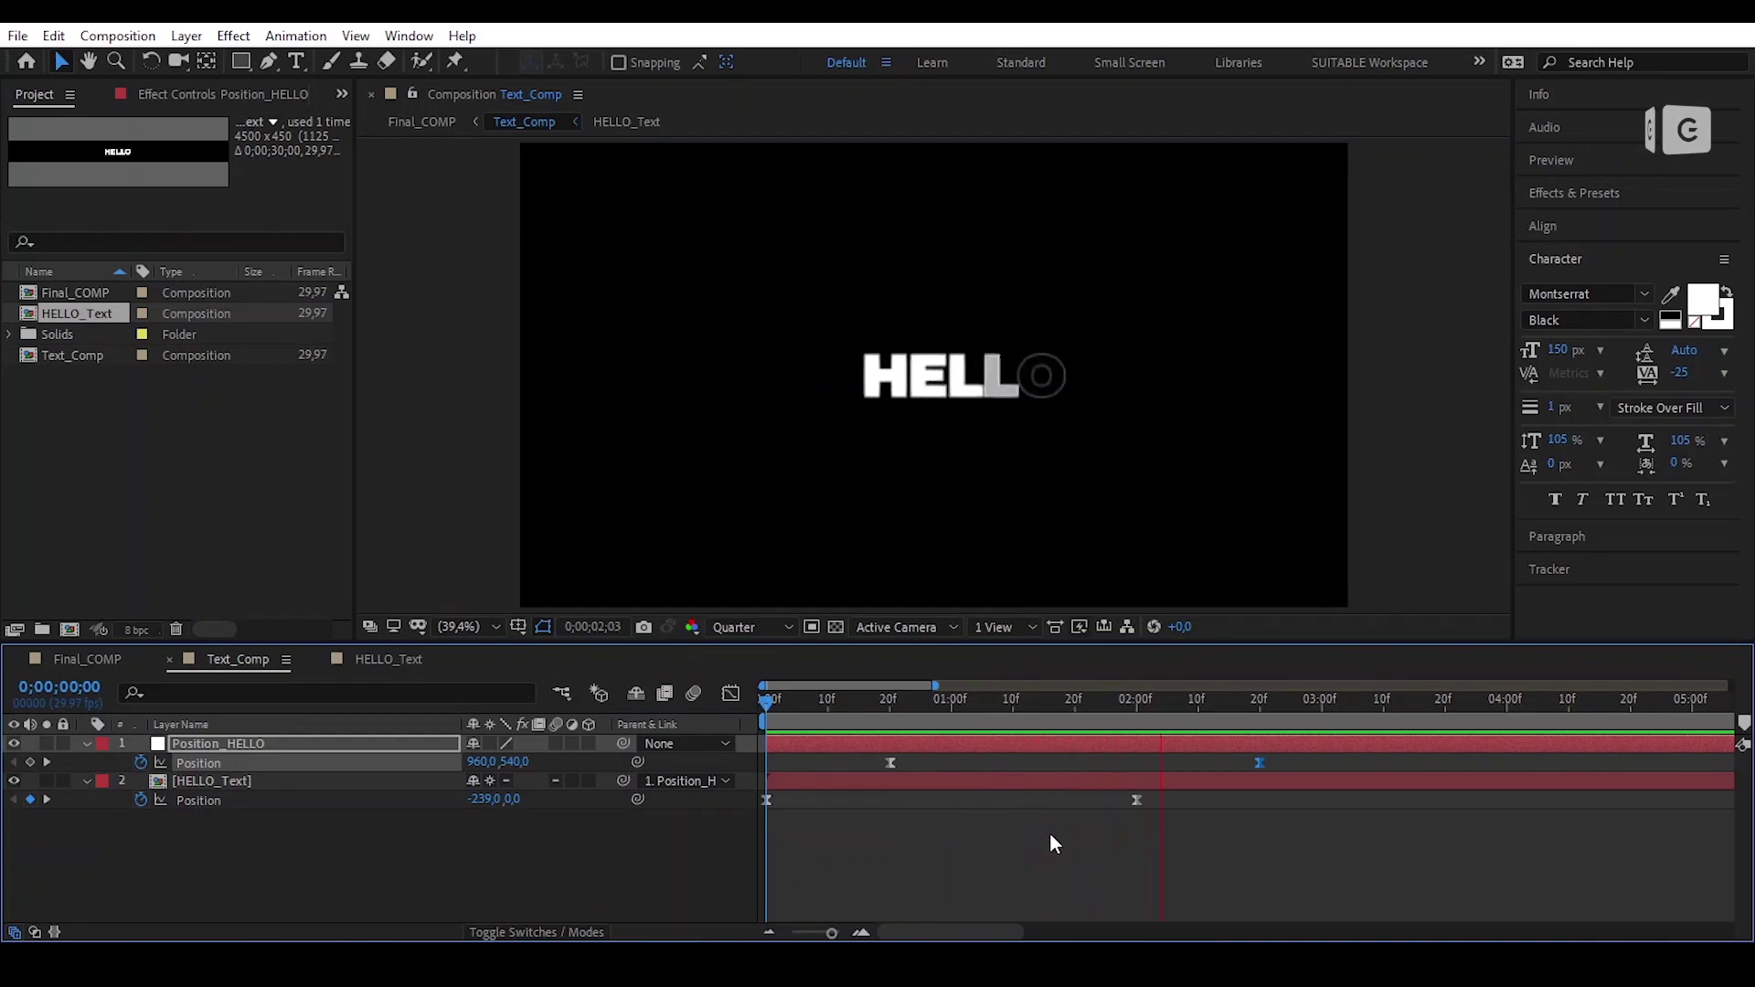
key("space")
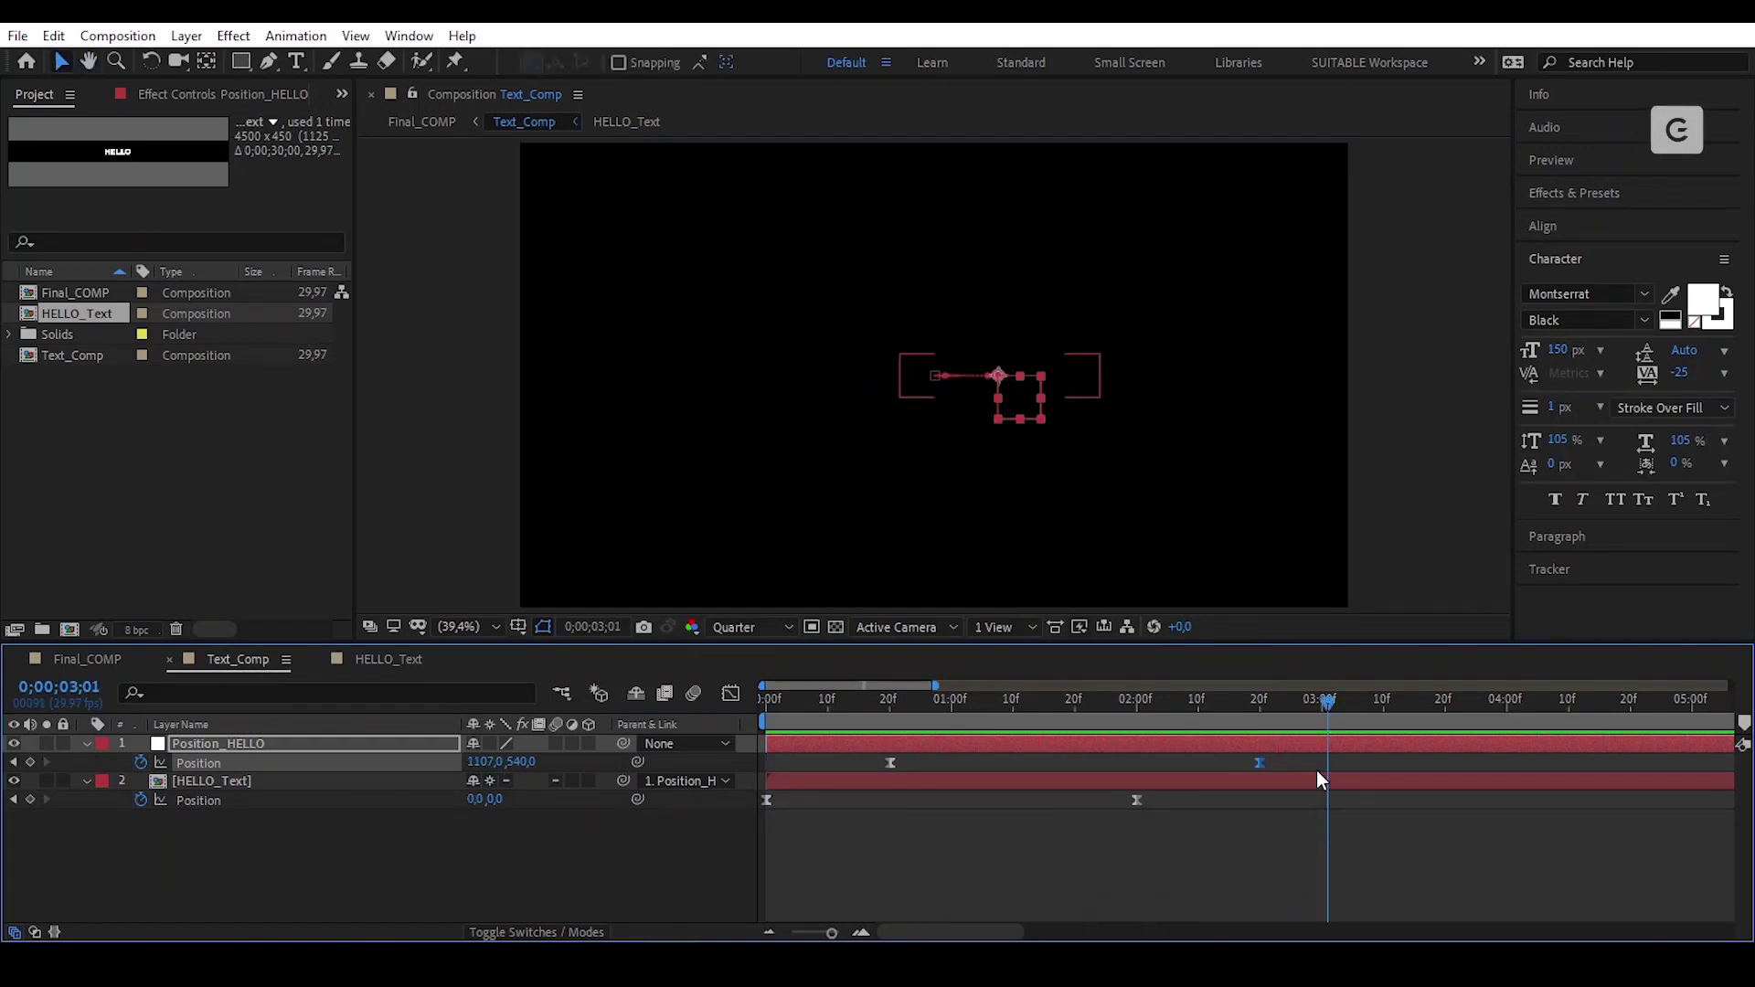
left_click_drag(1201, 709, 746, 788)
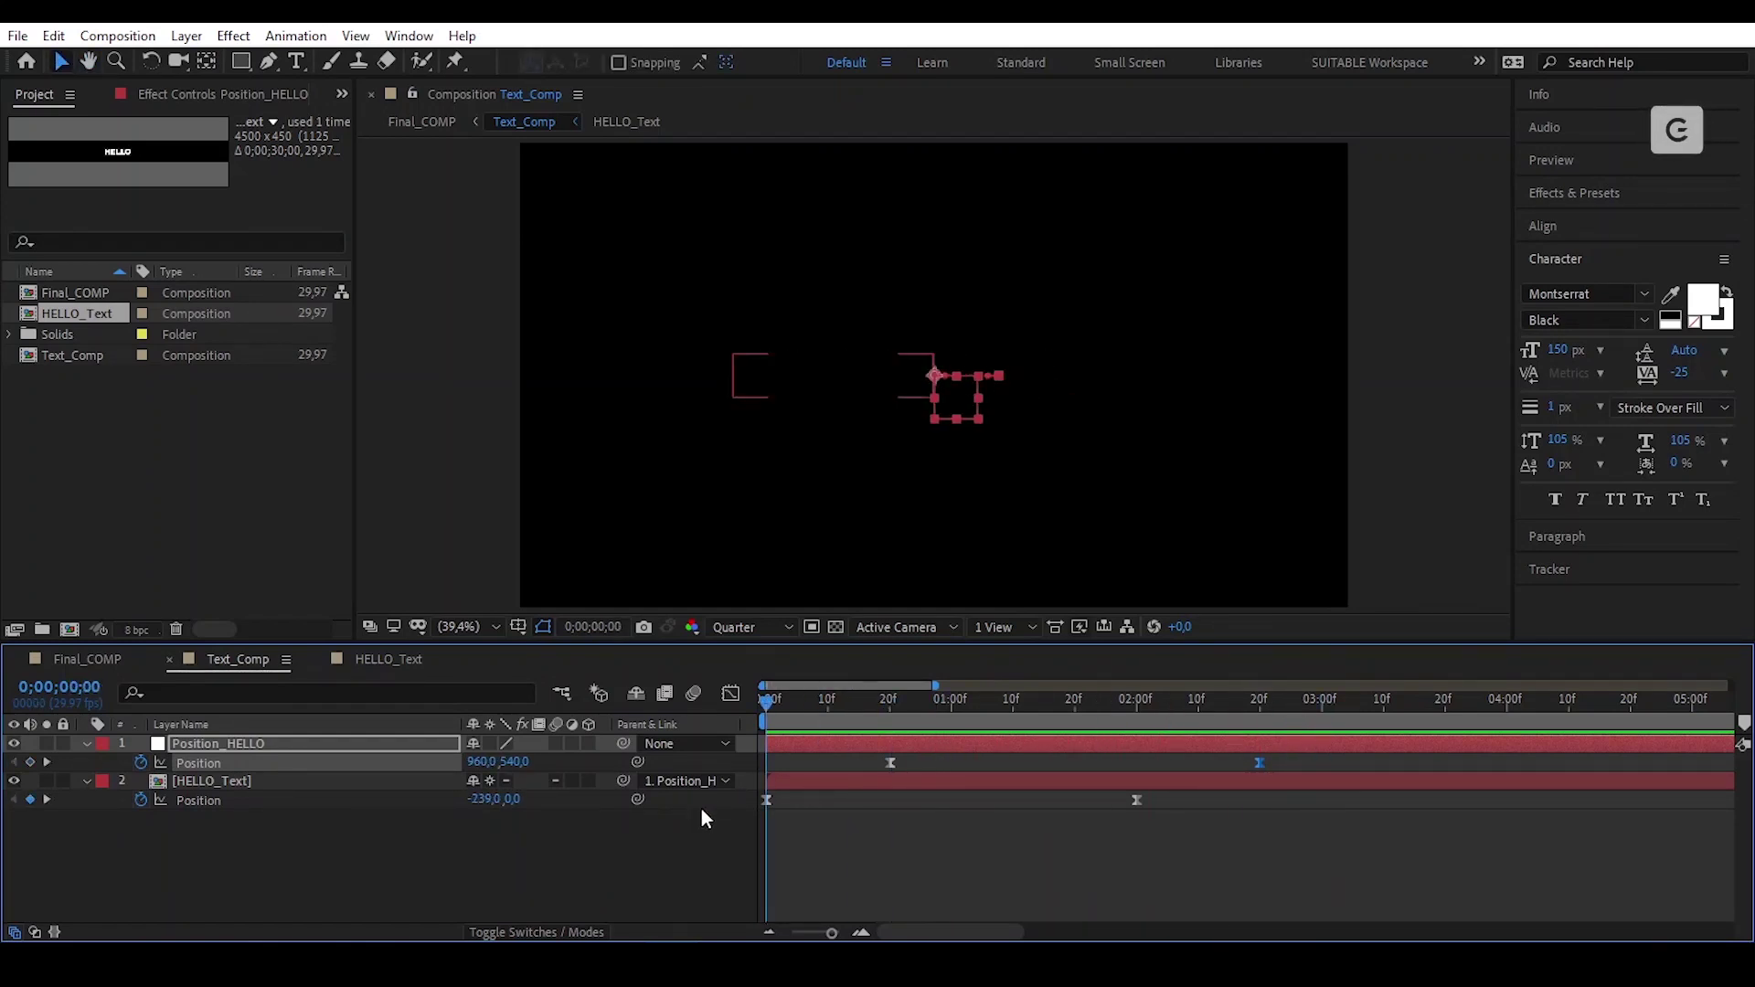
left_click(485, 853)
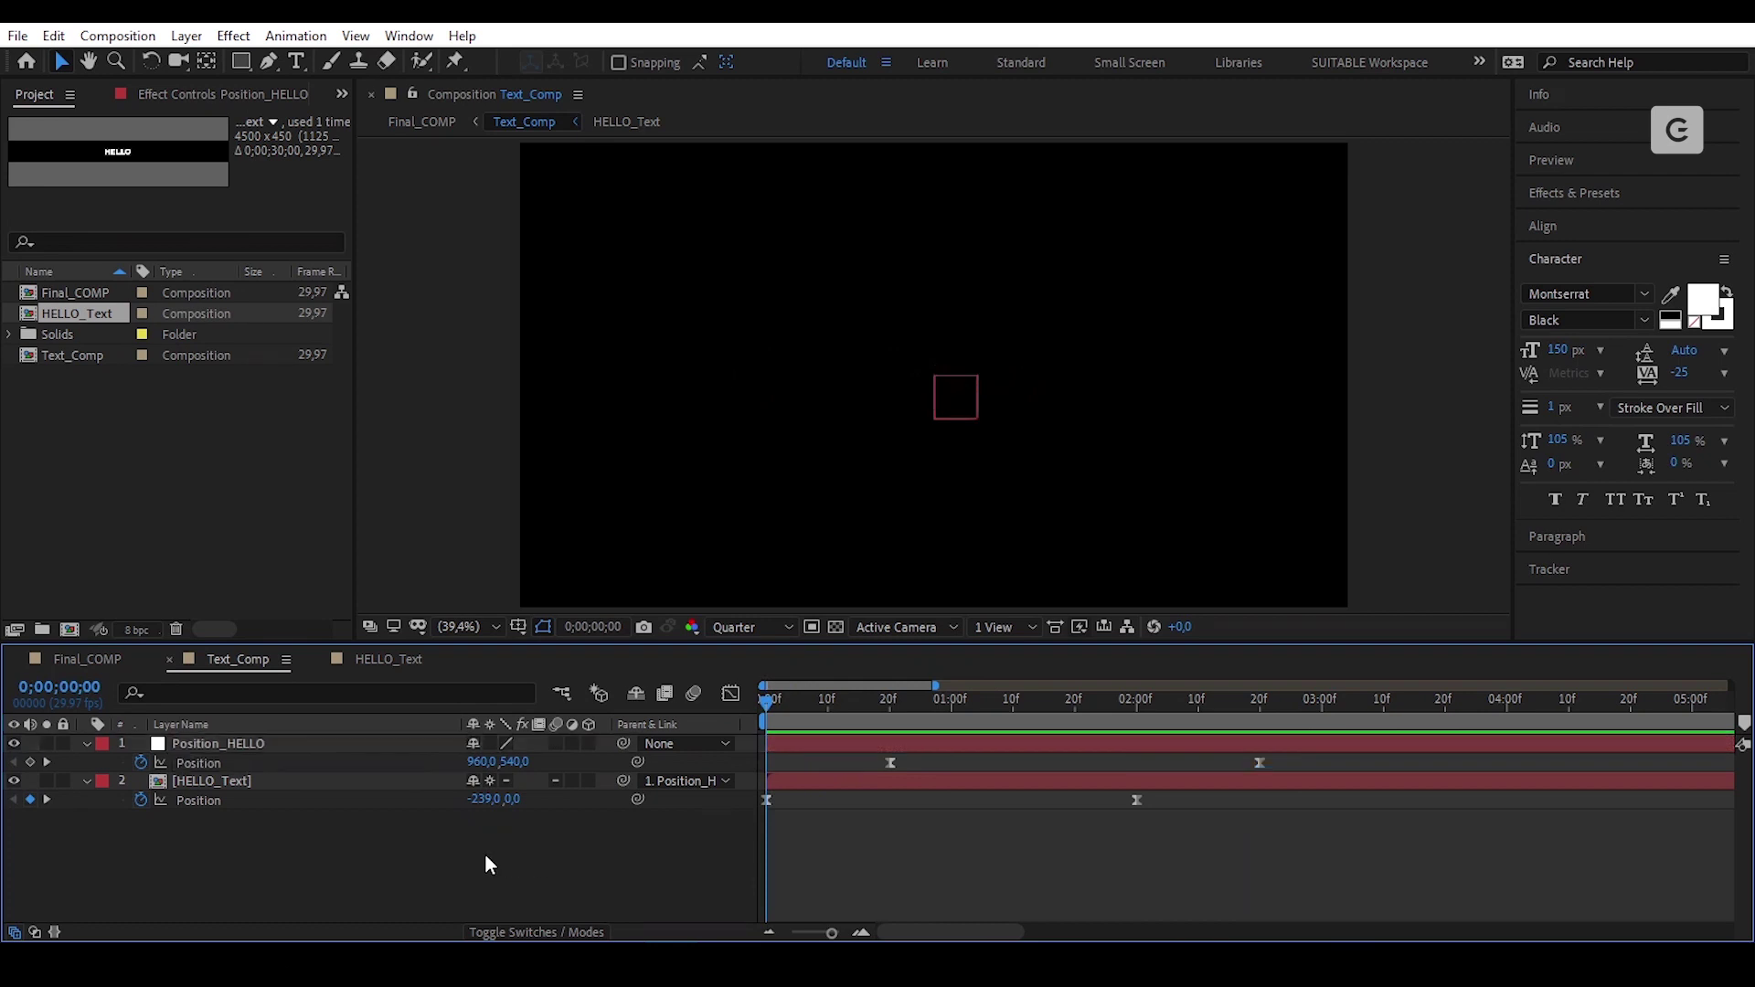
Step: Copy the HELLO text layer from HELLO_Text and paste it at the top of Text_Comp
double_click(272, 779)
left_click(343, 751)
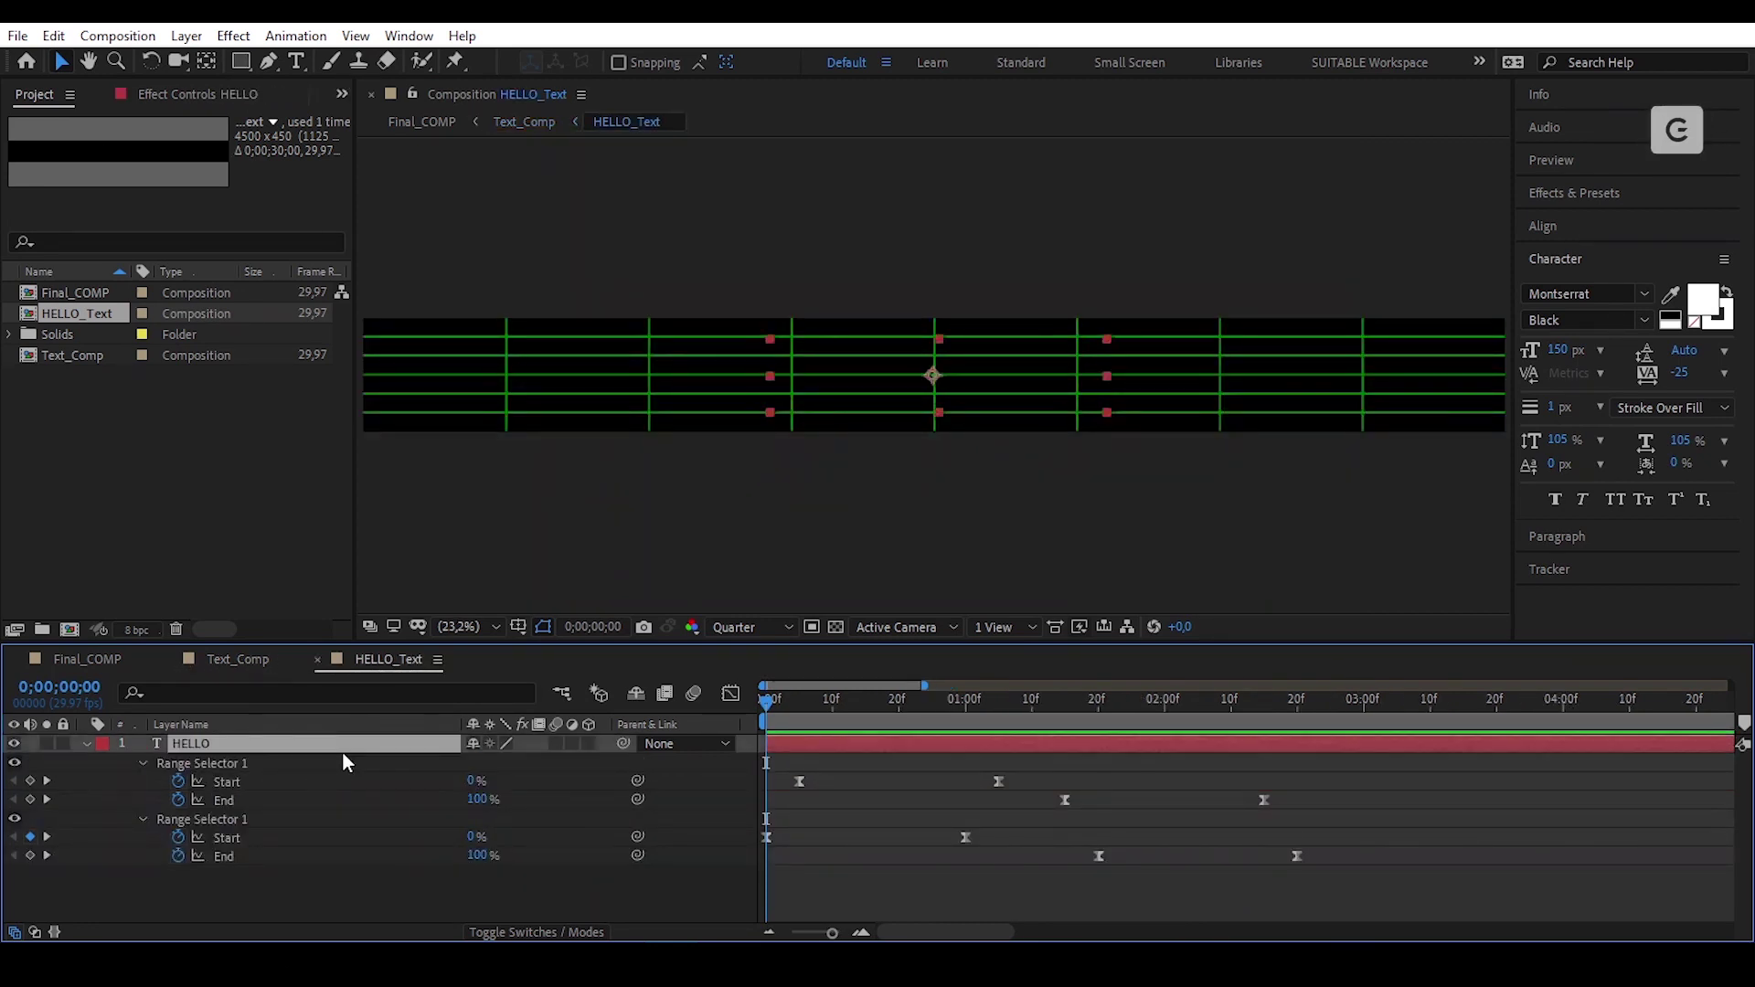
left_click(53, 36)
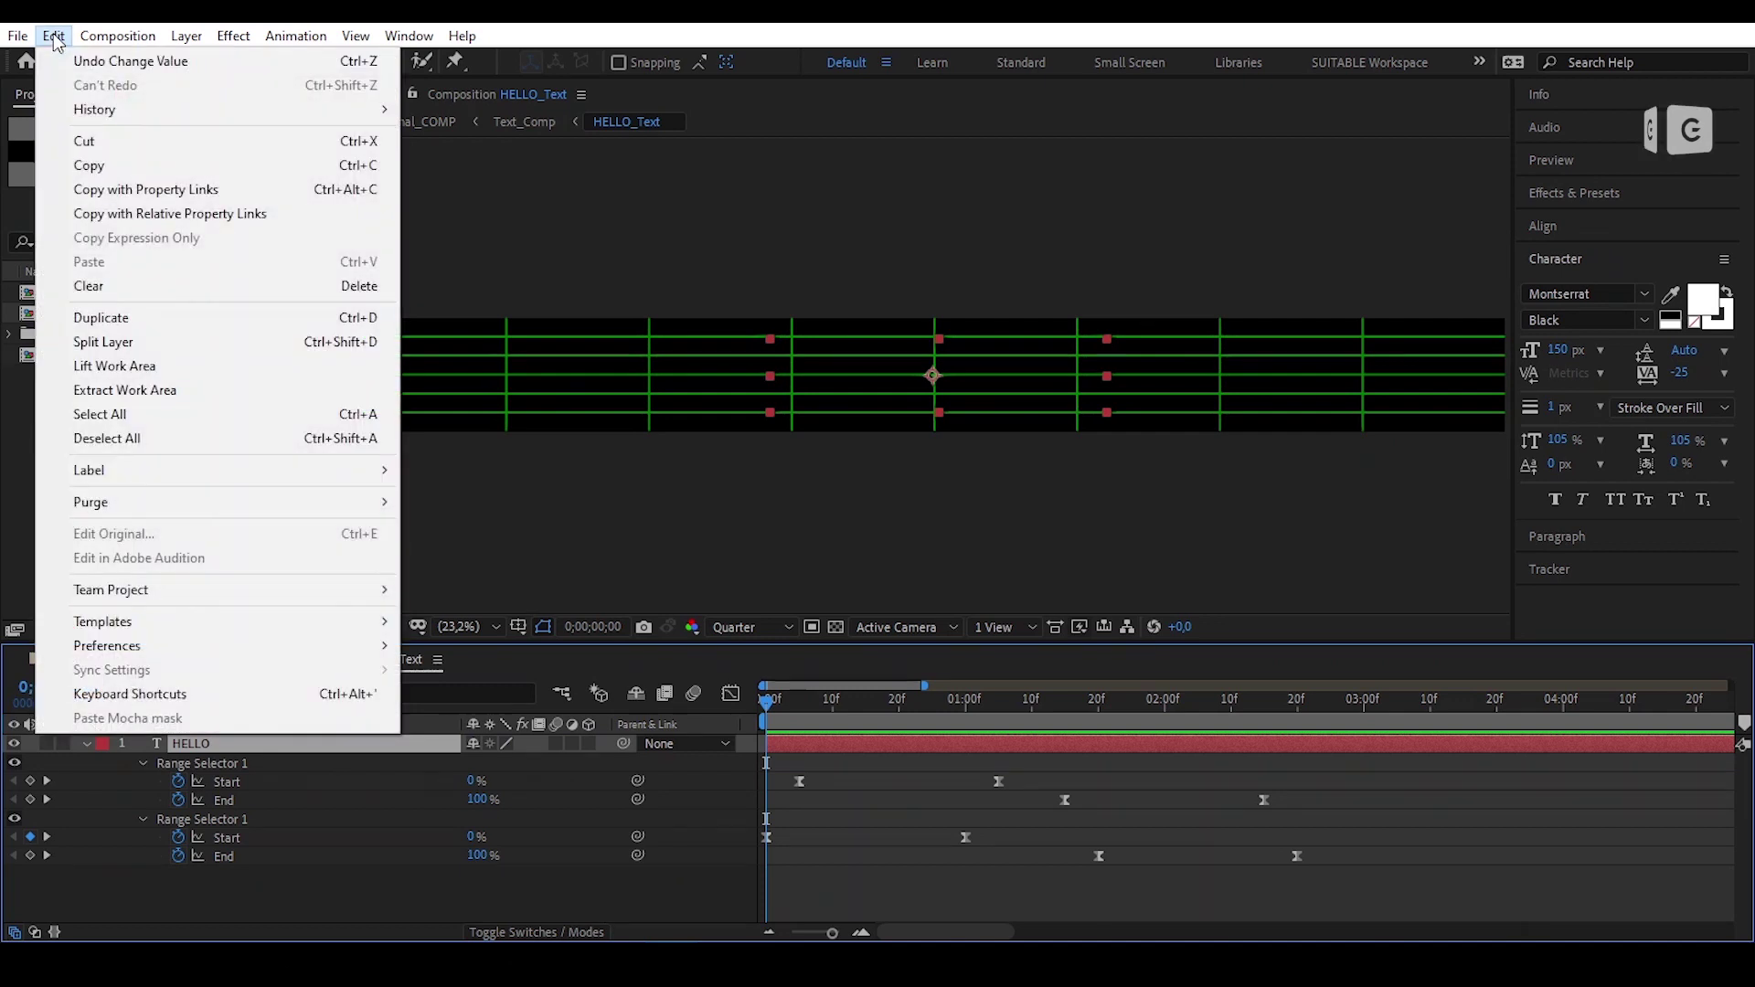
left_click(151, 166)
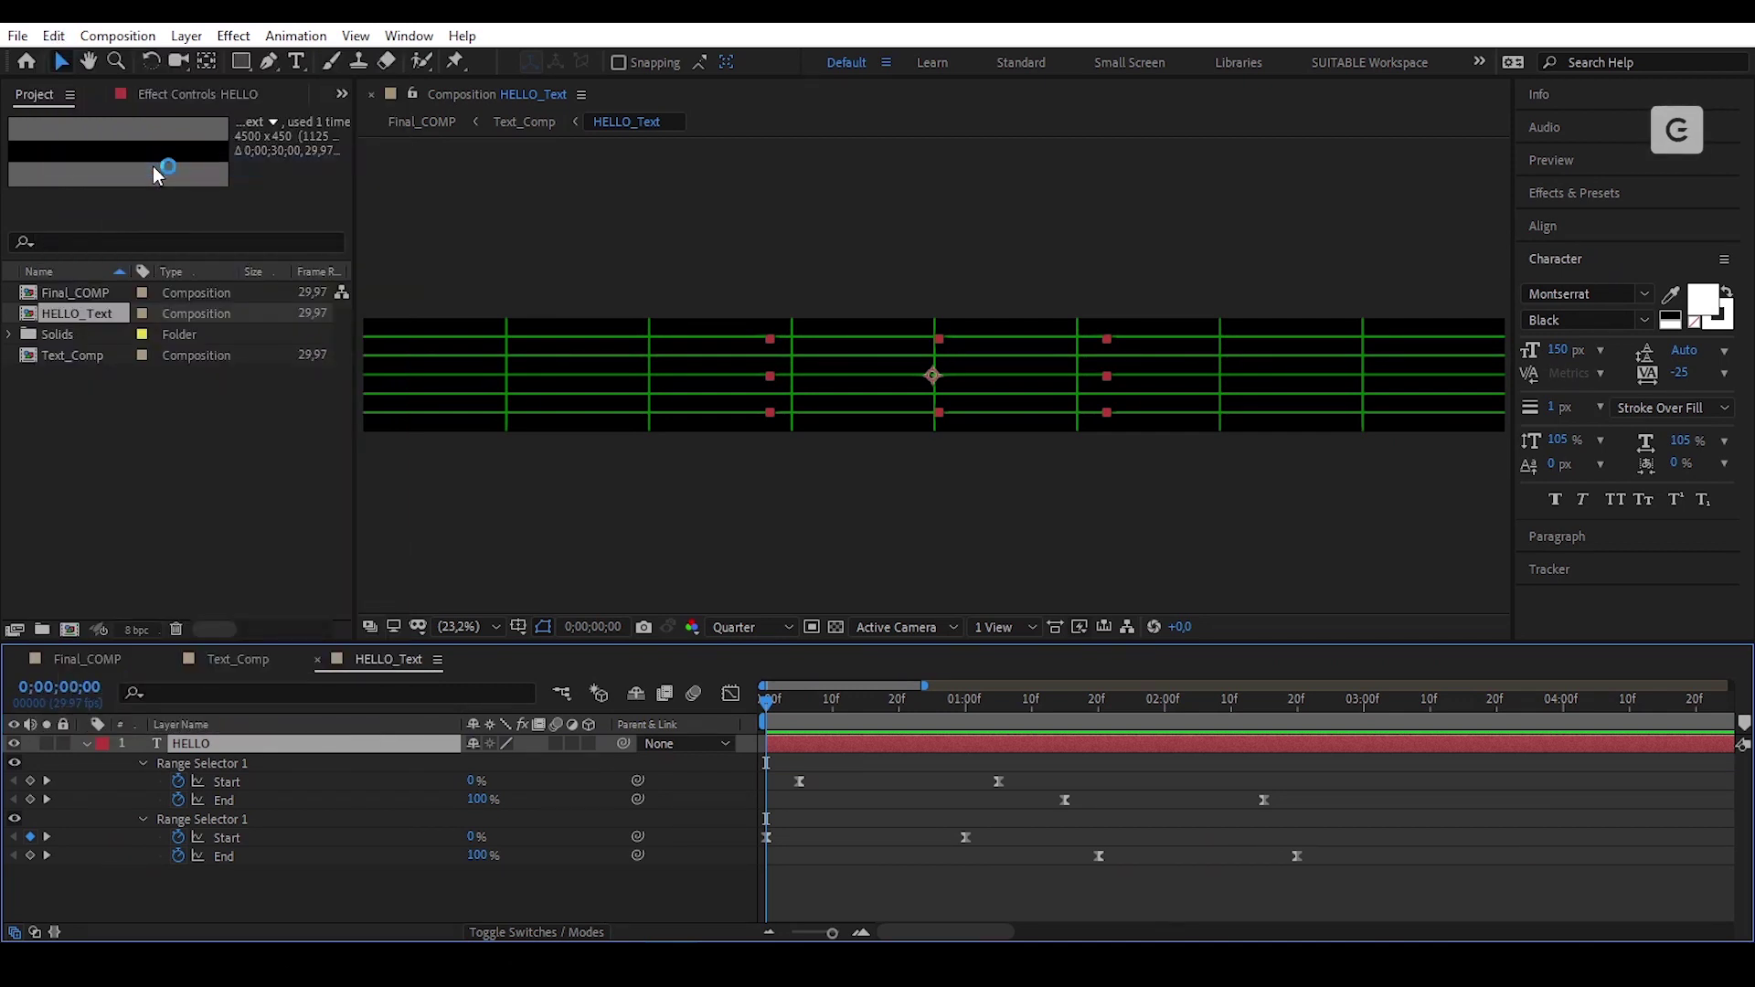
left_click(236, 659)
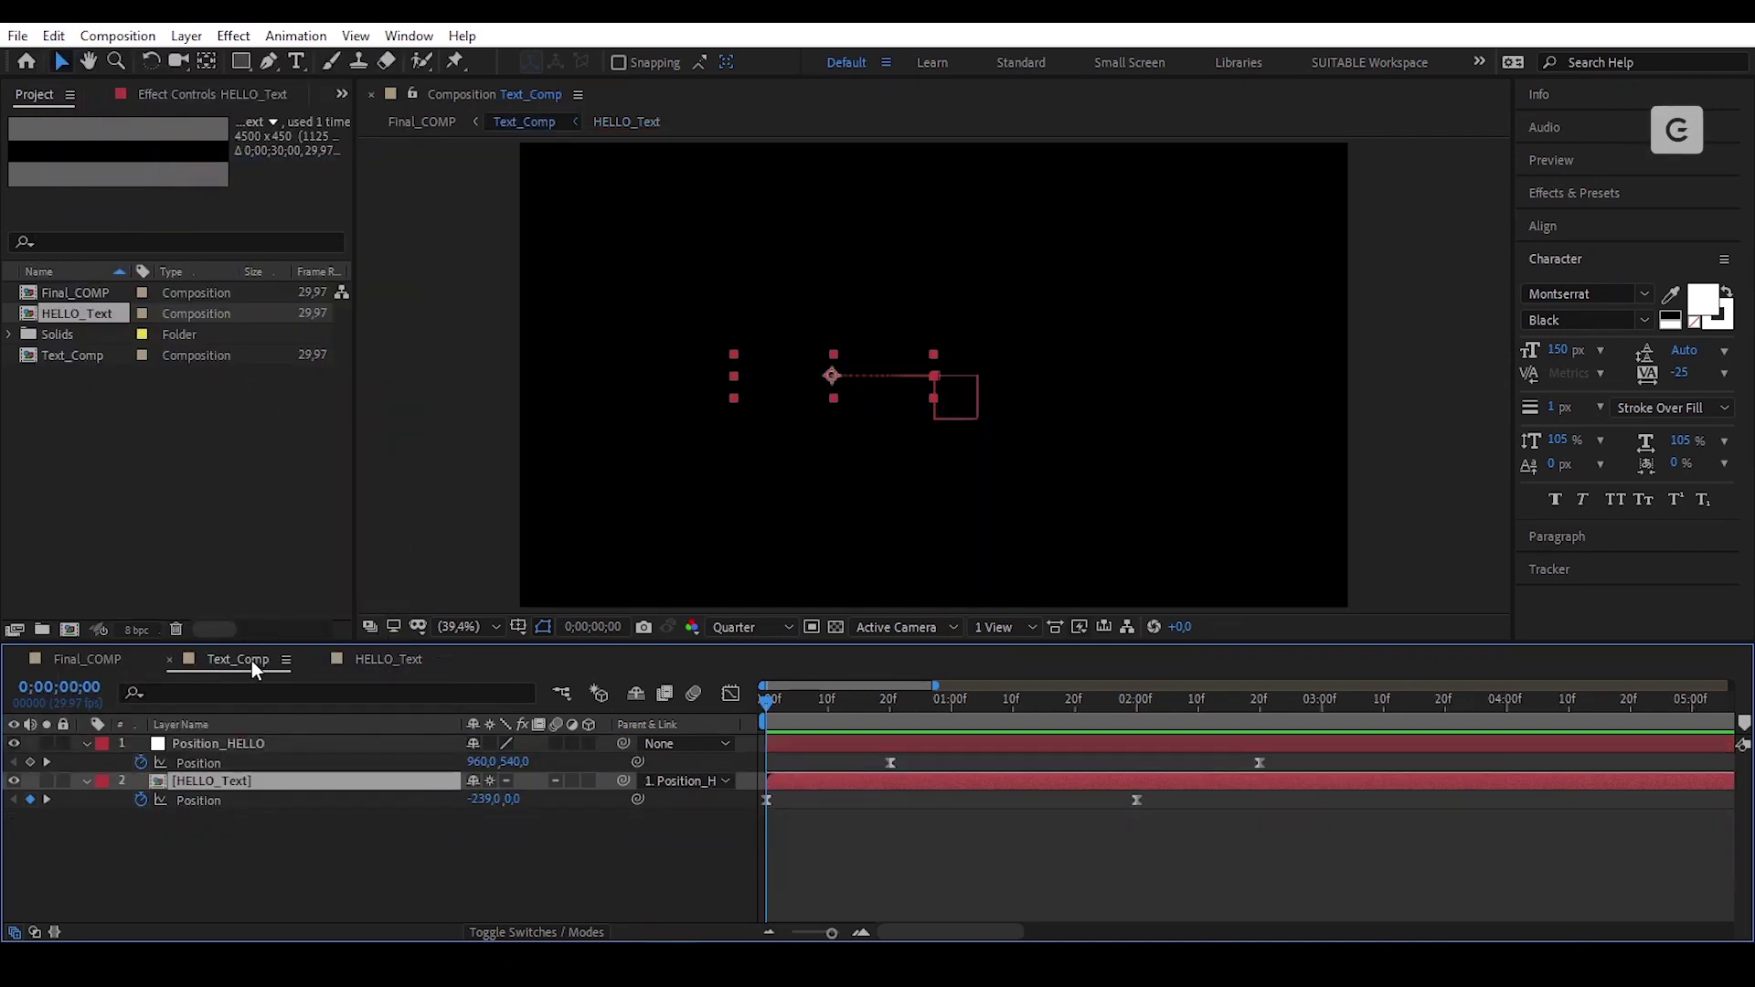
left_click(457, 868)
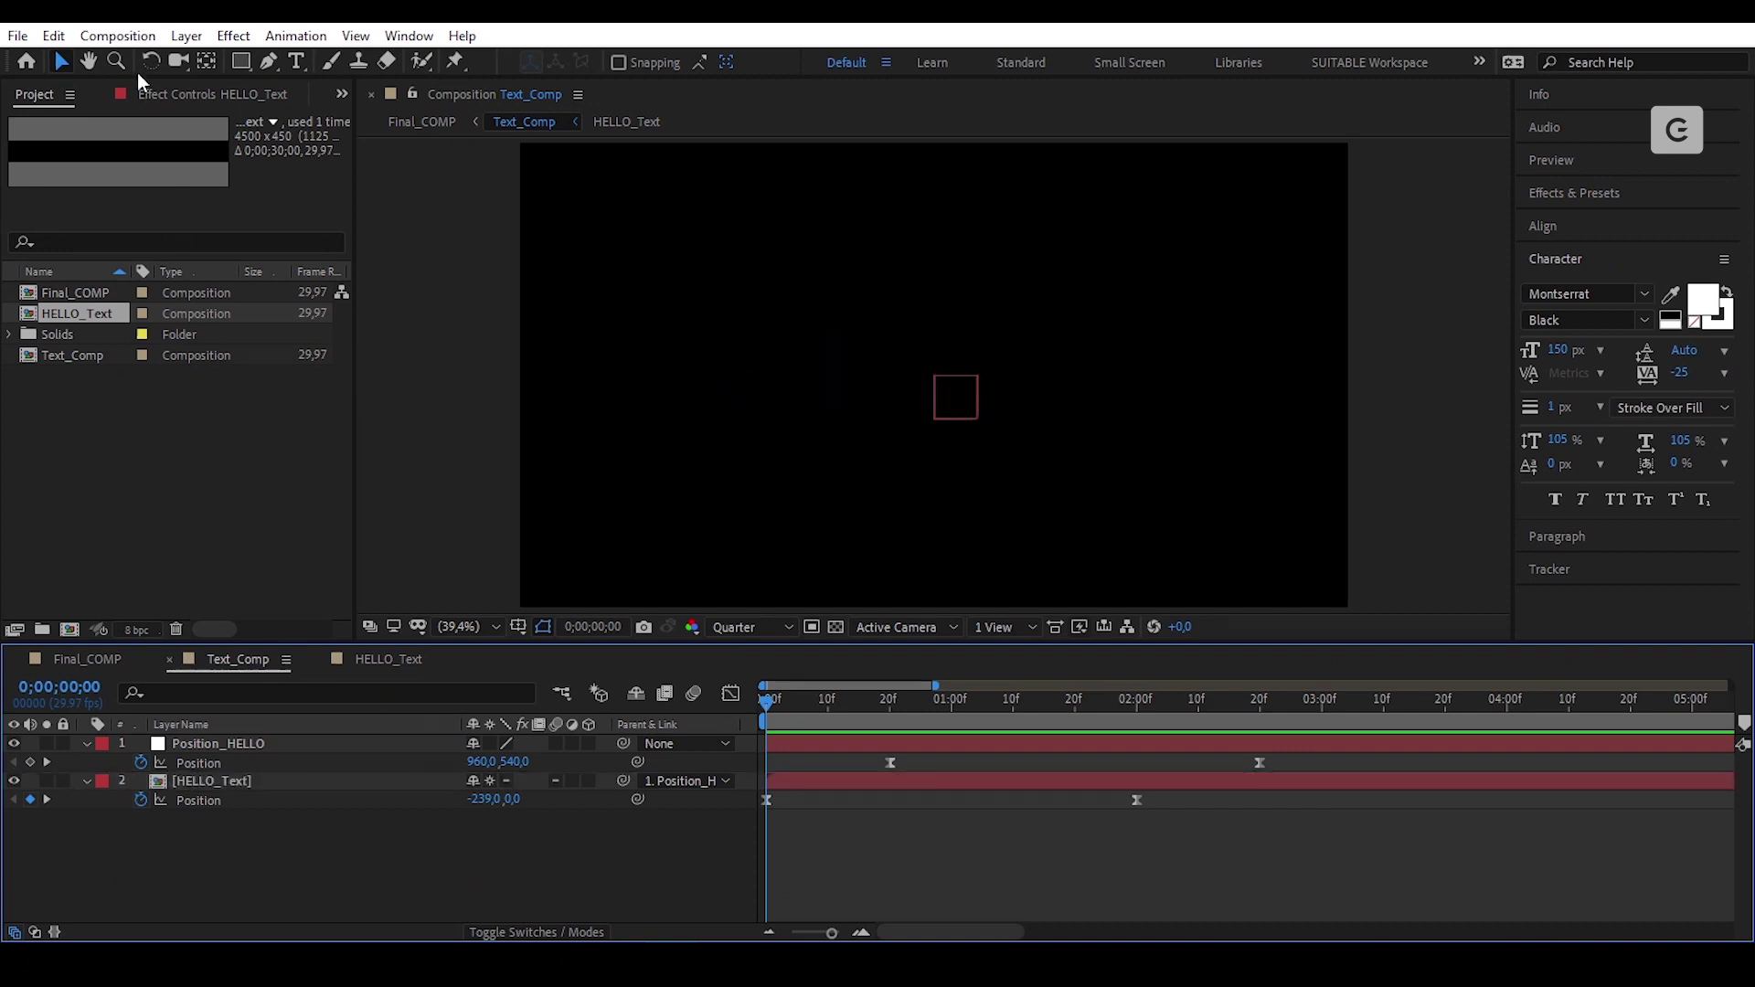
left_click(54, 36)
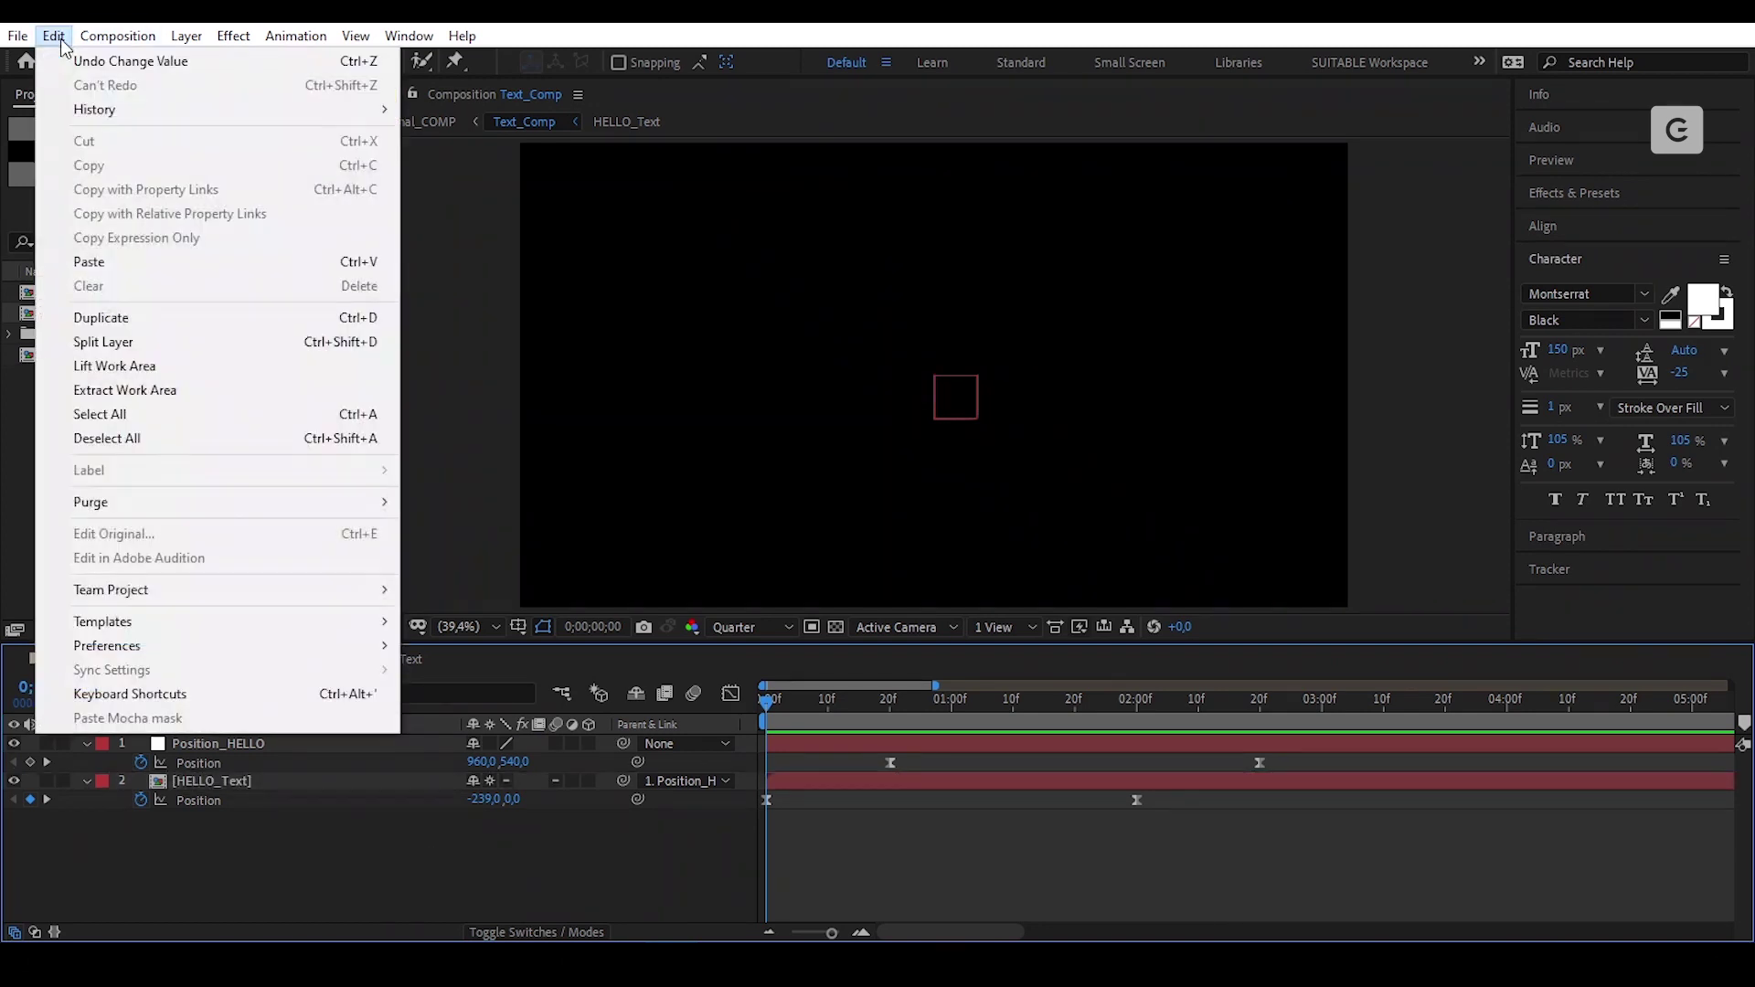
left_click(180, 265)
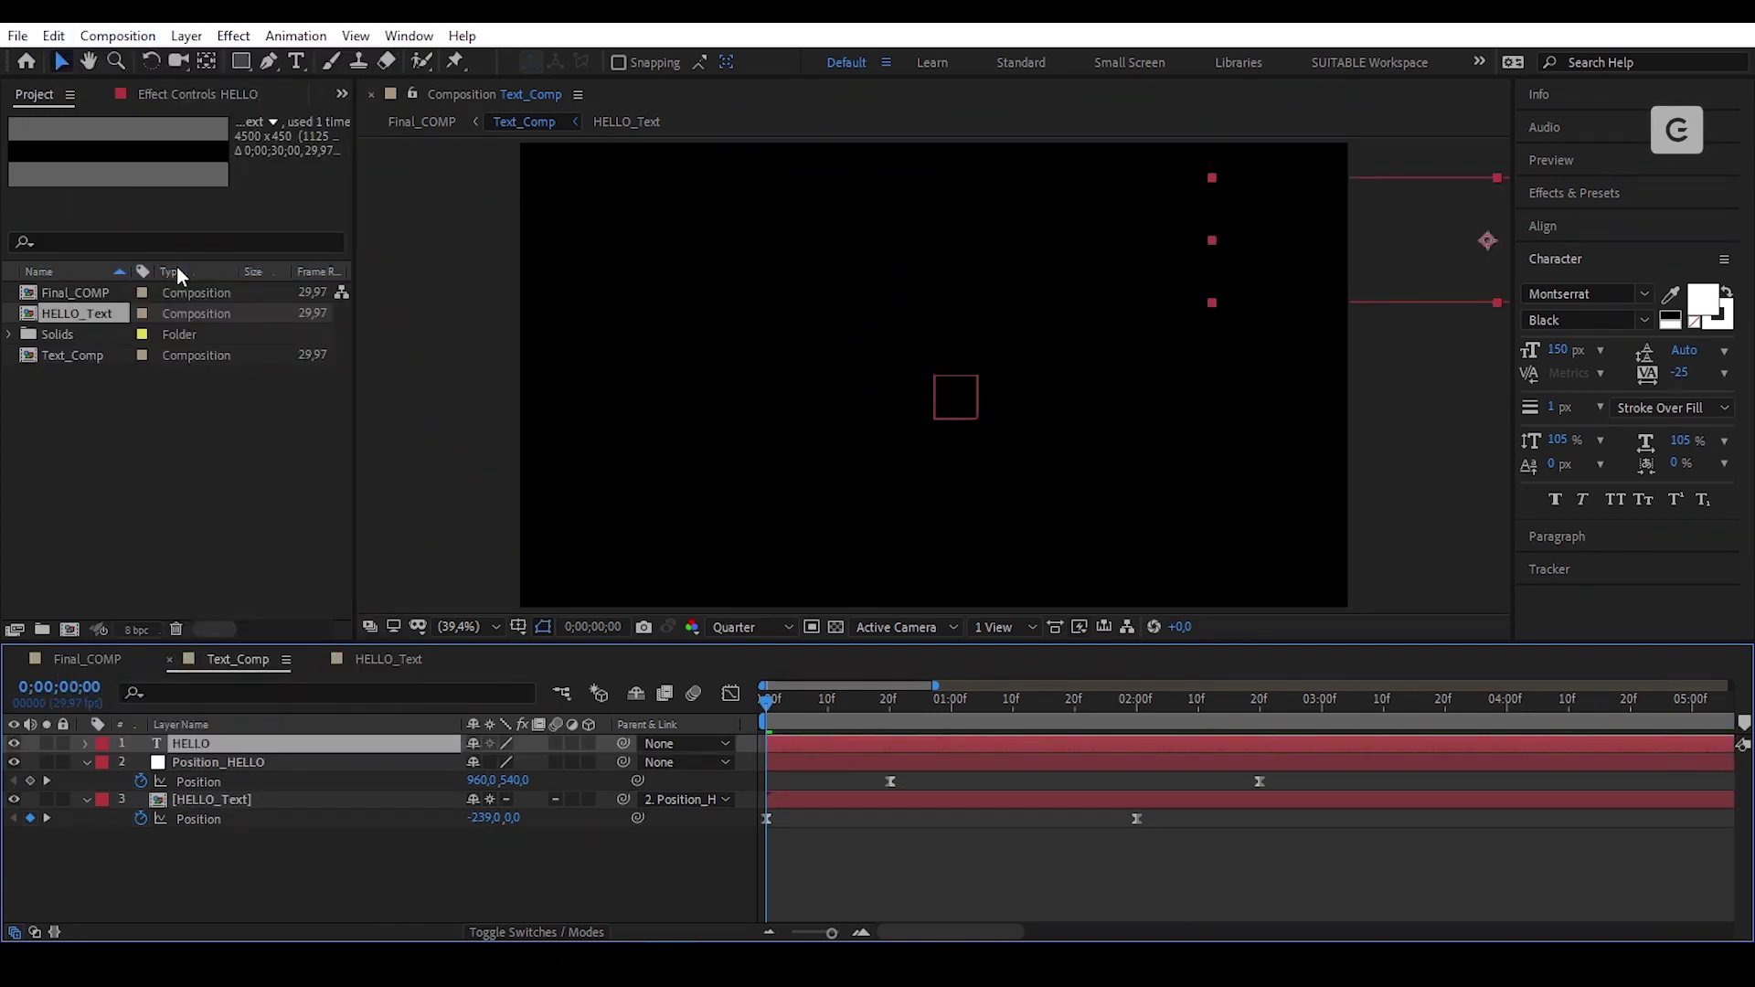
Step: Pre-compose the pasted HELLO layer into a new composition named GUYS_Text
left_click(186, 35)
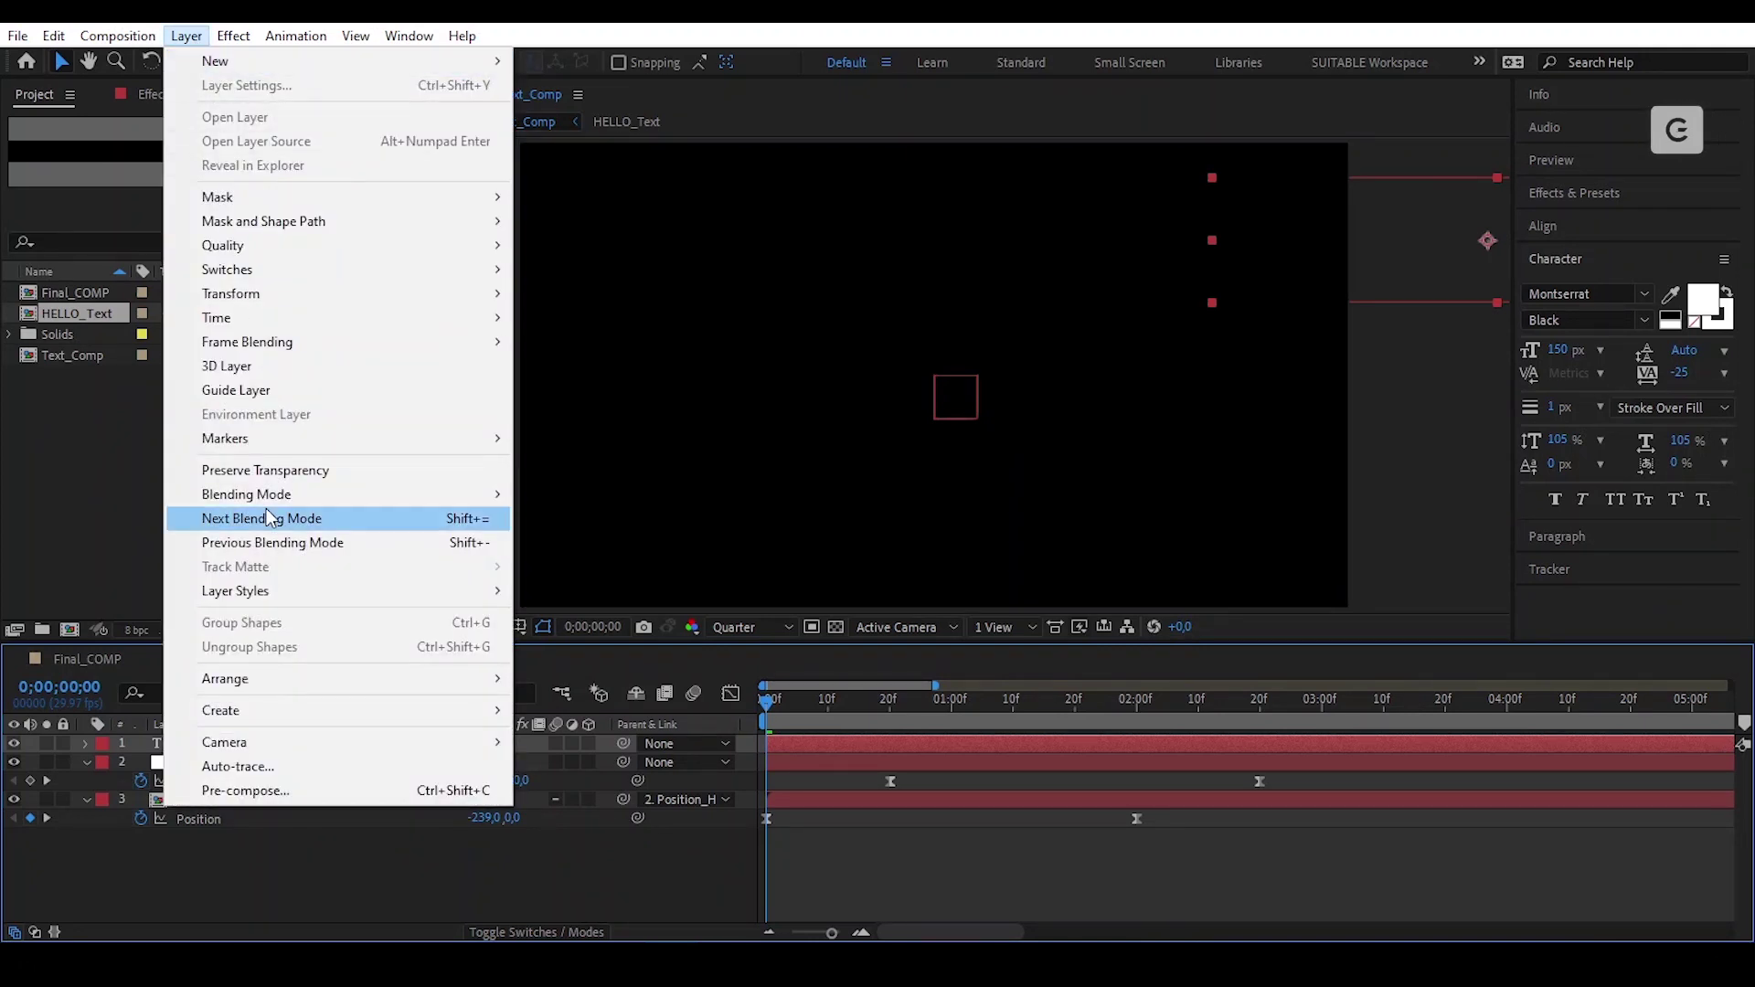
left_click(242, 790)
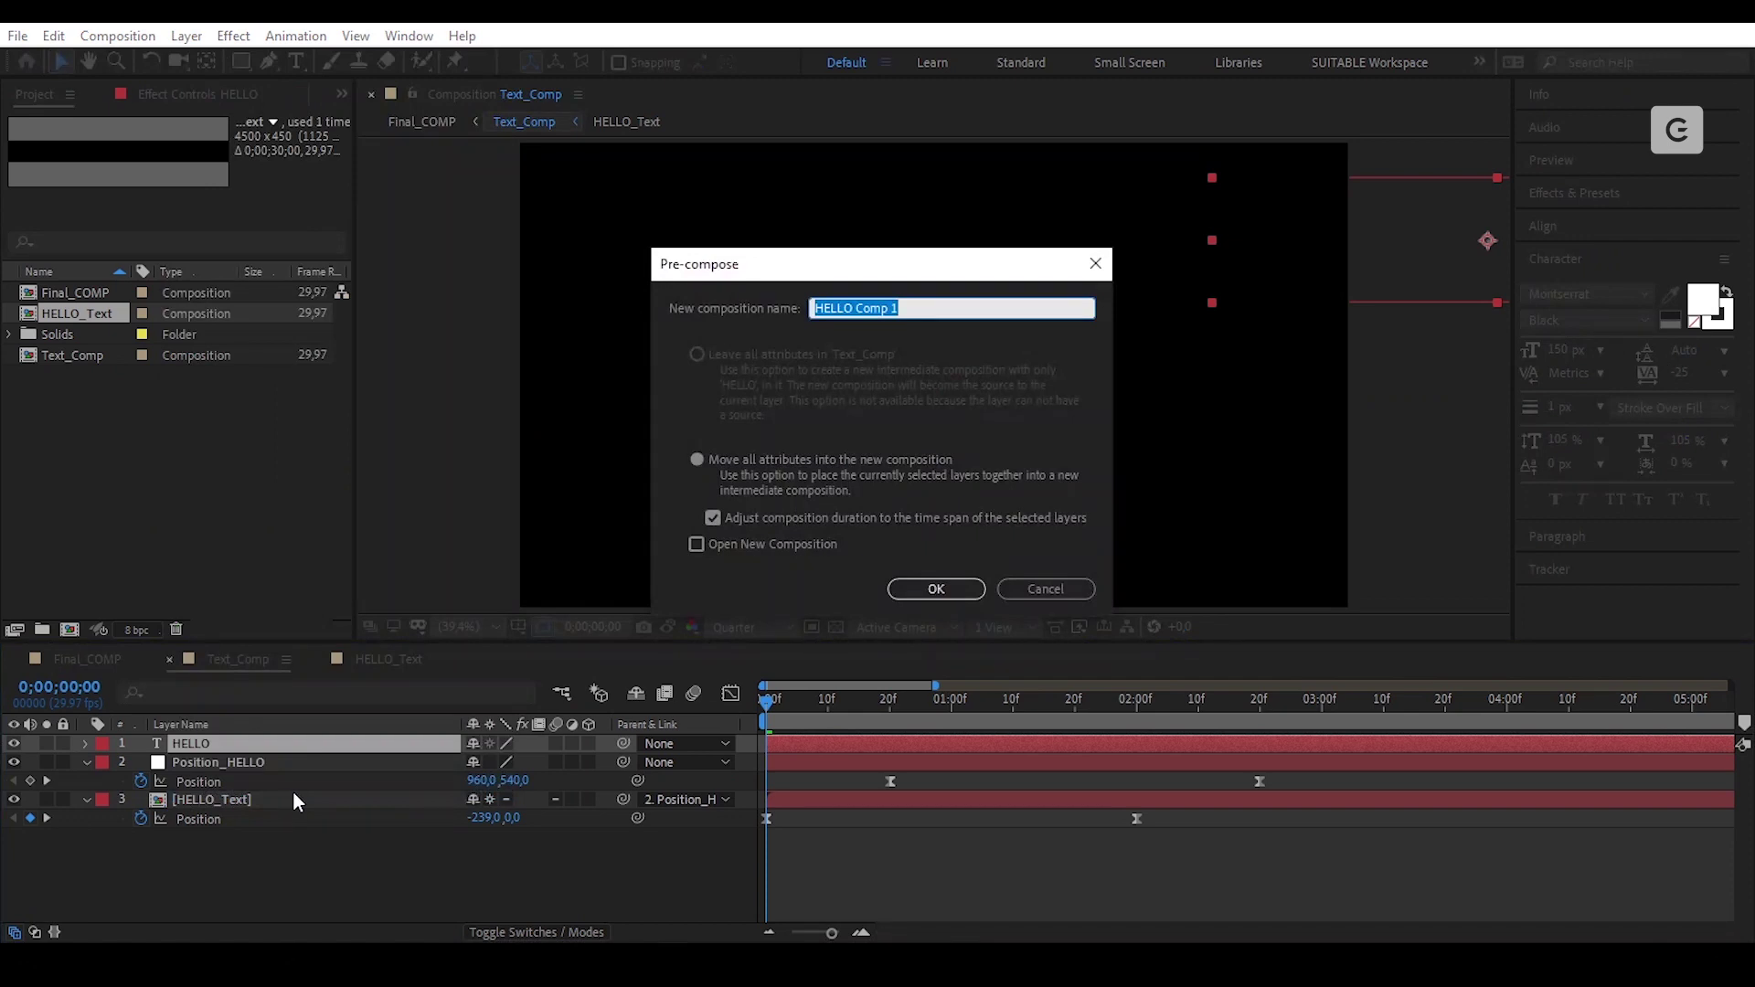
key("BackSpace")
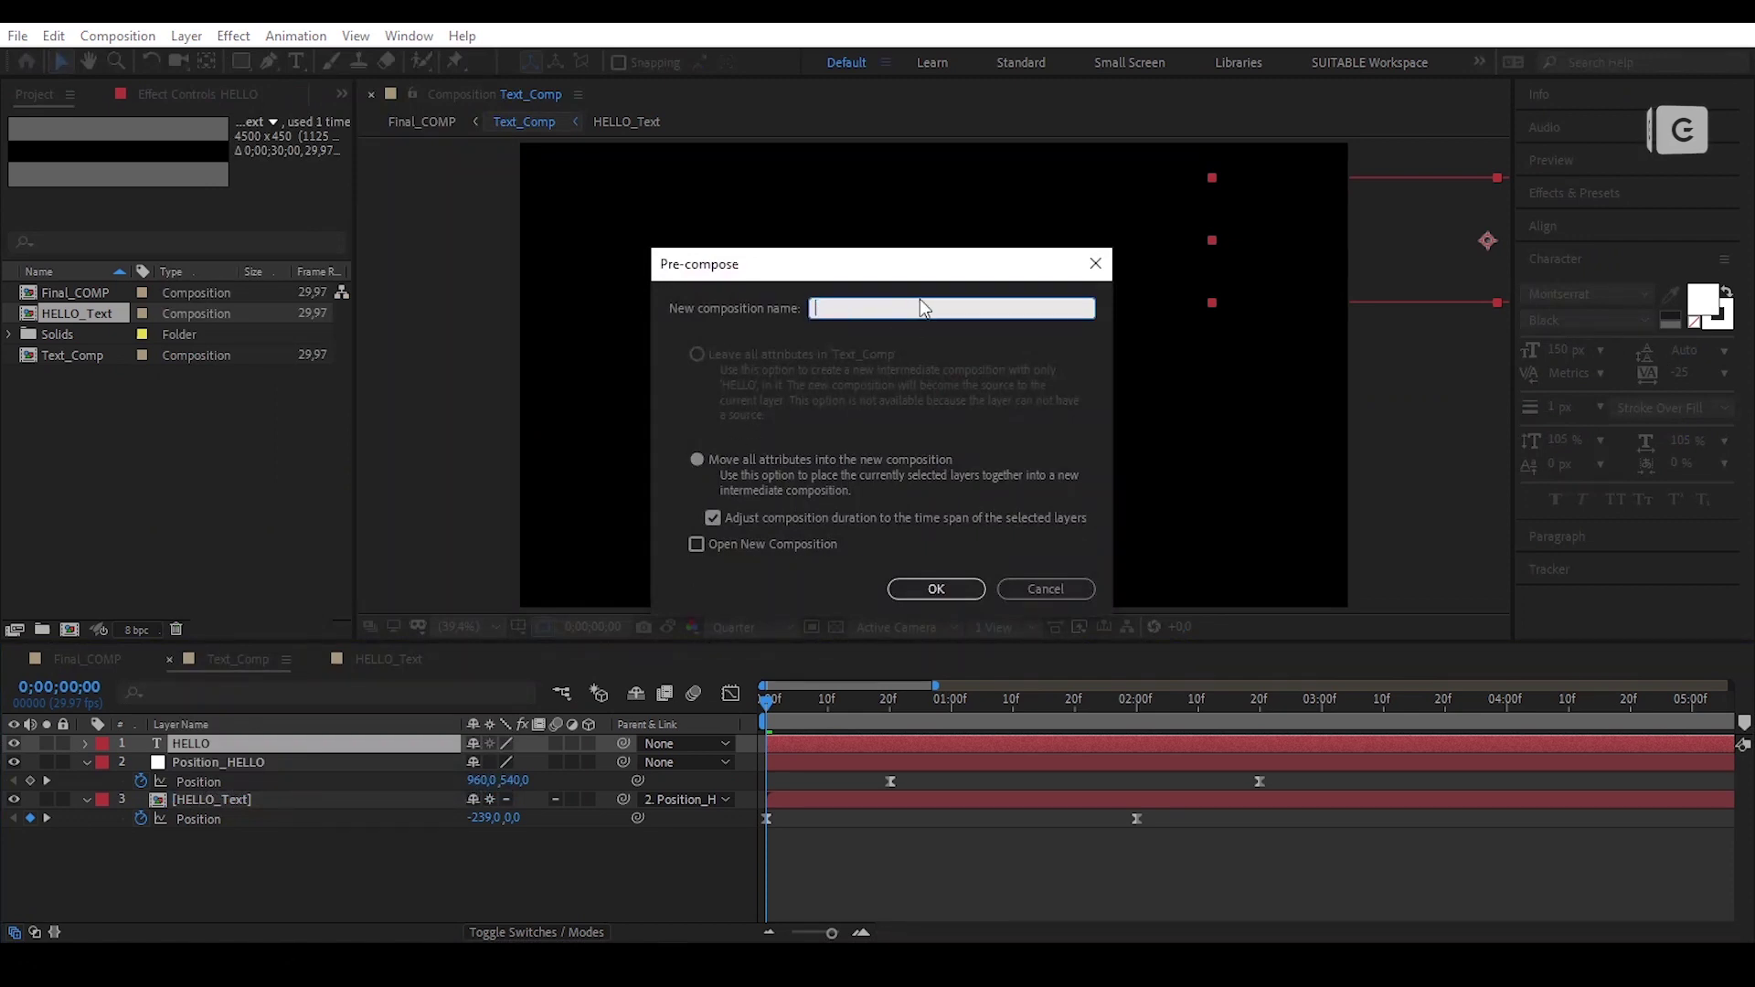
type("GUYS_Text")
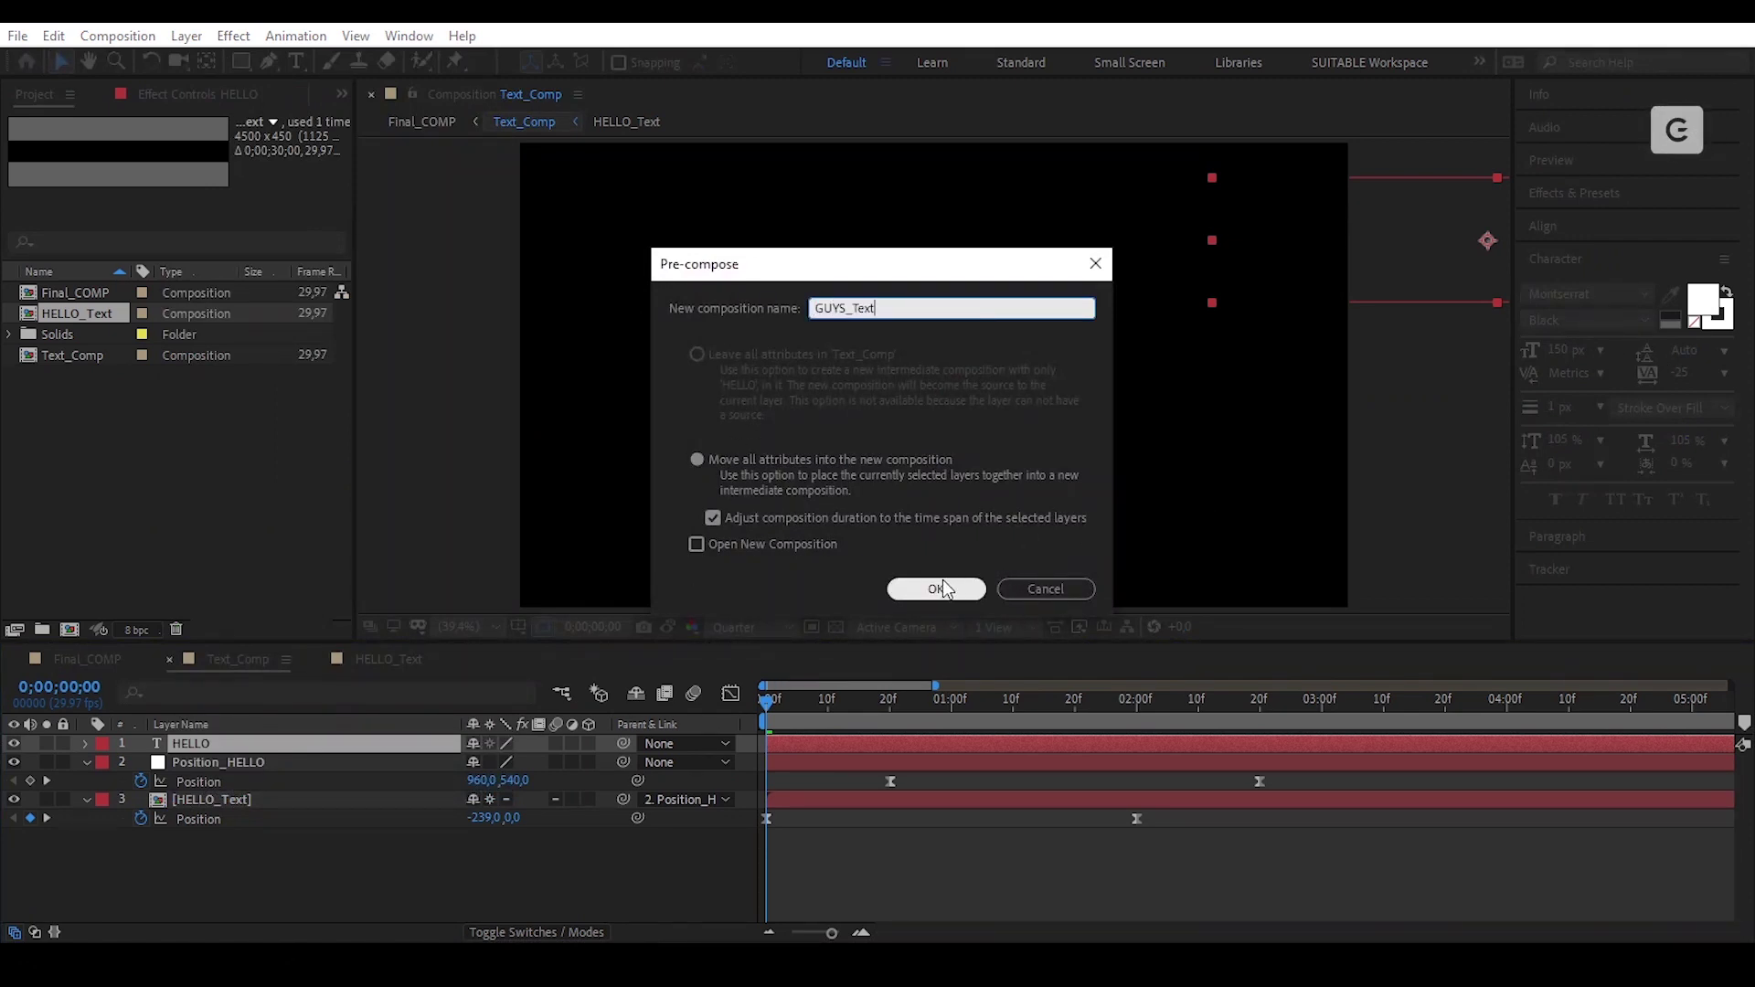
left_click(942, 581)
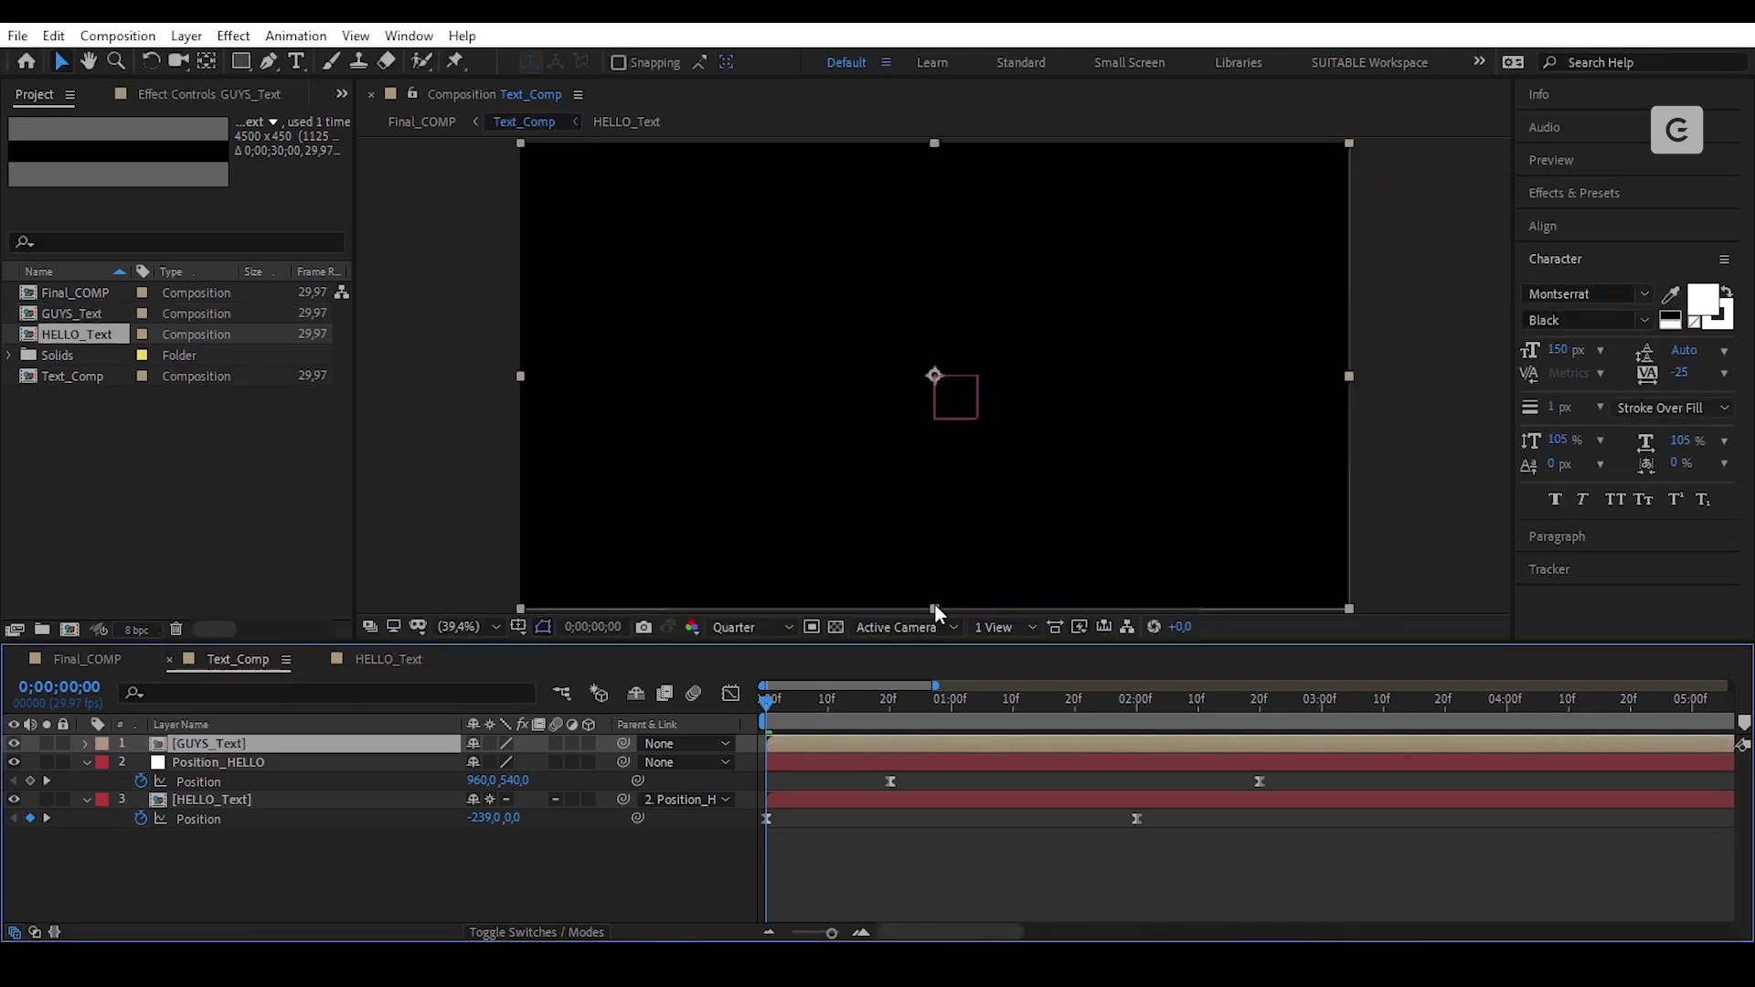
Step: Give the GUYS_Text layer a red label and enable Collapse Transformations
left_click(102, 752)
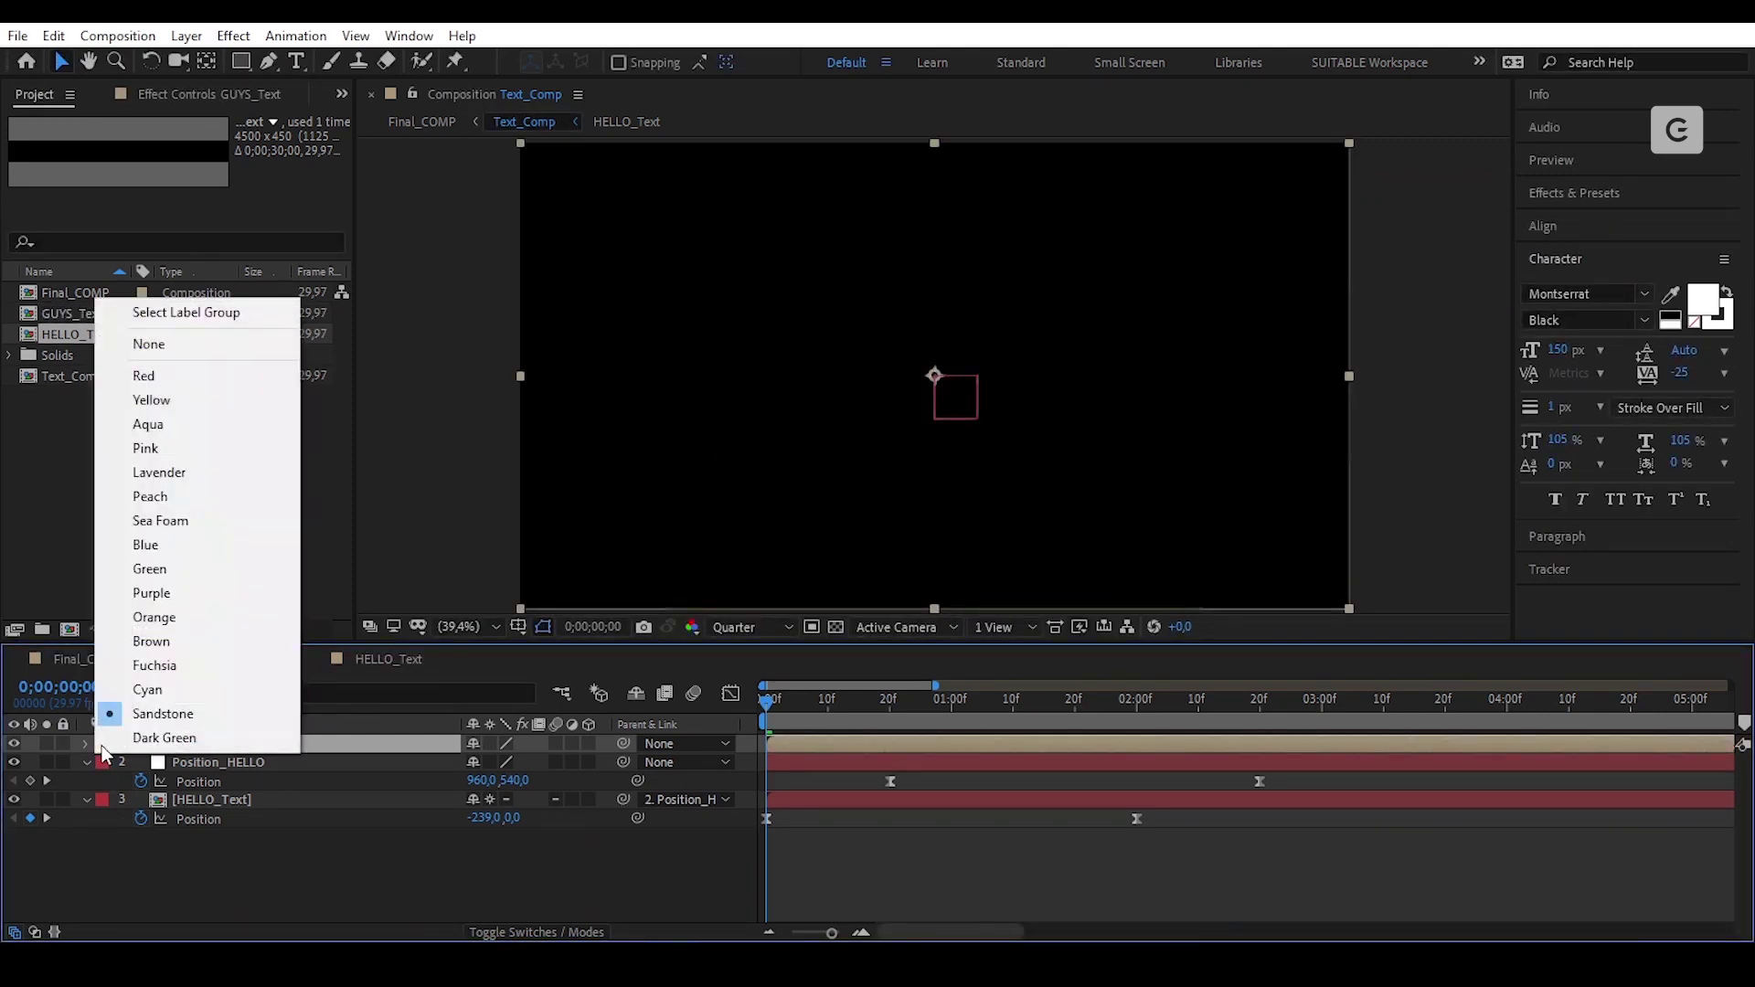
left_click(164, 376)
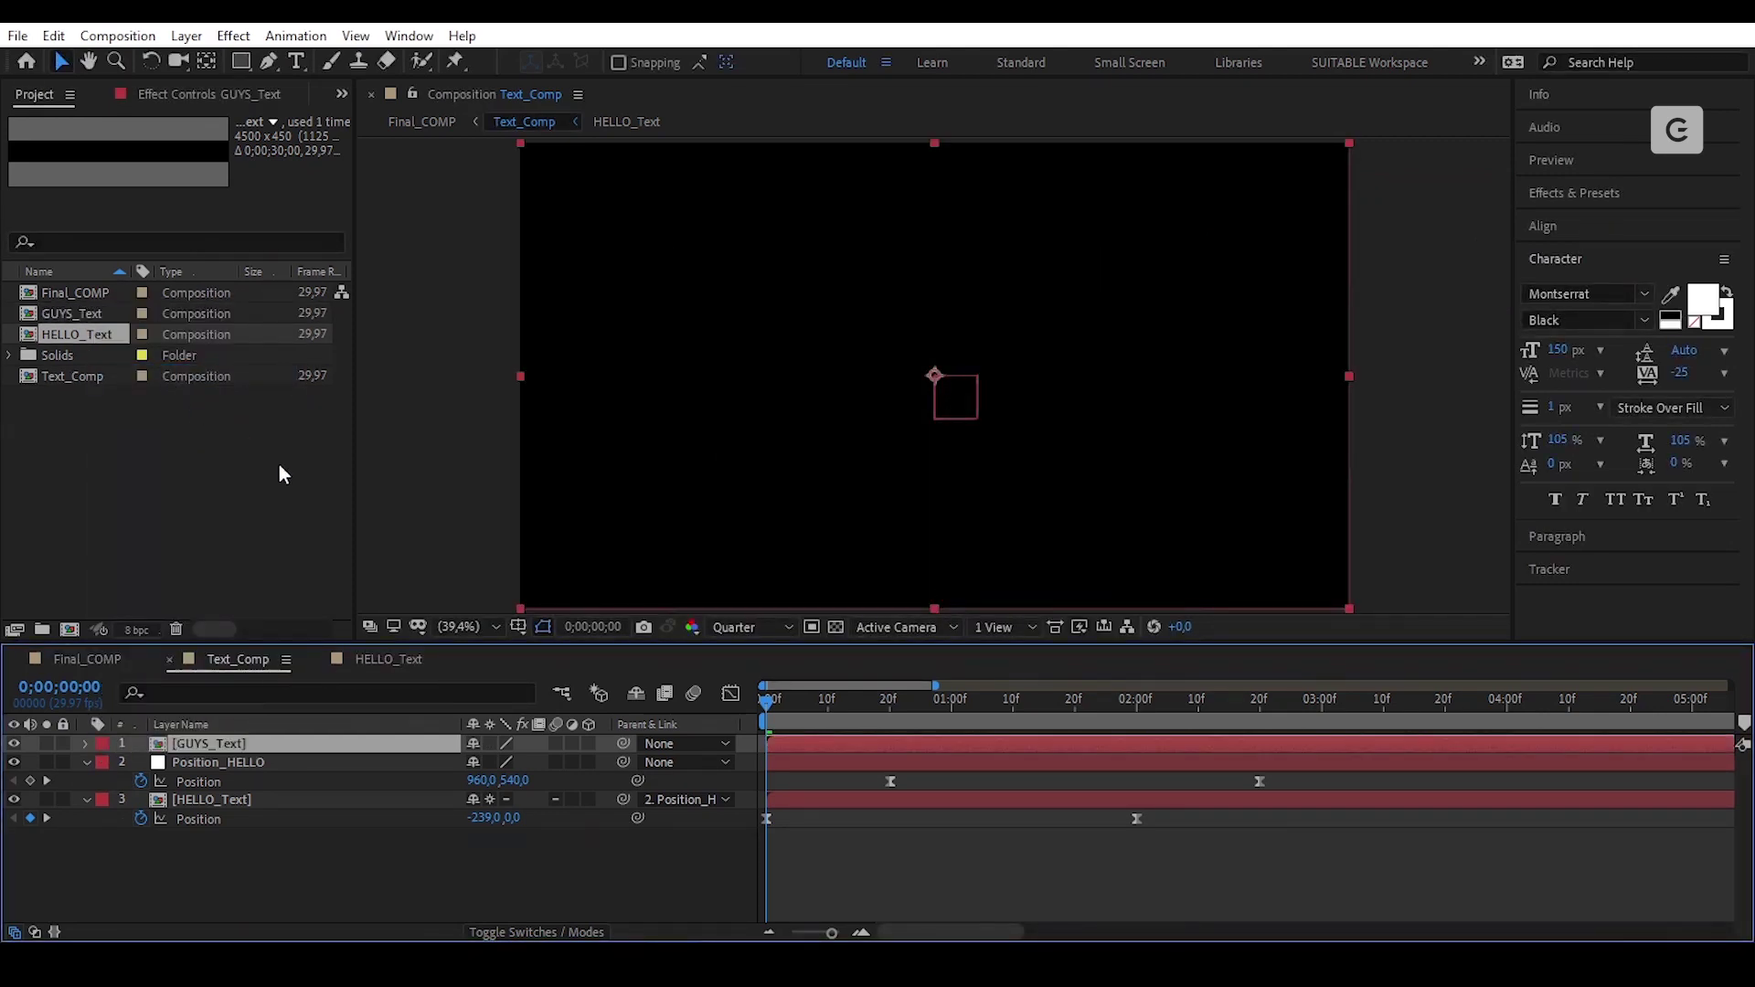
left_click(488, 744)
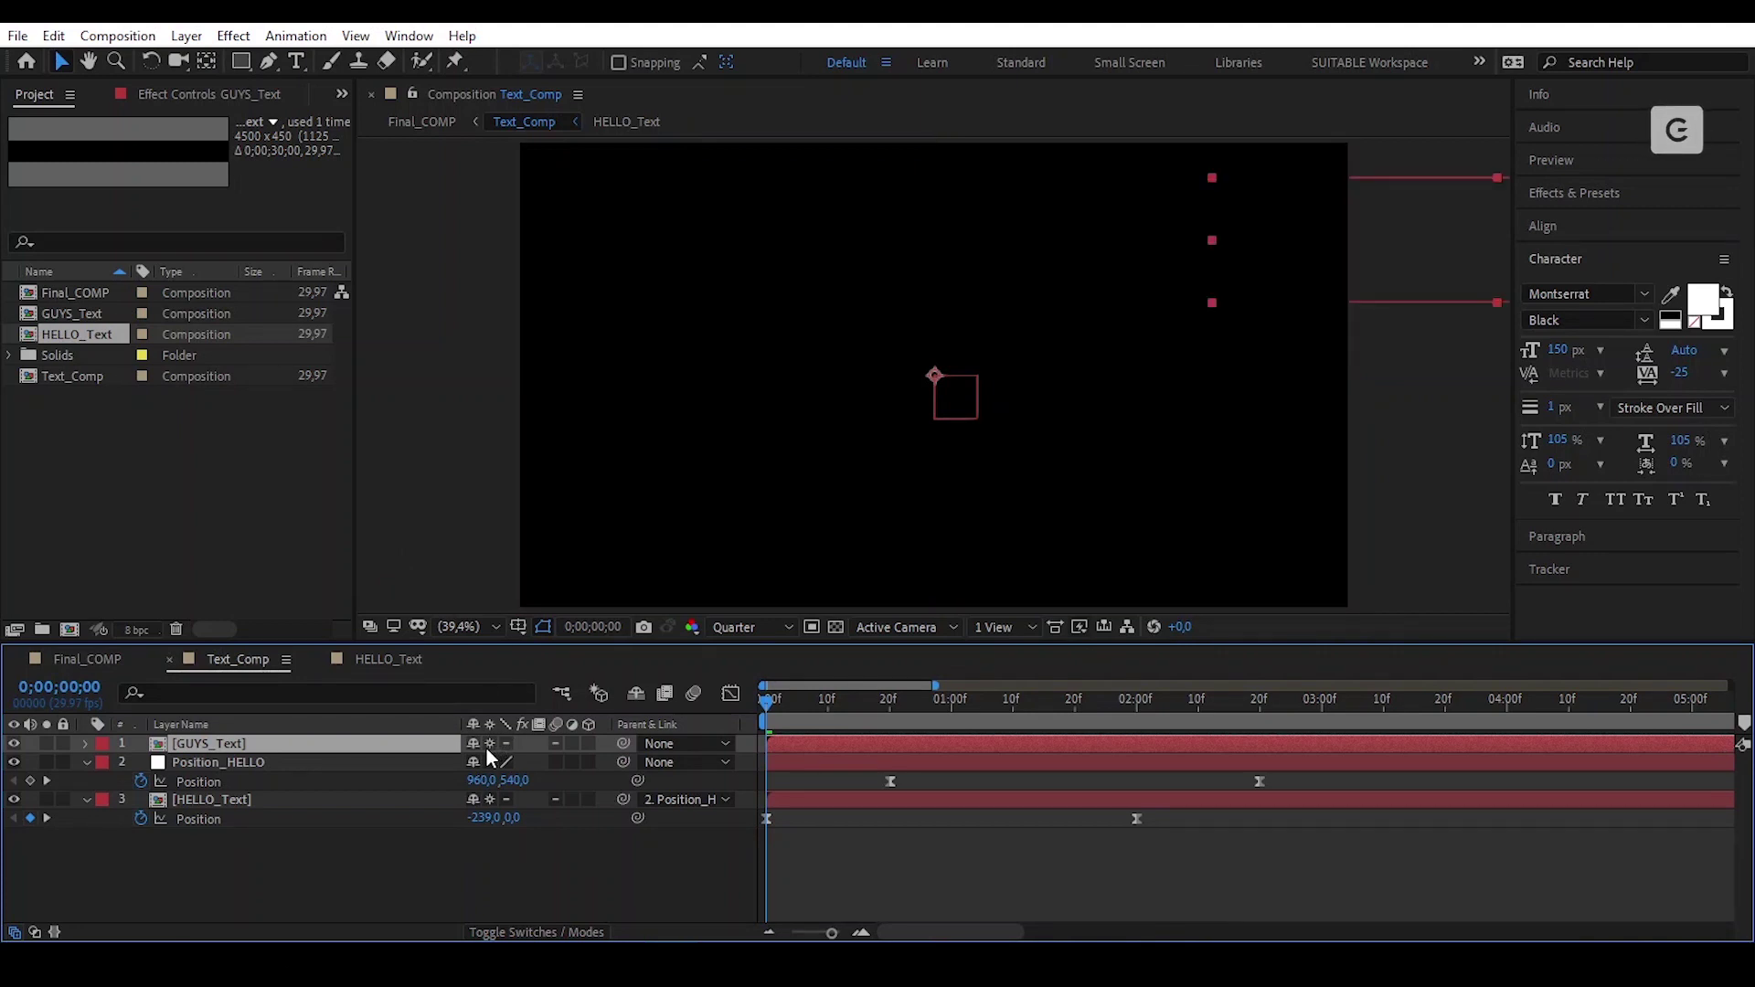
Step: Inside GUYS_Text, centre the HELLO layer horizontally and vertically in the composition
double_click(404, 744)
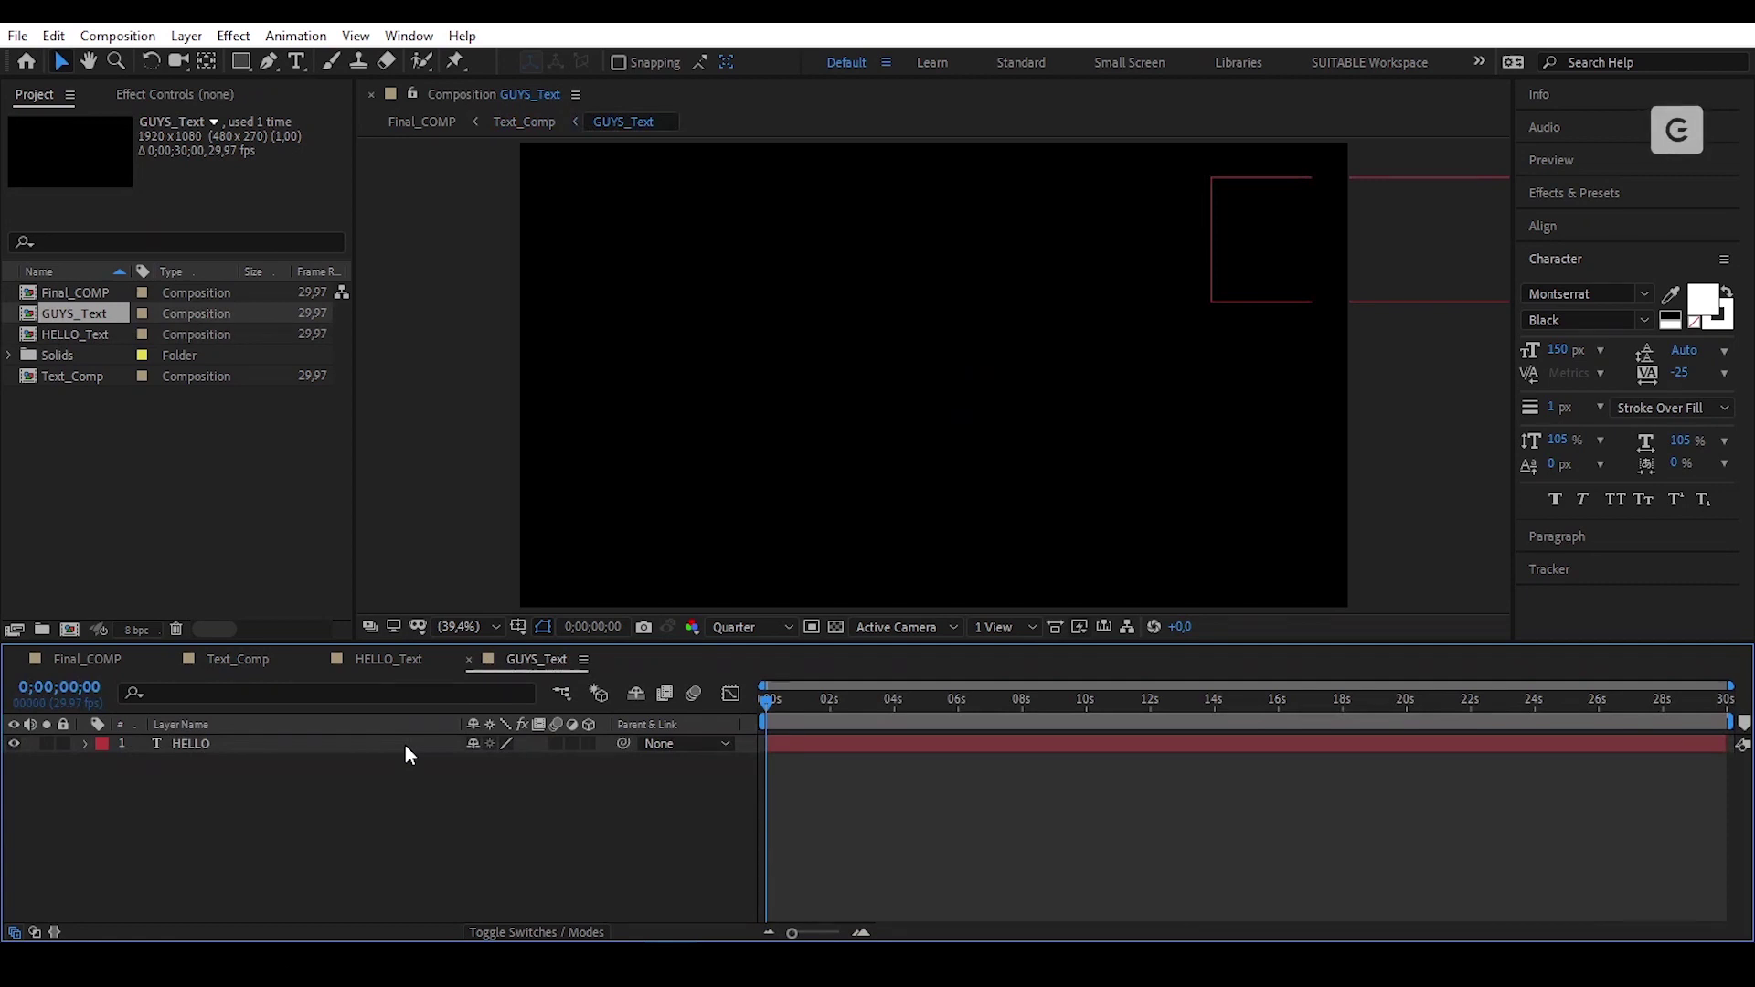
left_click(386, 744)
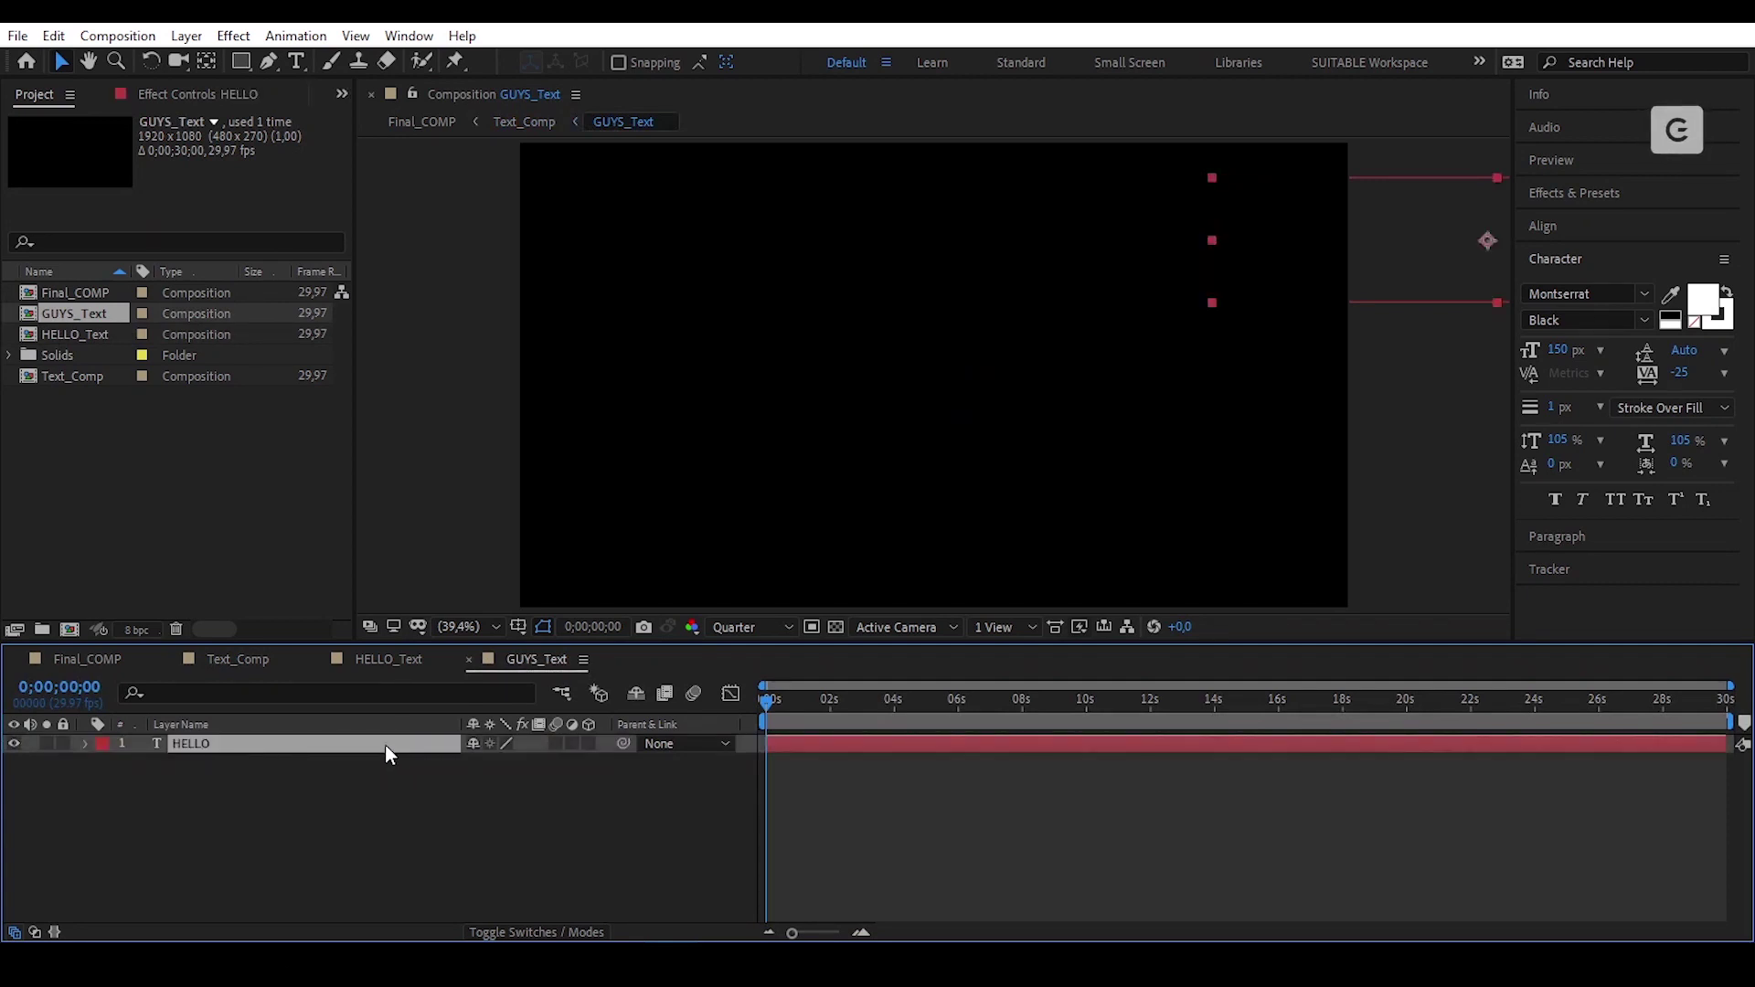
left_click(1556, 220)
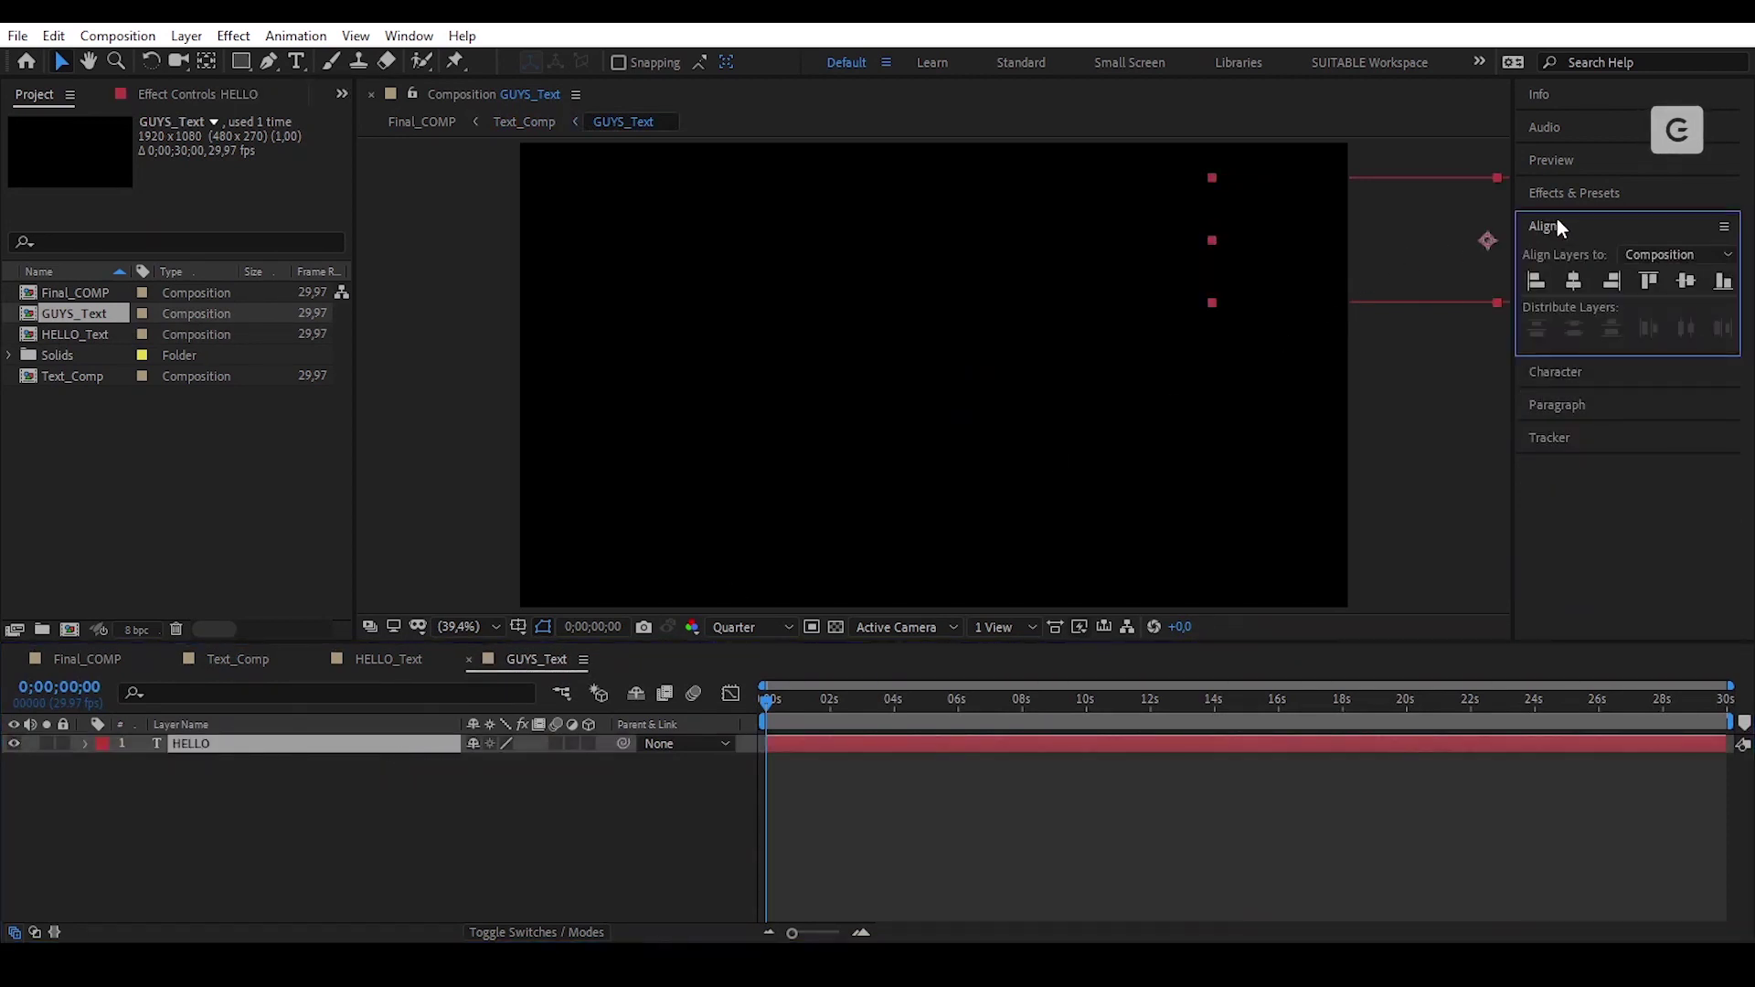
left_click(1572, 282)
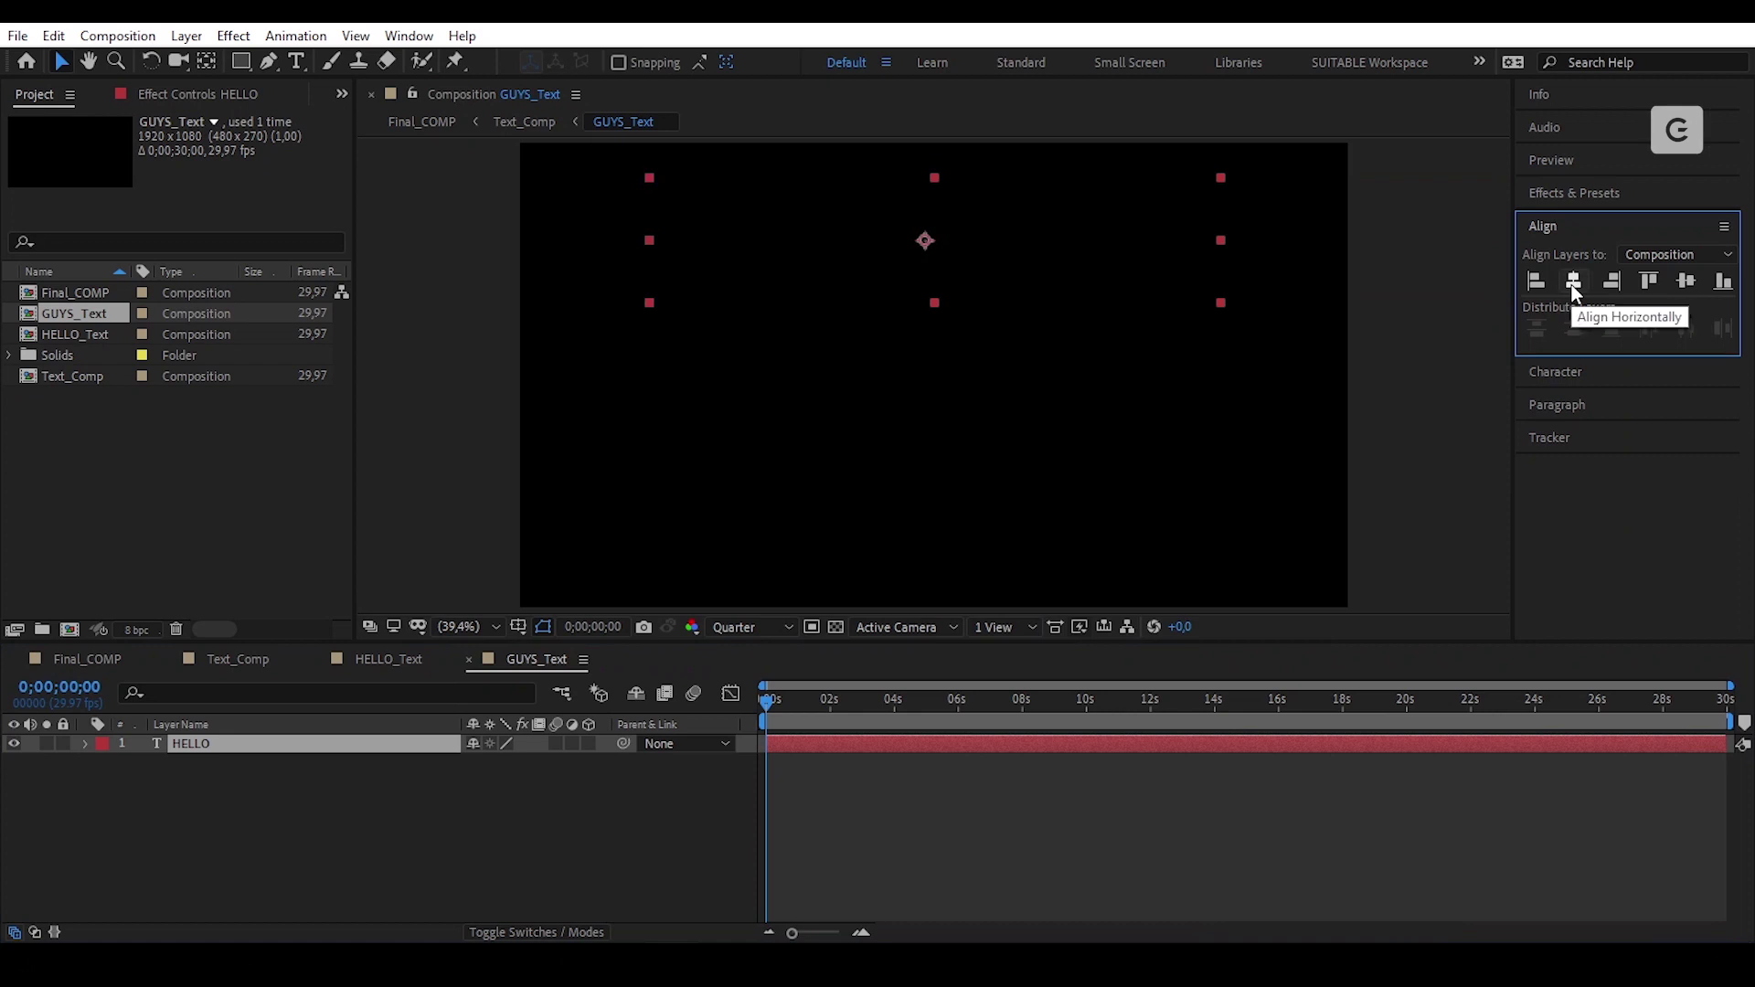
left_click(1687, 283)
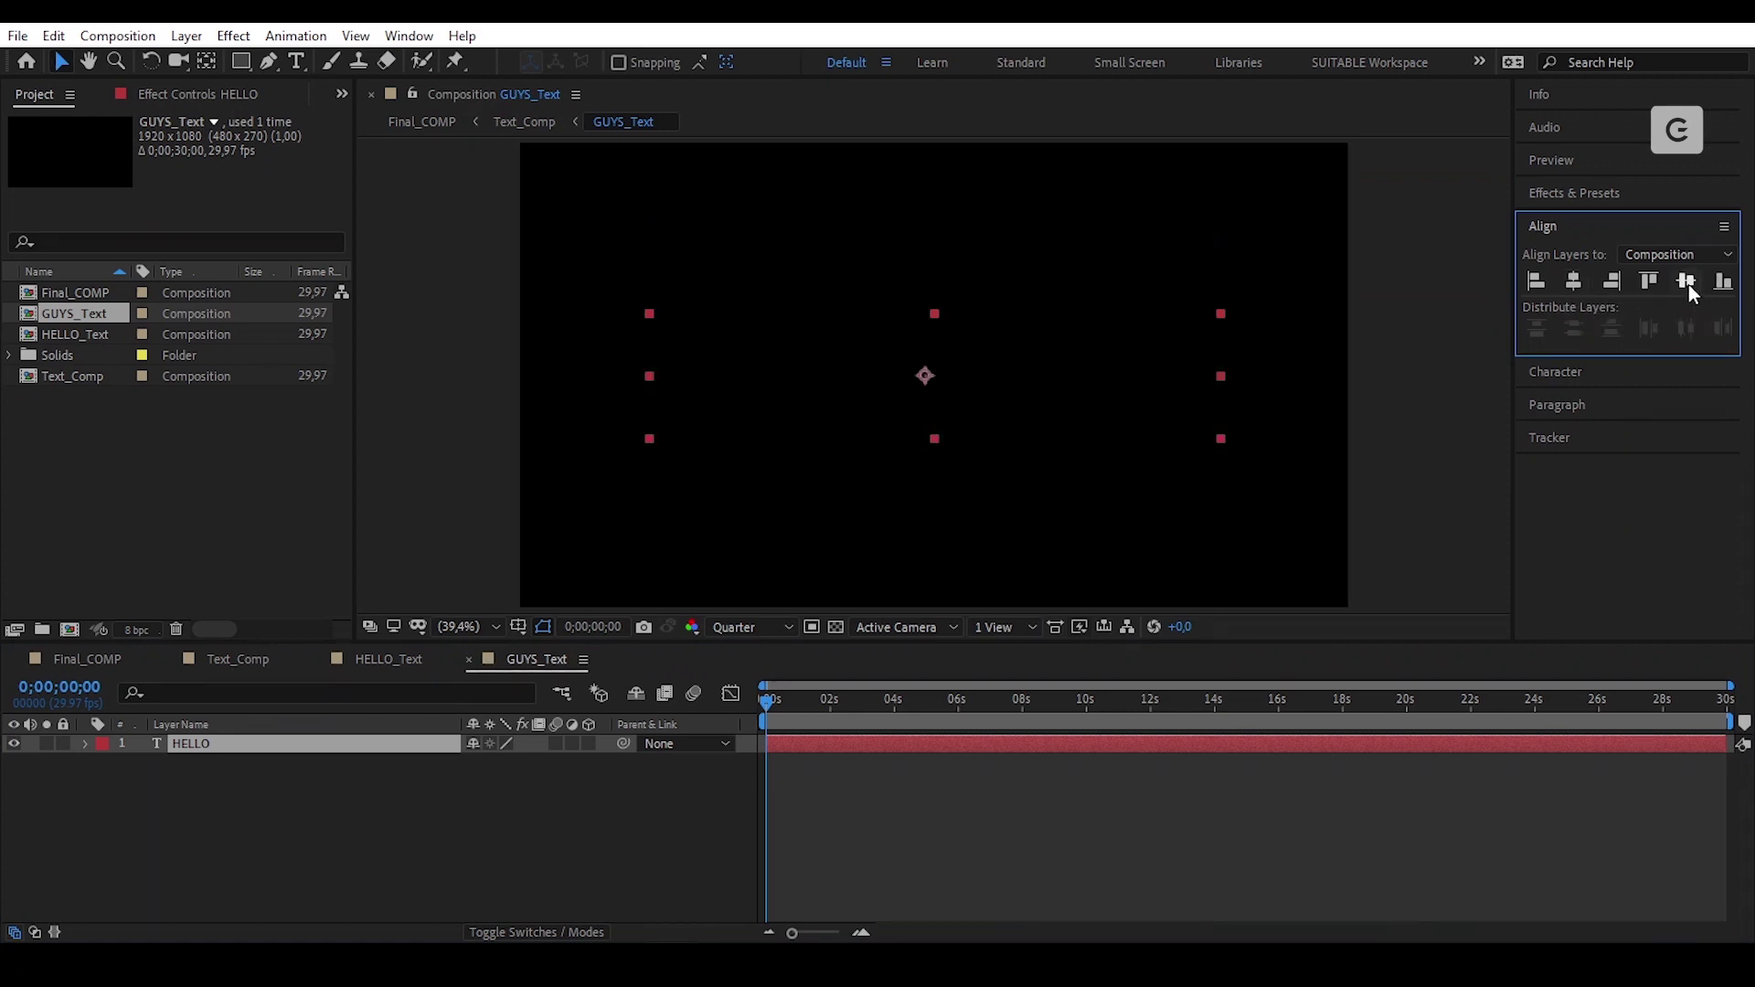
left_click(208, 66)
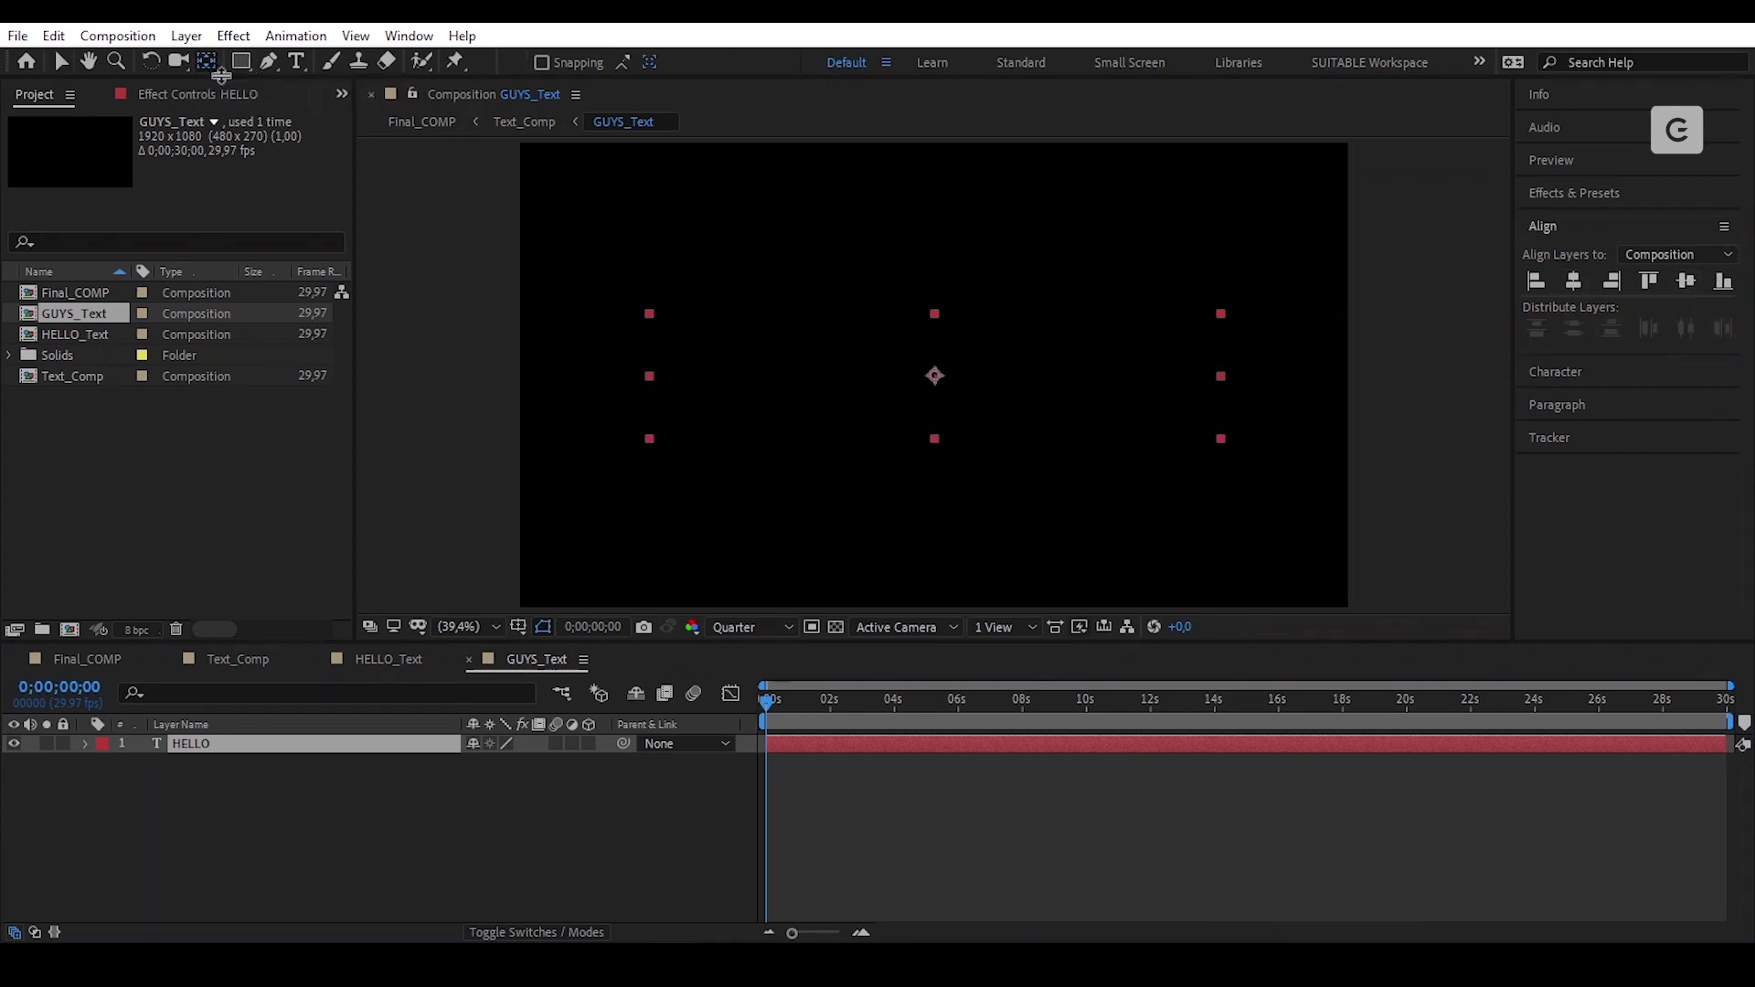
key("v")
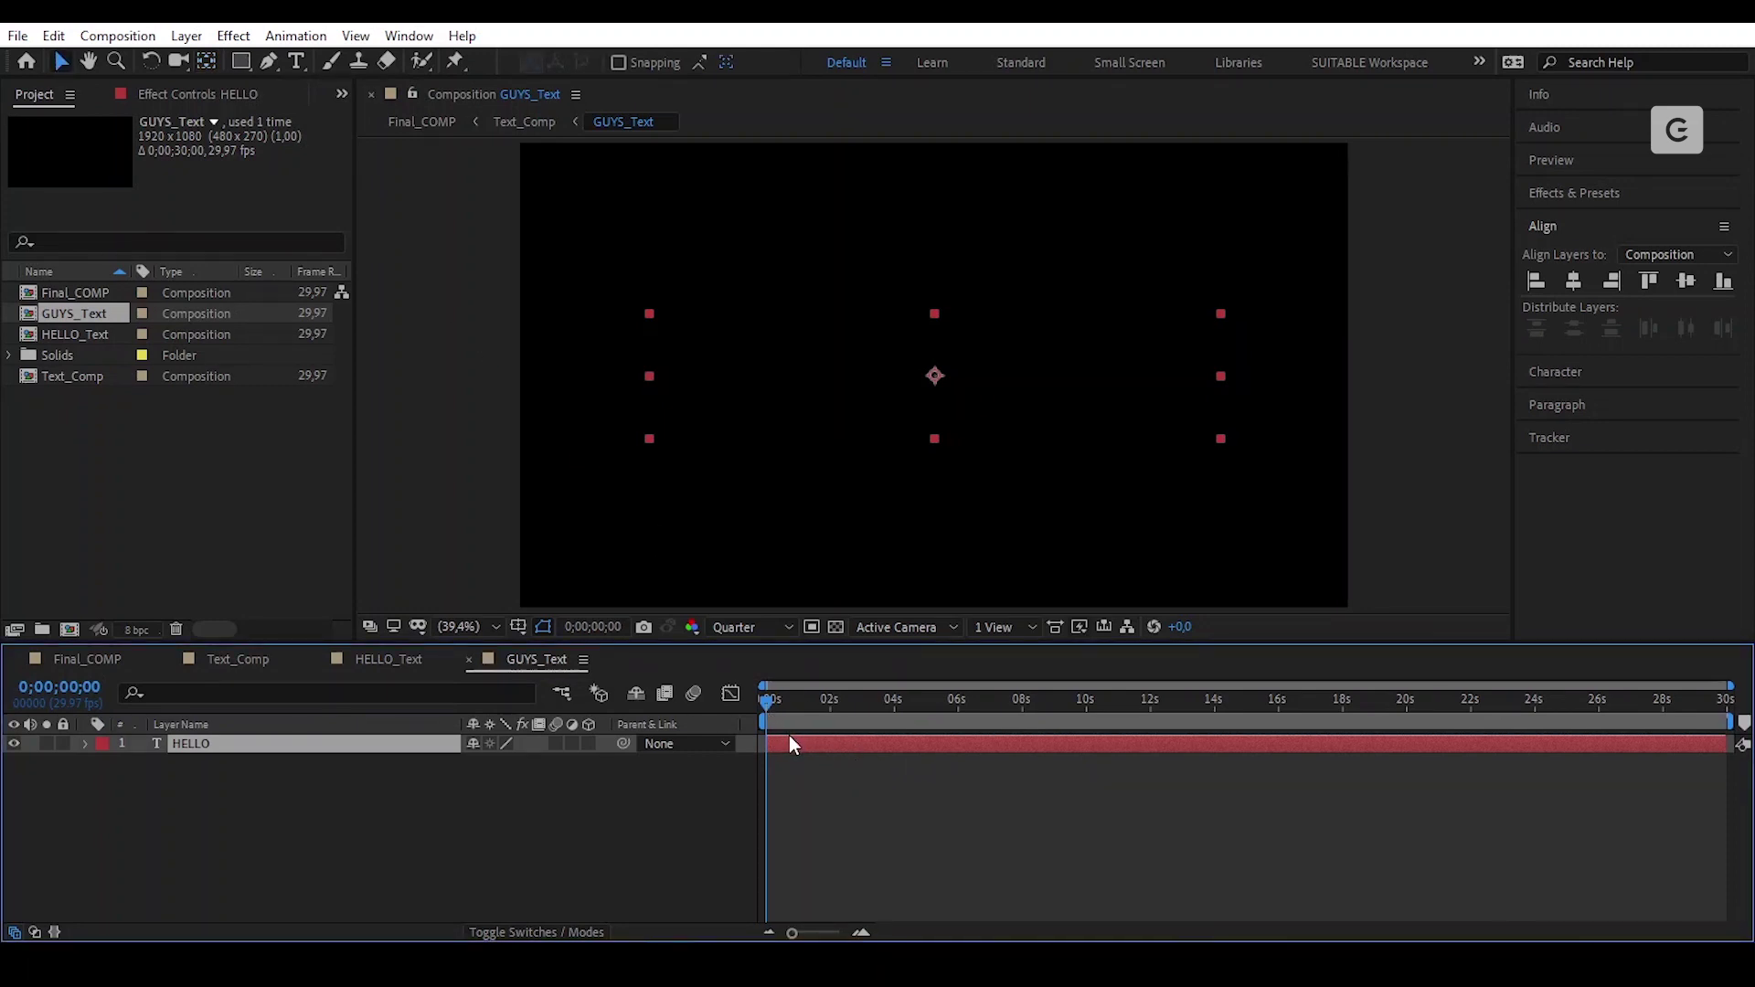
Step: Reveal HELLO's range-selector keyframes with U and scrub through the reveal animation
key("u")
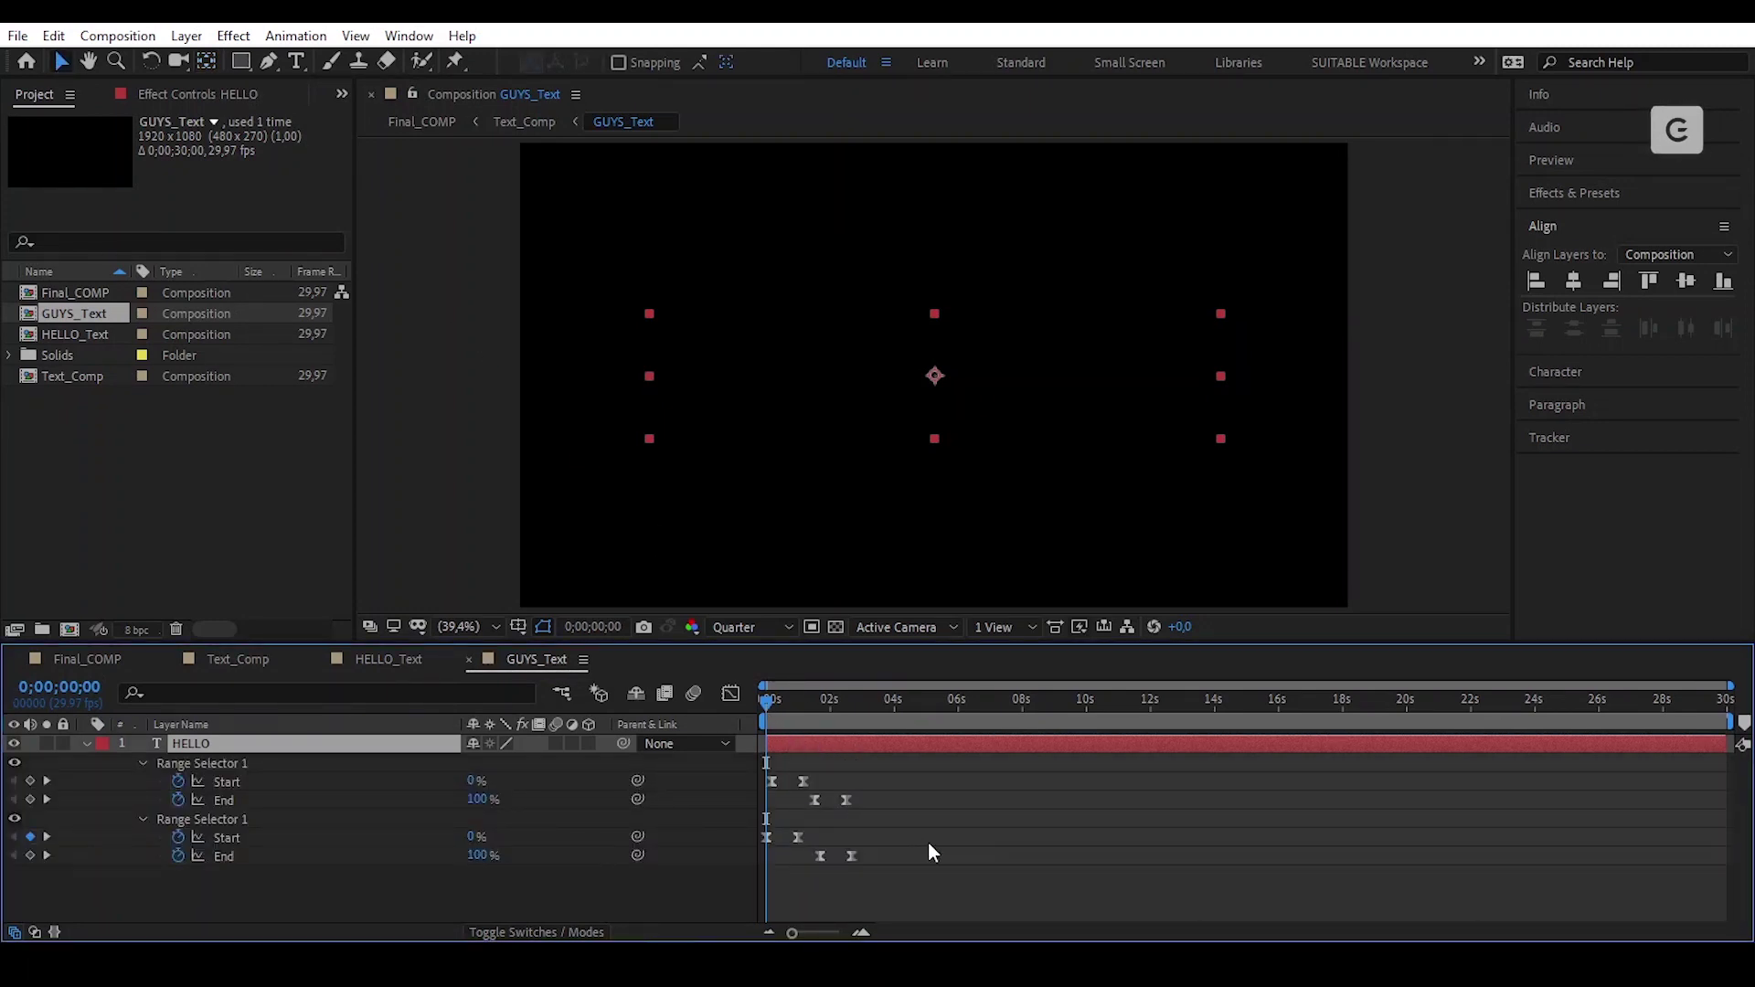
scroll(942, 830, "up", 3)
left_click_drag(1066, 928, 901, 924)
left_click_drag(775, 713, 936, 788)
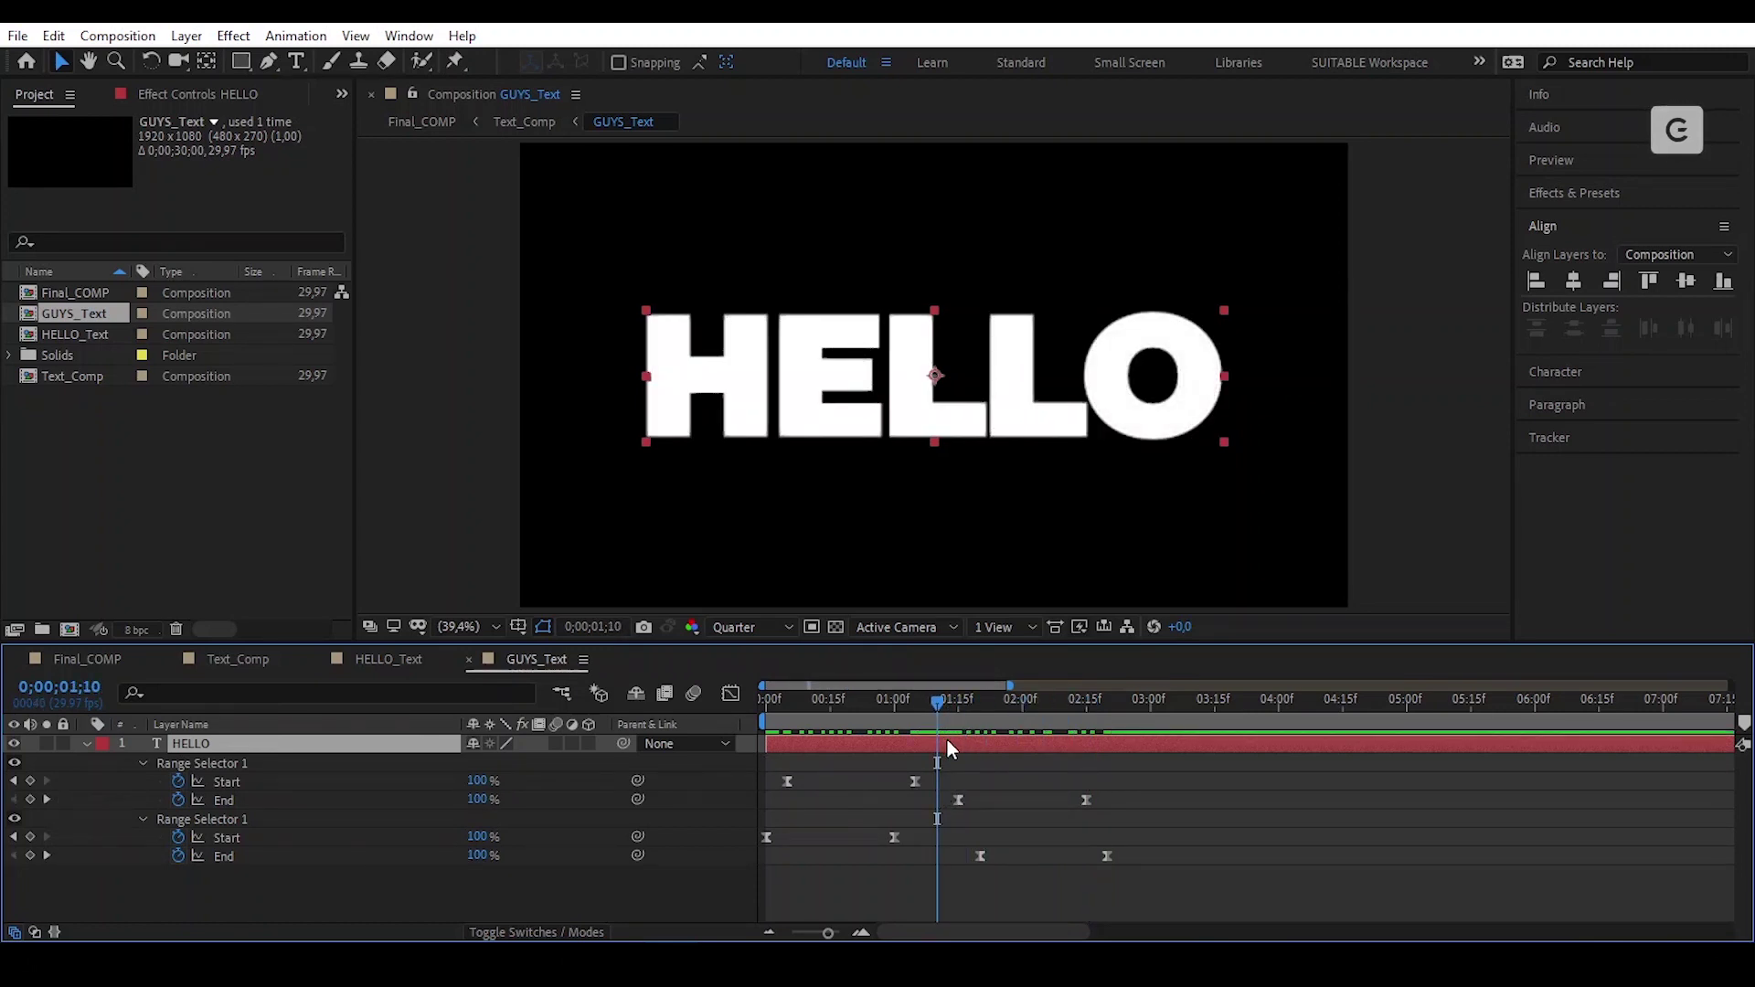
Step: Change the copied text to read GUYS
double_click(947, 740)
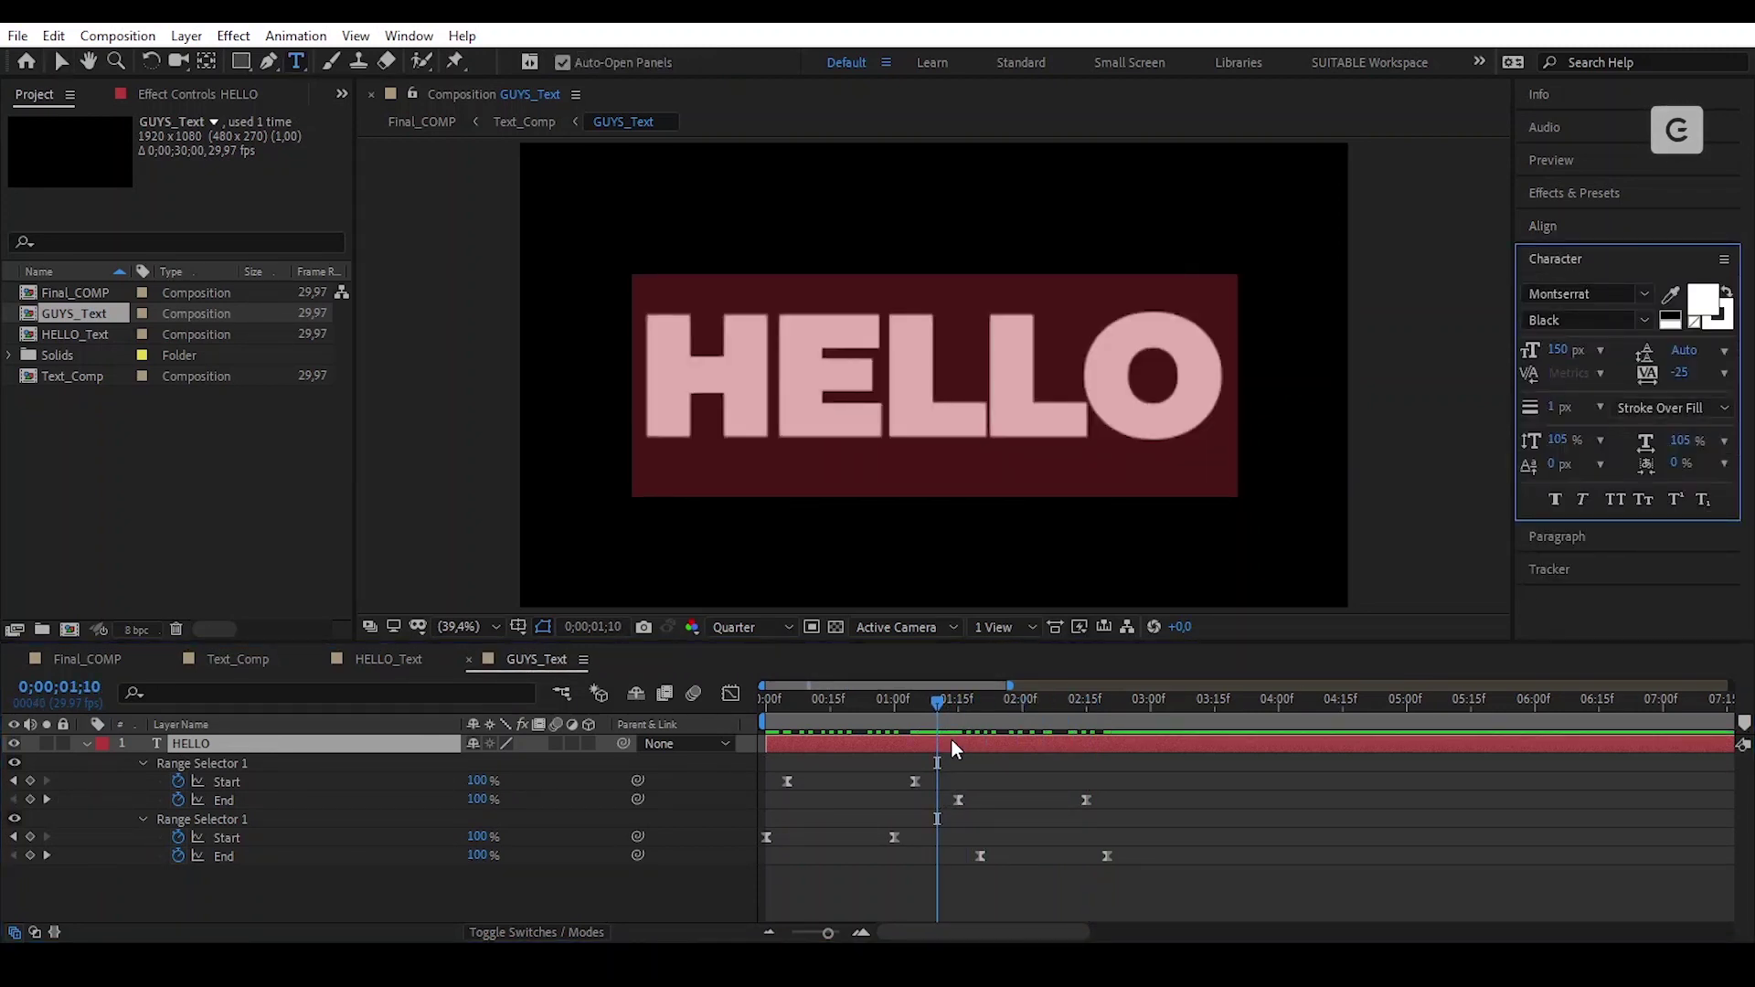
type("GUYS")
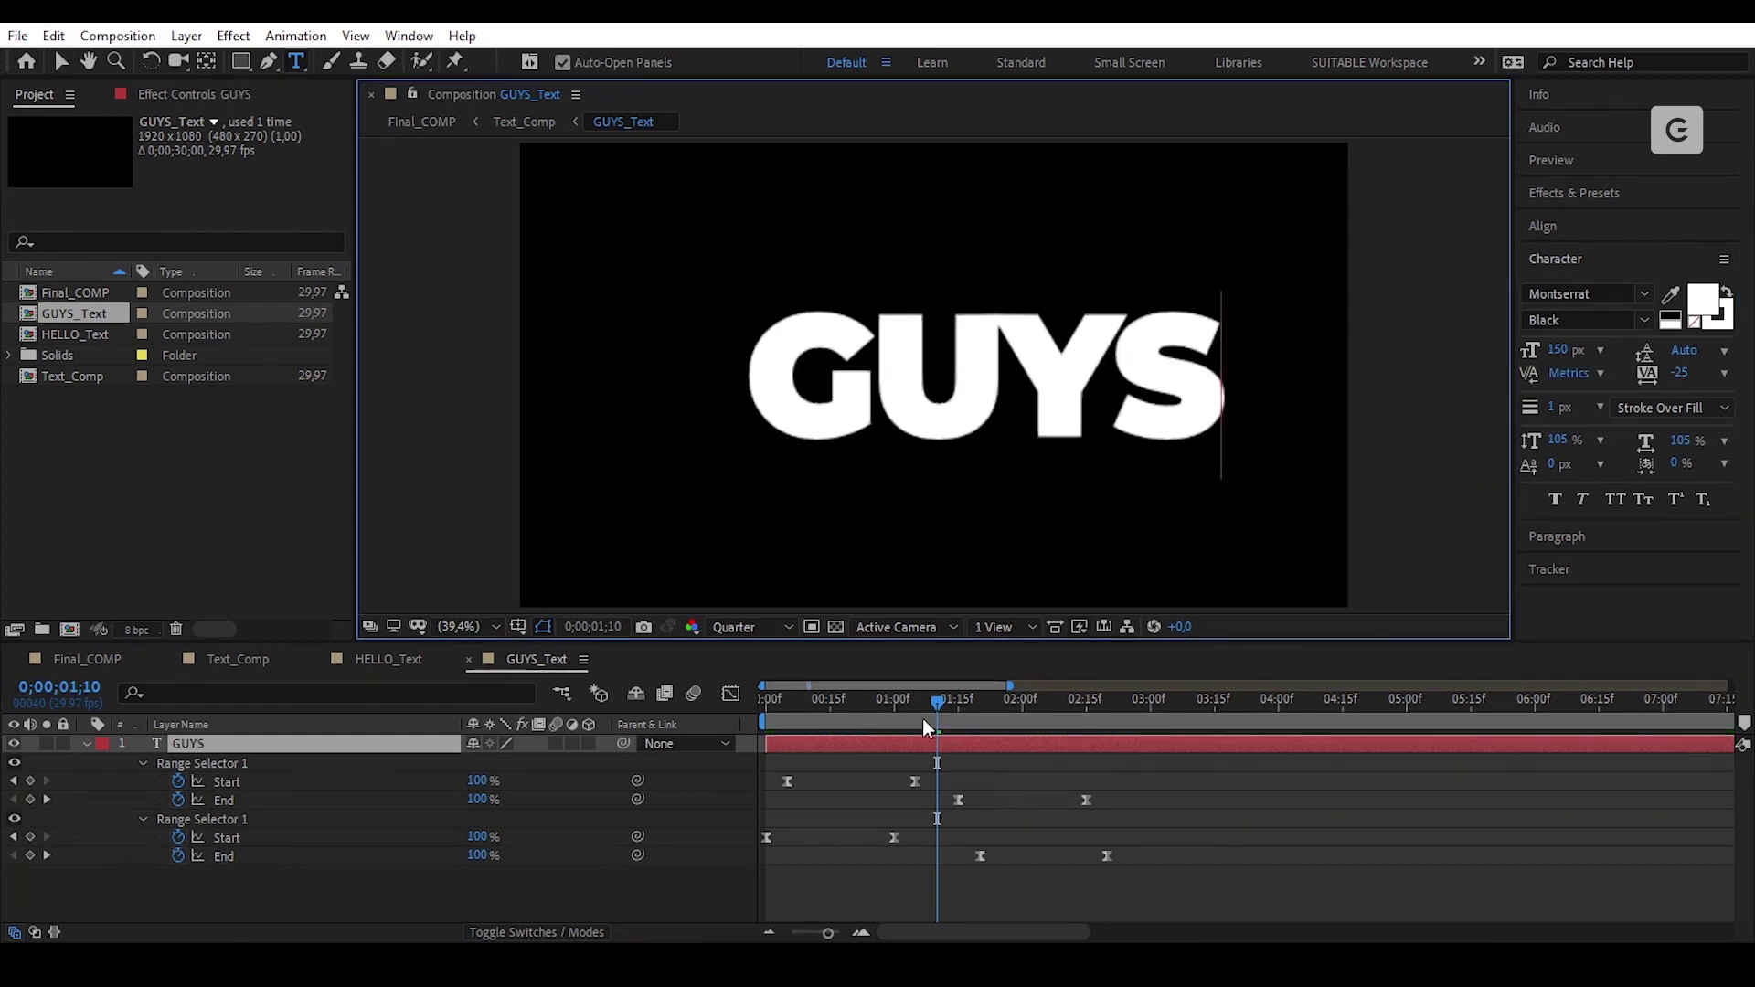
left_click(63, 64)
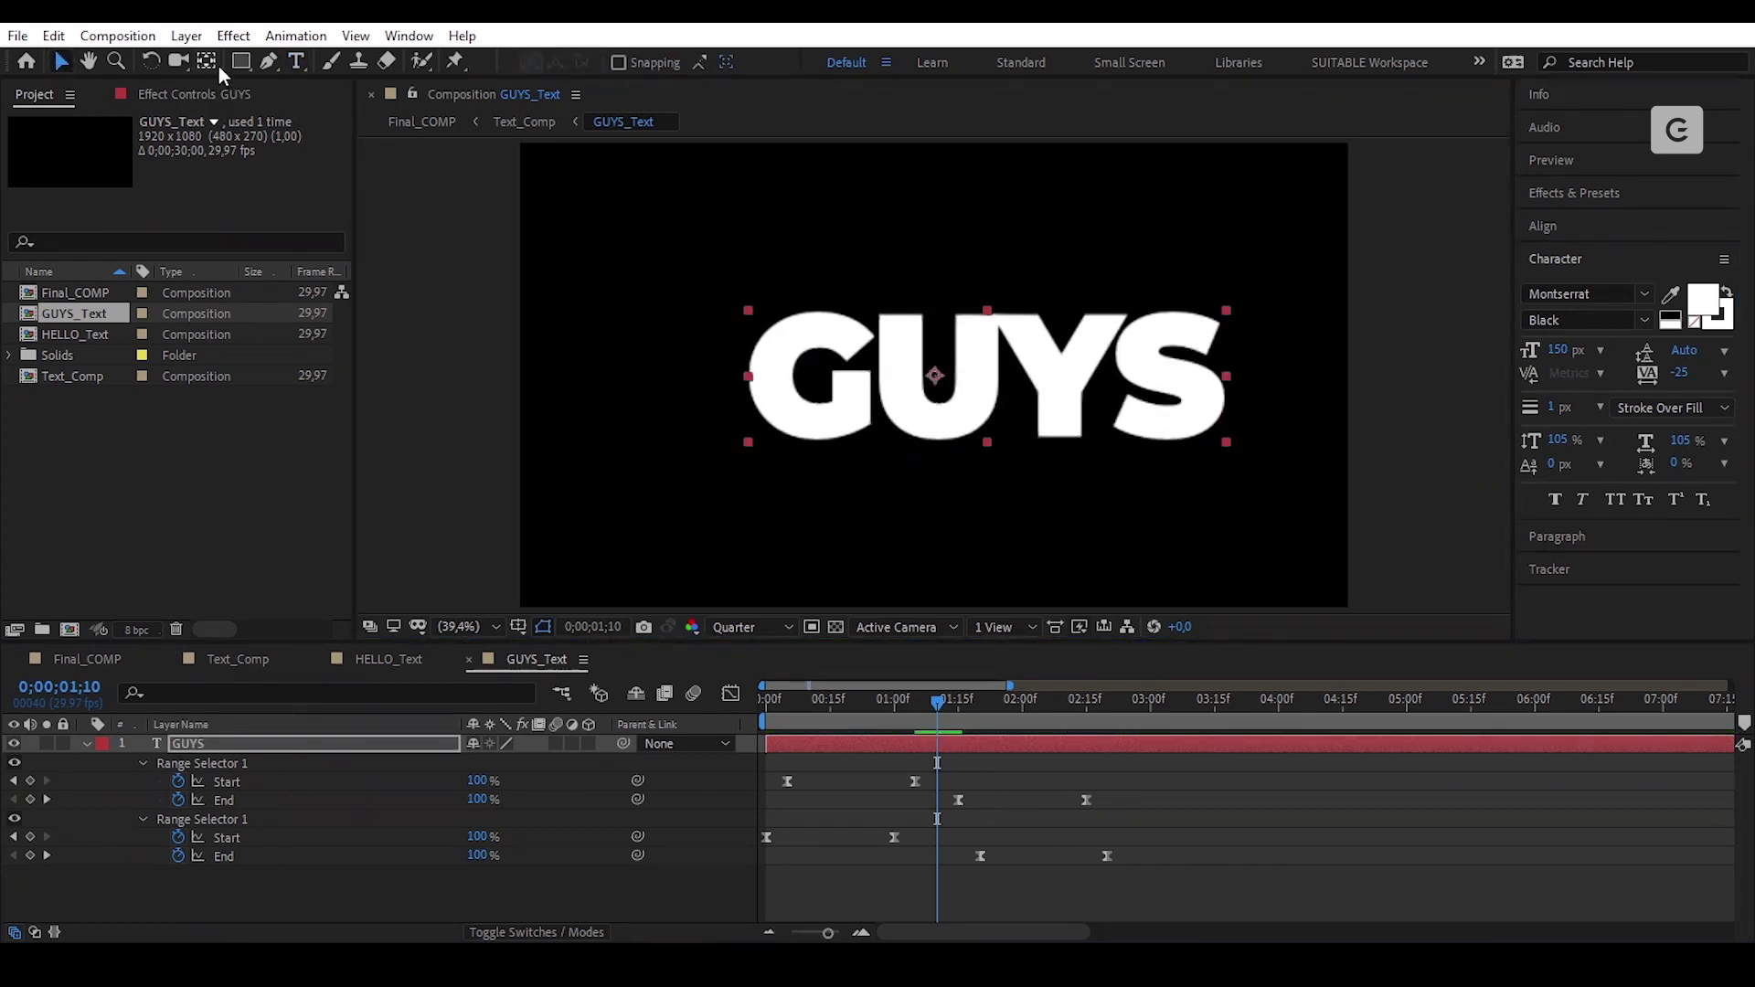
Step: Centre the GUYS text horizontally in the composition
left_click(209, 60)
key("Caps_Lock")
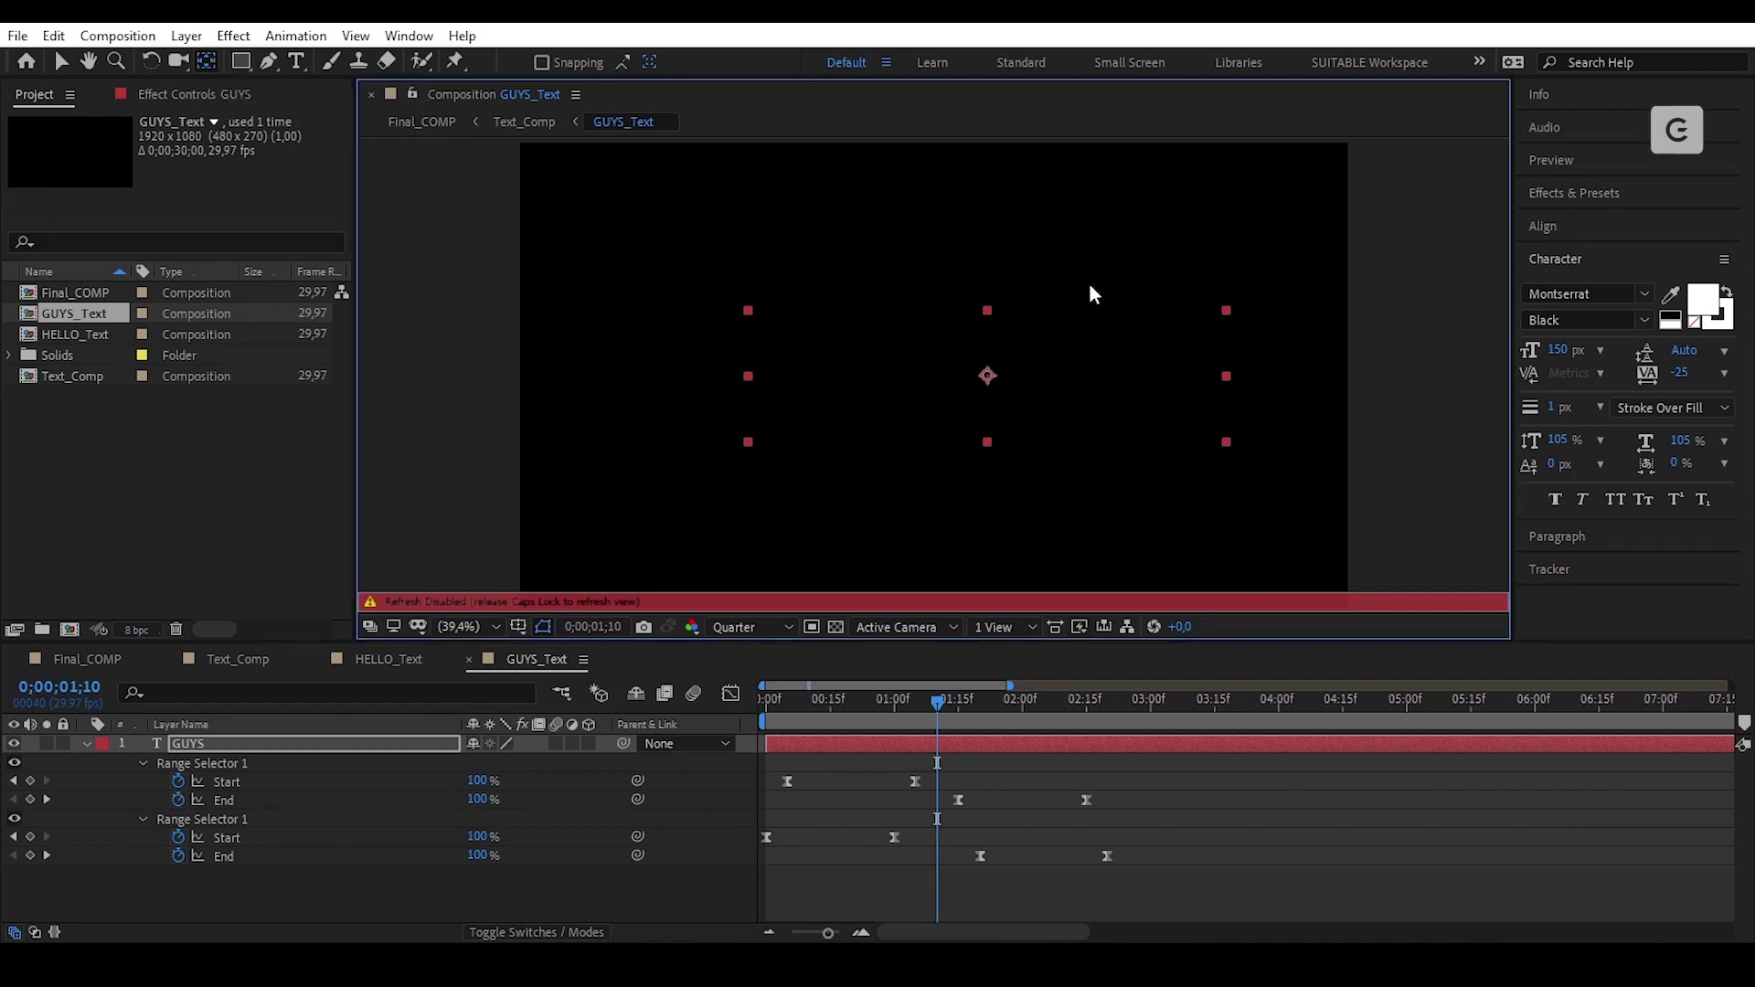
key("Caps_Lock")
key("v")
left_click(1588, 227)
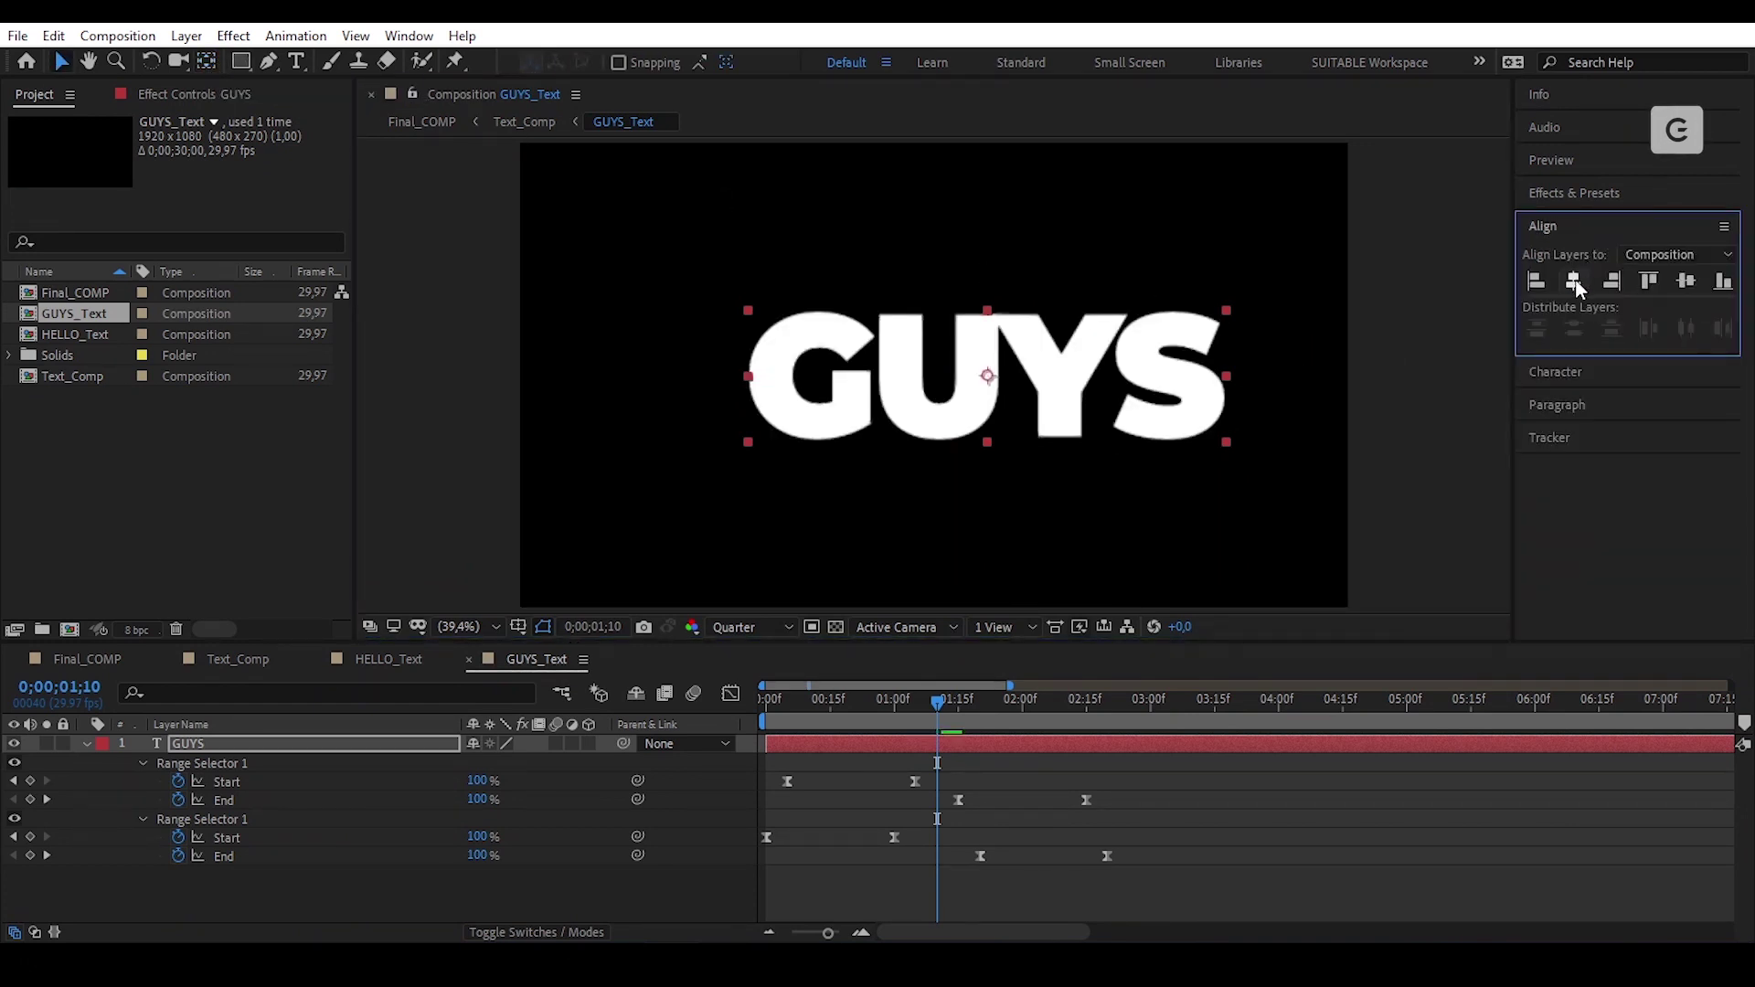
left_click(1574, 282)
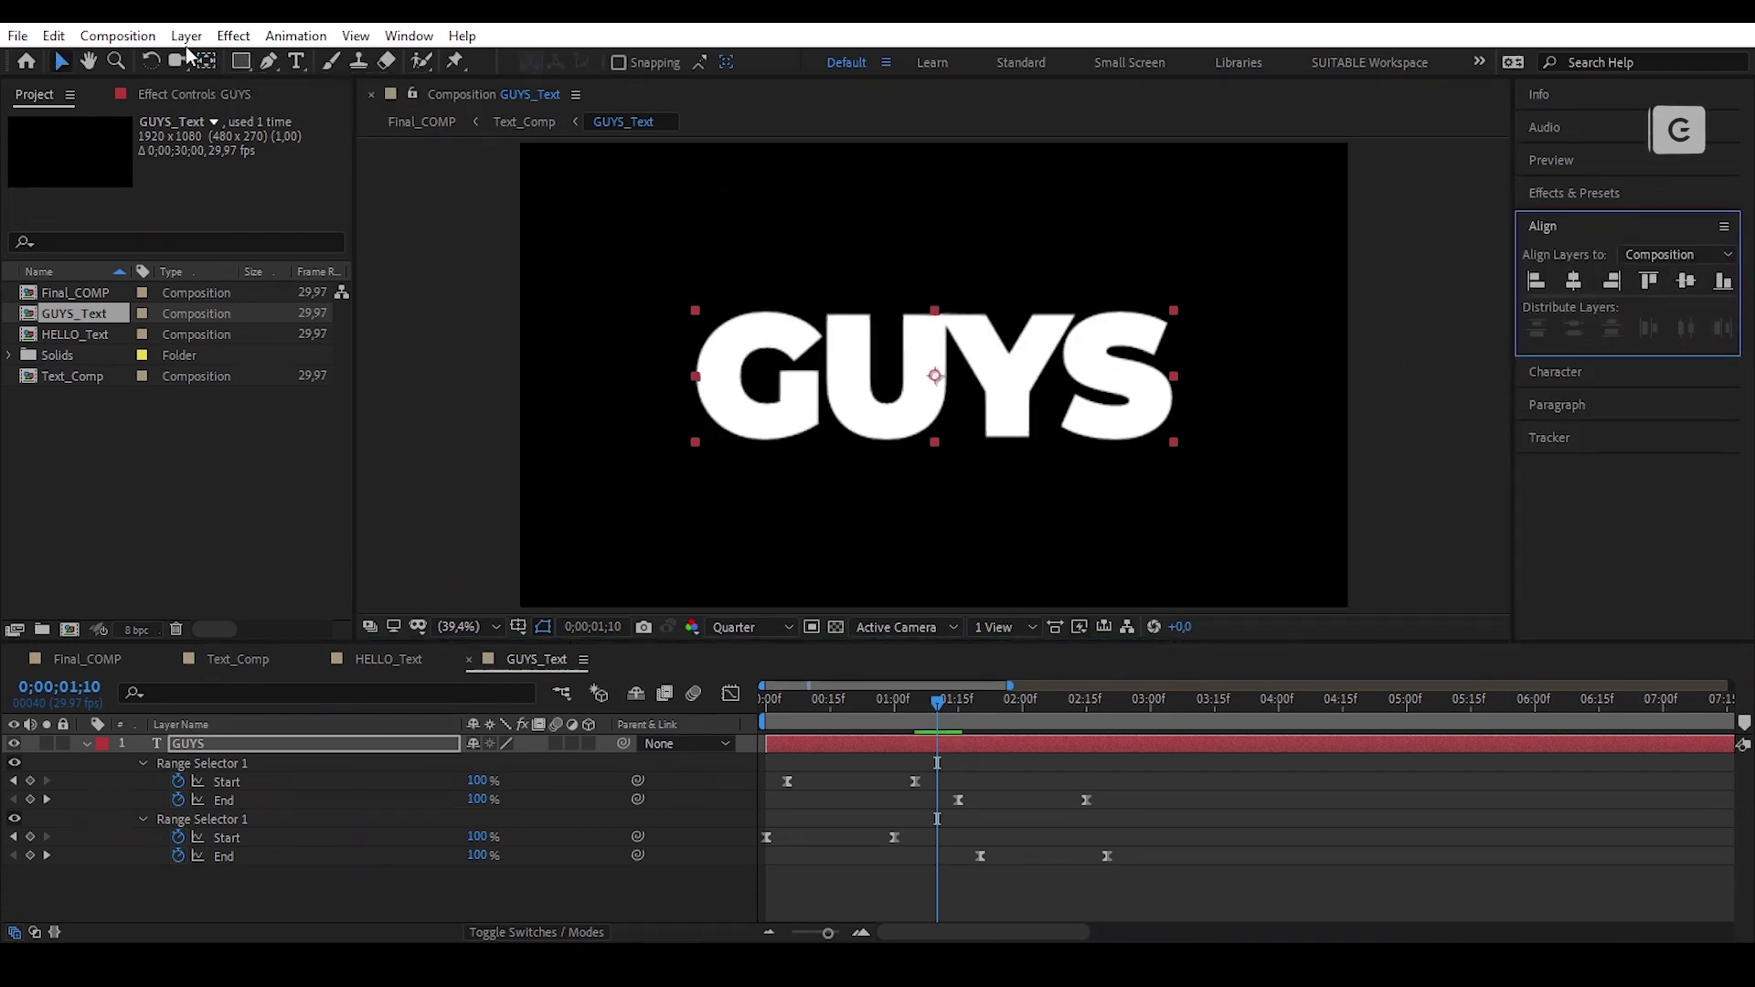
left_click(118, 36)
Step: Set the GUYS_Text composition size to 4500 × 450 pixels in Composition Settings
left_click(146, 90)
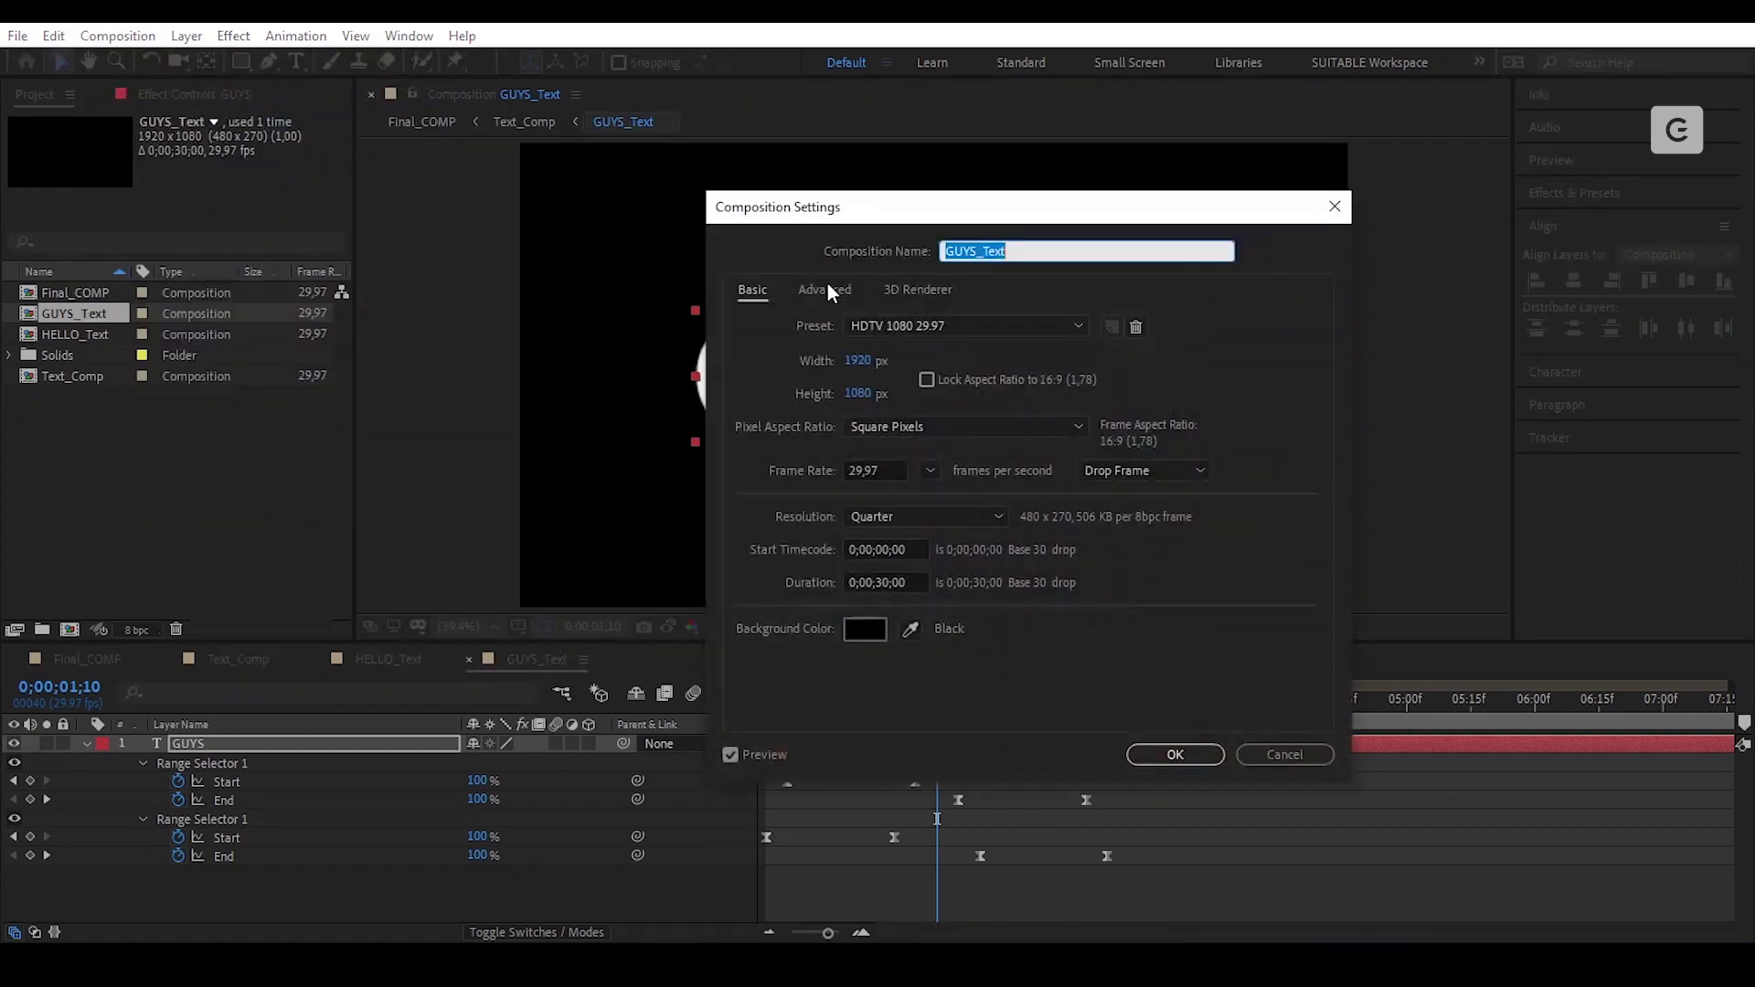
left_click(864, 360)
type("4500")
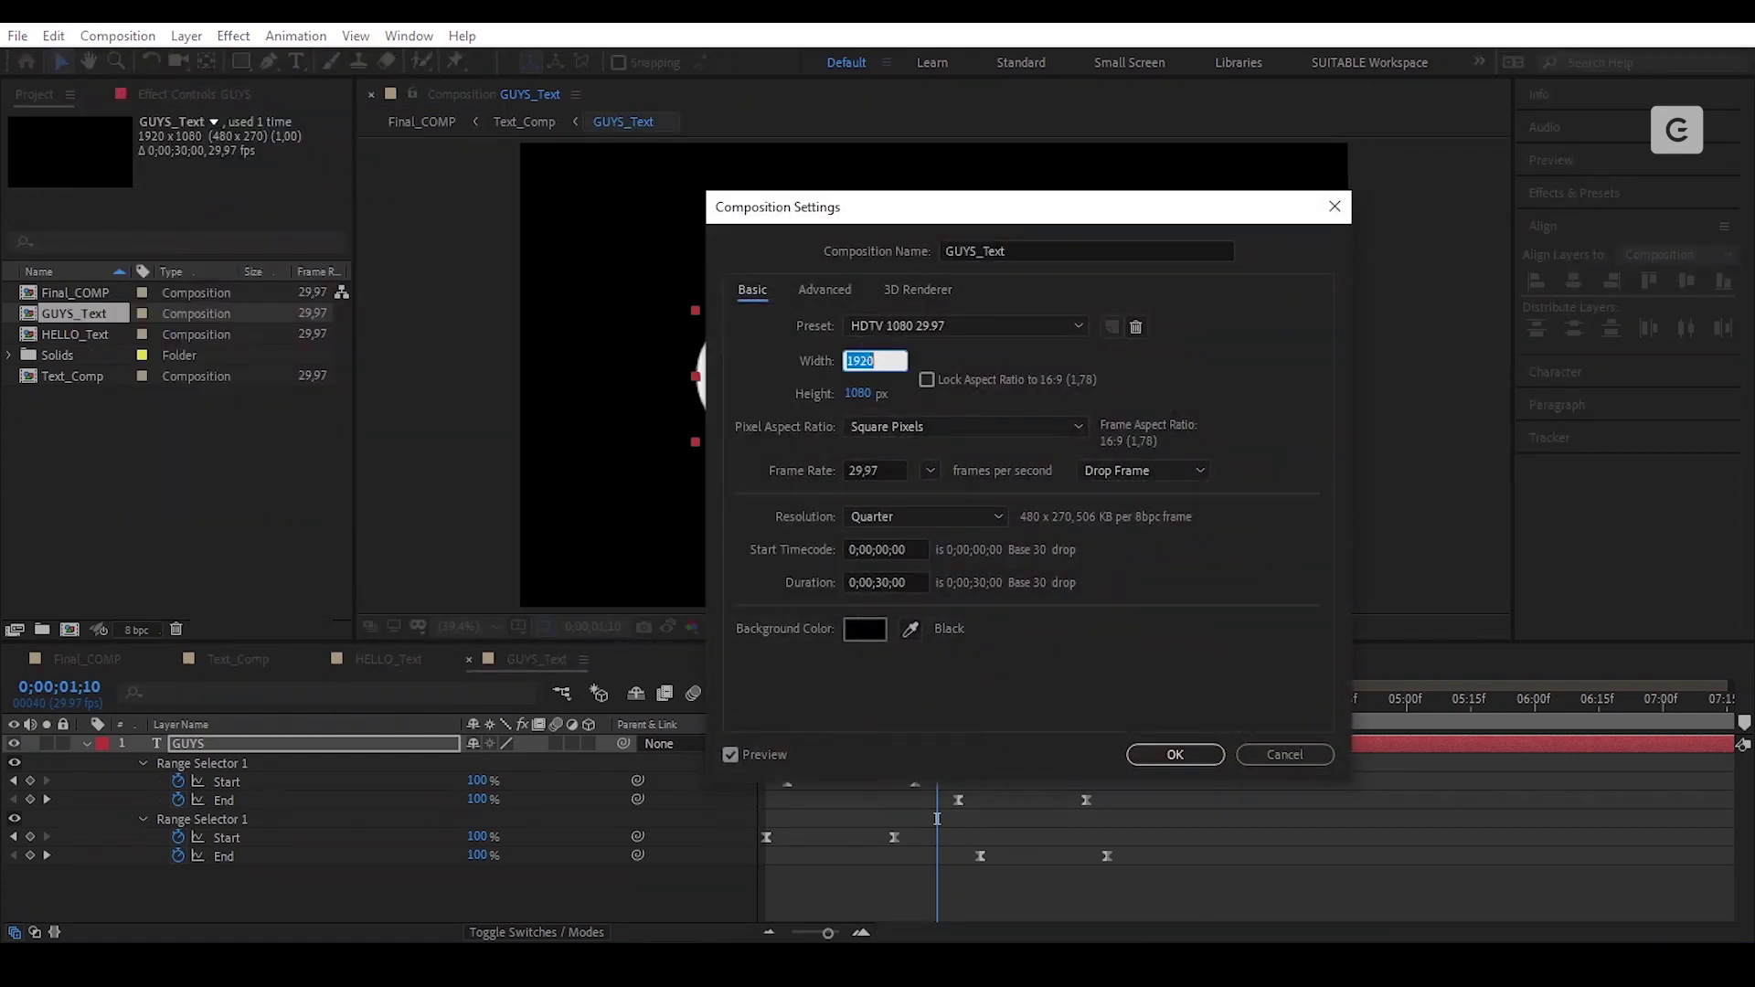
key("Tab")
type("4")
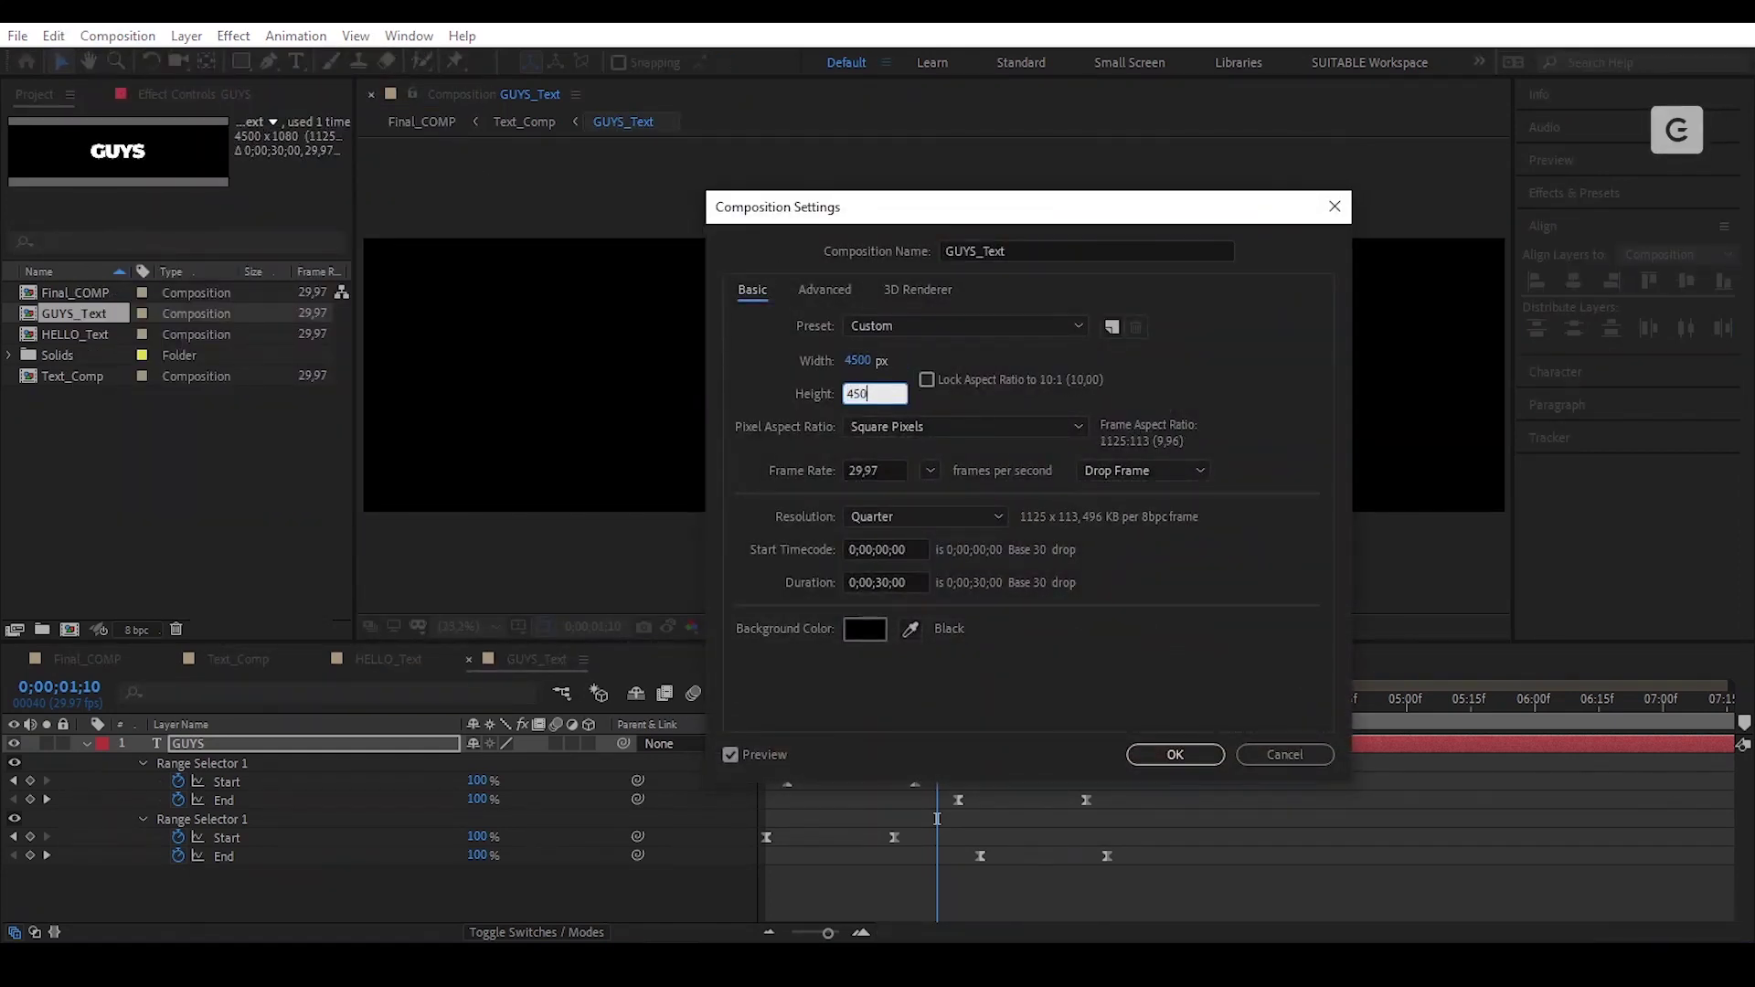
type("50")
left_click(1250, 611)
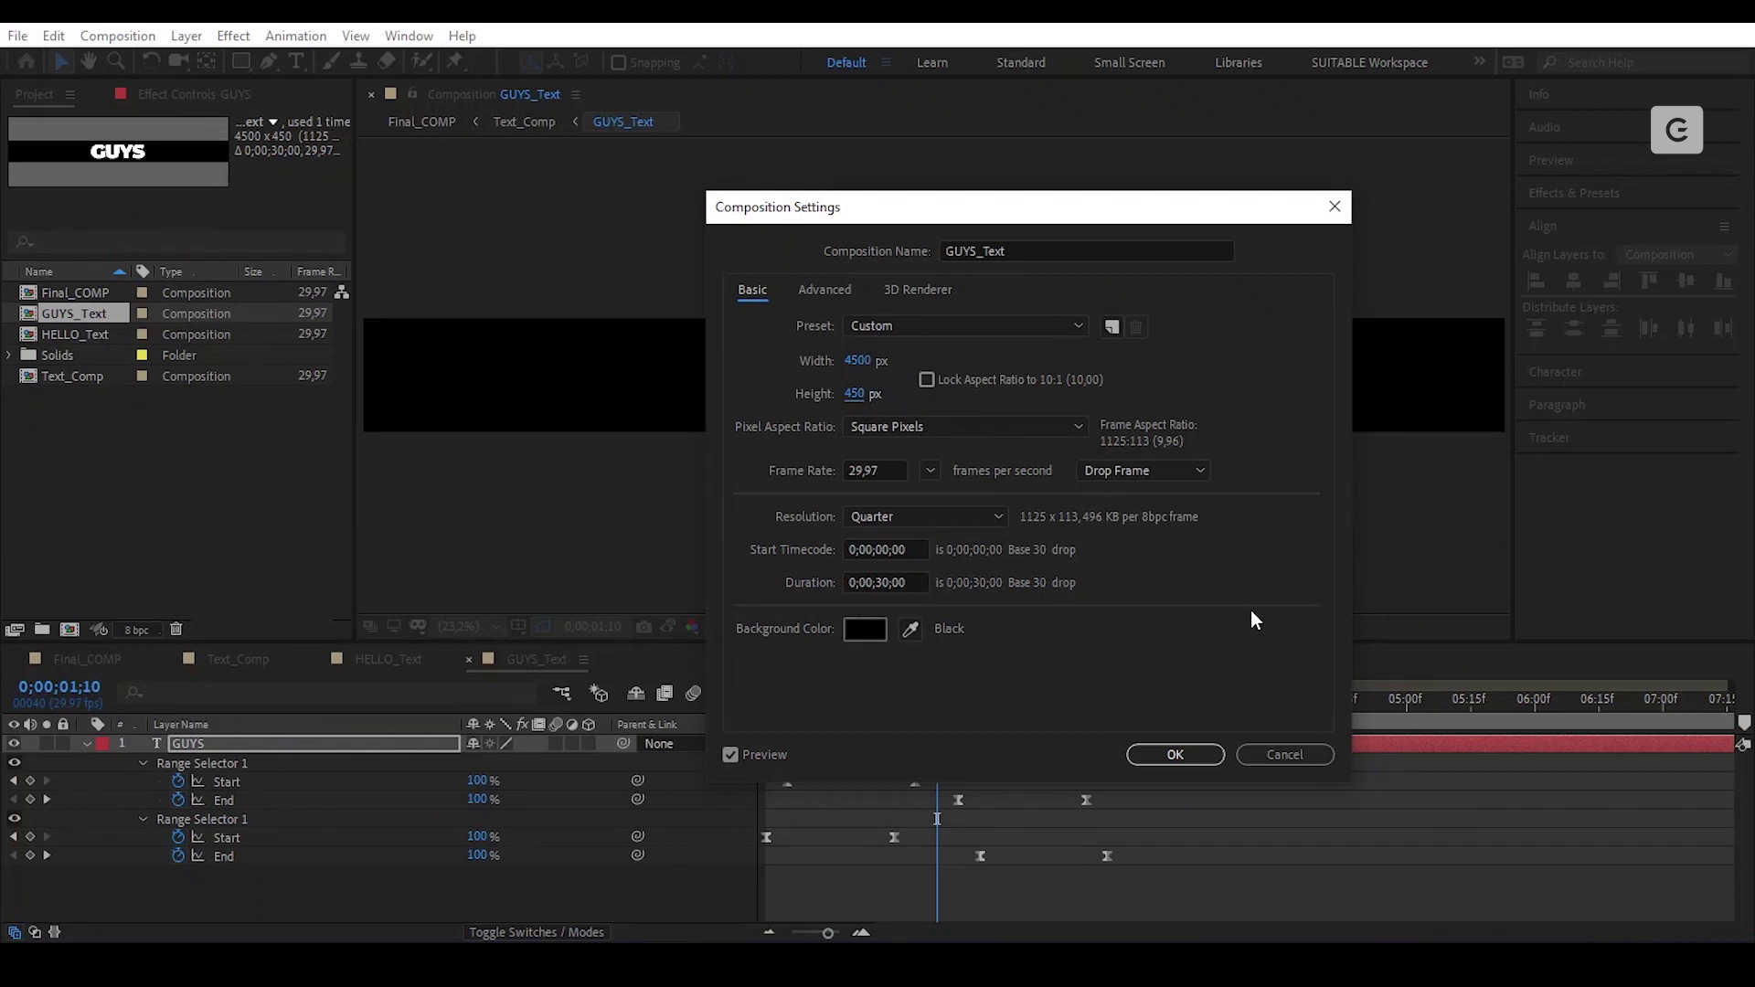
left_click(1179, 757)
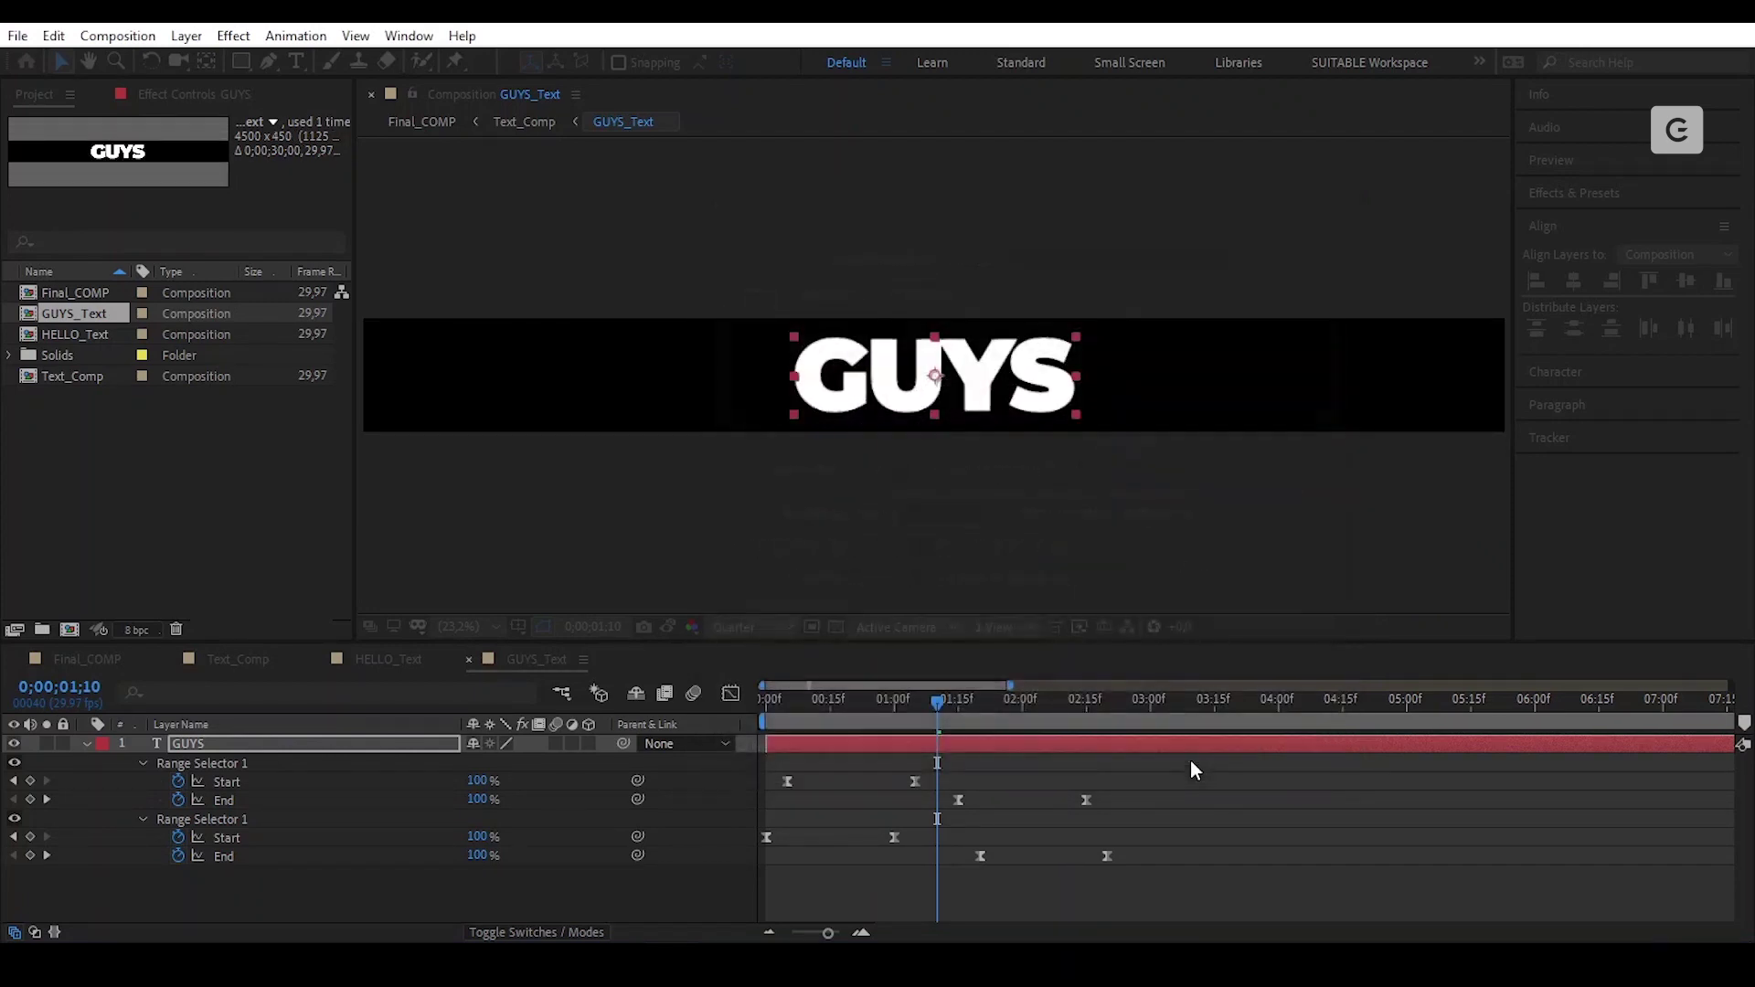
Step: Show a proportional grid over the comp and scrub through the GUYS reveal
left_click(542, 627)
left_click(559, 678)
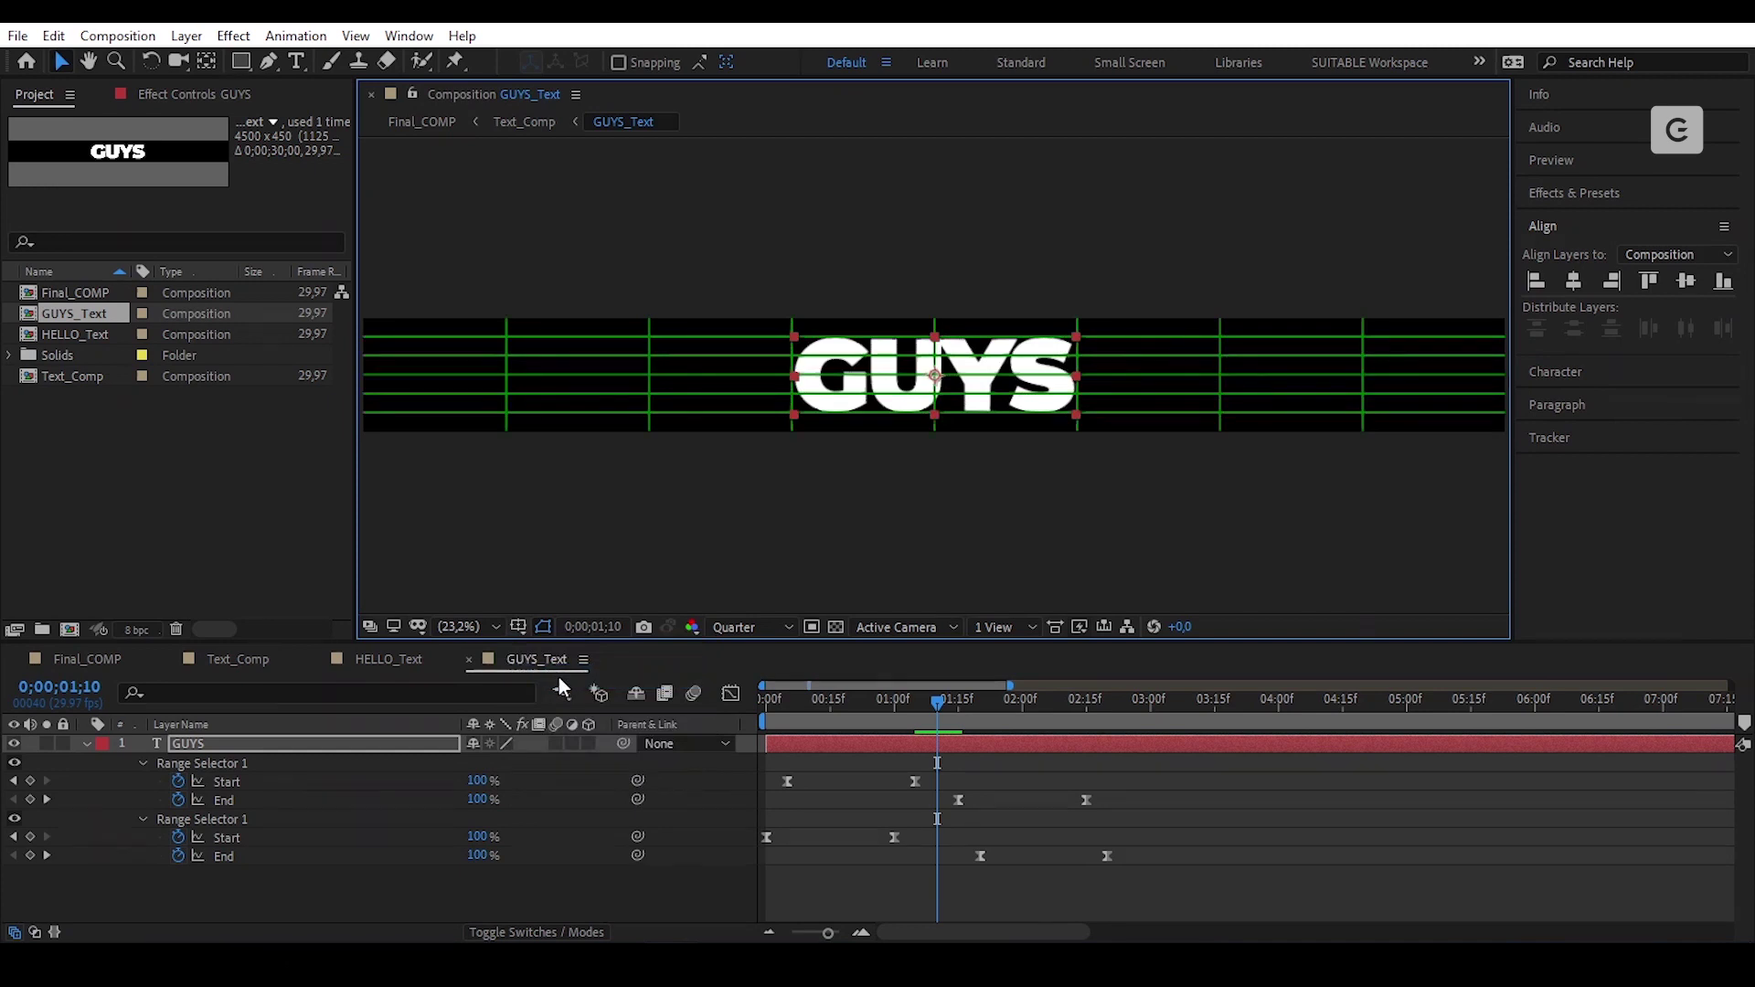
left_click(1018, 799)
left_click_drag(935, 701, 784, 813)
Step: Preview the GUYS animation, then scrub the HELLO reveal in HELLO_Text for comparison
key("space")
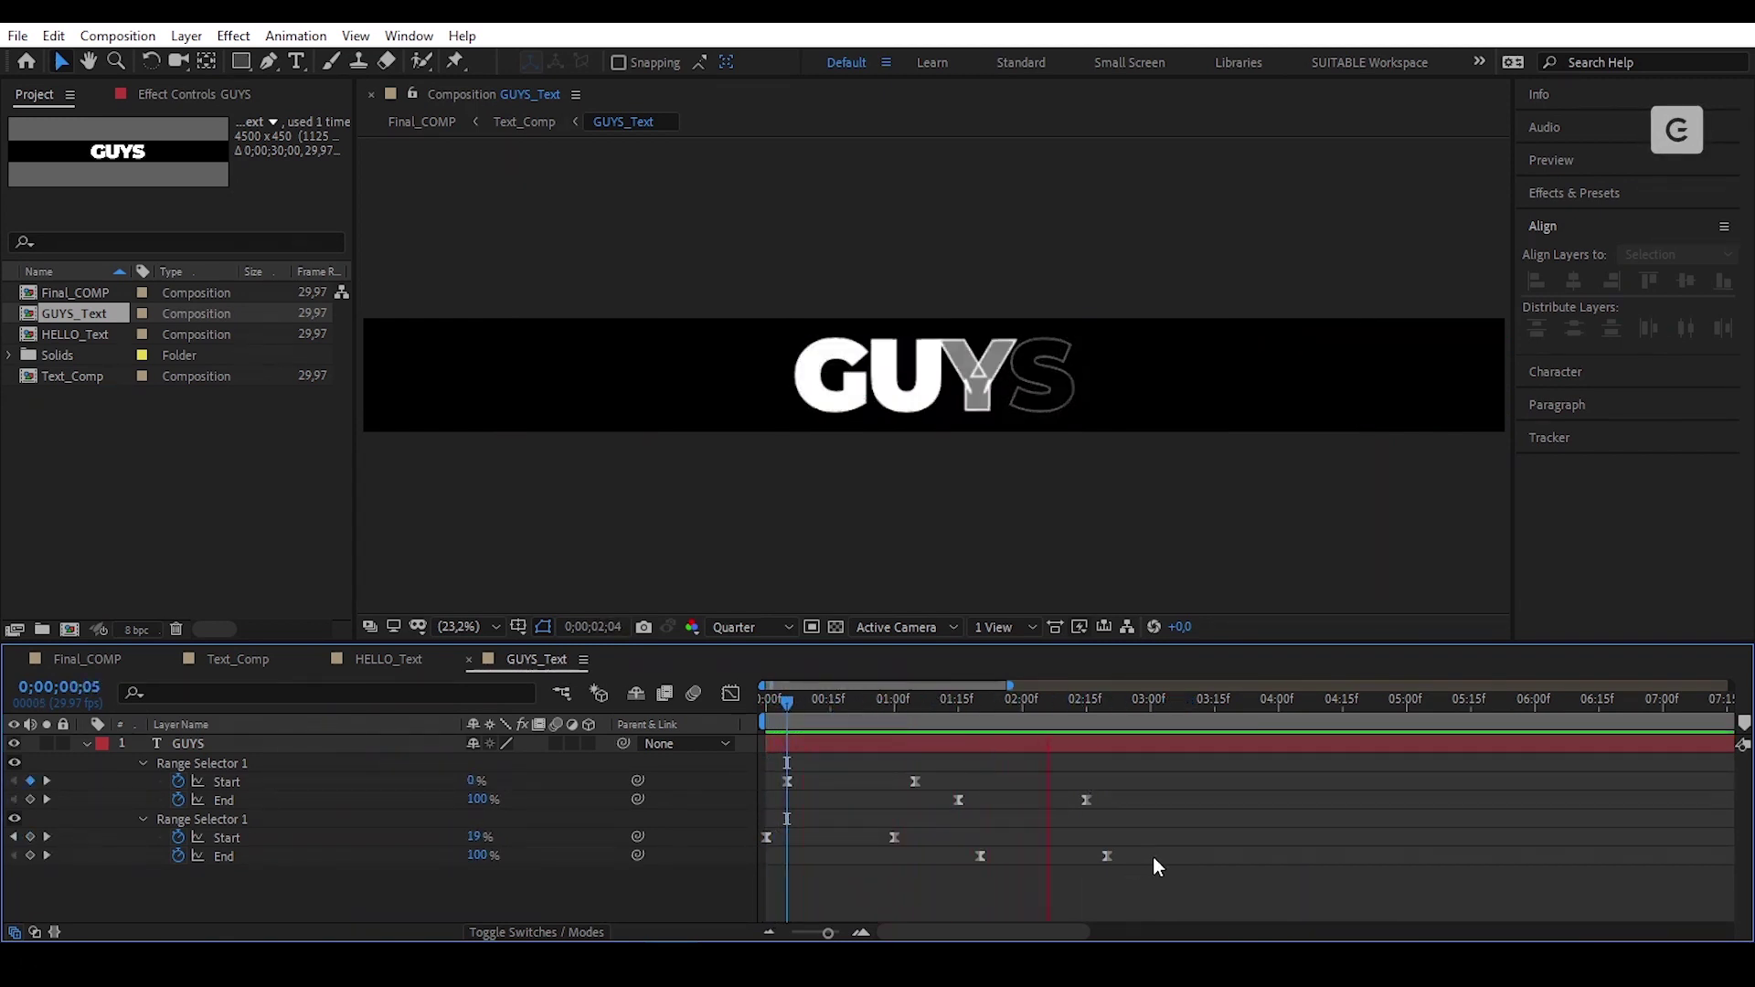
key("space")
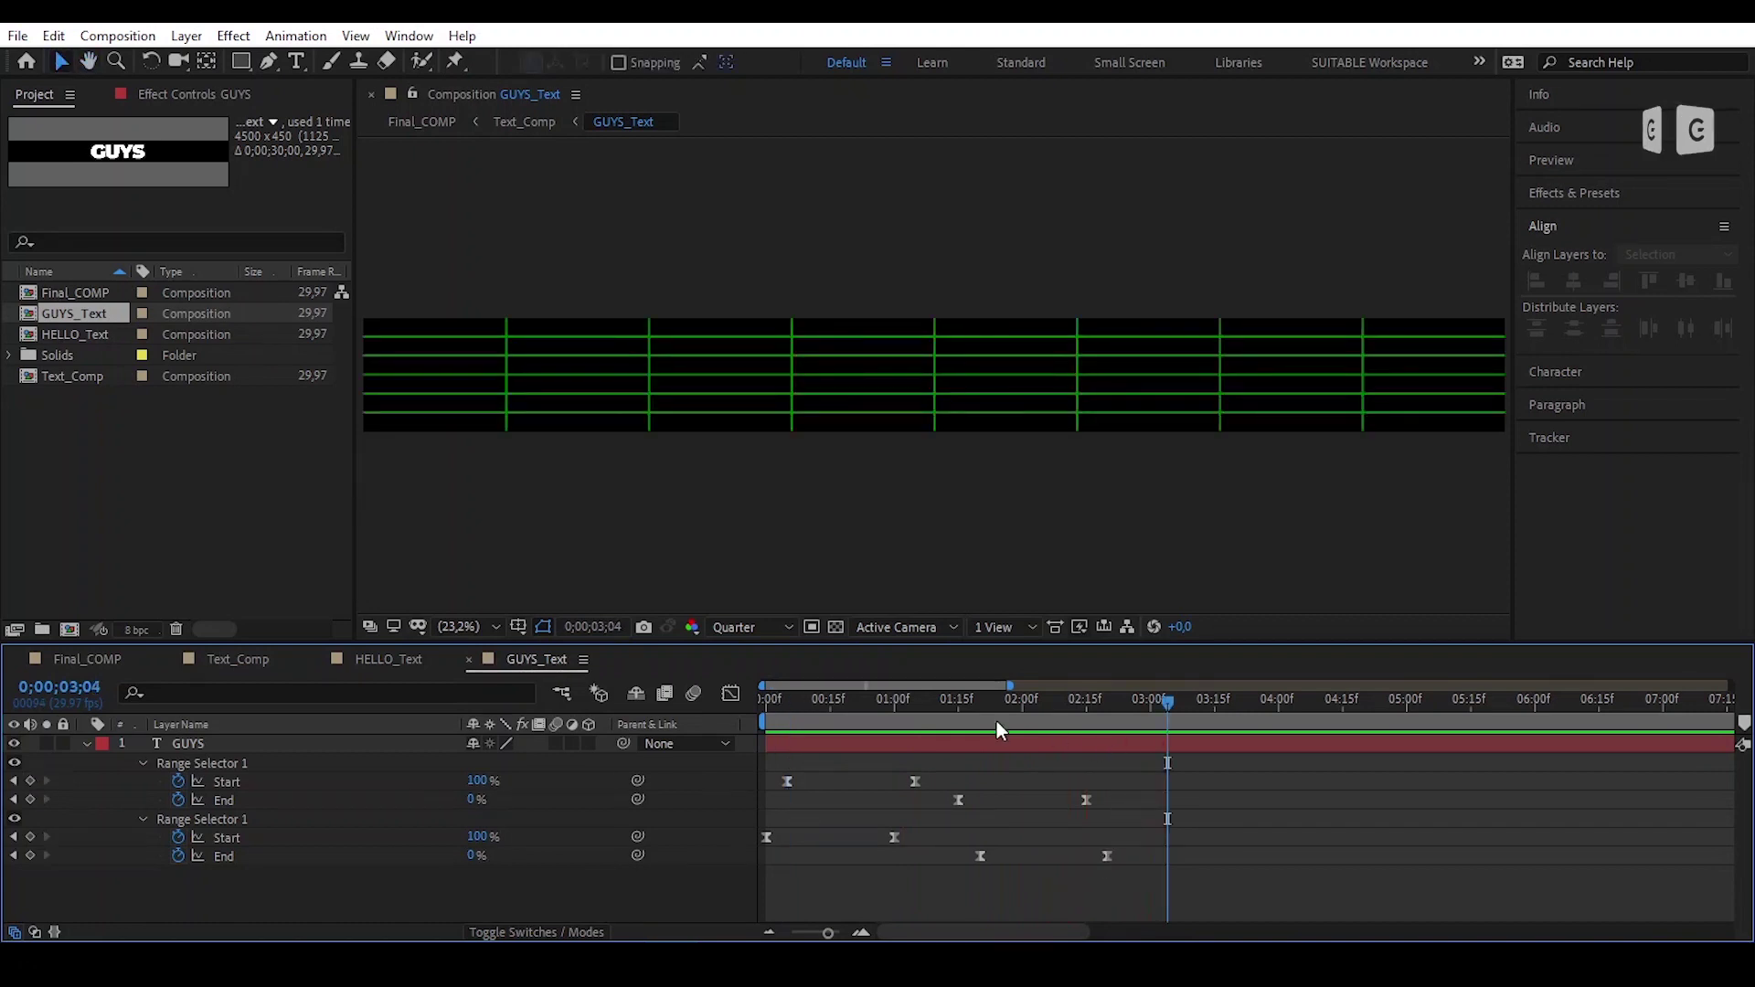
left_click(397, 660)
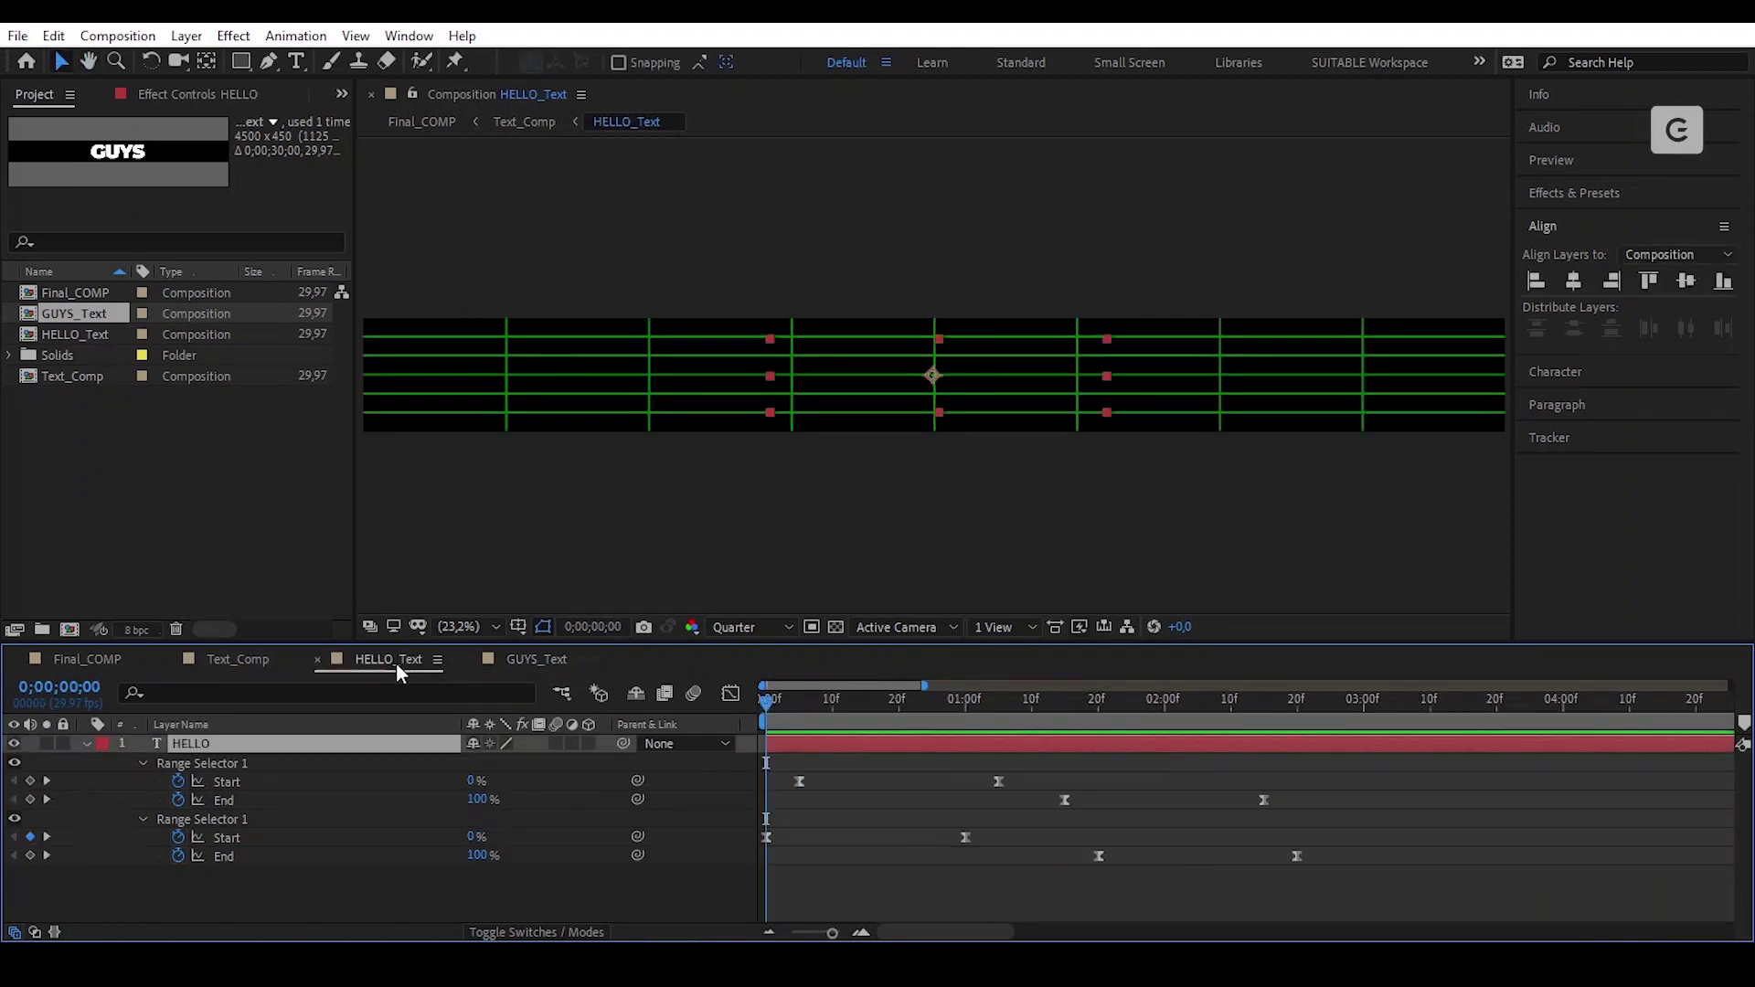
left_click_drag(766, 700, 391, 717)
Step: Scale GUYS_Text in Text_Comp down to 35% to match HELLO_Text, then scrub to preview
left_click(241, 659)
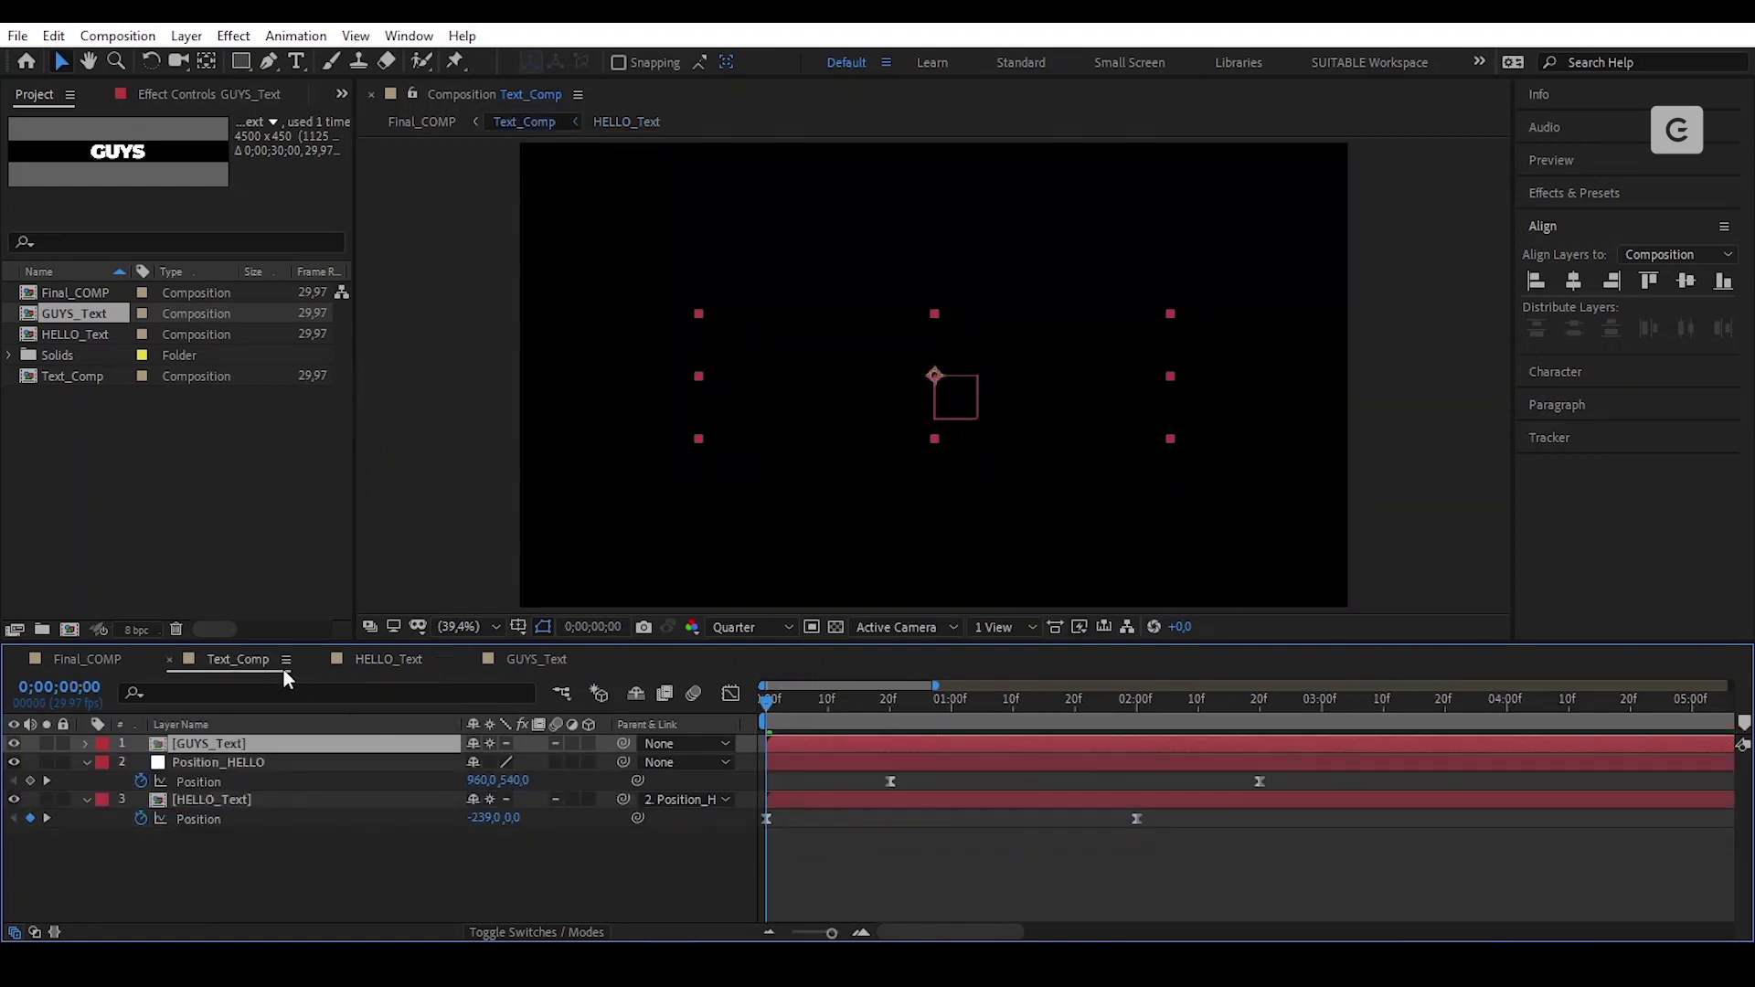
left_click(349, 872)
left_click(276, 742)
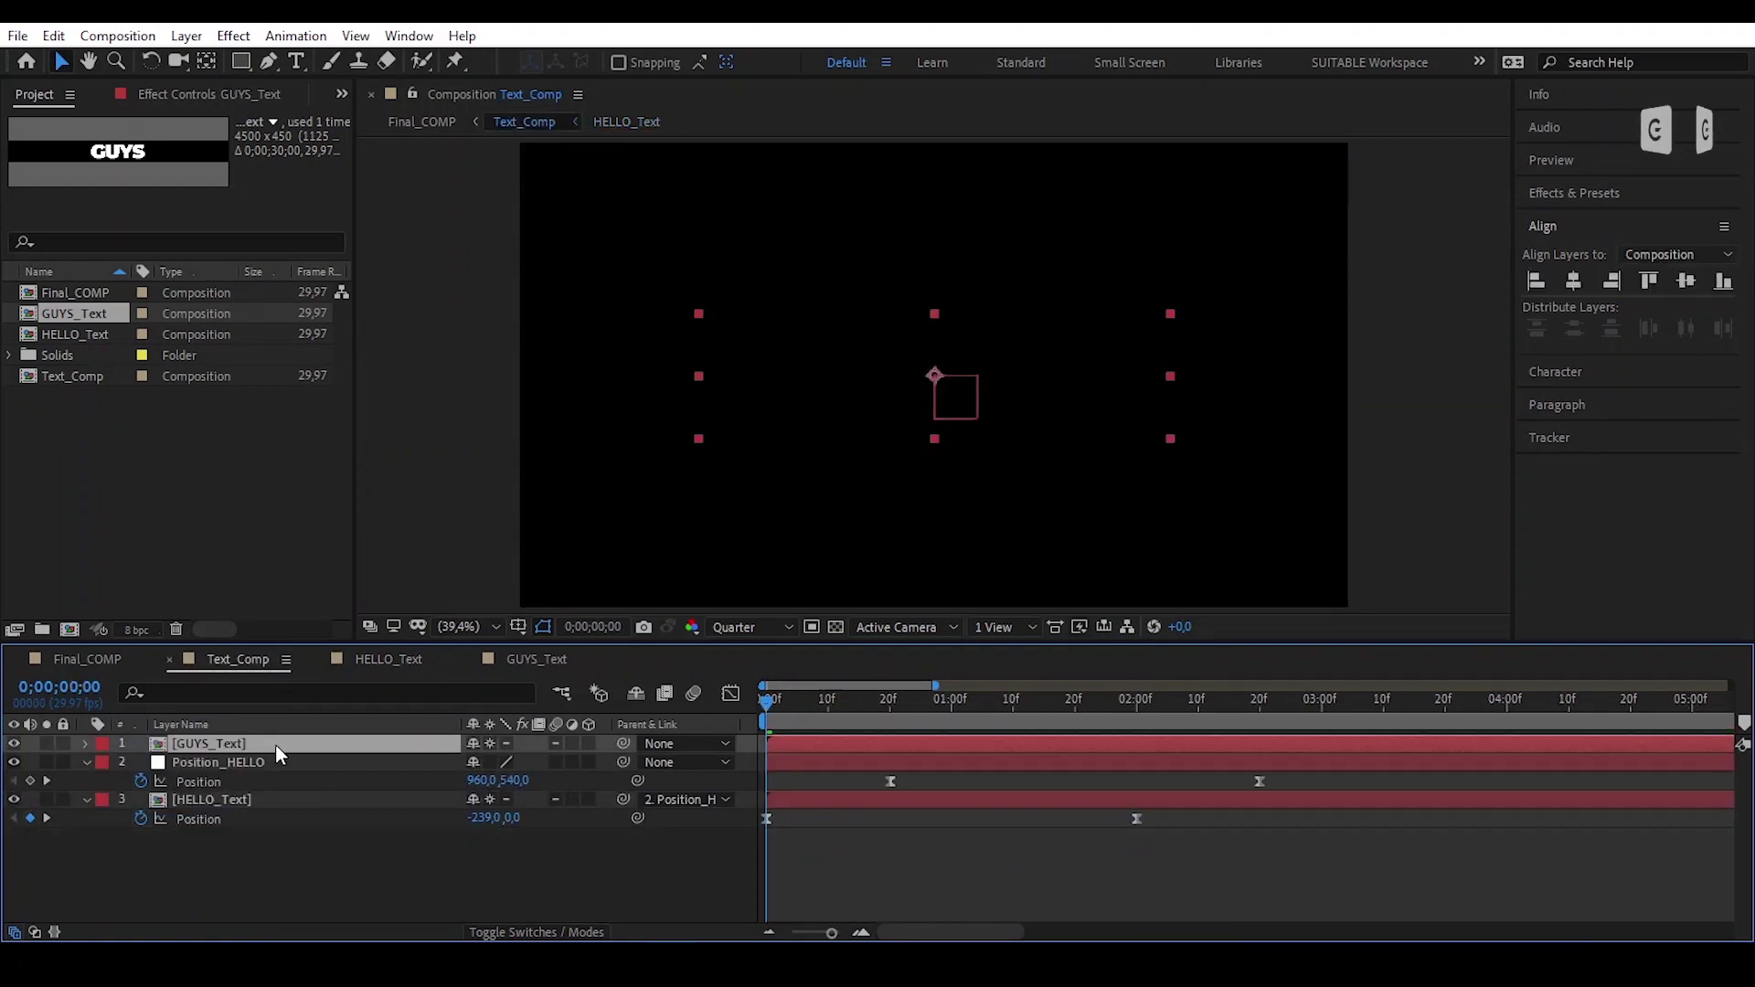
key("s")
left_click(502, 761)
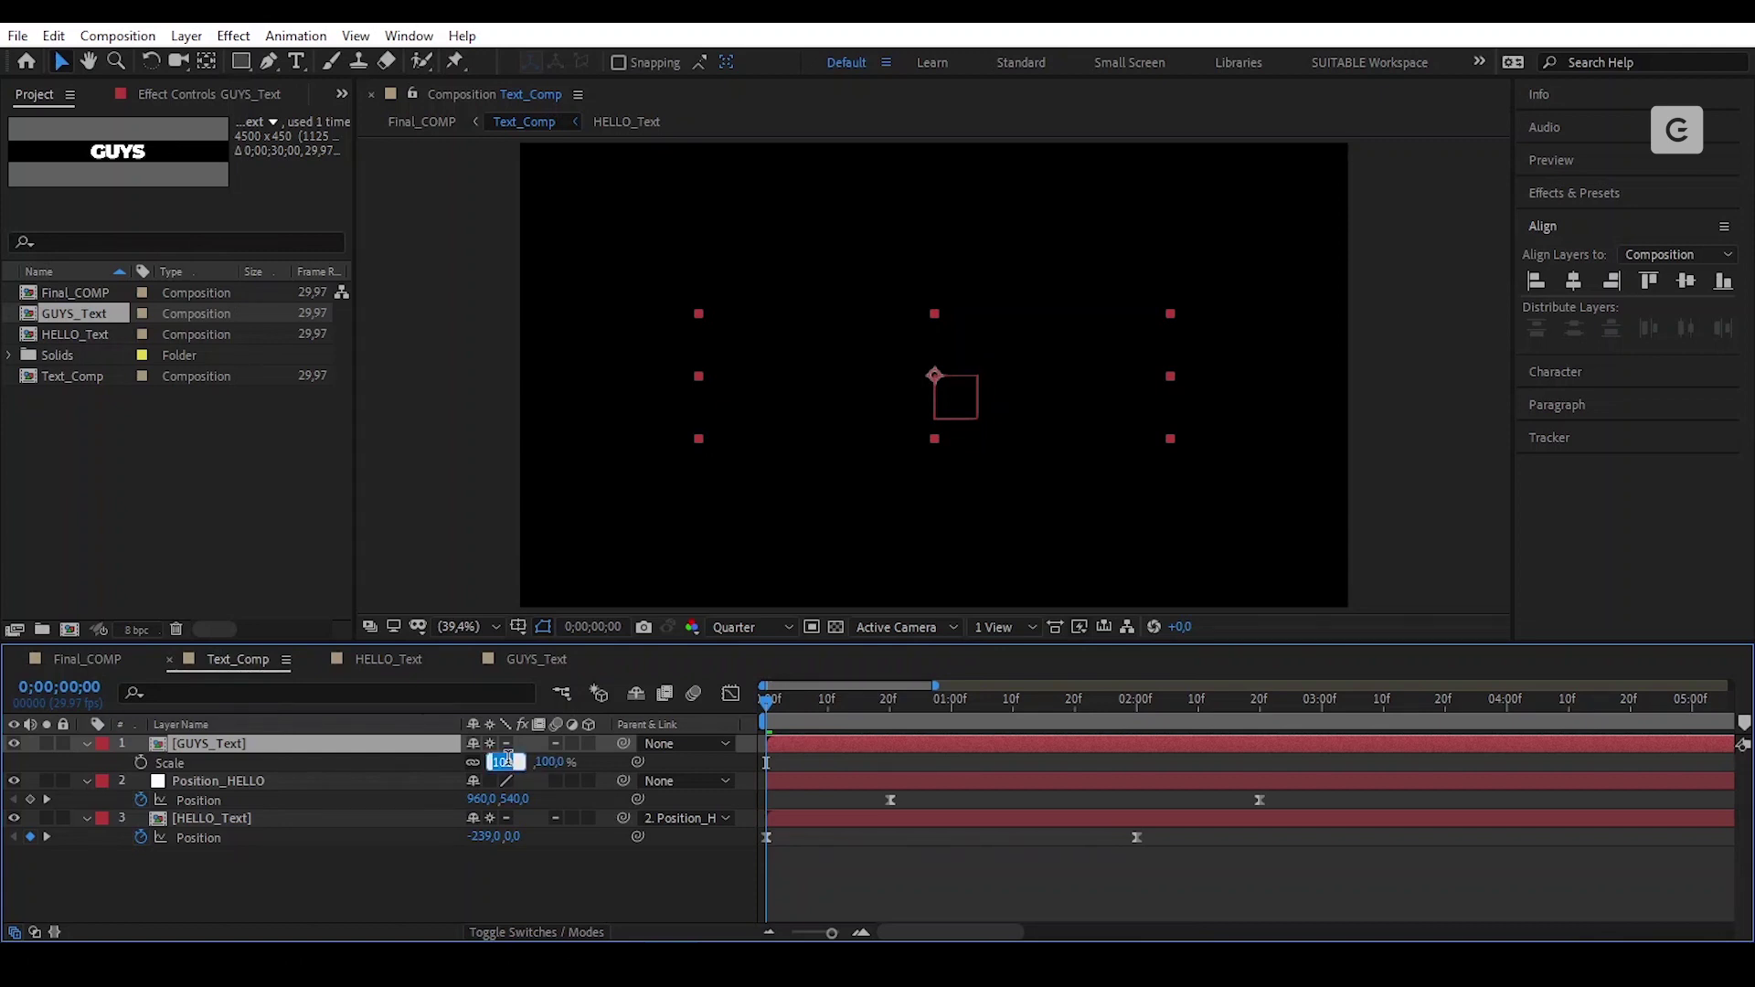
type("35")
key("Return")
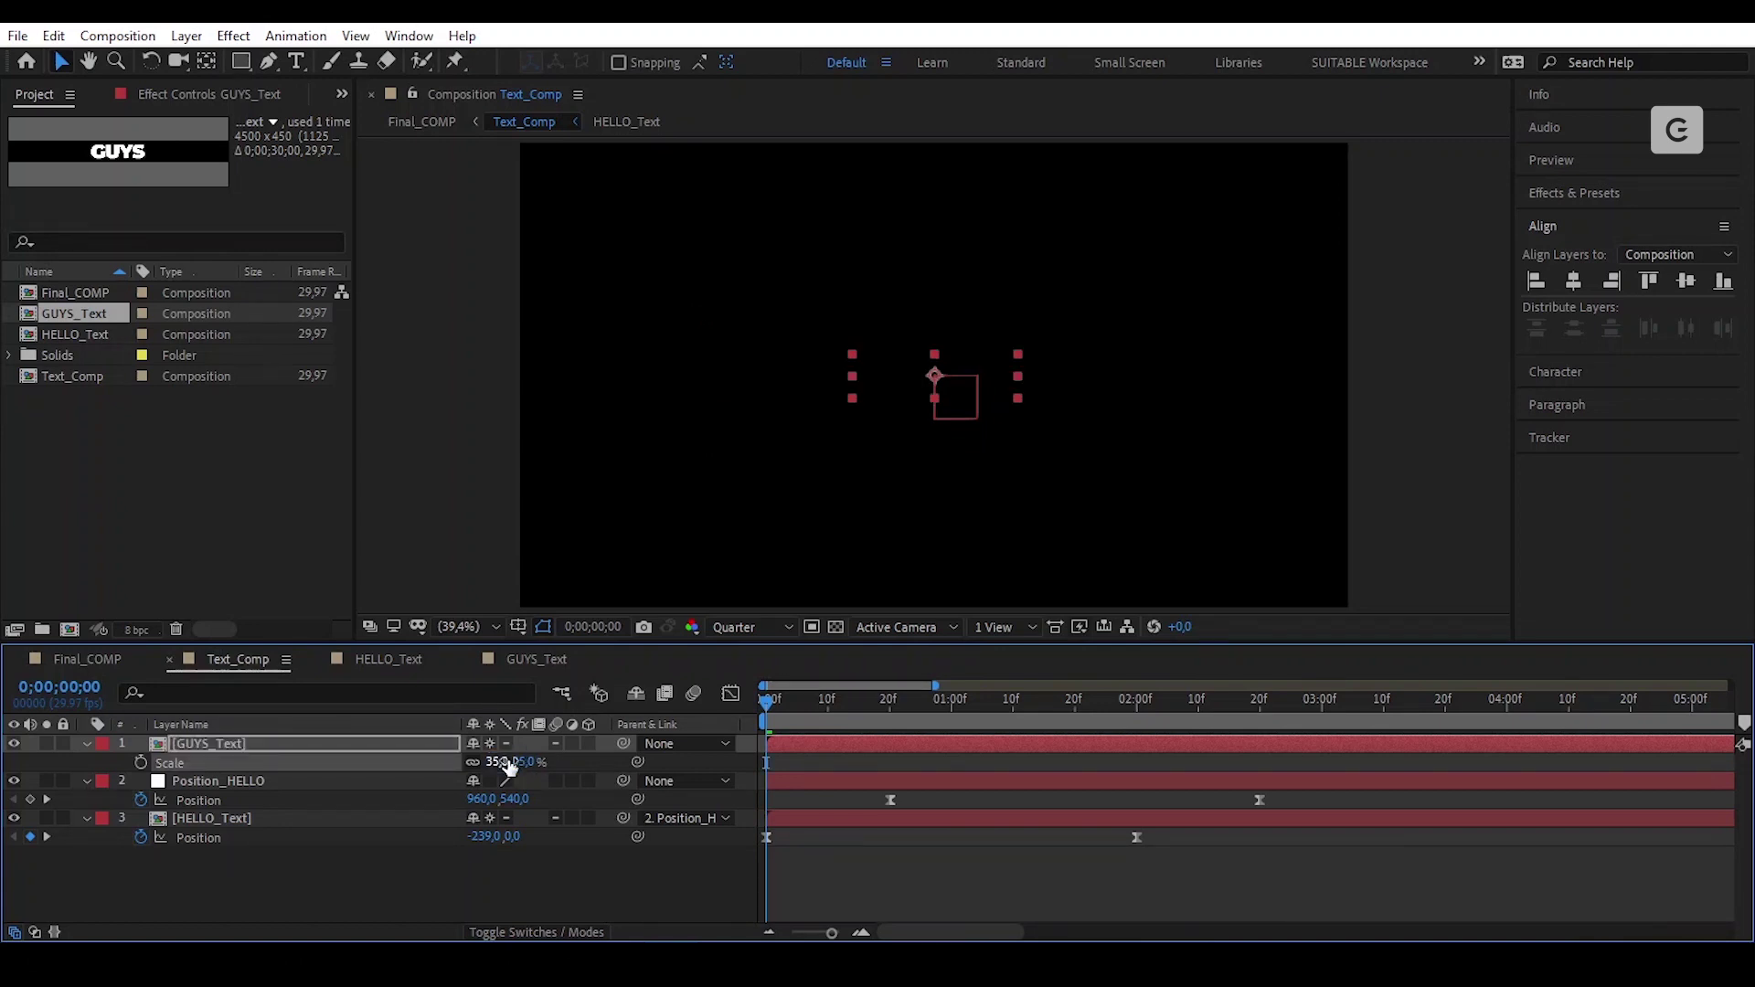
left_click(933, 875)
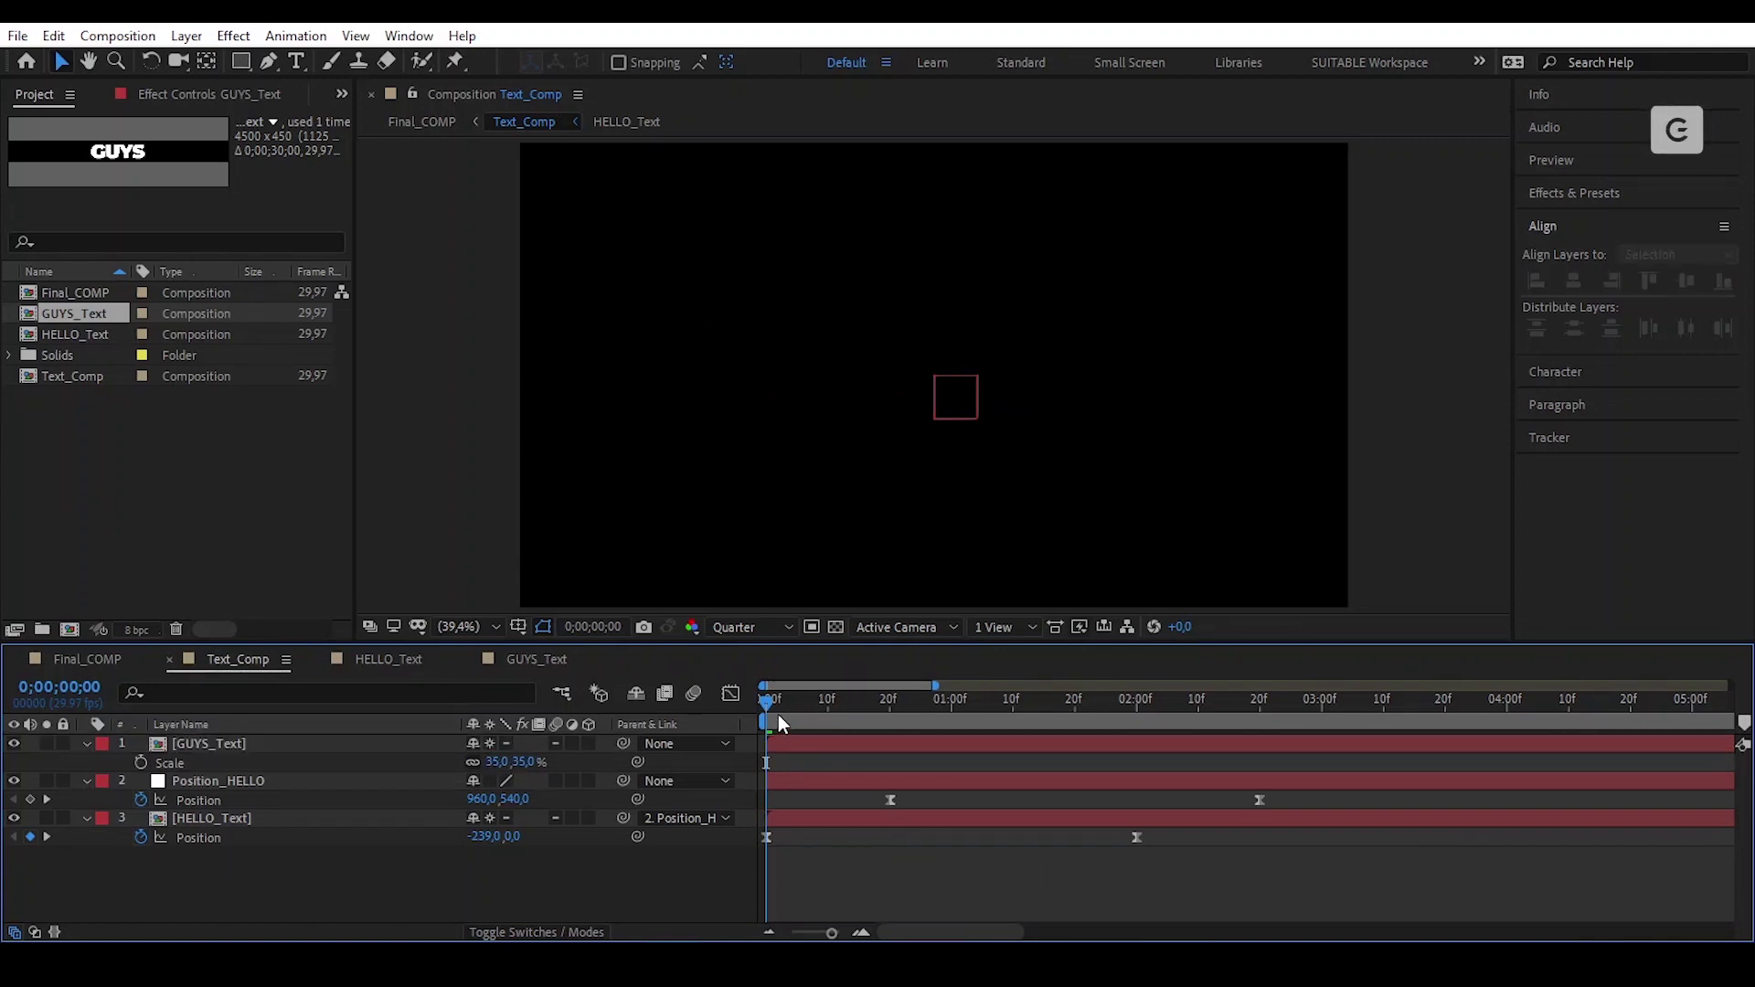
left_click_drag(767, 704, 1306, 752)
Step: Enable keyframing on GUYS_Text's Position and add a keyframe at the start
left_click(1271, 742)
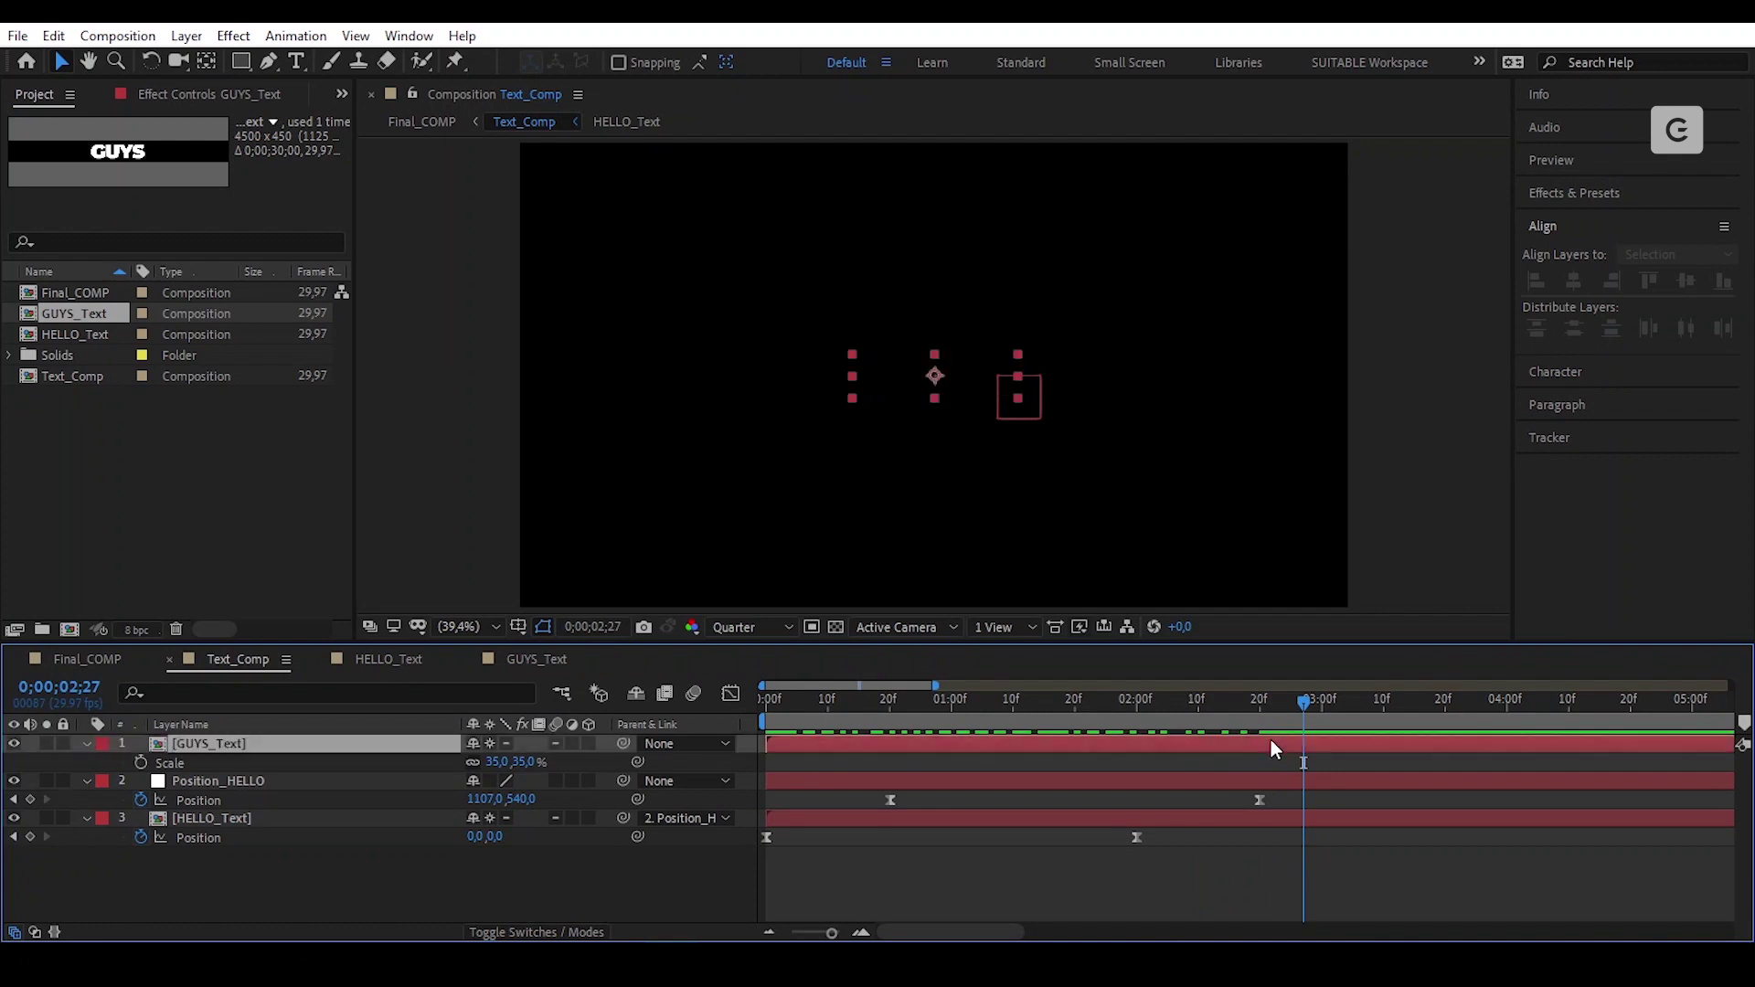
key("p")
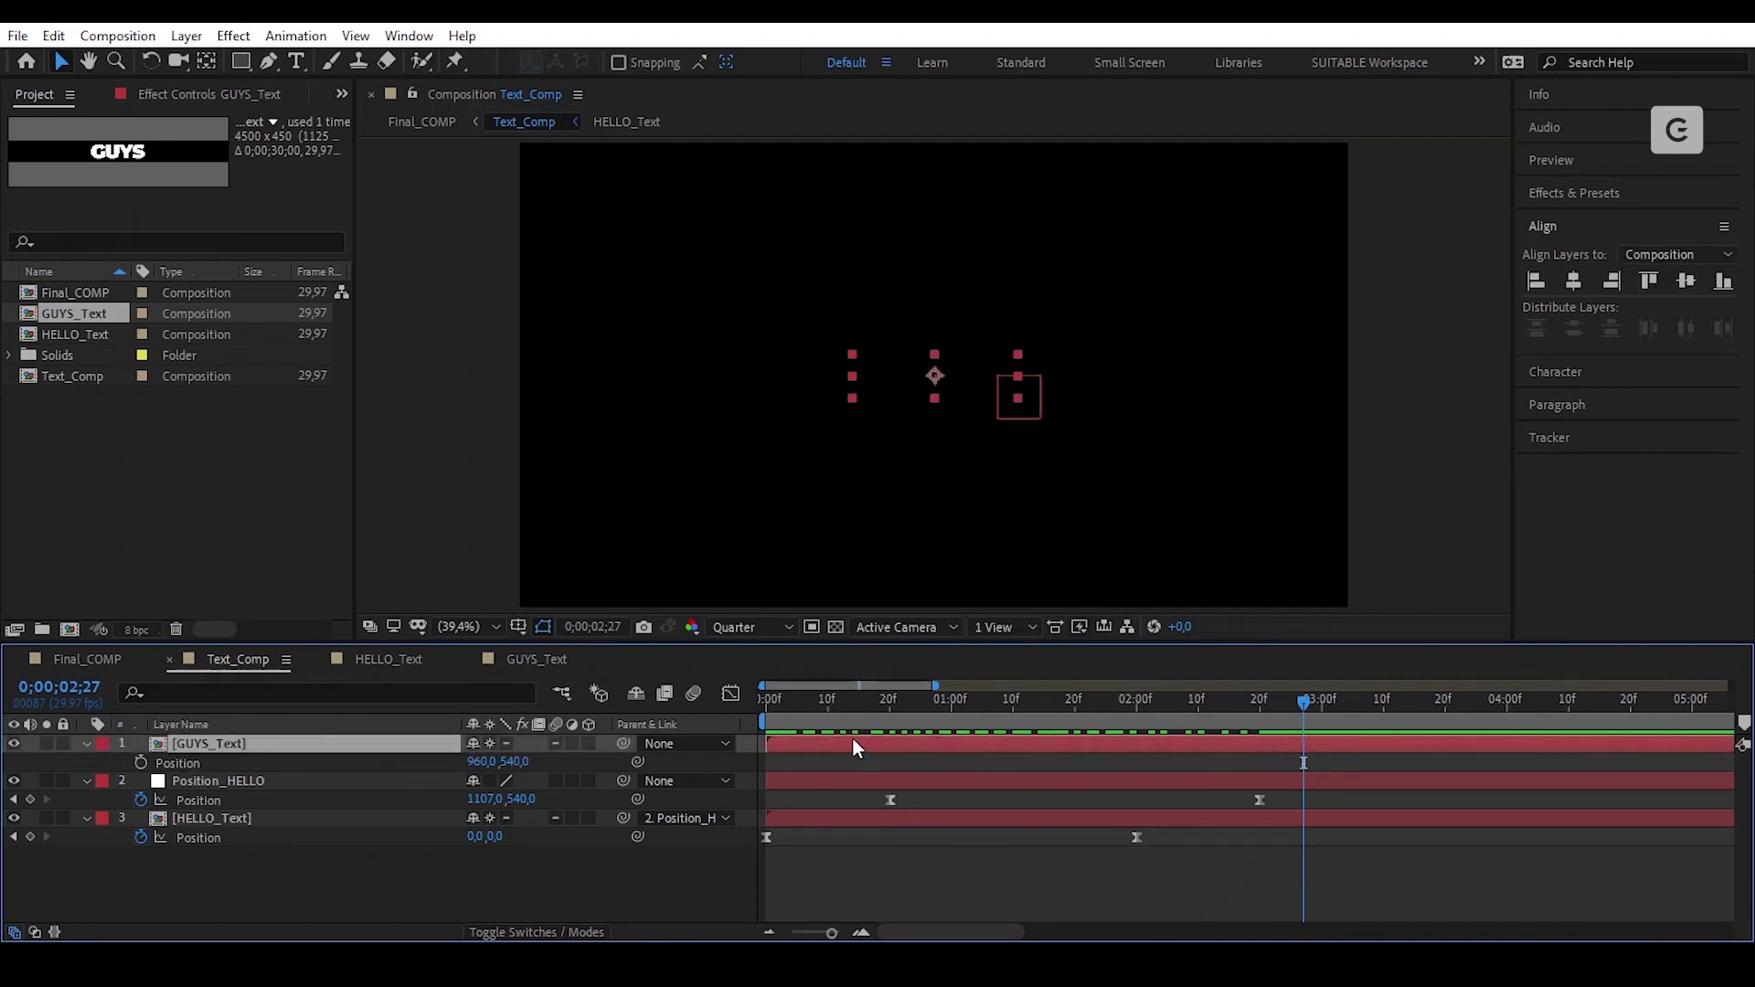
left_click_drag(902, 711, 890, 764)
left_click(141, 763)
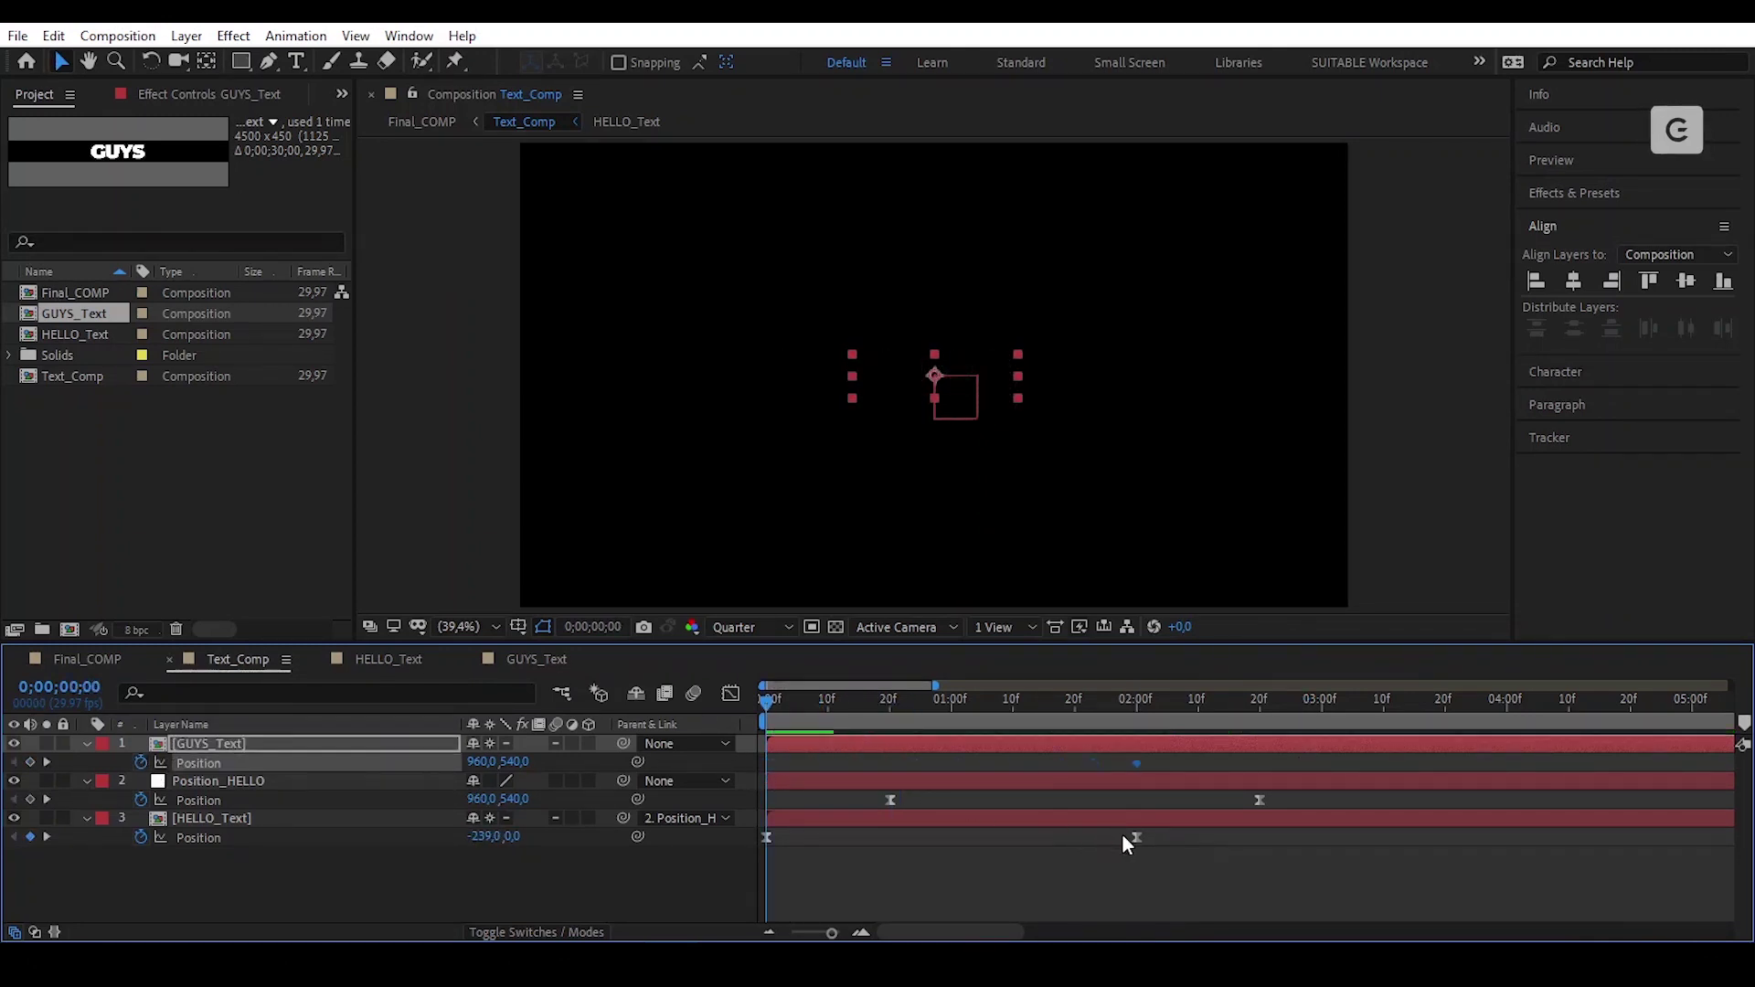
left_click(32, 762)
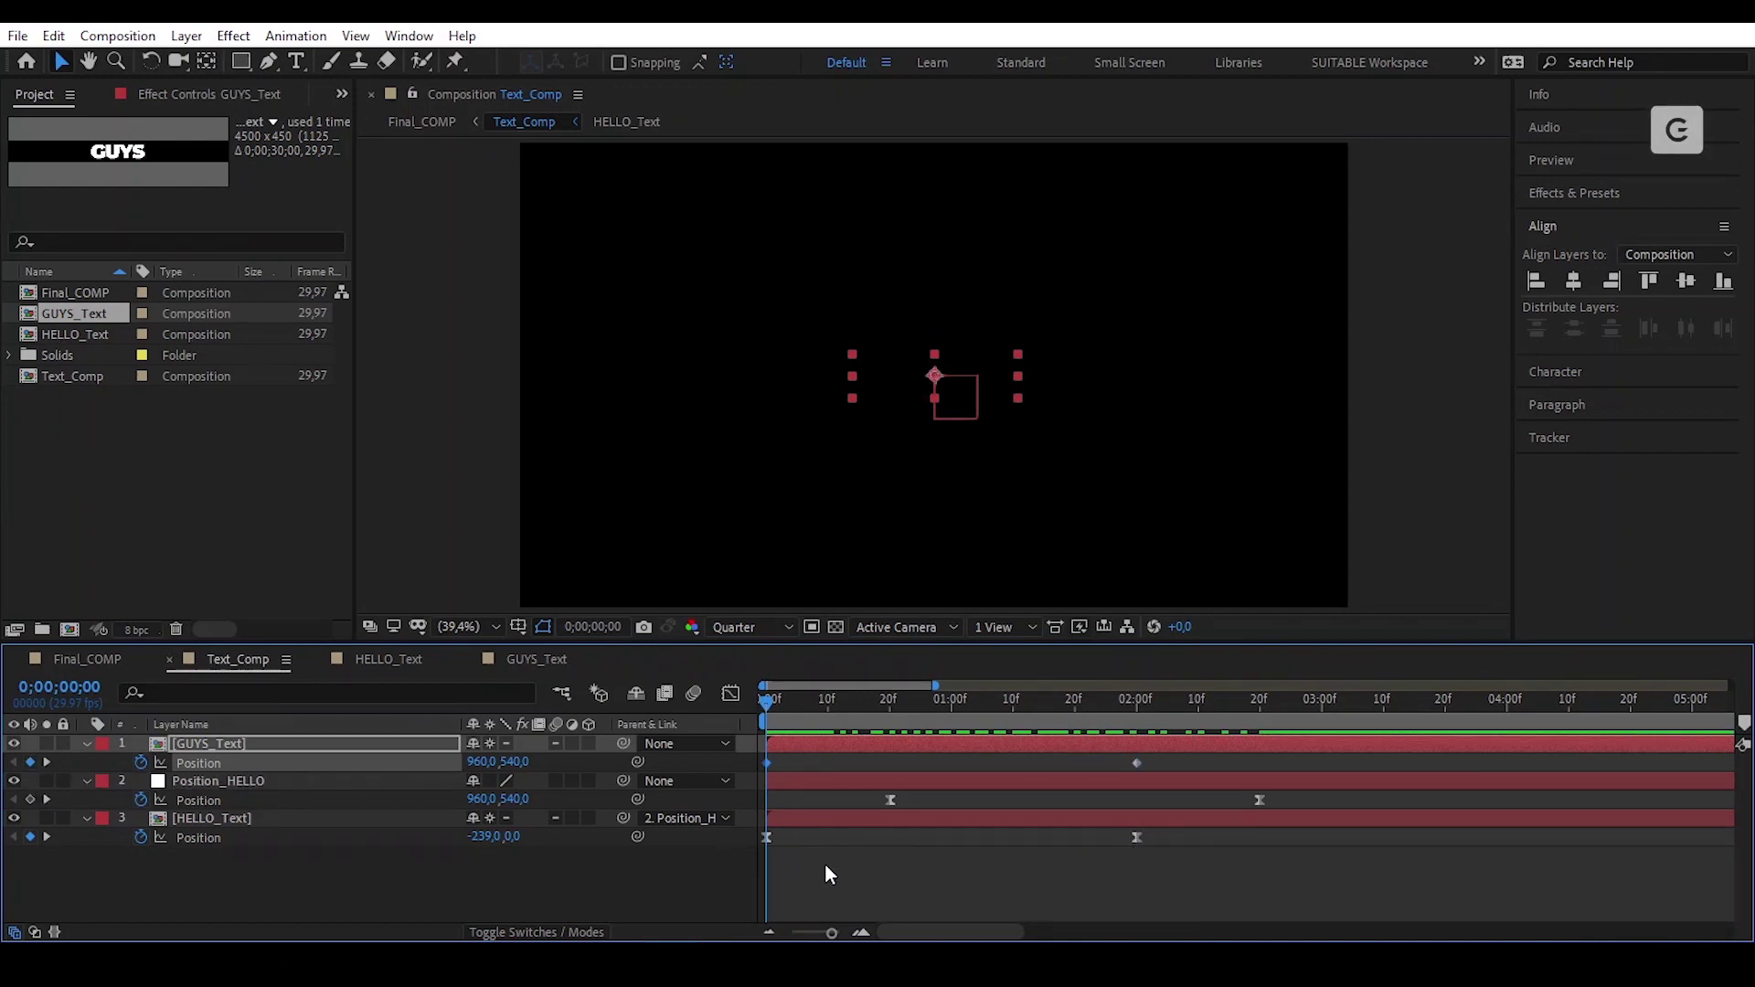
Step: Drag GUYS_Text's starting X position left to about 701, ending centred at 960 at two seconds
left_click(962, 882)
left_click_drag(483, 772, 310, 777)
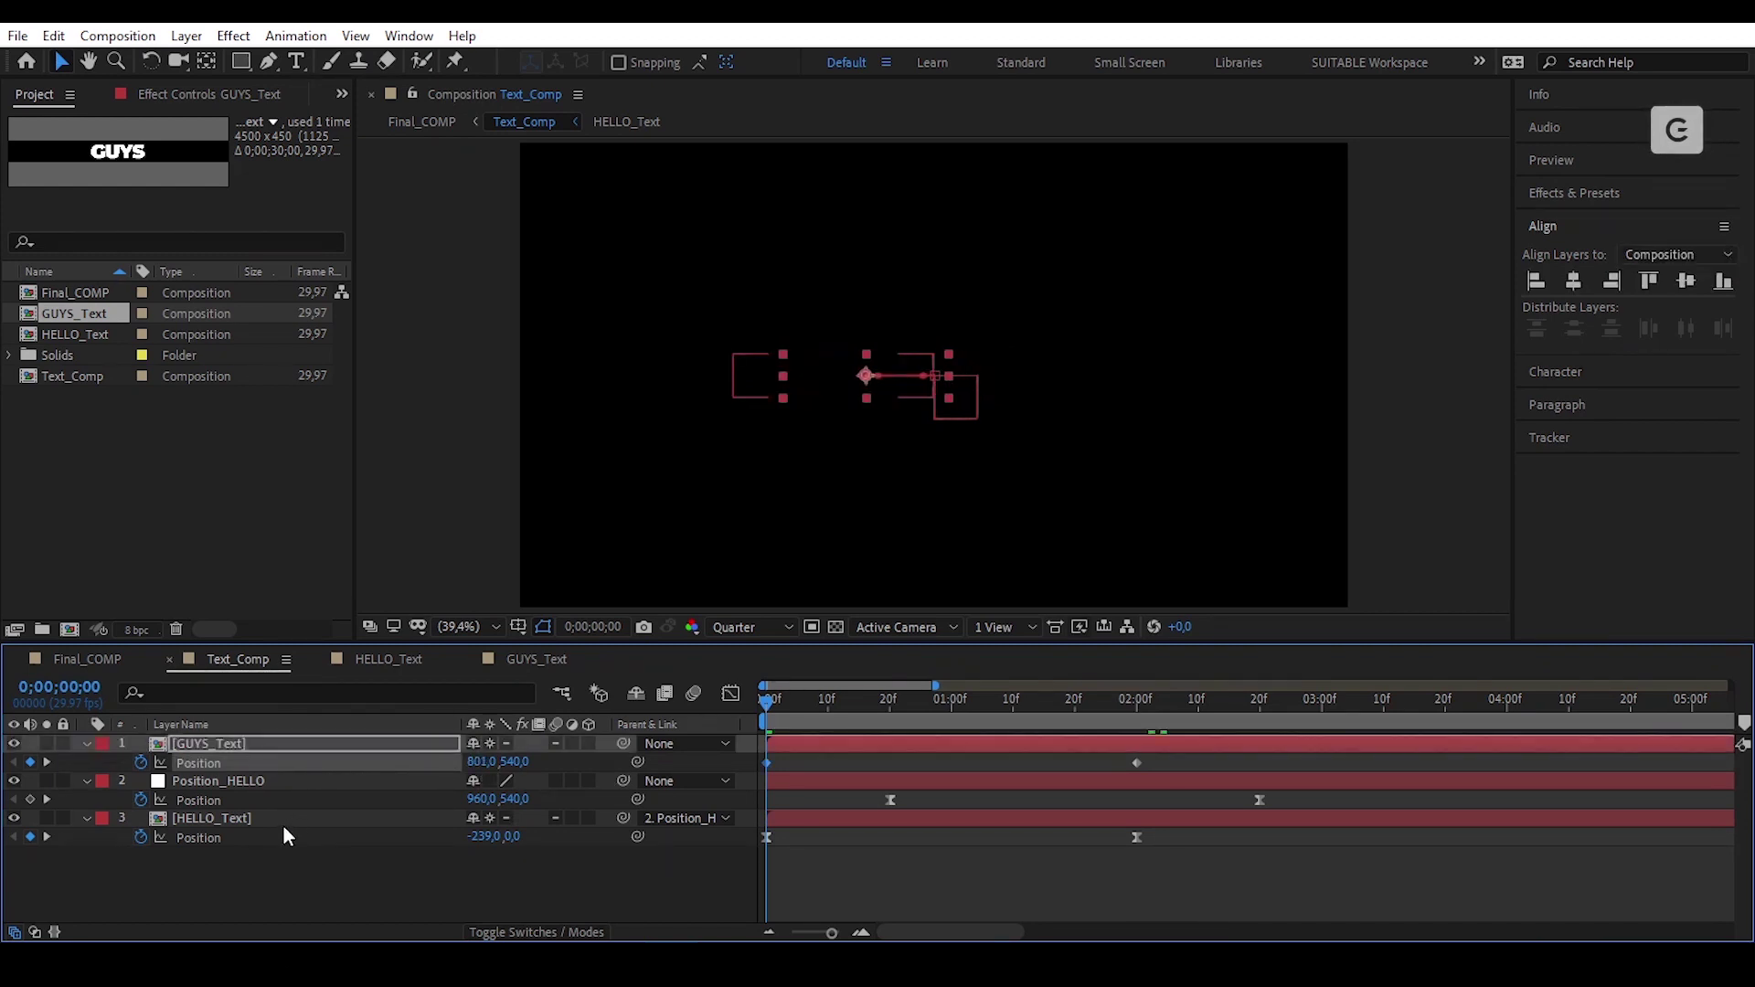
left_click_drag(474, 764, 320, 840)
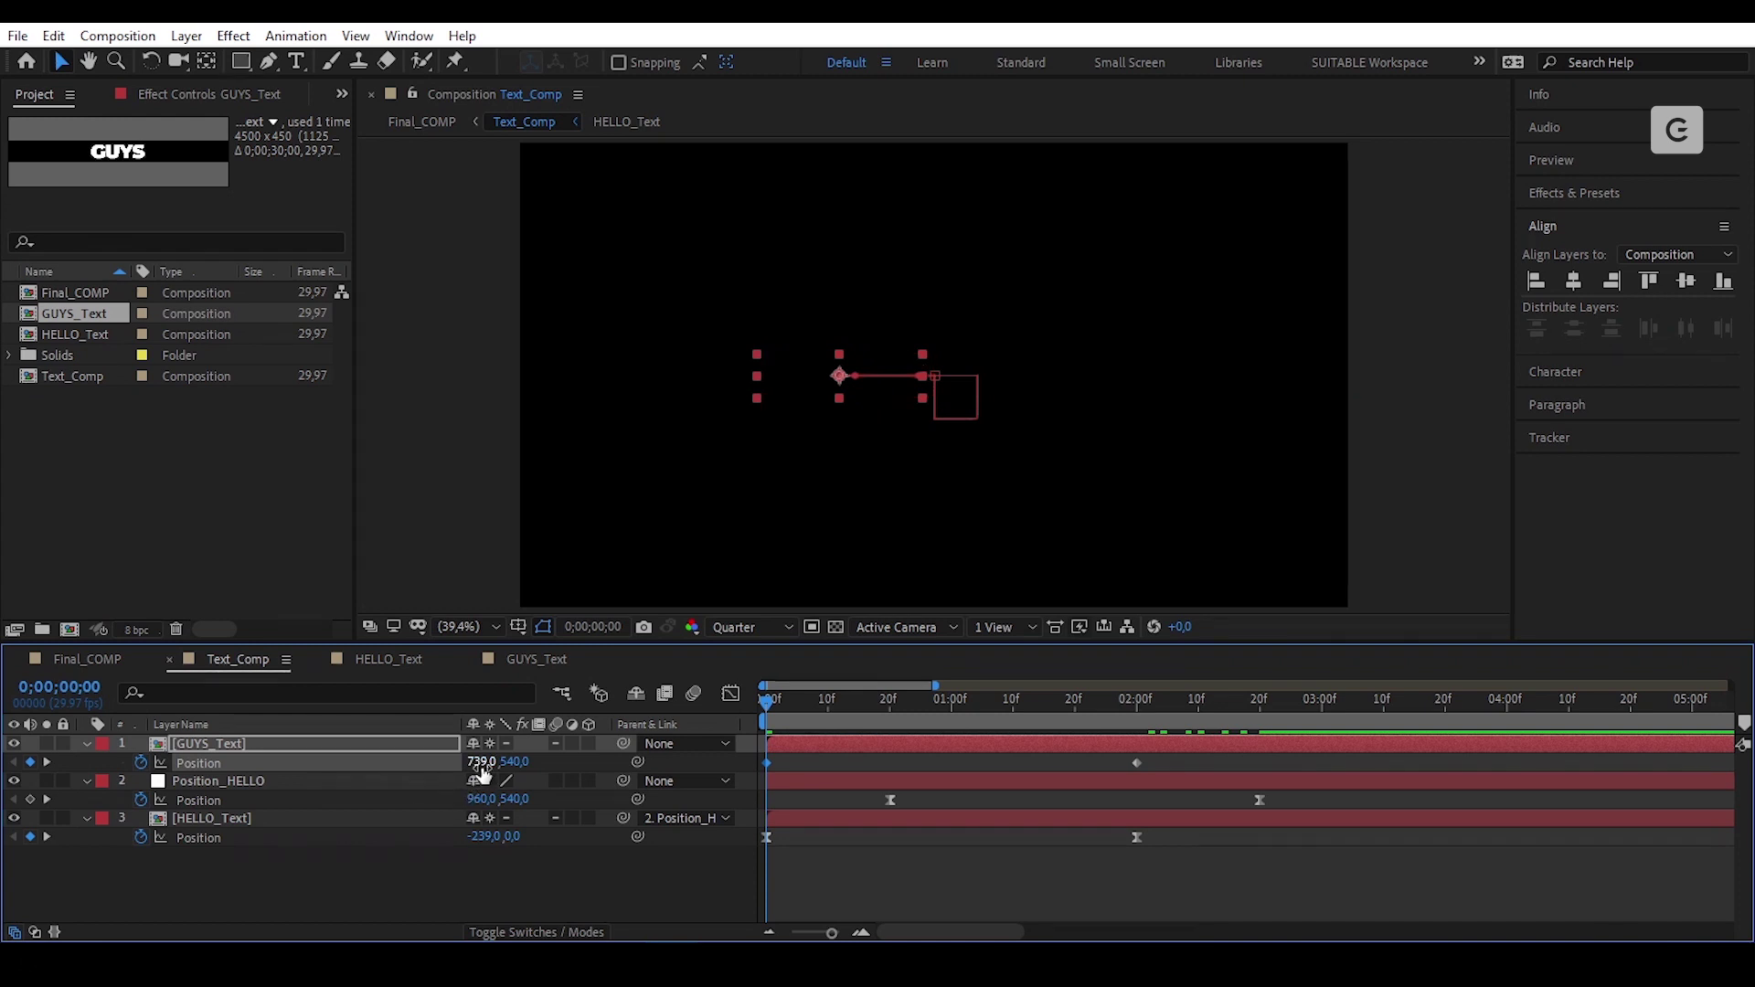
left_click_drag(480, 762, 362, 826)
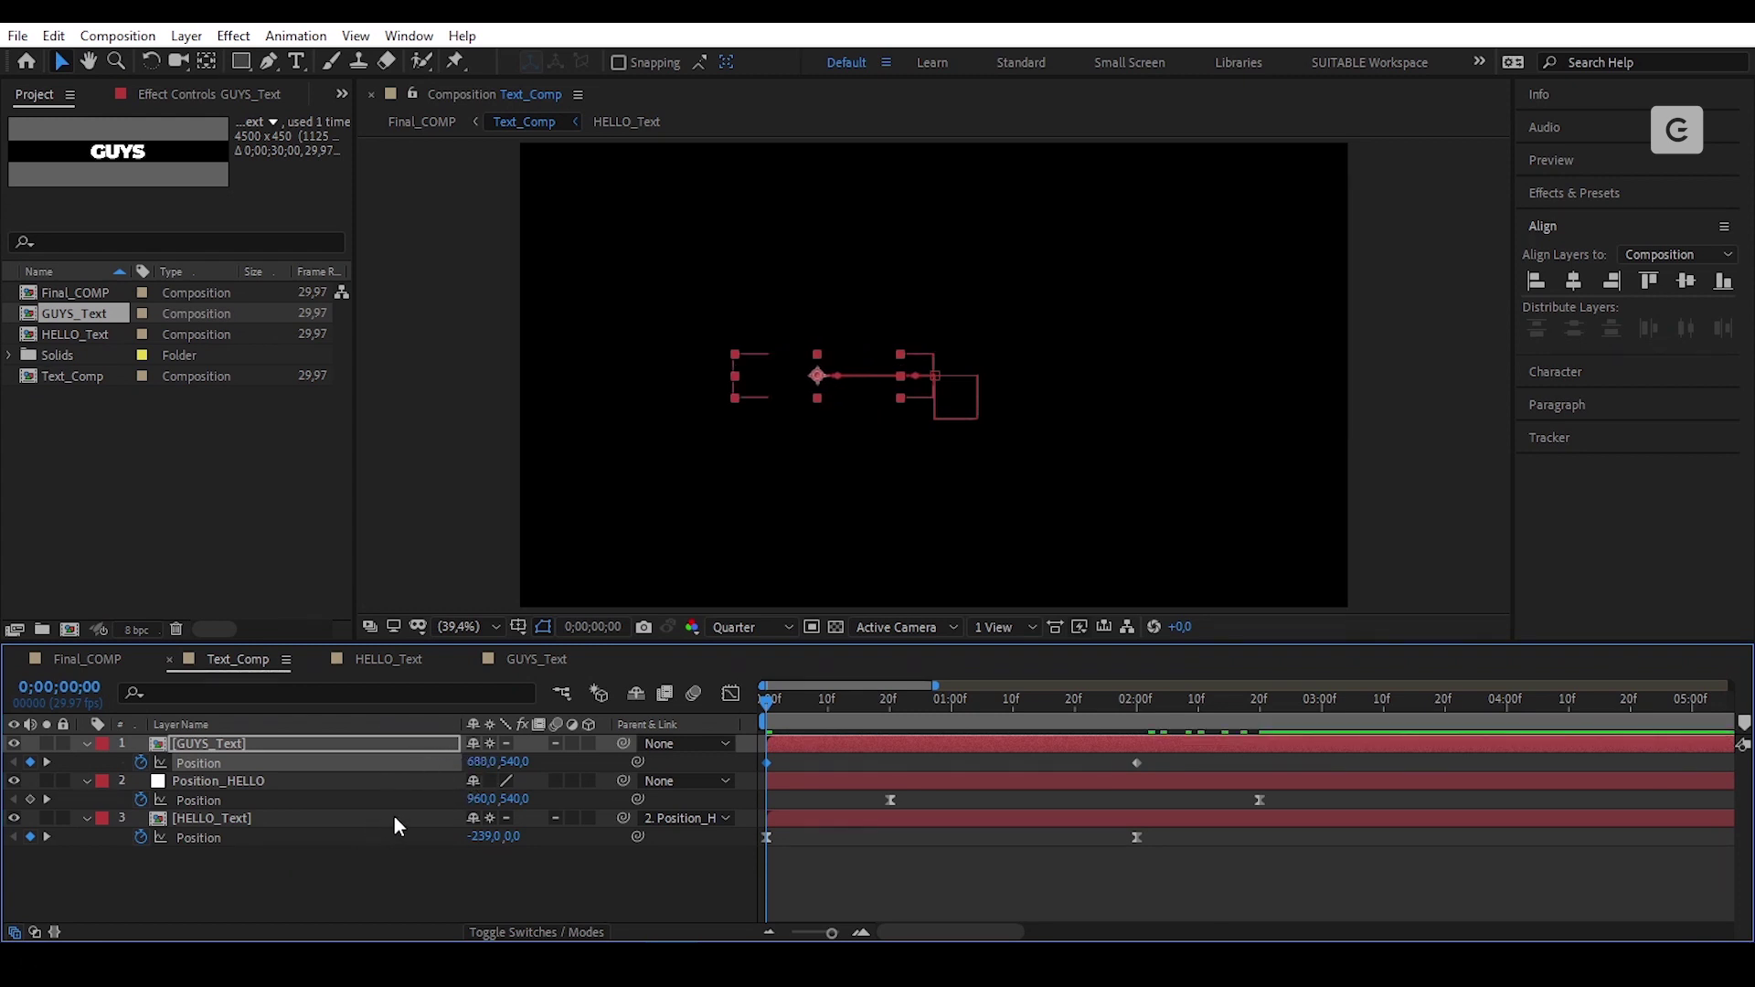
left_click_drag(485, 762, 495, 761)
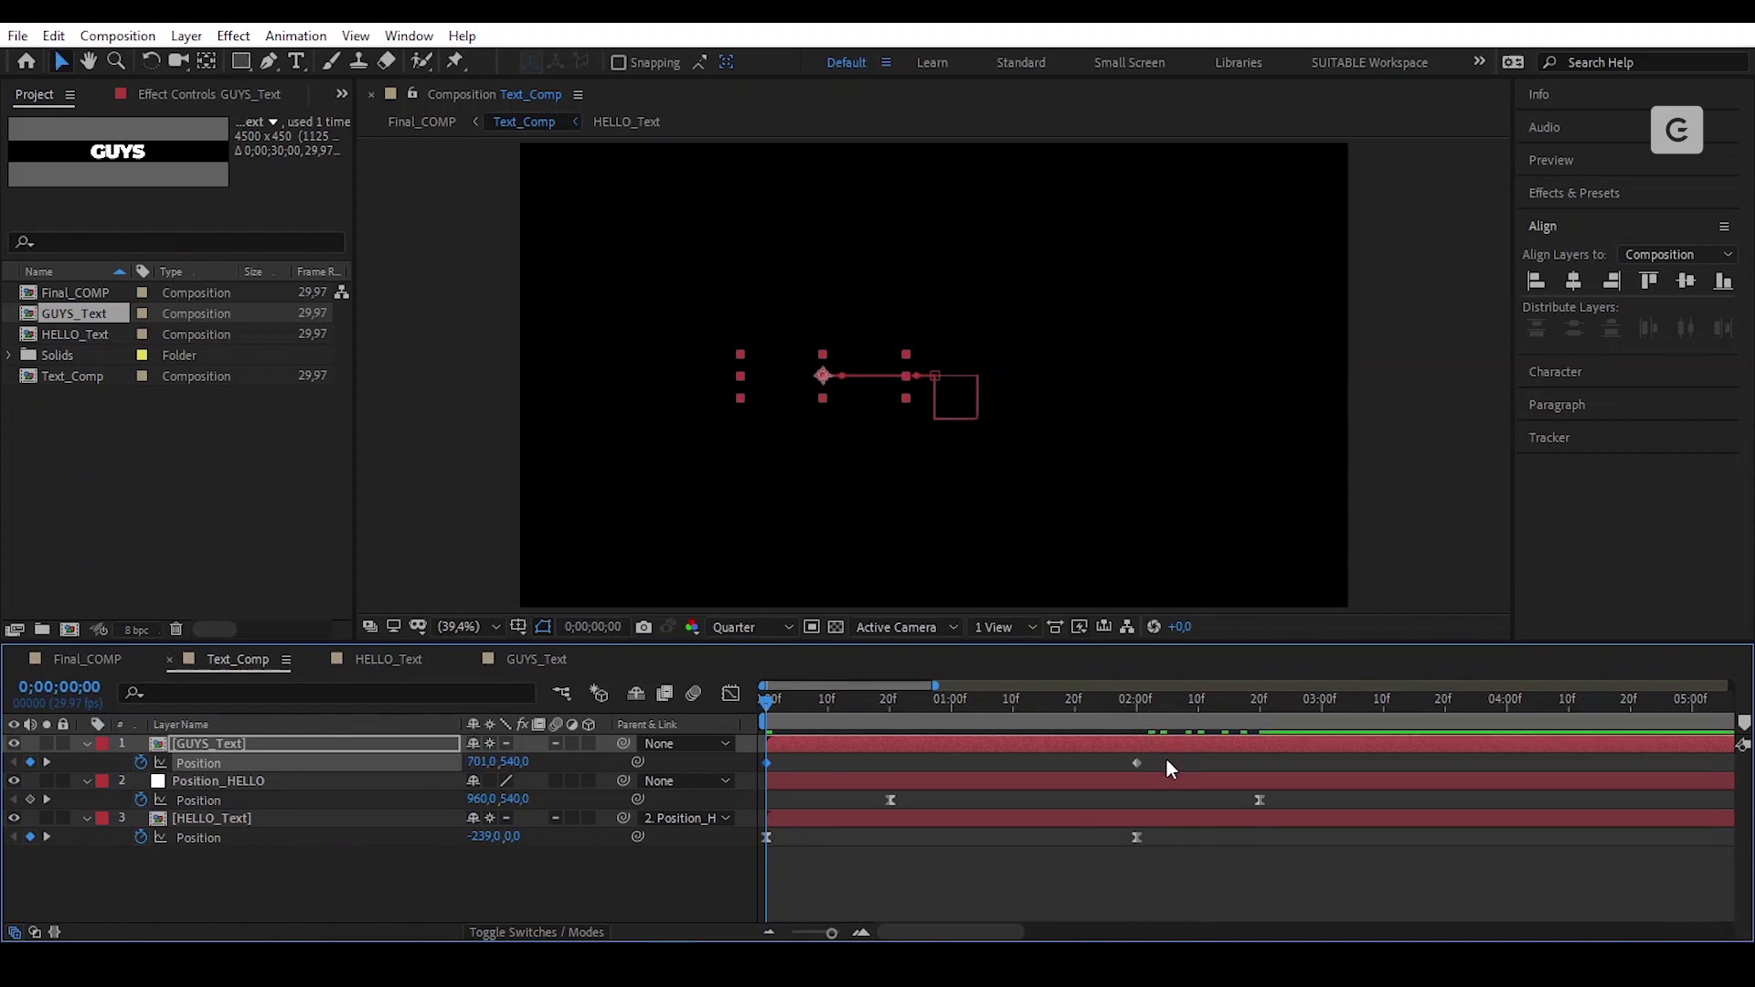
left_click_drag(1159, 759, 1093, 775)
Step: Apply Easy Ease to GUYS_Text's Position keyframes and scrub to check the motion
right_click(1136, 762)
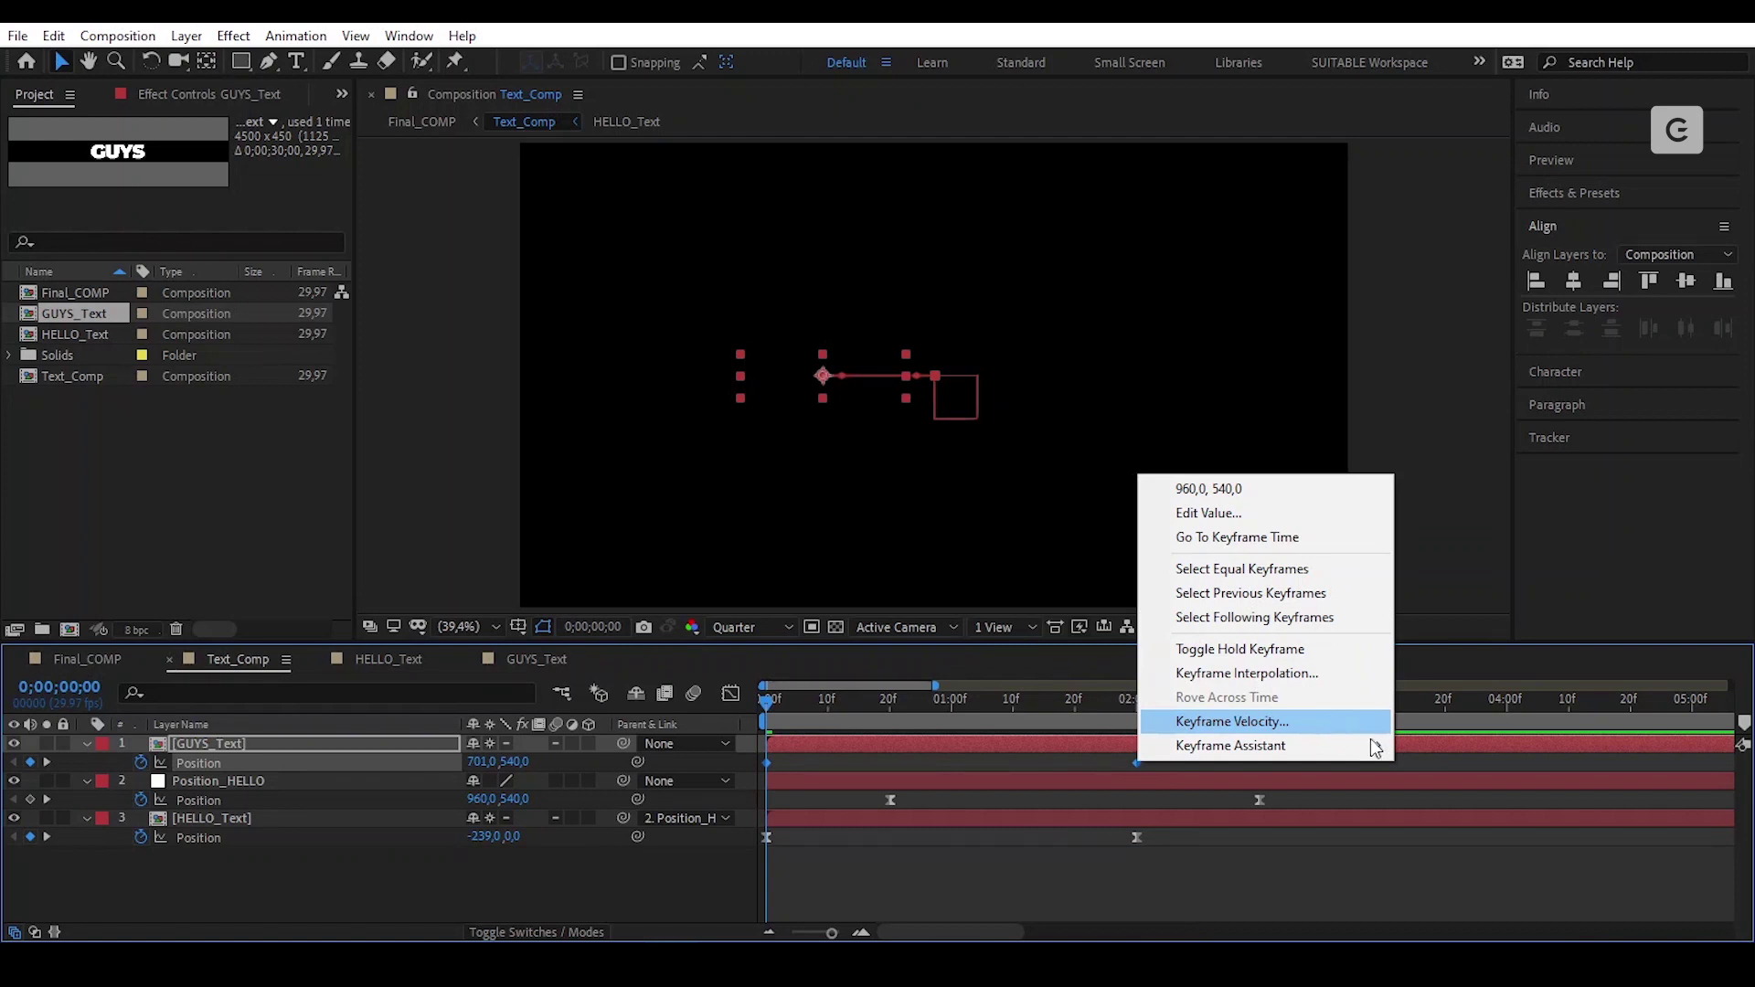
mouse_move(1375, 742)
left_click(1522, 812)
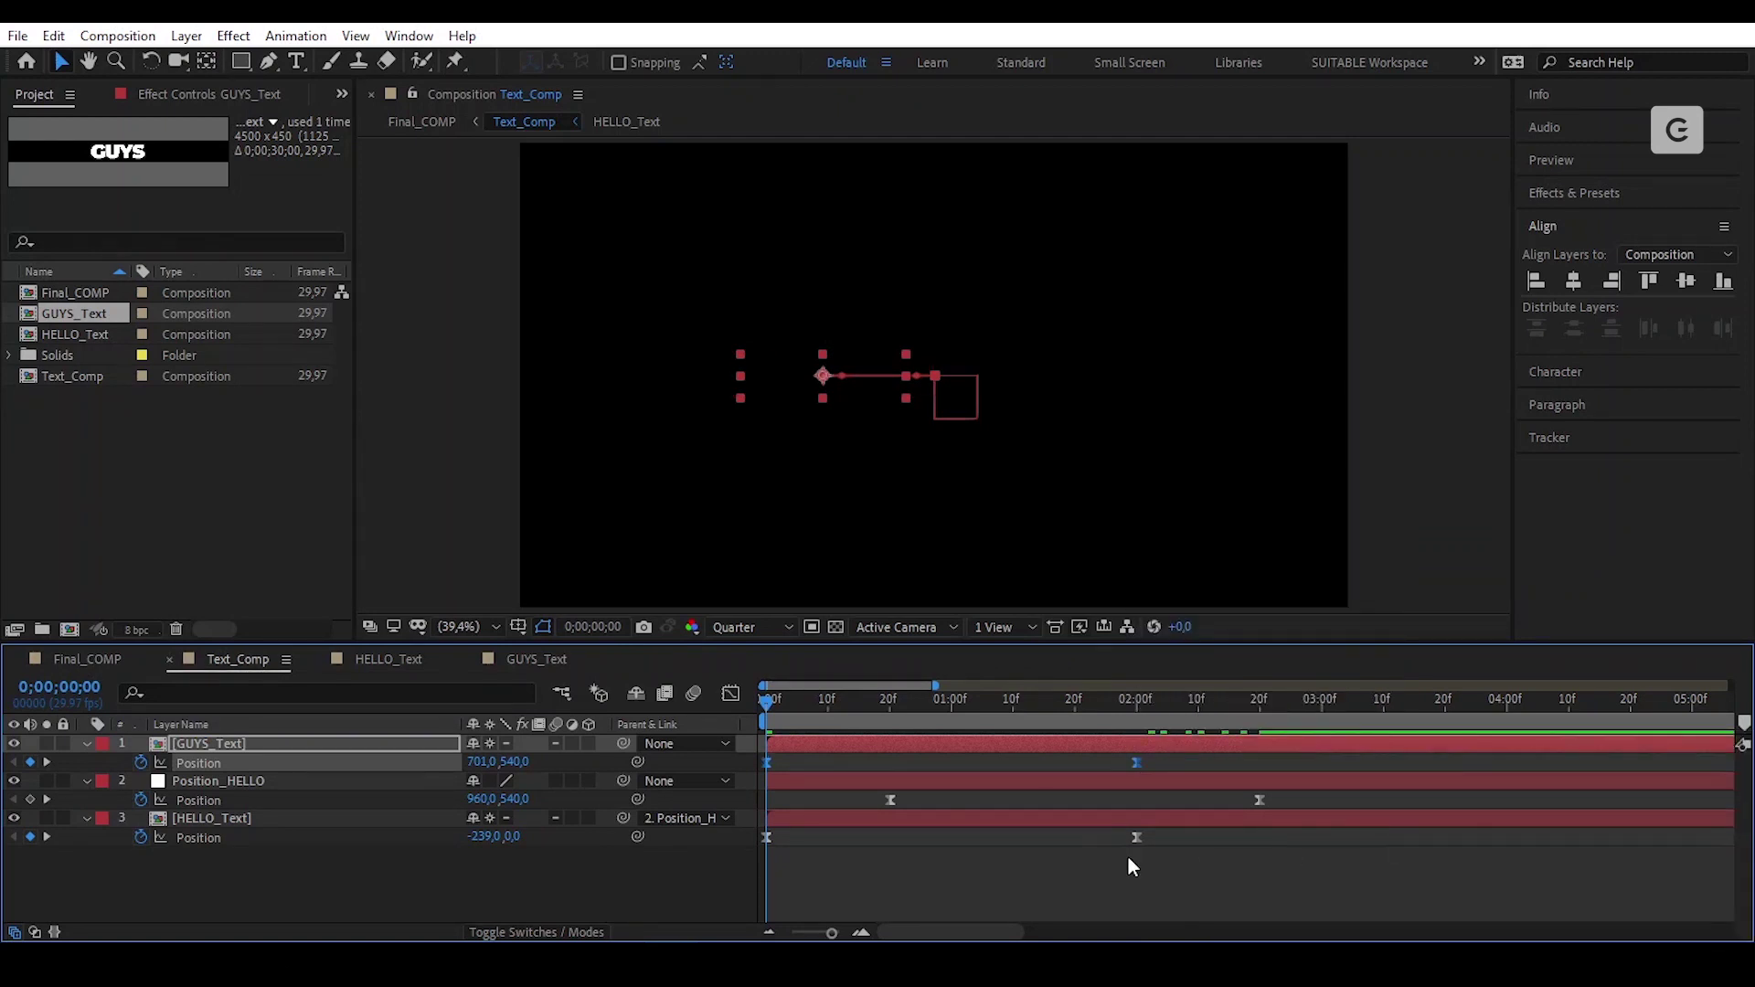
left_click(938, 868)
left_click_drag(765, 700, 864, 750)
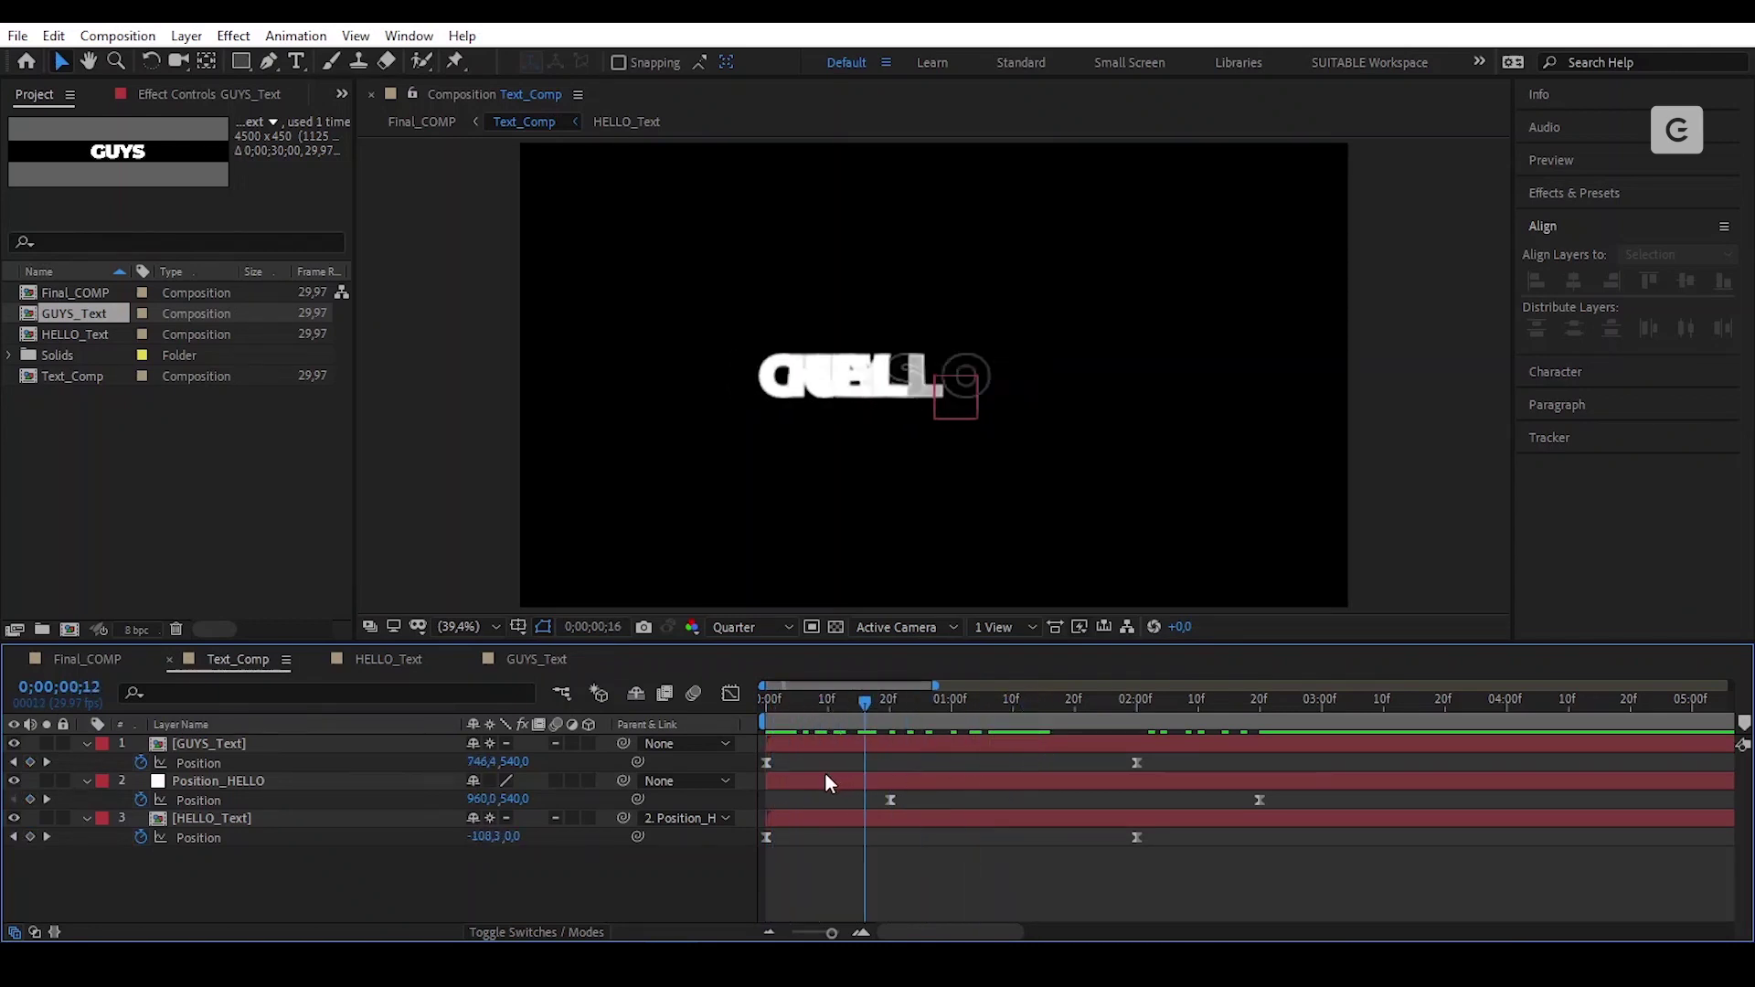
key("Home")
Step: Lengthen the ease into the two-second keyframe in the speed graph
left_click(1136, 762)
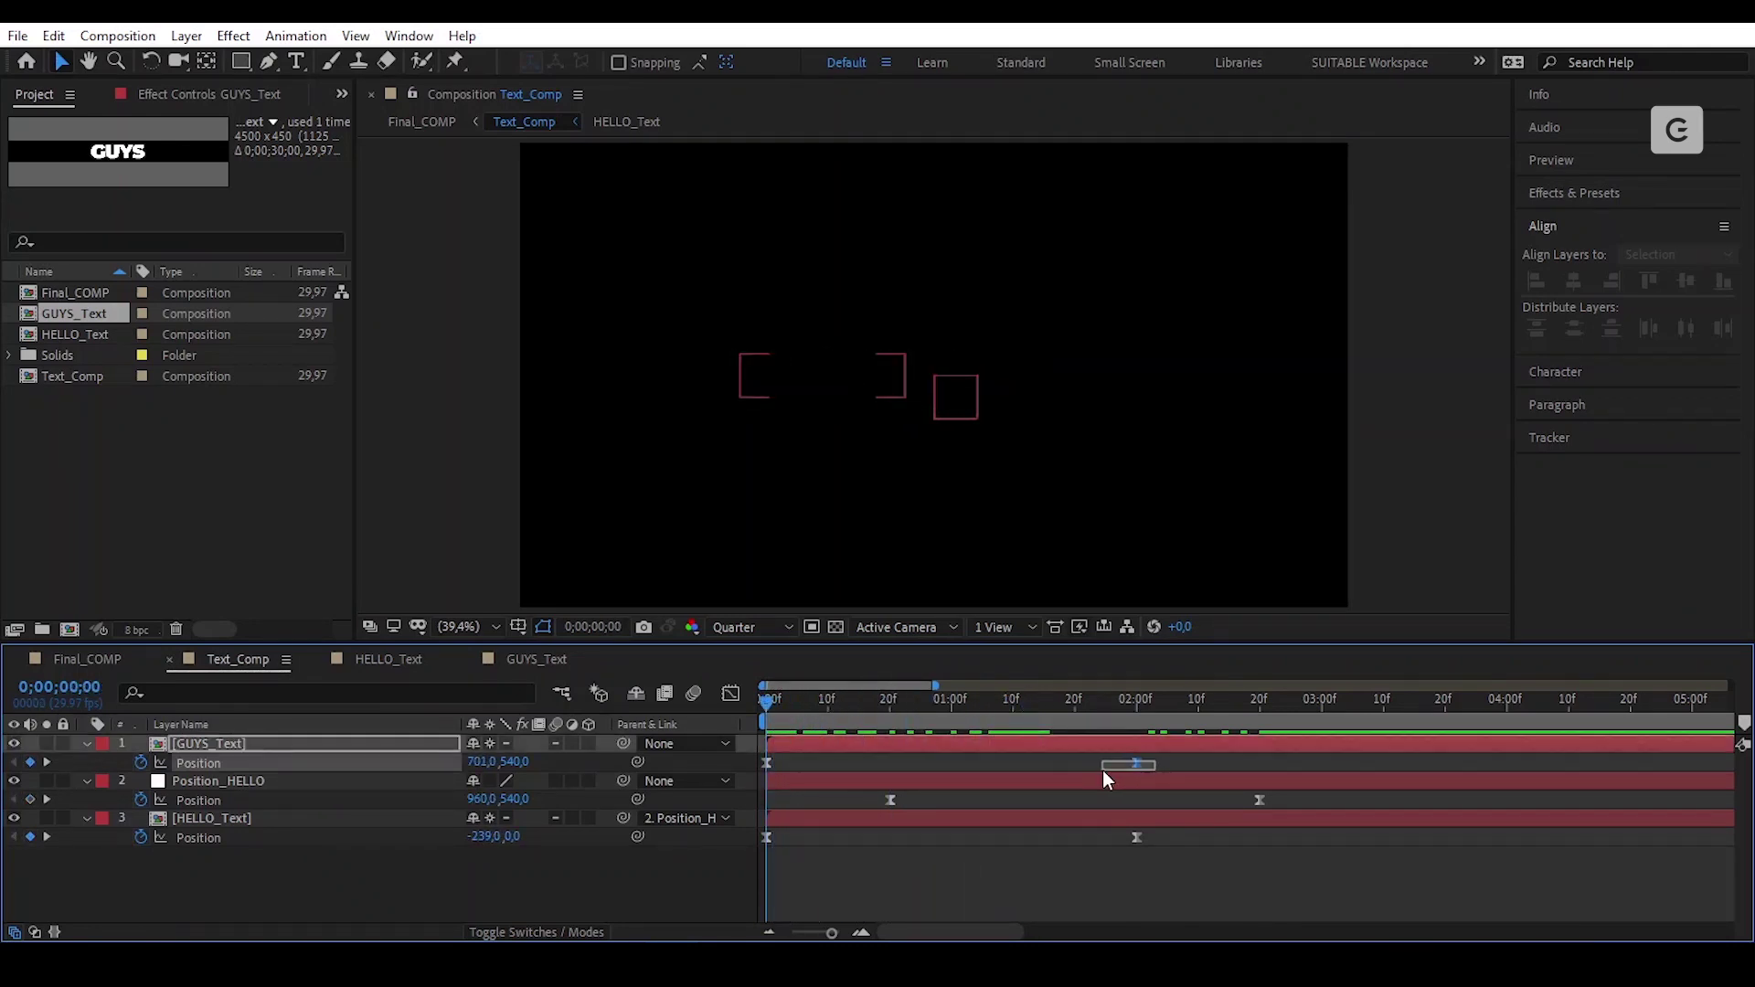
left_click(730, 693)
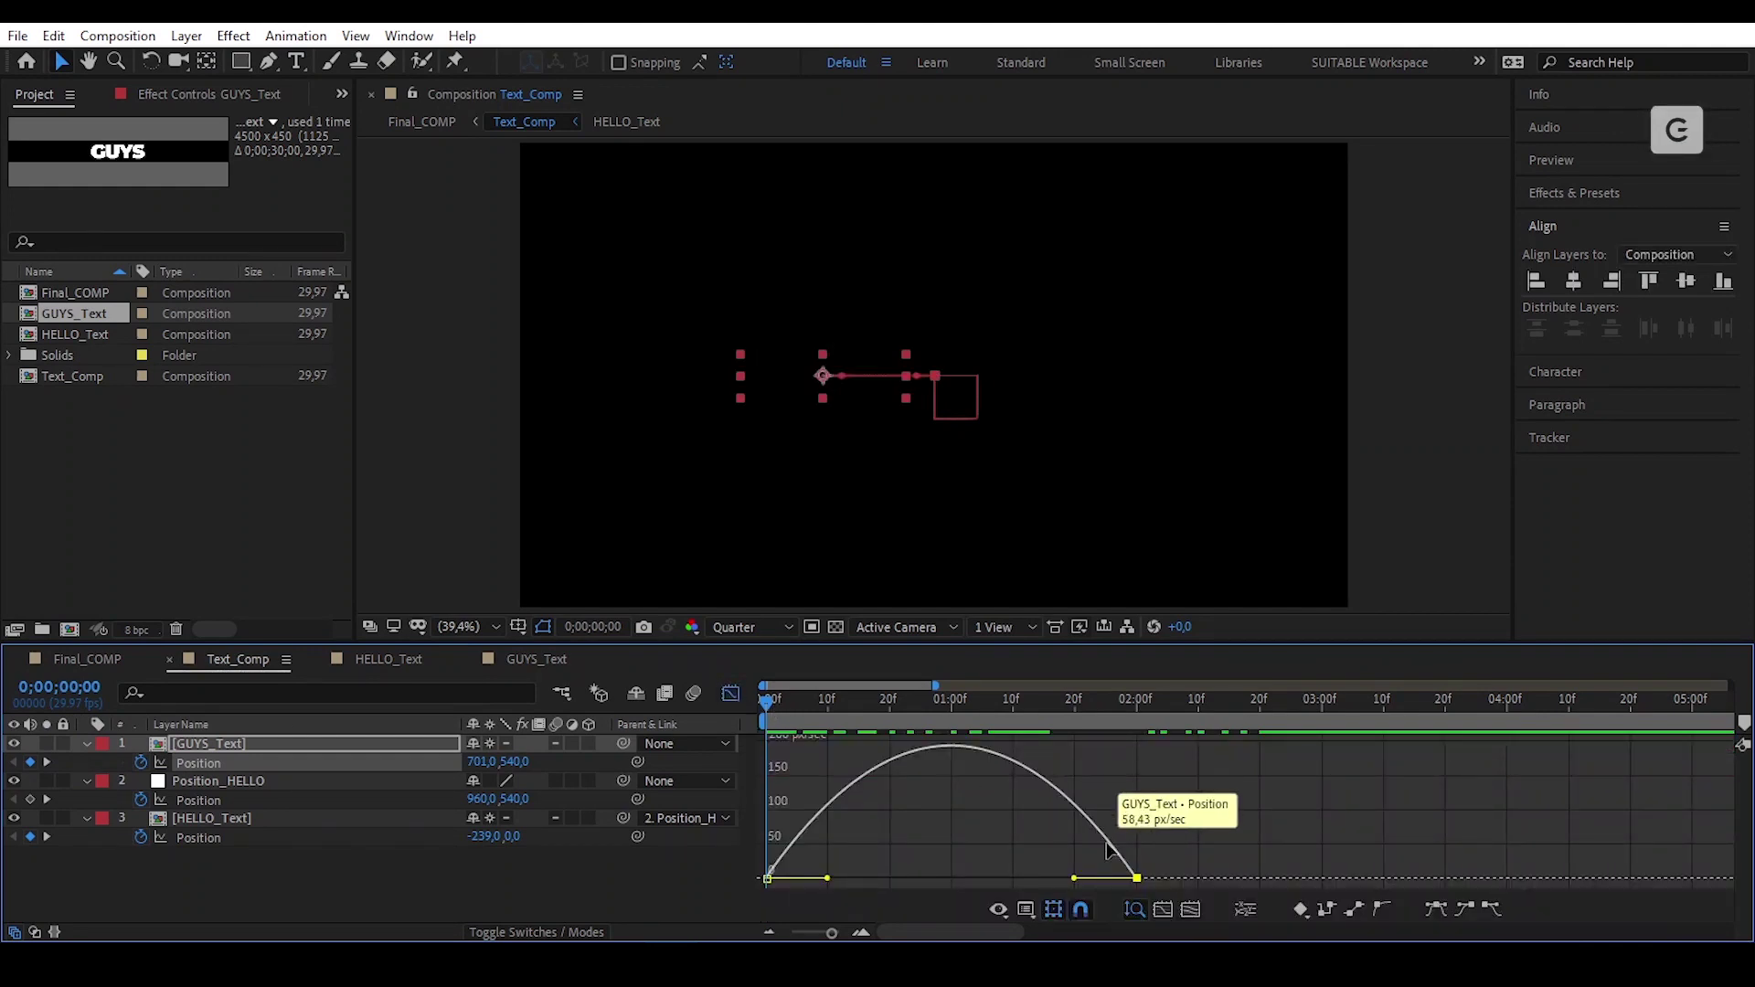
left_click_drag(1108, 880, 925, 876)
left_click(730, 692)
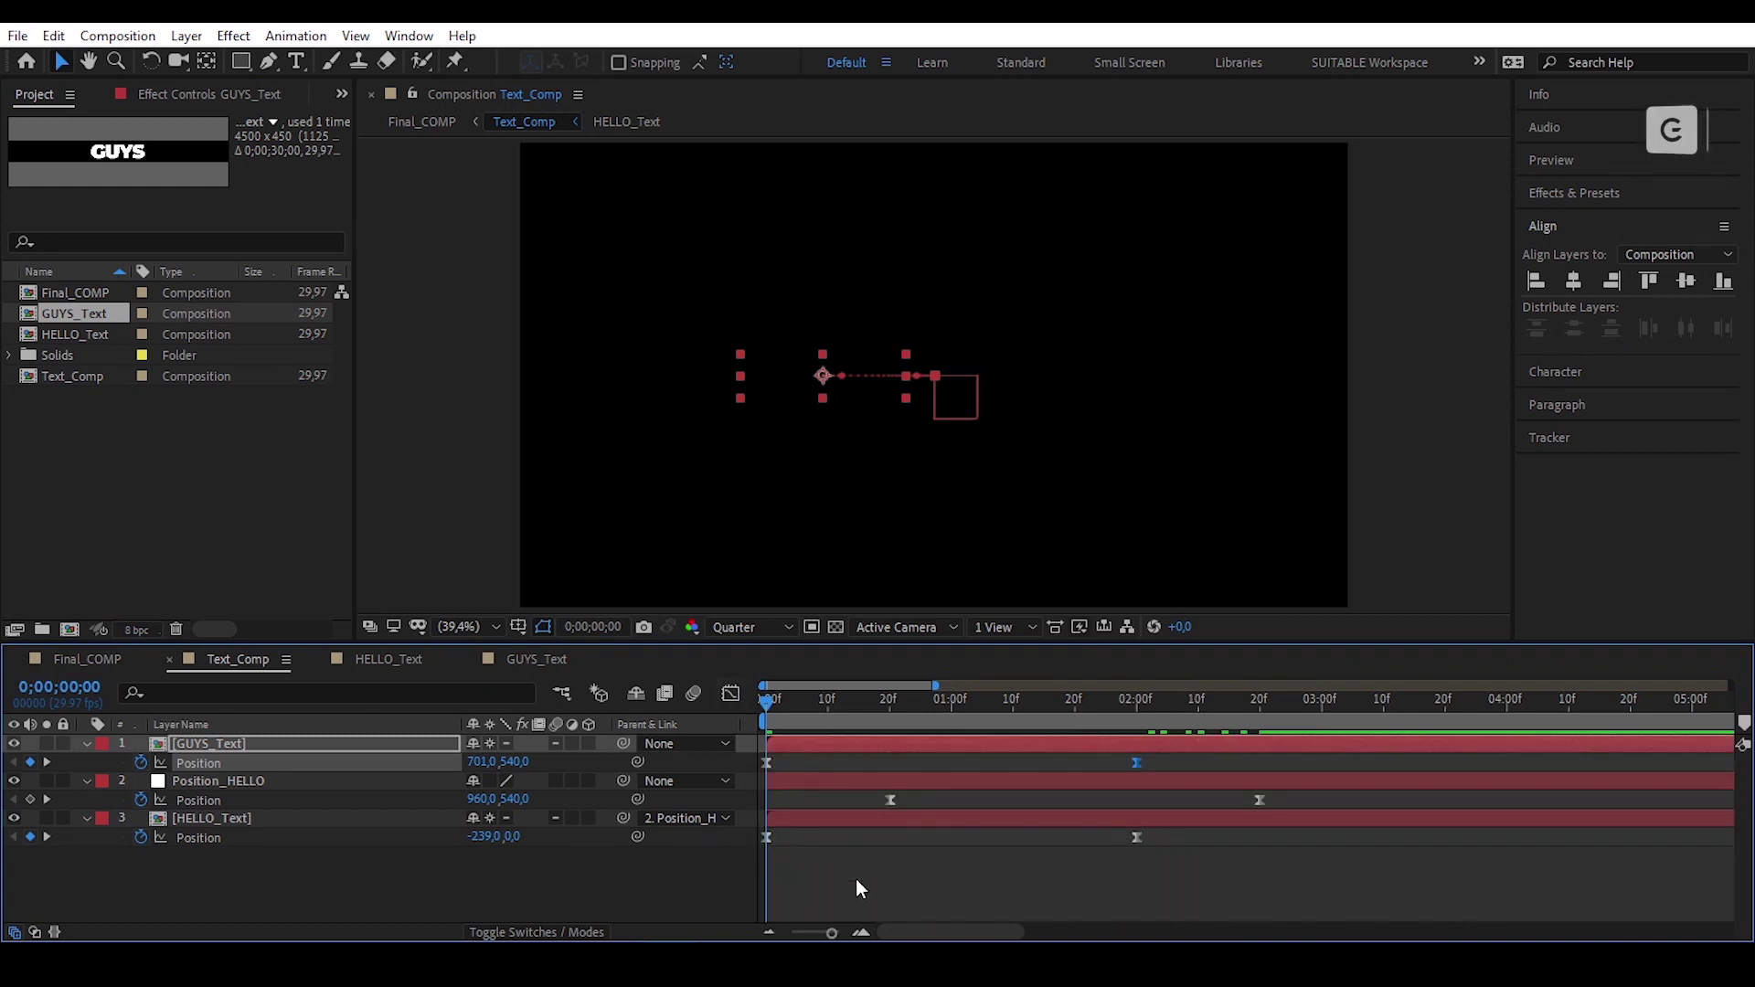
Step: Slide the GUYS_Text layer bar so it starts at two seconds
left_click(857, 882)
left_click_drag(768, 700, 1129, 770)
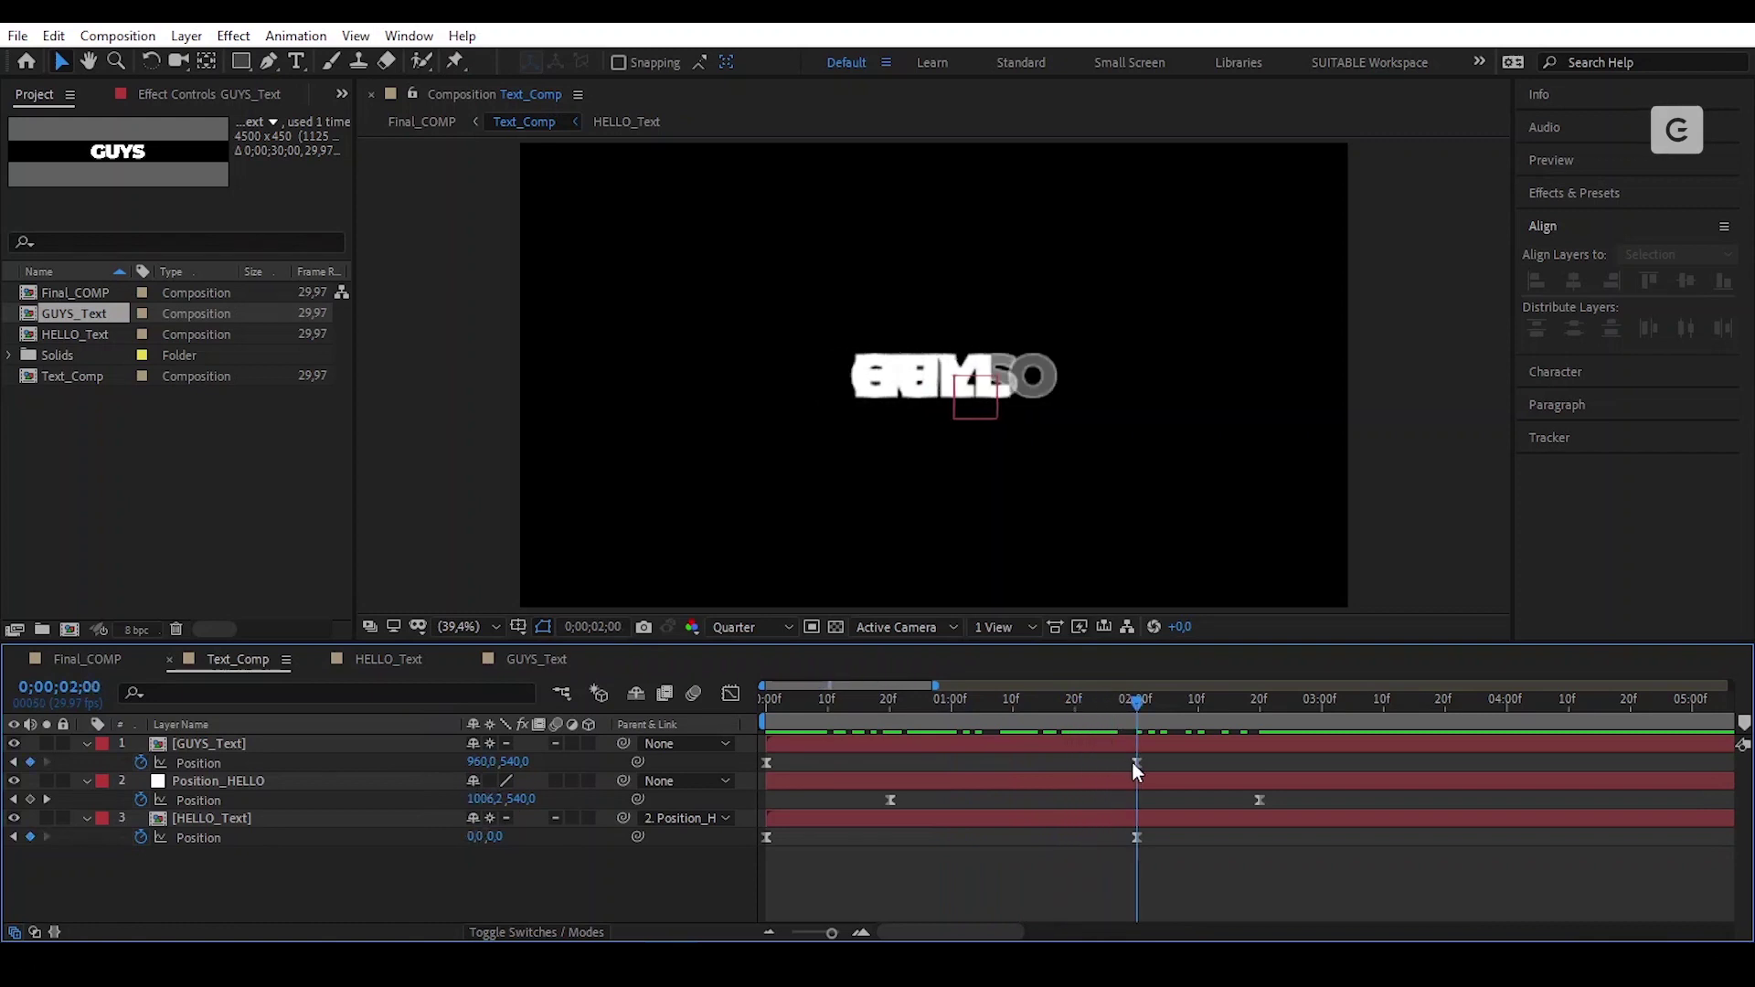
left_click_drag(845, 743, 1183, 766)
Step: Play back the animation and return to 2:00 to check HELLO with Position_HELLO selected
left_click(1182, 766)
left_click_drag(1140, 702, 1025, 704)
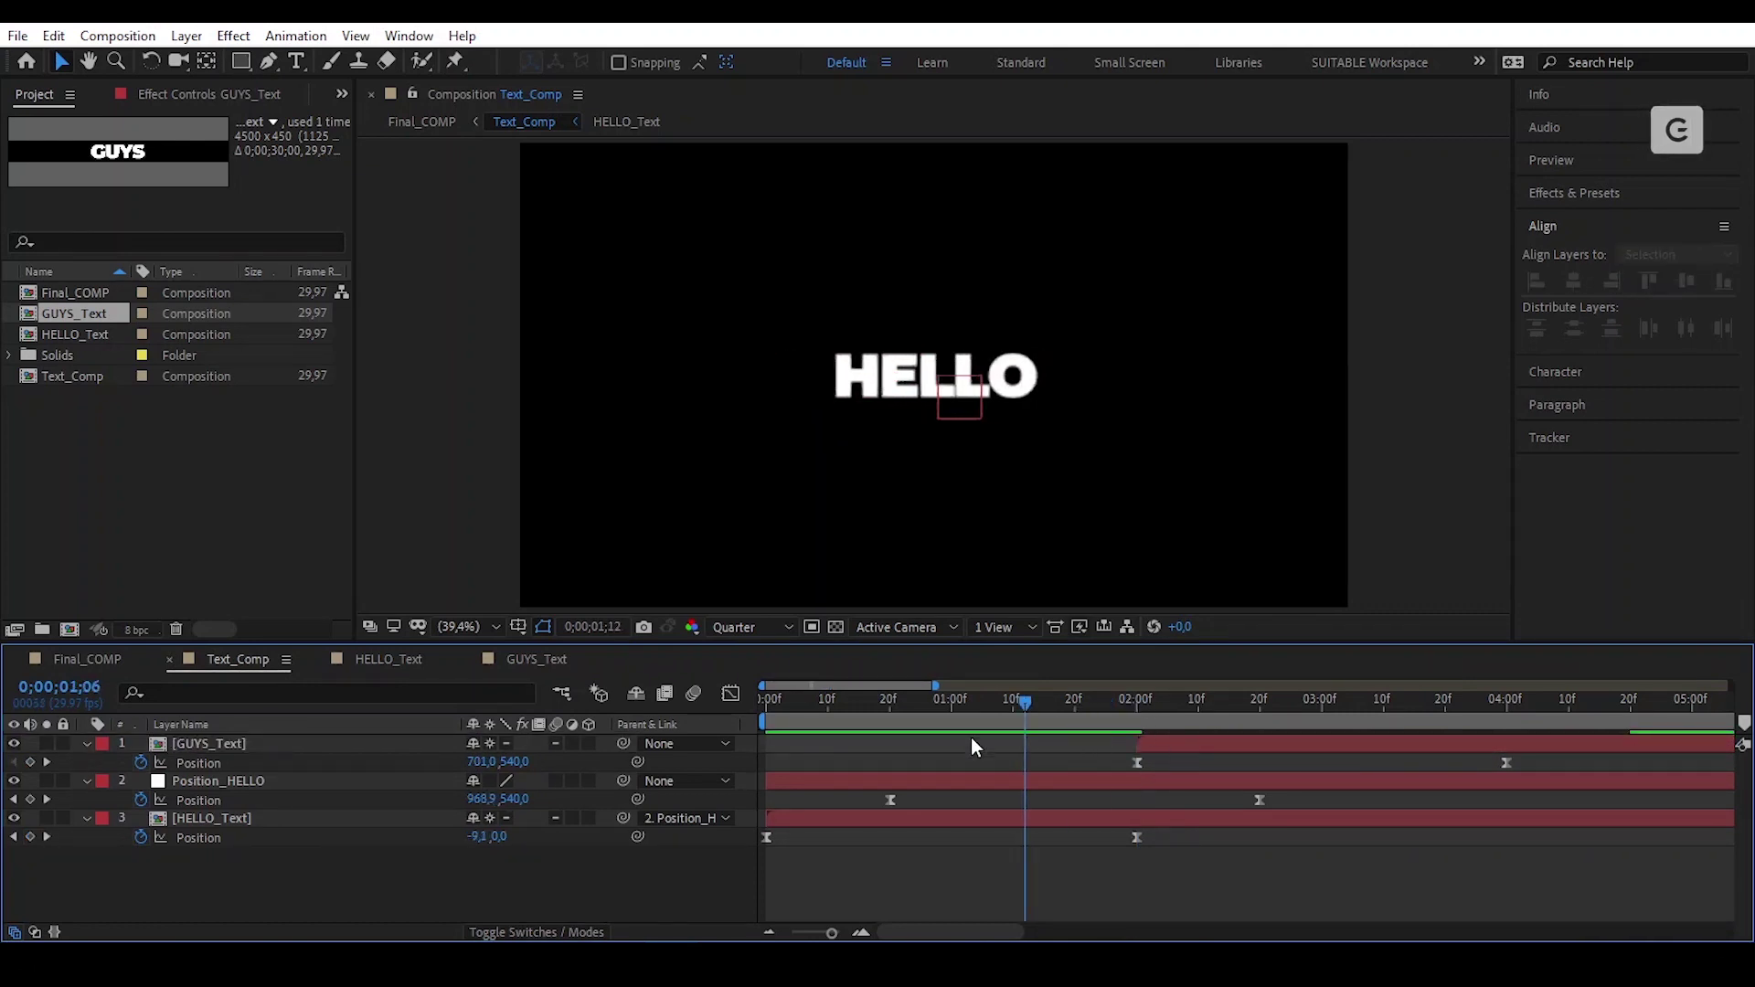
key("space")
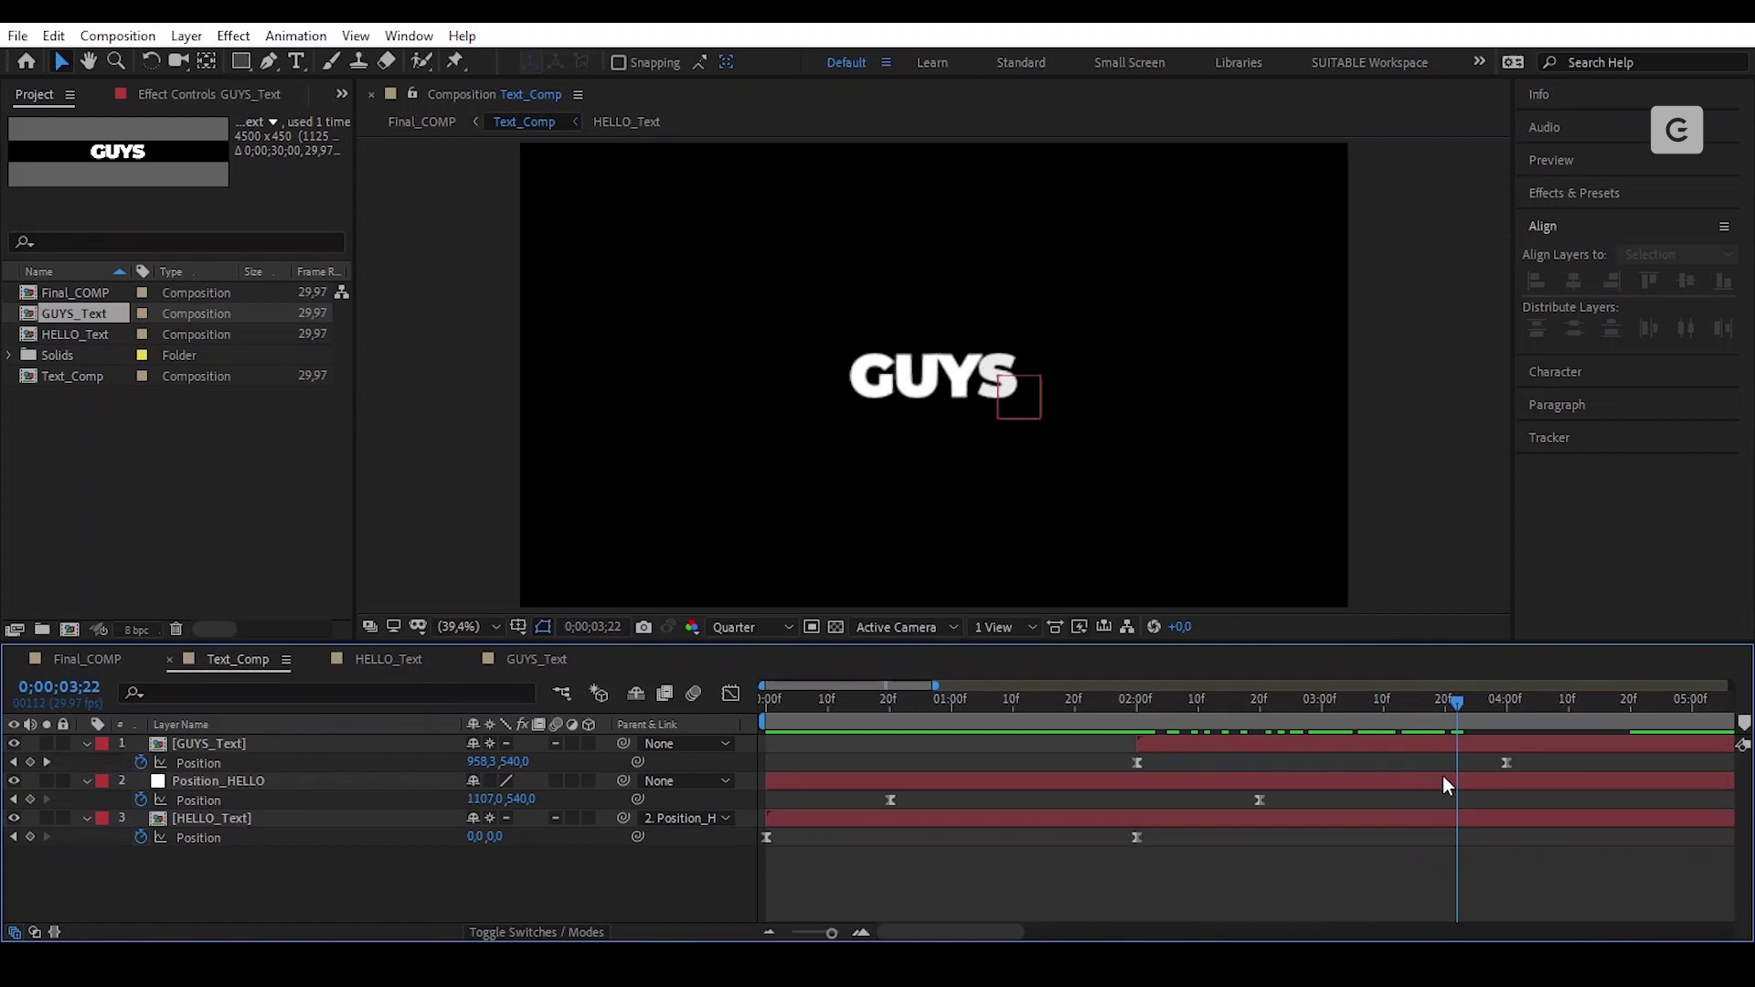
left_click(320, 779)
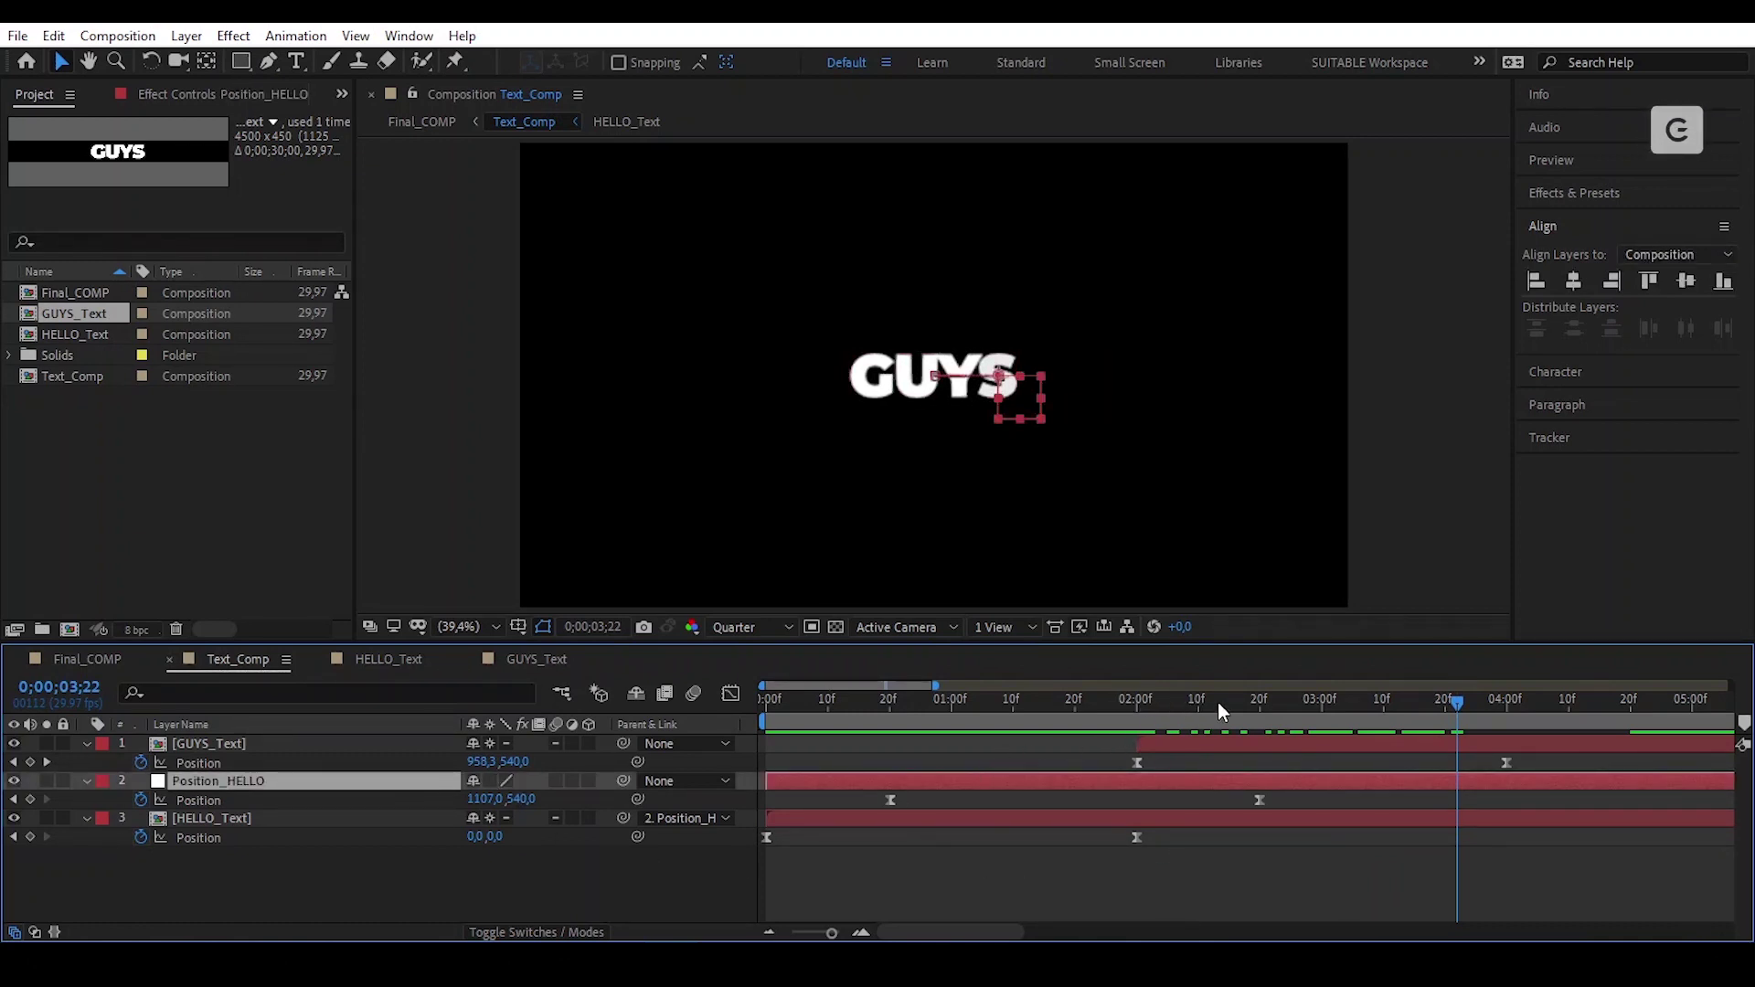
left_click_drag(1217, 701, 1137, 714)
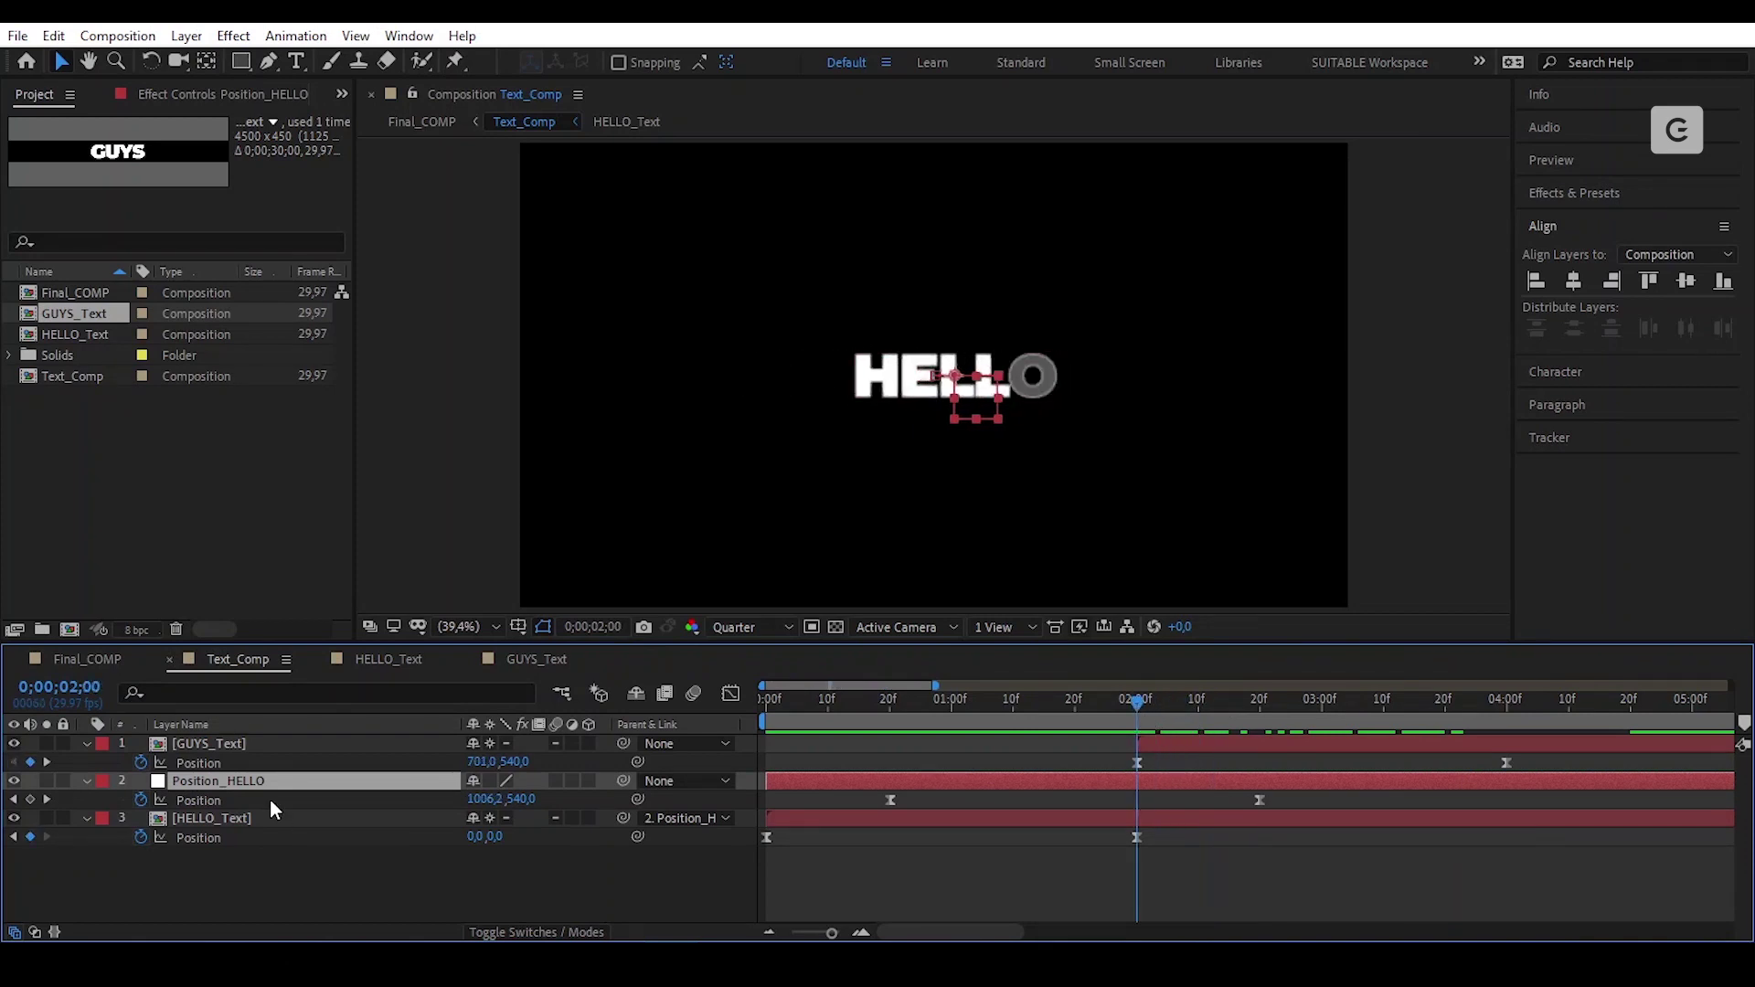
Step: Duplicate the Position_HELLO null and move the copy to the top of the stack
left_click(53, 37)
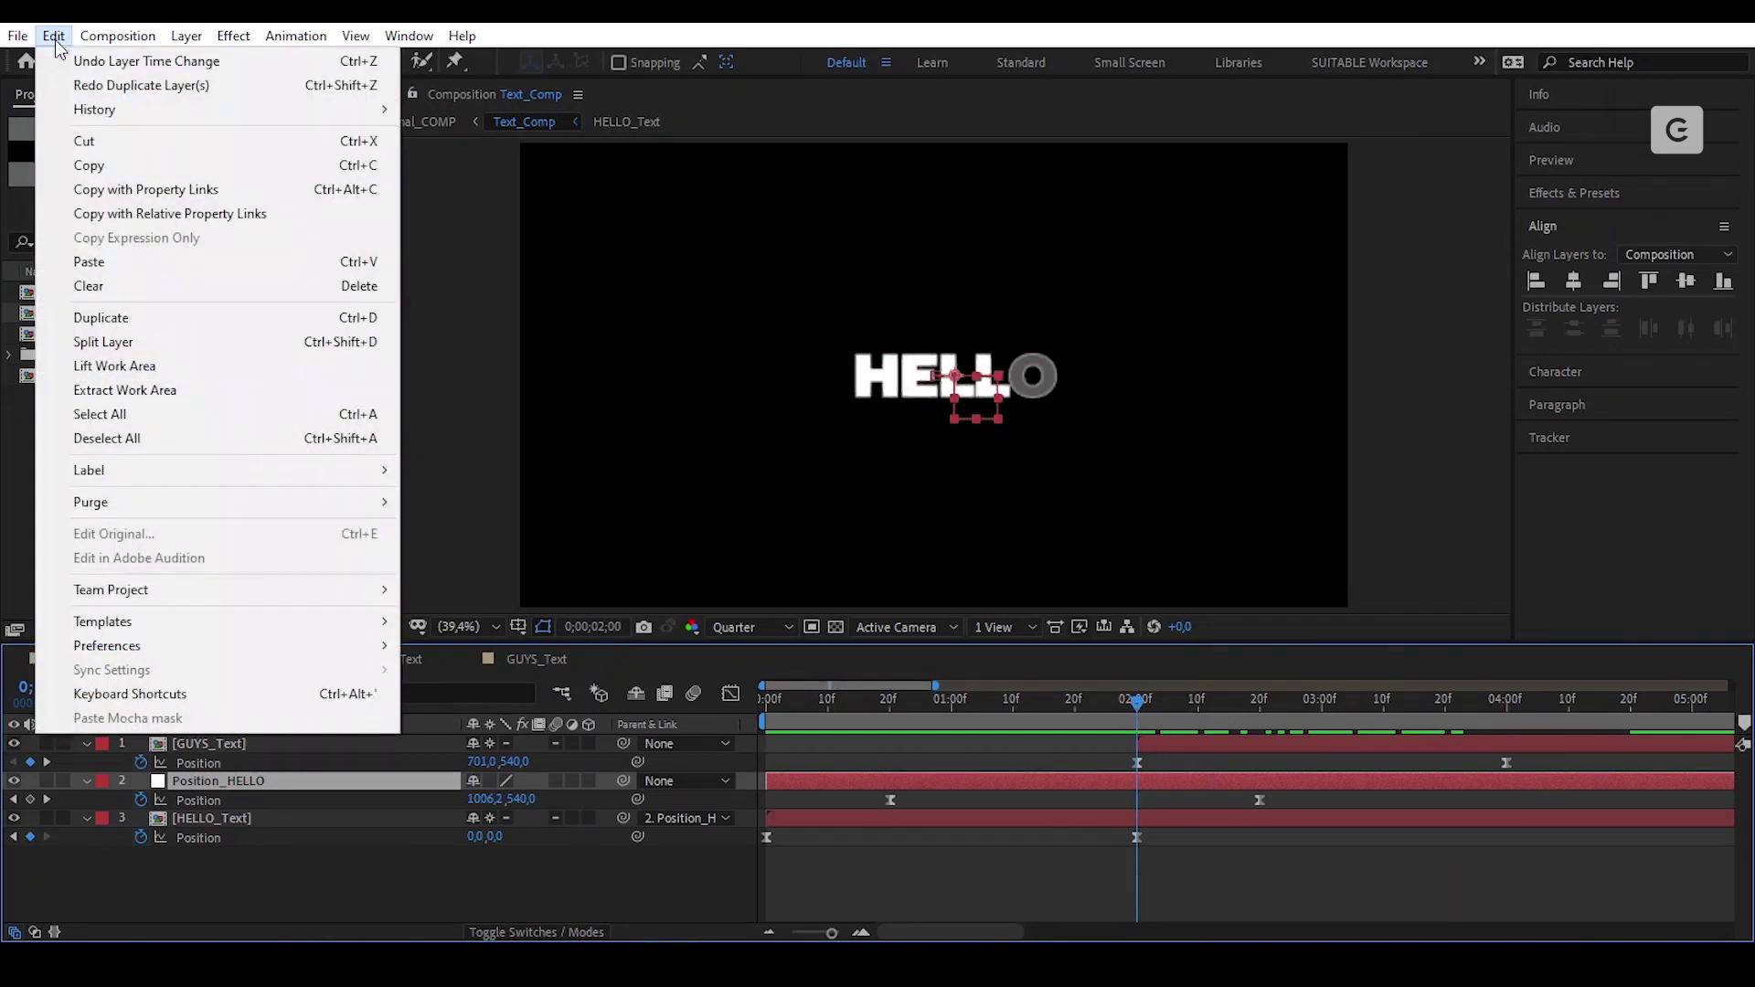
left_click(170, 317)
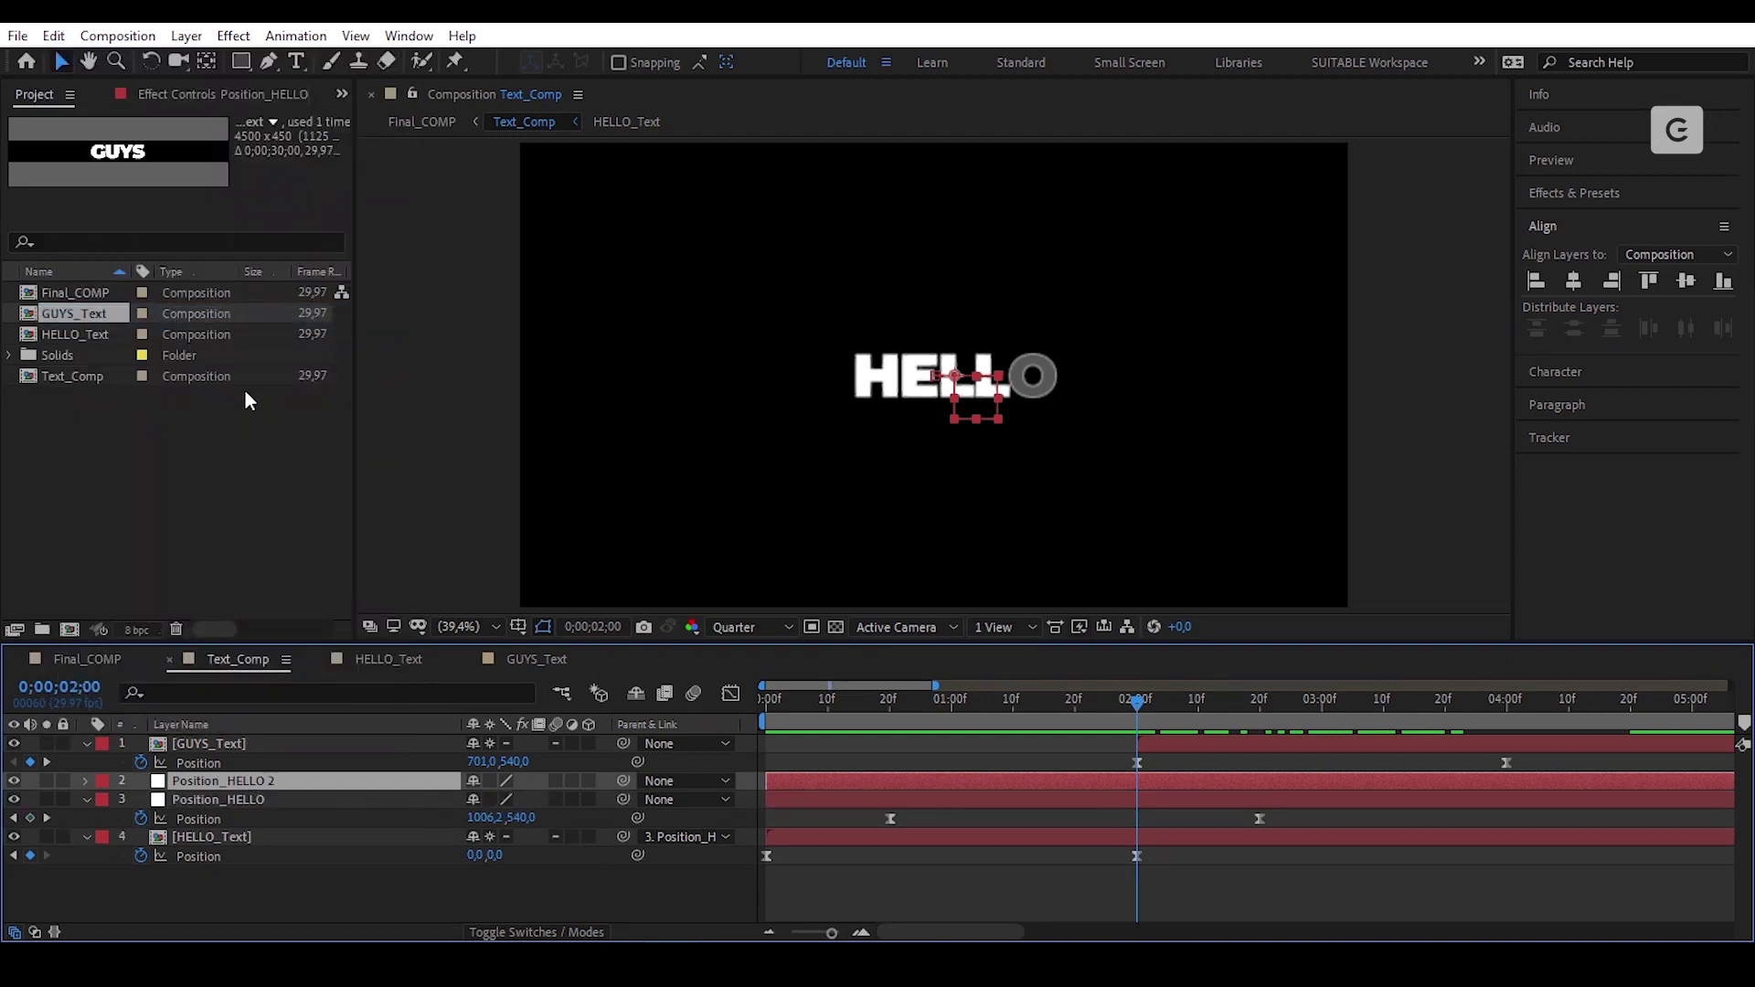
left_click_drag(288, 782, 289, 743)
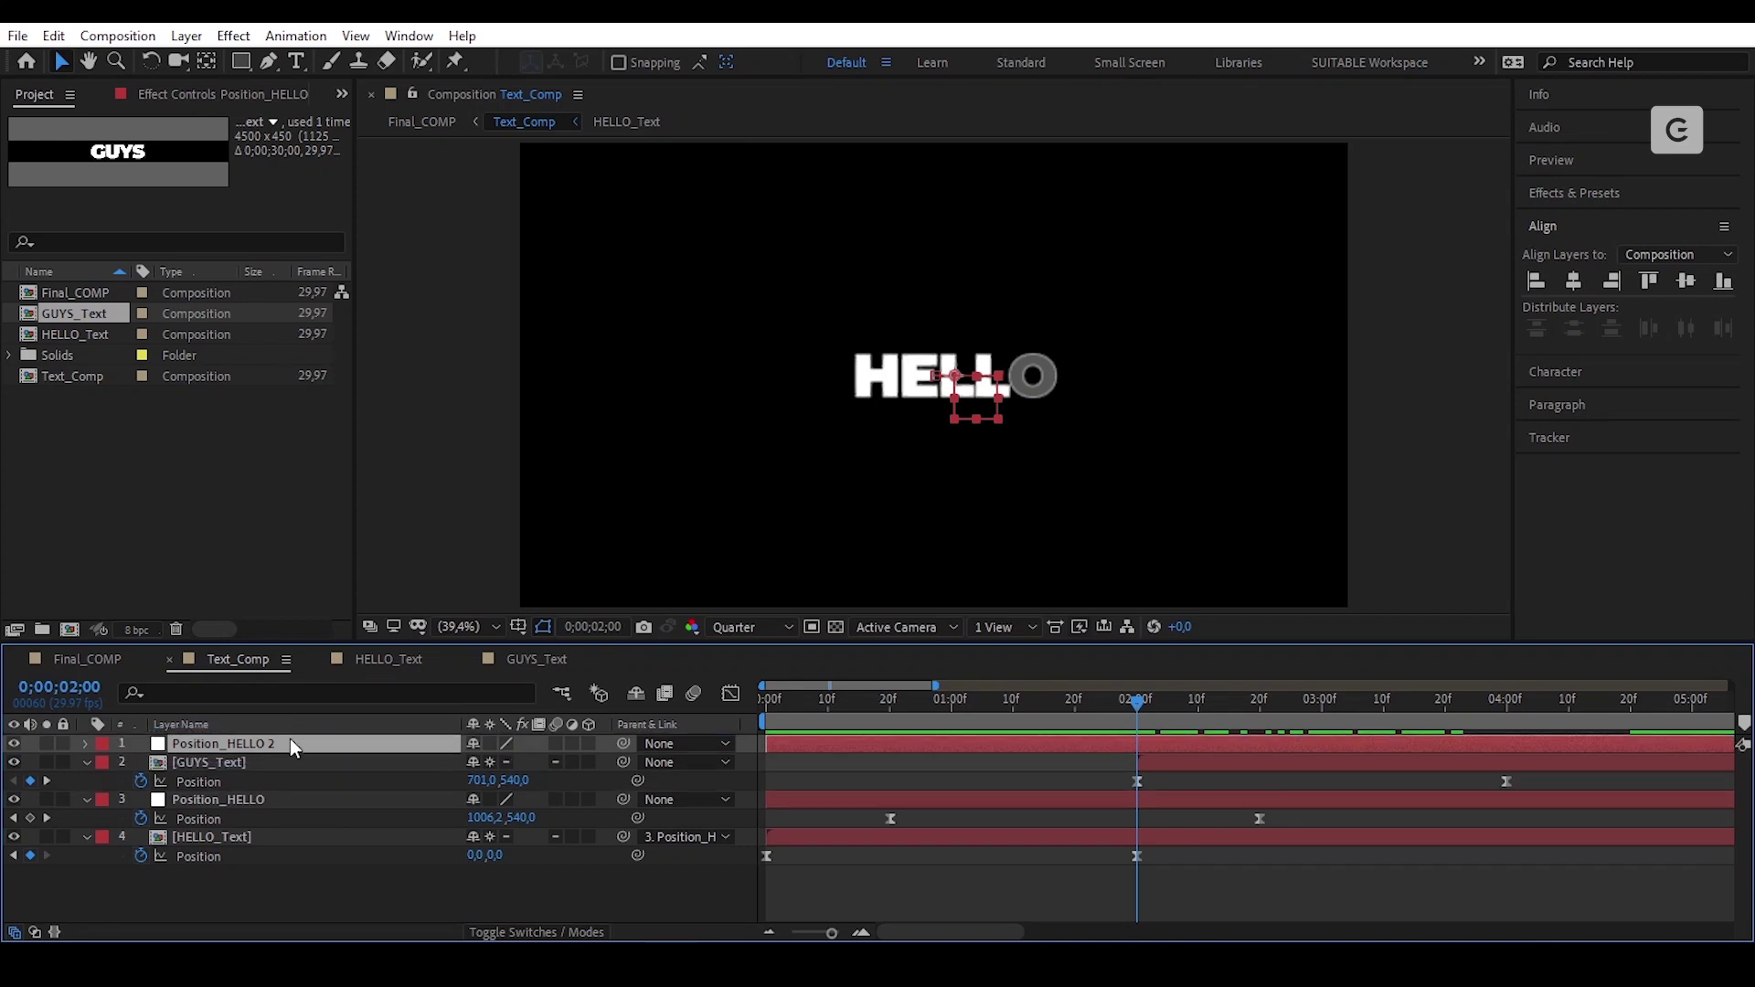
key("p")
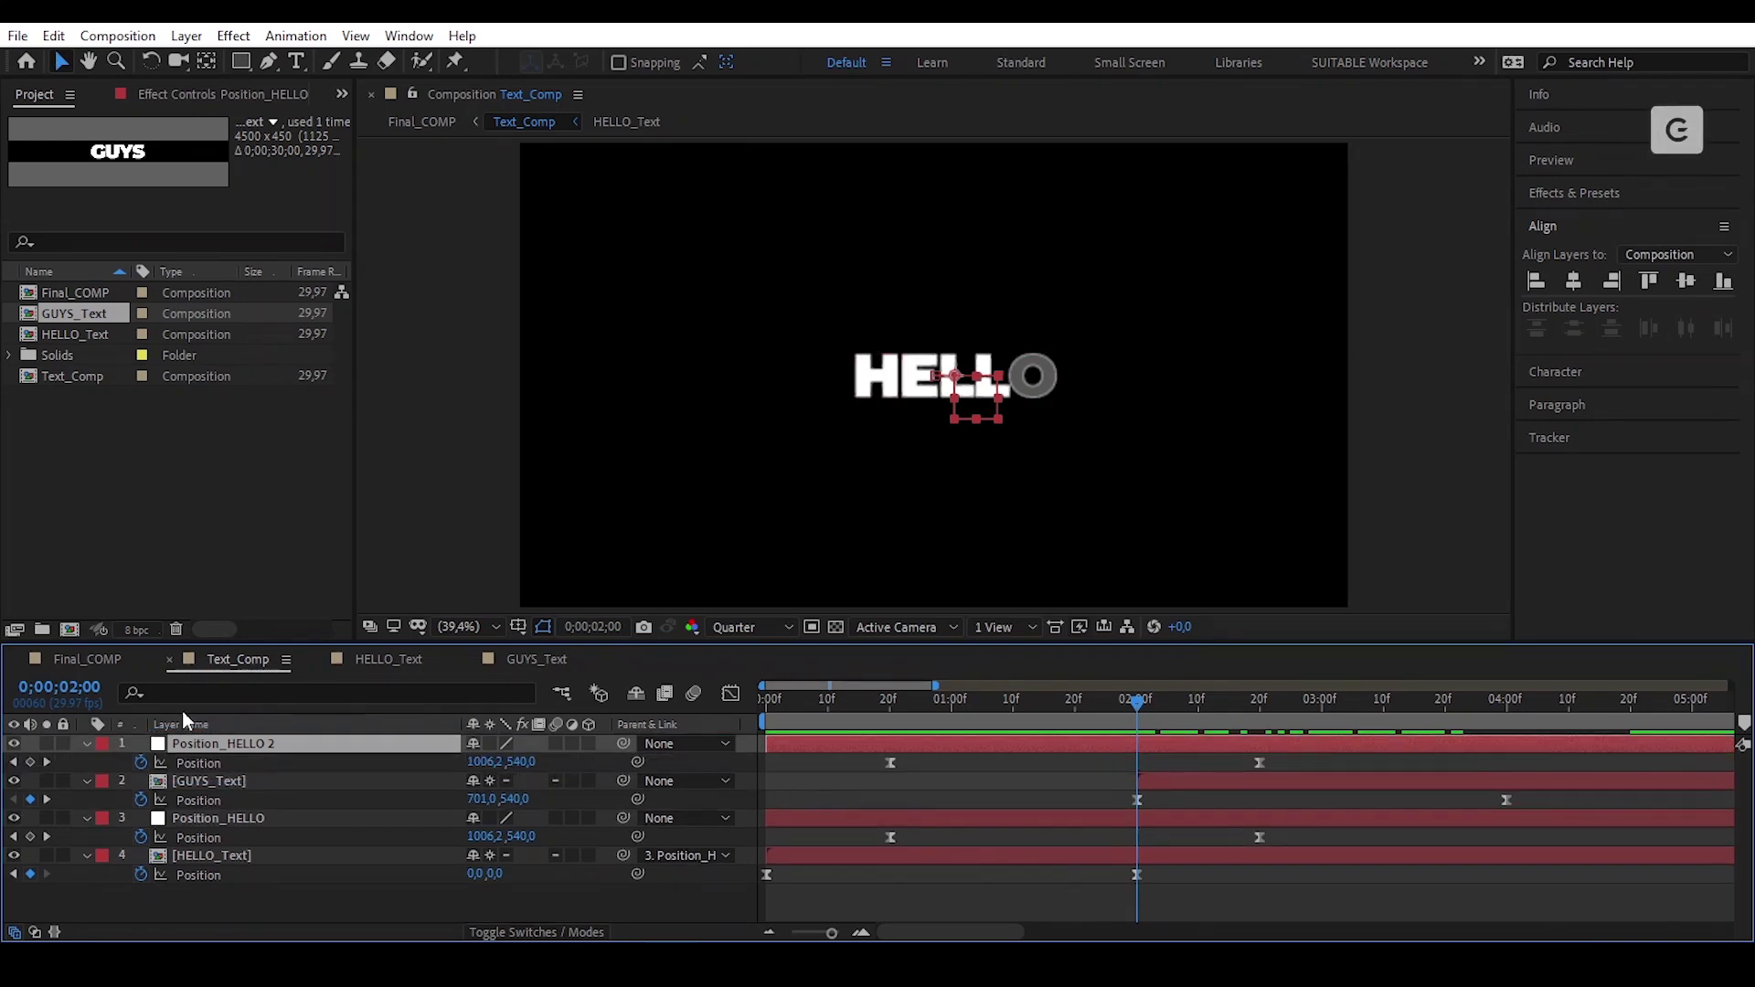
Step: Rename the duplicated null to Position_GUYS
key("Return")
key("Right")
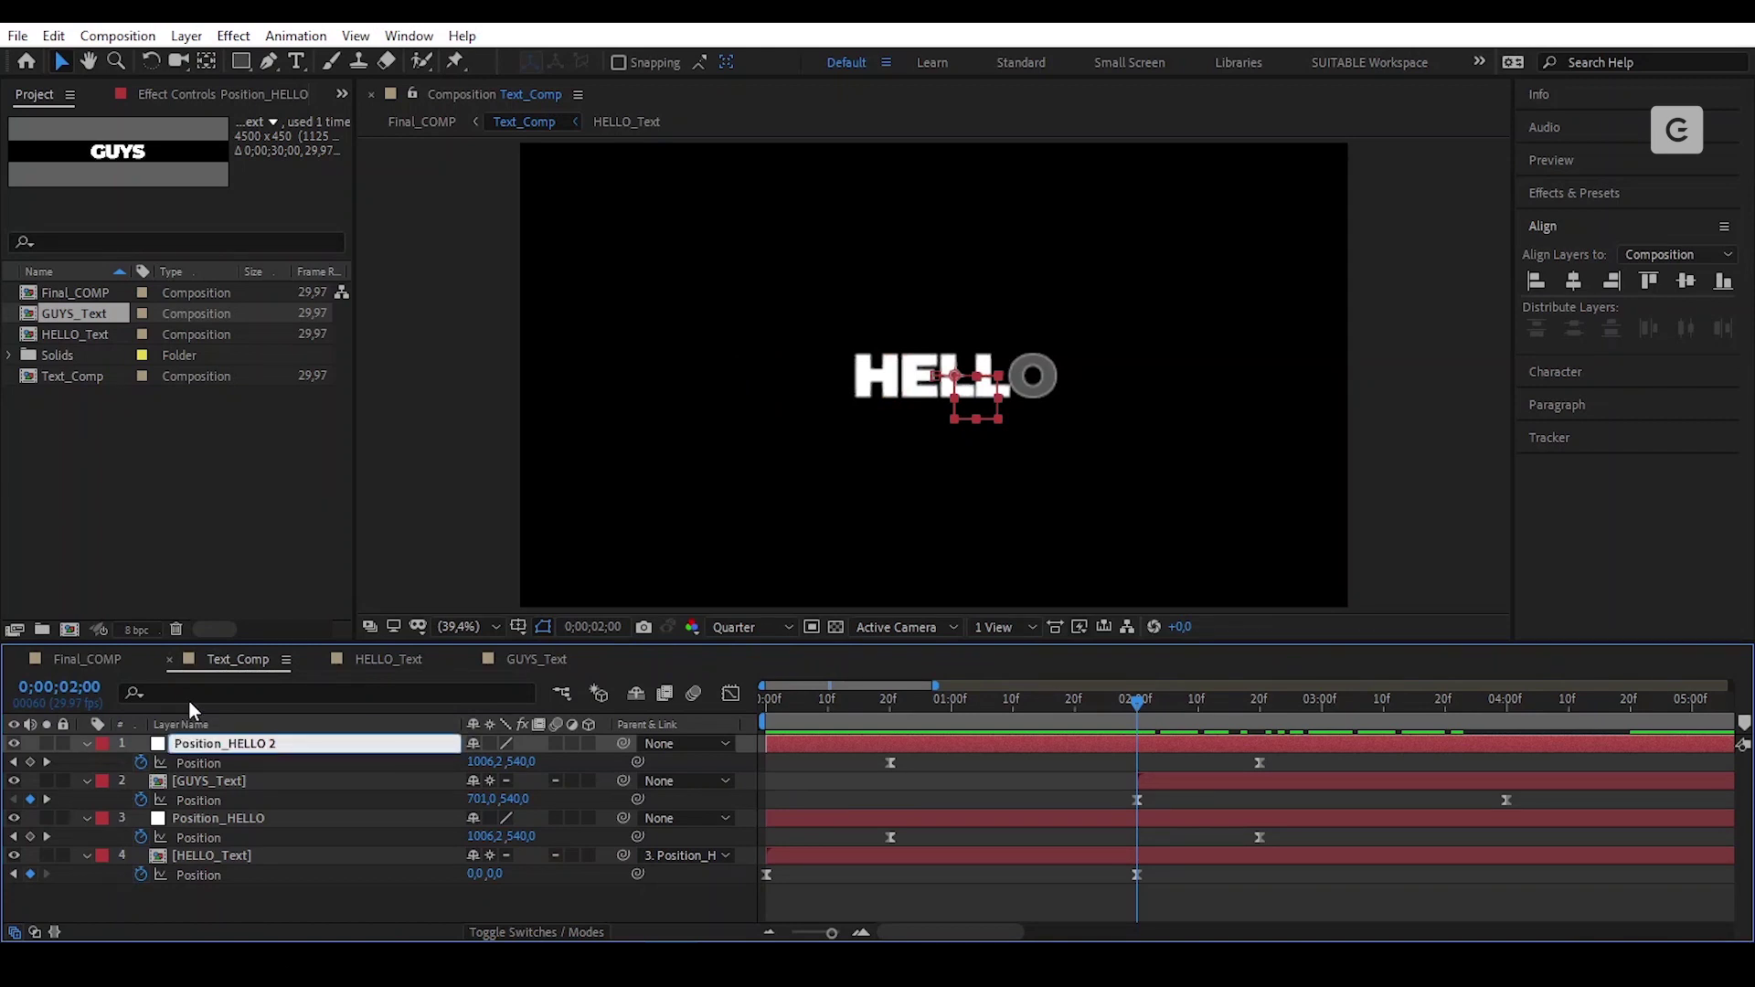
key("shift+Left")
key("shift+Left")
key("shift+Left")
key("shift+Left")
key("shift+Left")
key("shift+Left")
type("GUYS")
key("Return")
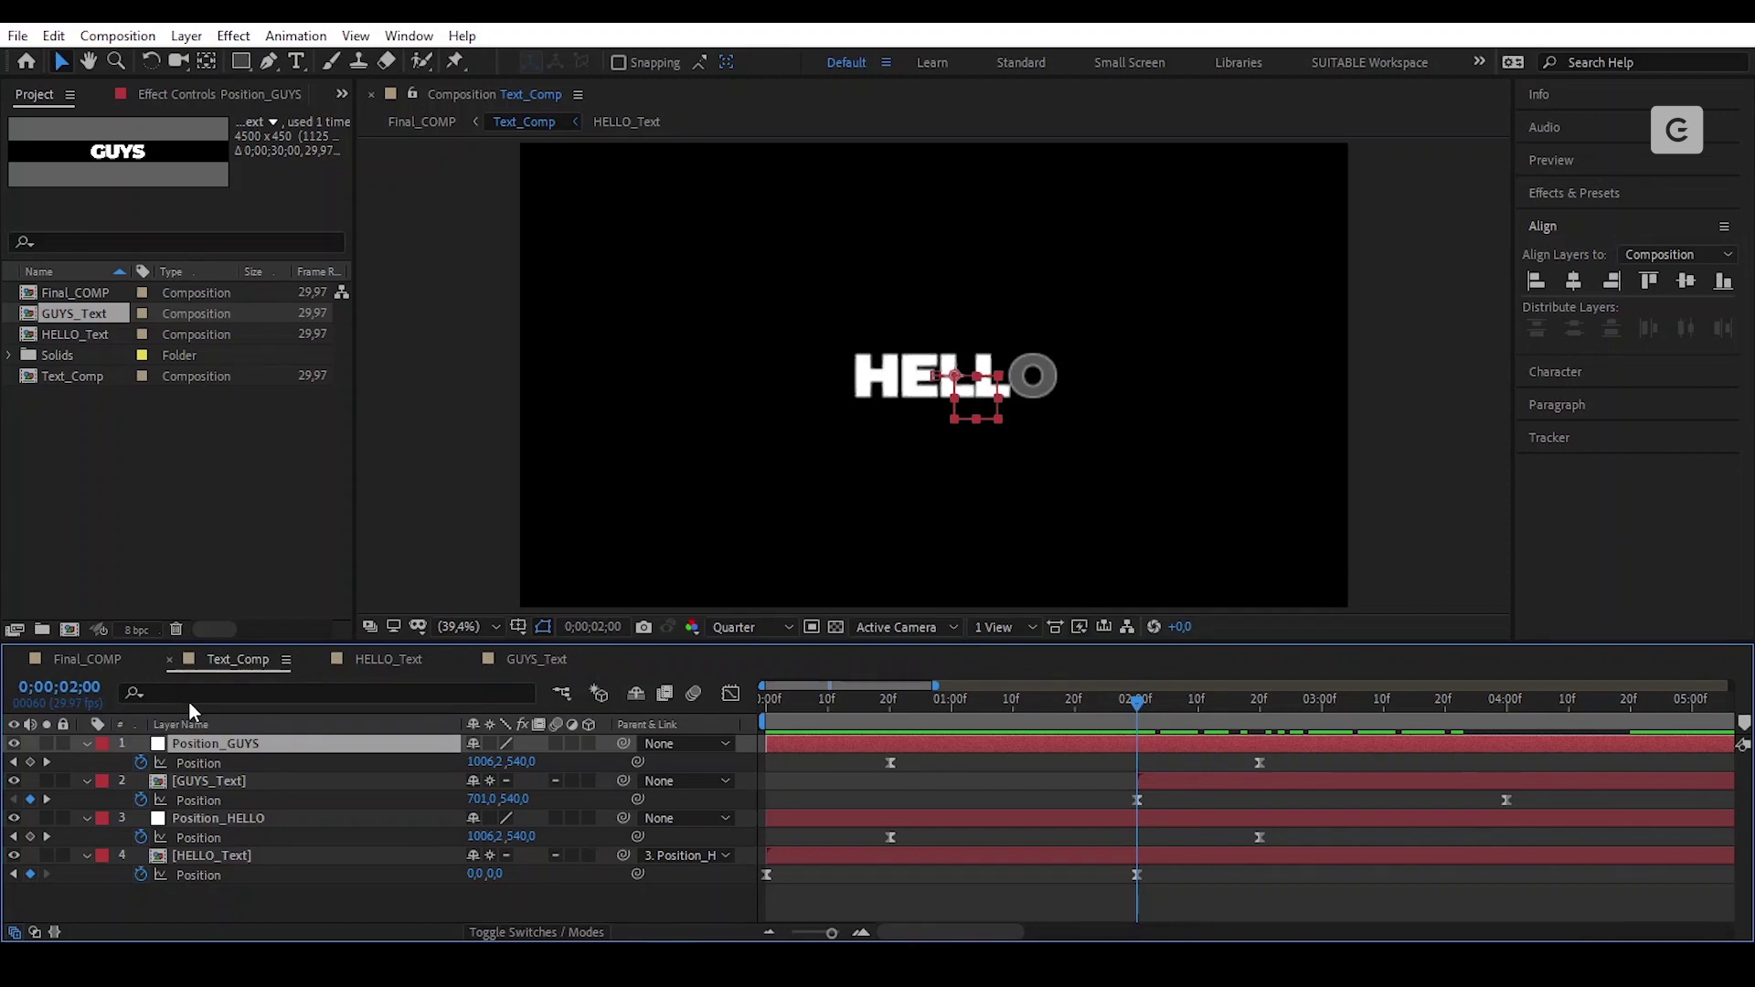
left_click(1047, 777)
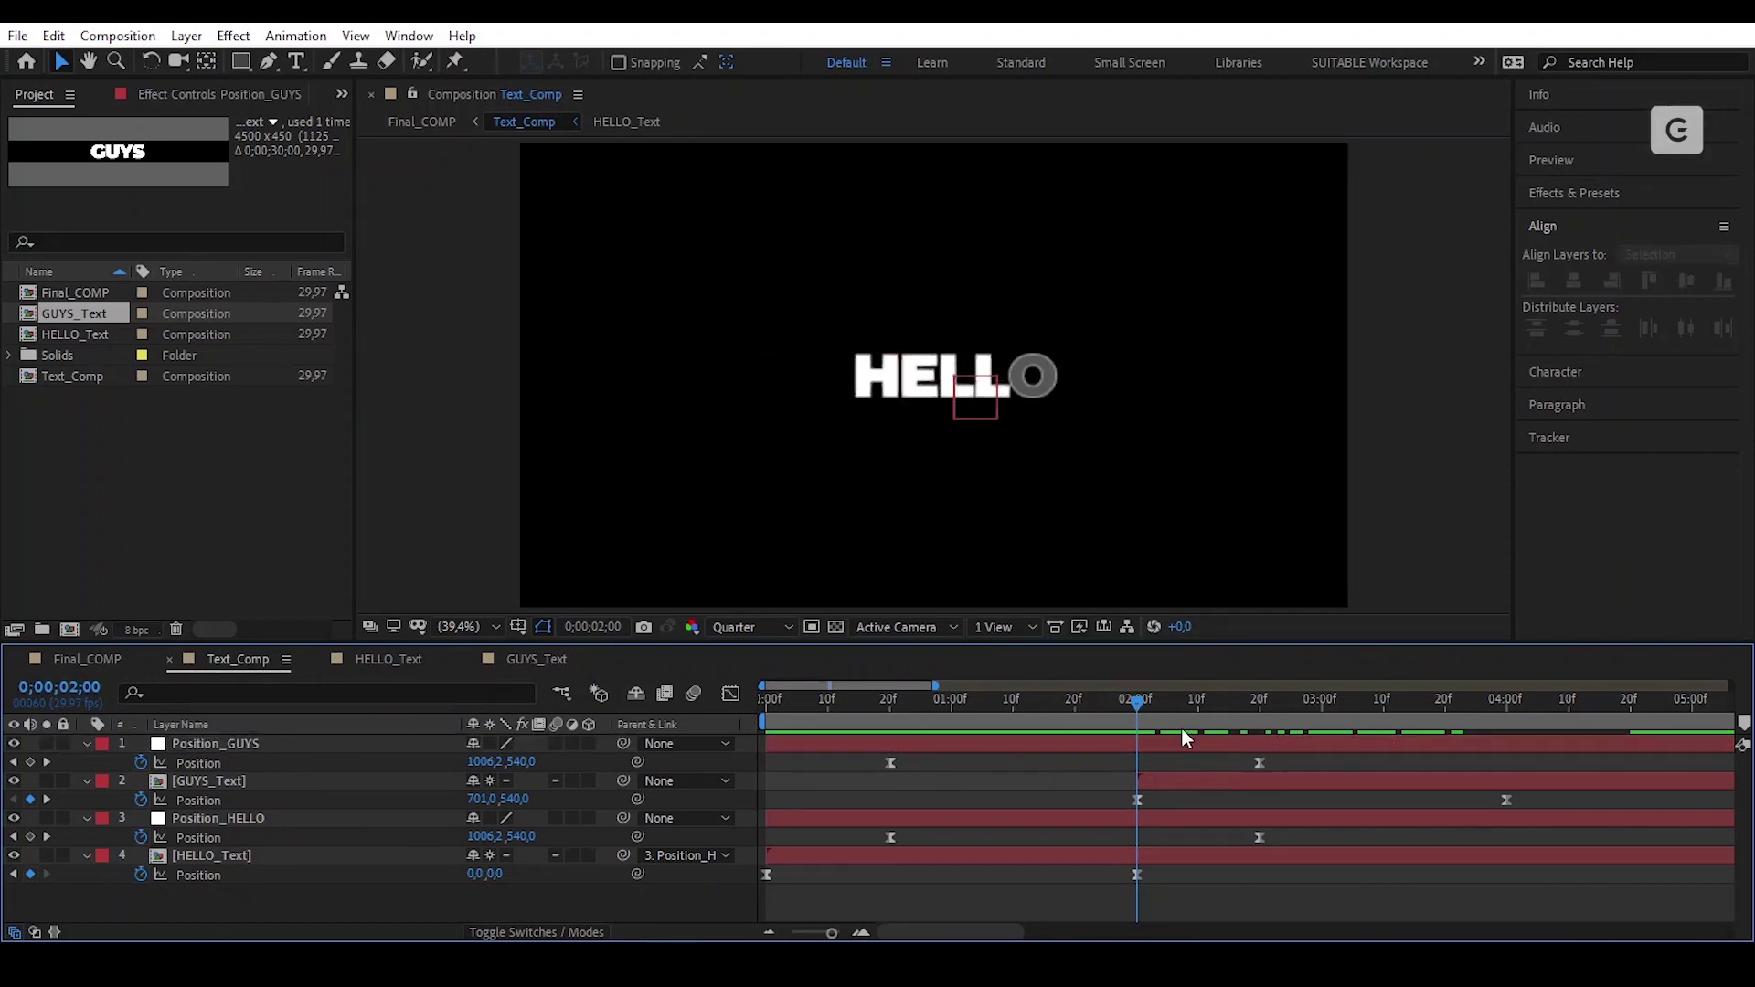
Step: Shift the Position_GUYS layer's animation later in time
left_click_drag(1139, 705, 1134, 789)
left_click_drag(882, 741, 1245, 779)
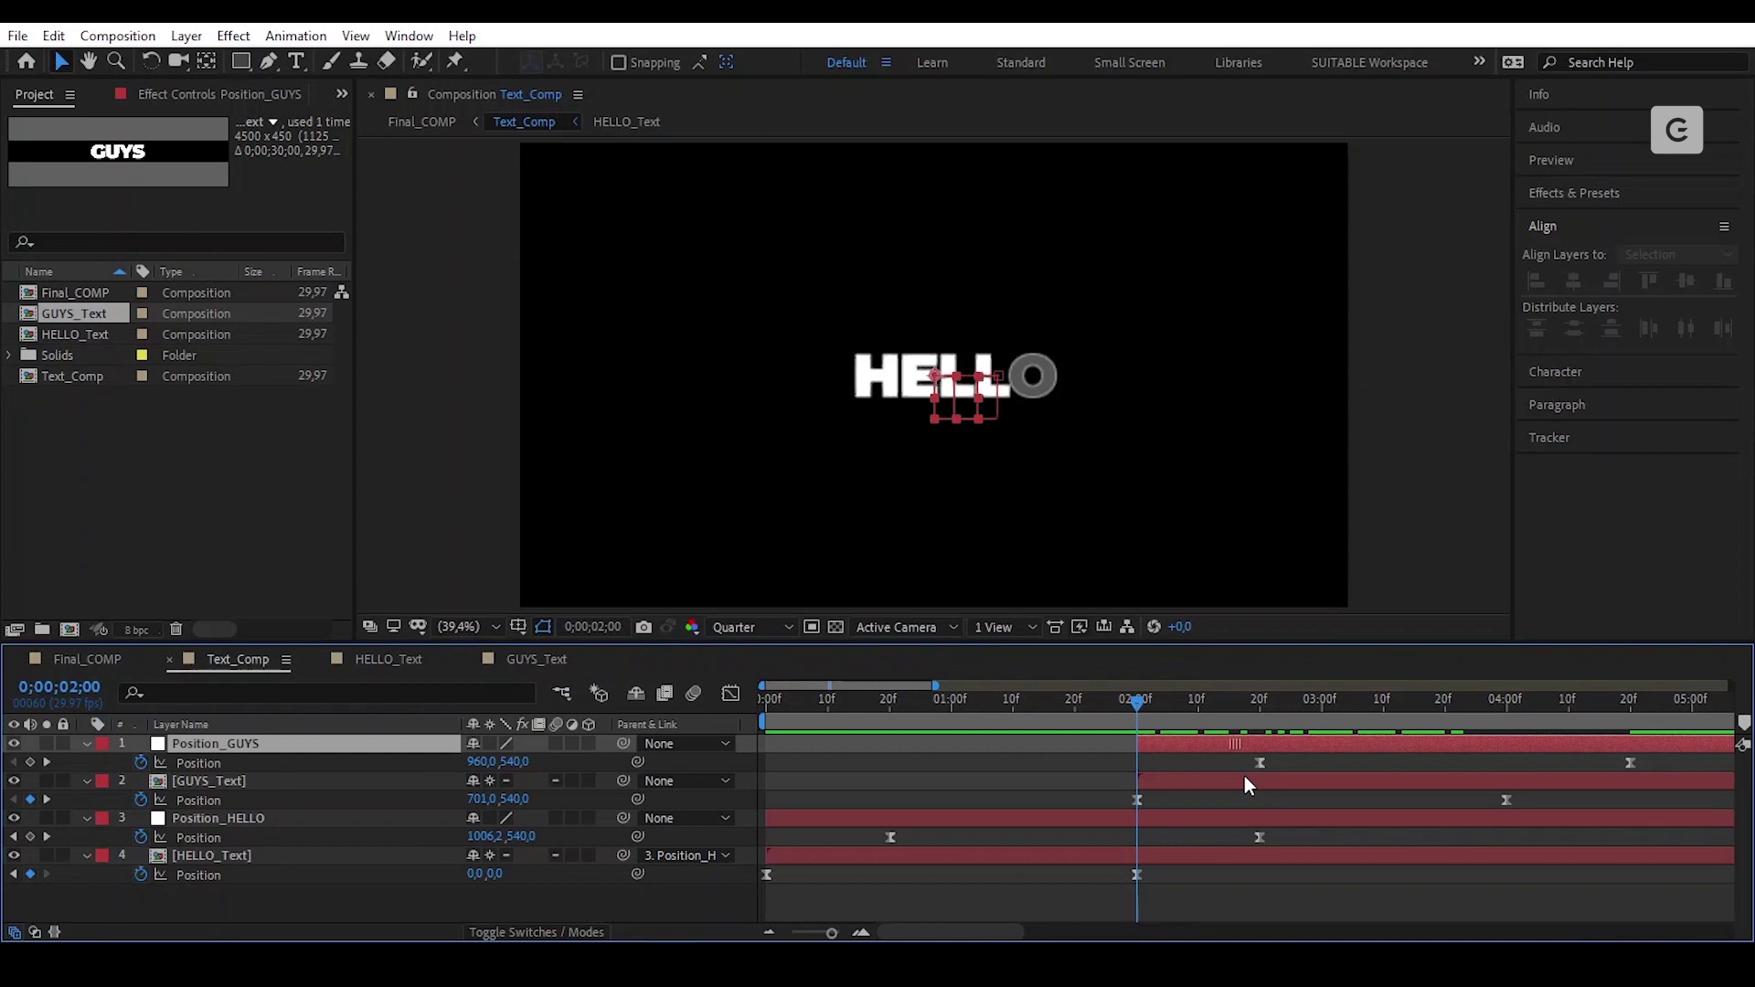
left_click(1234, 806)
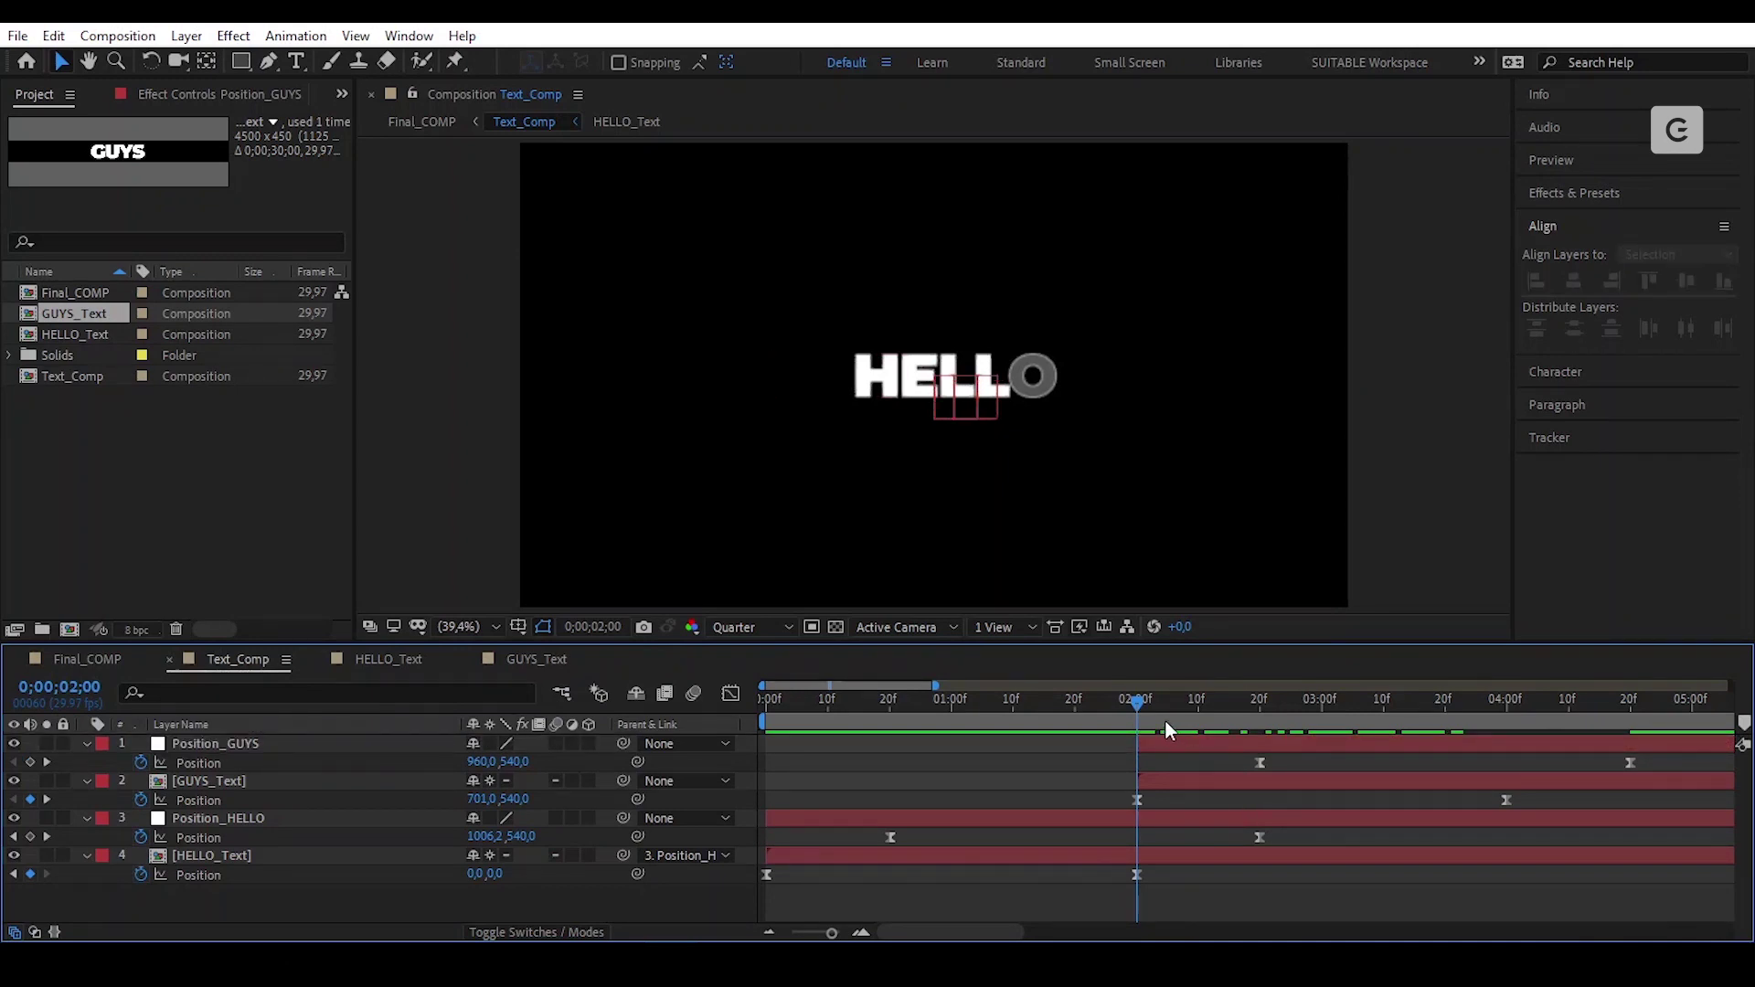
left_click_drag(1136, 709, 746, 775)
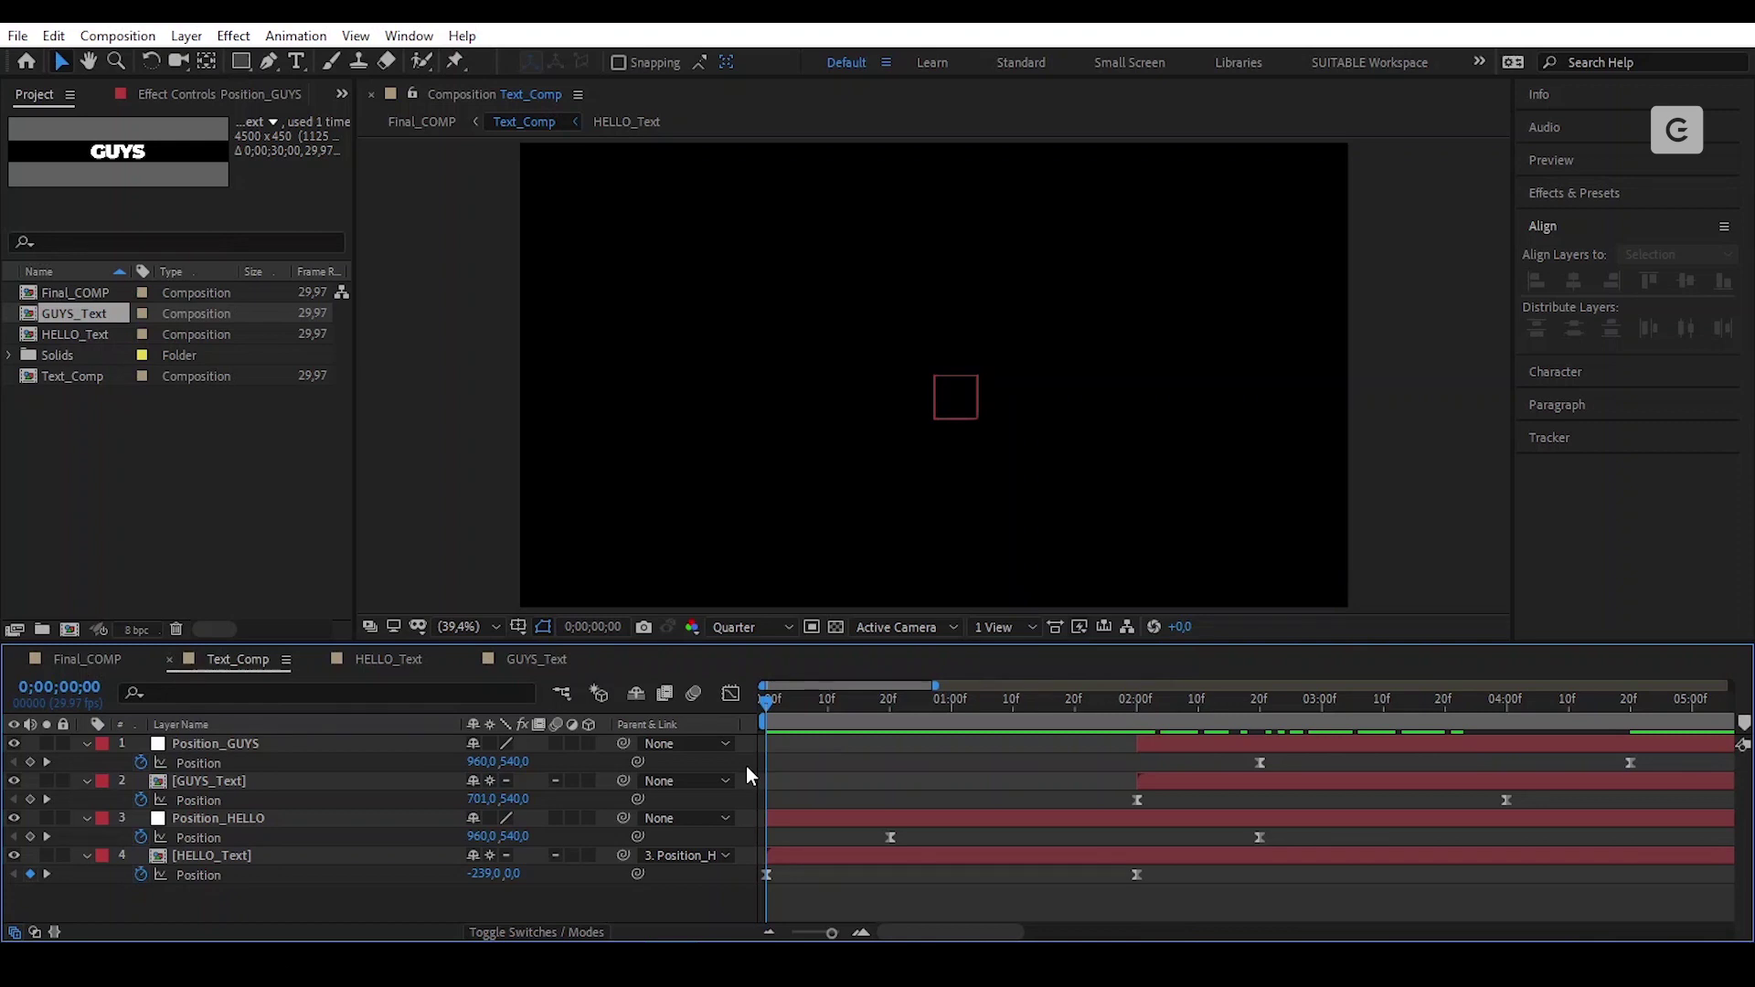
Step: Parent GUYS_Text to the Position_GUYS null and scrub through to verify the slide
left_click(1291, 781)
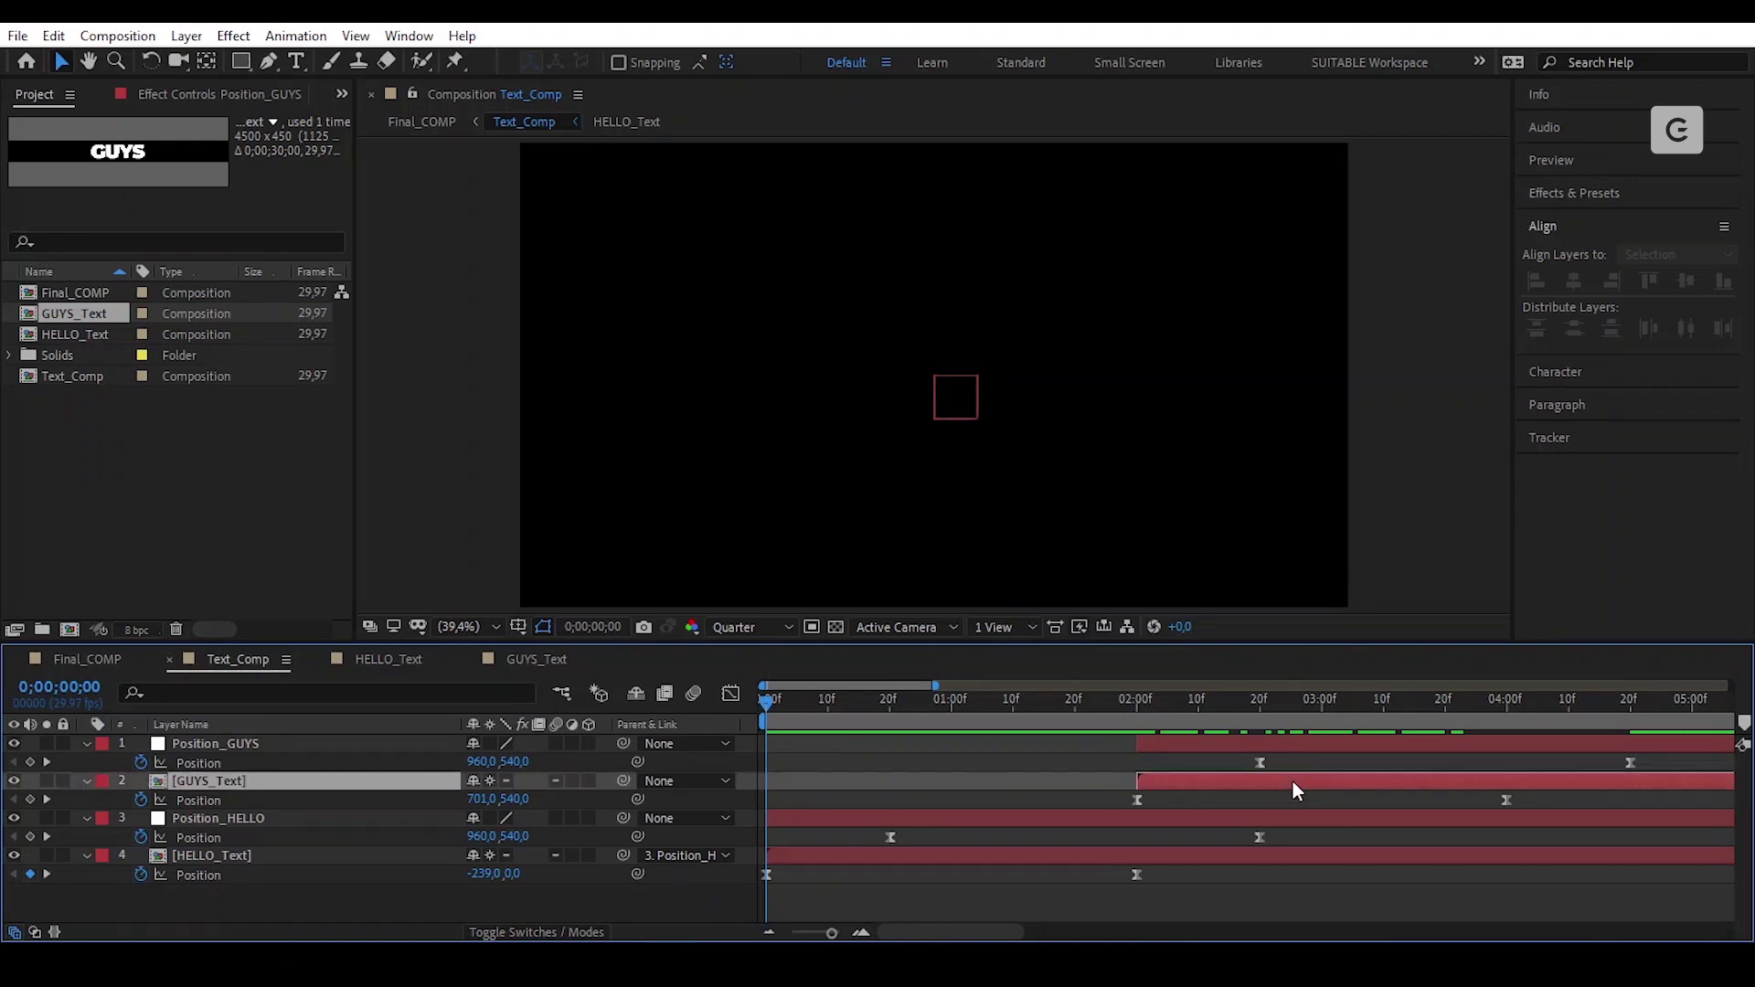
left_click_drag(623, 782, 393, 746)
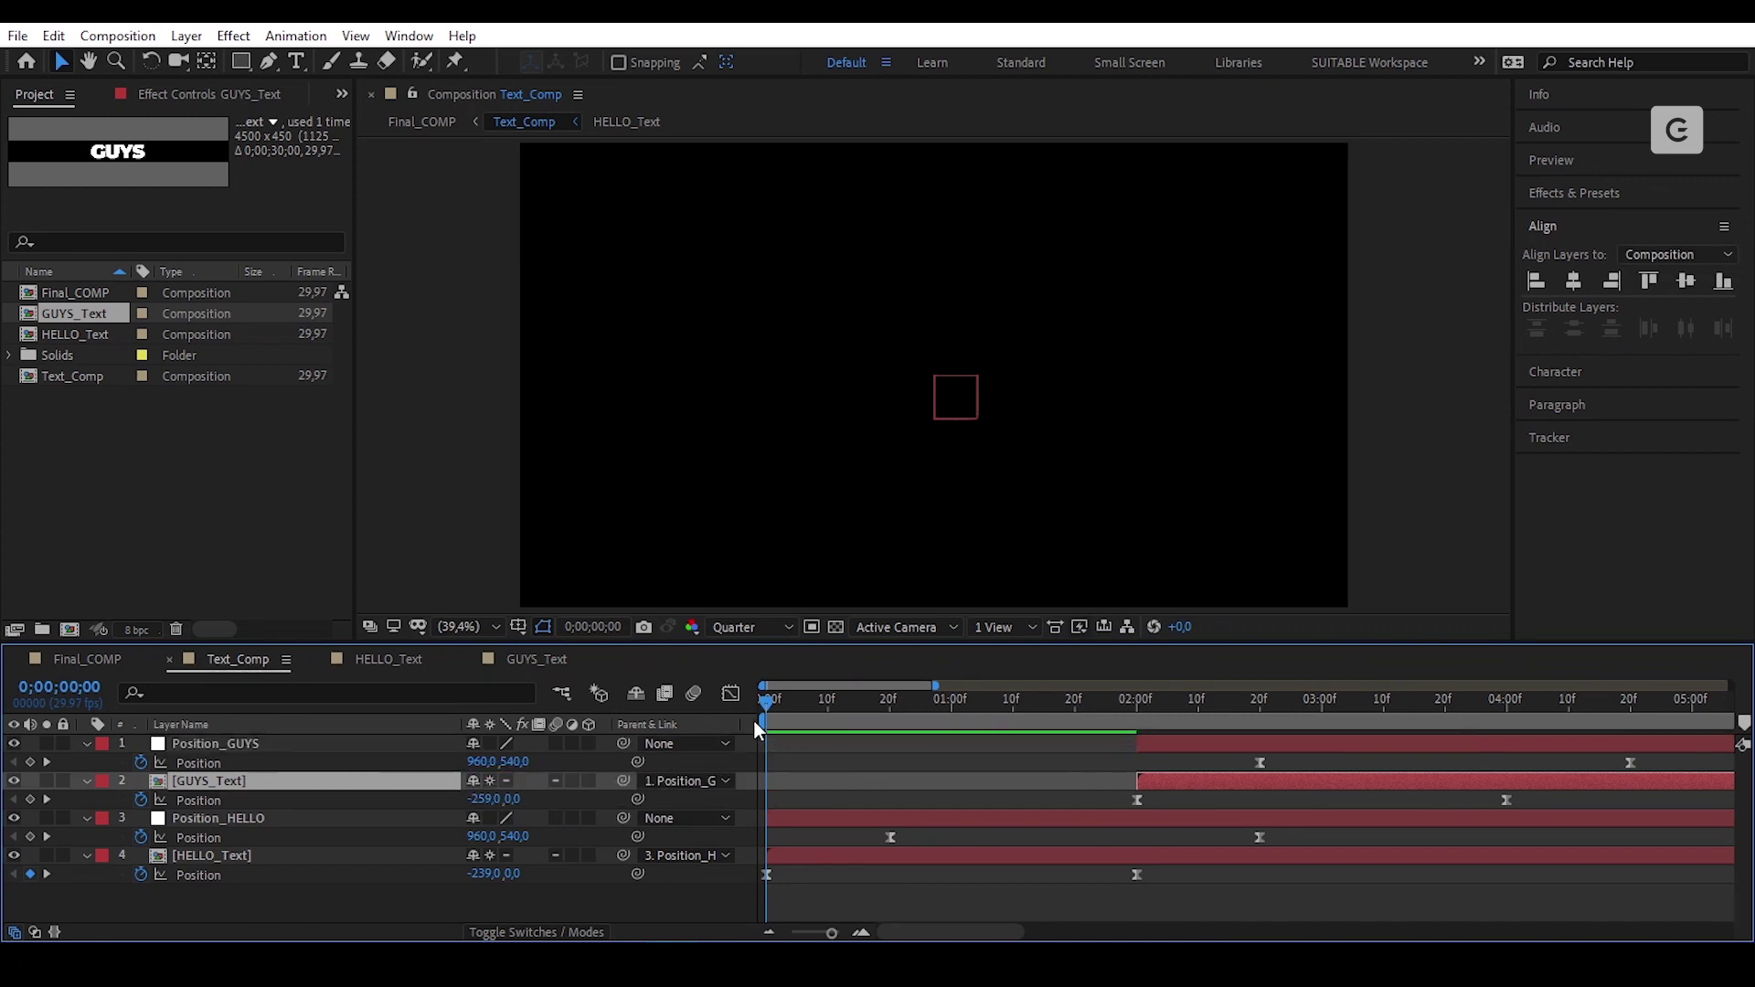
left_click_drag(768, 700, 1668, 804)
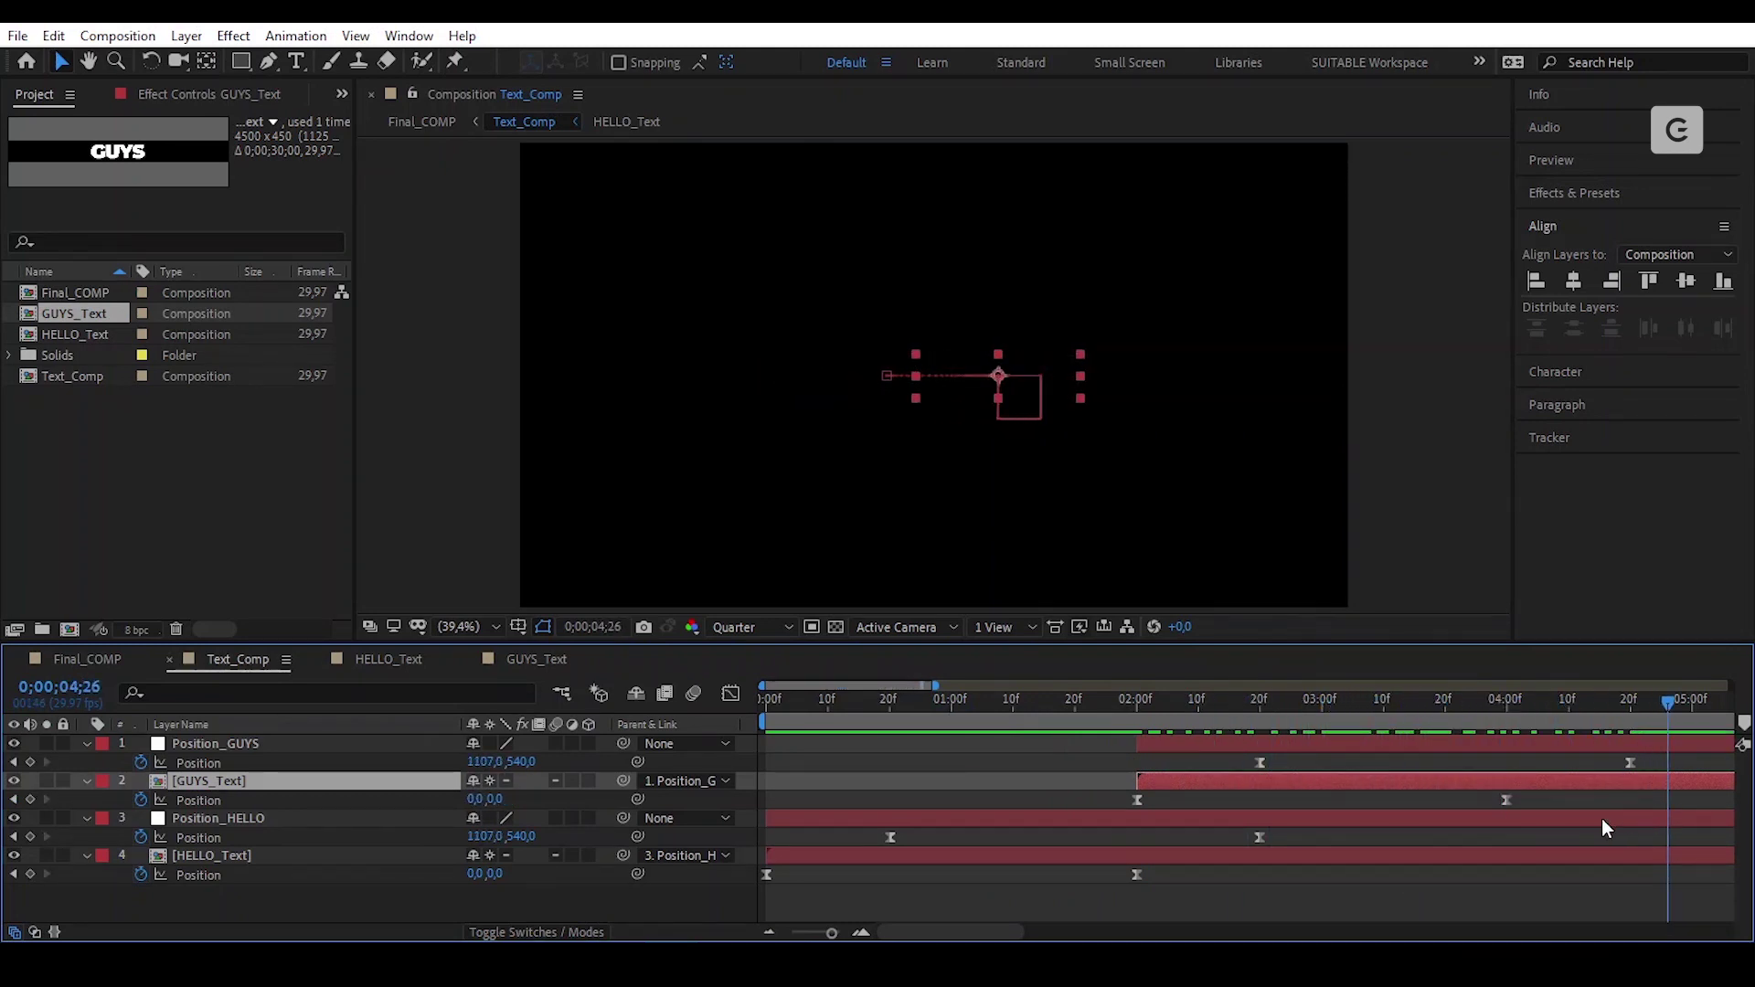
key("minus")
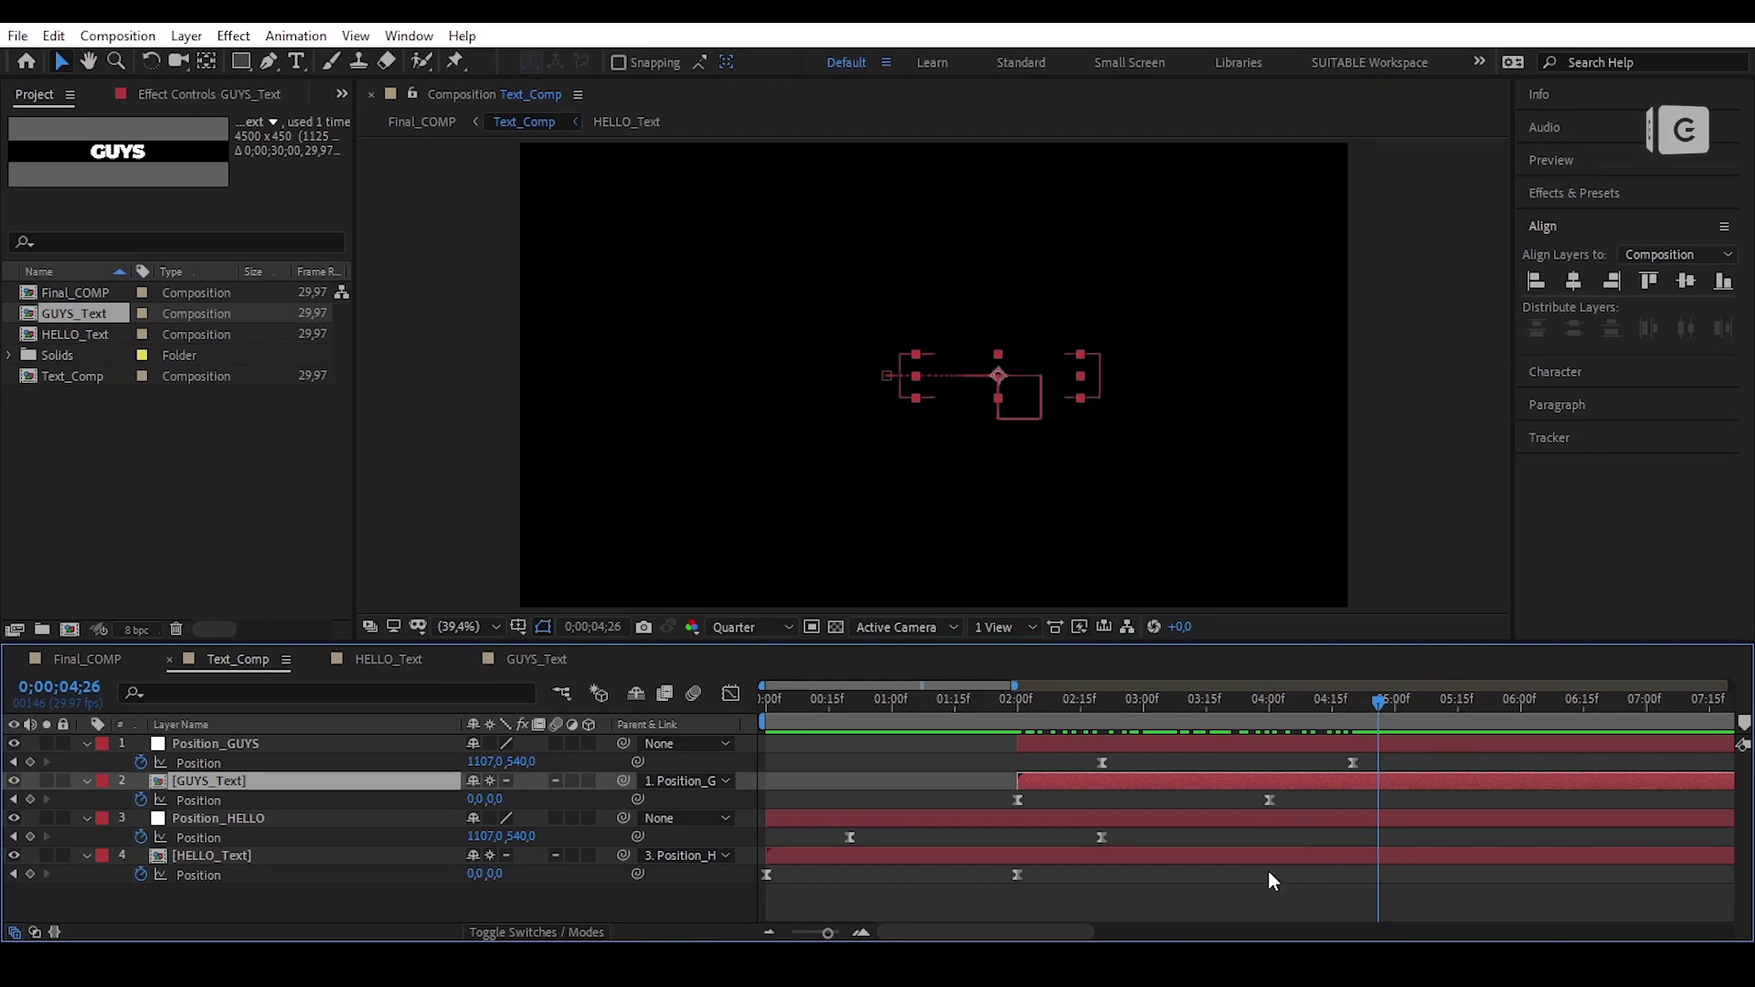
left_click(1269, 871)
left_click_drag(1137, 705, 740, 762)
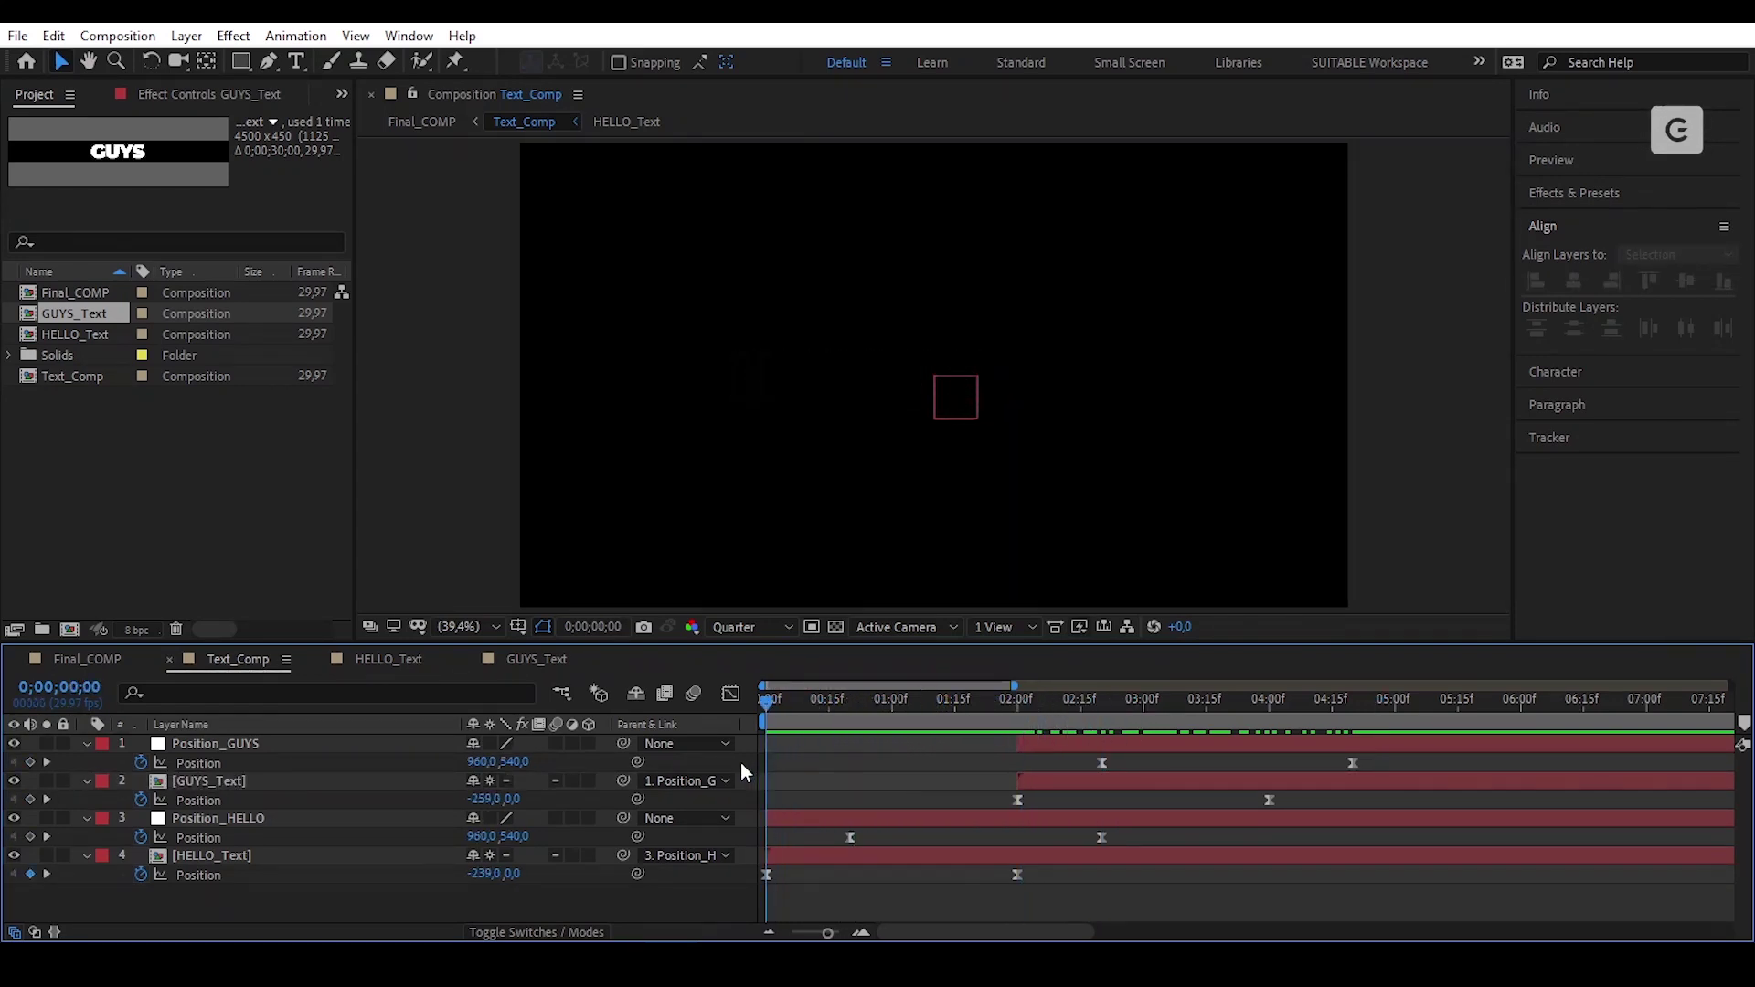
Step: End Text_Comp's work area at 5;14 and preview HELLO then GUYS sliding in
key("u")
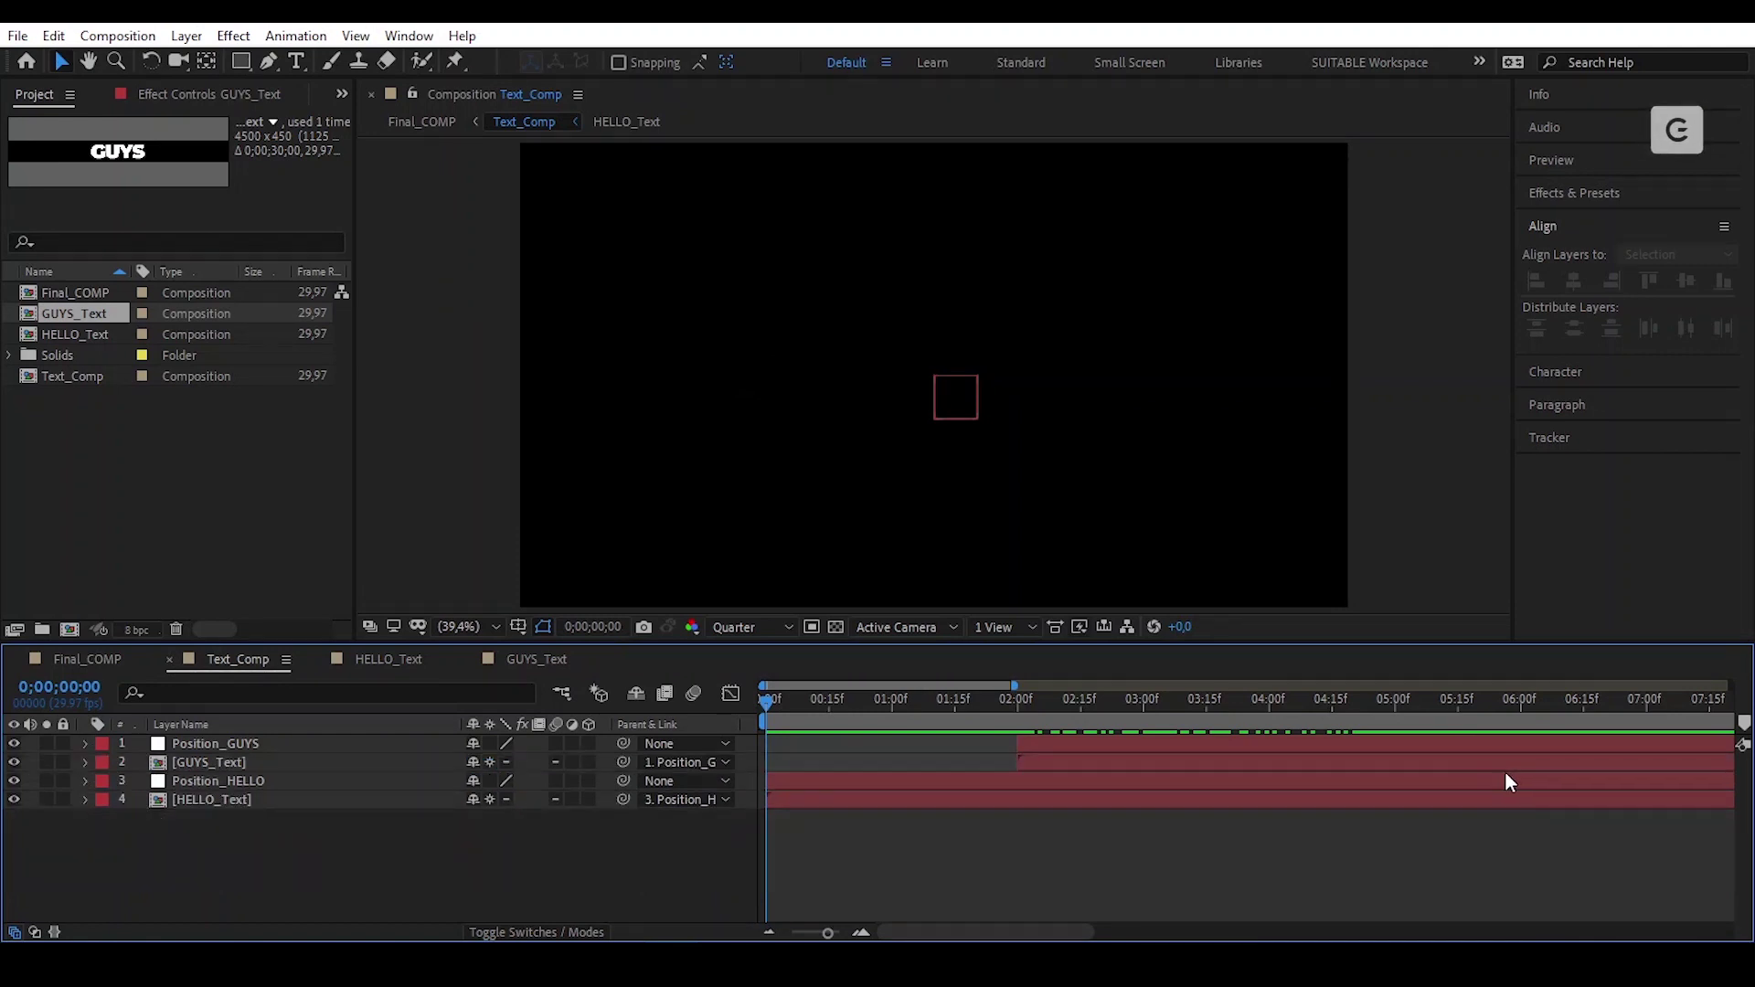
left_click(1454, 704)
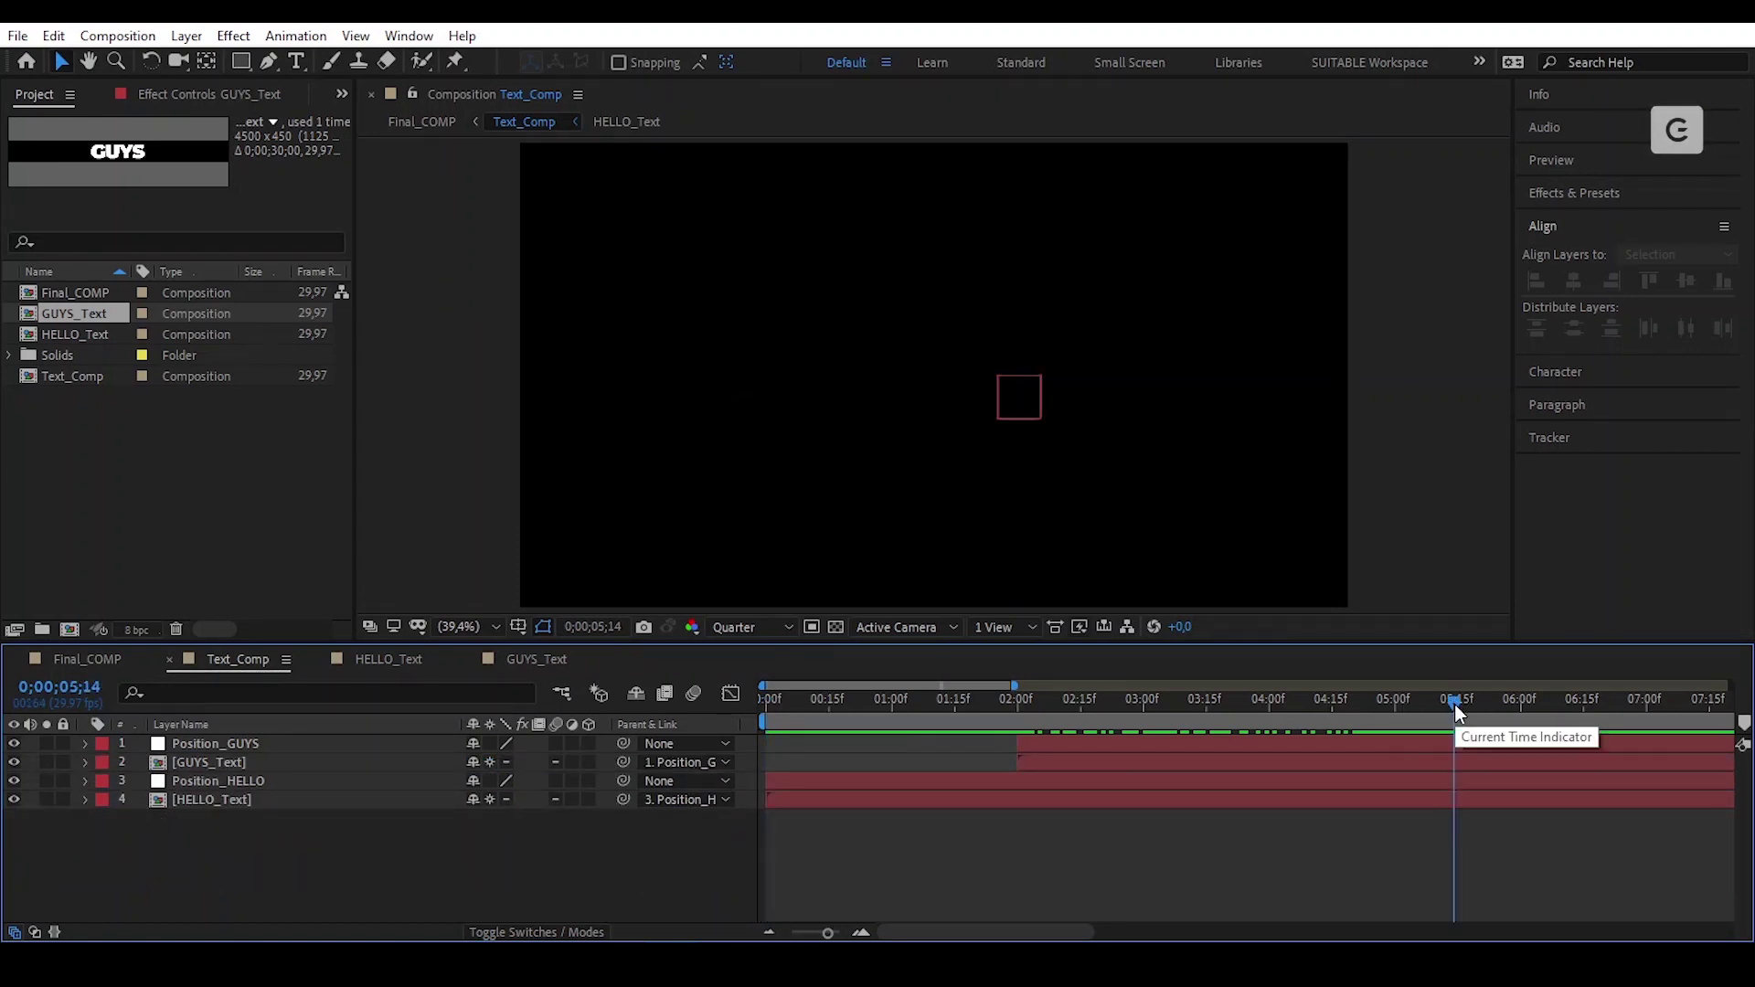
key("n")
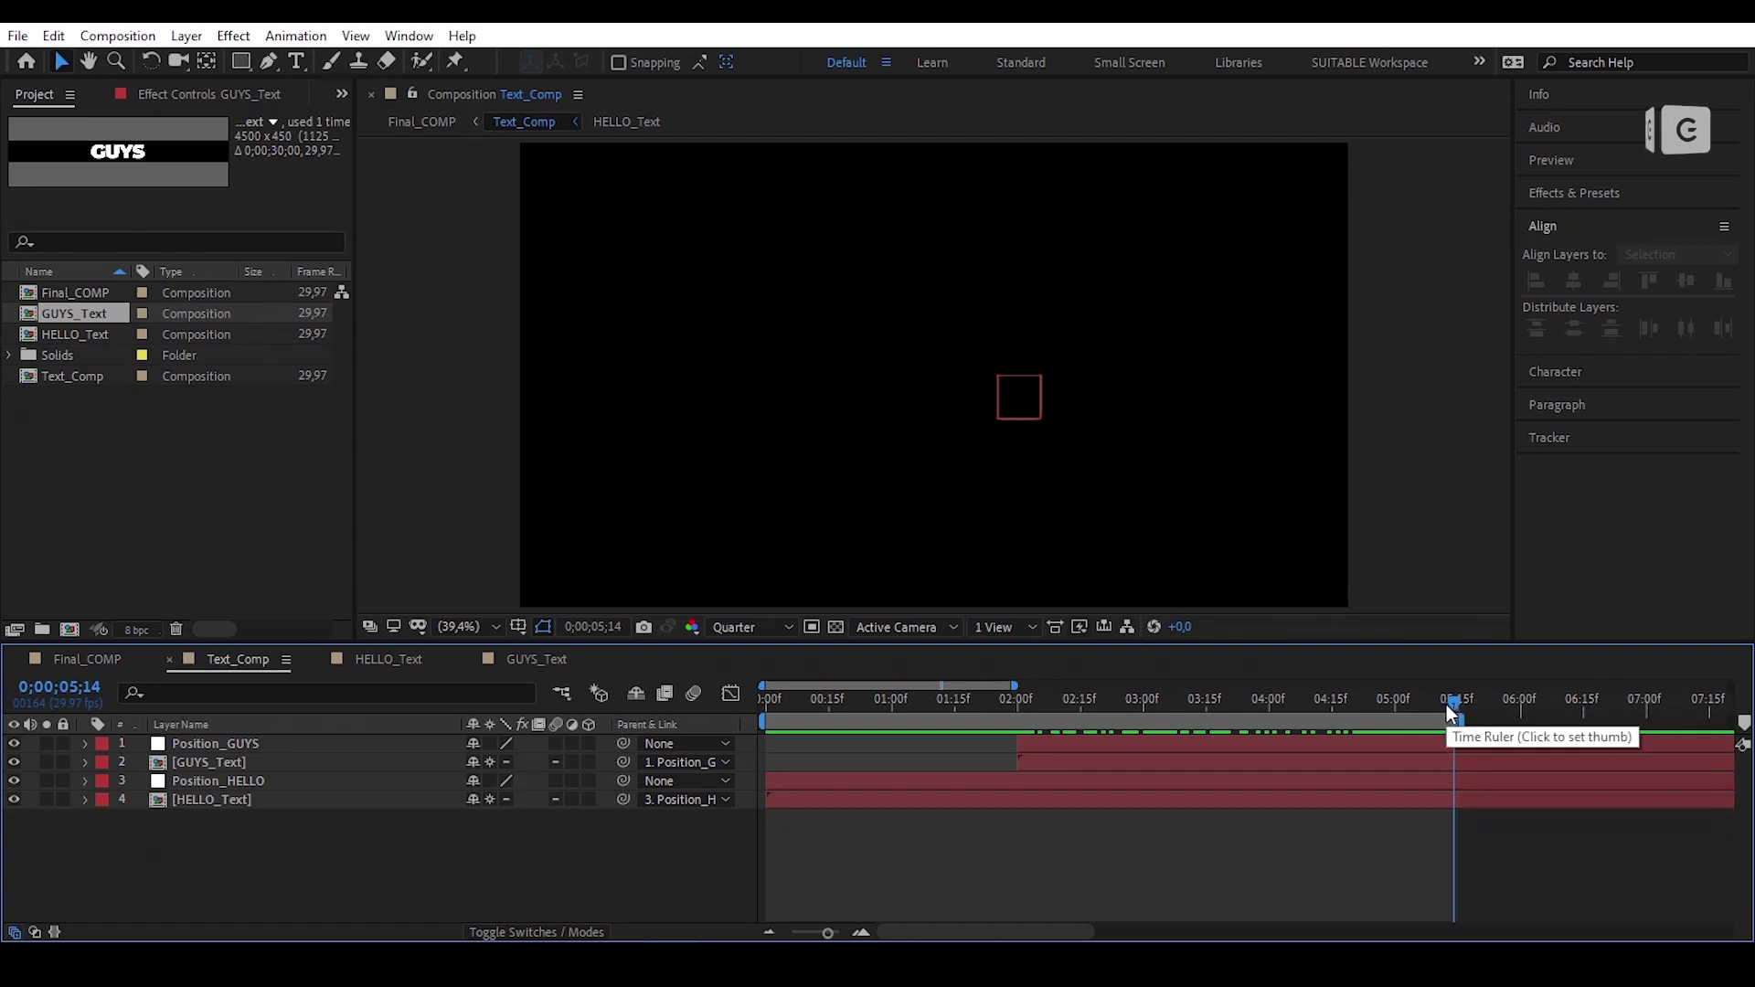
left_click_drag(1433, 704, 672, 804)
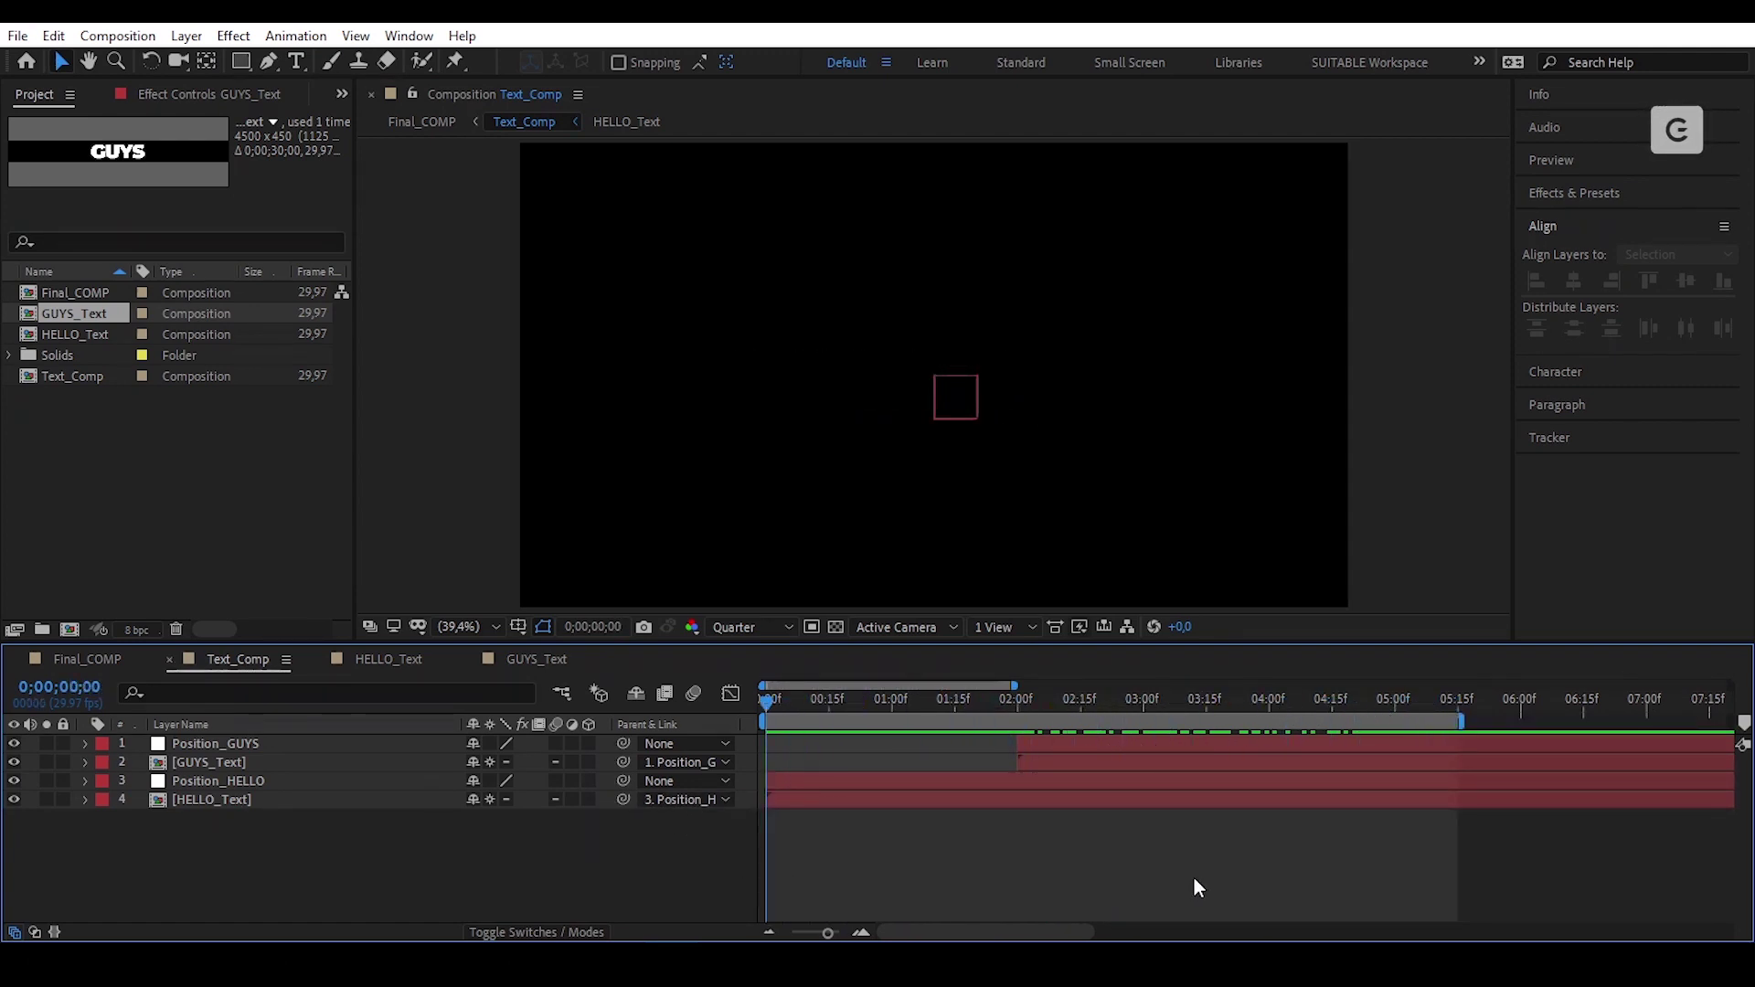
key("space")
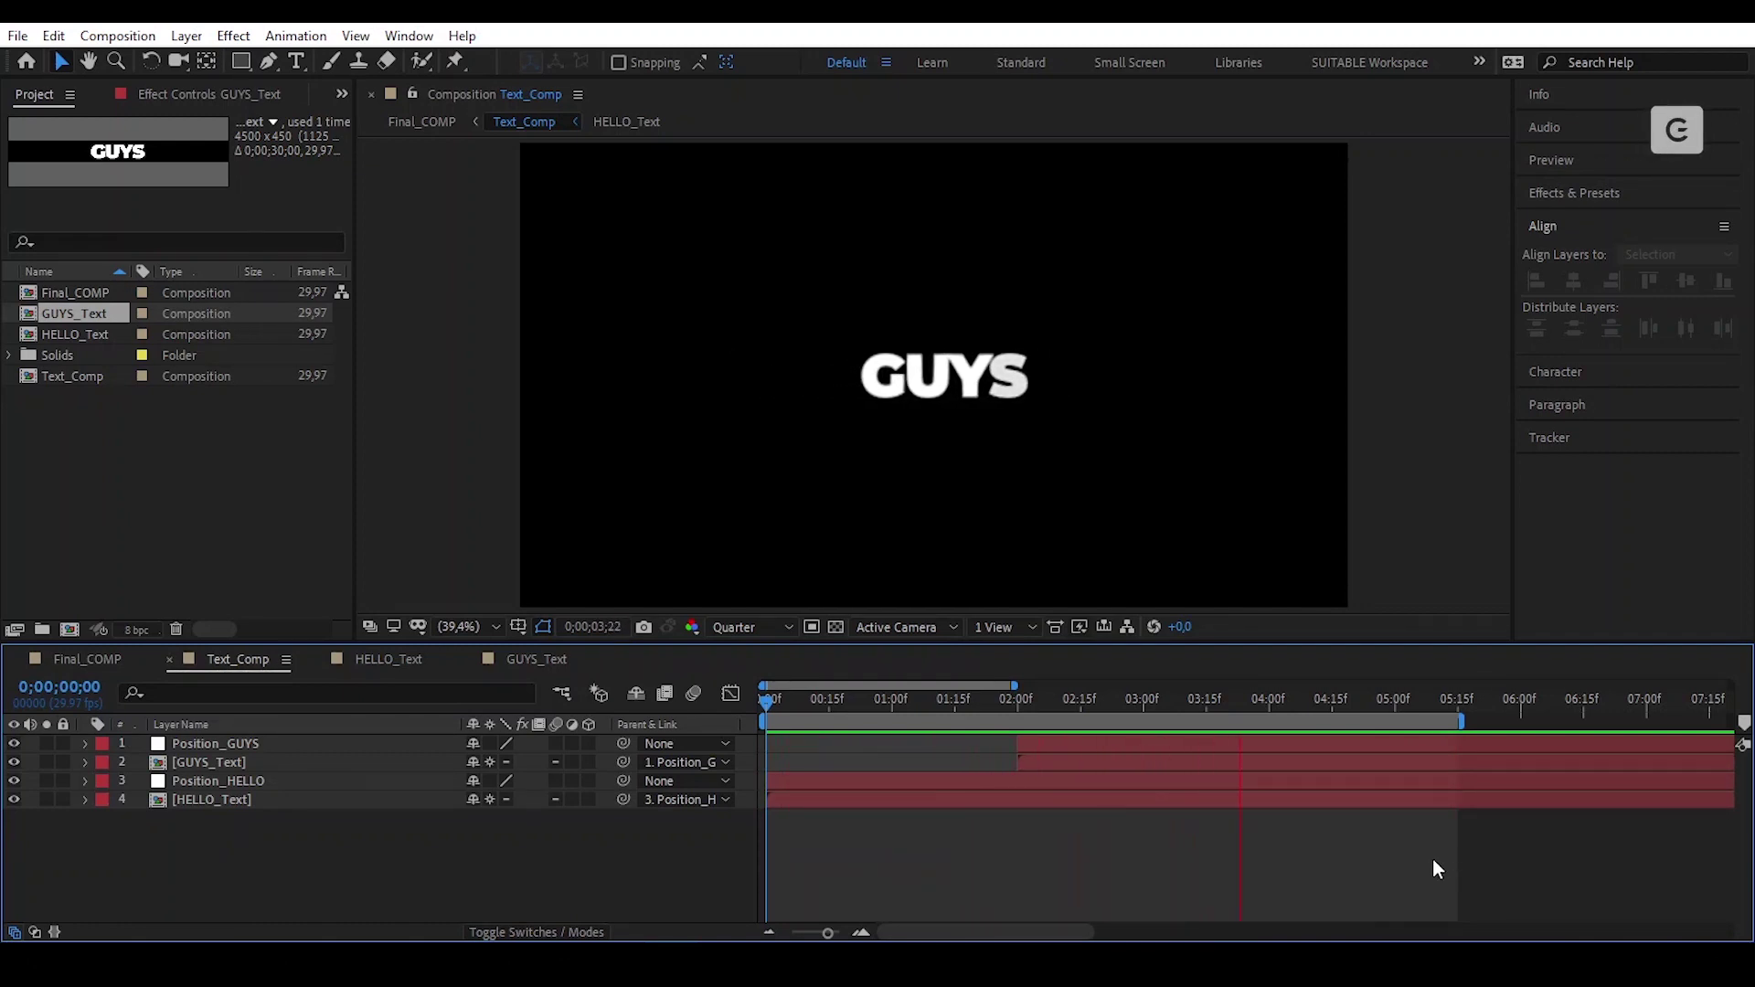
left_click_drag(1386, 704, 740, 793)
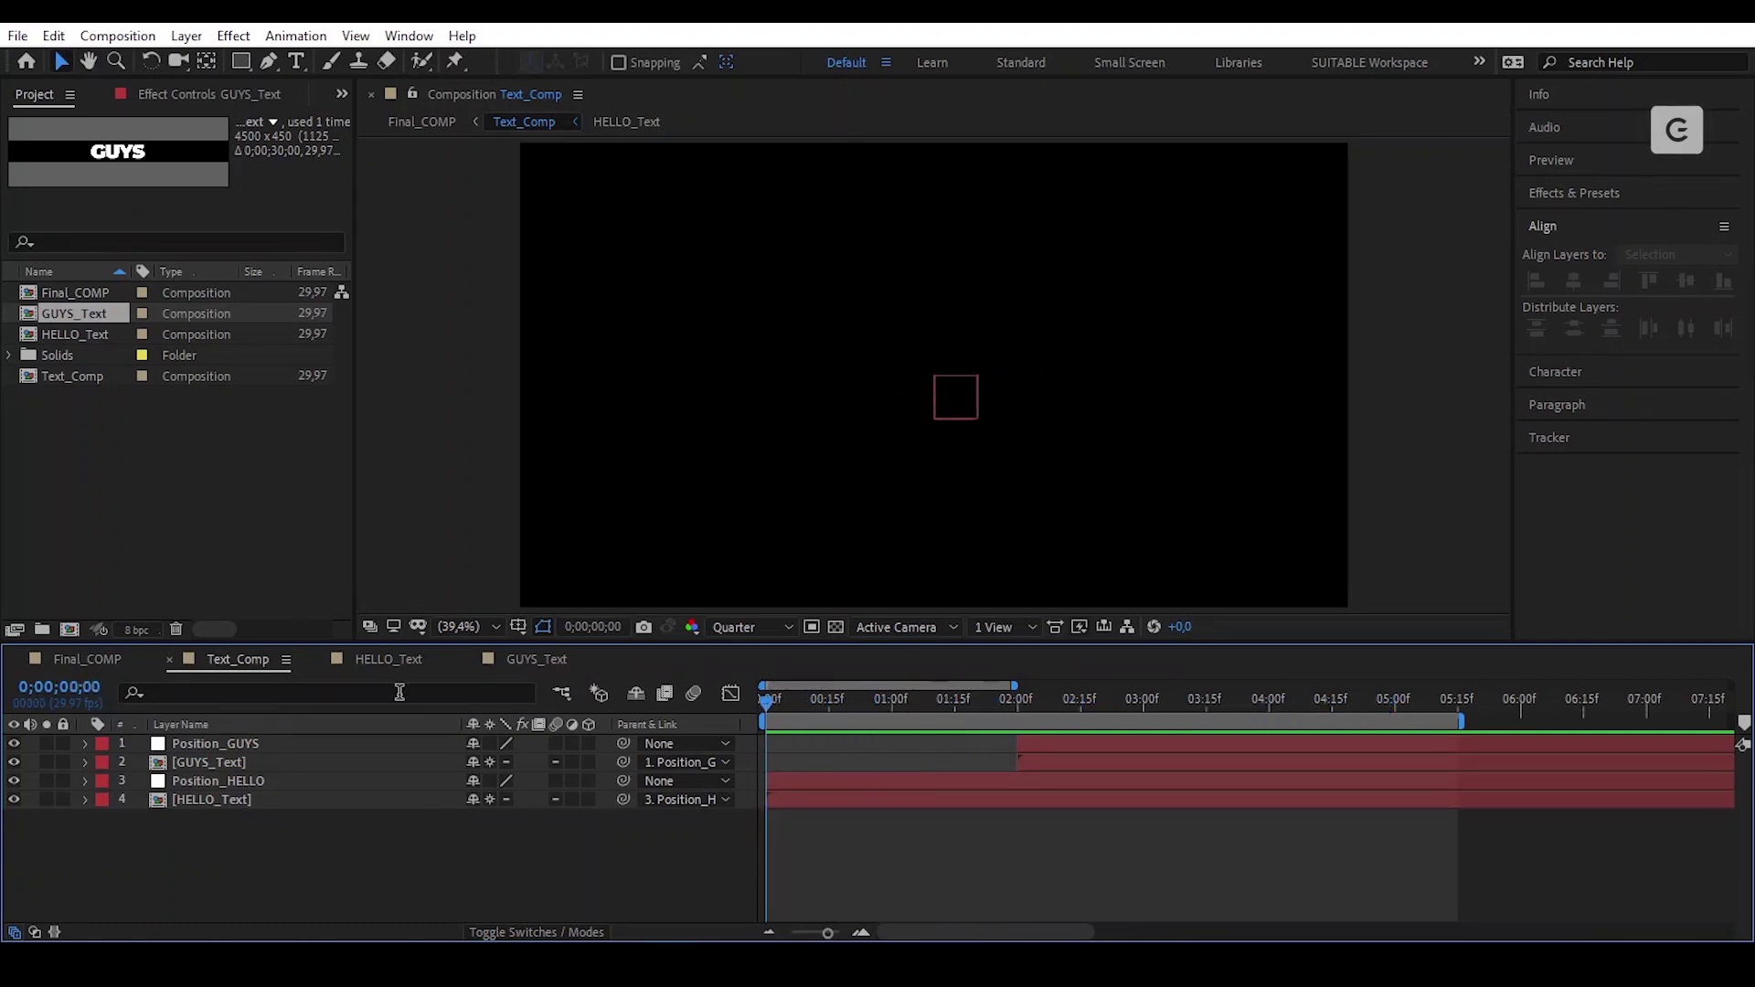
left_click(91, 659)
Step: Create a new solid in Final_COMP with a very dark gray (0C0C0C) colour
right_click(250, 782)
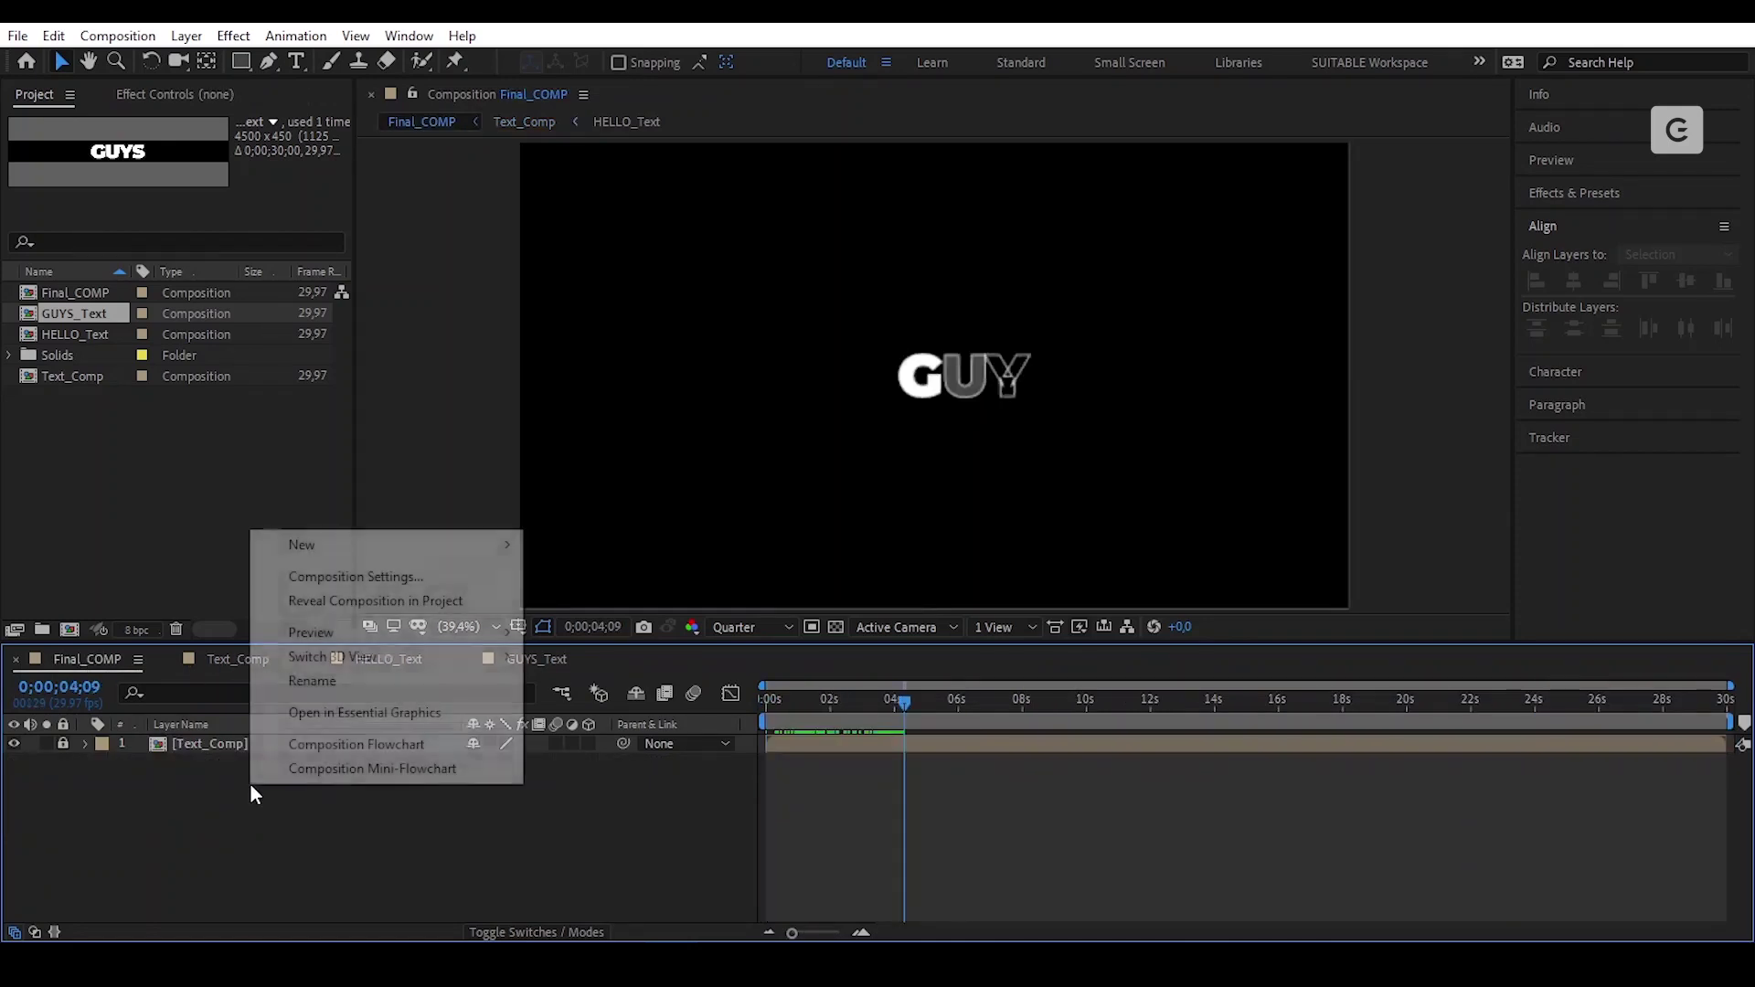
mouse_move(387, 544)
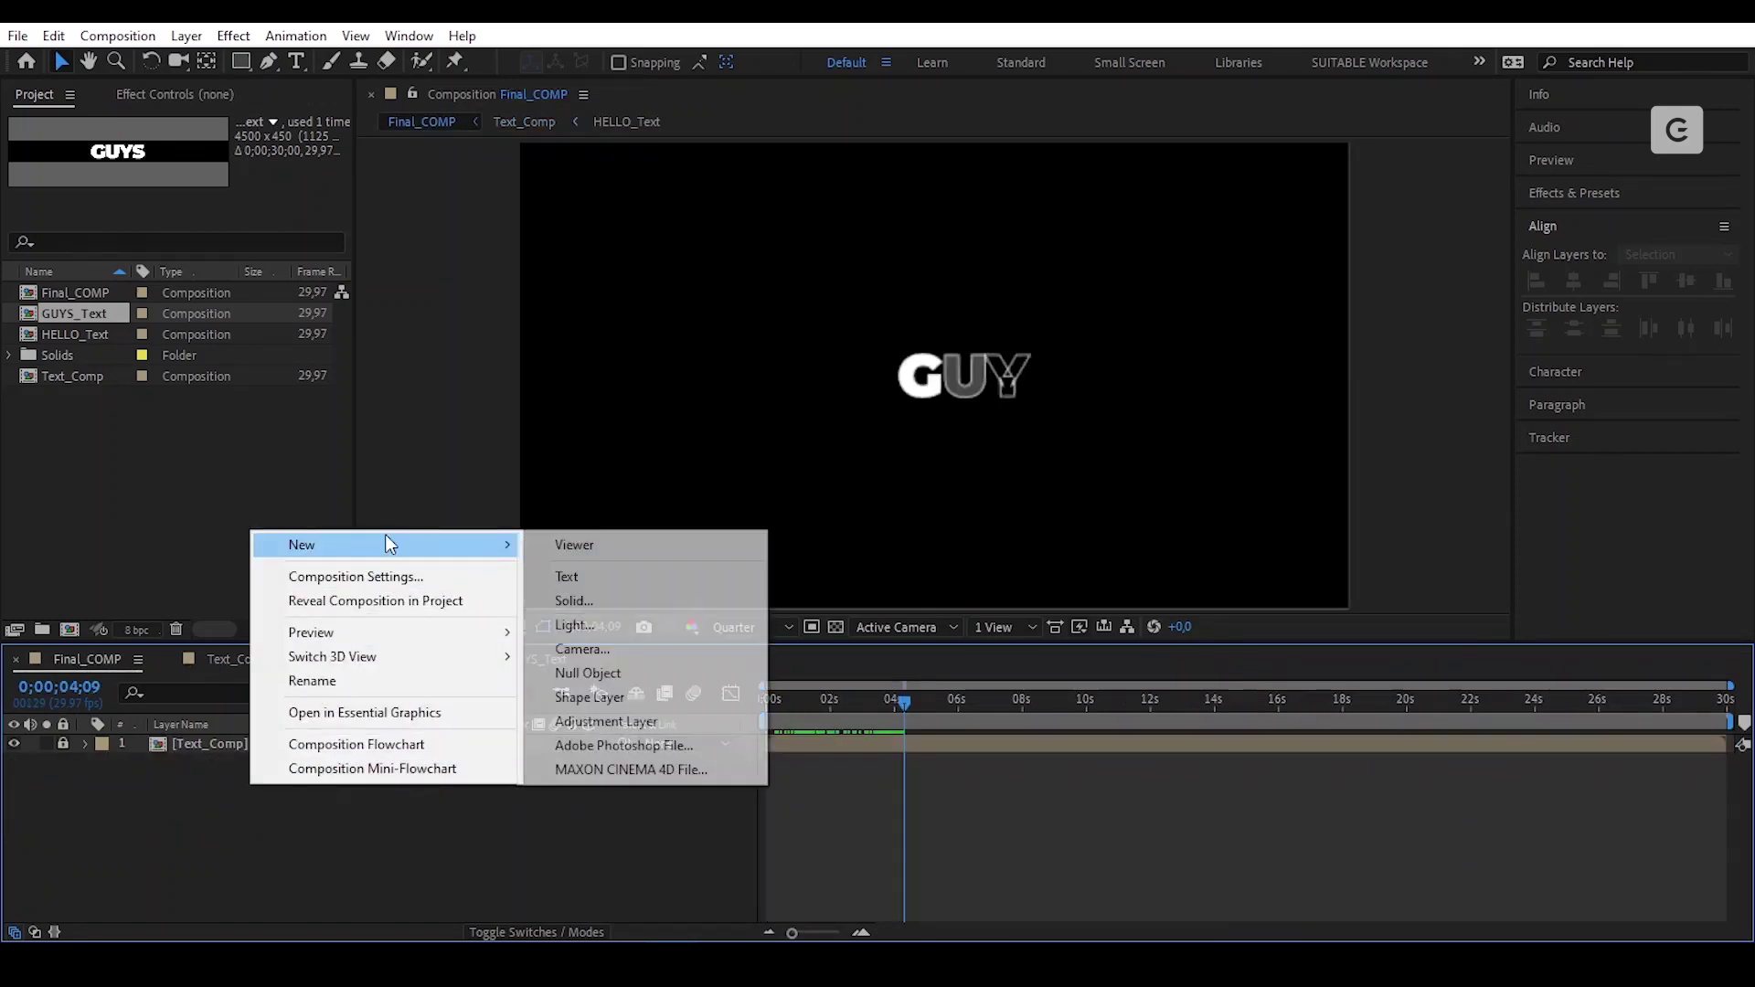
left_click(650, 601)
left_click(898, 671)
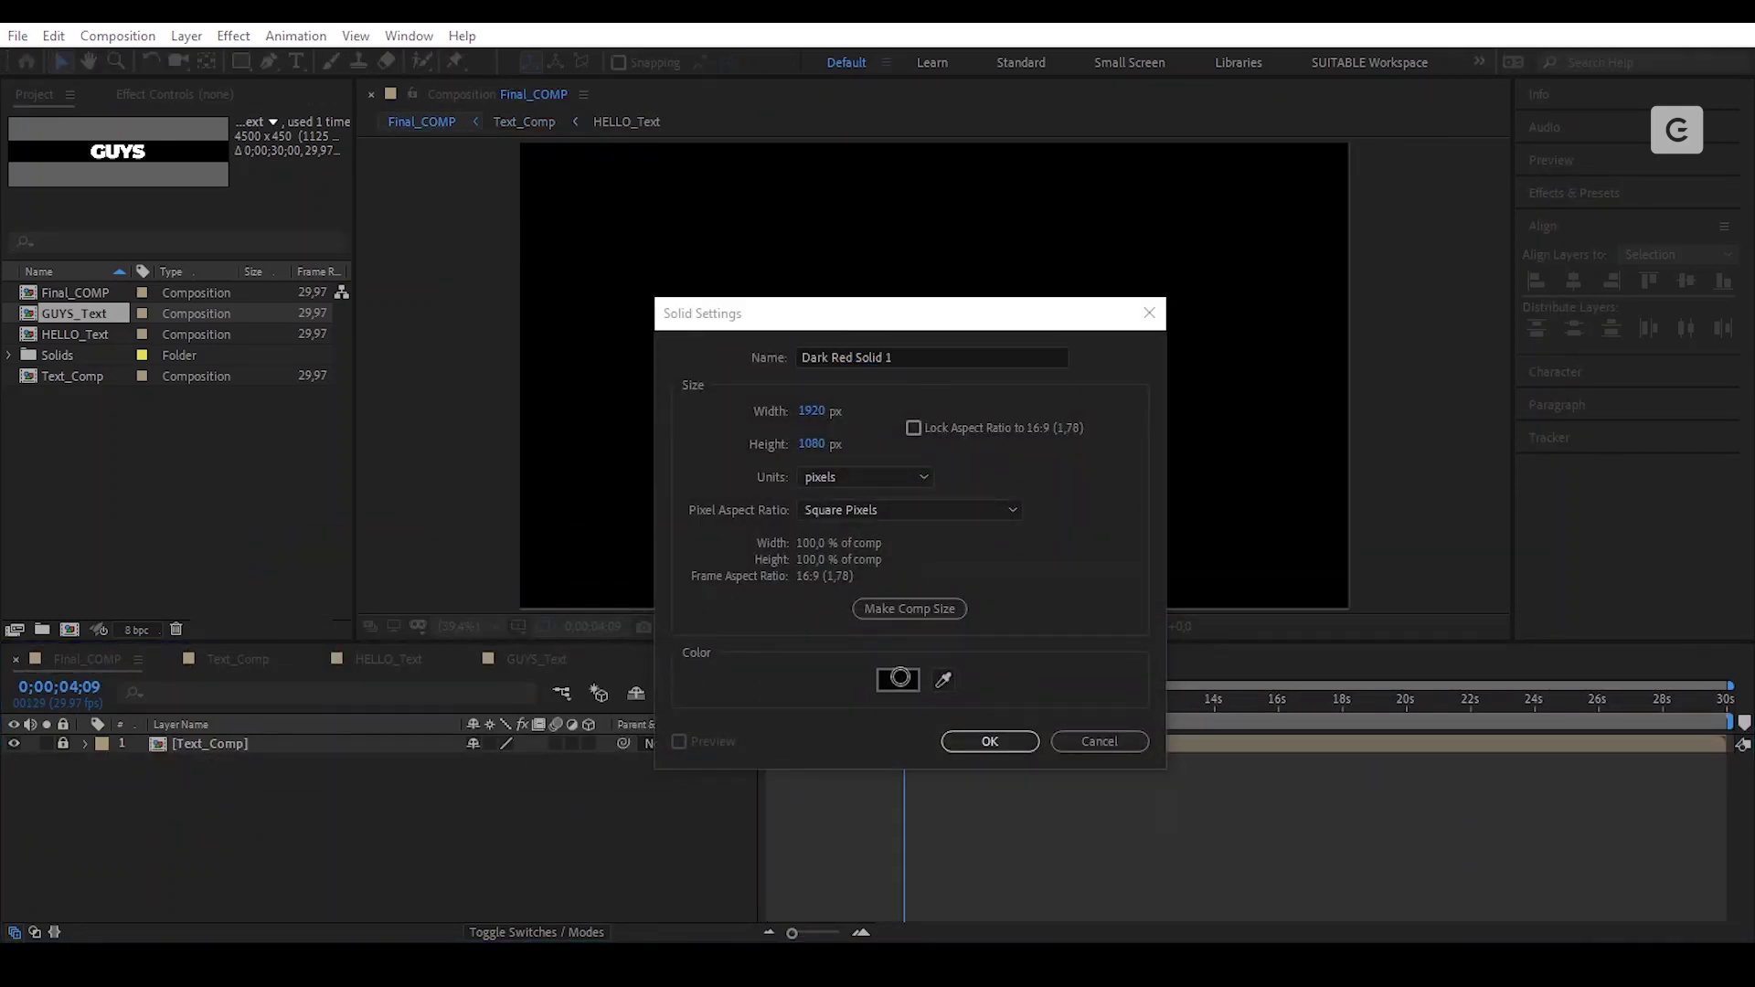
left_click_drag(877, 858, 854, 859)
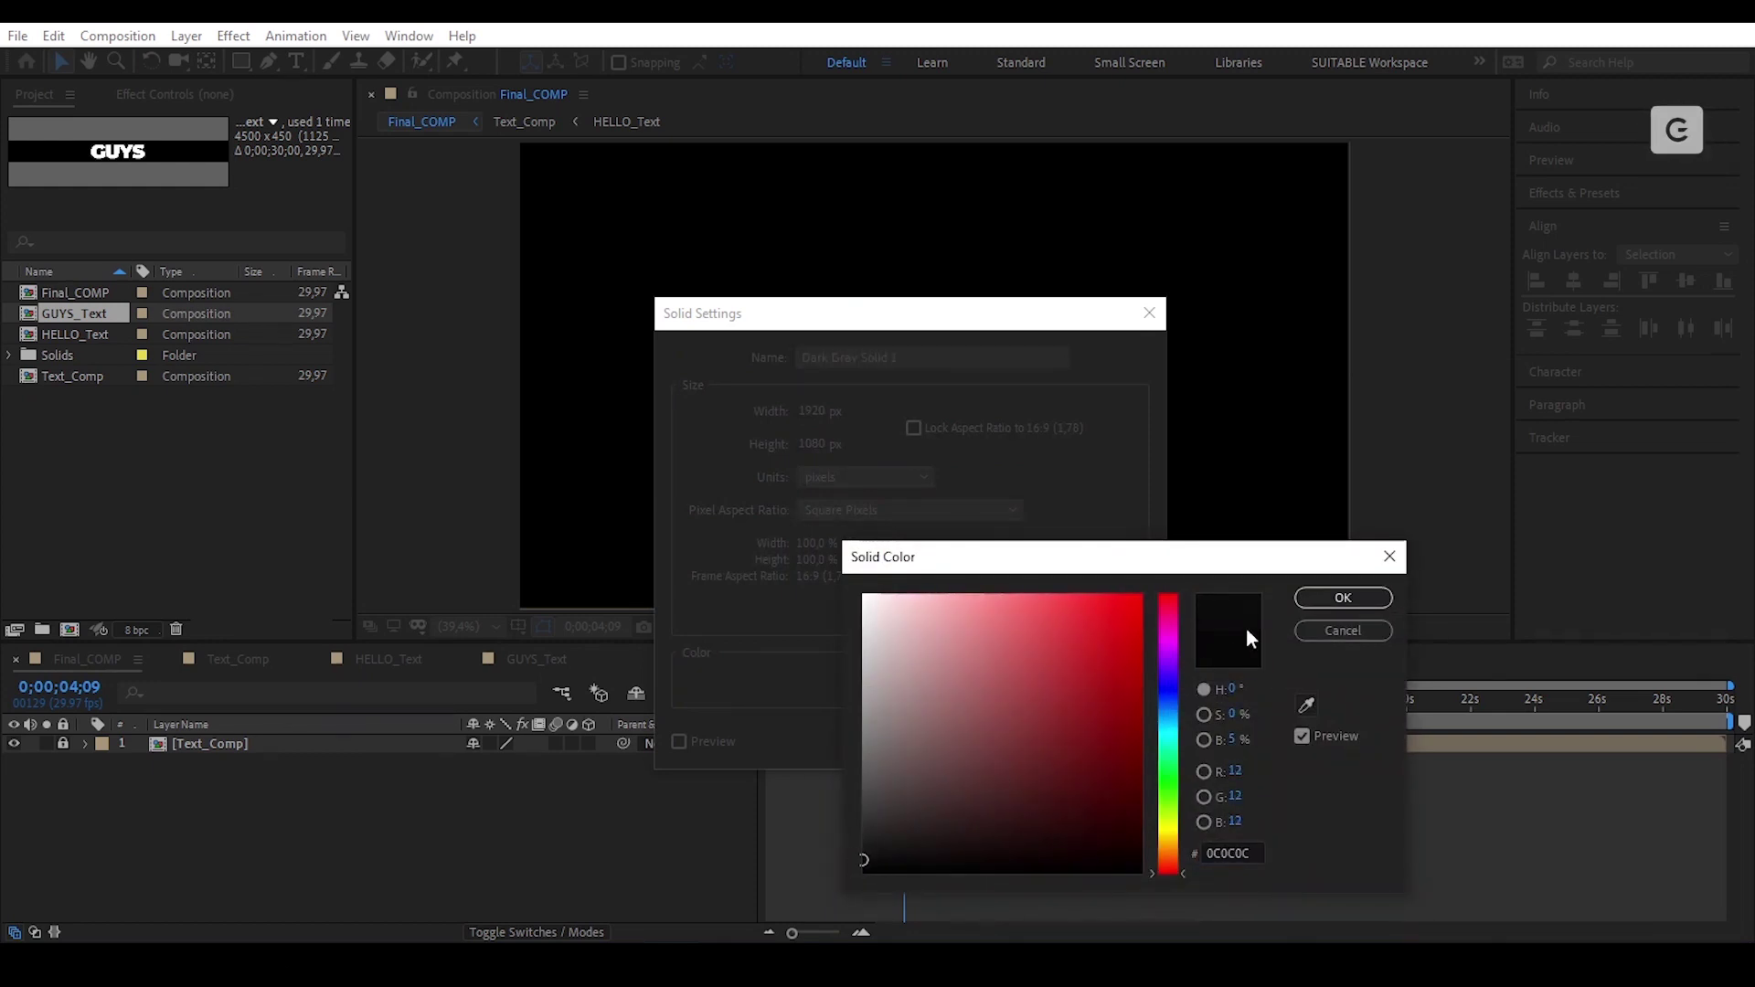
left_click(1342, 598)
left_click(982, 737)
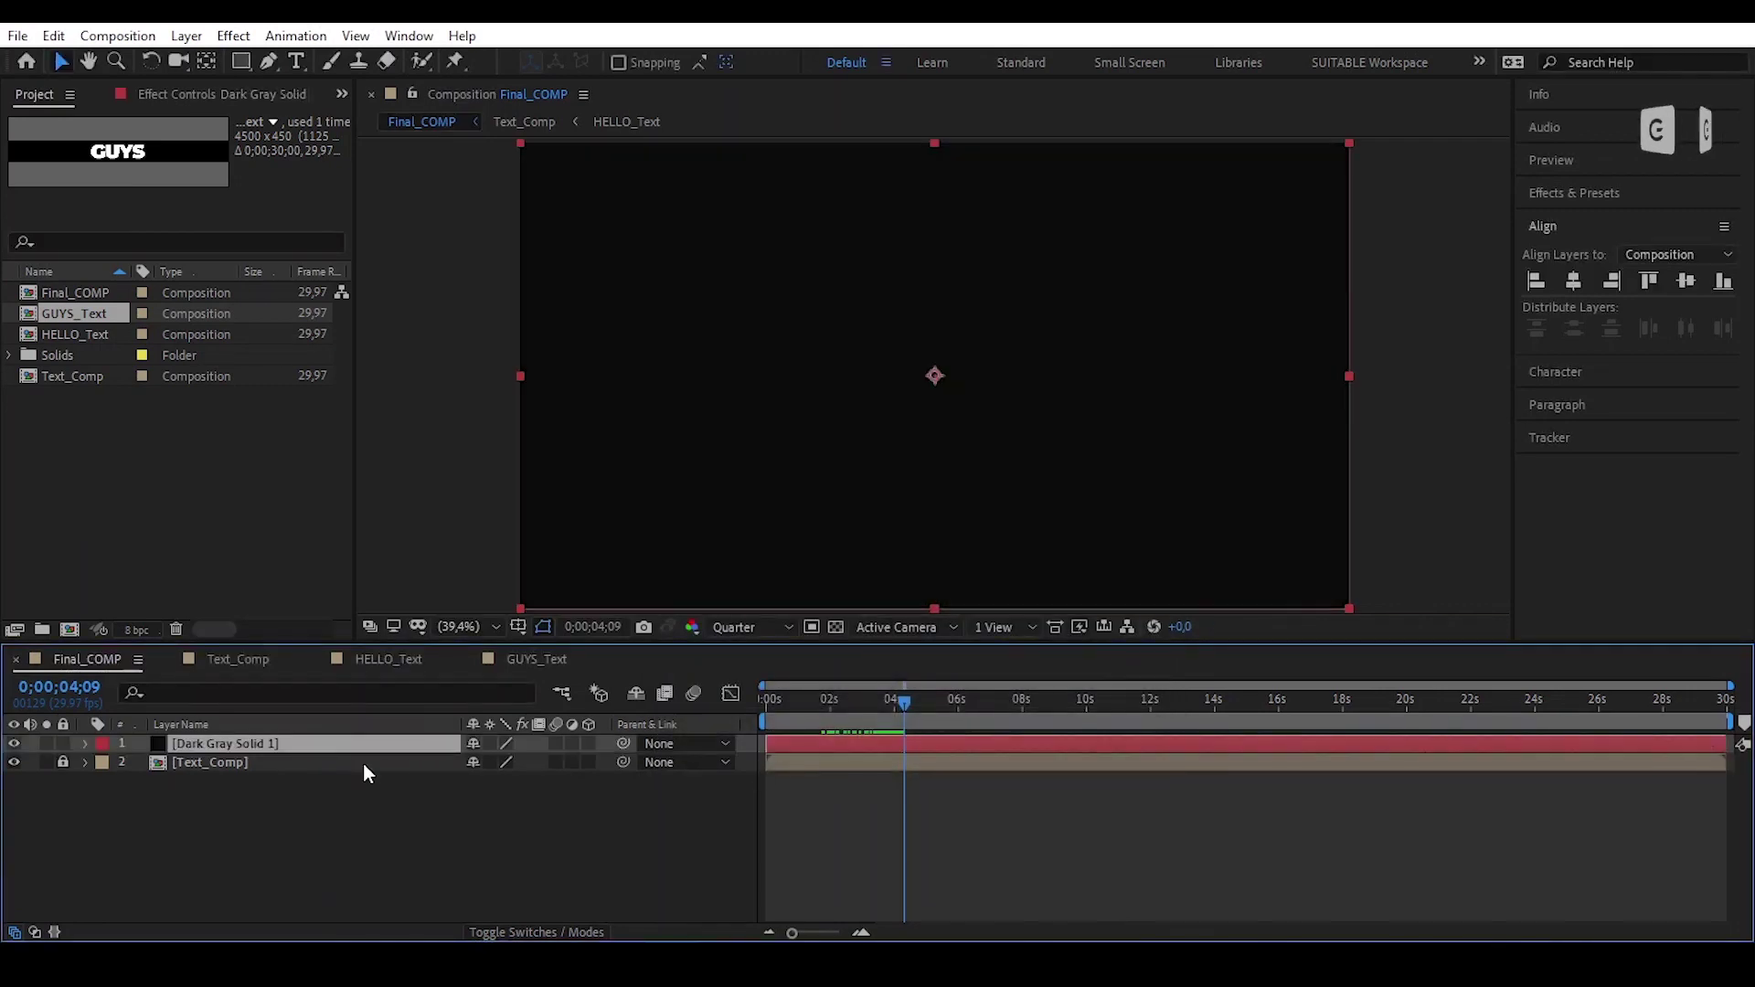
Step: Move the gray solid below Text_Comp, end the work area at five seconds, and preview
left_click_drag(343, 746, 356, 824)
left_click(356, 825)
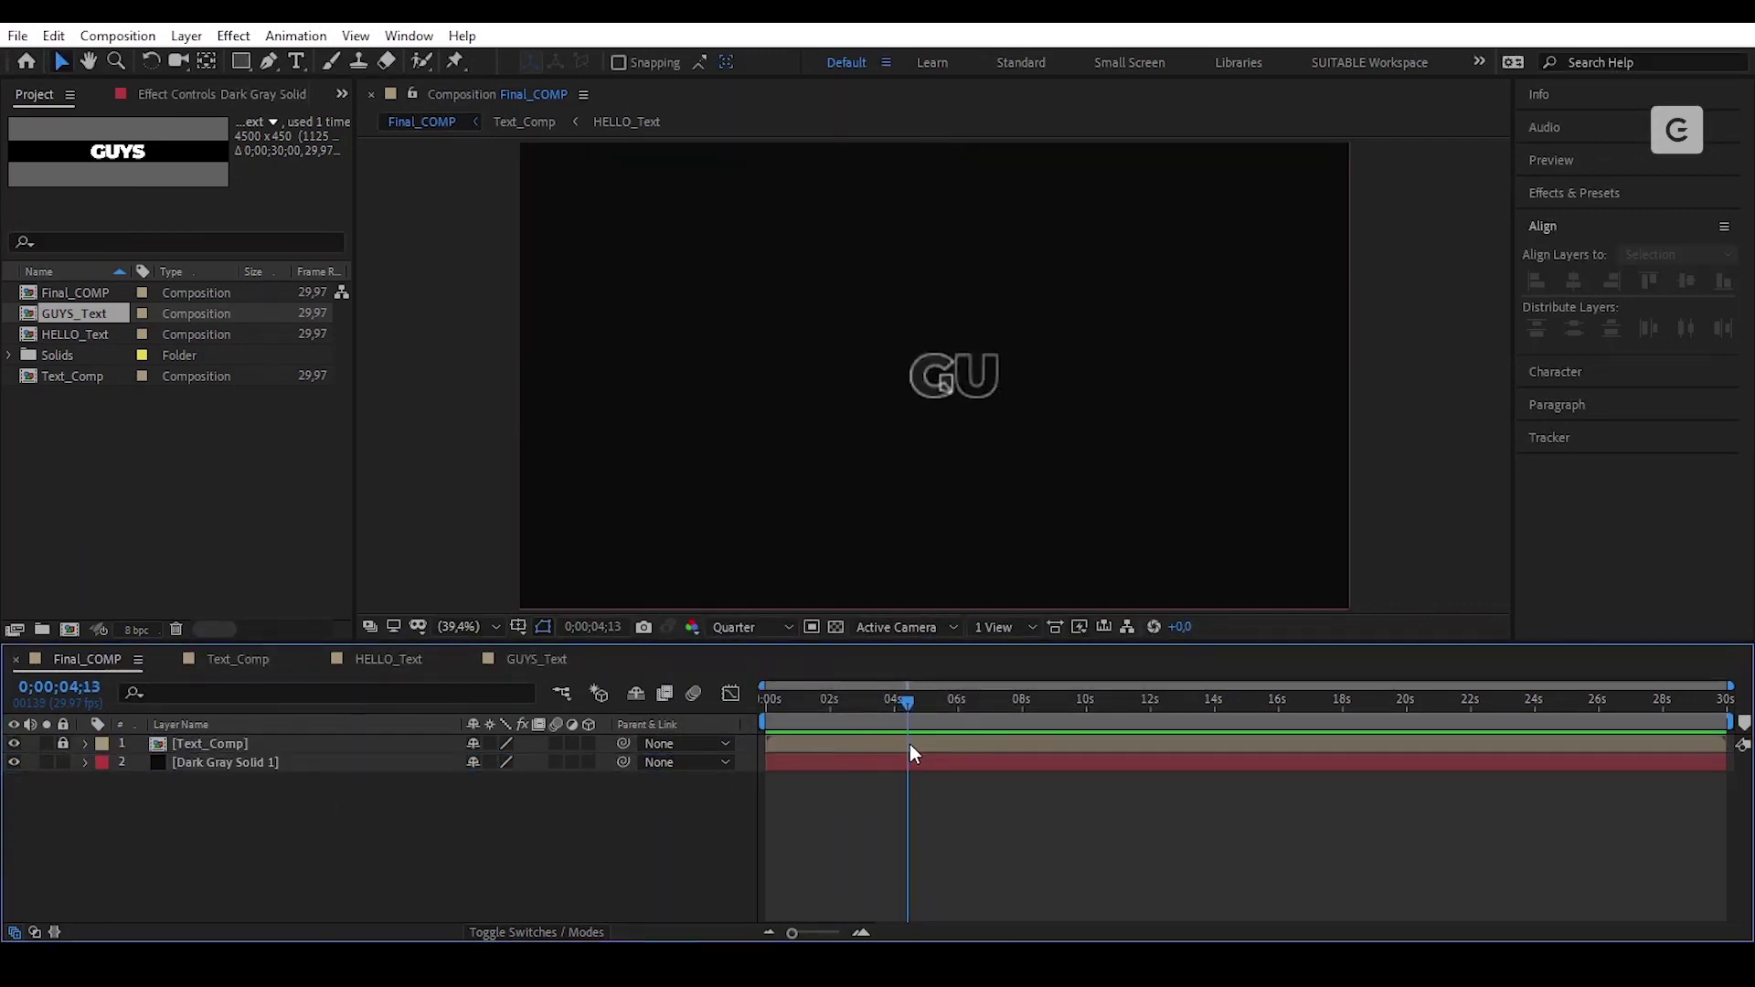
left_click_drag(908, 744, 740, 720)
key("n")
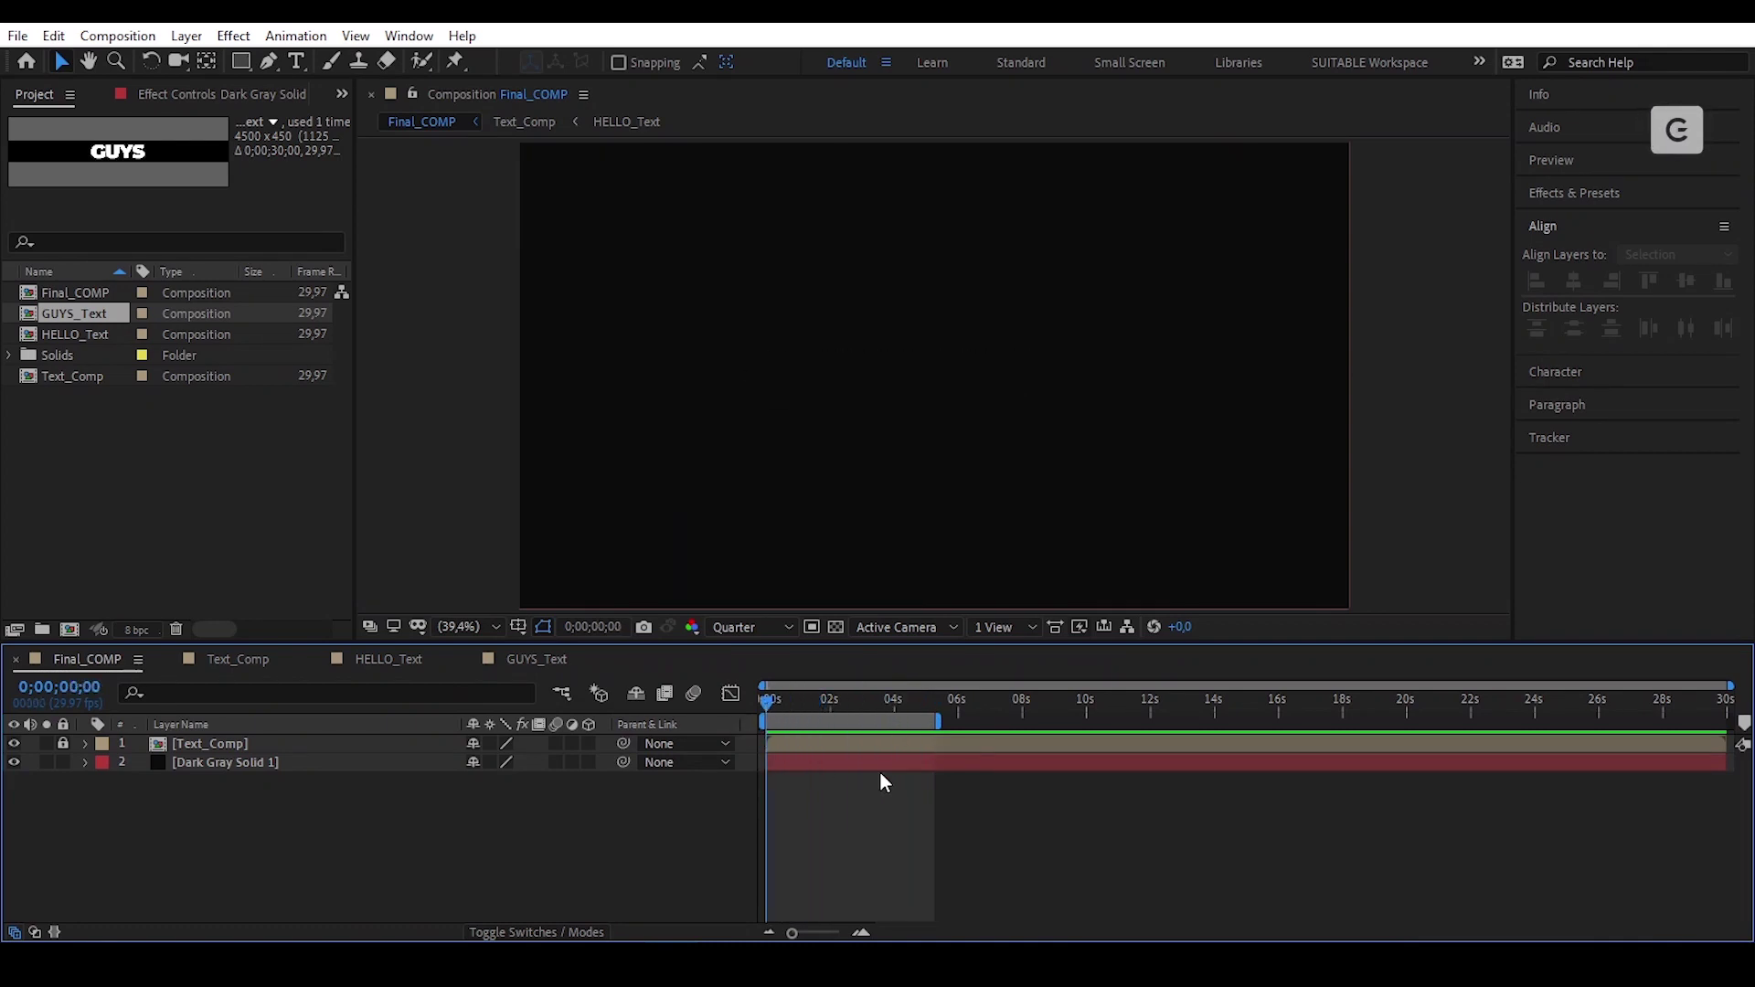
scroll(883, 782, "up", 2)
left_click_drag(1044, 919, 885, 928)
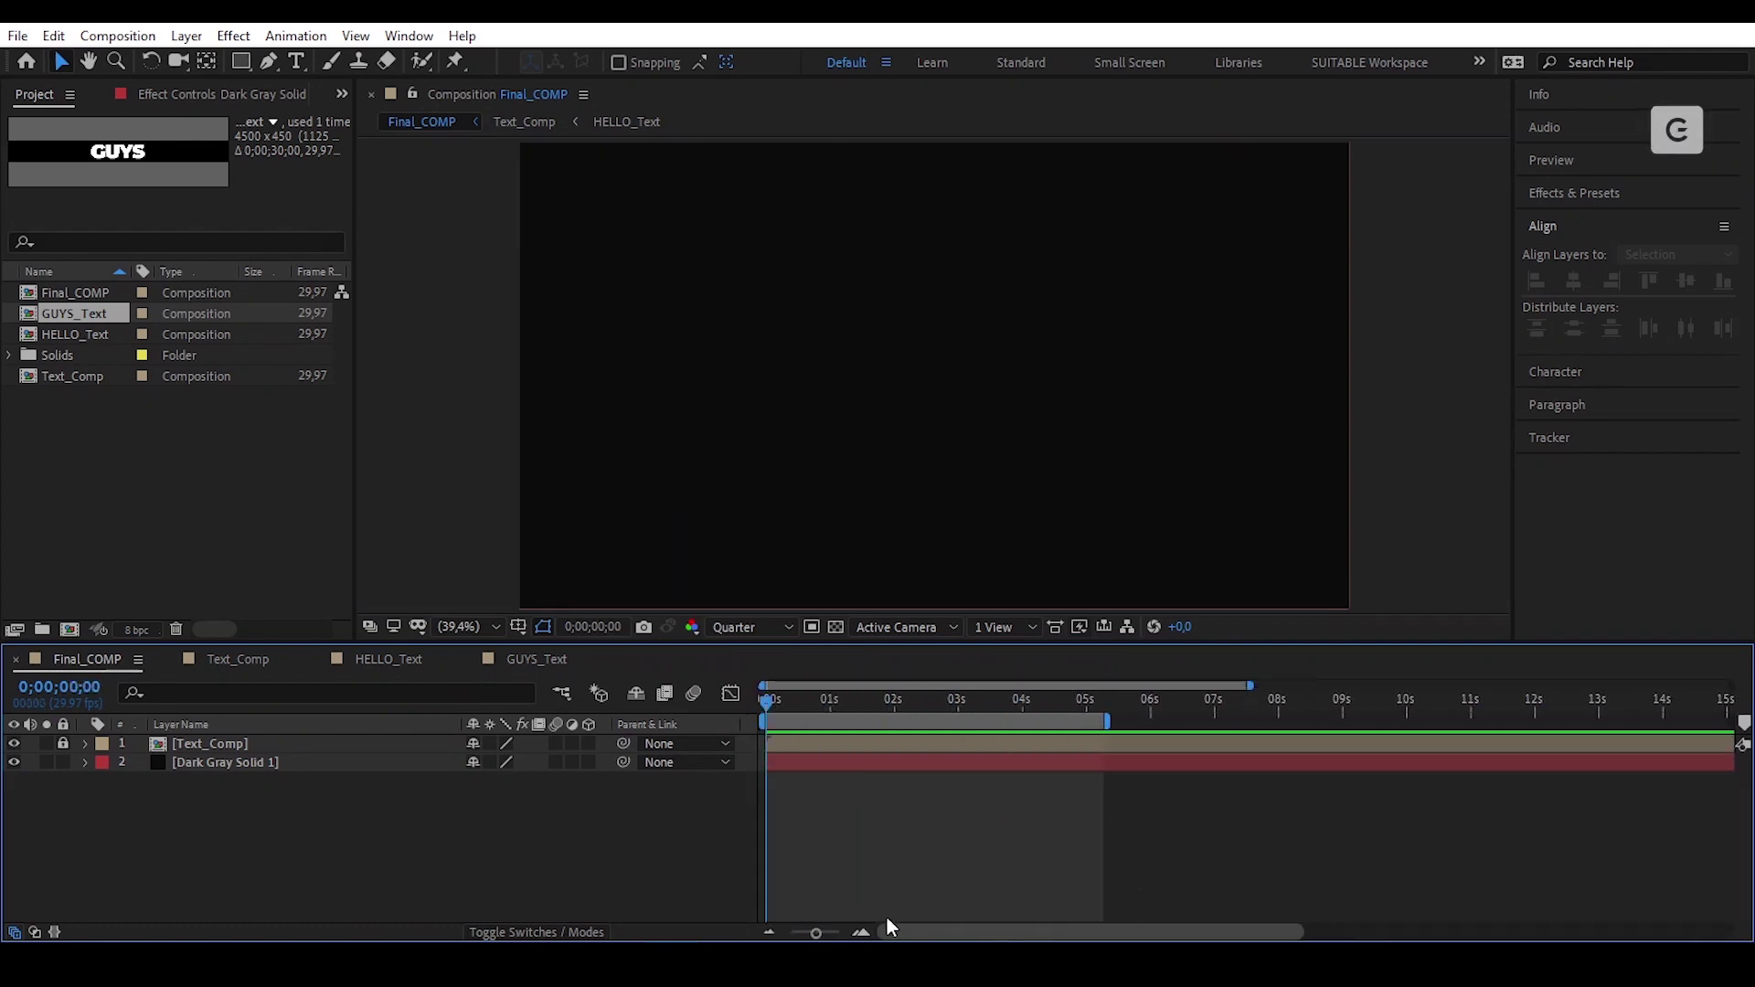
key("space")
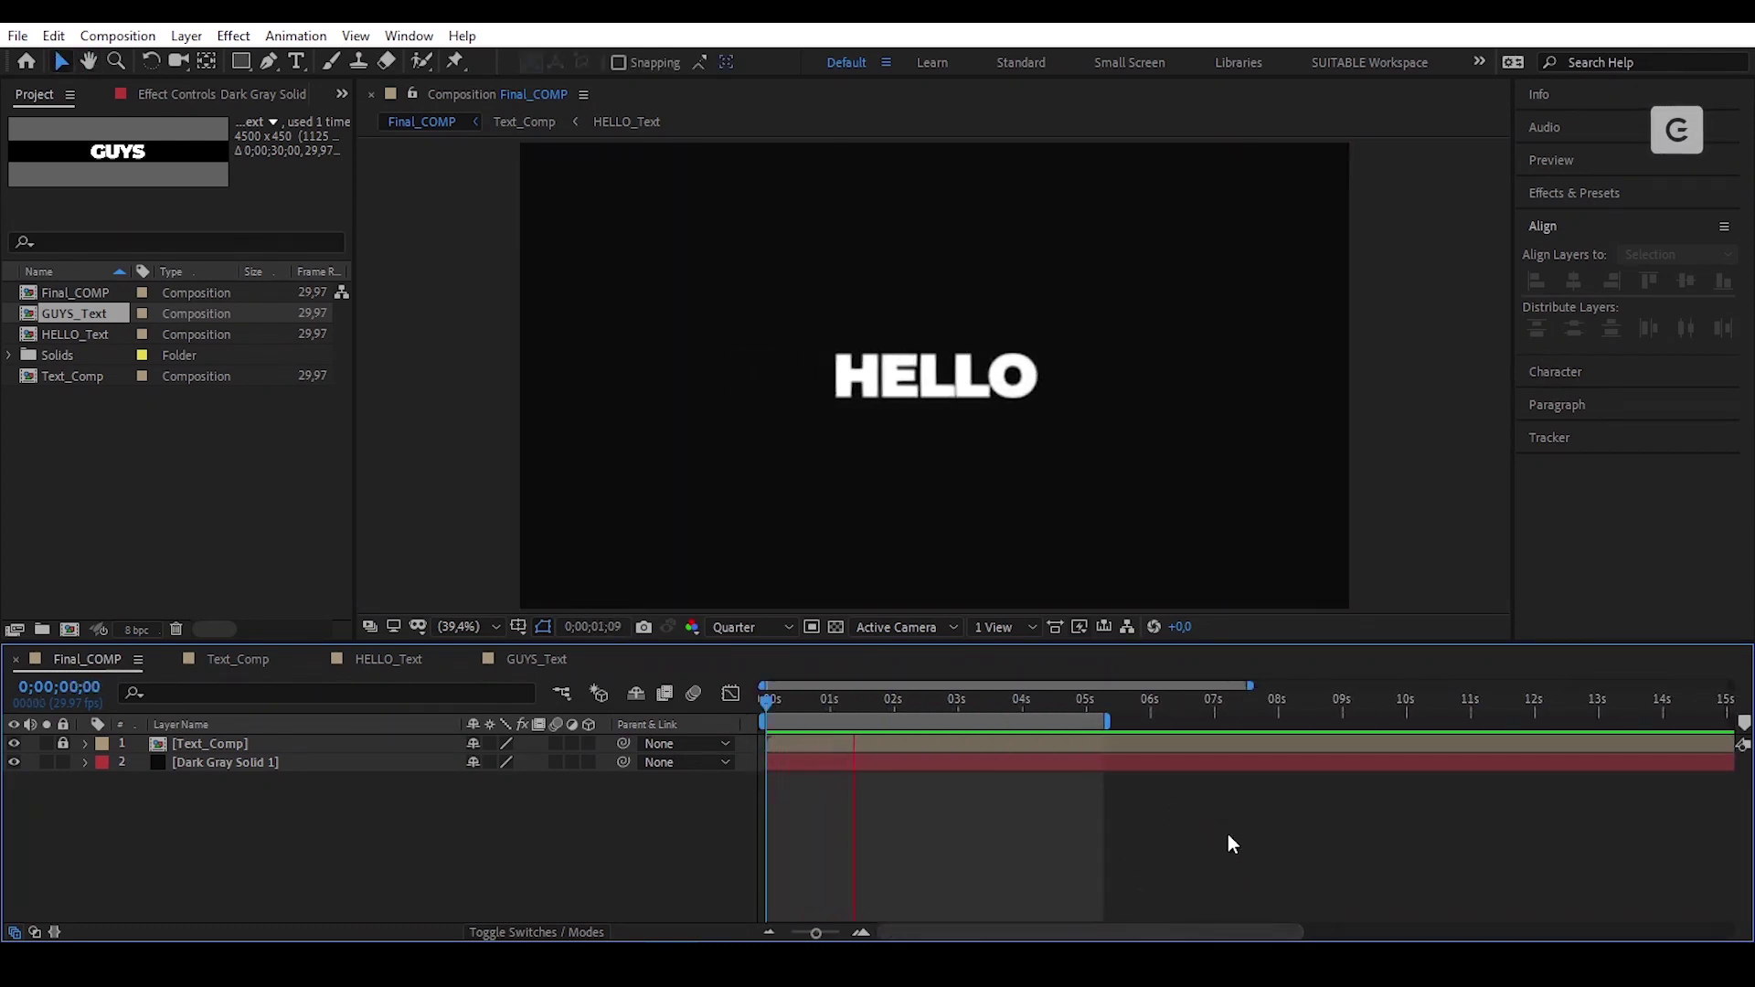